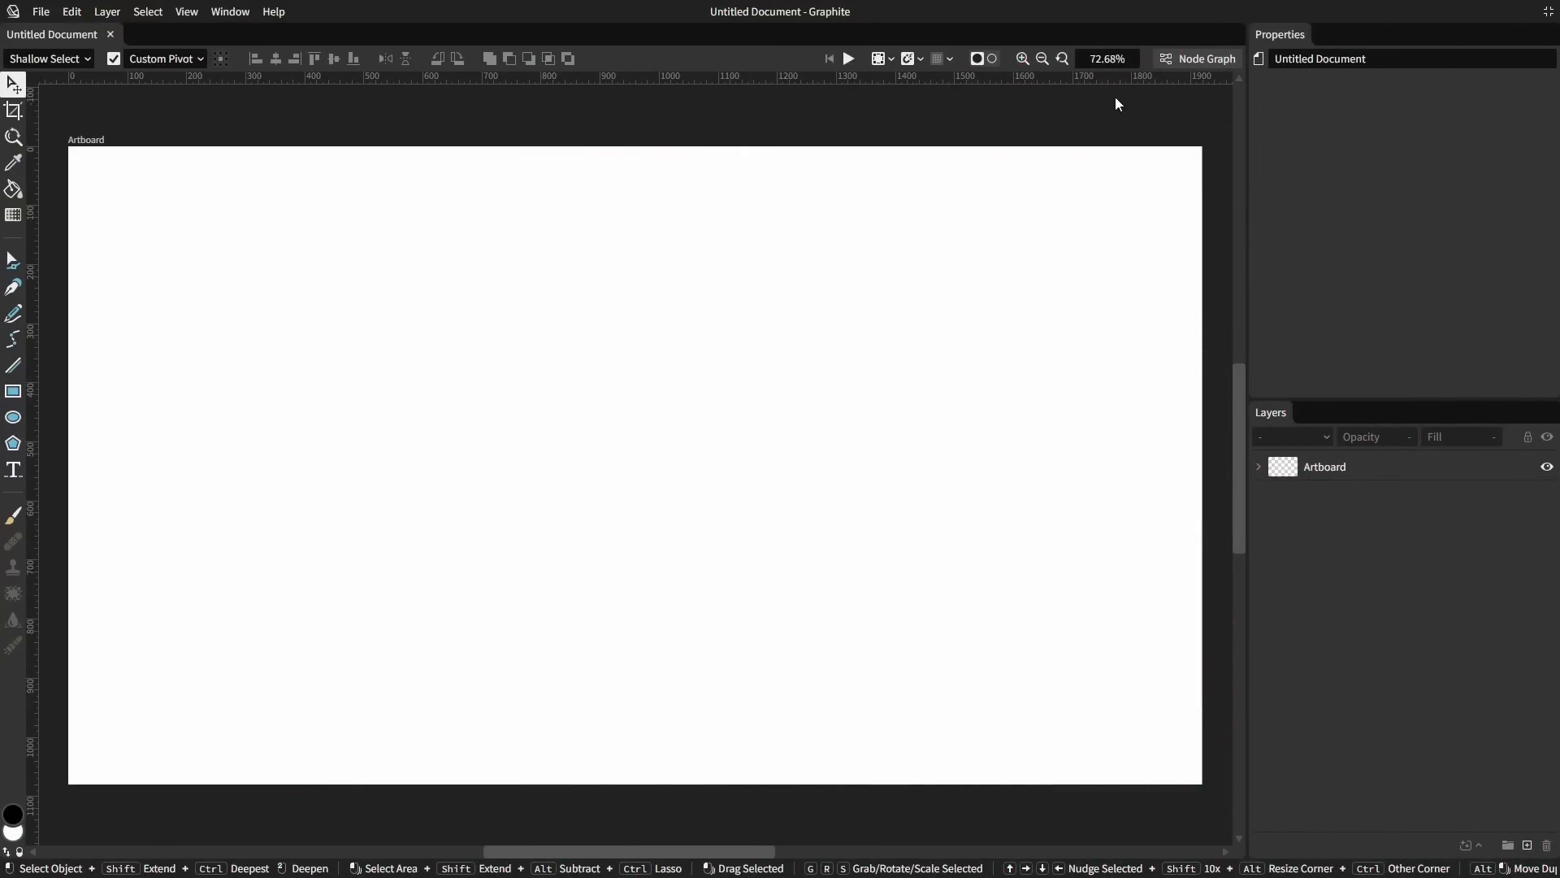
Look at the empty artboard's node in the node graph and return to the canvas.
left_click(1198, 58)
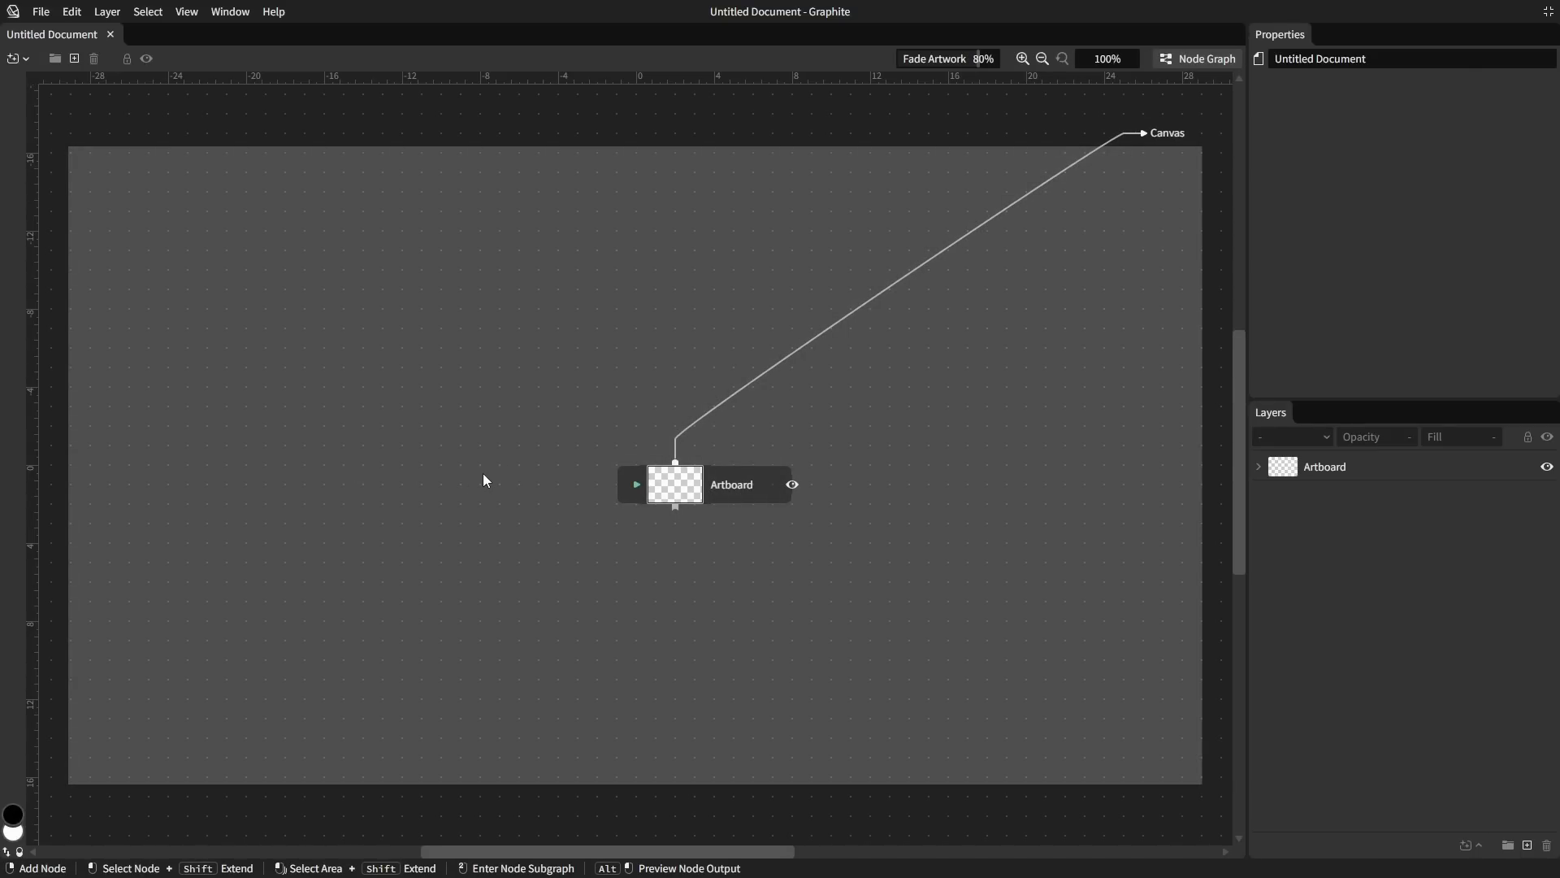
scroll(470, 468, "left", 4)
scroll(470, 468, "down", 2)
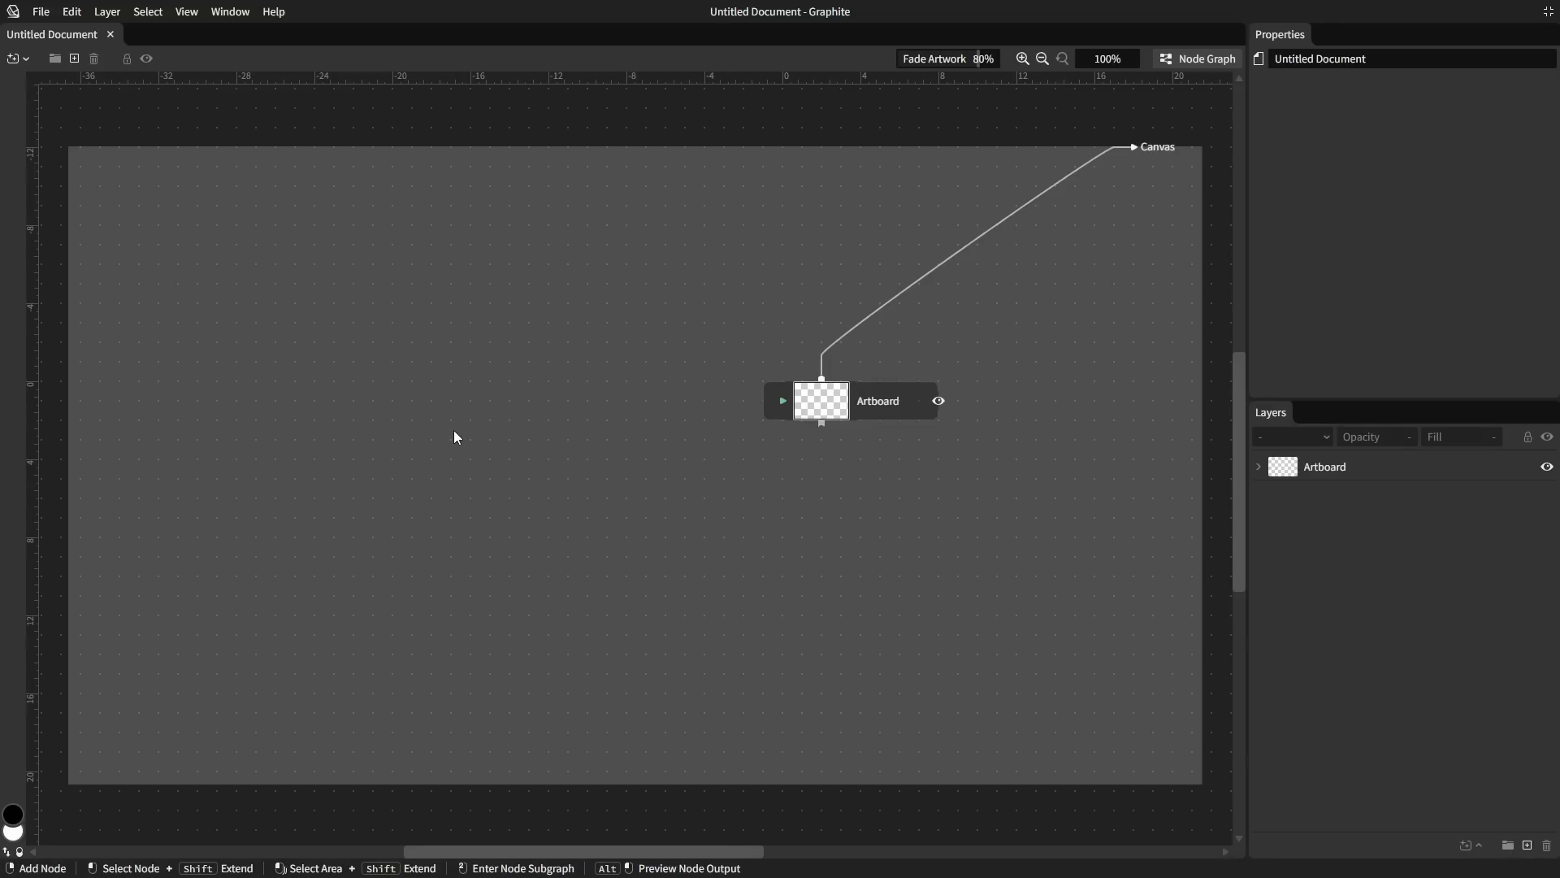
left_click(1209, 58)
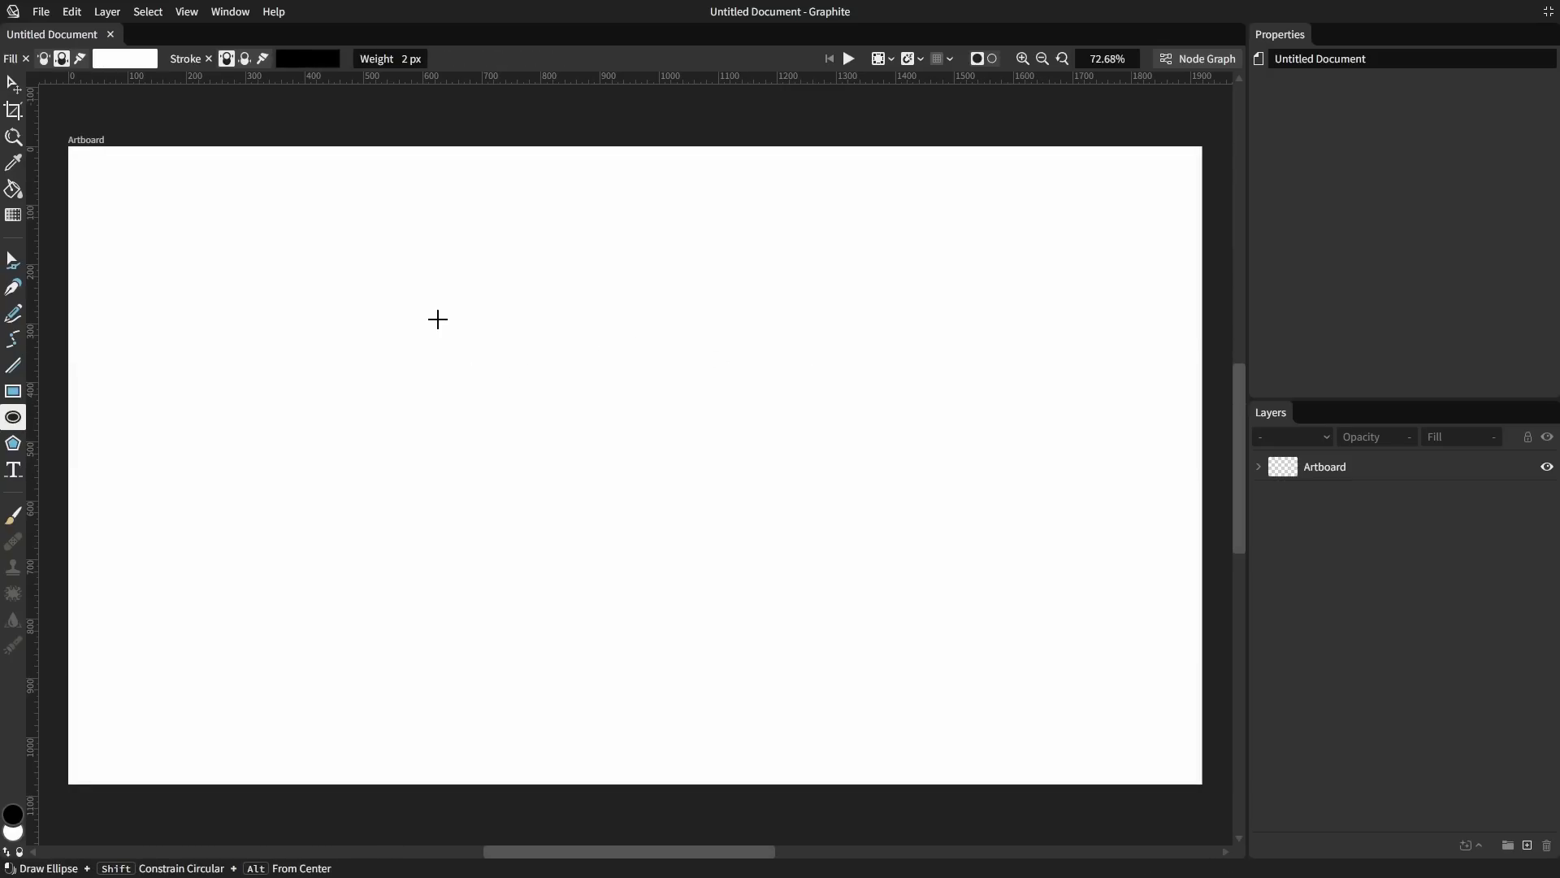
Draw a circle about 145 px in diameter in the artboard's upper-left area and add a Repeat node to it.
left_click_drag(410, 340, 498, 426)
key("v")
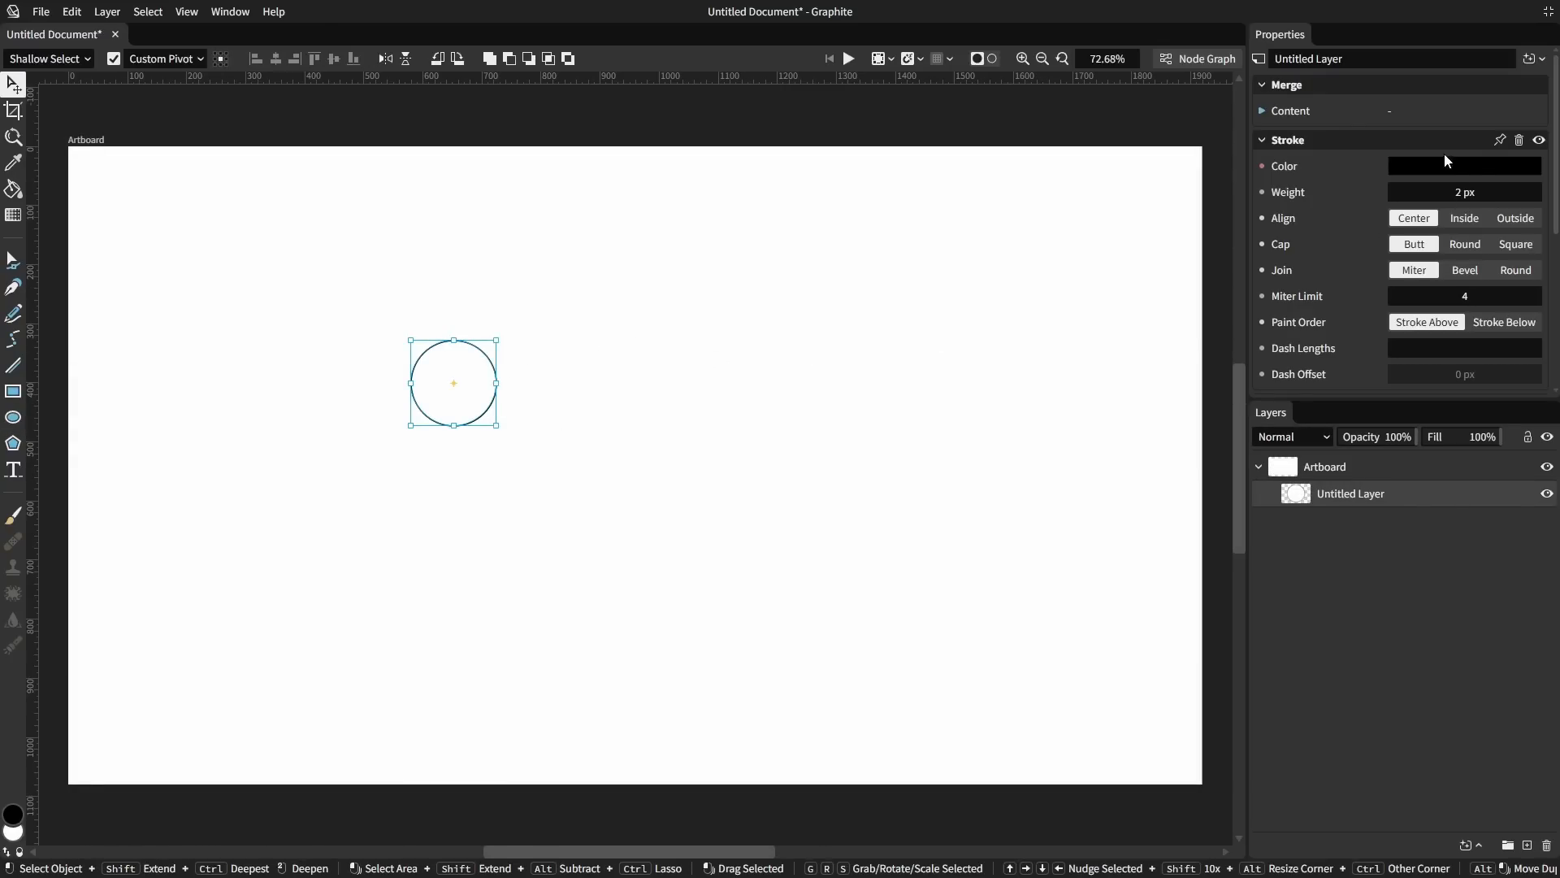
left_click(1526, 63)
type("repeat")
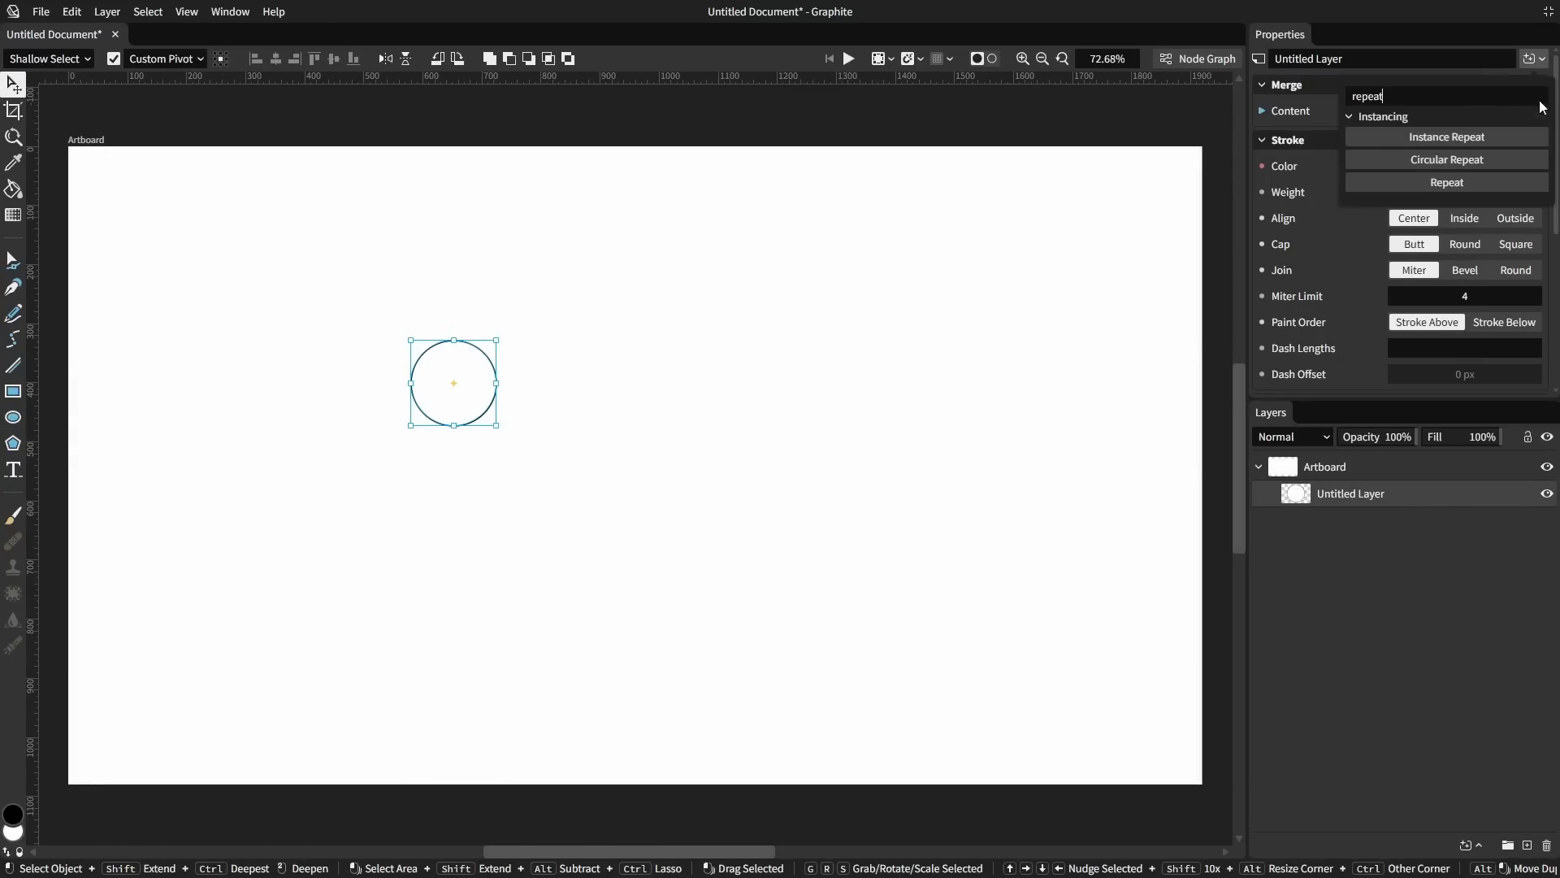
left_click(1480, 184)
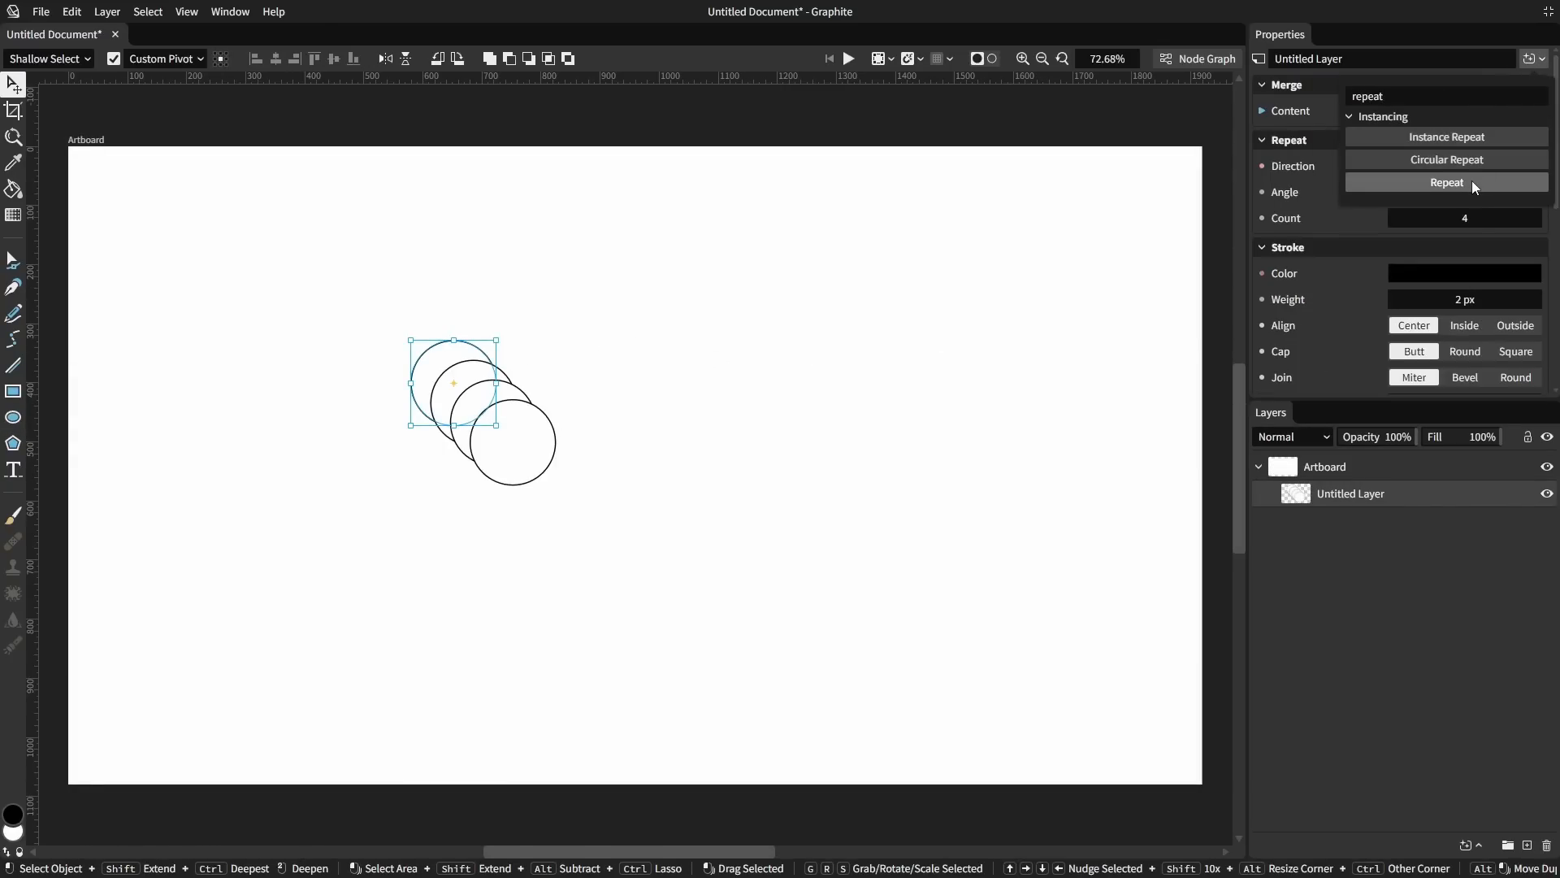
left_click(695, 442)
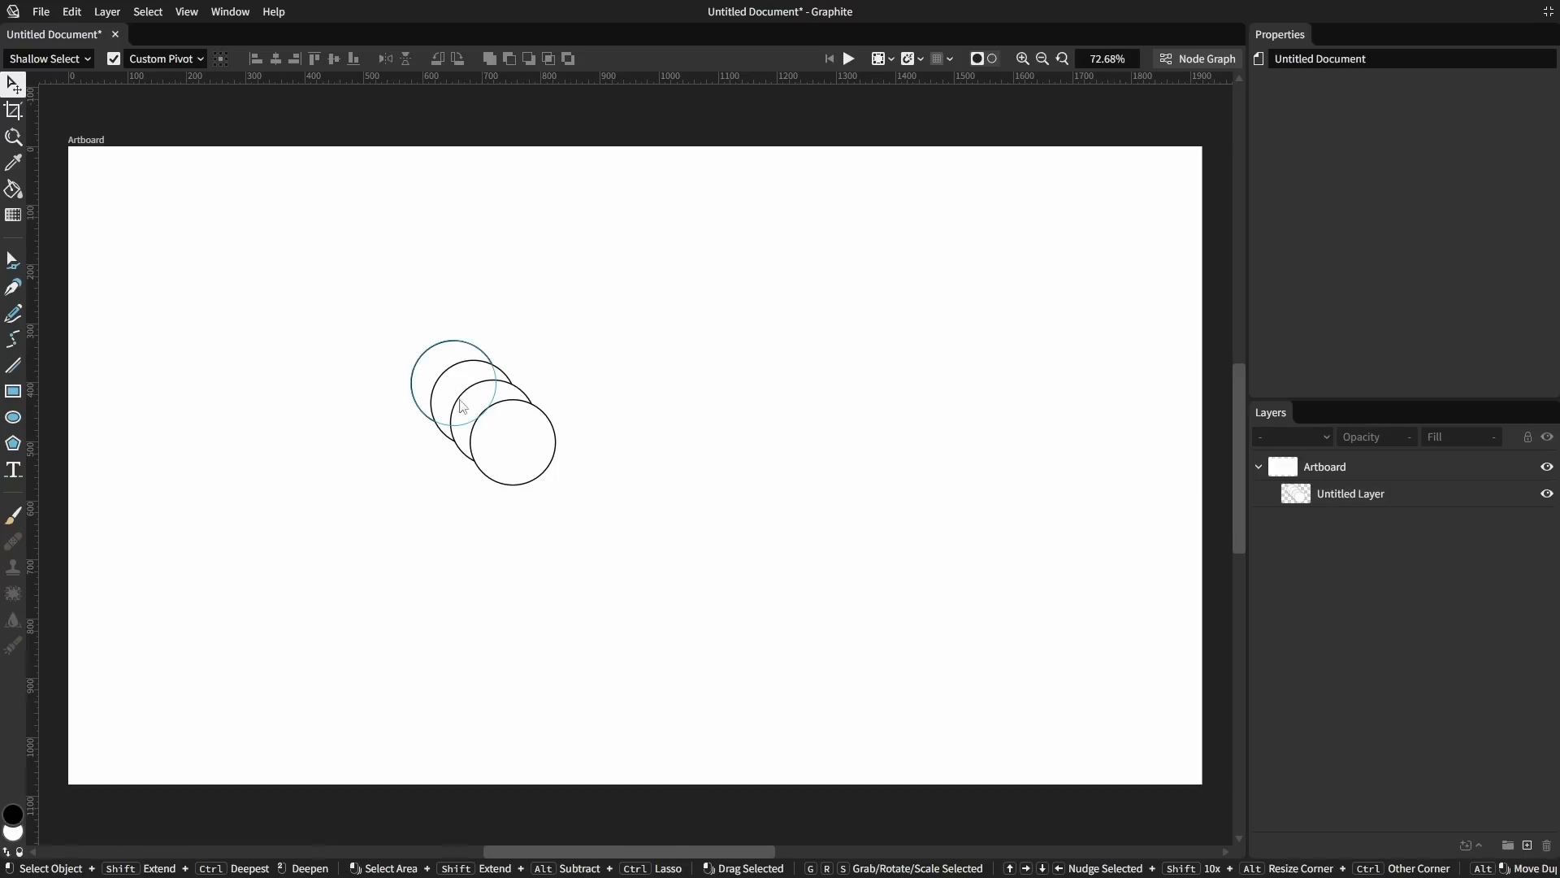
Set the count of the circle's Repeat node to 13.
left_click(461, 354)
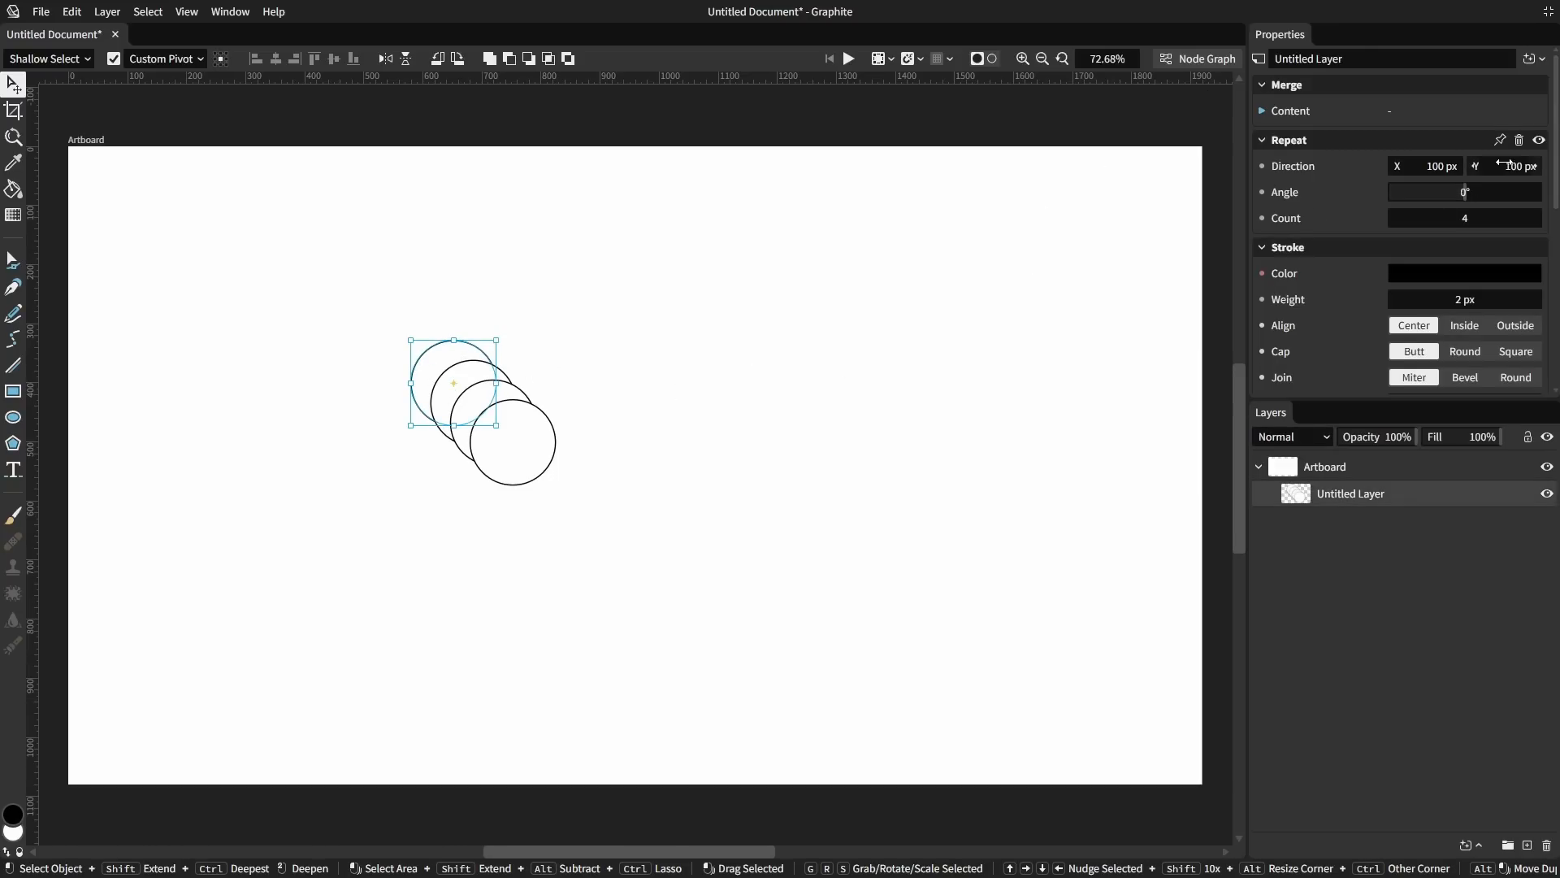
left_click_drag(1467, 213, 1512, 213)
left_click(975, 363)
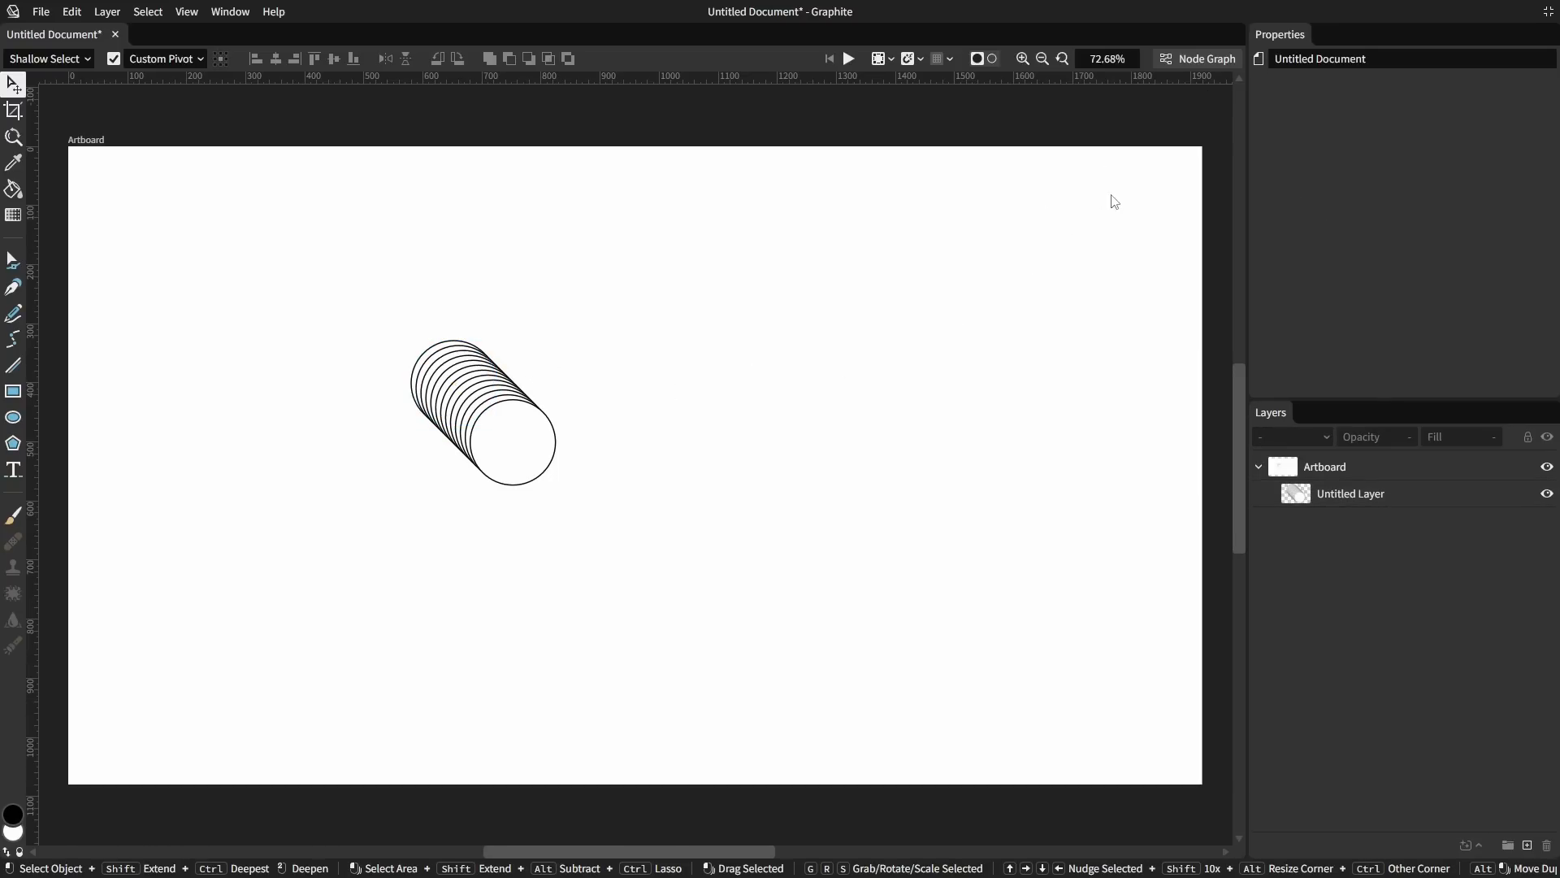
Add a Points to Polyline node in the node graph and insert it between the Repeat node and the circle's layer.
left_click(1202, 61)
left_click_drag(489, 367, 719, 382)
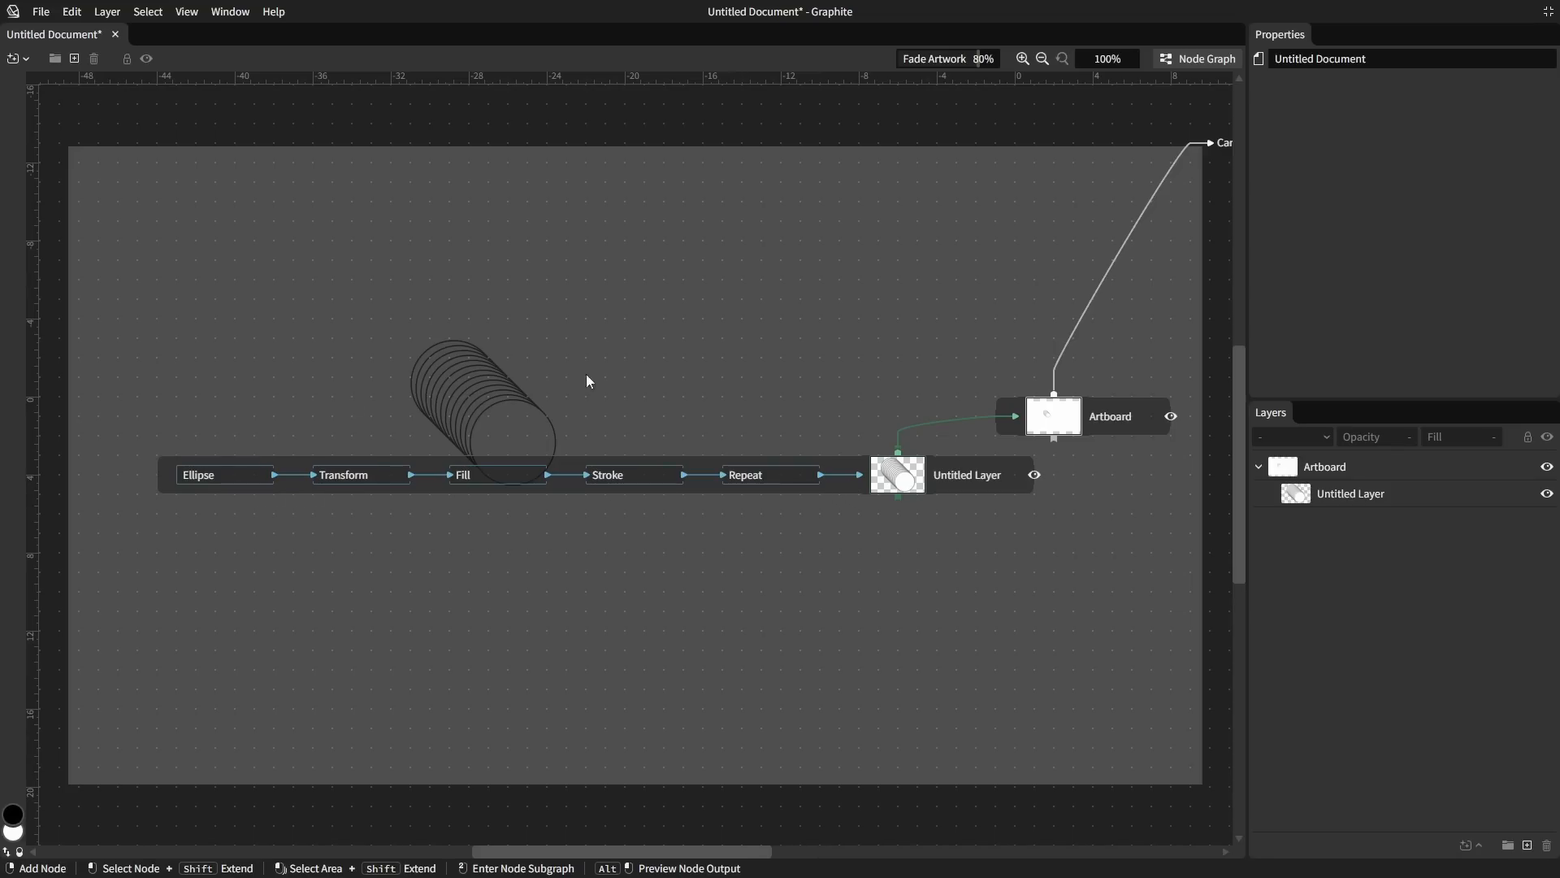
left_click_drag(715, 411, 650, 477)
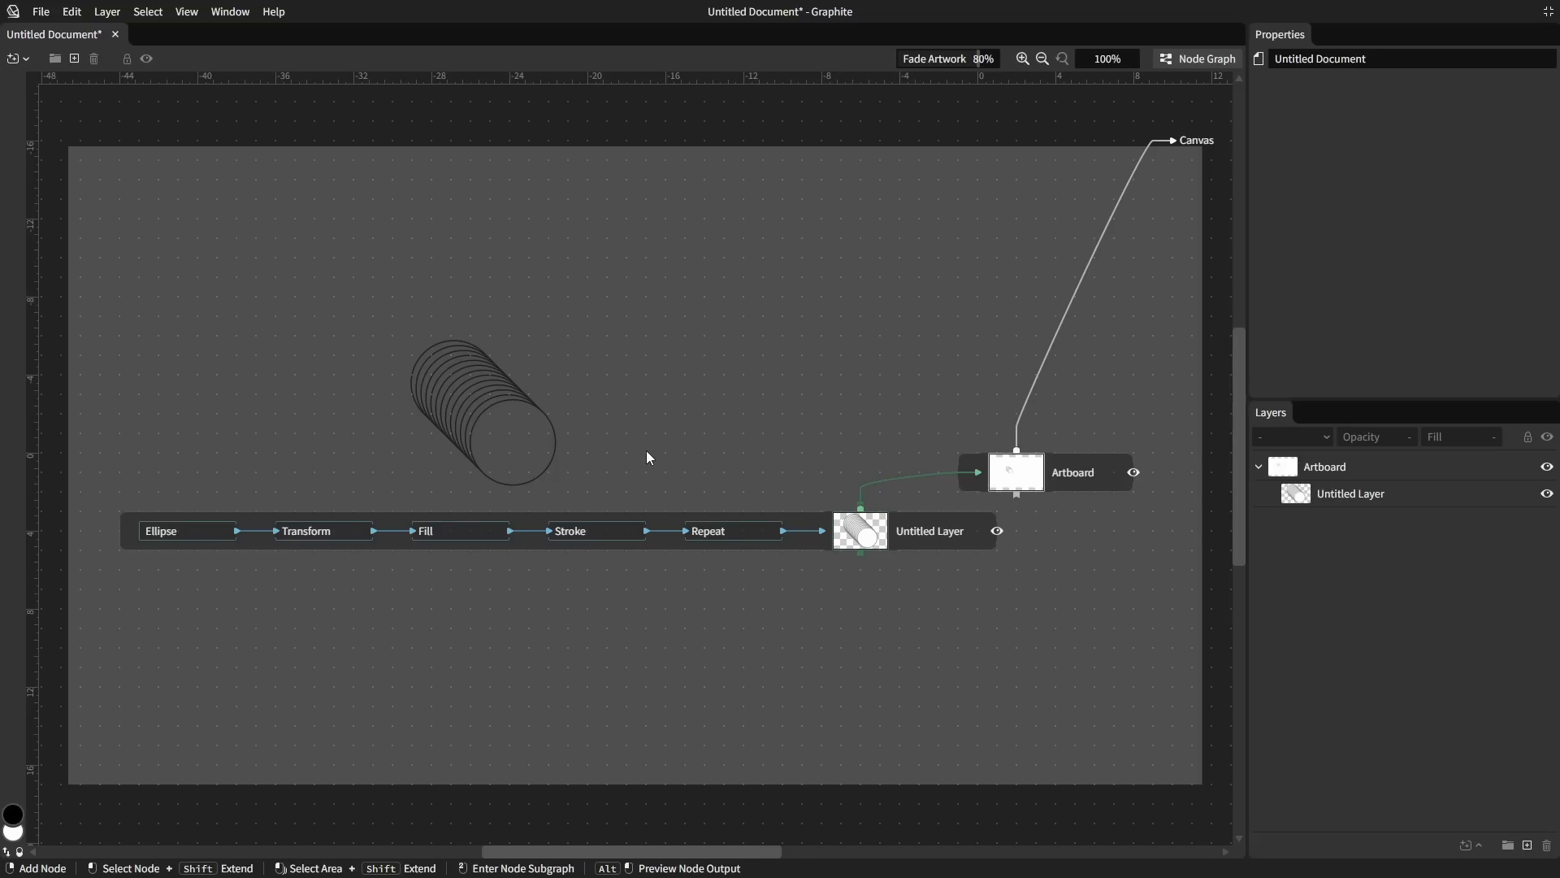
right_click(642, 620)
type("poly")
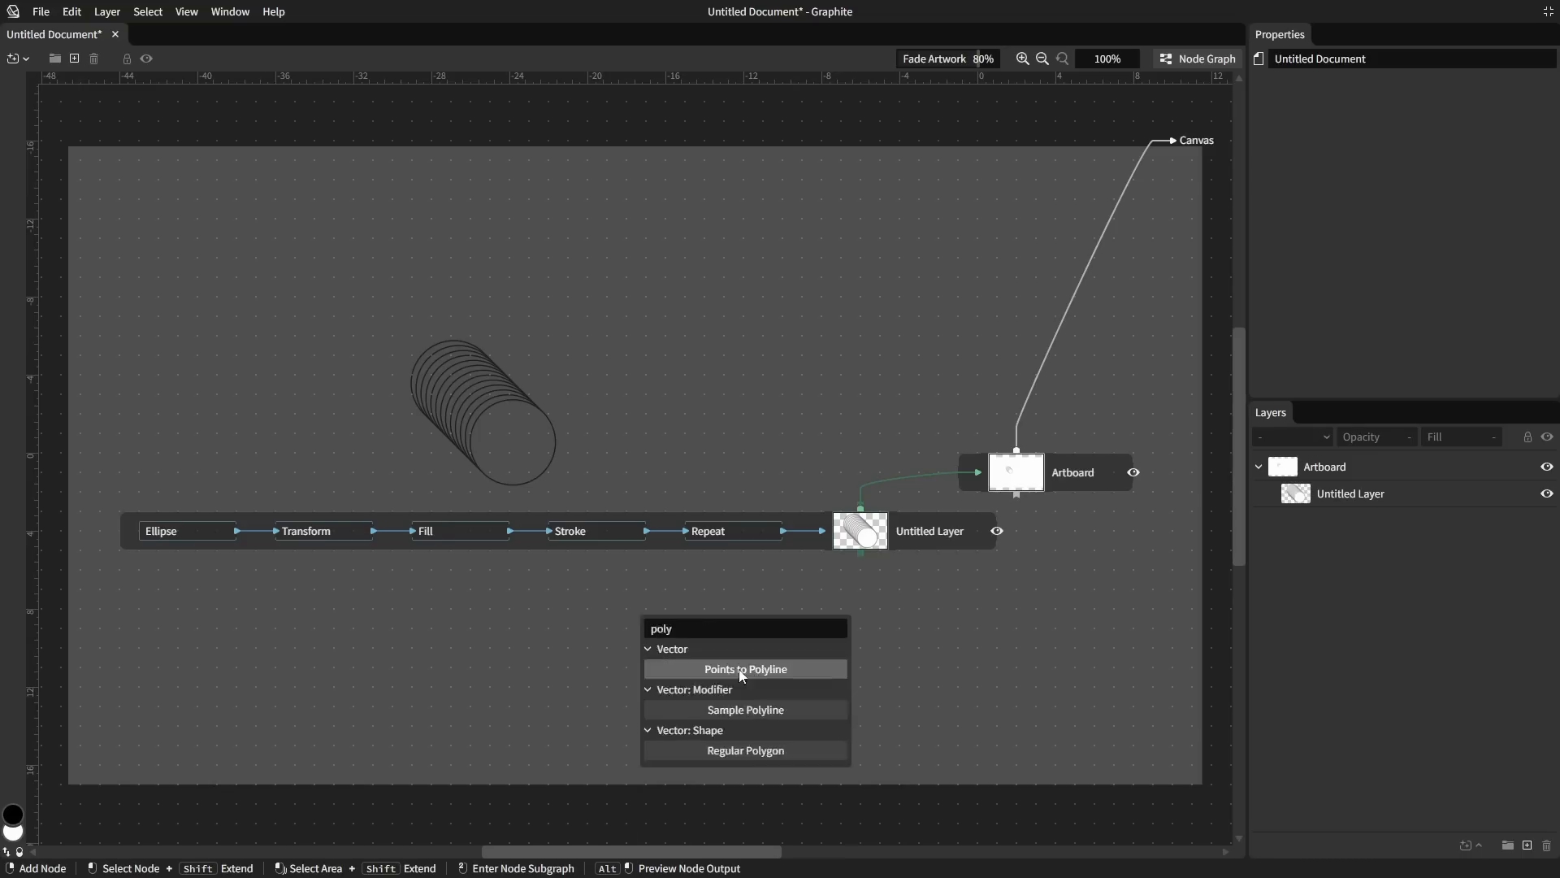
left_click(721, 665)
left_click_drag(697, 630, 845, 533)
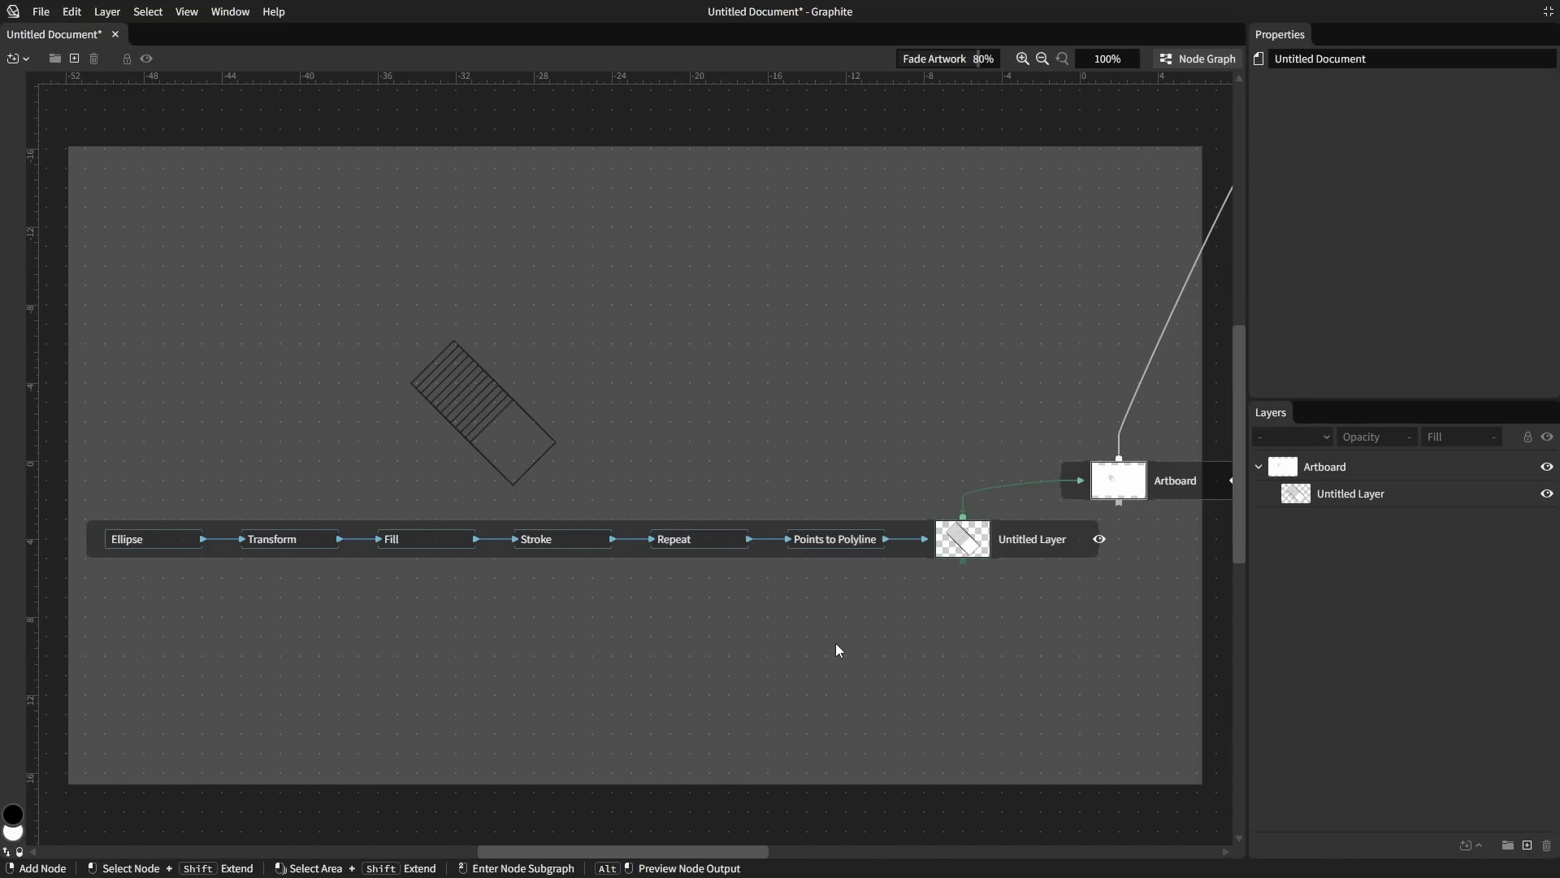
Try to move the Points to Polyline node between the circle's layer and the artboard, and undo back to the unconnected node.
left_click(830, 540)
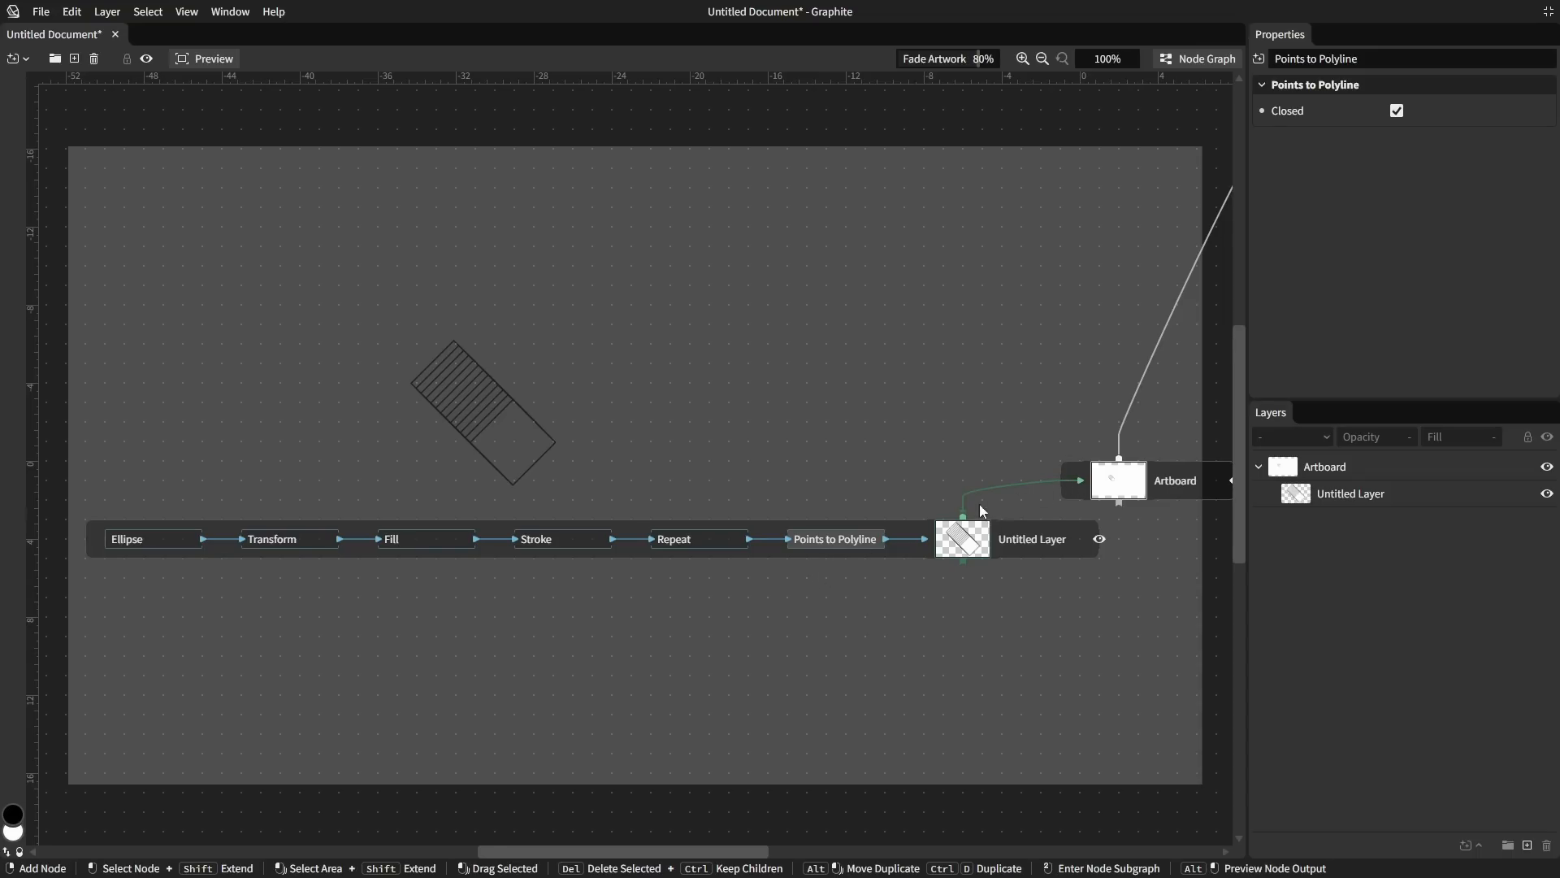
left_click_drag(846, 538, 1032, 479)
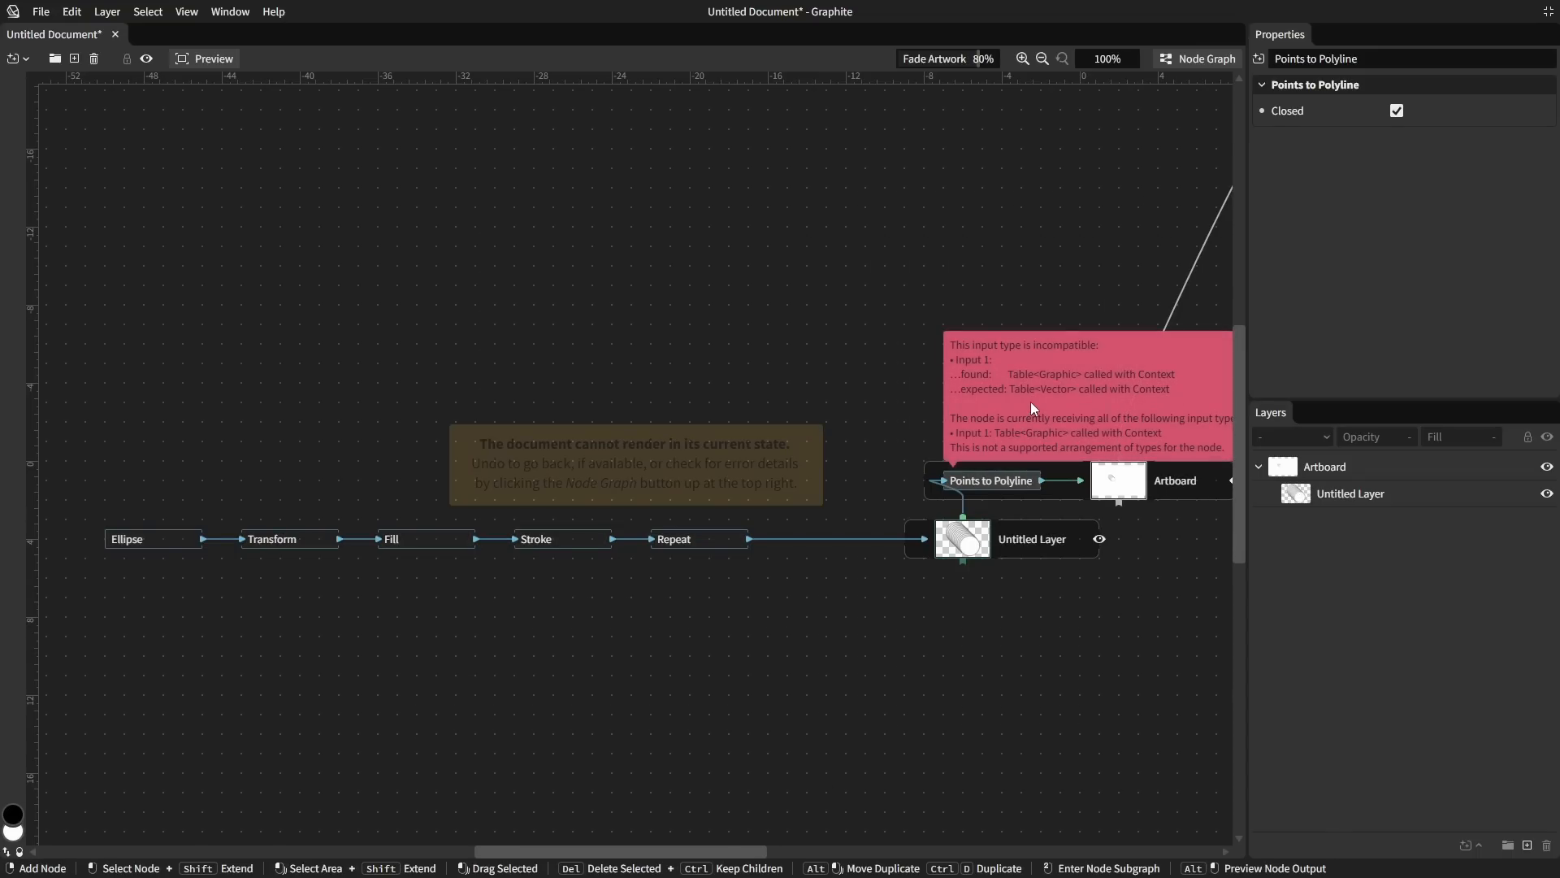
left_click_drag(797, 498, 130, 569)
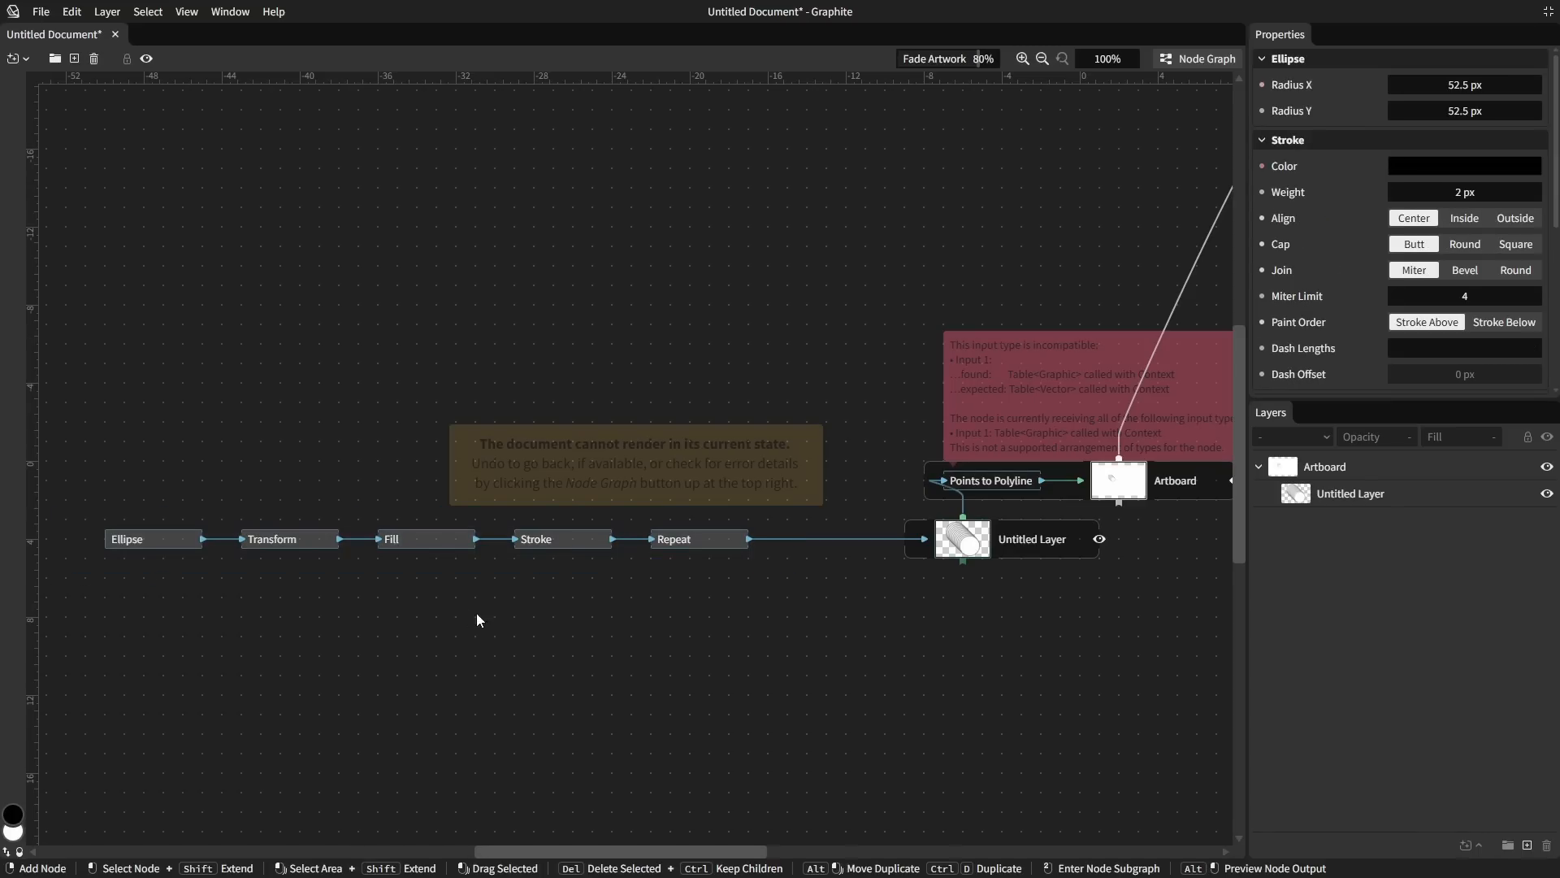
left_click(991, 481)
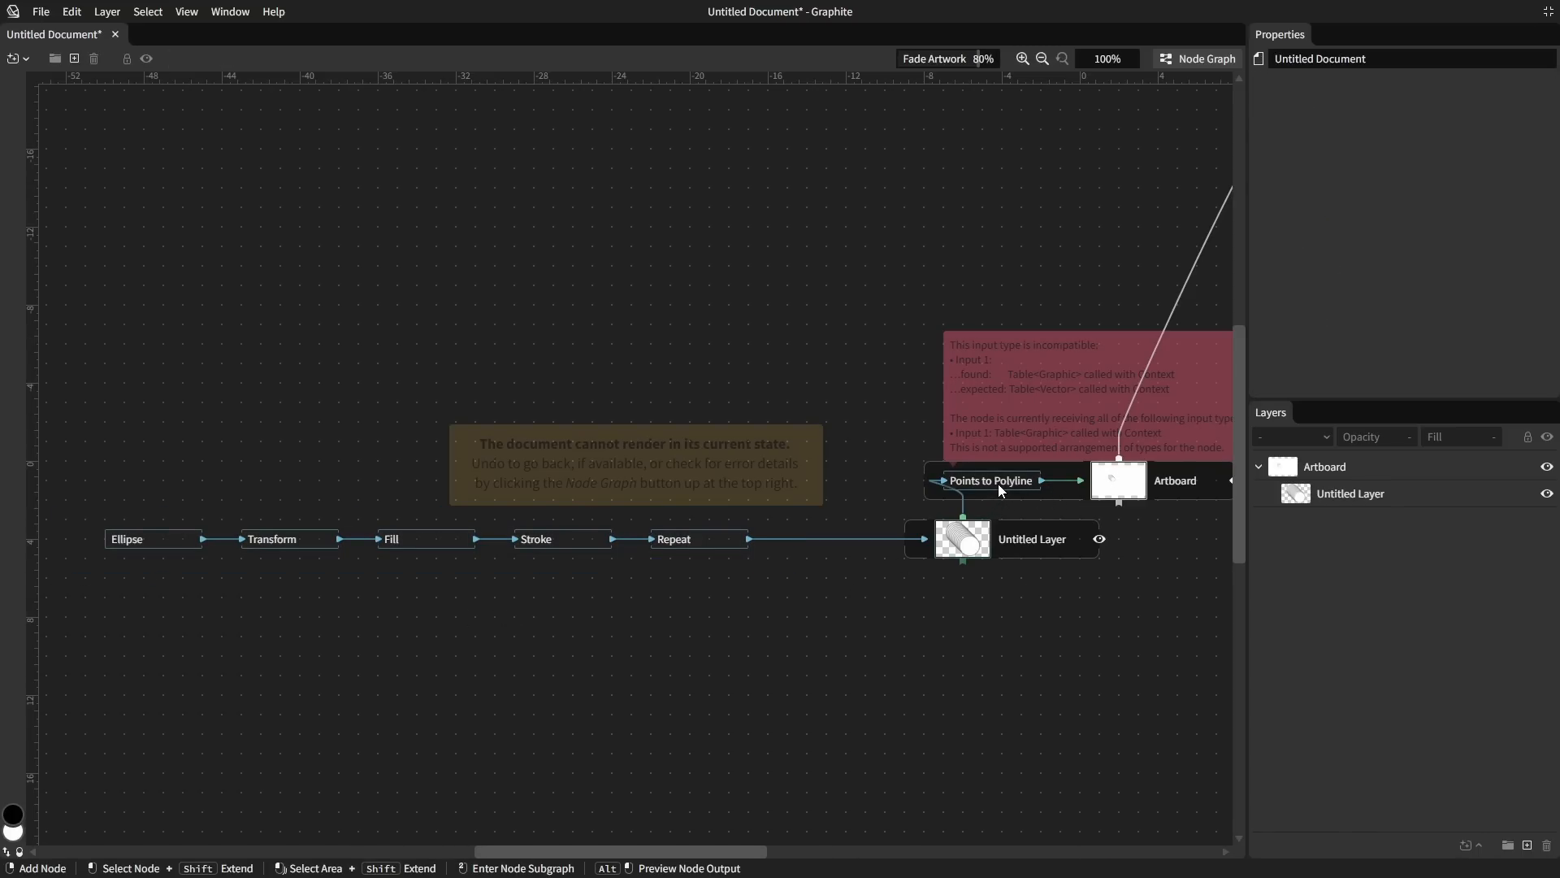
key("ctrl+z")
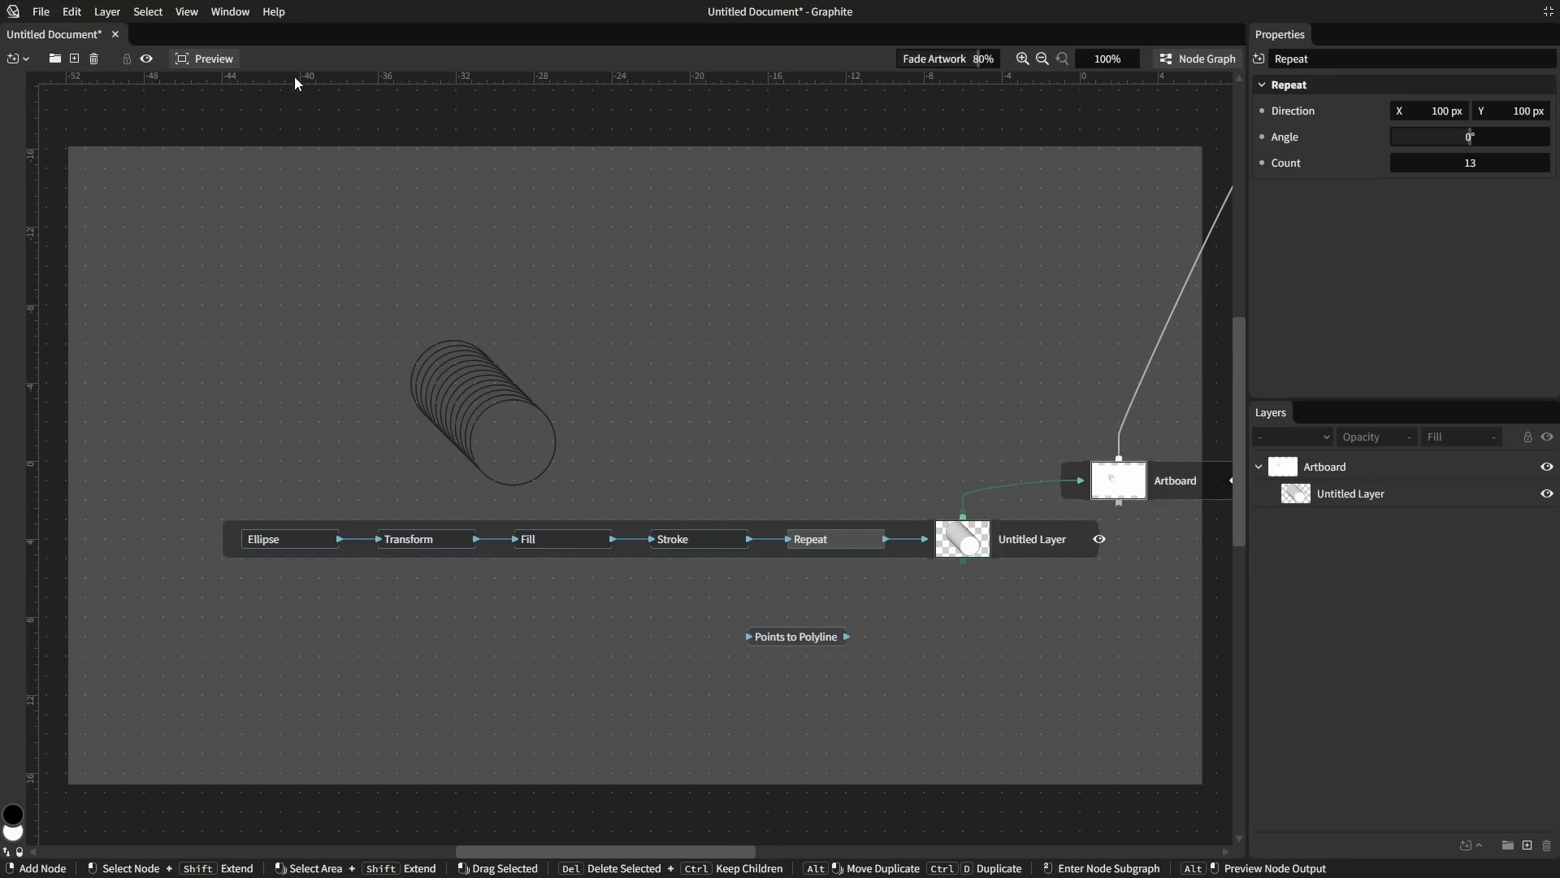
Show the Data panel and return from the node graph to the canvas with the repeated circles in view.
left_click(230, 11)
left_click(244, 70)
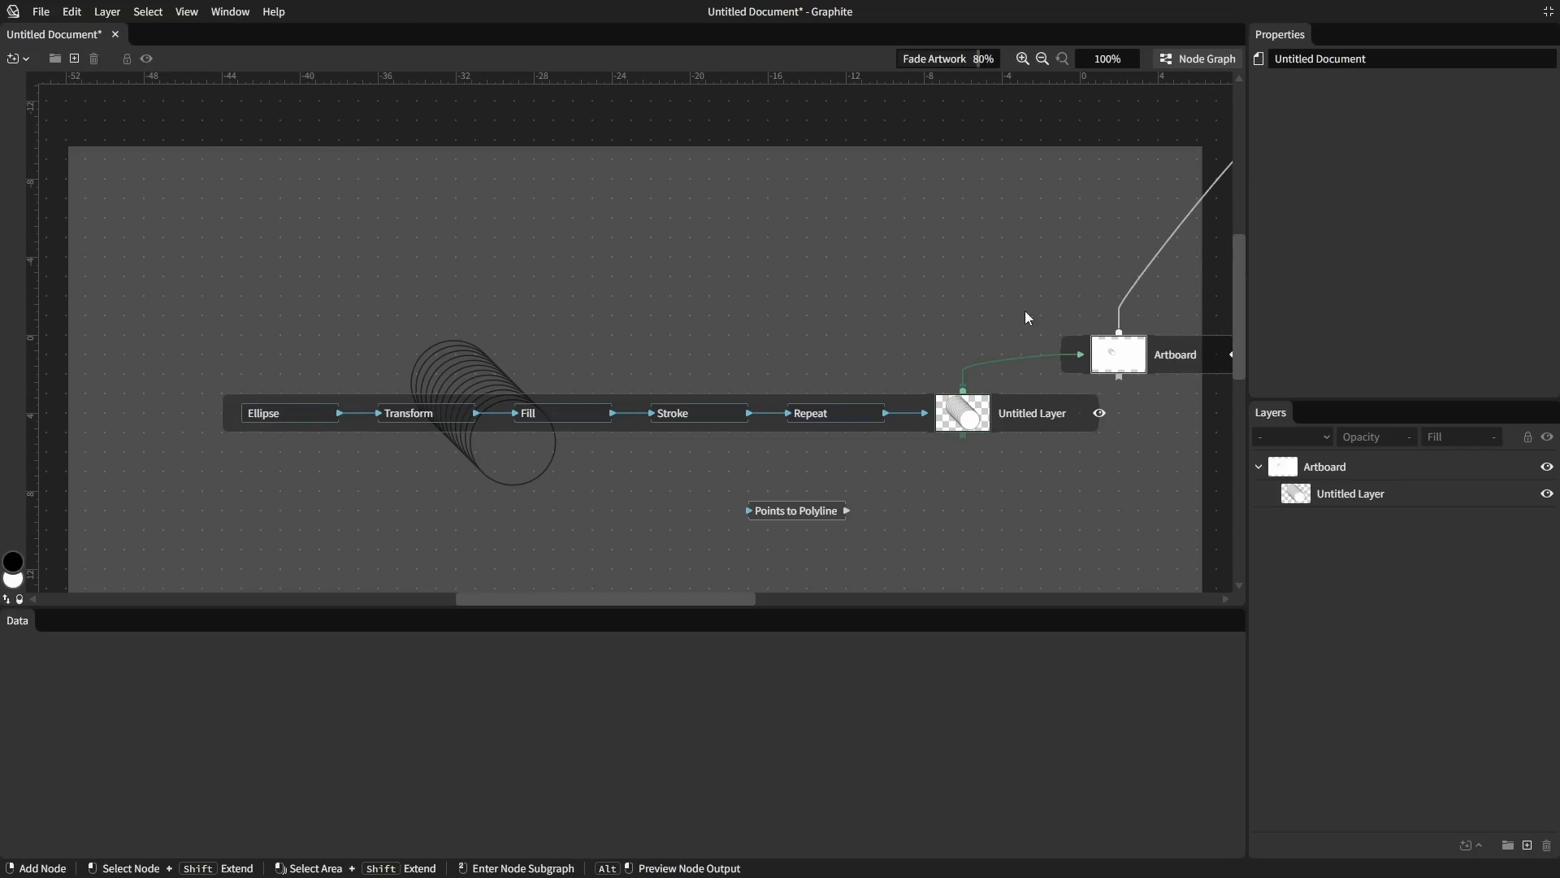
left_click(1199, 60)
left_click_drag(645, 356, 663, 390)
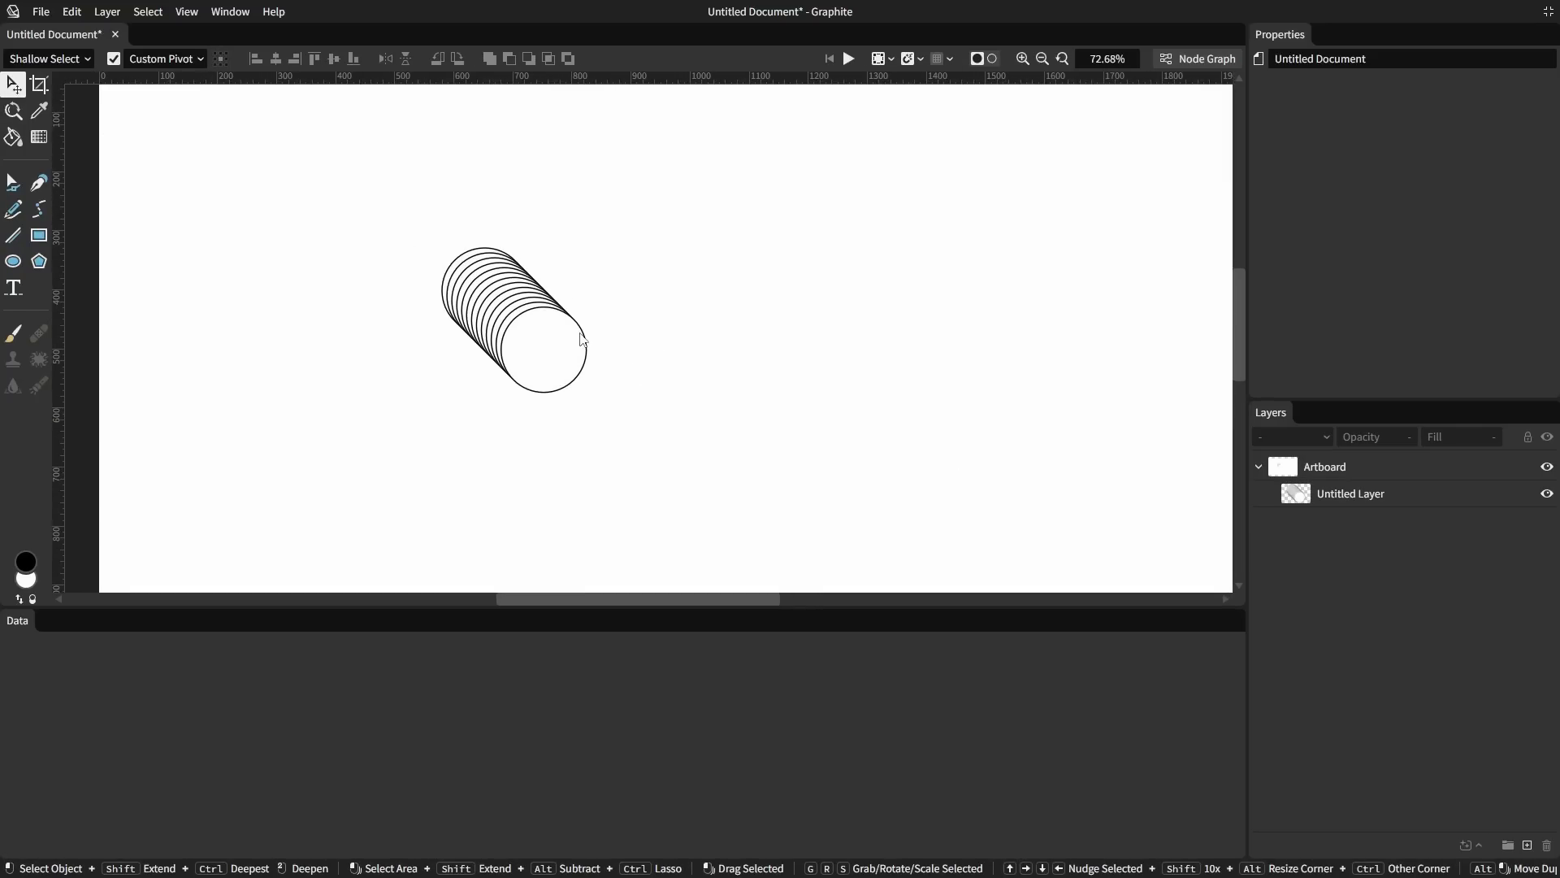
Examine the vector table rows inside the repeated circles layer's data, and deselect the layer.
left_click(490, 276)
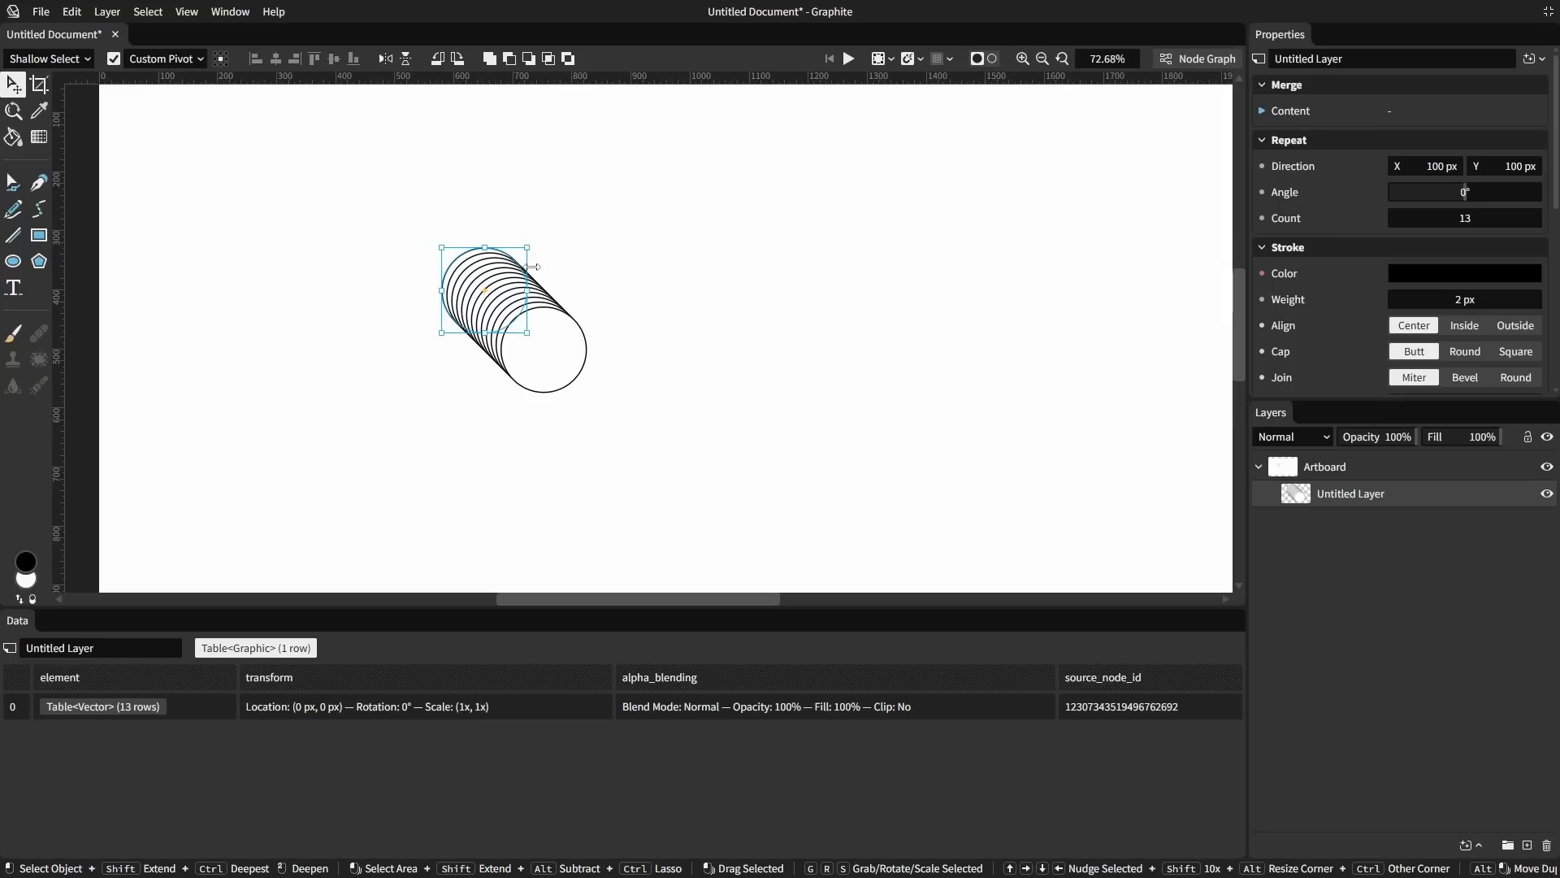
left_click(110, 707)
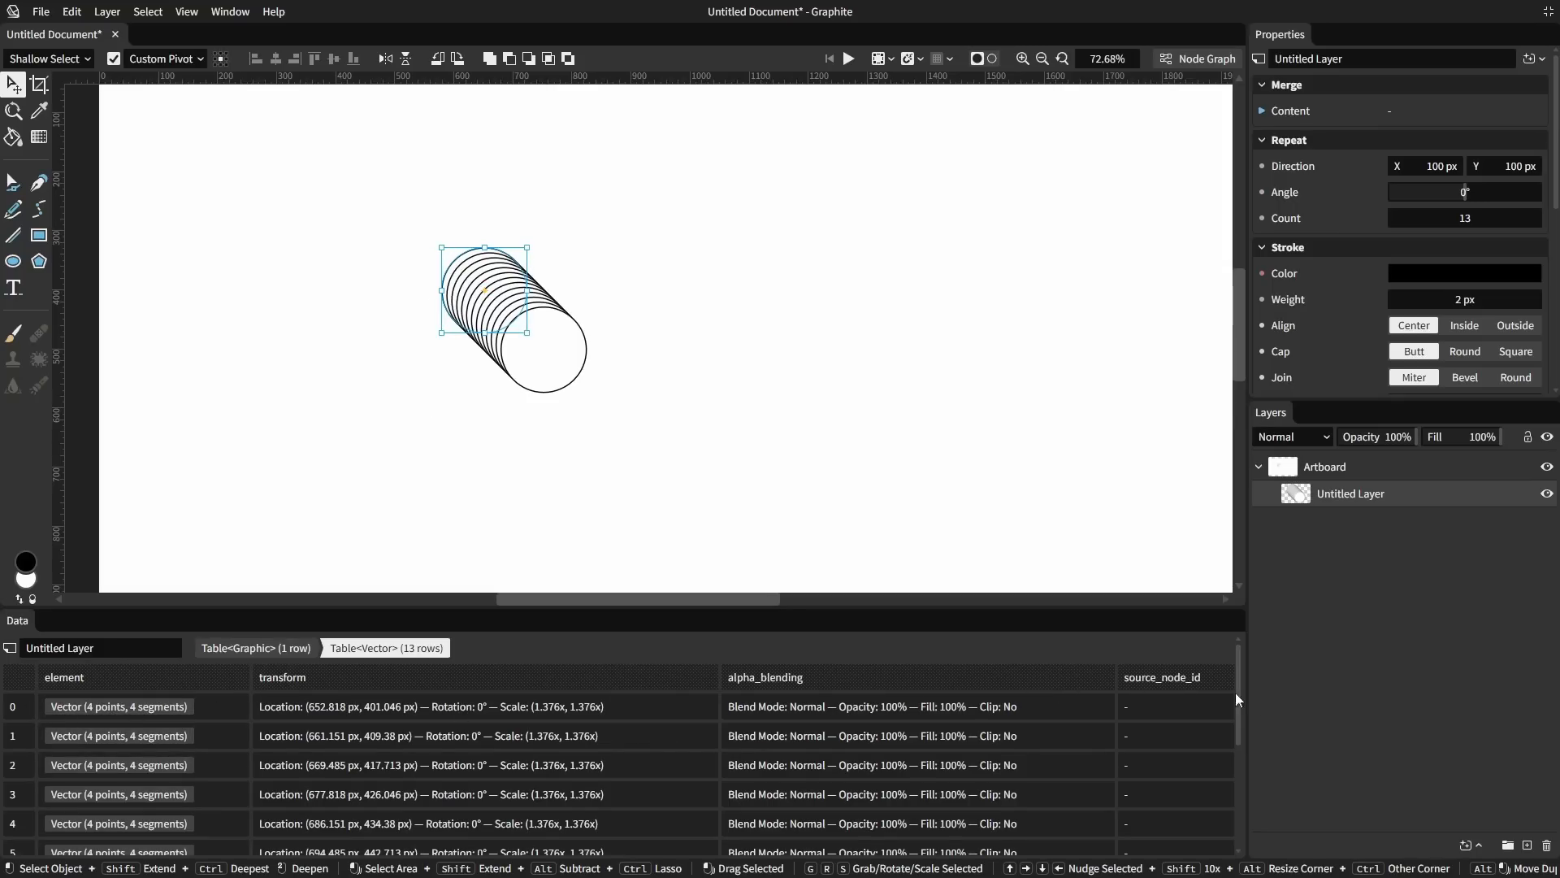
left_click(491, 444)
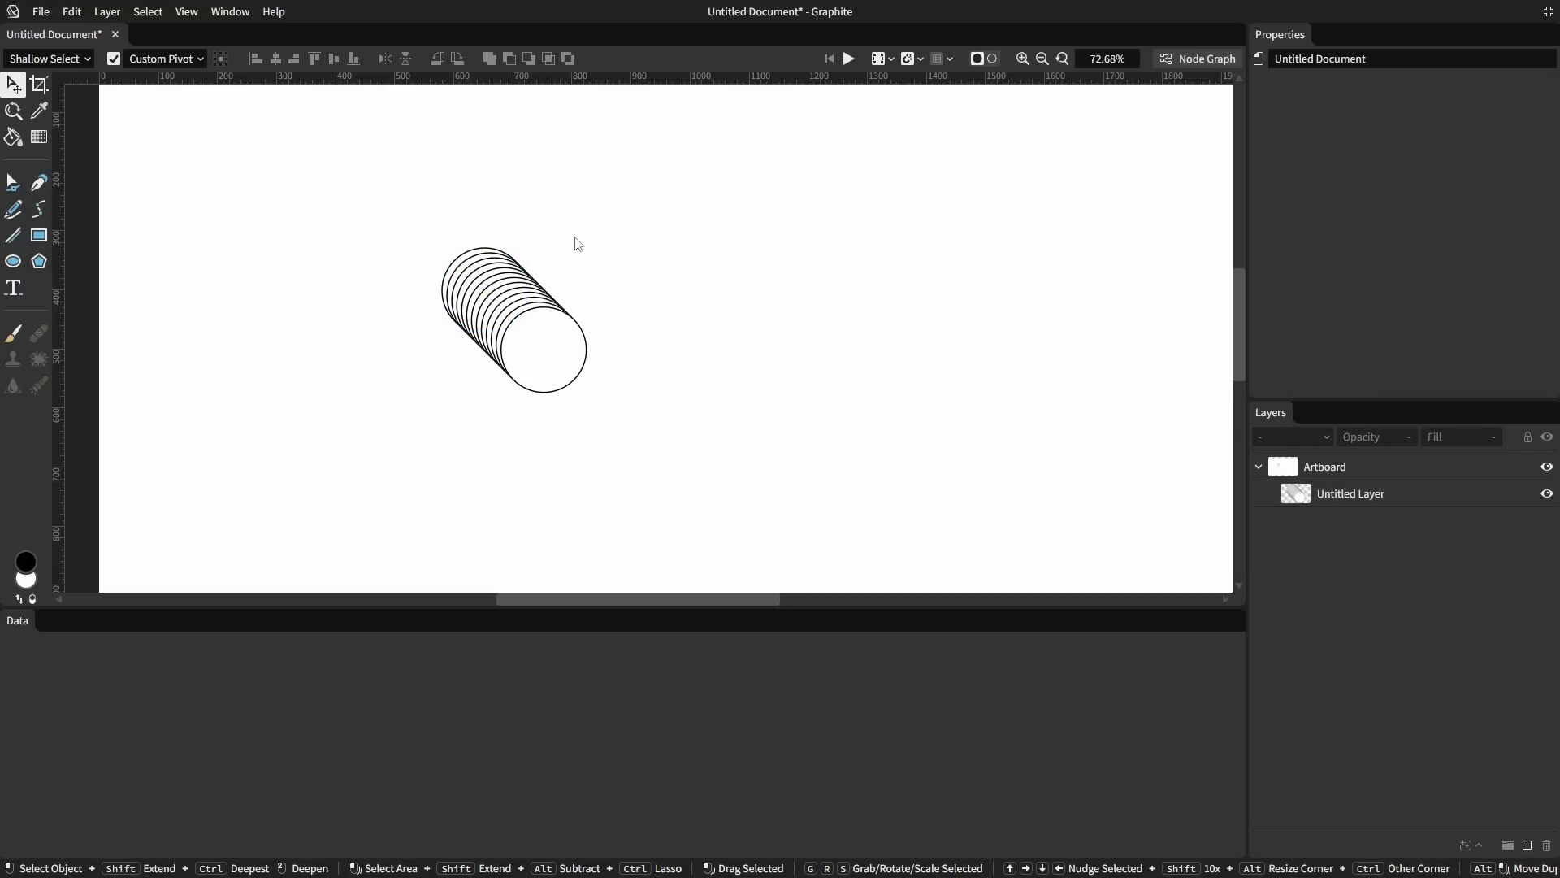
Group the repeated circles' layer and move the group about 351 px to the right and 107 px up.
left_click(453, 262)
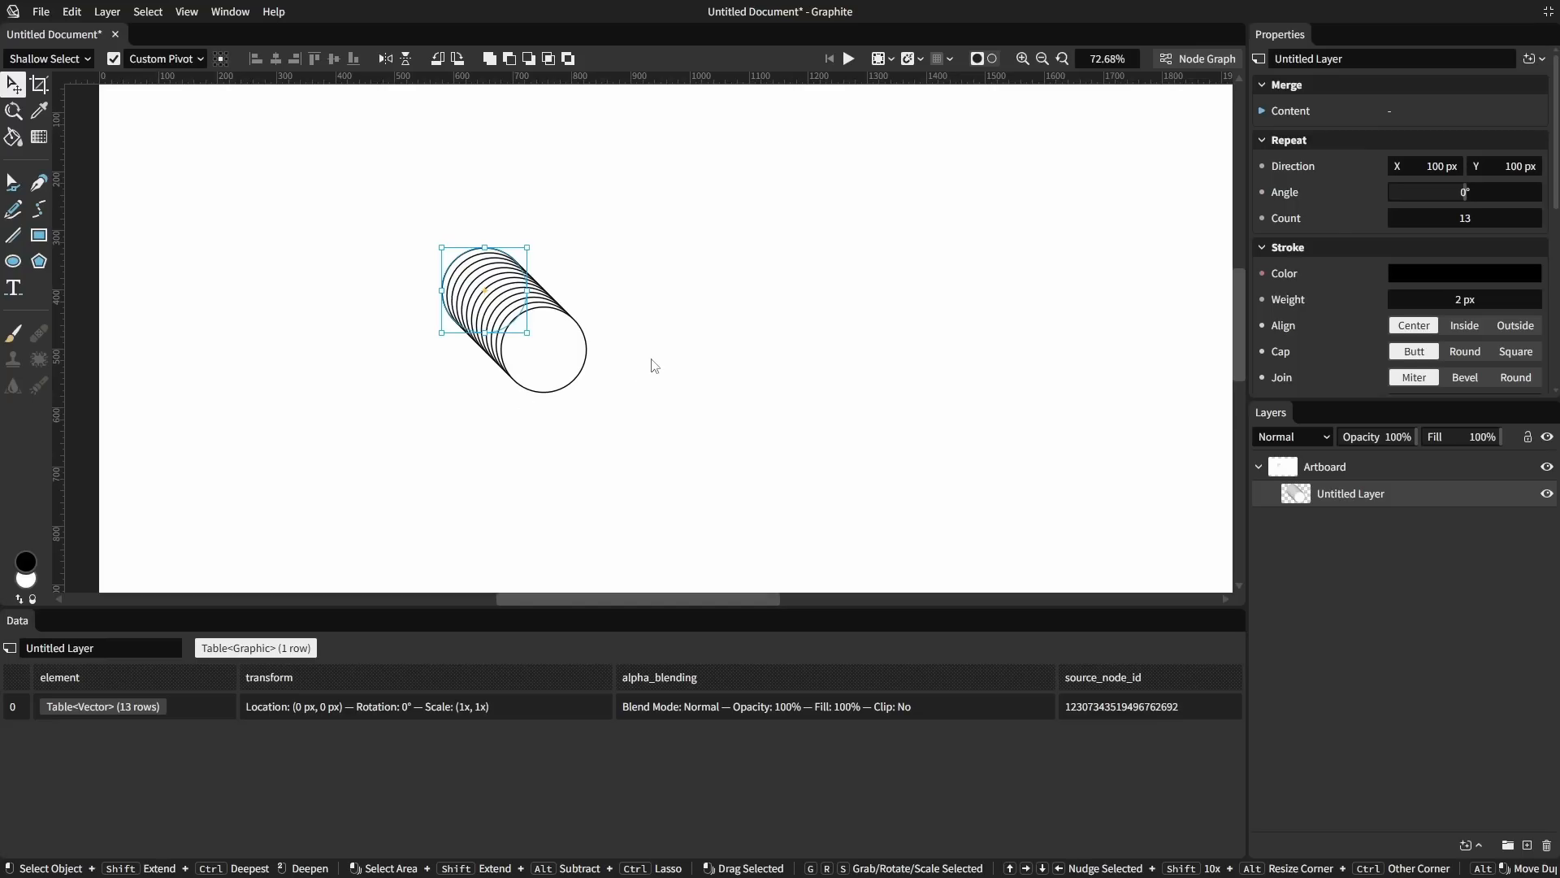
left_click(685, 366)
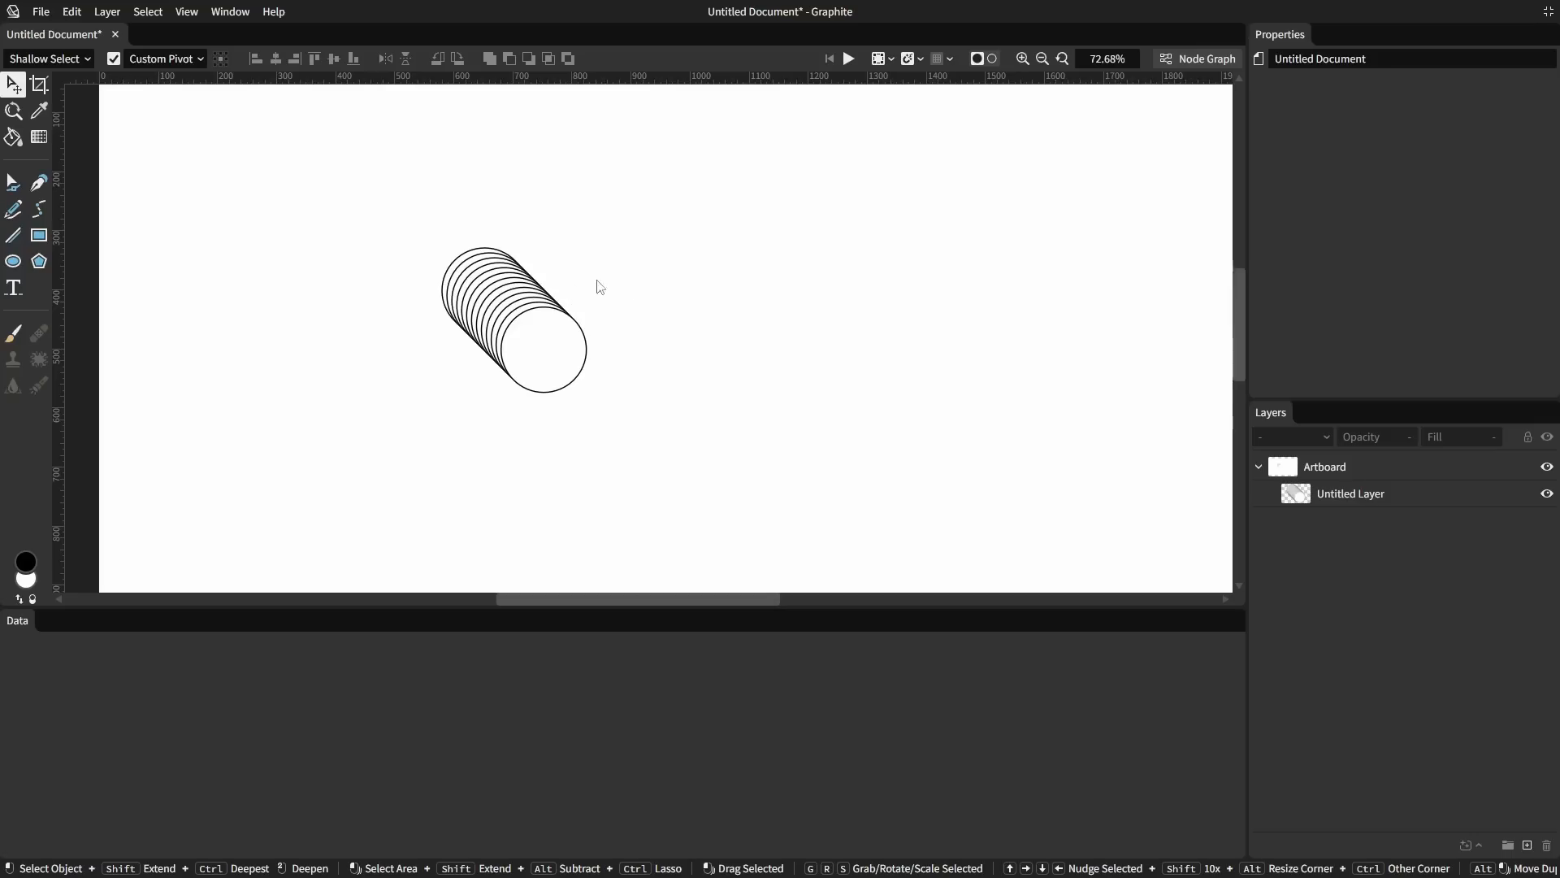
left_click(463, 282)
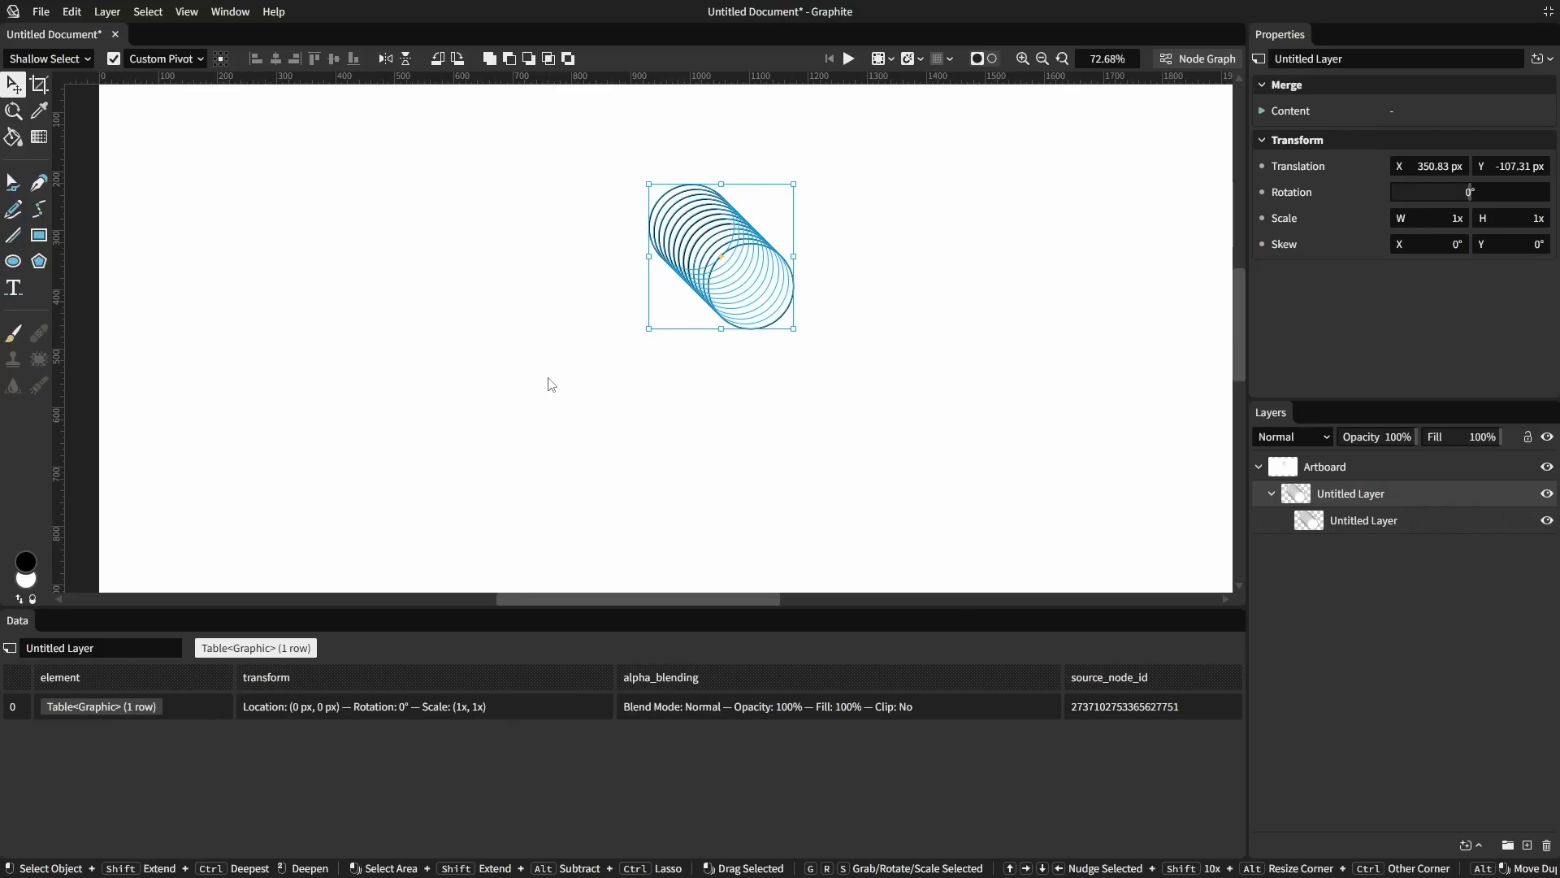
left_click(655, 430)
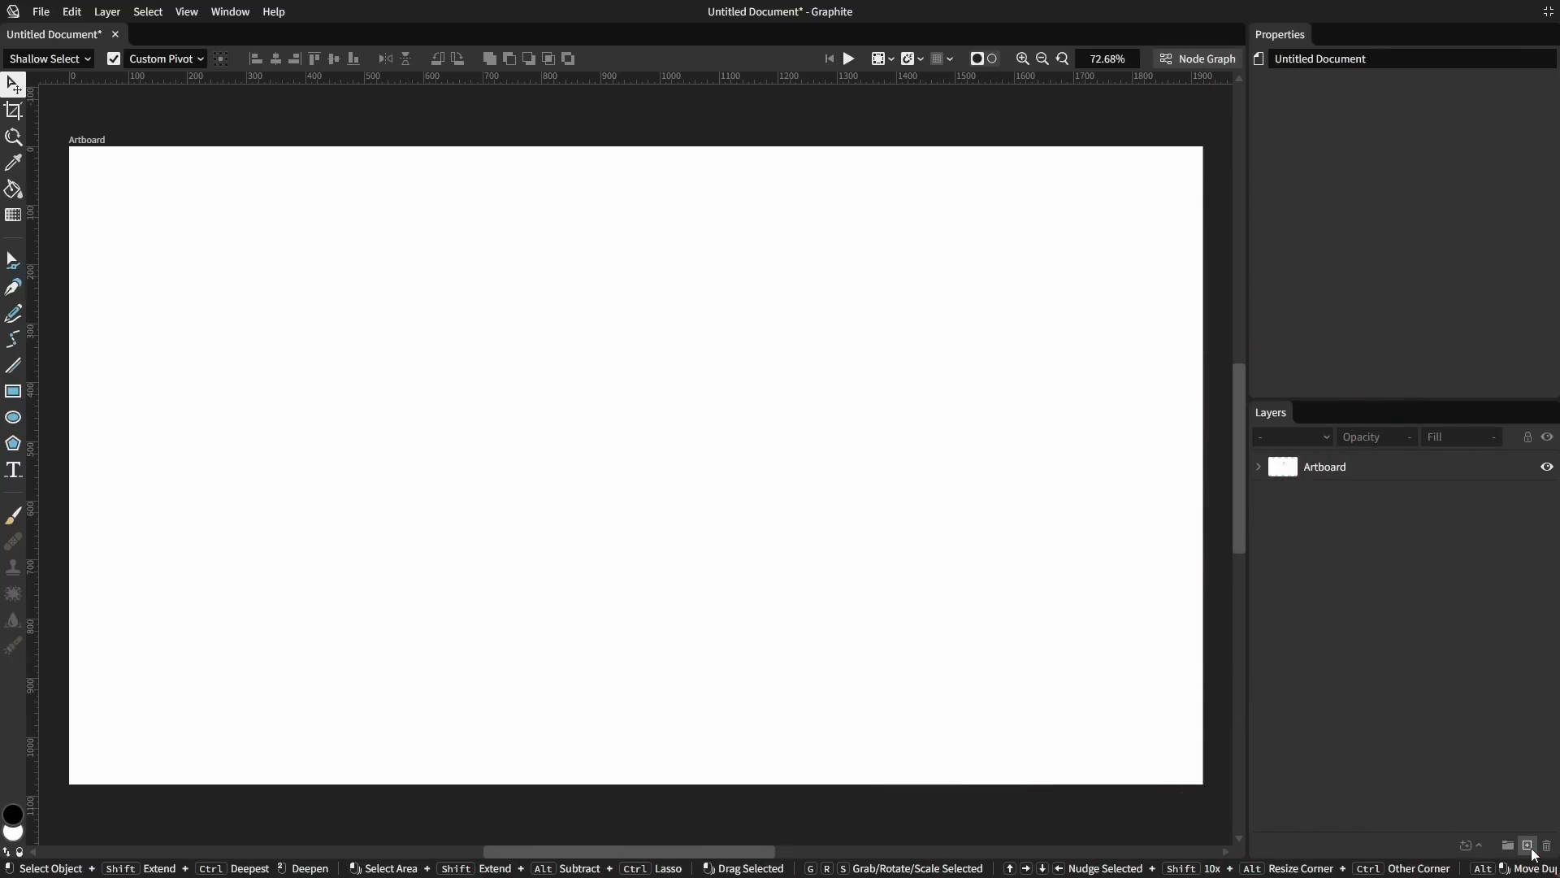
Add a new empty layer and give it a Color Value node.
left_click(1546, 61)
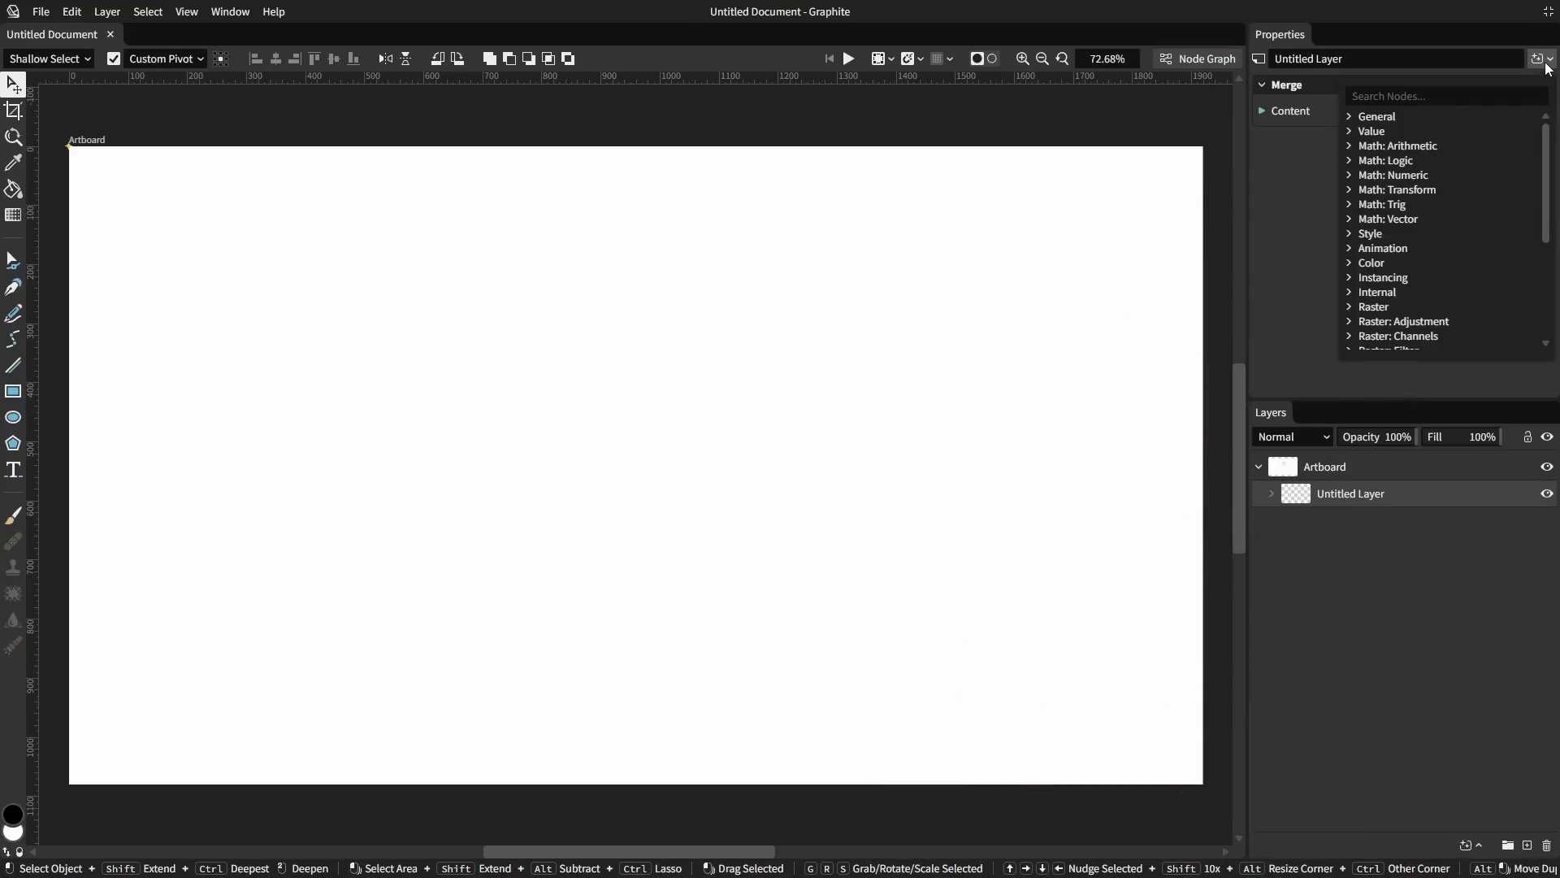
type("color")
left_click(1493, 141)
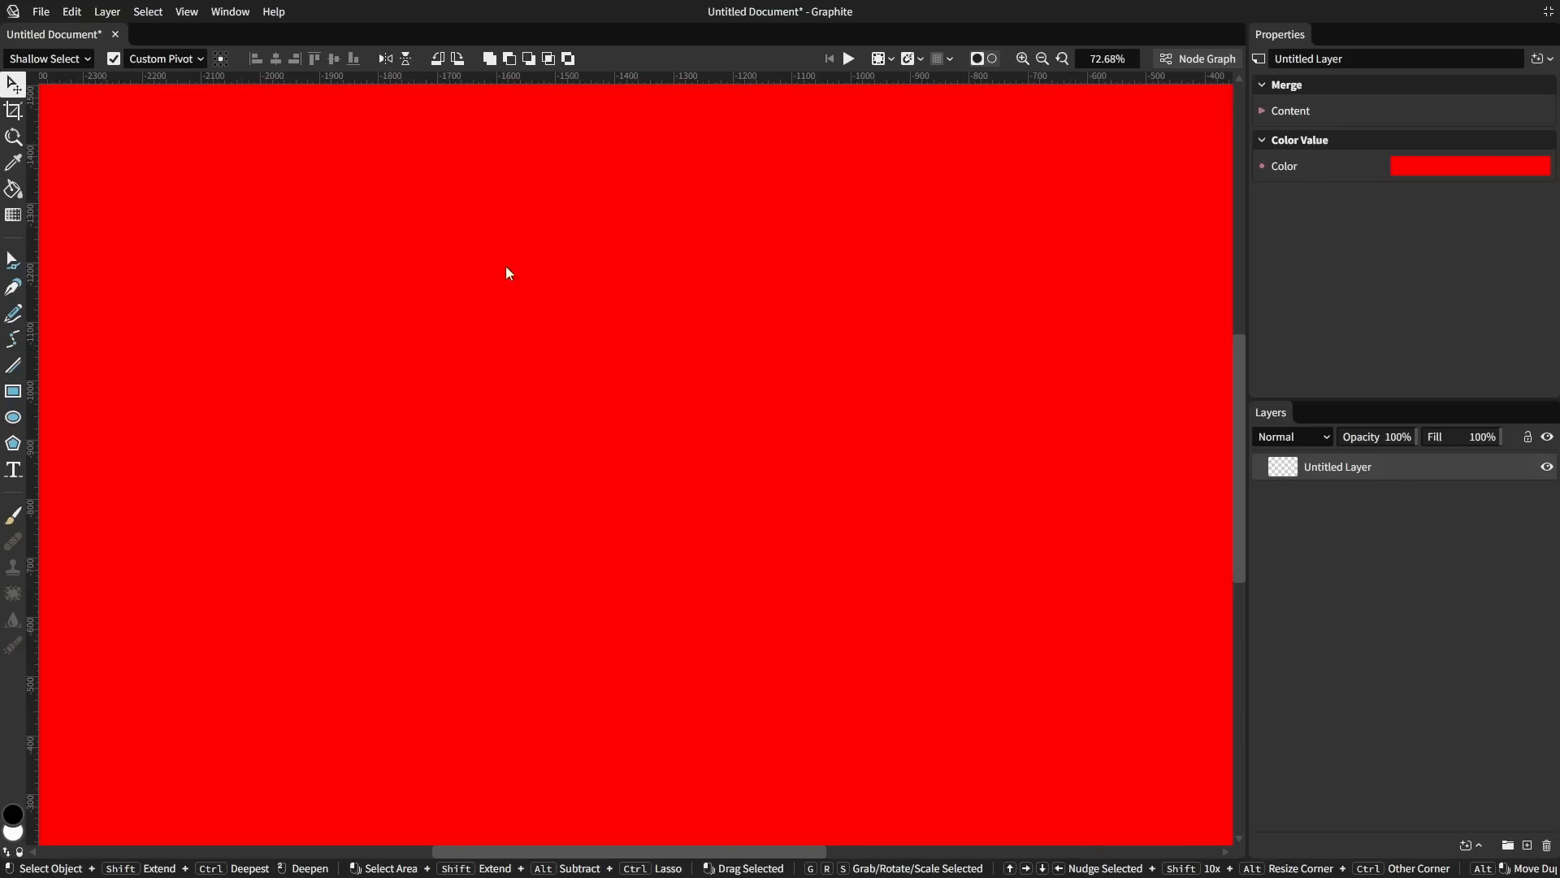
Change the background layer's Color Value to a pale beige.
left_click(1420, 165)
left_click_drag(1227, 248, 1167, 303)
left_click(1411, 172)
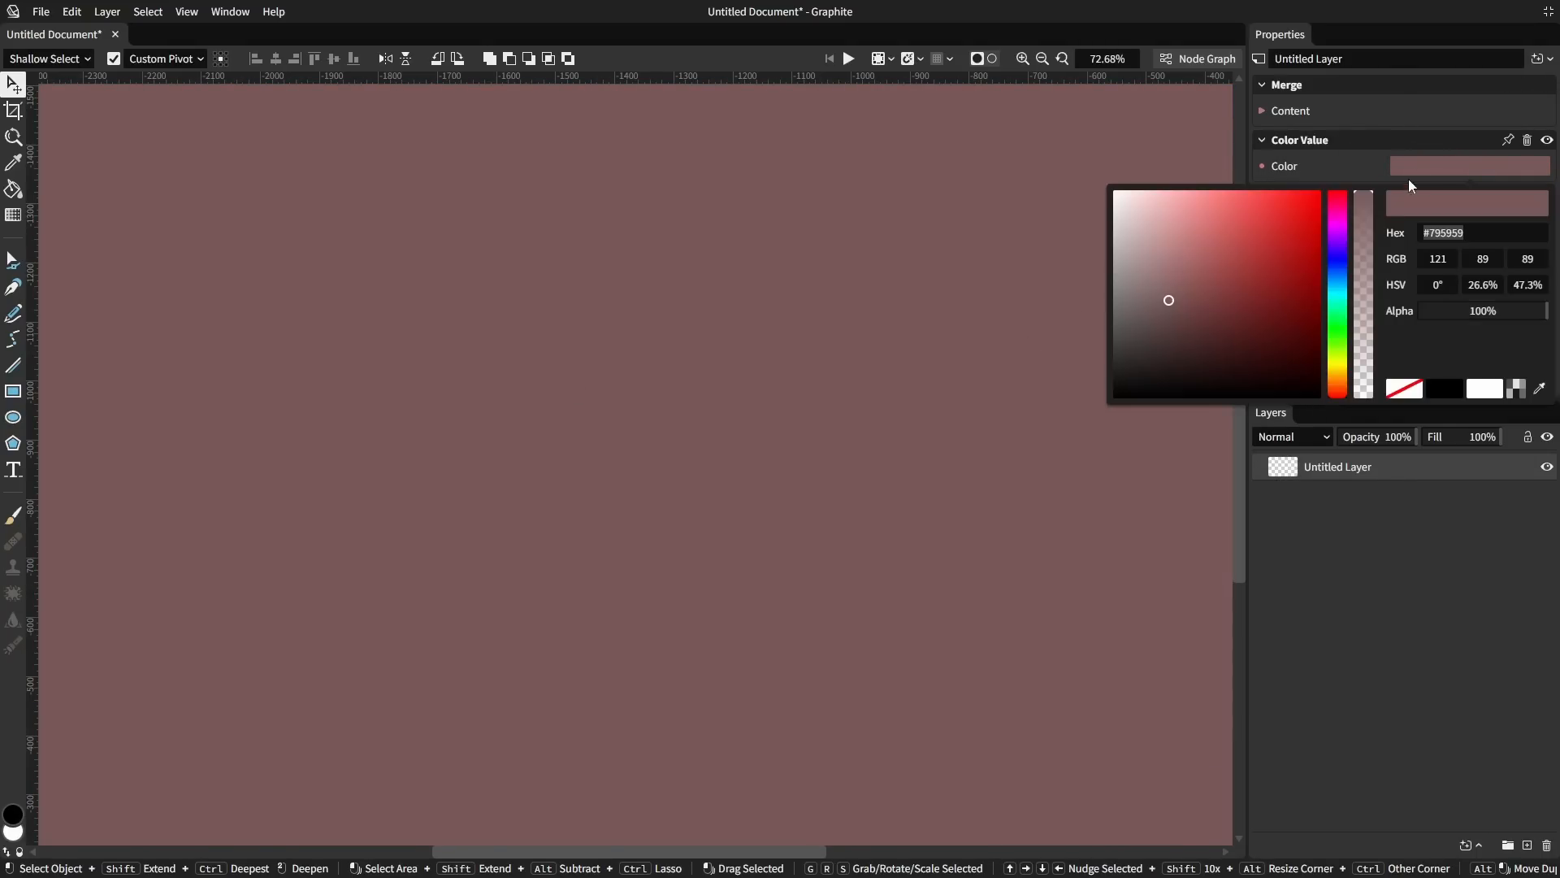
left_click_drag(1339, 380, 1337, 370)
left_click_drag(1238, 288, 1146, 226)
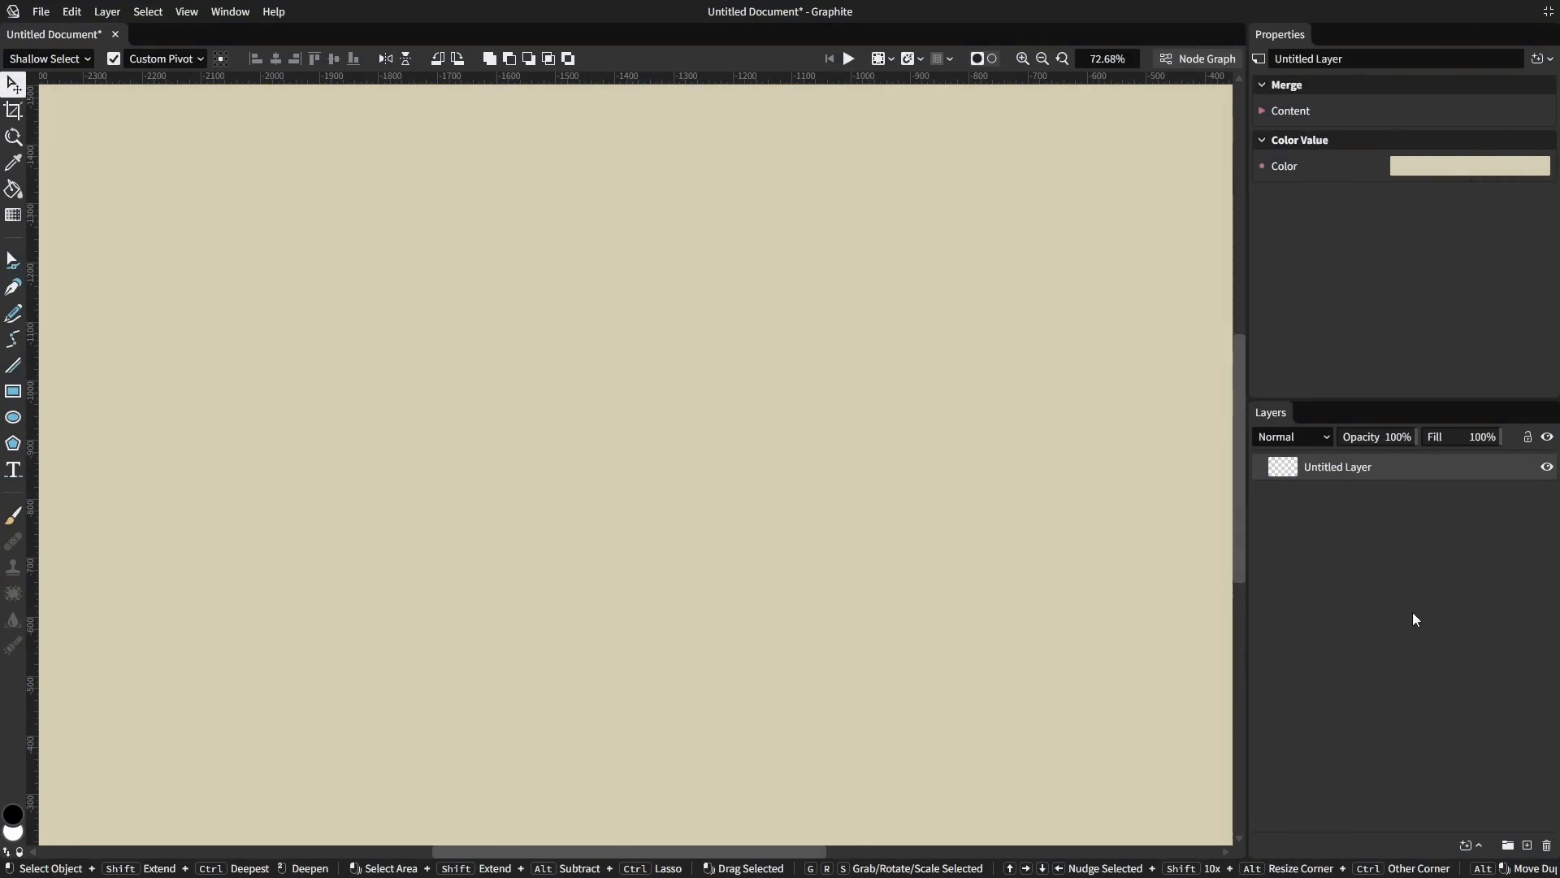
Paint a black looping brush stroke on a separate layer above the beige background.
left_click(1423, 631)
key("b")
left_click_drag(276, 302, 601, 436)
key("v")
Lock the beige background layer and deselect it.
left_click(1348, 500)
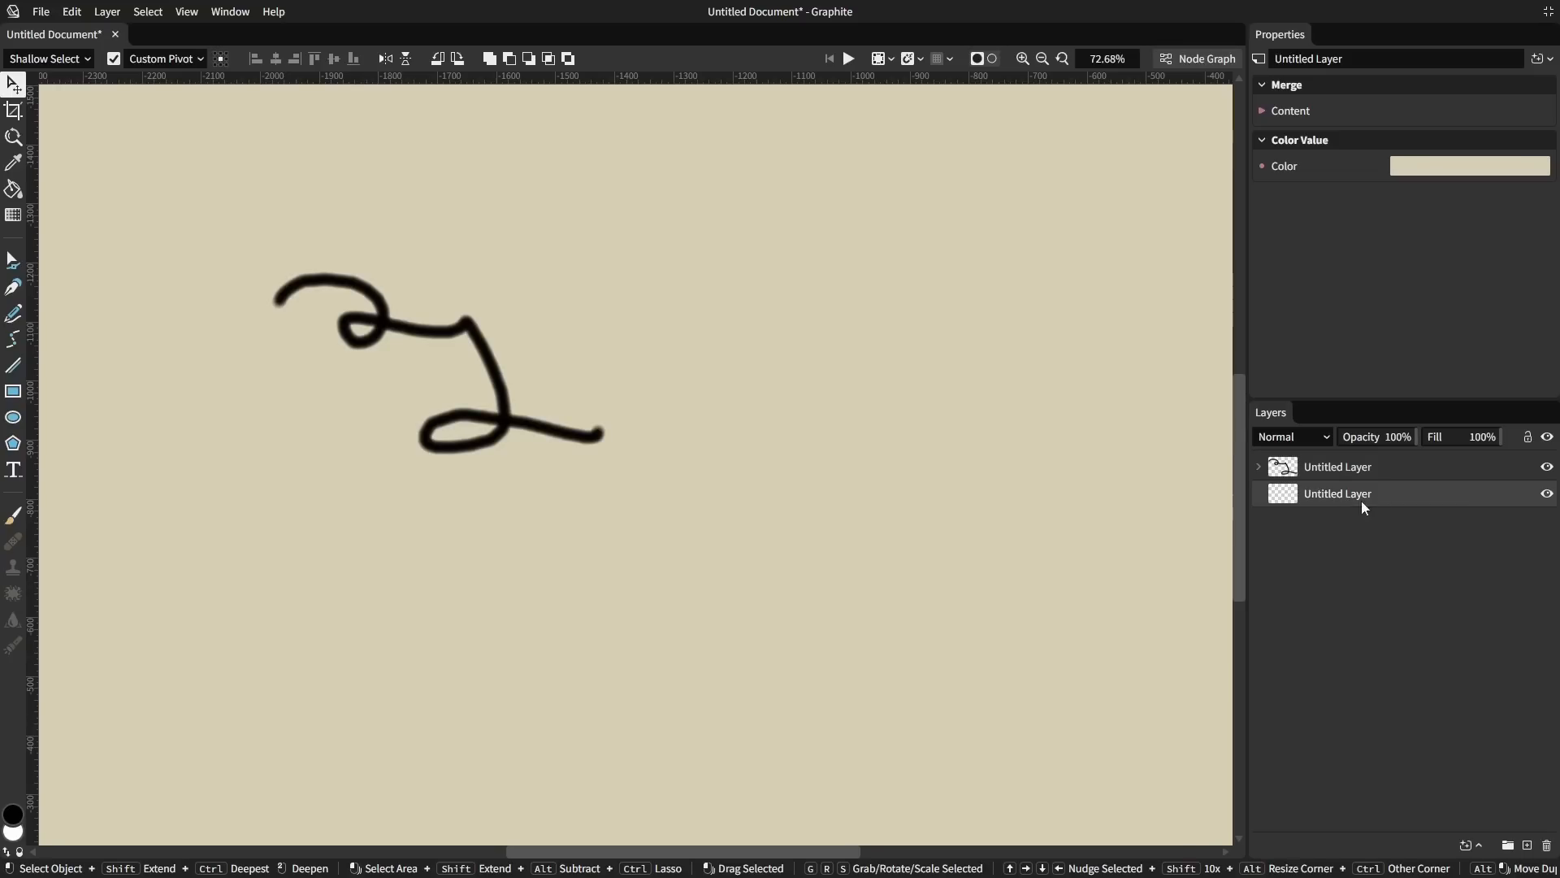
left_click(1527, 436)
left_click(1406, 580)
mouse_move(475, 418)
left_mouse_down()
mouse_move(827, 605)
mouse_move(489, 529)
mouse_move(620, 526)
left_mouse_up()
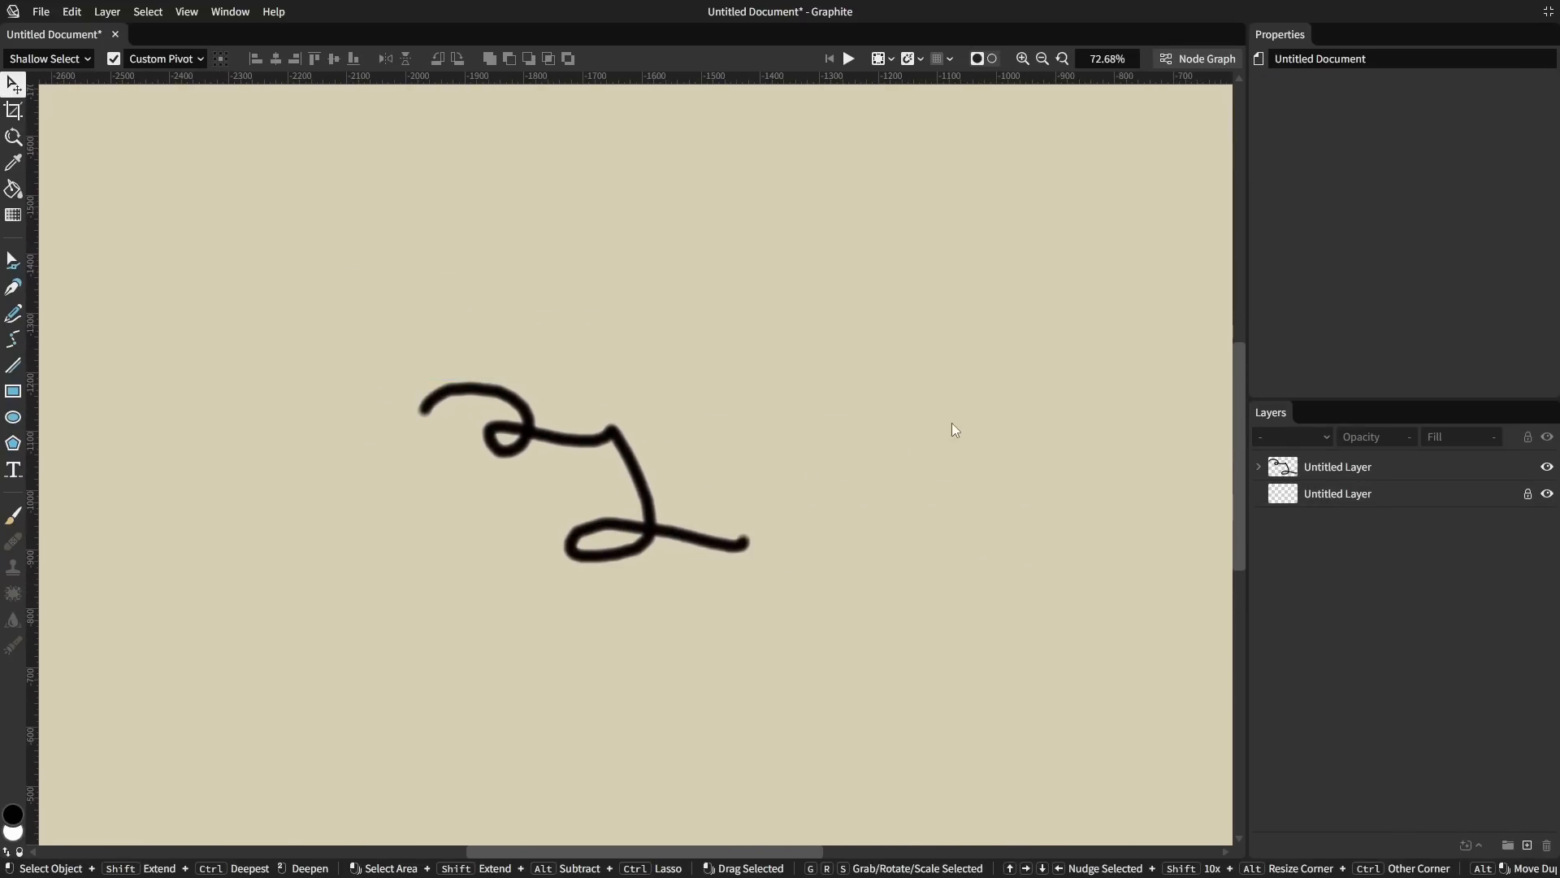
left_click(1203, 56)
left_click(715, 538)
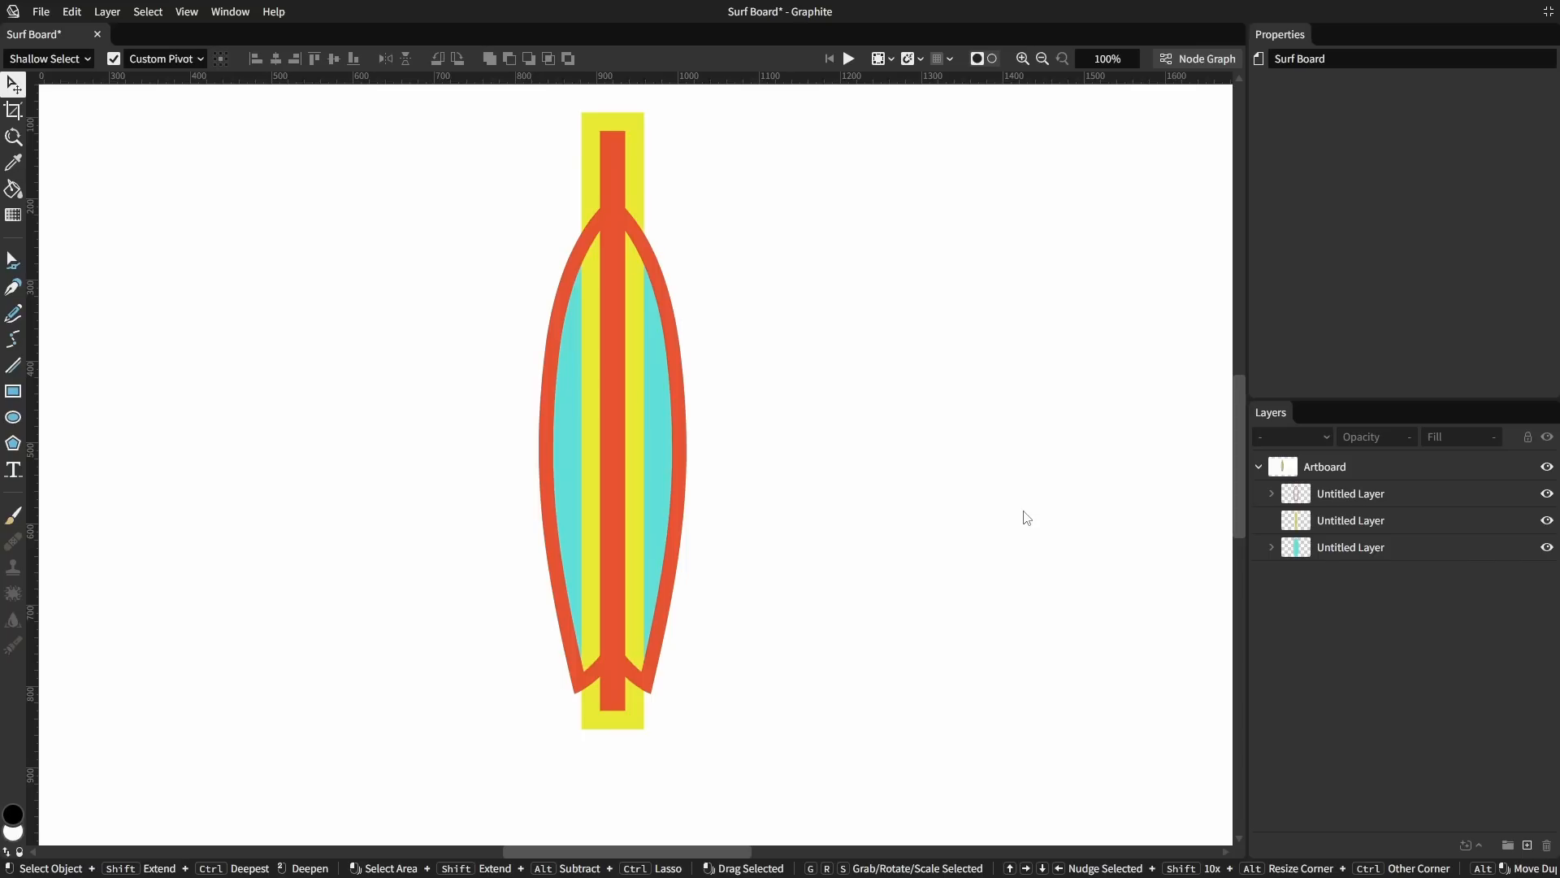
Clip the yellow stripe layer to the turquoise surfboard layer directly beneath it, checking both layers.
left_click(1348, 526)
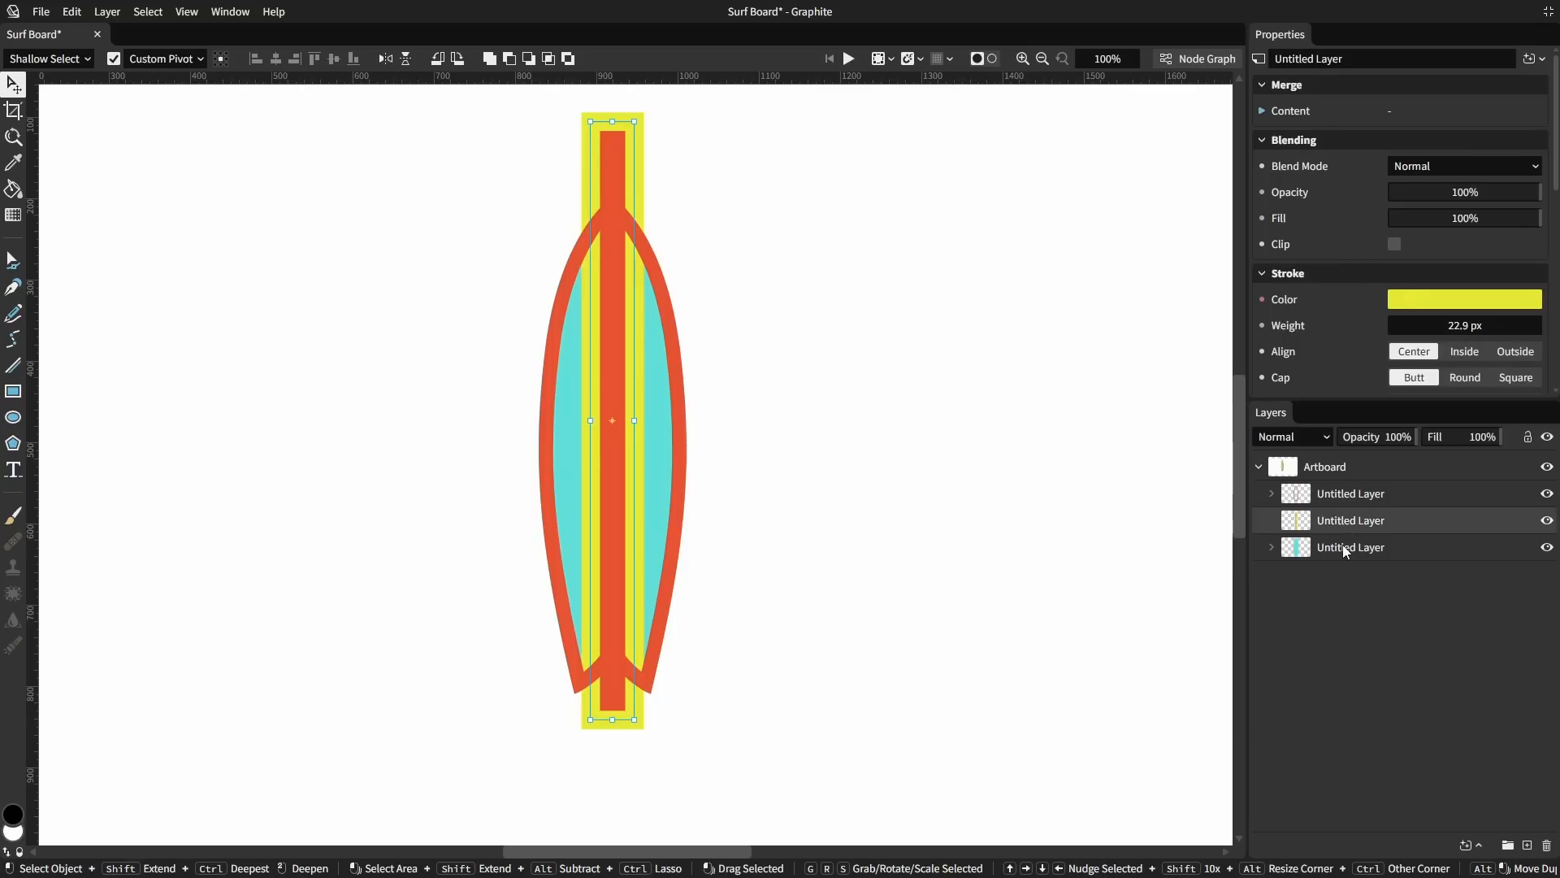
left_click(1344, 536)
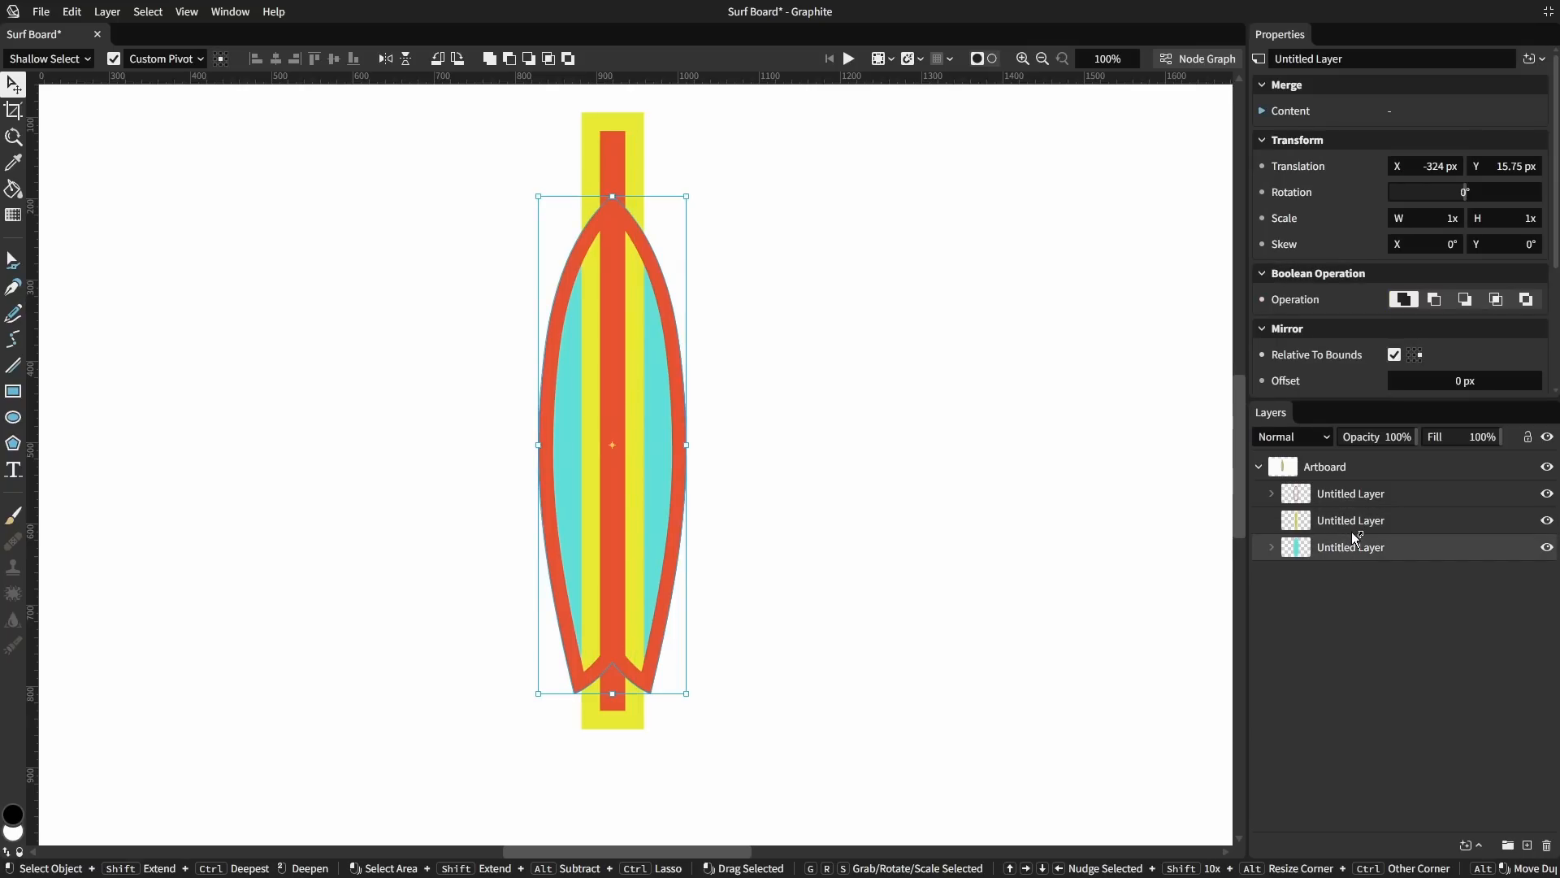
left_click(1352, 531, "alt")
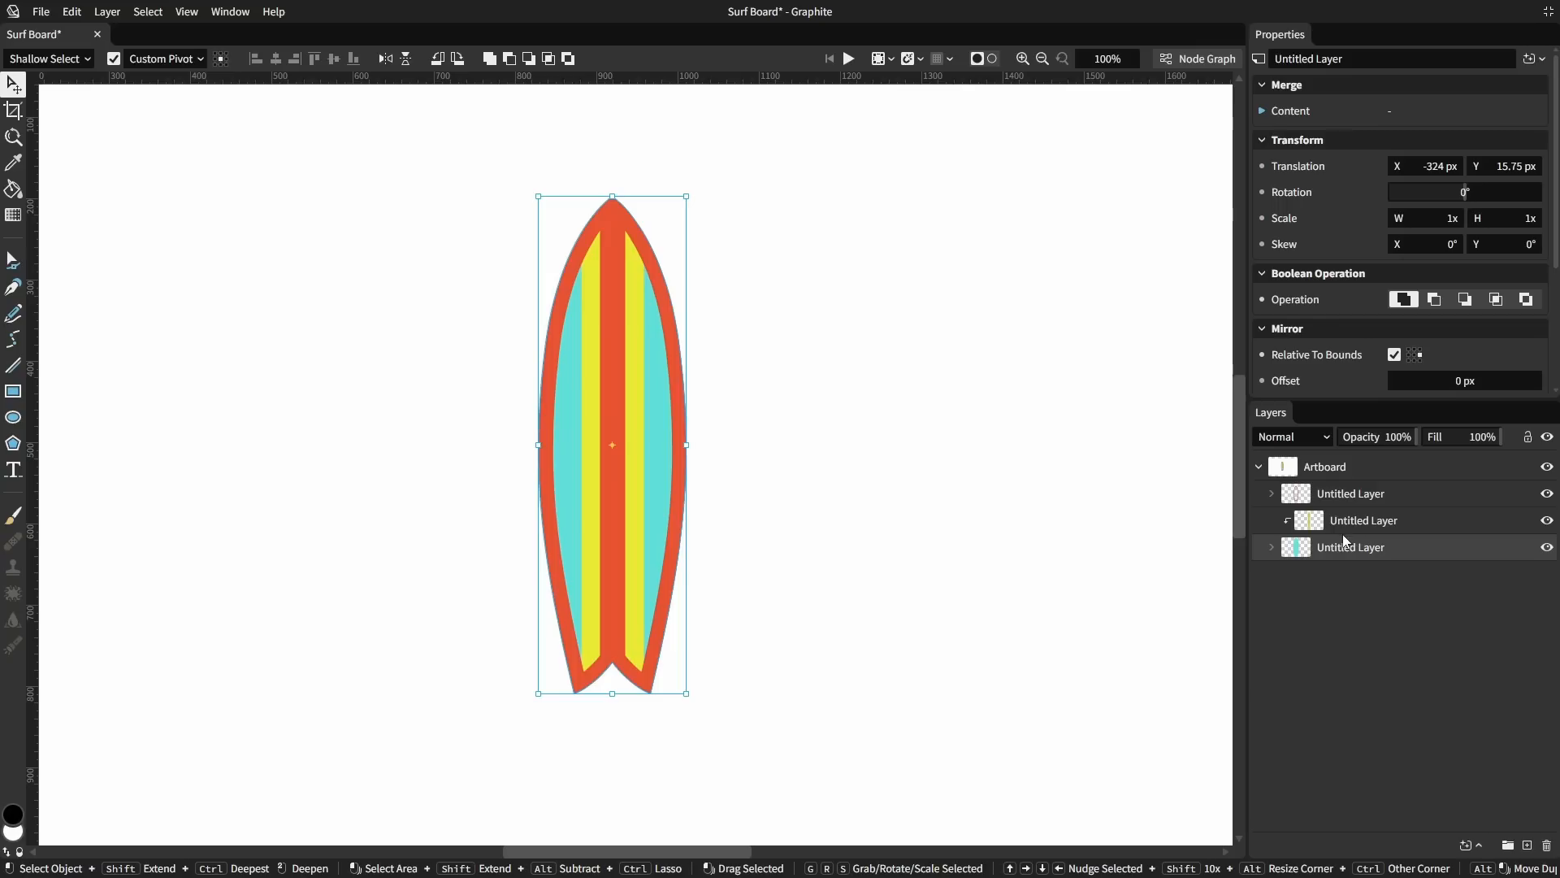
left_click(1366, 520)
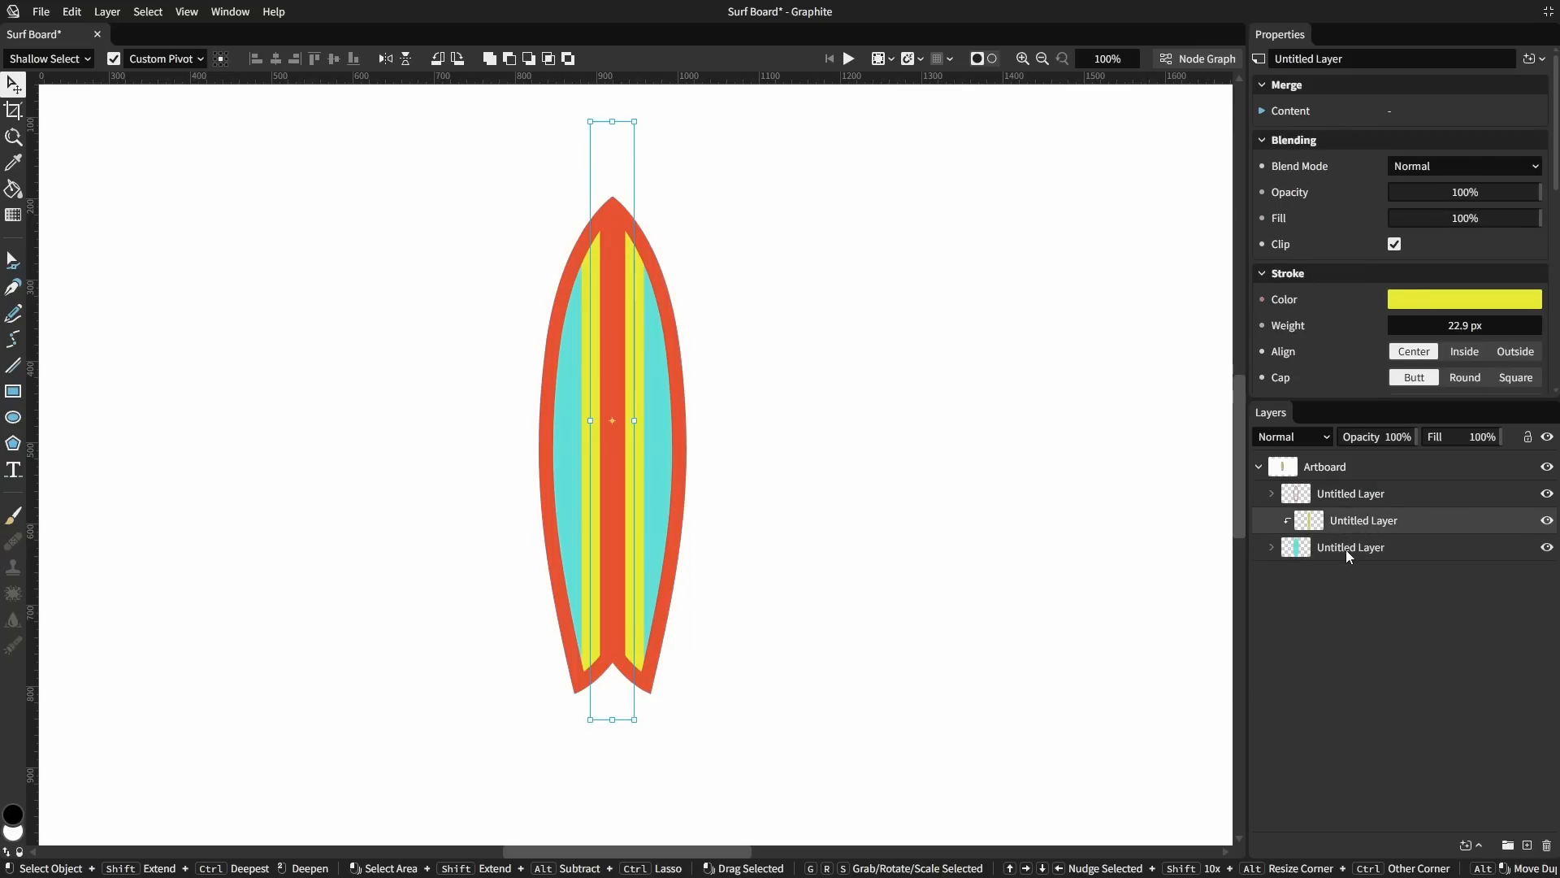
left_click(1347, 548)
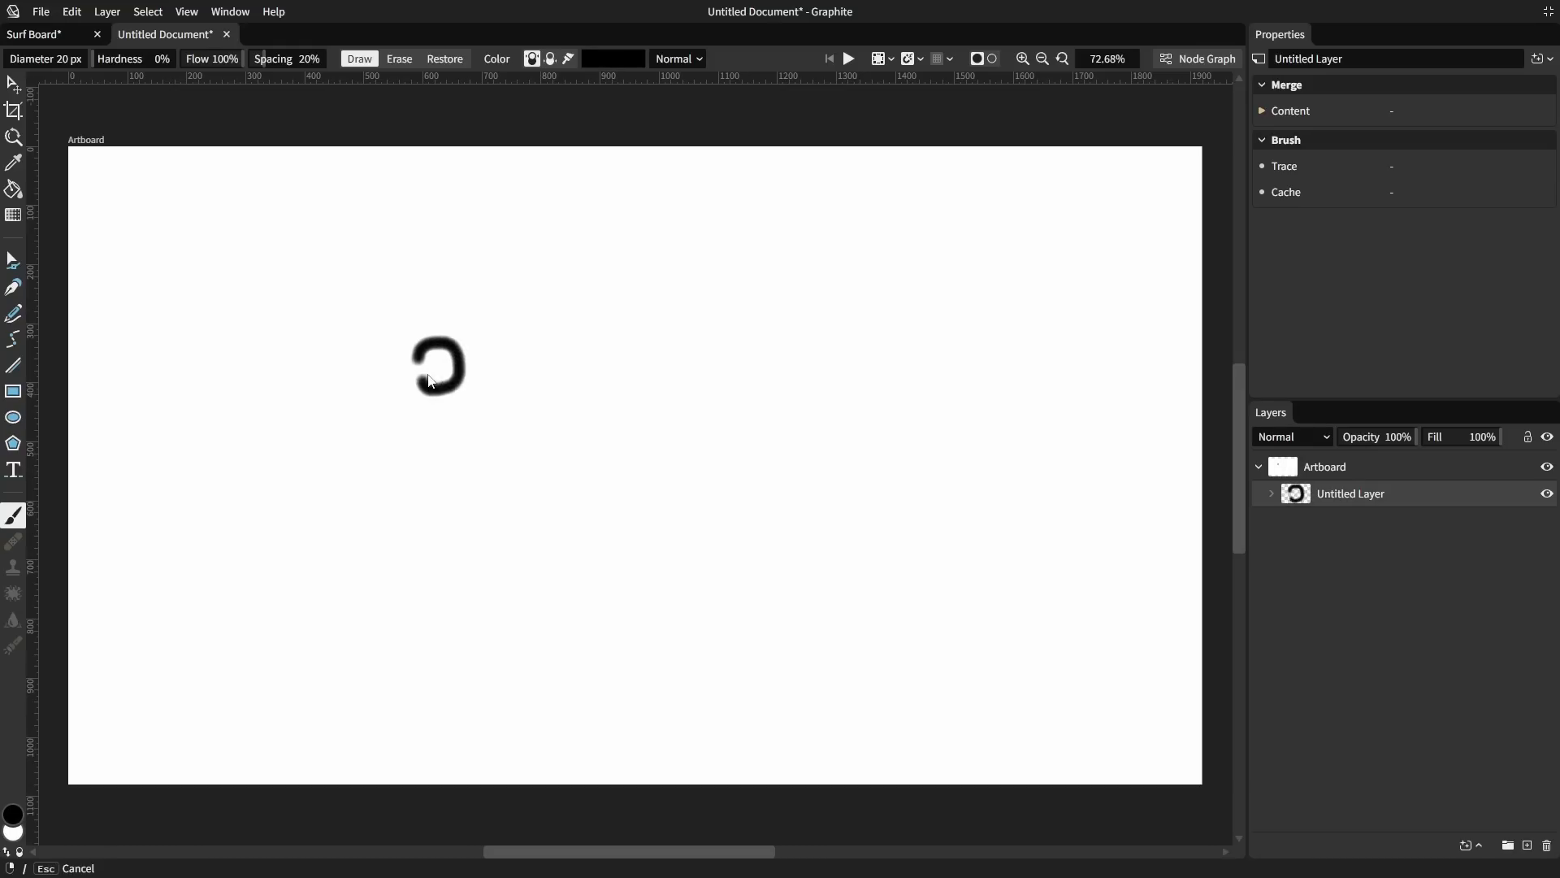
Paint a black looping brush stroke and draw a pentagon filled with #2ade47 over its middle.
mouse_move(445, 382)
left_mouse_down()
mouse_move(463, 441)
mouse_move(511, 452)
mouse_move(501, 497)
mouse_move(540, 529)
left_mouse_up()
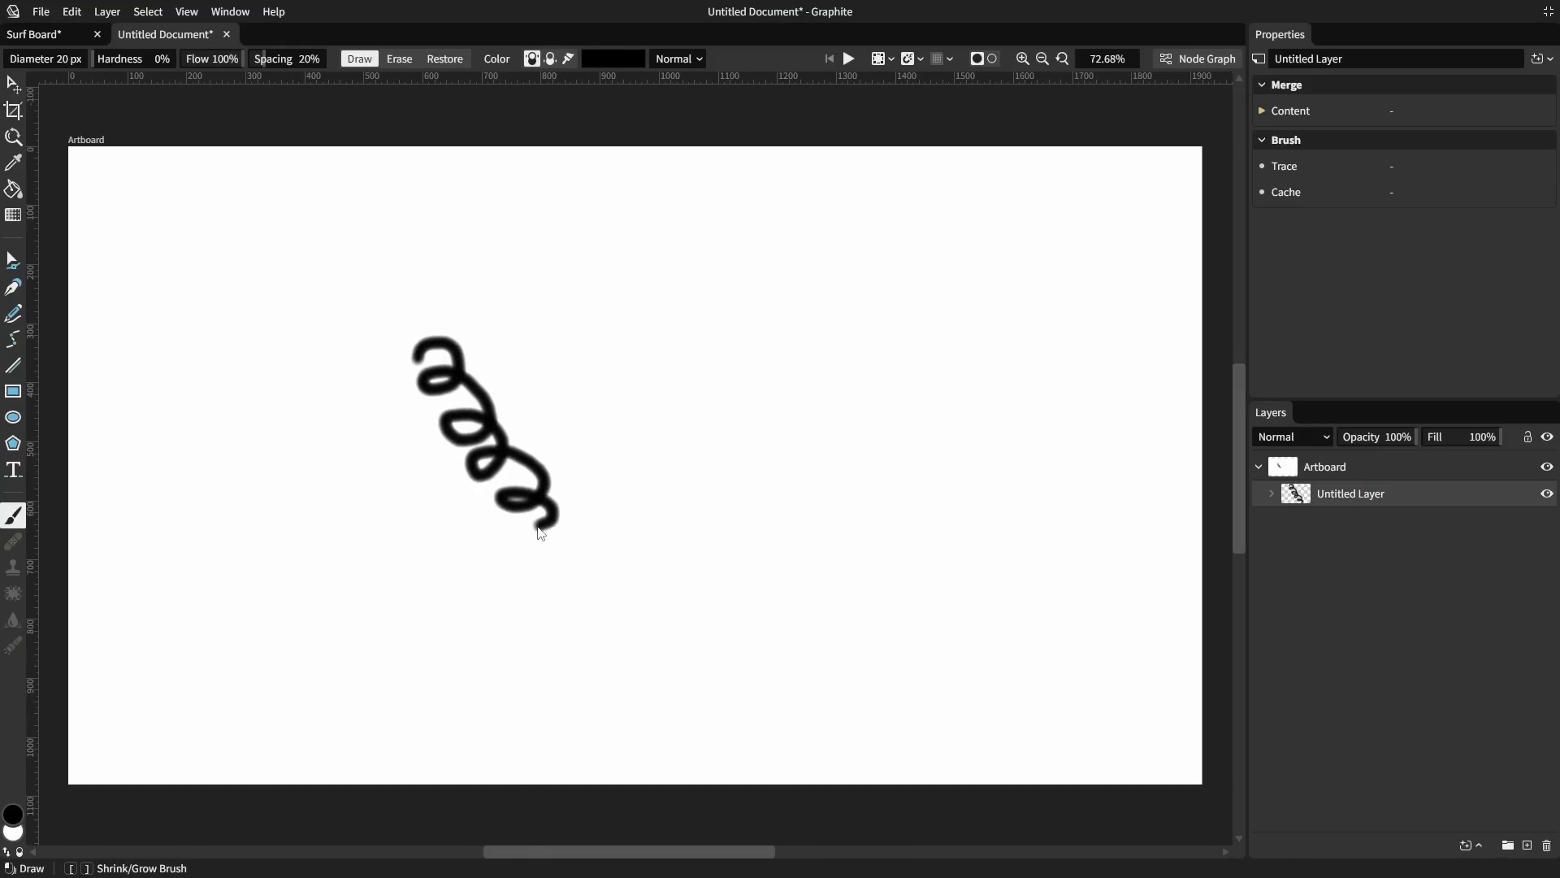
left_click(13, 443)
left_click(14, 817)
left_click(198, 711)
left_click(209, 686)
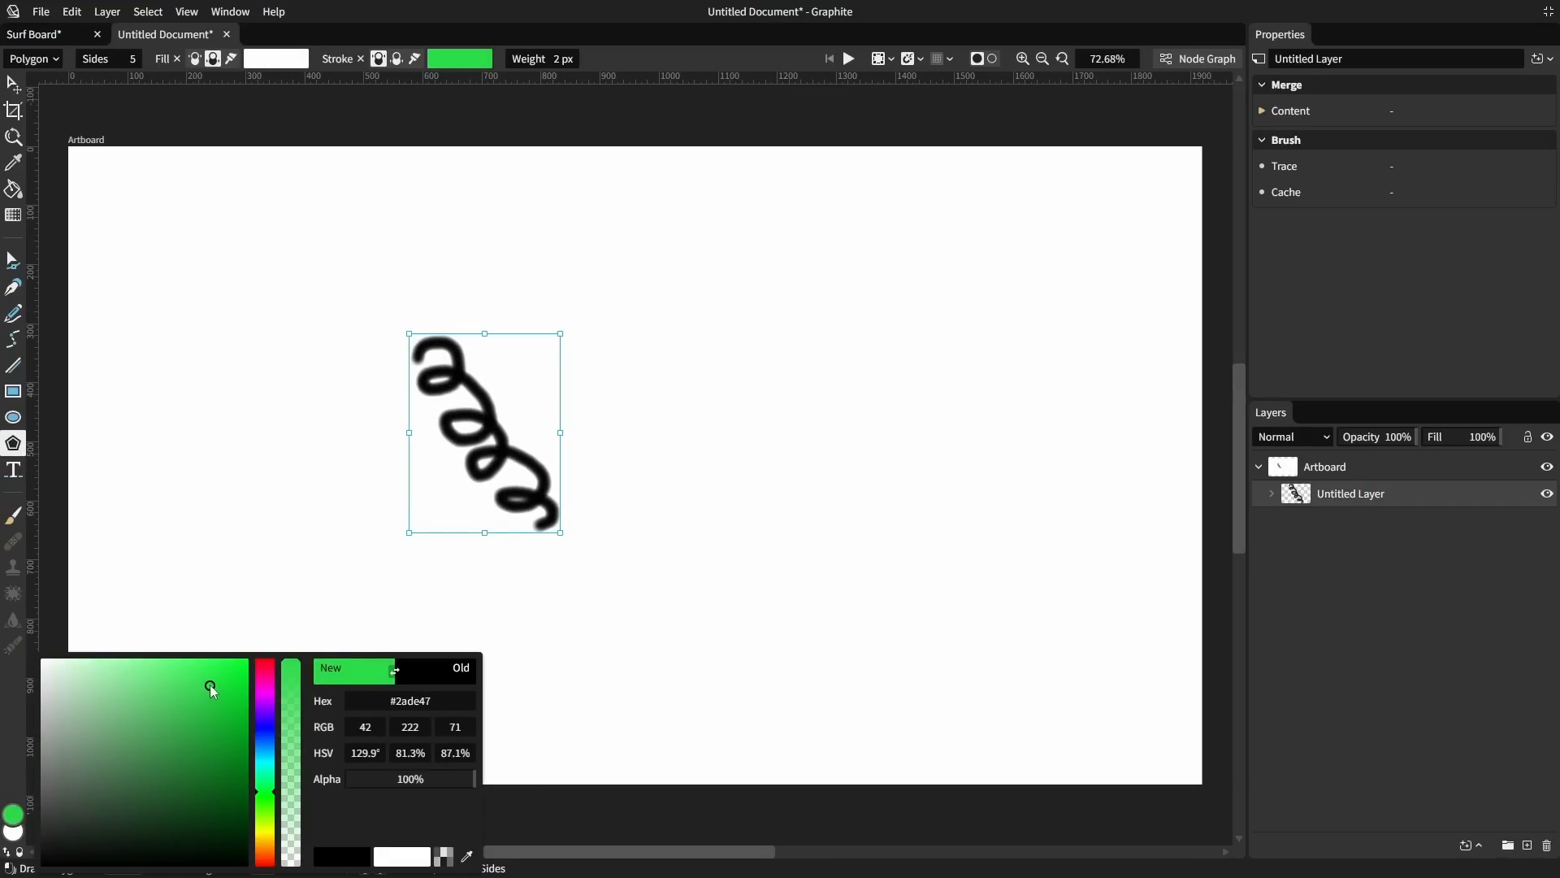
key("shift+x")
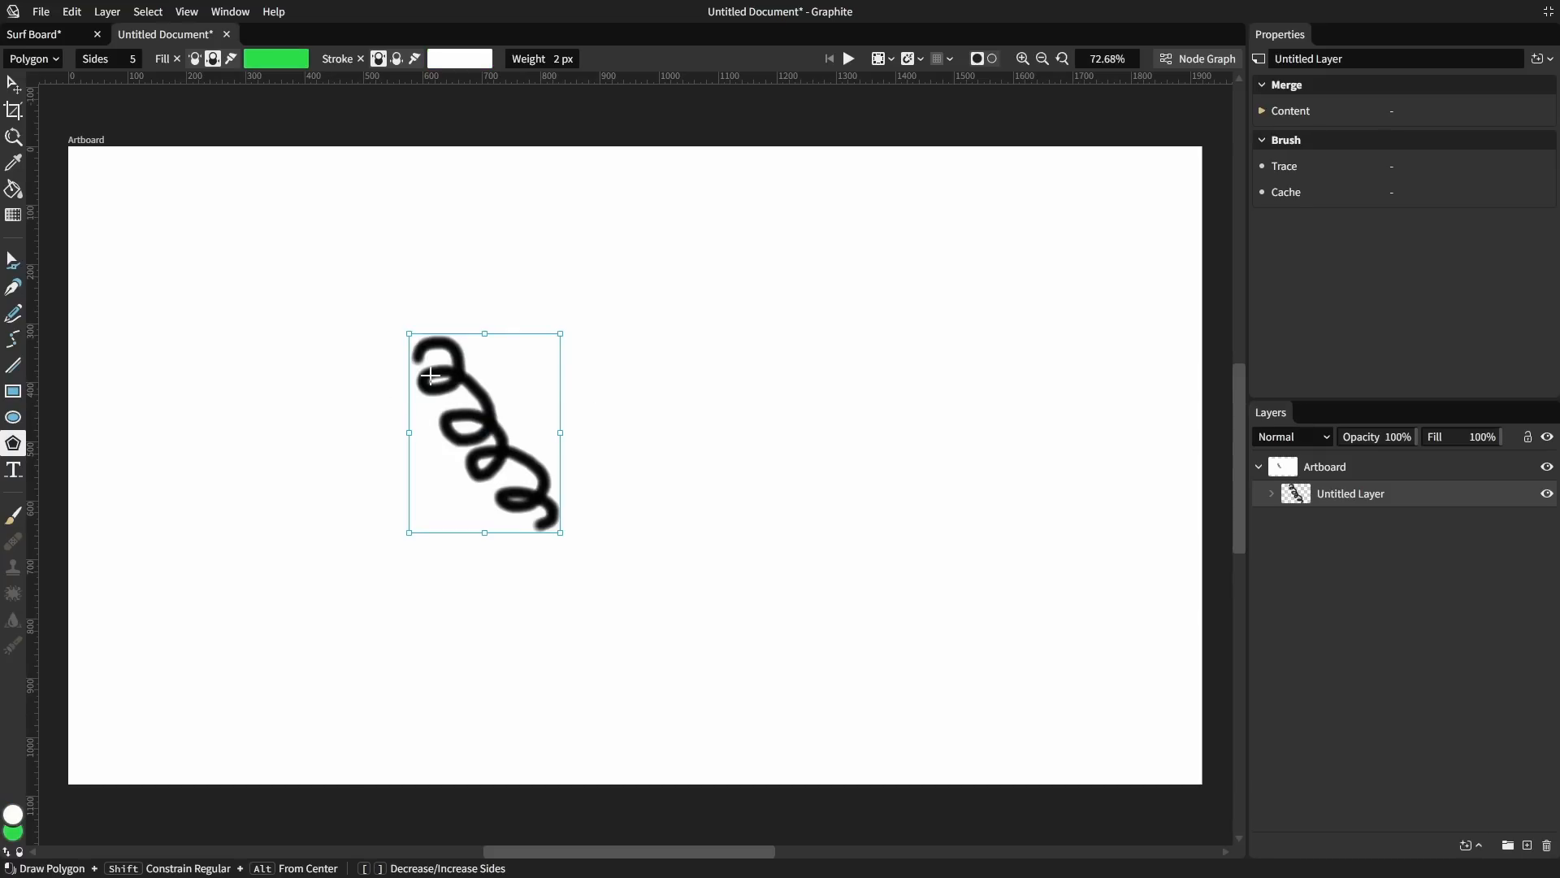
left_click_drag(430, 374, 537, 500)
key("v")
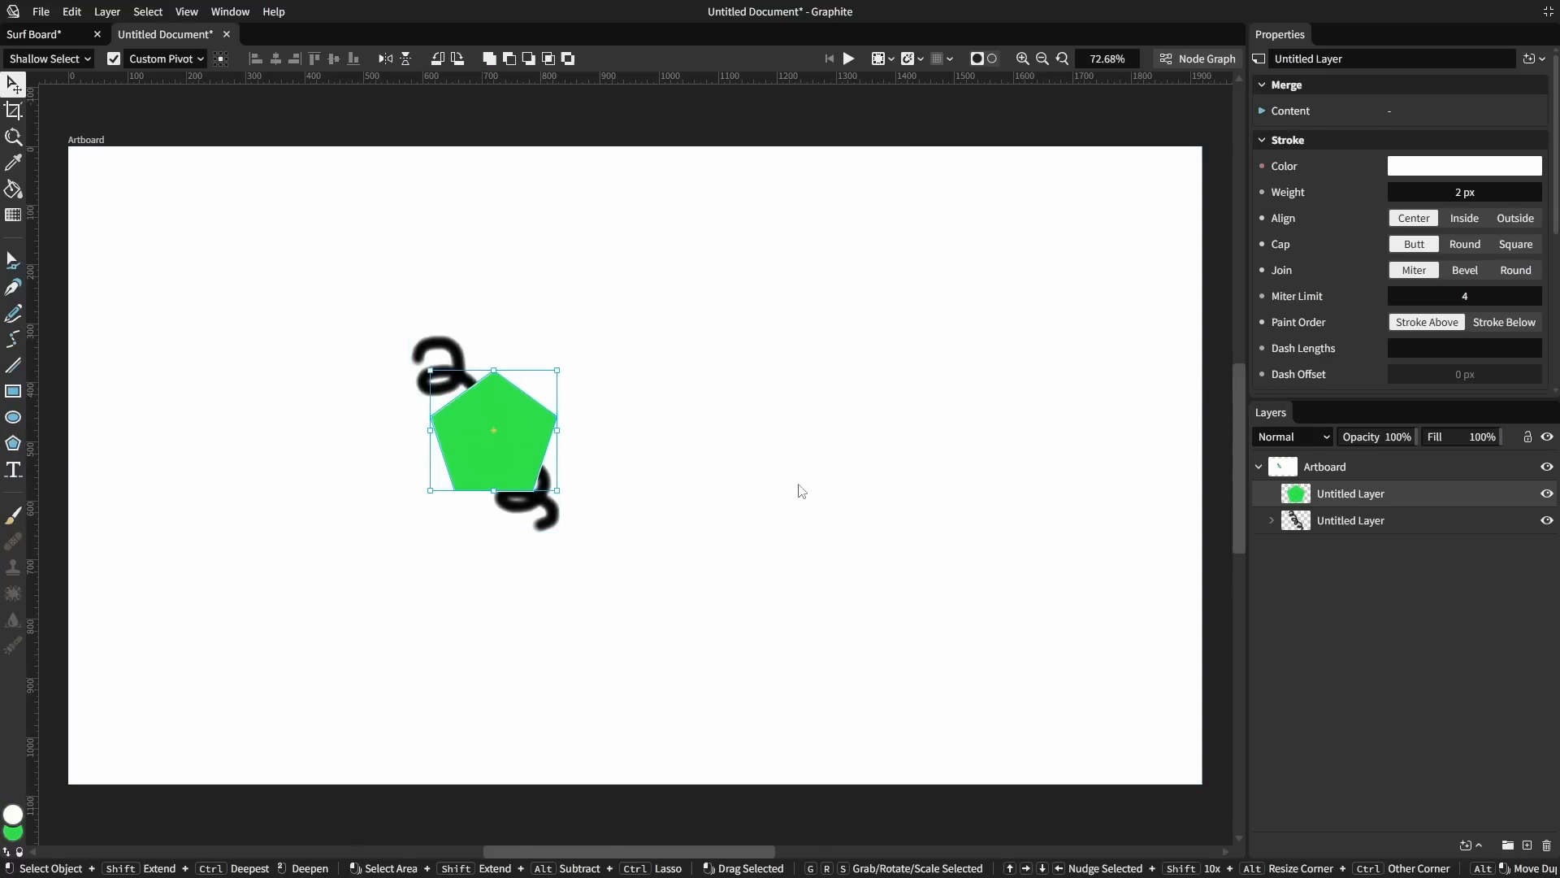
Clip the green pentagon to the brush stroke layer and set the brush stroke layer's Fill to 0%.
left_click(1356, 505, "alt")
left_click(1348, 520)
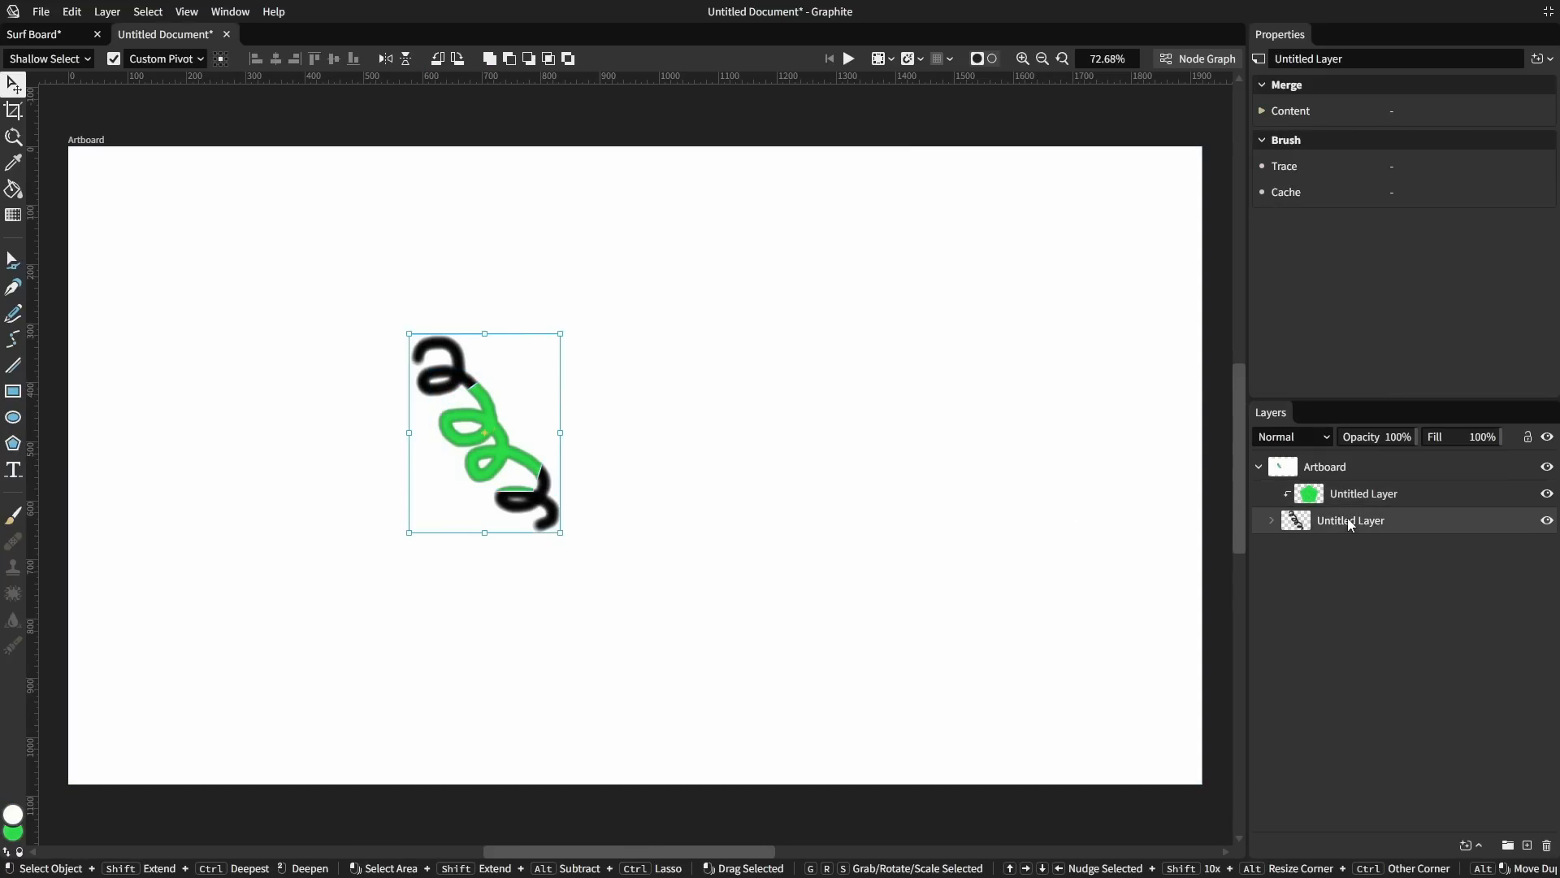
left_click_drag(1488, 436, 1396, 437)
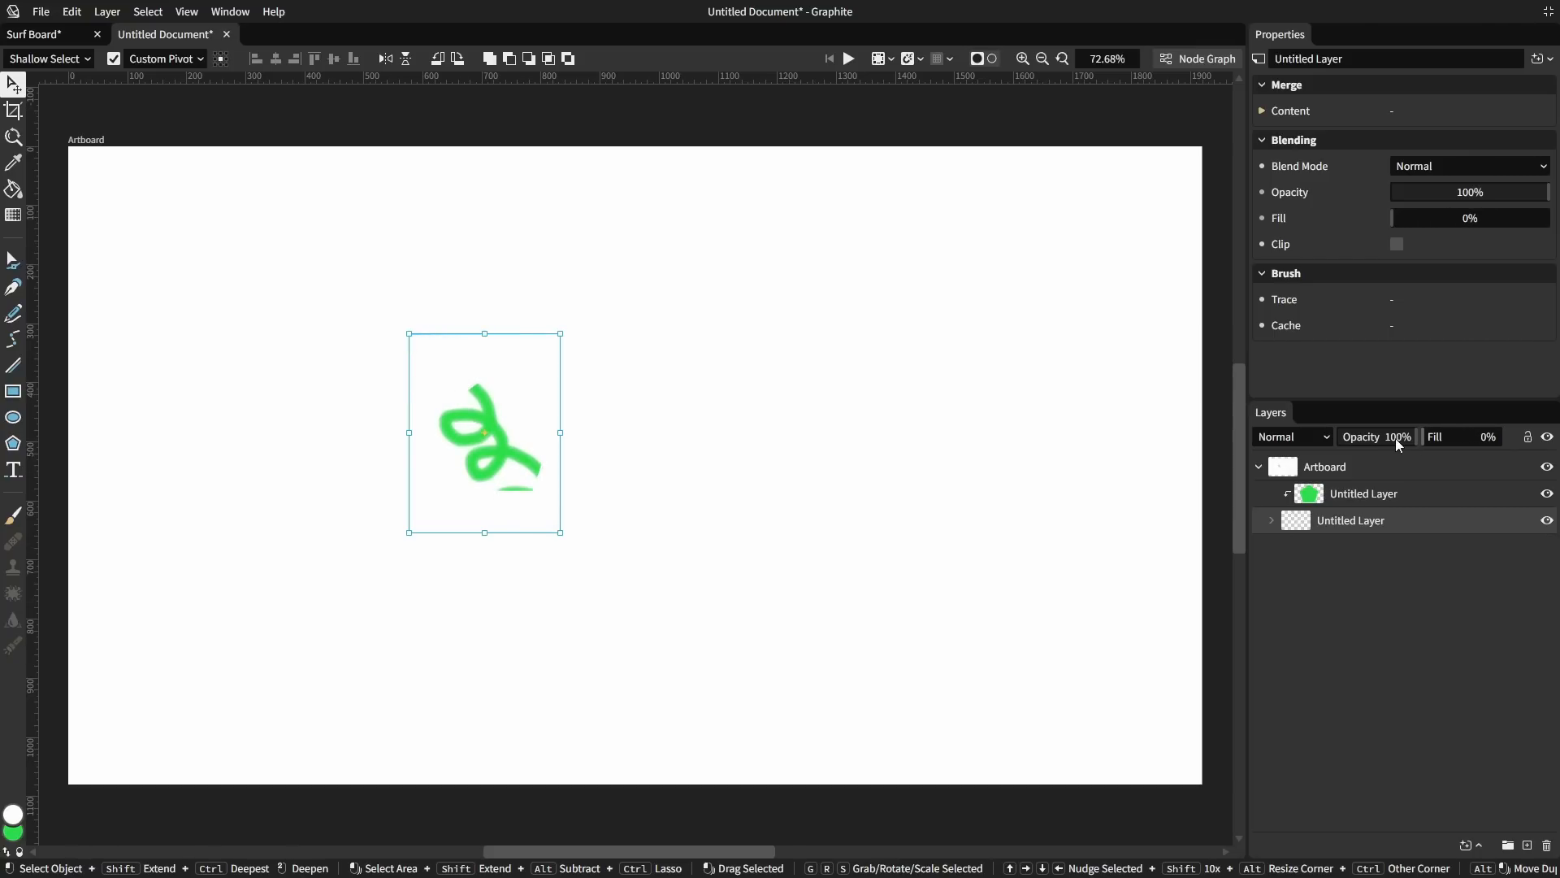
left_click(1399, 502)
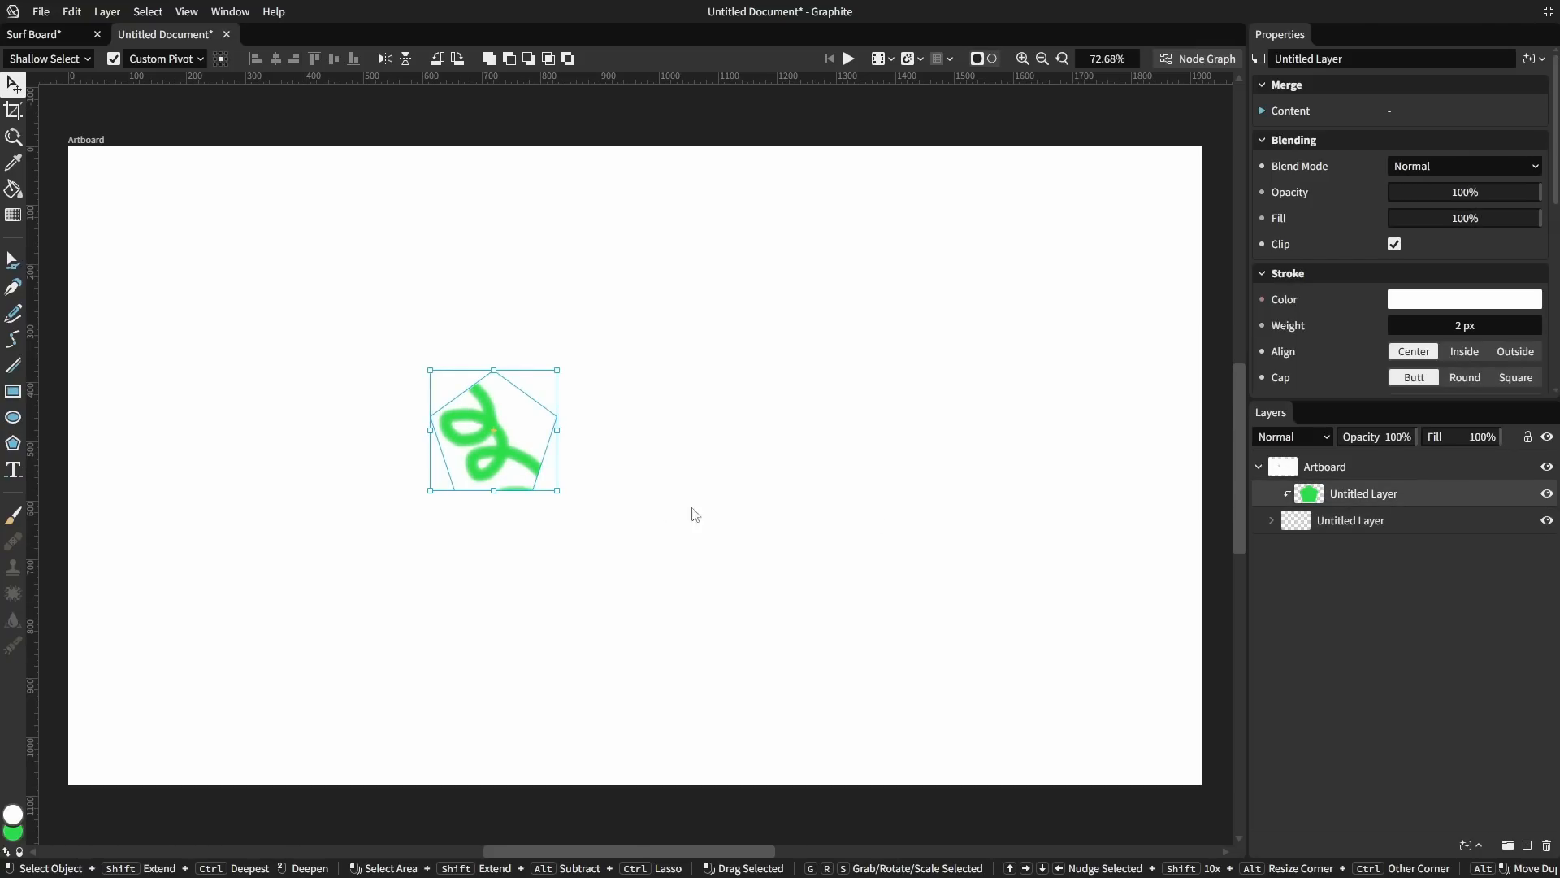
key("b")
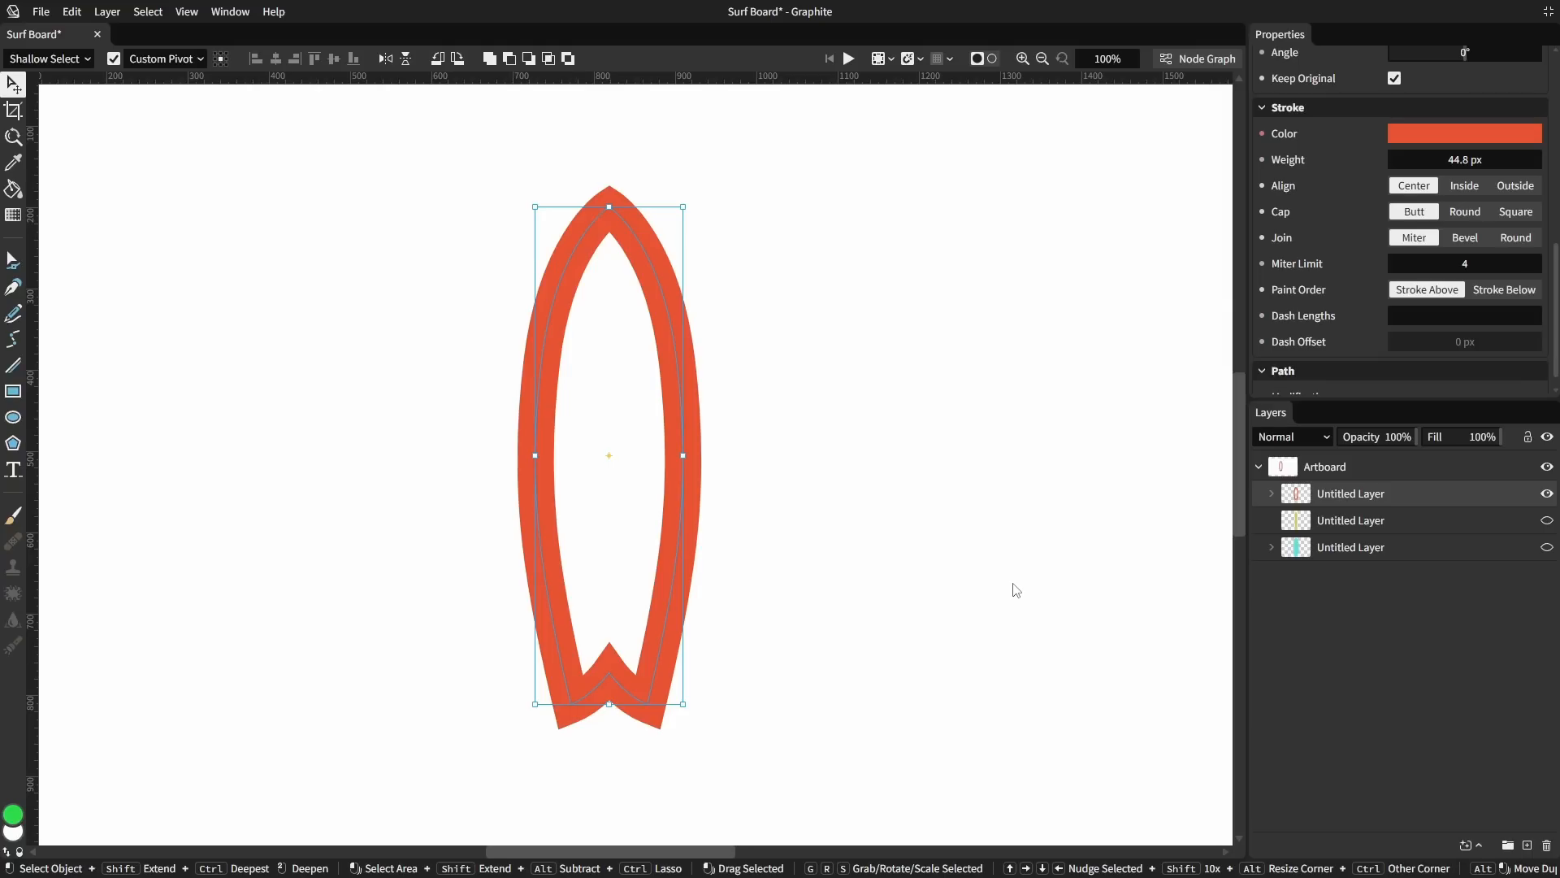
Delete the two hidden layers beneath the orange outline layer in the Surf Board document.
left_click(1448, 554)
left_click(1444, 529, "shift")
key("Delete")
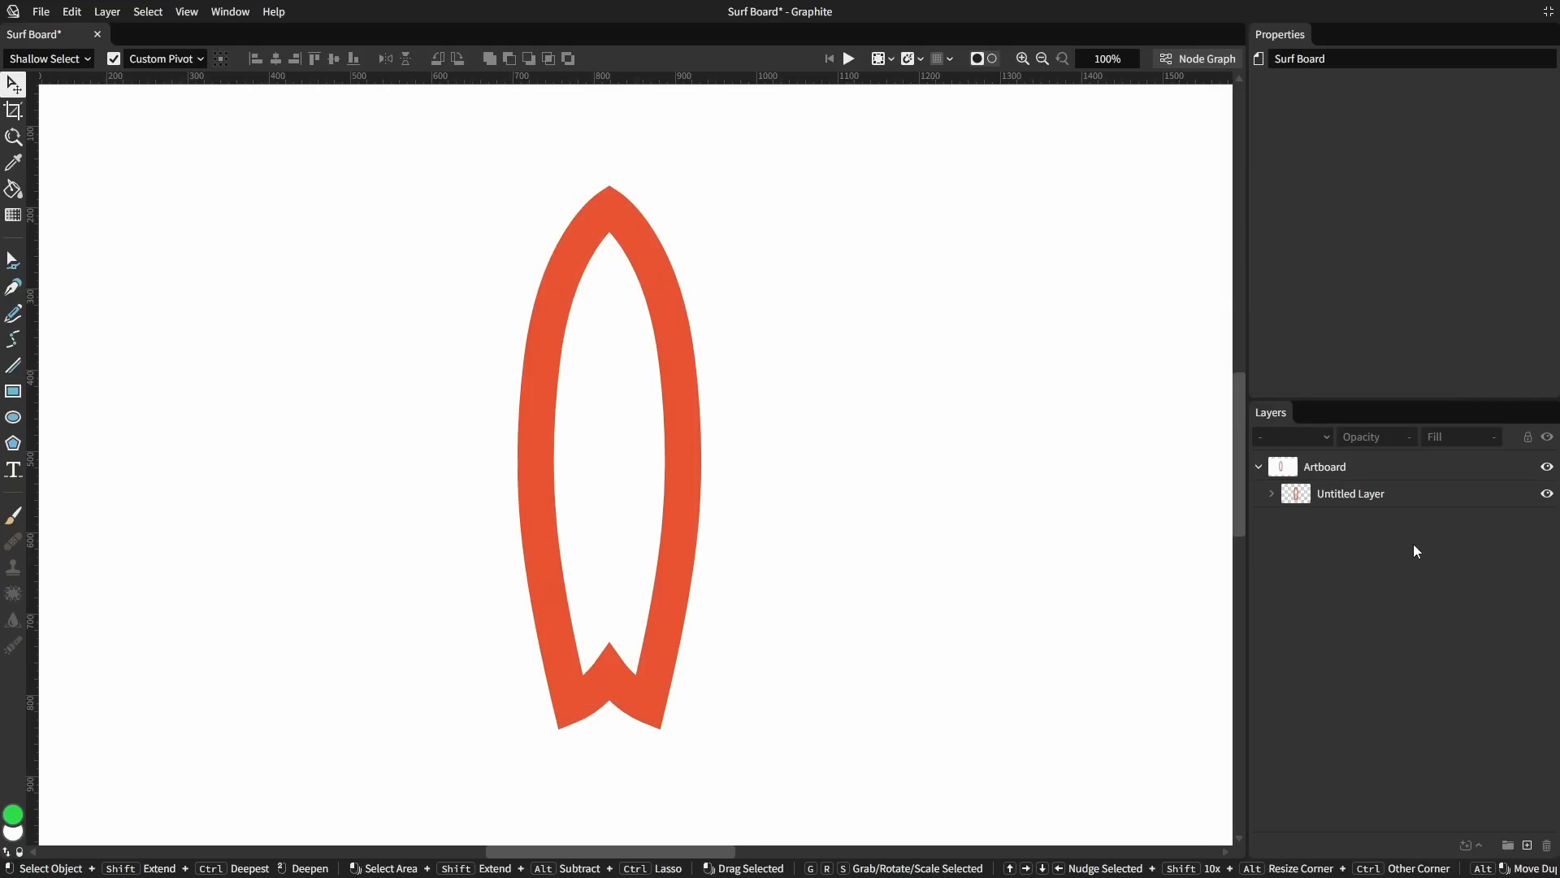
Switch the orange surfboard outline's stroke alignment to Inside, Outside and back to Center.
left_click(1364, 493)
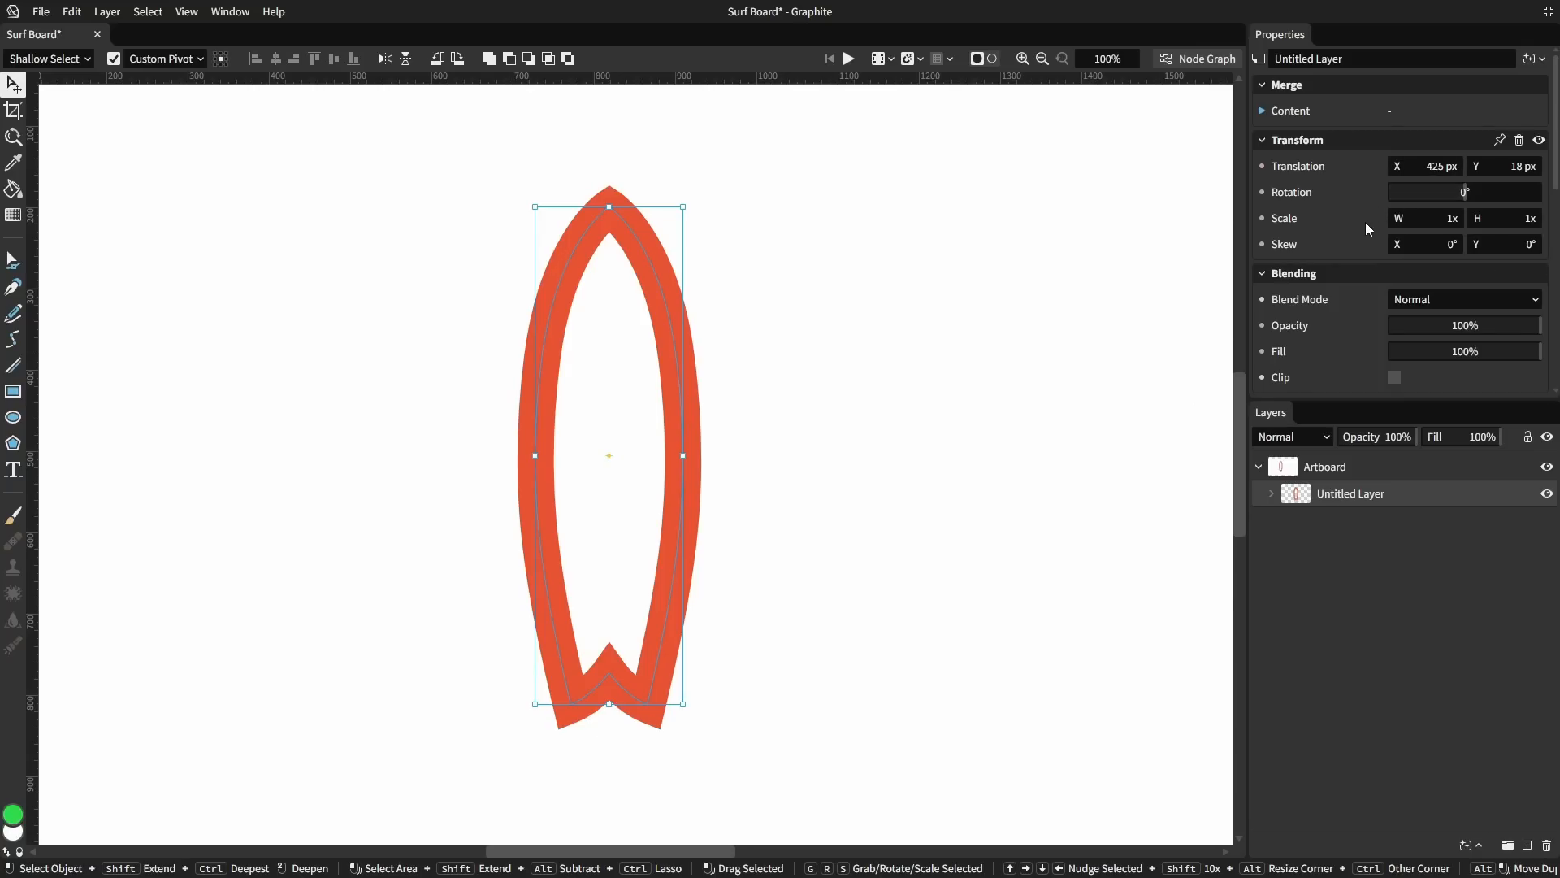
scroll(1365, 231, "down", 8)
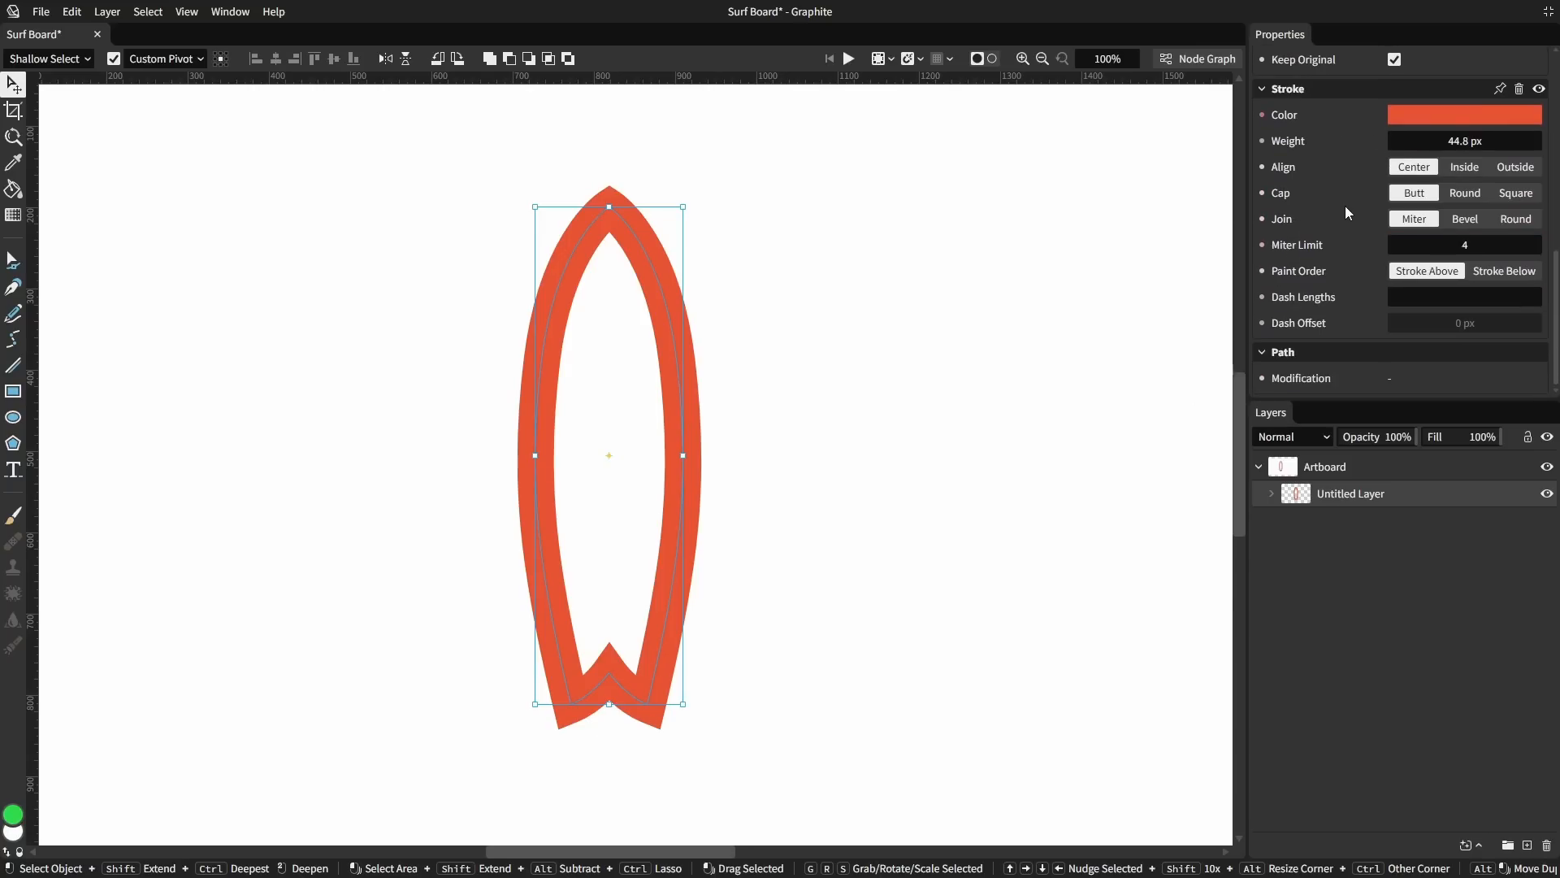
left_click(1463, 168)
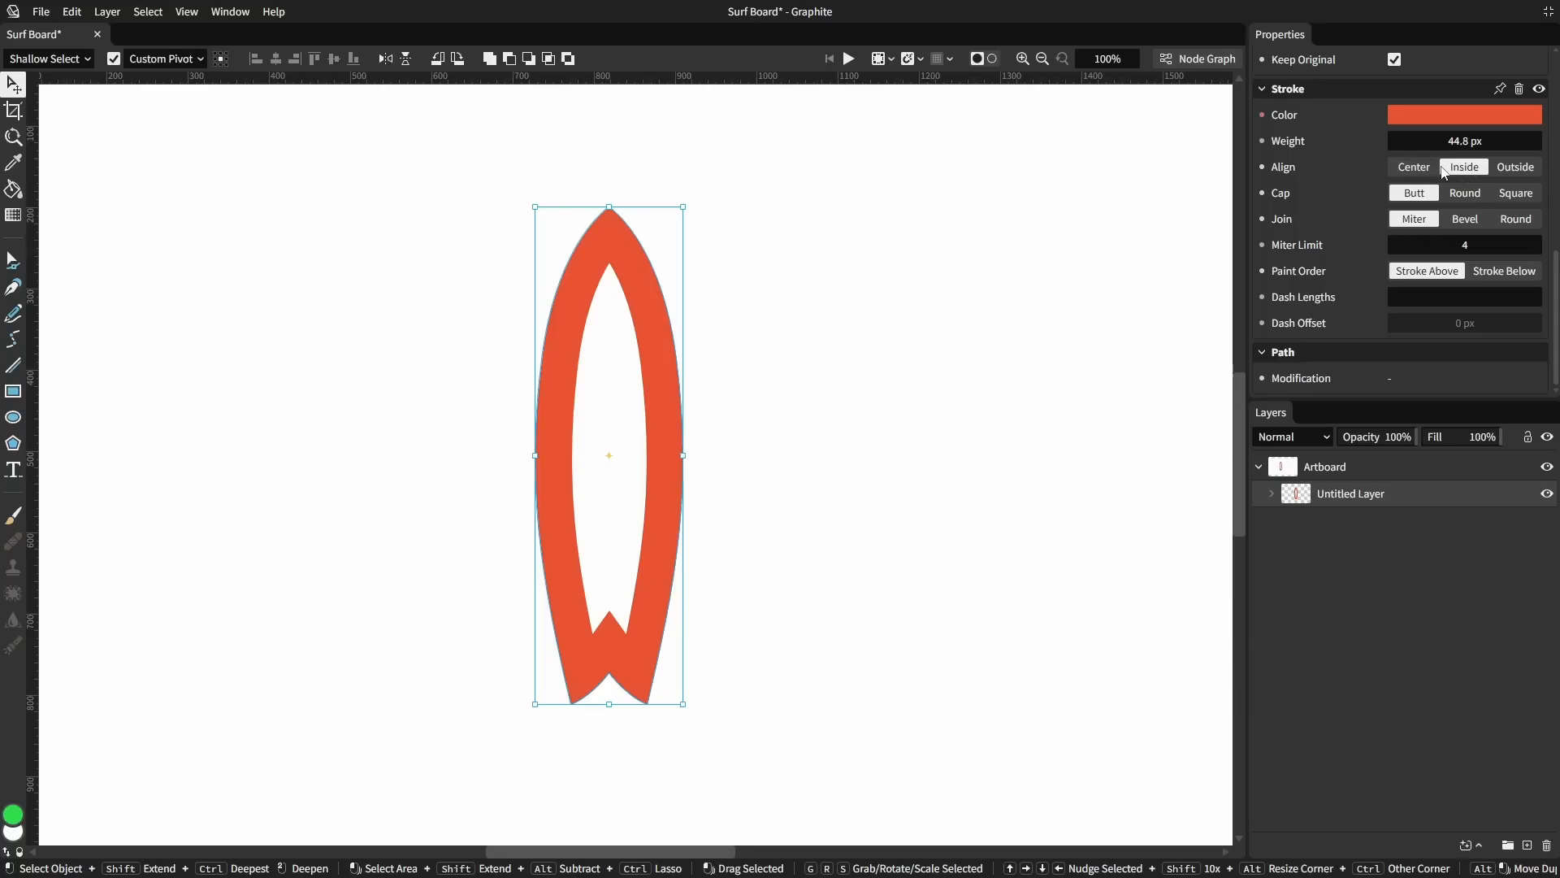
left_click(1520, 169)
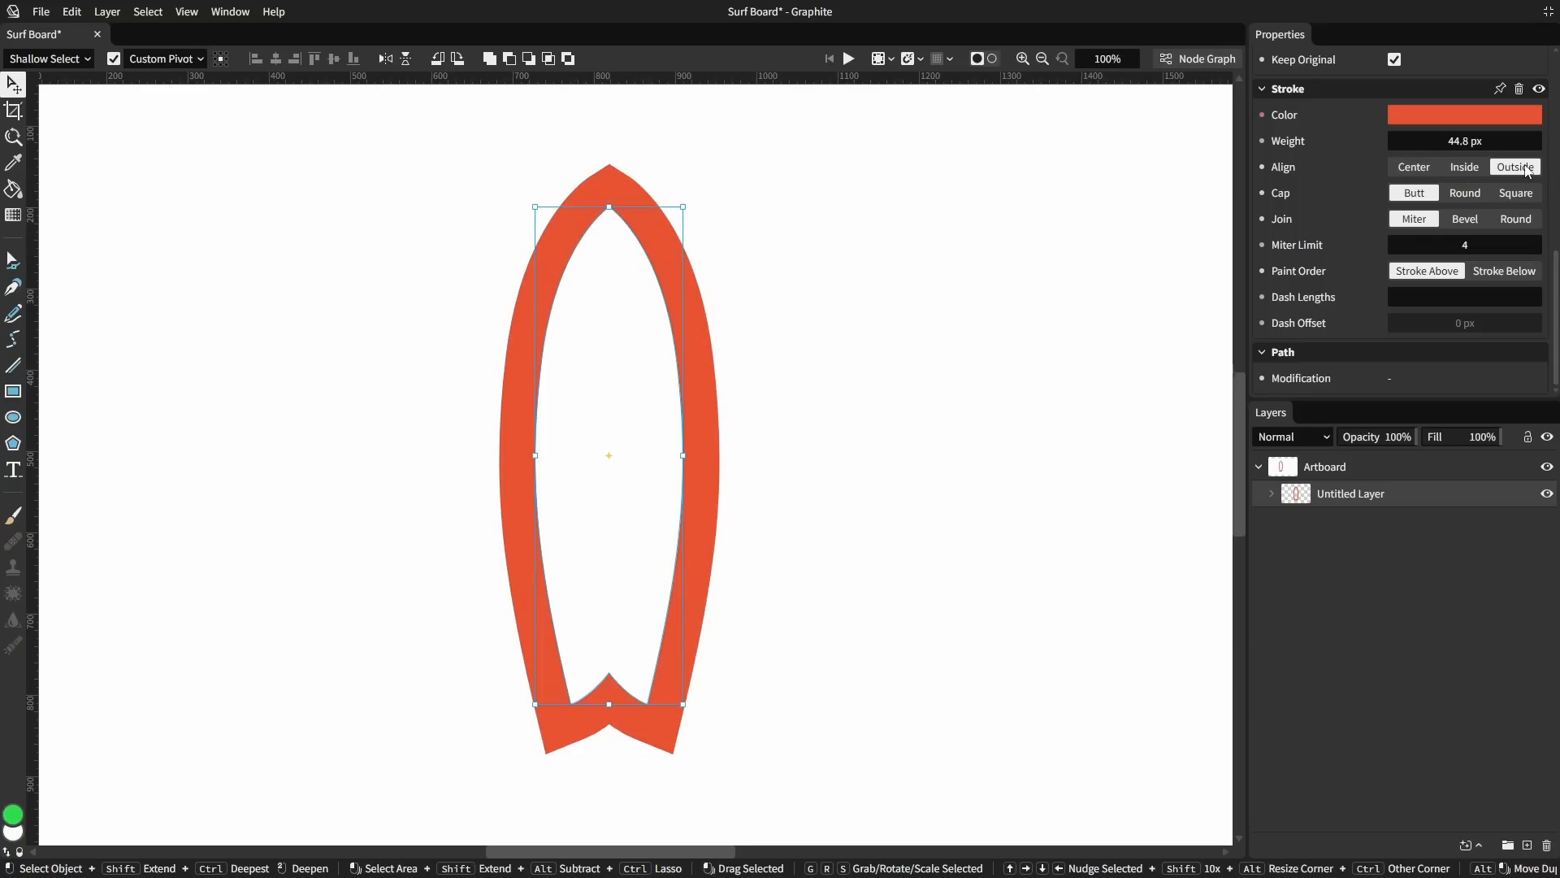
left_click(1432, 170)
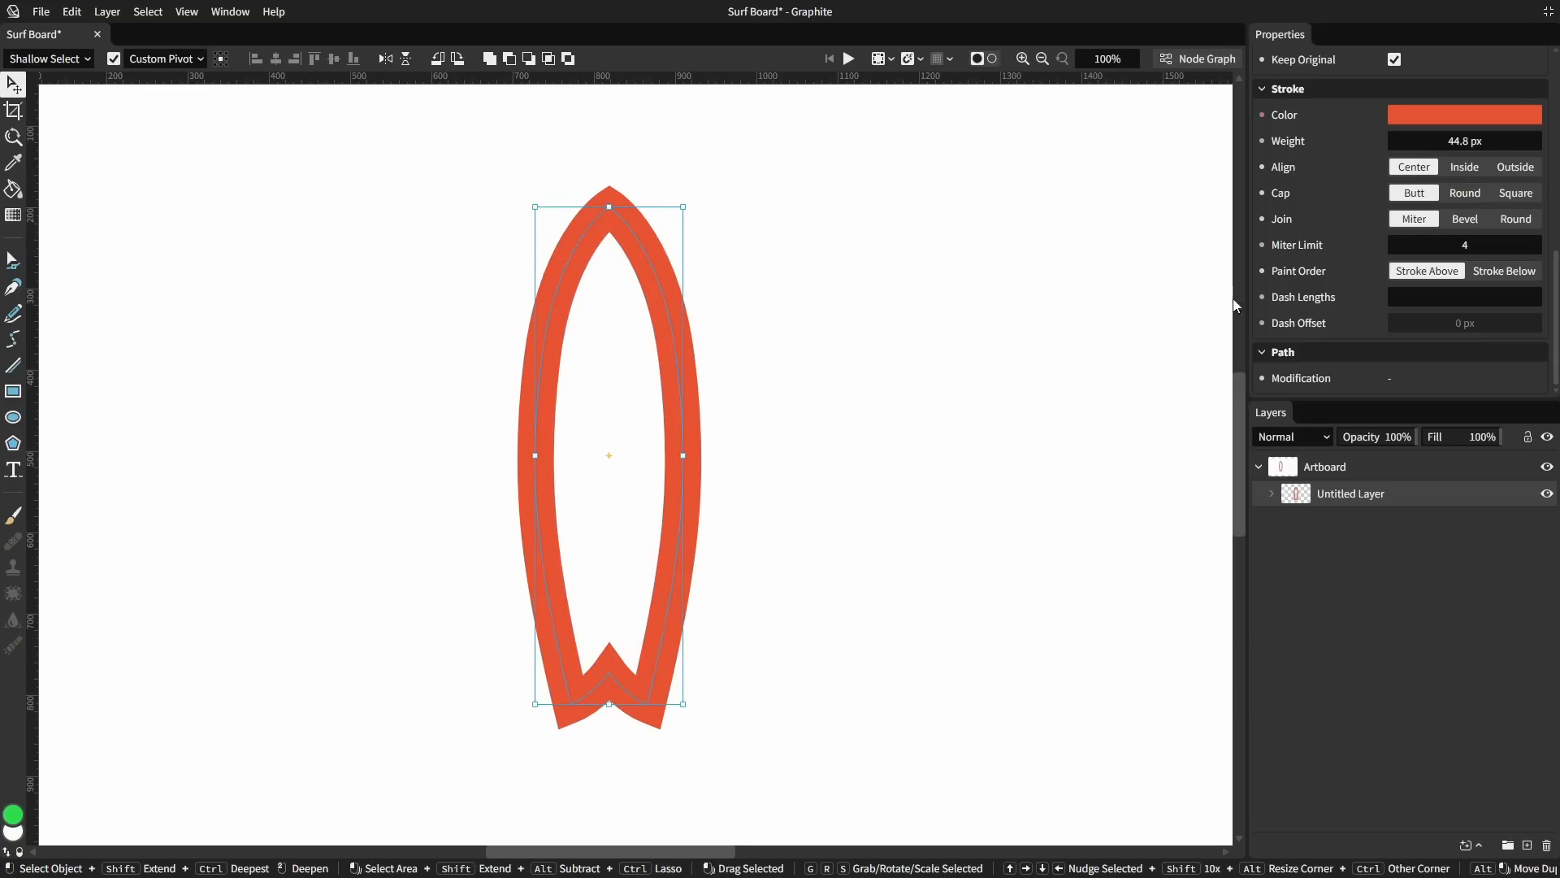
Adjust the orange outline's stroke weight and try the Inside and Outside stroke alignments.
mouse_move(1463, 139)
left_mouse_down()
mouse_move(1523, 138)
mouse_move(1413, 141)
mouse_move(1559, 141)
mouse_move(1402, 140)
mouse_move(1512, 140)
mouse_move(1438, 141)
mouse_move(1474, 141)
left_mouse_up()
left_click(1468, 166)
left_click(1523, 166)
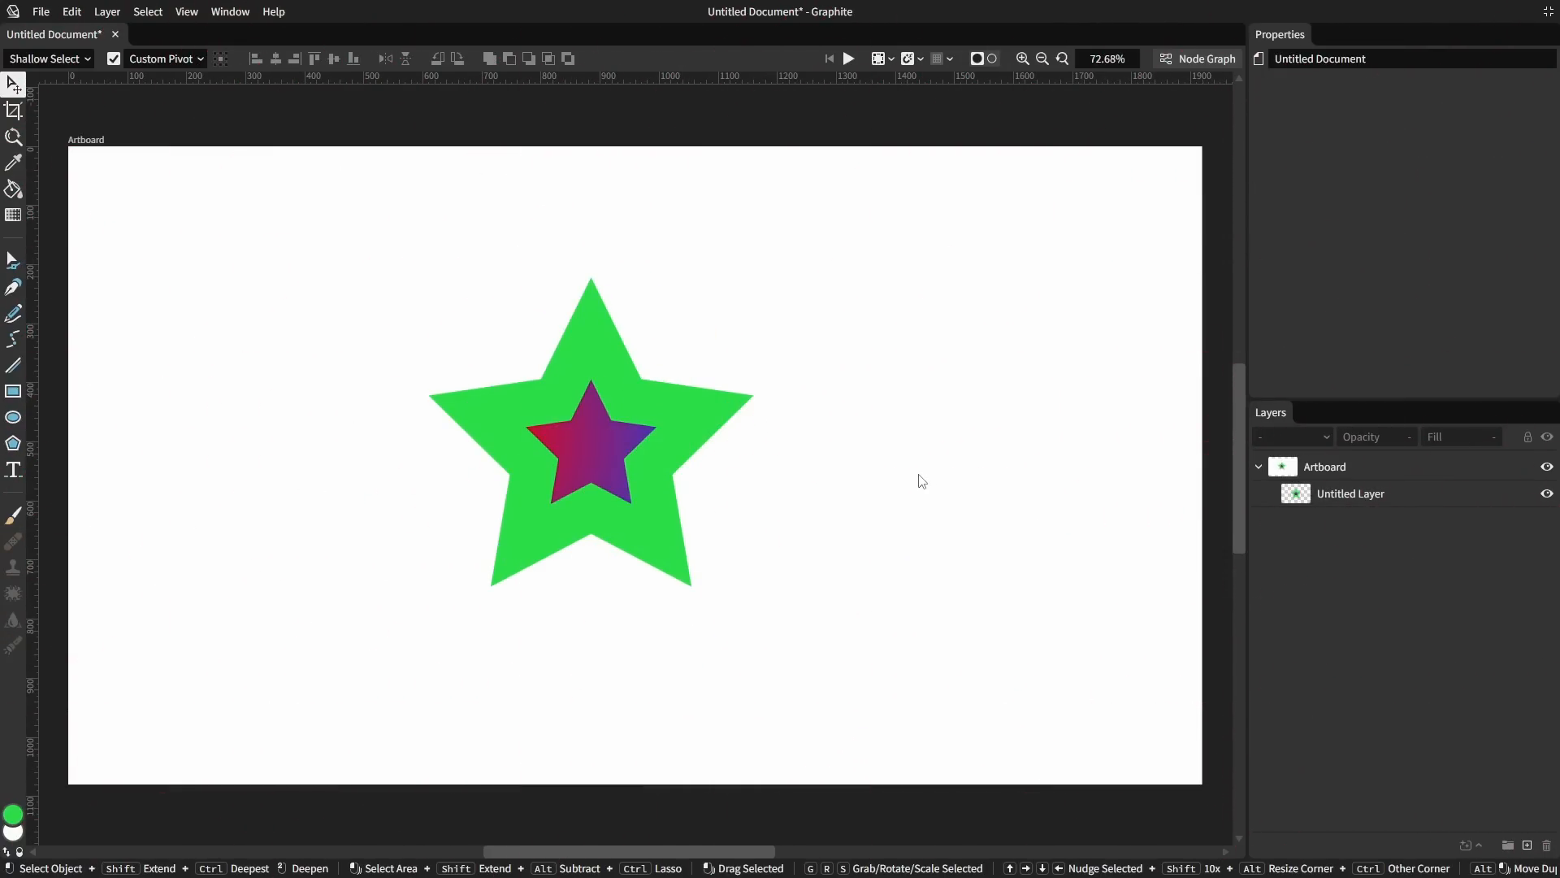
Set the green-stroked star's Paint Order to Stroke Below so its gradient fill covers the stroke.
left_click(667, 420)
scroll(1295, 231, "down", 5)
scroll(1295, 232, "up", 2)
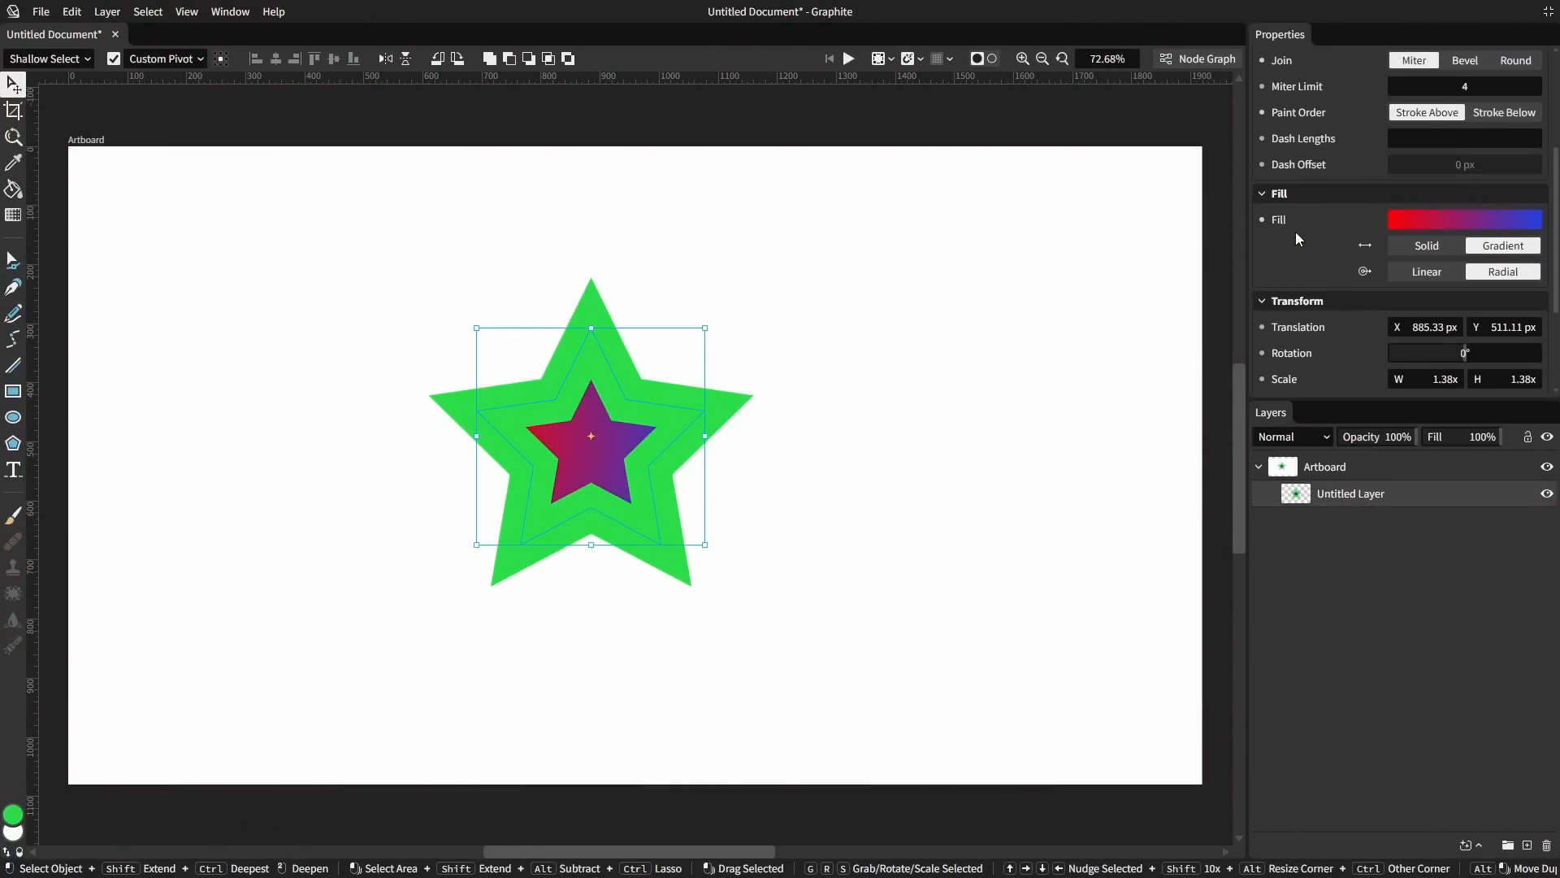
scroll(1295, 236, "up", 2)
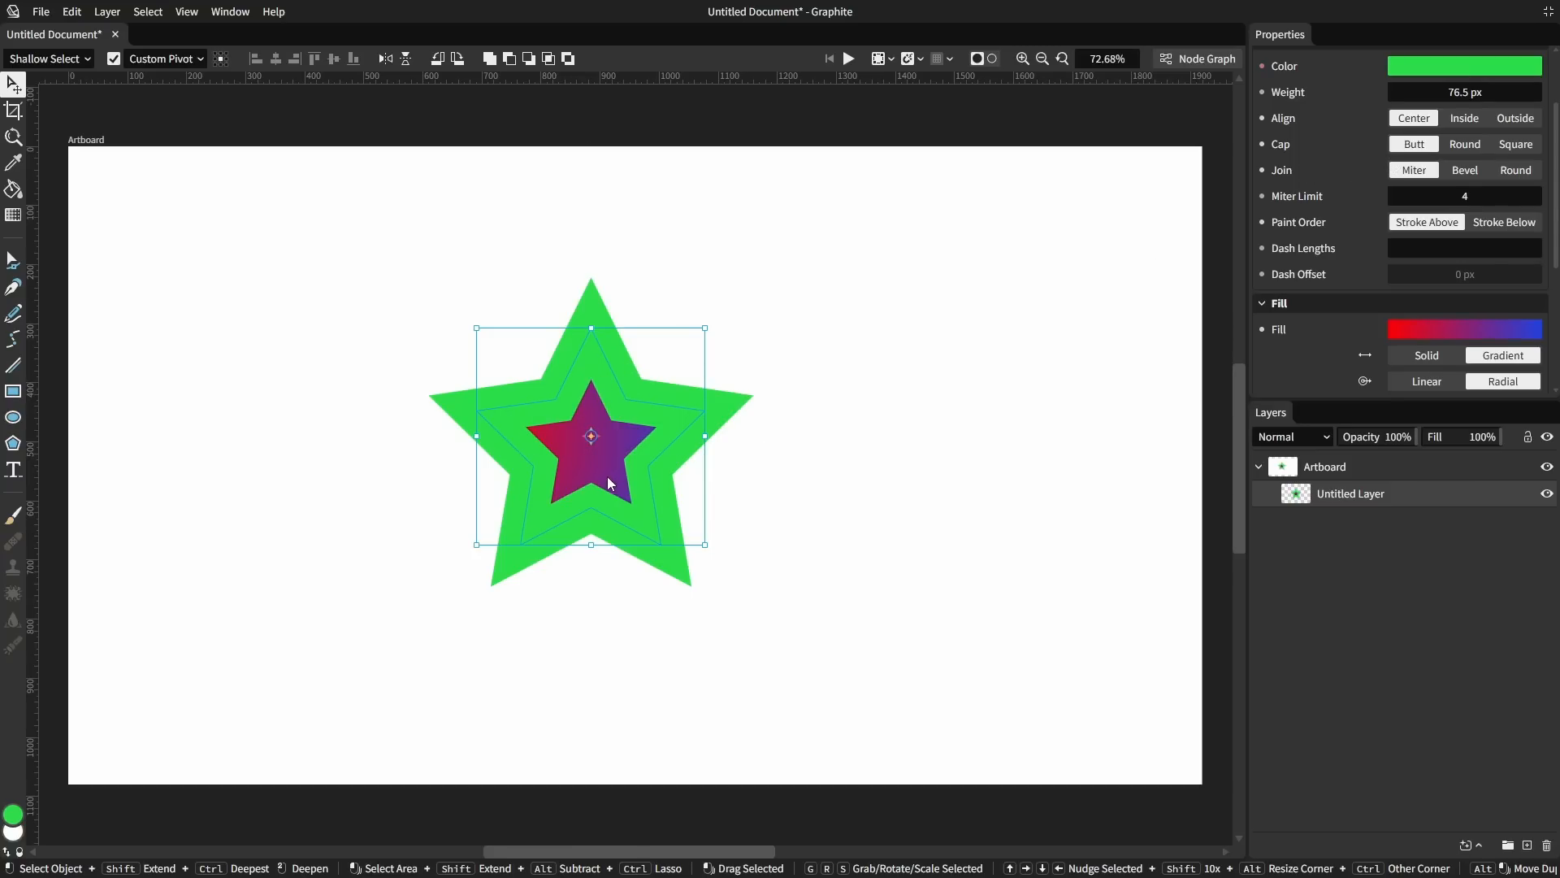
scroll(1391, 231, "up", 2)
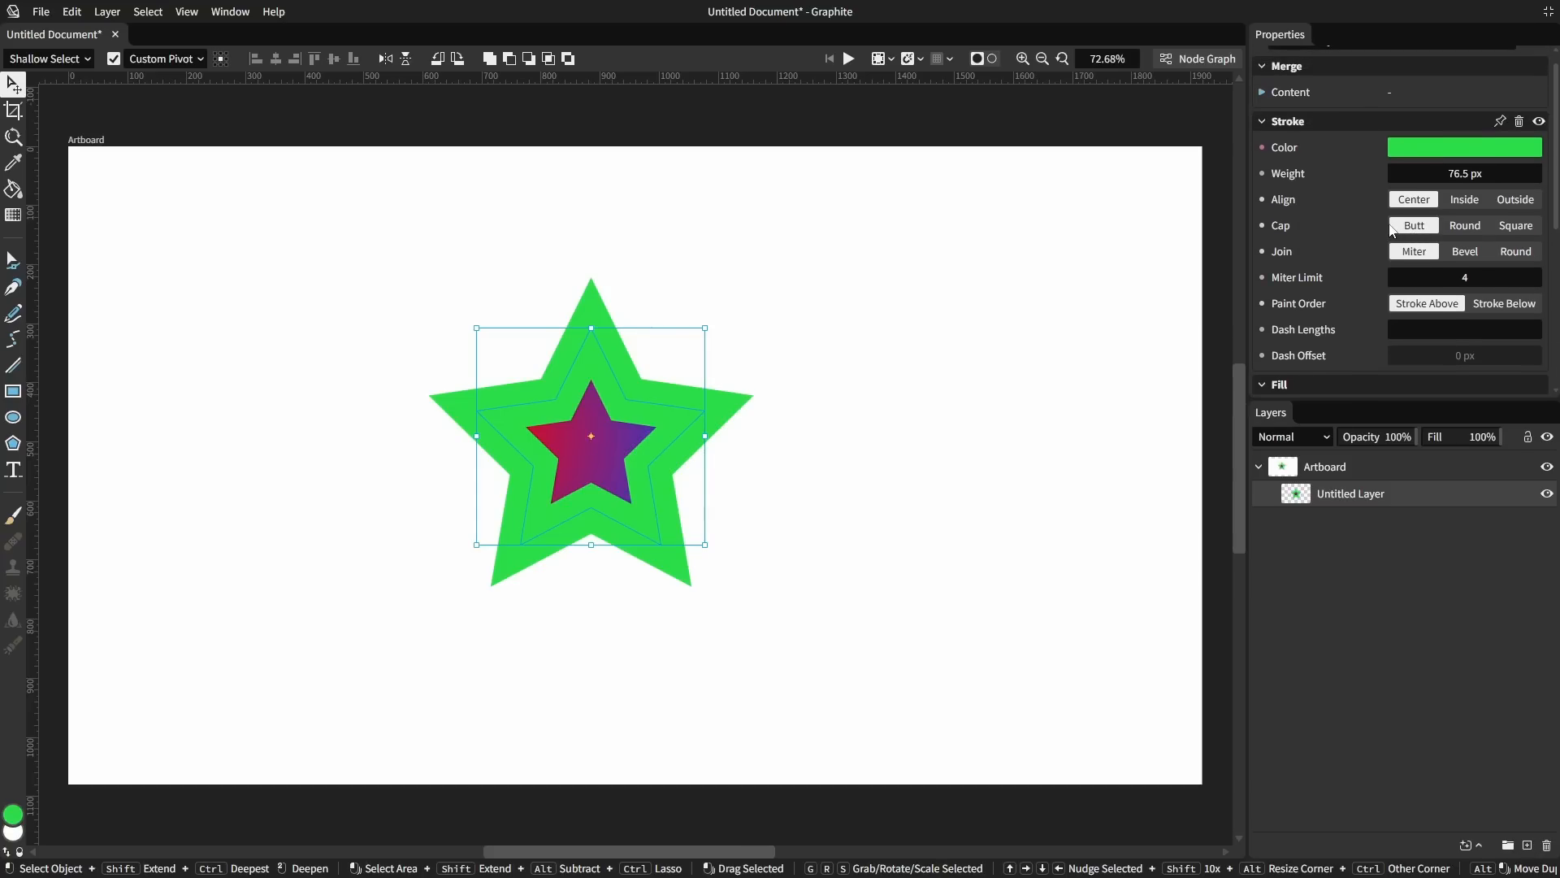
left_click(1492, 304)
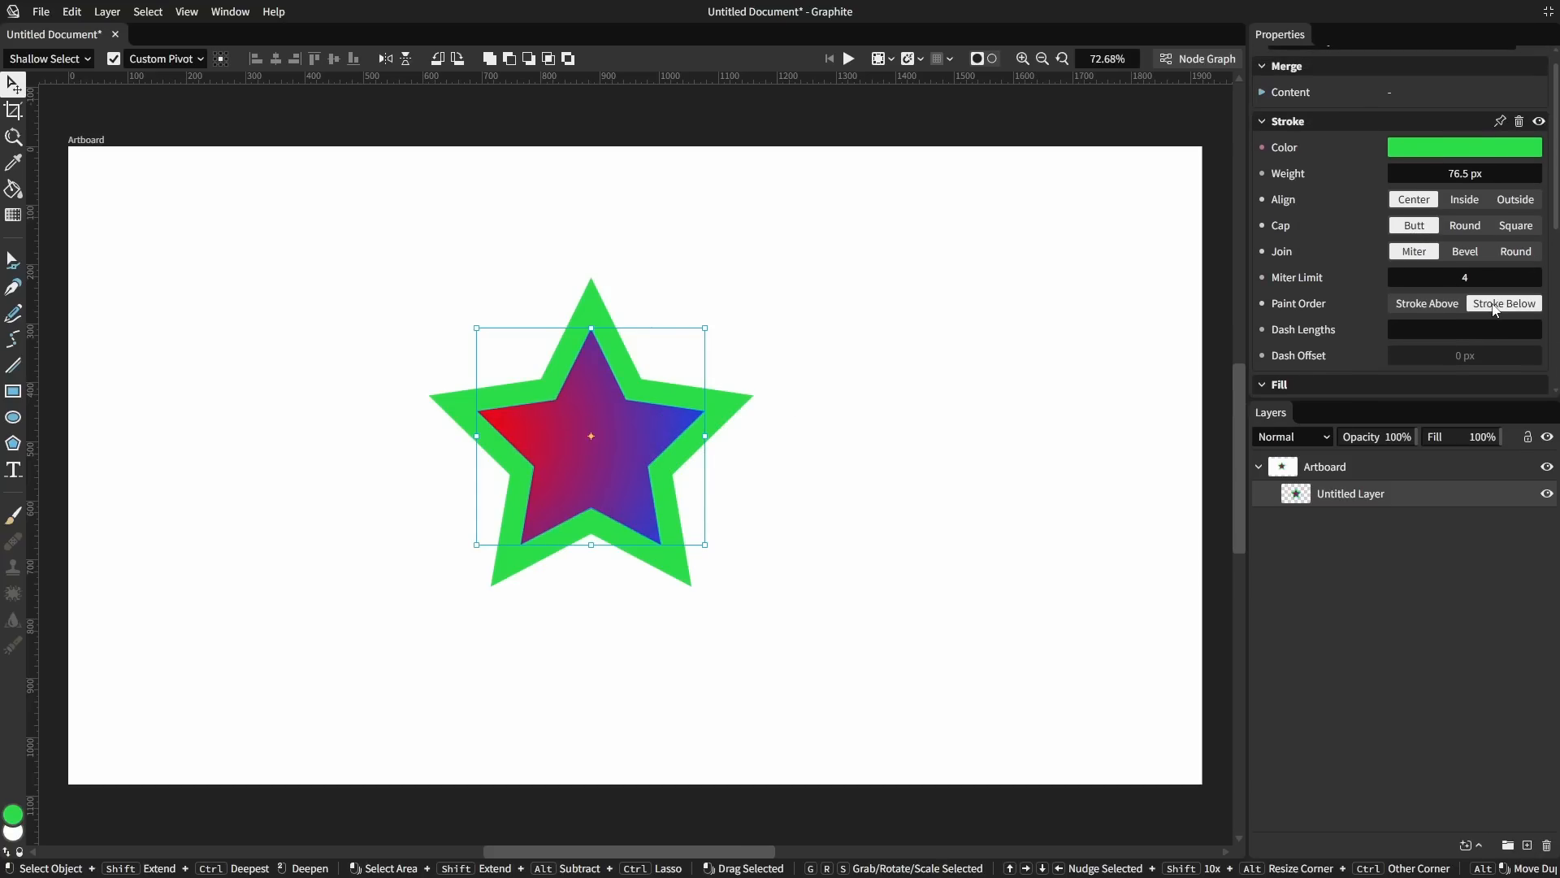
Make the star's green stroke semi-transparent, set its Paint Order to Stroke Above, and deselect the star.
left_click(1461, 152)
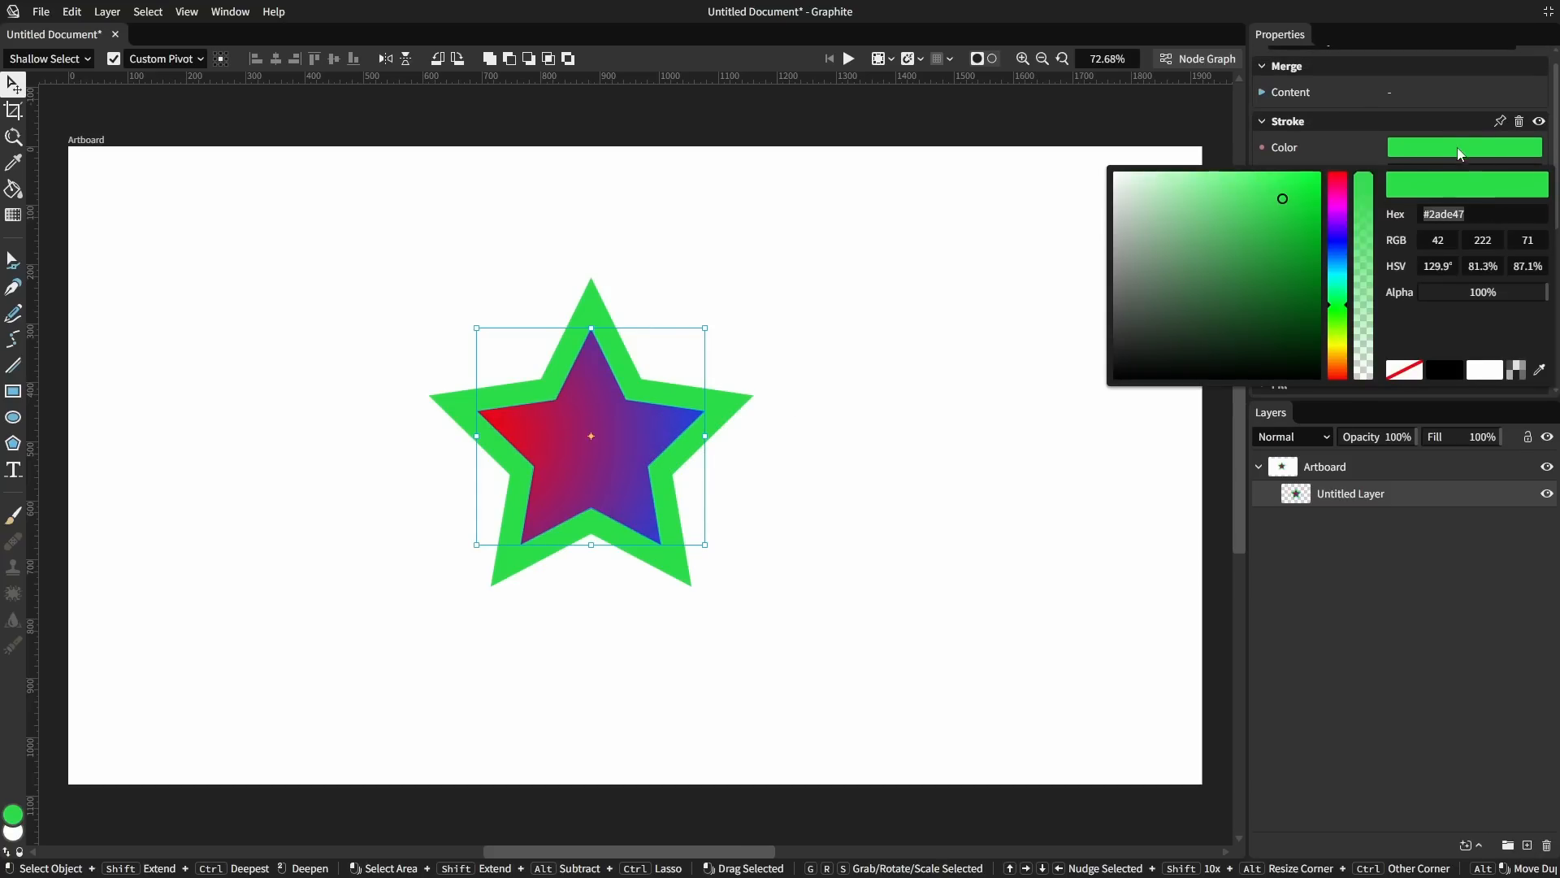
left_click_drag(1368, 210, 1368, 321)
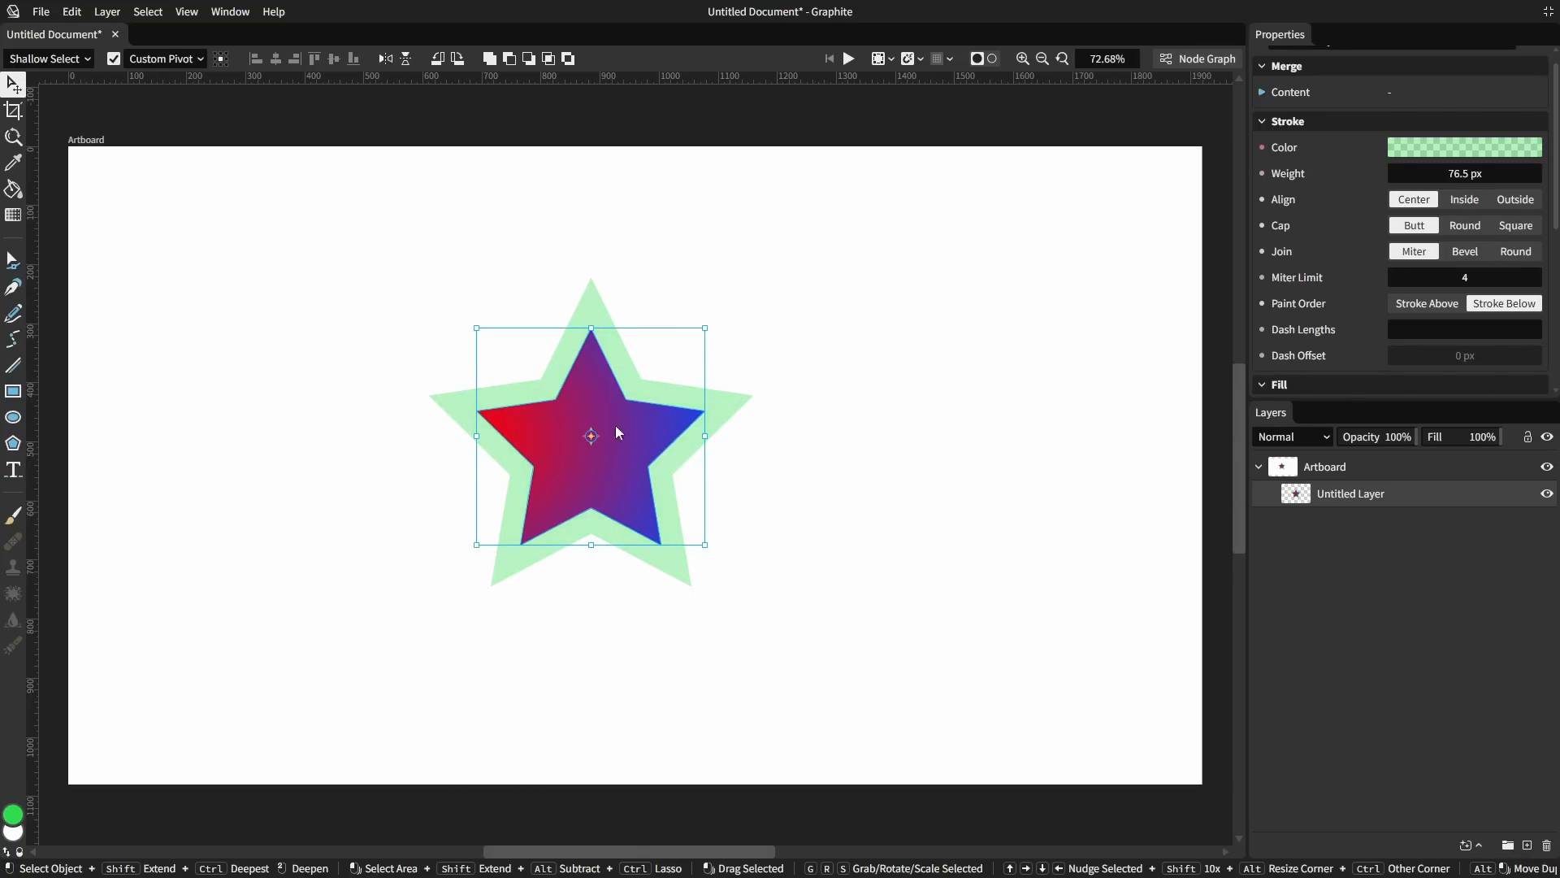
left_click(1427, 303)
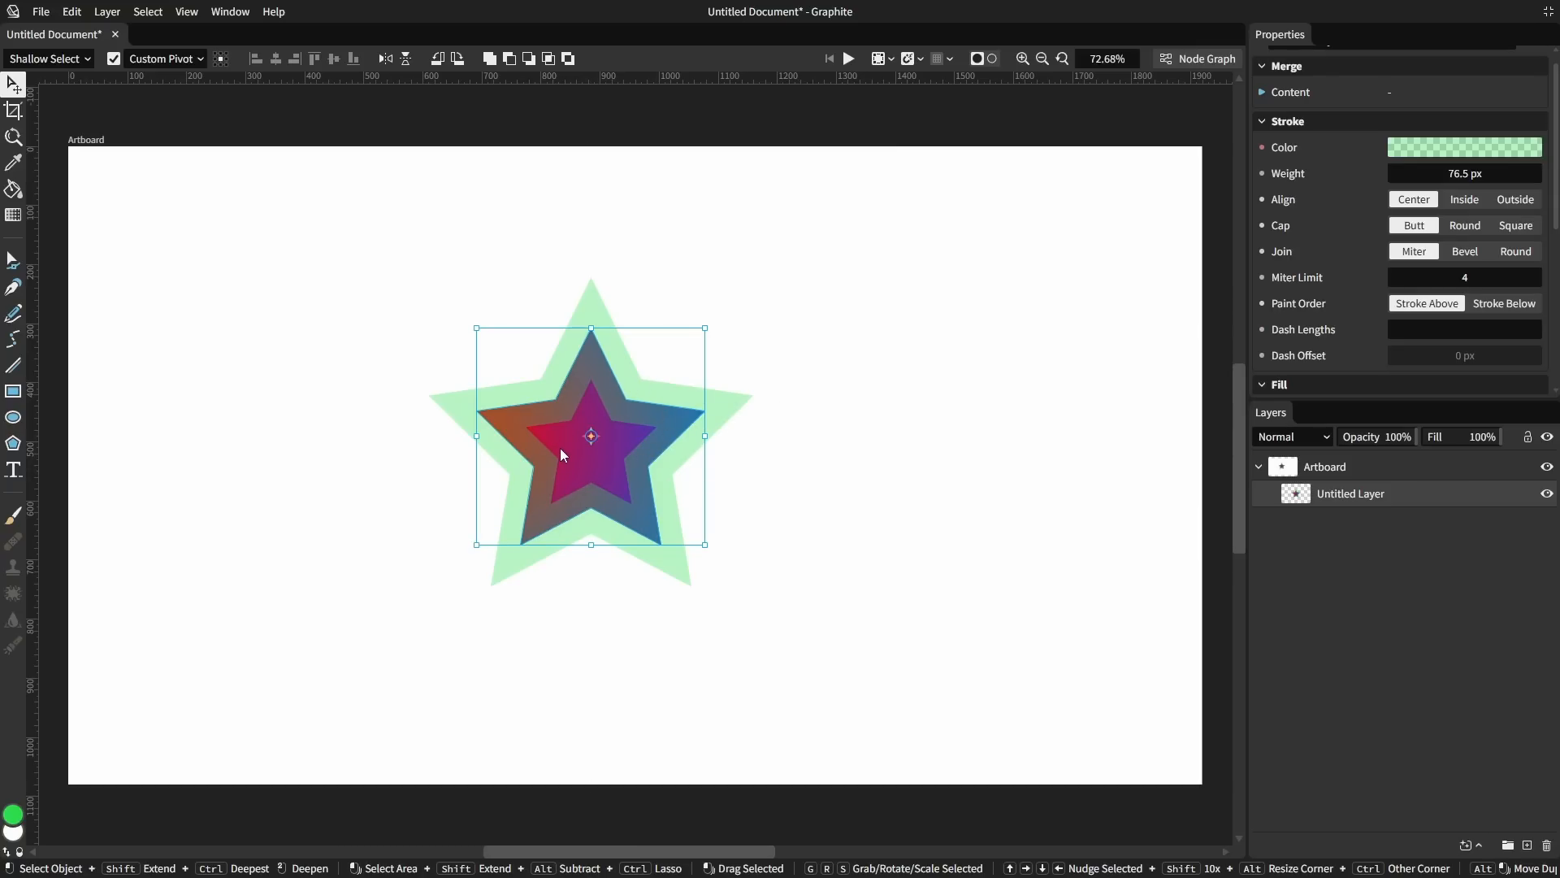
left_click(946, 423)
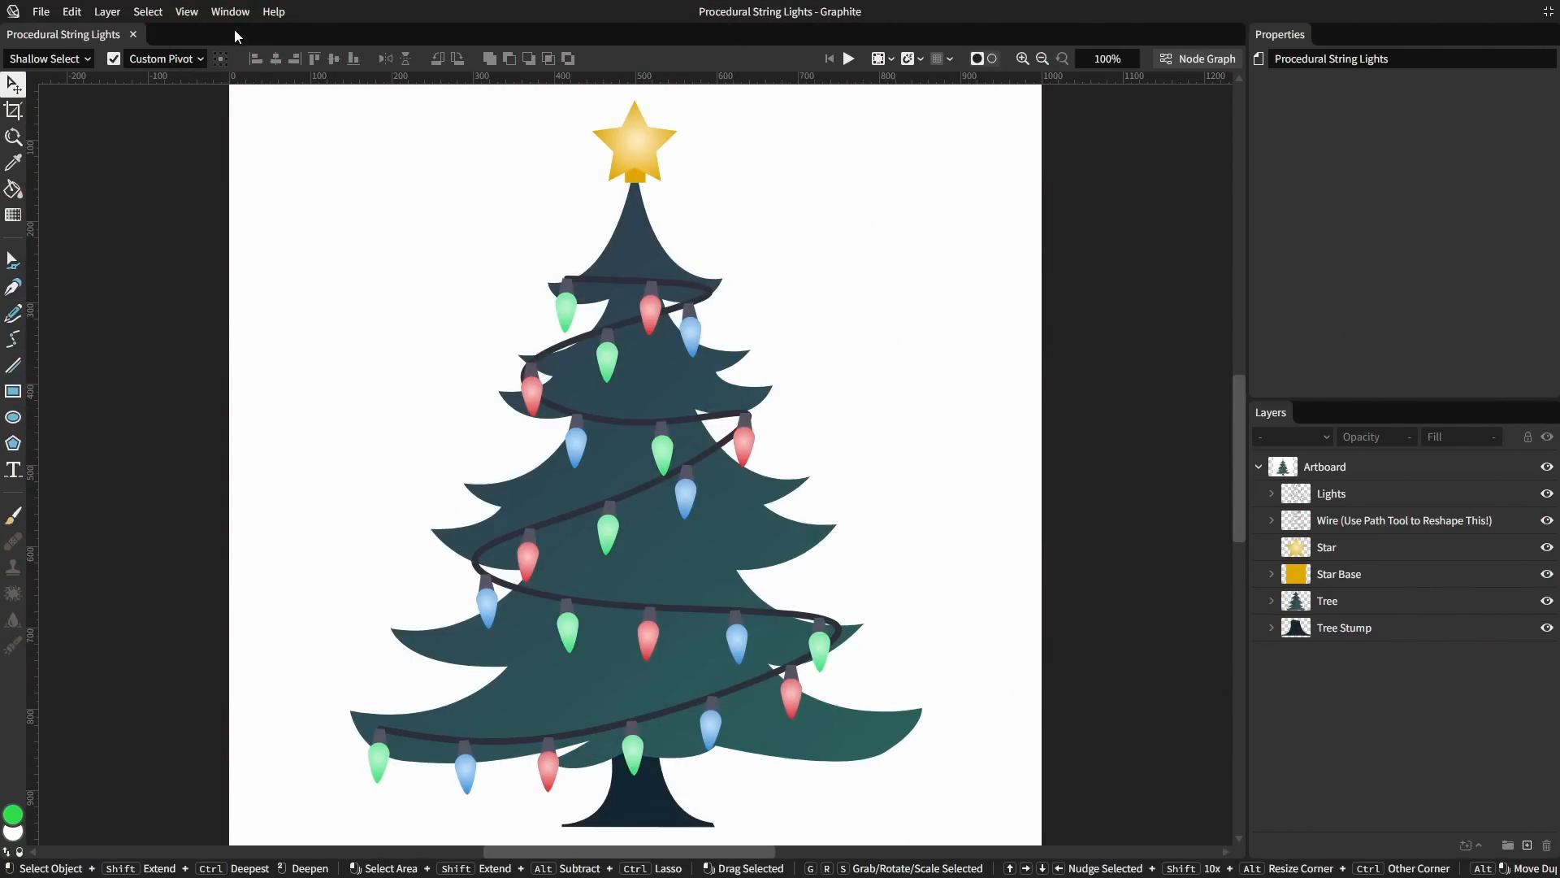
Show the Data view and inspect the Tree Stump layer's nested vector element and its listed properties.
left_click(230, 12)
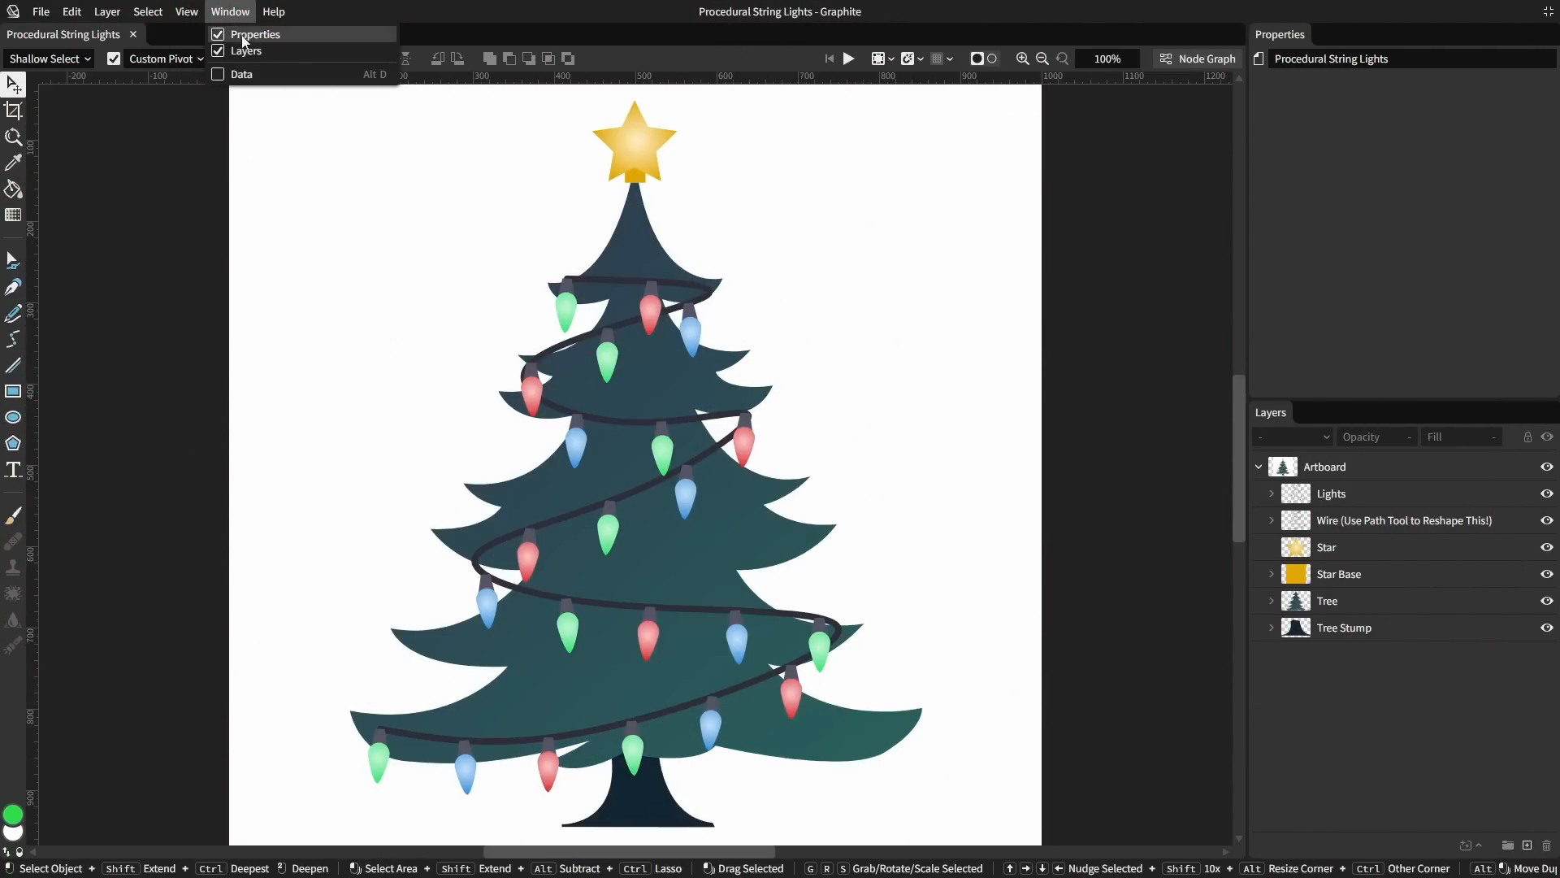
left_click(244, 74)
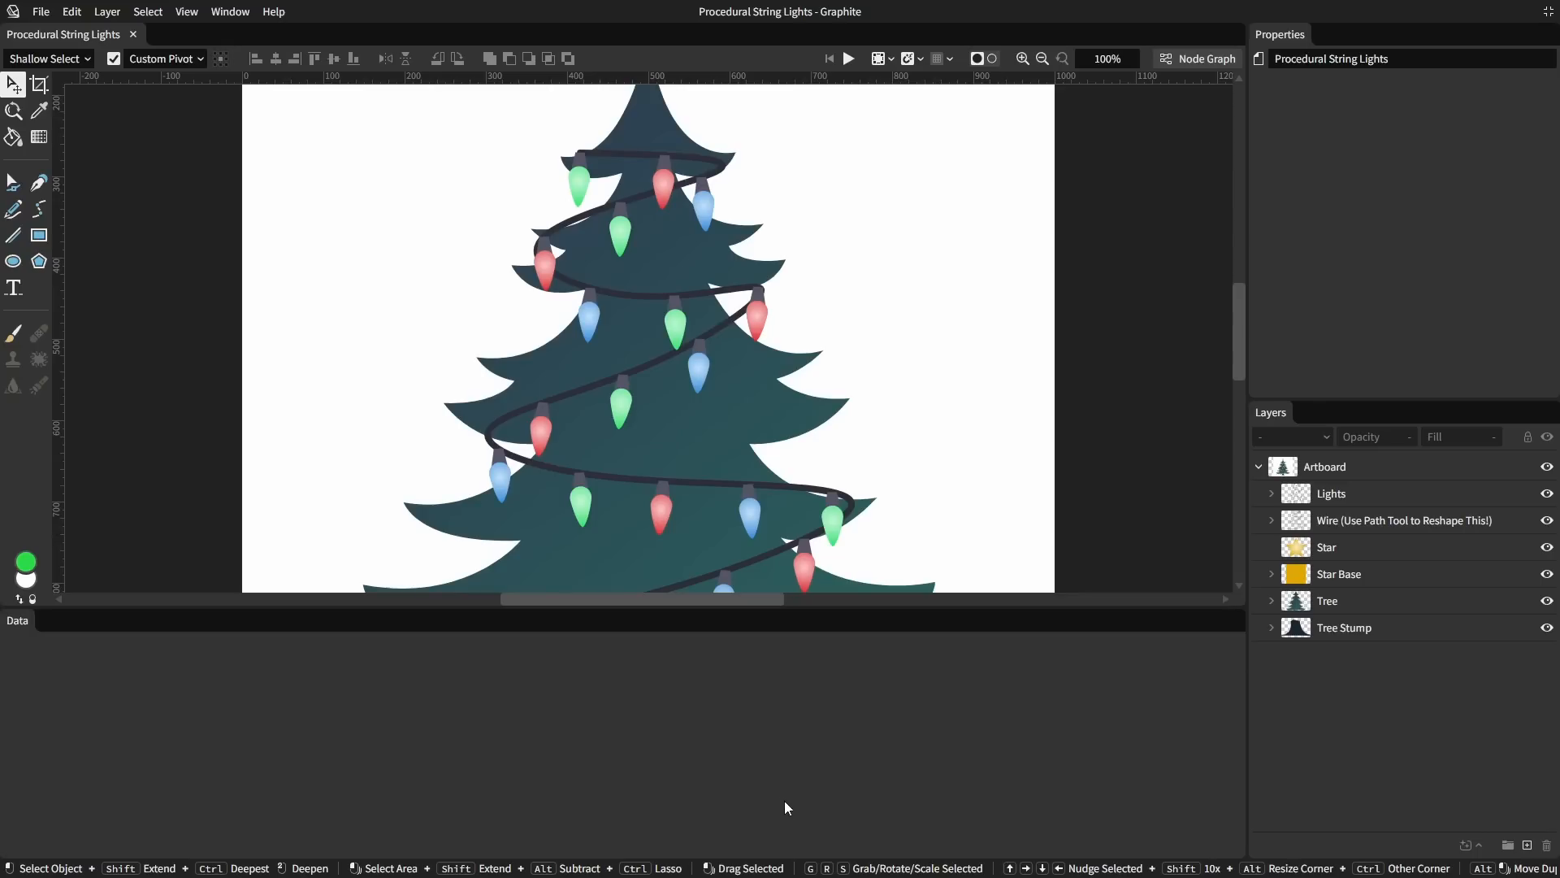
left_click(1382, 628)
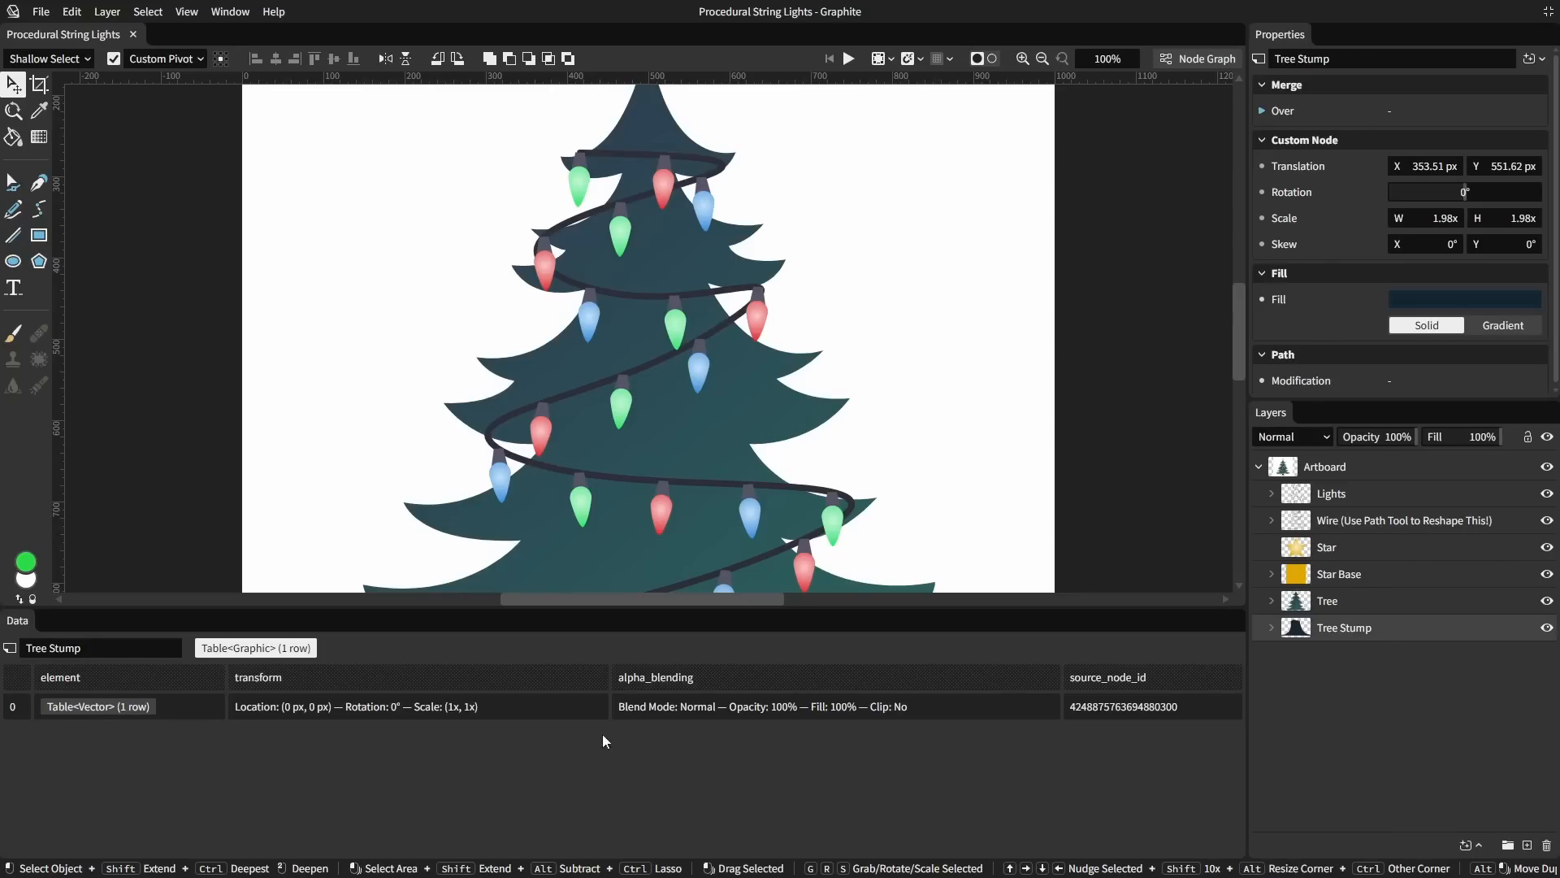
left_click(96, 708)
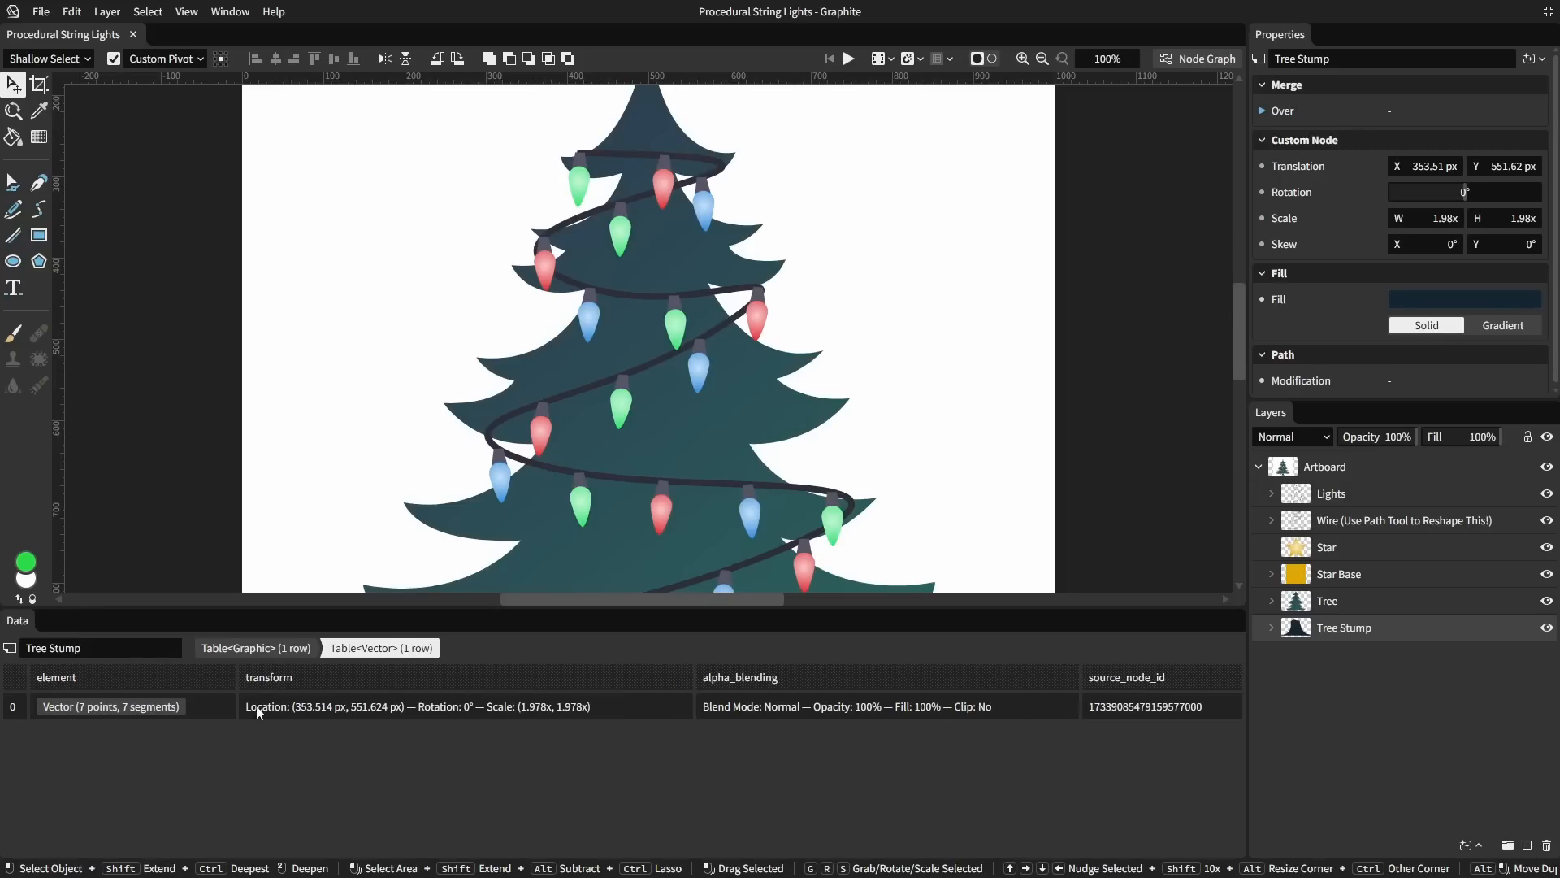
left_click(113, 709)
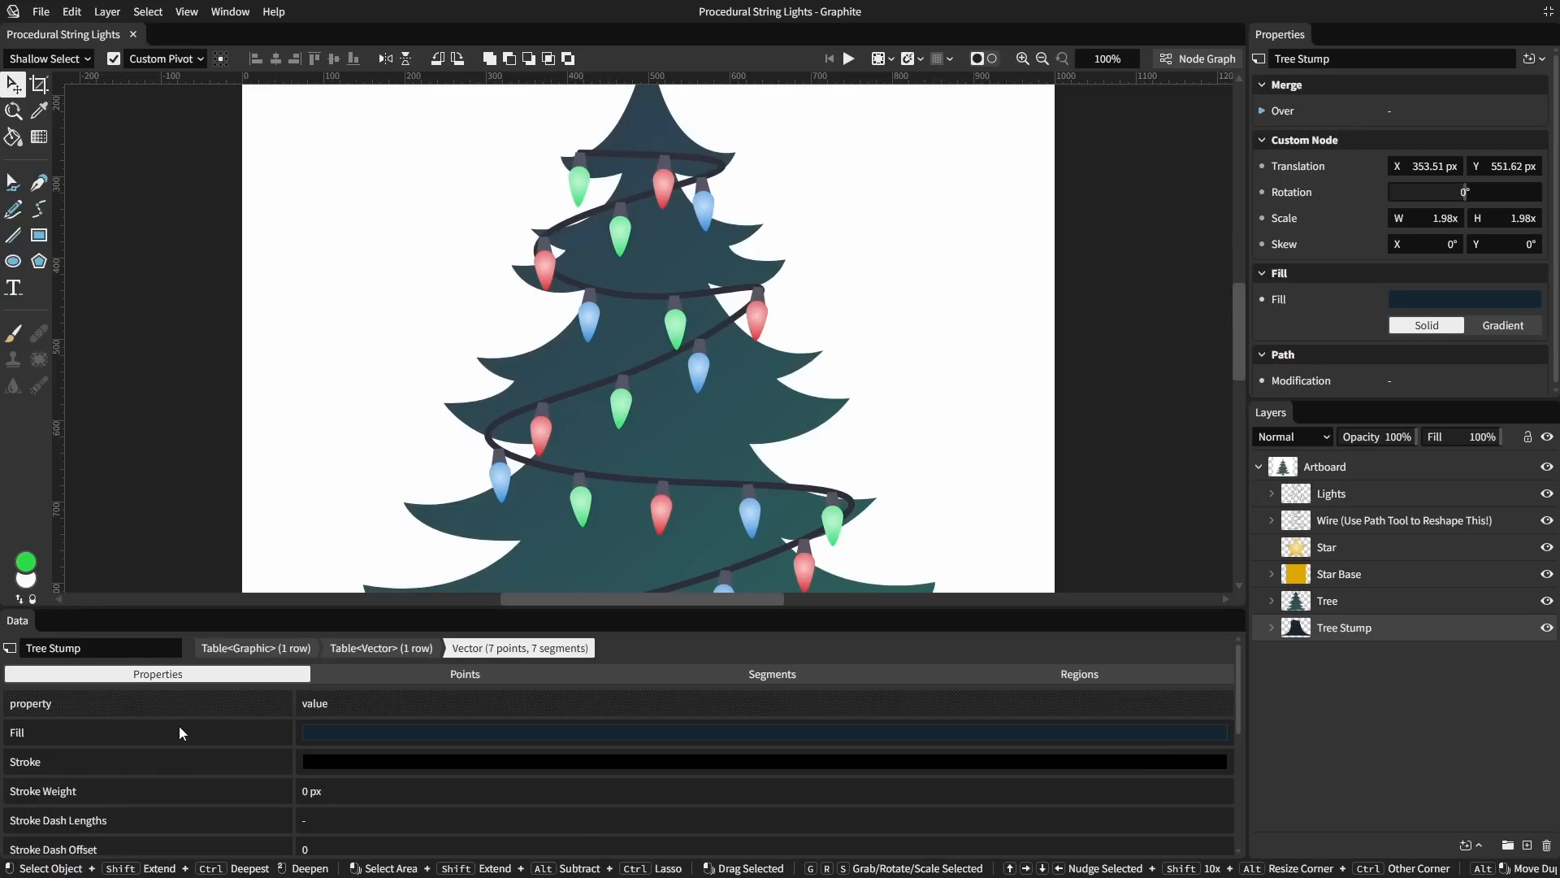
scroll(221, 726, "down", 5)
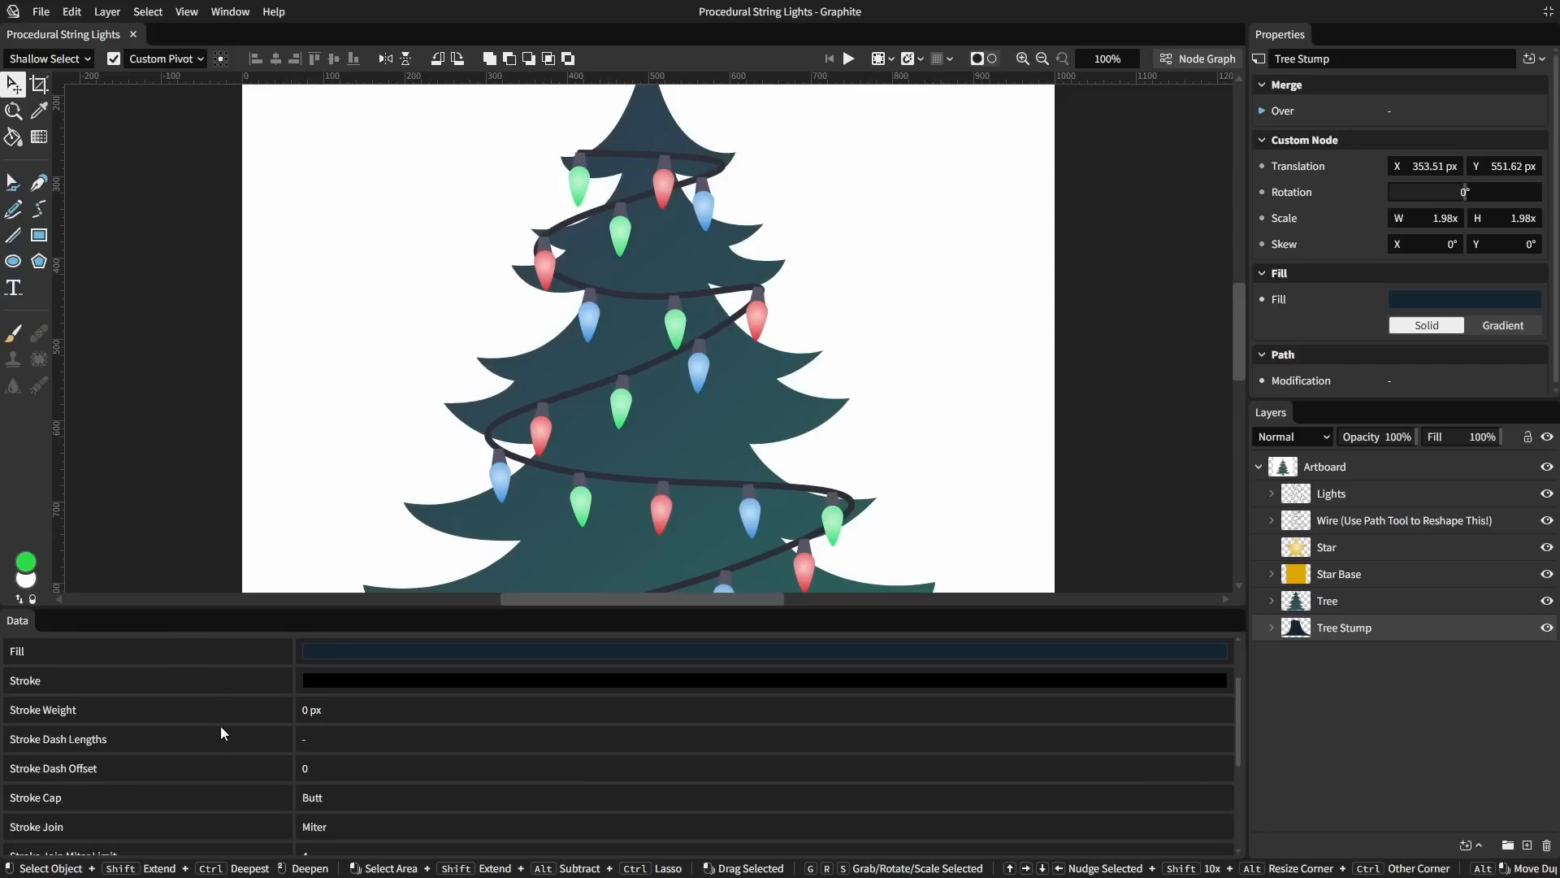
scroll(221, 725, "up", 6)
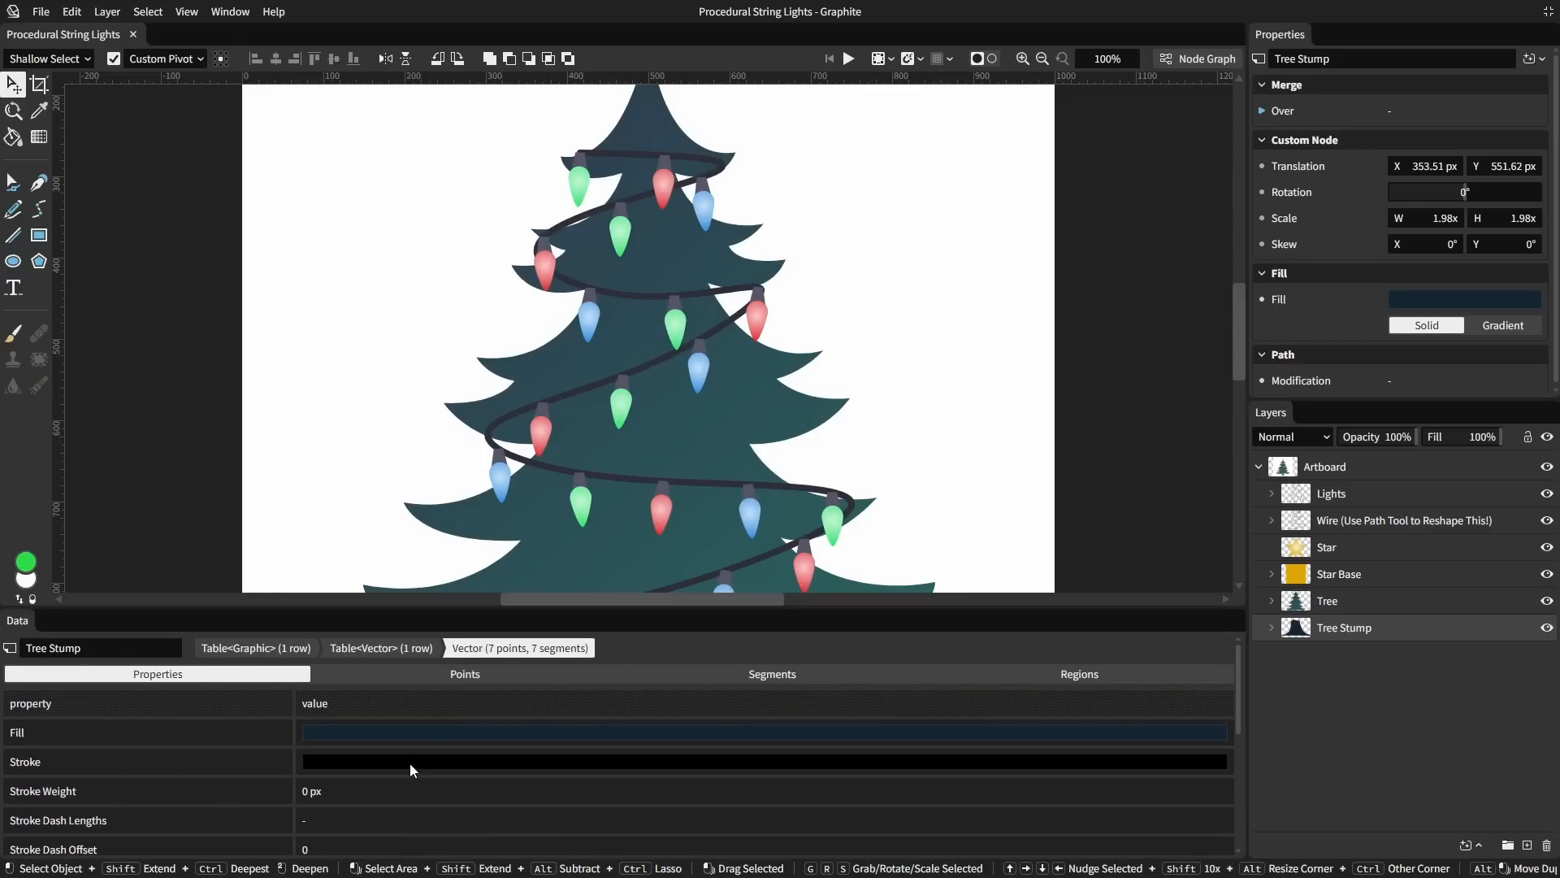
Review the Tree Stump vector's fill and full list of stroke properties in the data table.
left_click(413, 732)
left_click(432, 759)
scroll(313, 784, "down", 2)
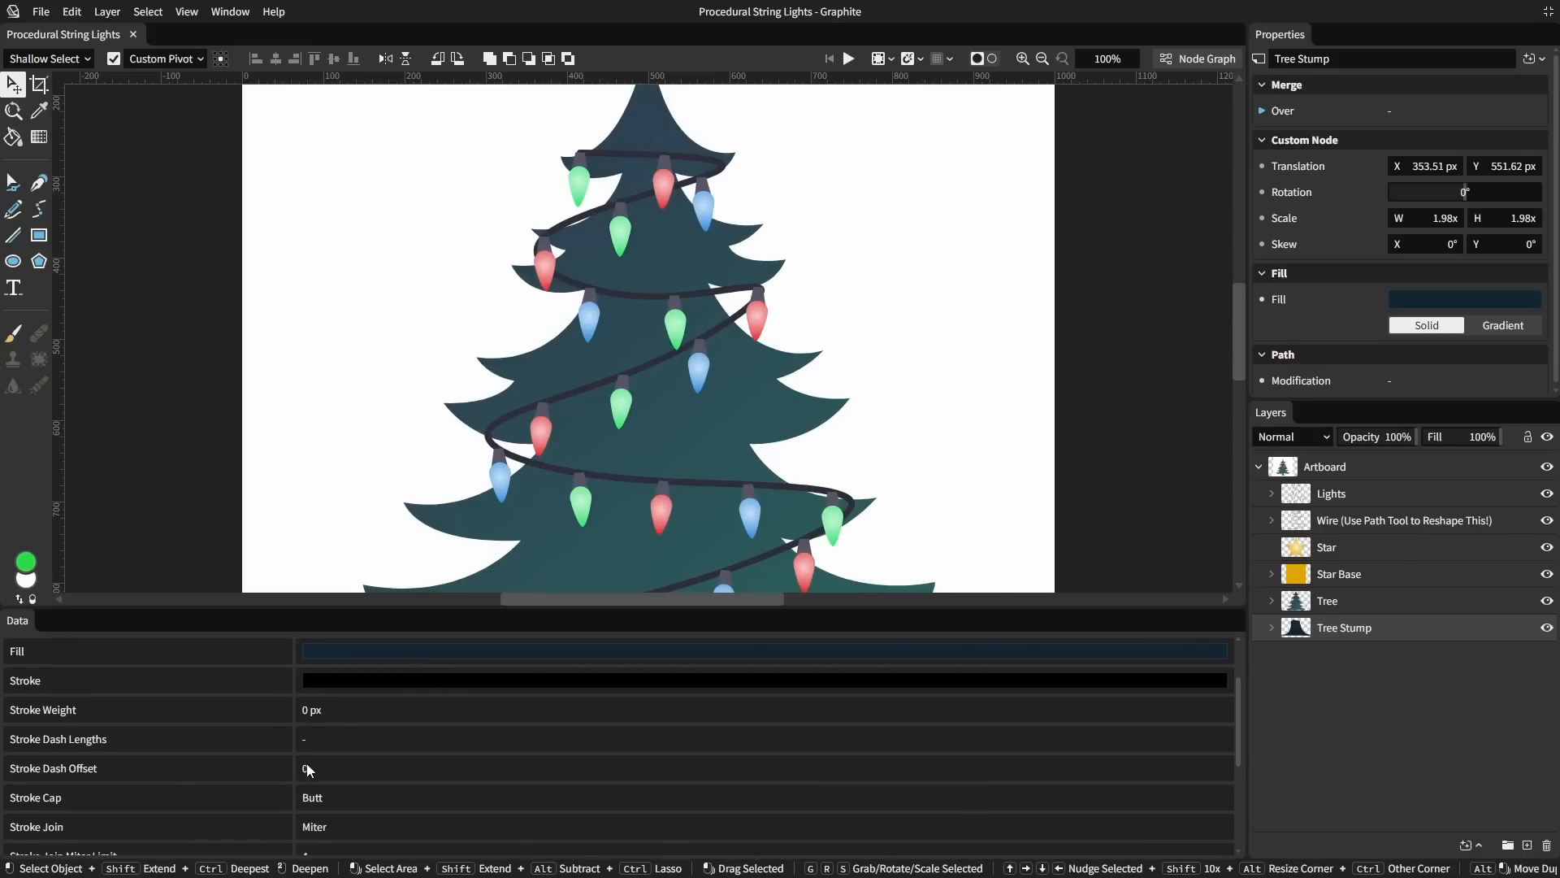
scroll(304, 740, "down", 2)
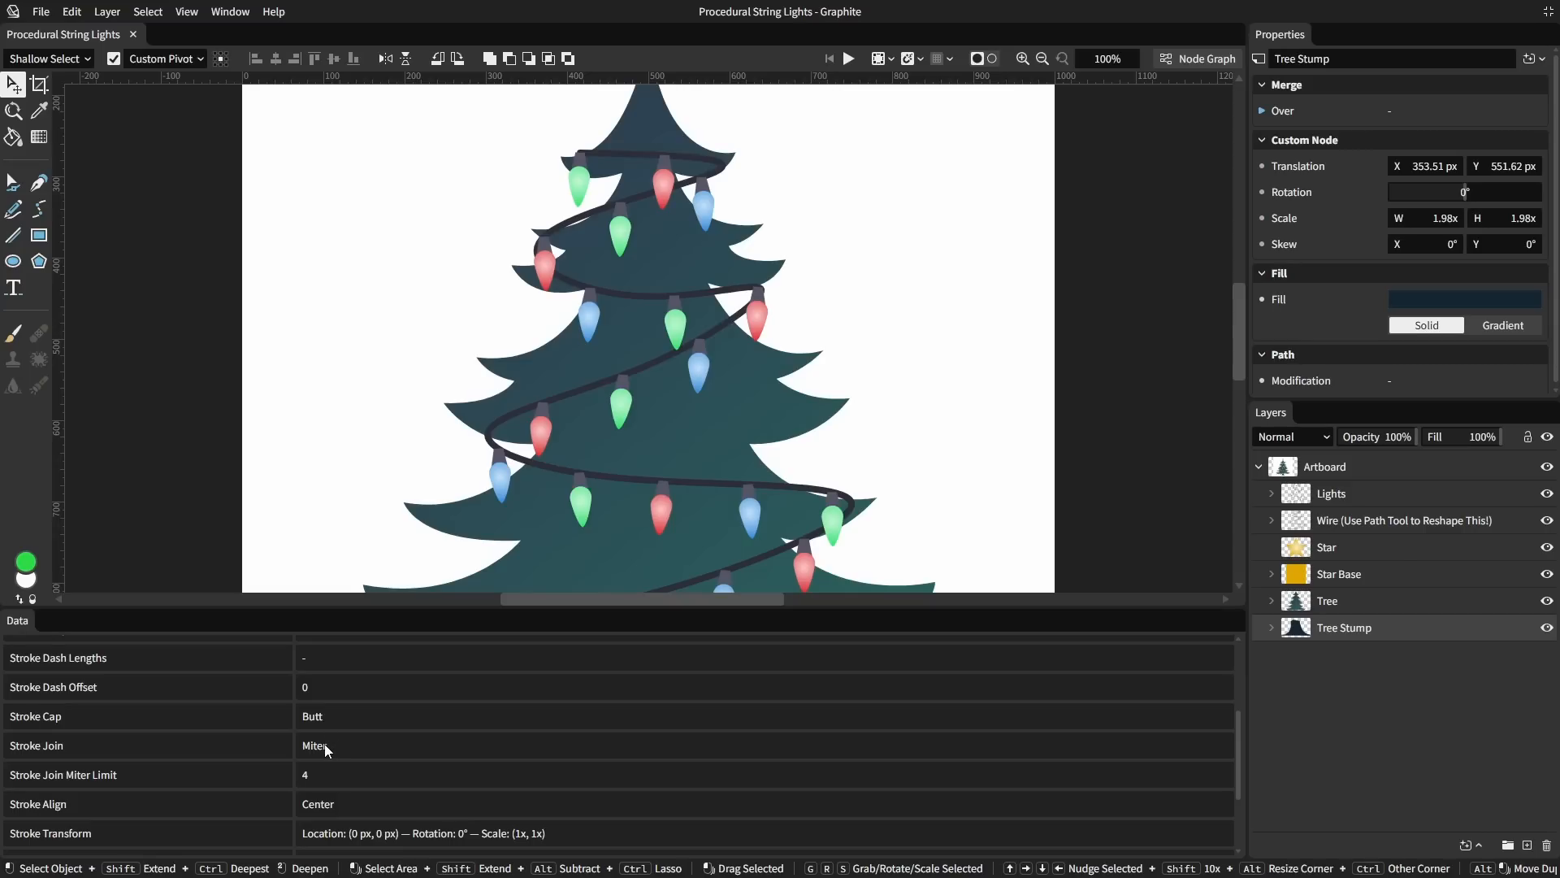
scroll(329, 736, "down", 2)
scroll(323, 710, "down", 1)
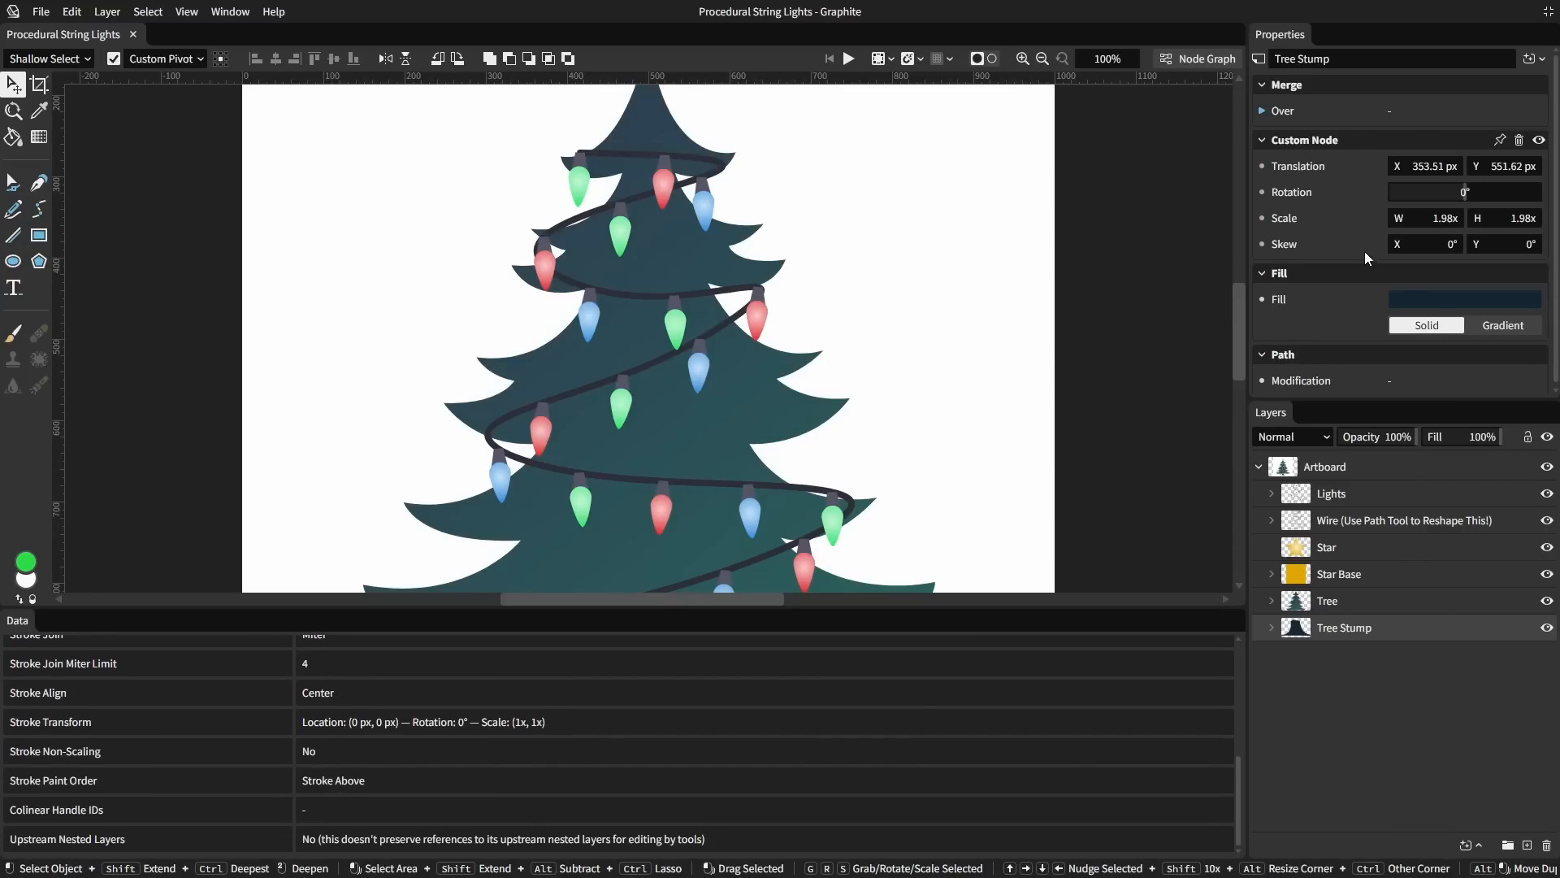
scroll(416, 739, "up", 5)
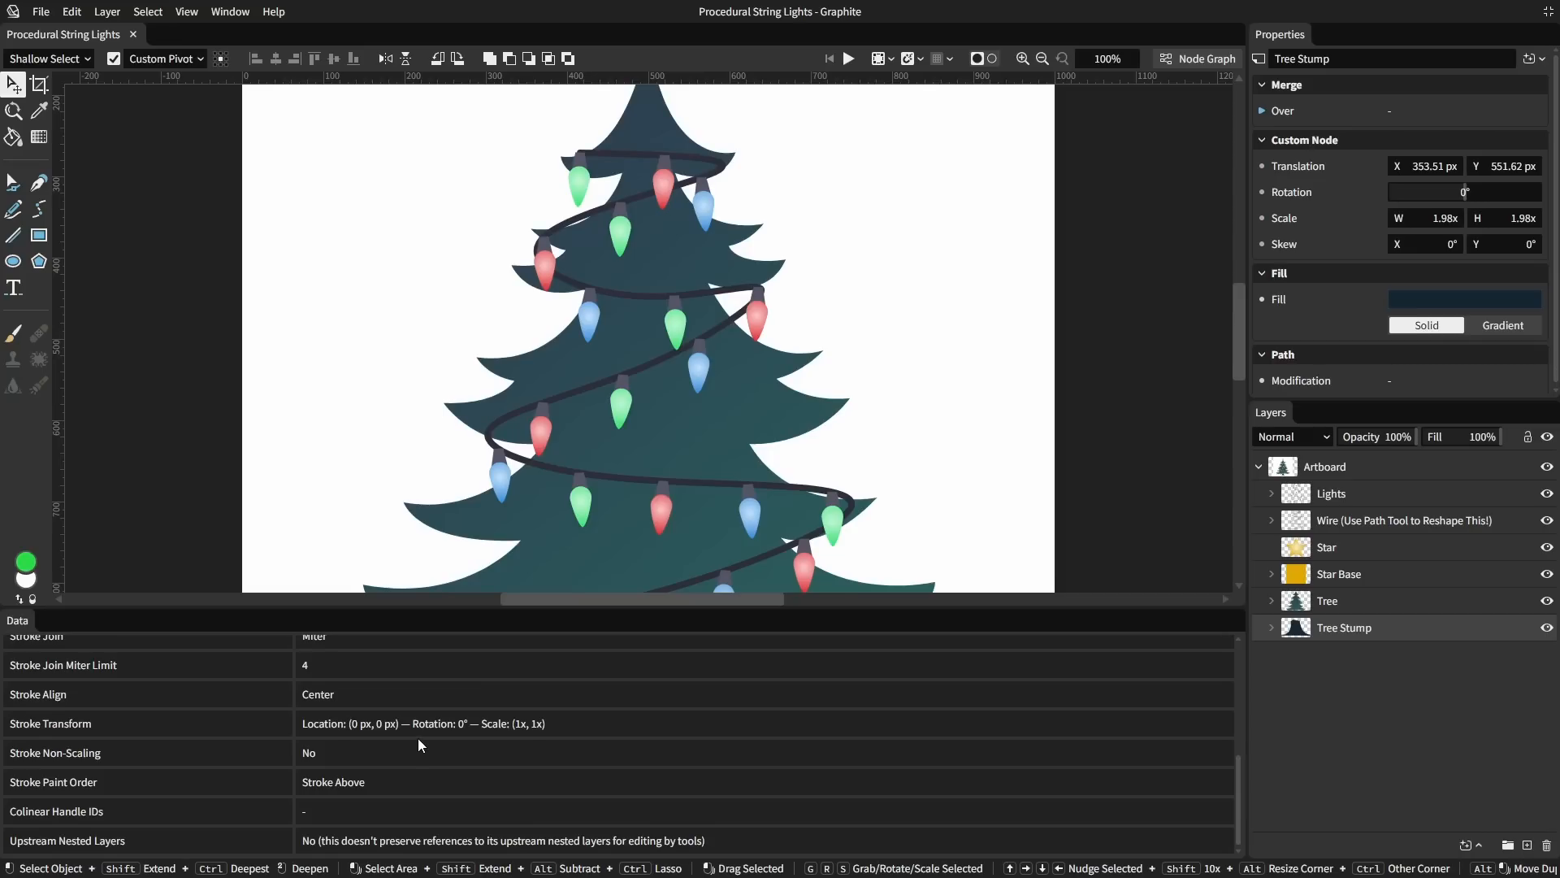
Inspect the Tree Stump vector's points, segments and regions data.
left_click(456, 678)
left_click(668, 681)
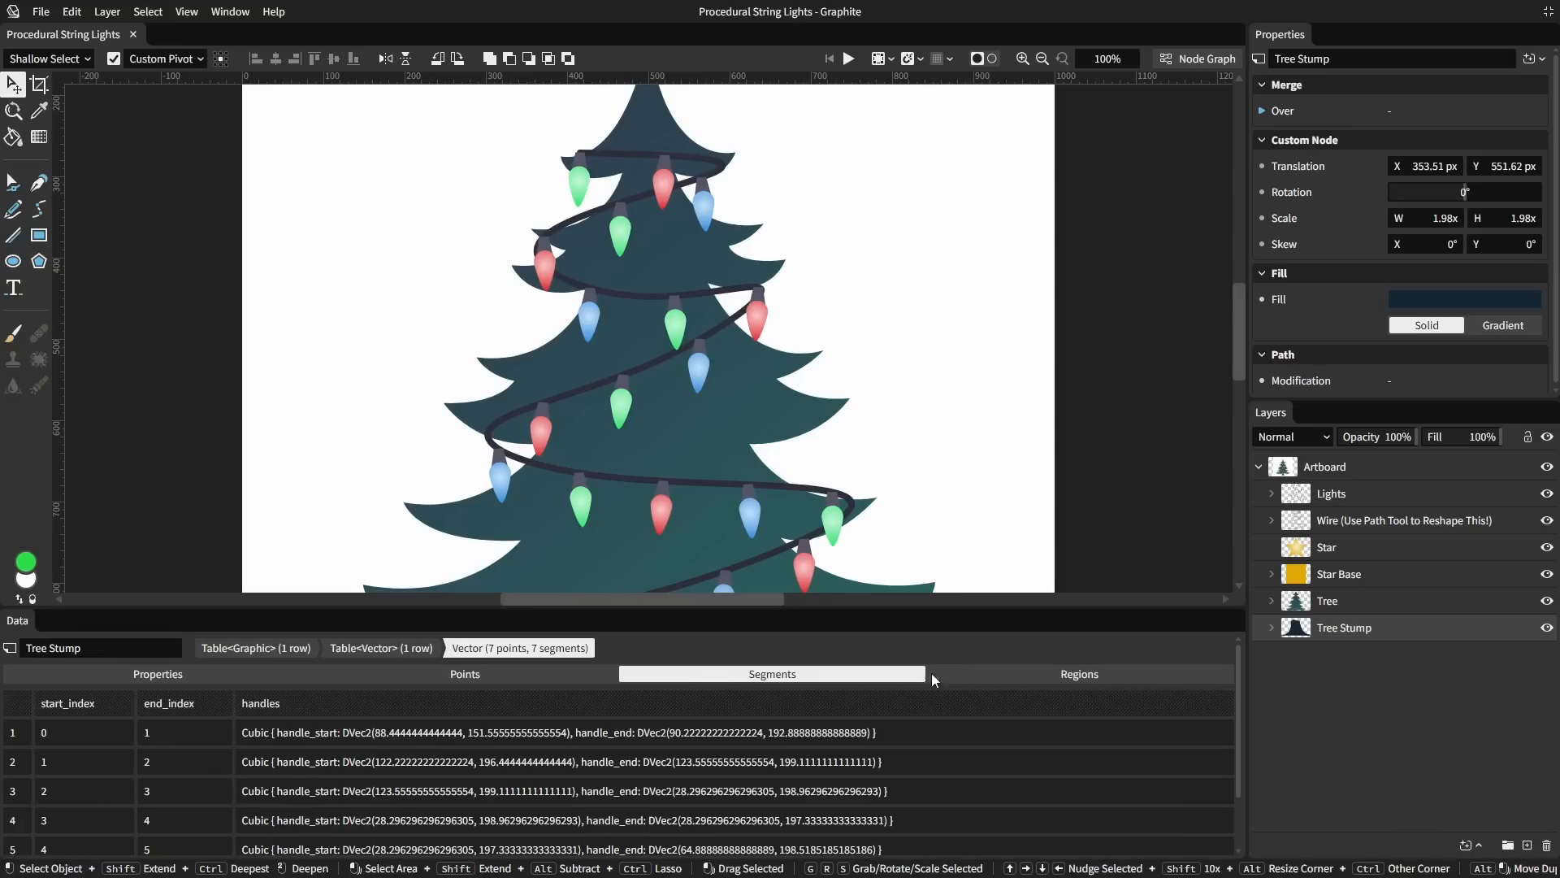
left_click(1018, 673)
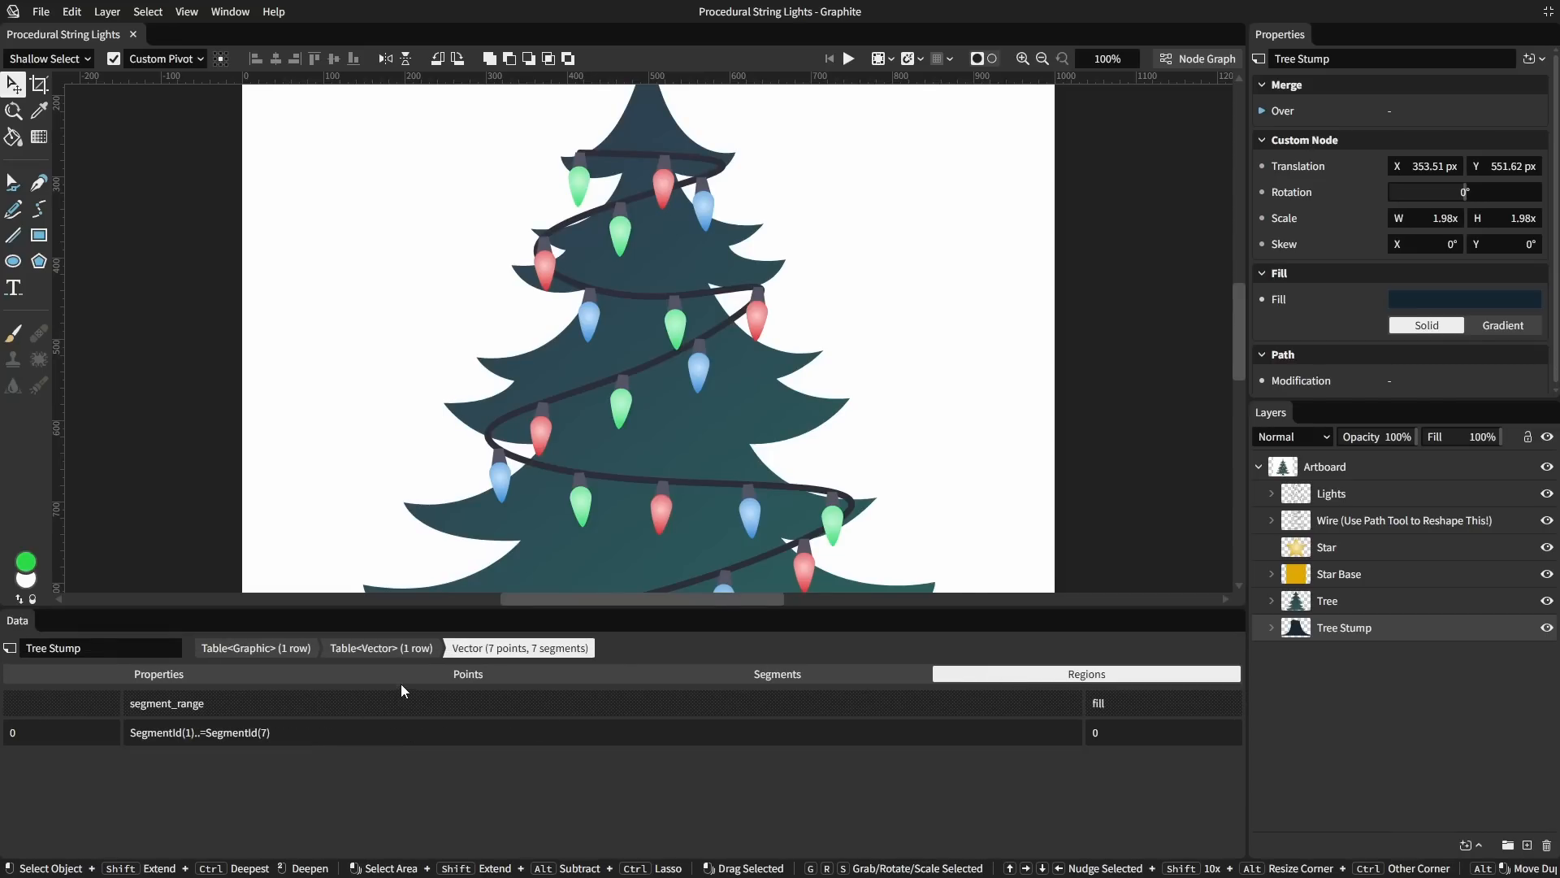
Go back to the Tree Stump's vector table and lower the layer's opacity to about 41% and fill to about 46%.
left_click(366, 657)
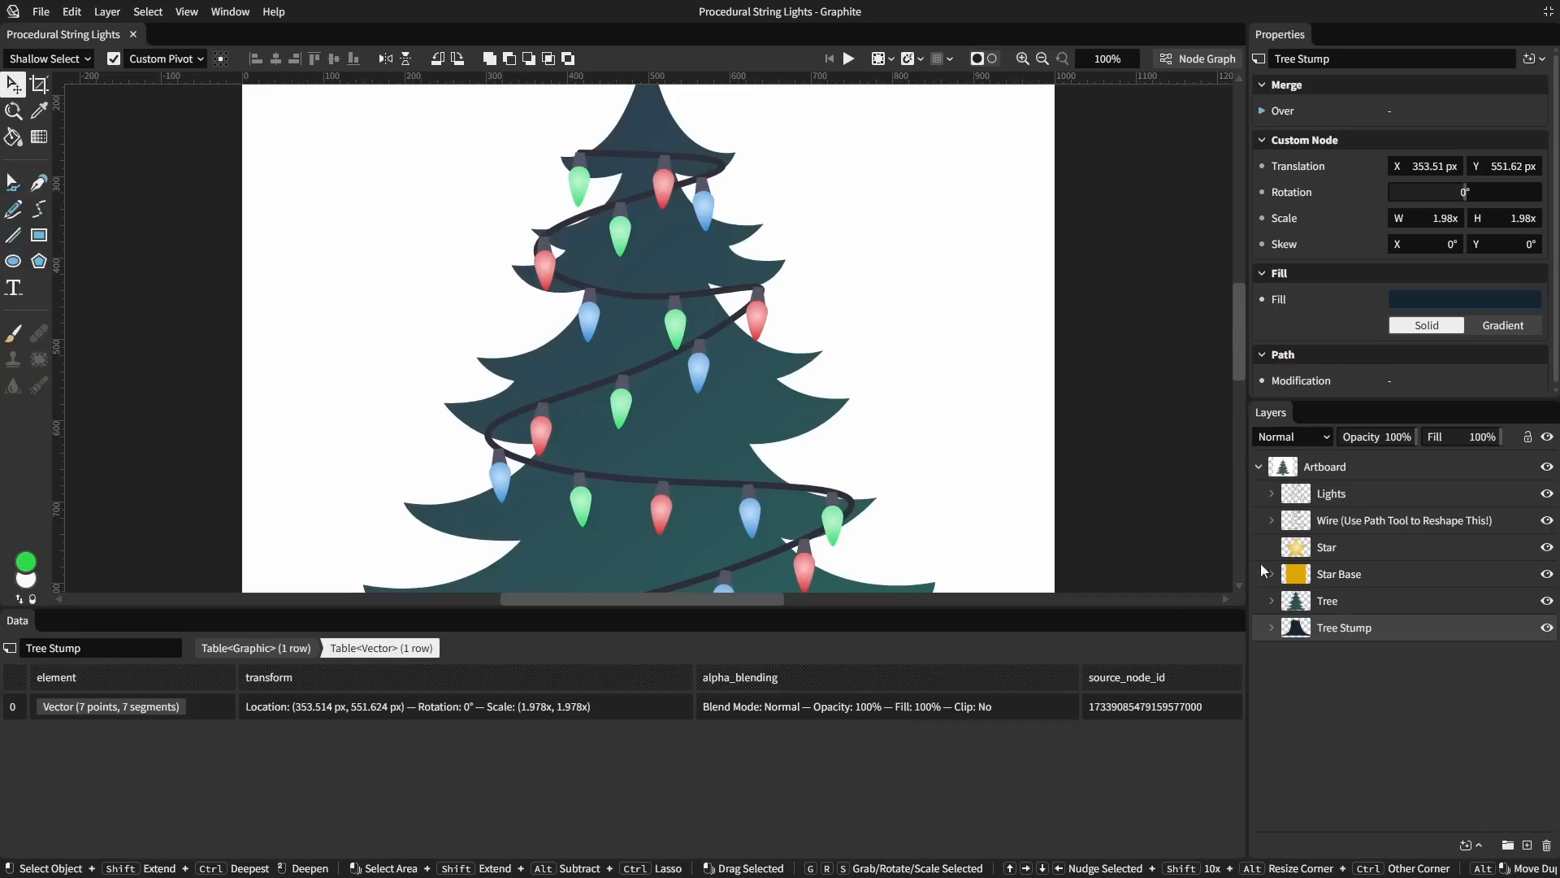
left_click_drag(1401, 437, 1370, 437)
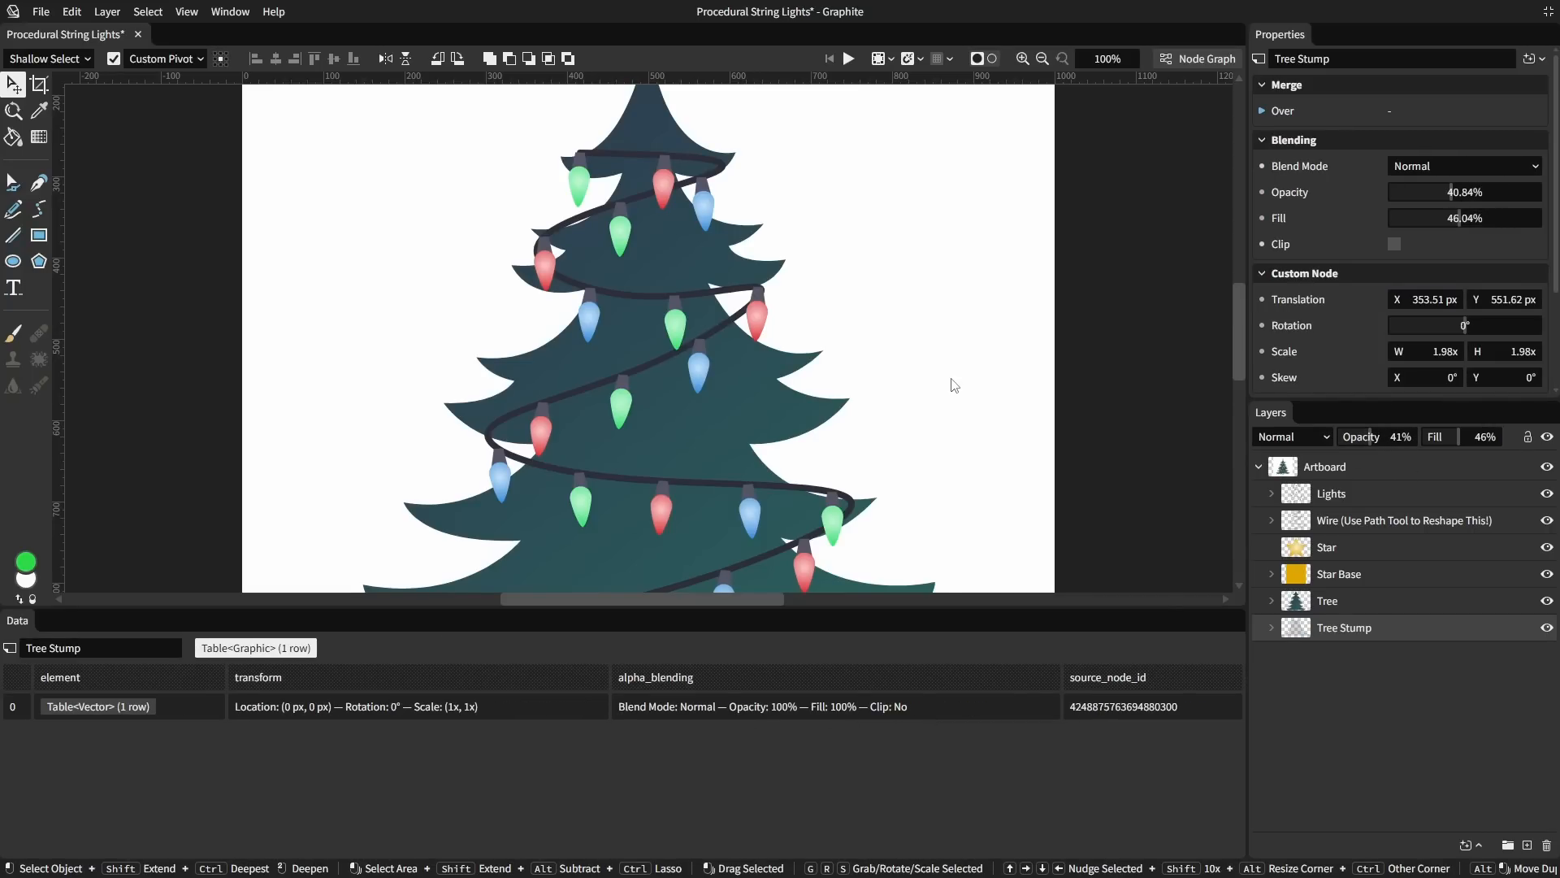
Show the node graph and inspect the Assign Colors node's output rows down to a single bulb's vector properties.
left_click(1349, 520)
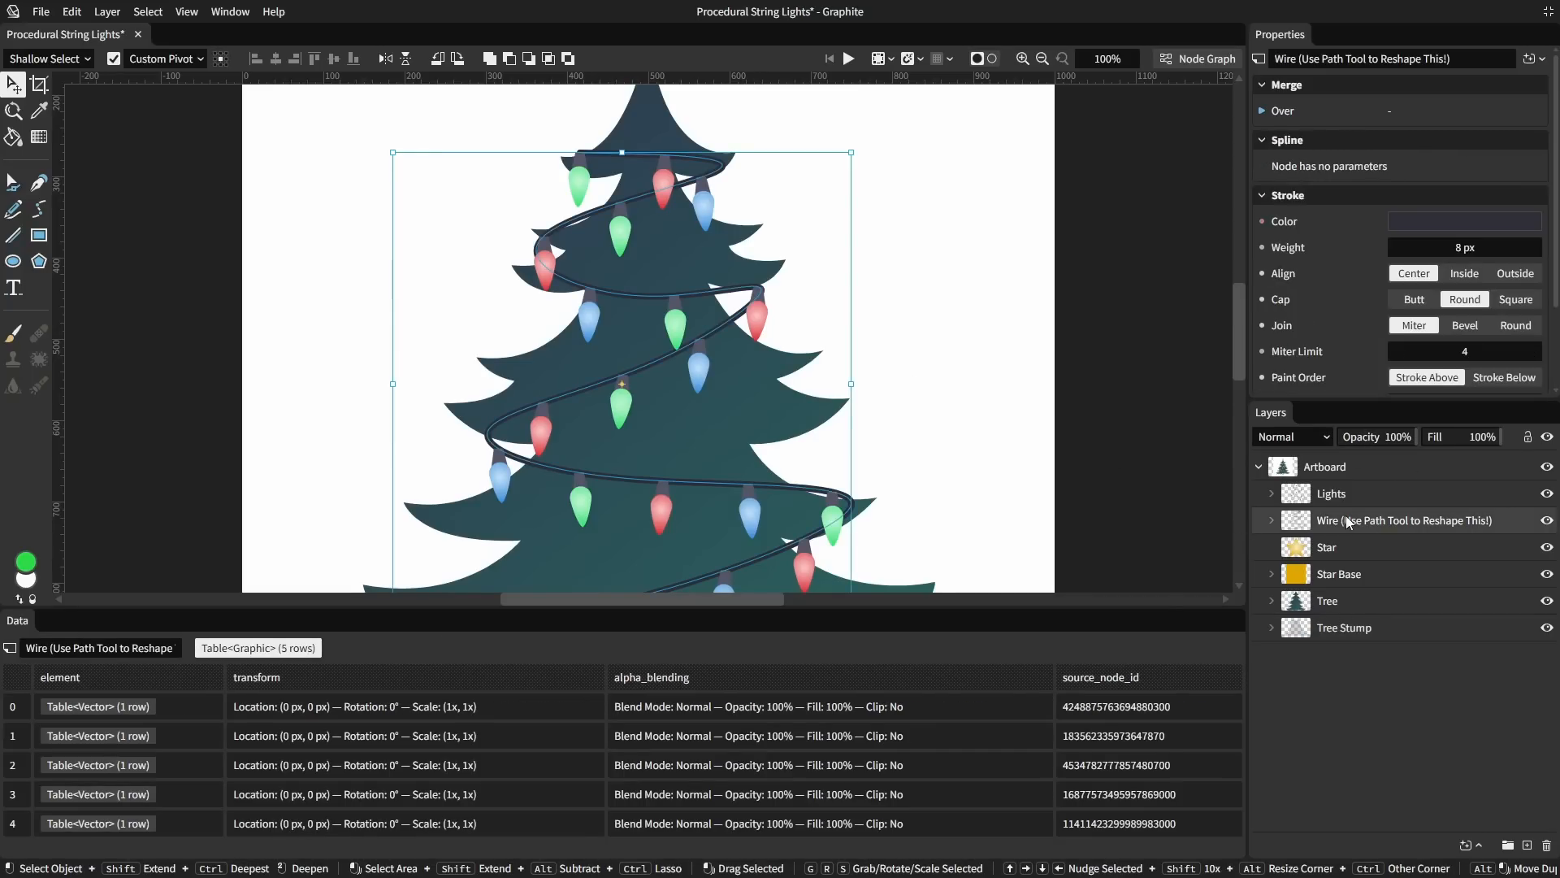
left_click(1173, 63)
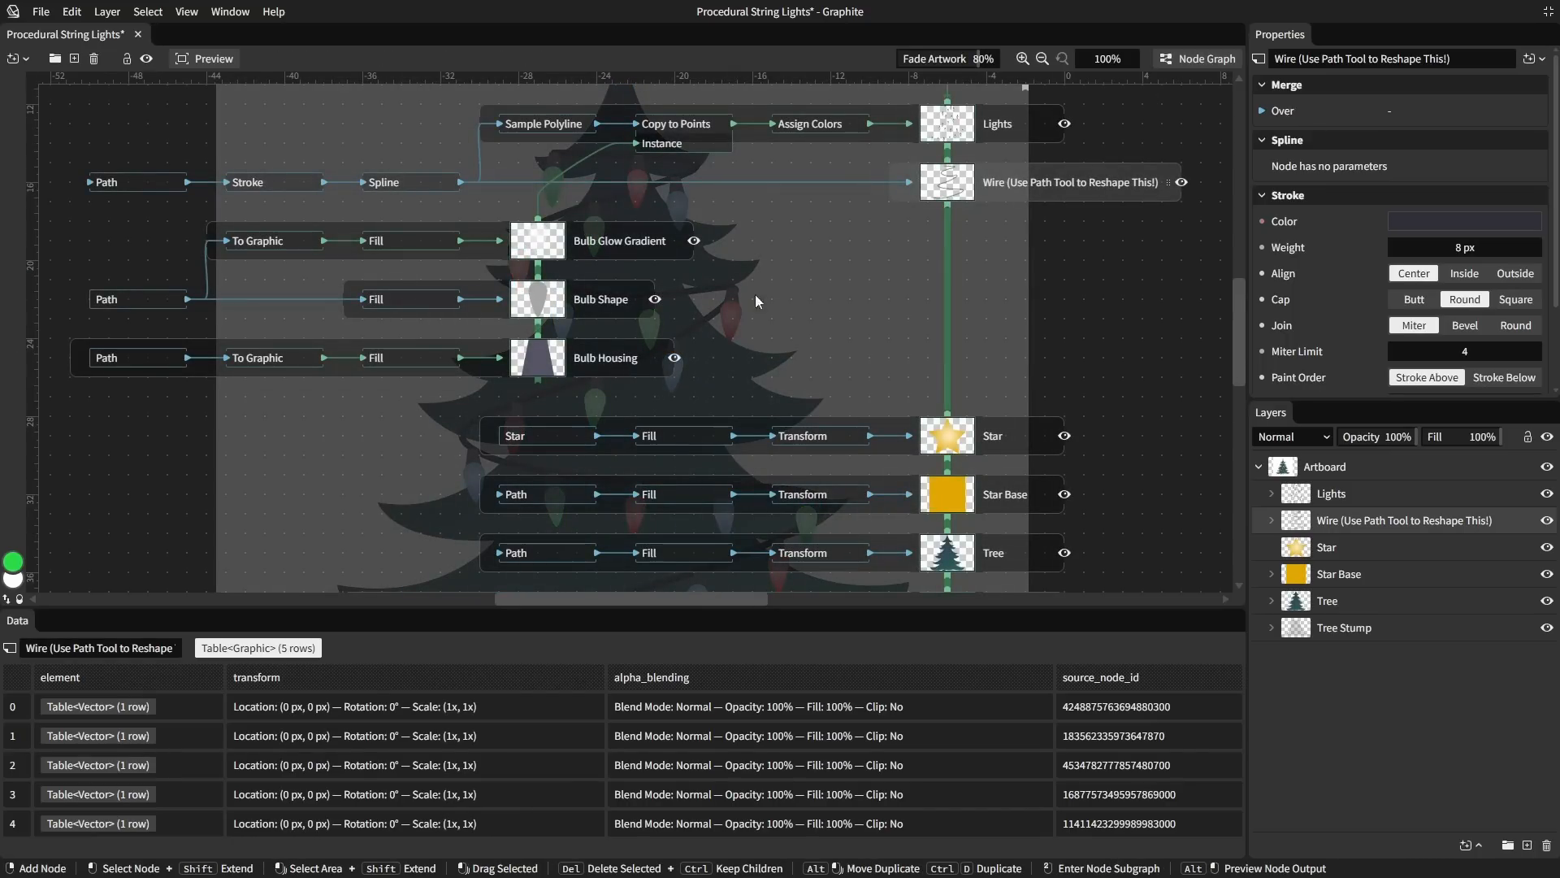
left_click(870, 258)
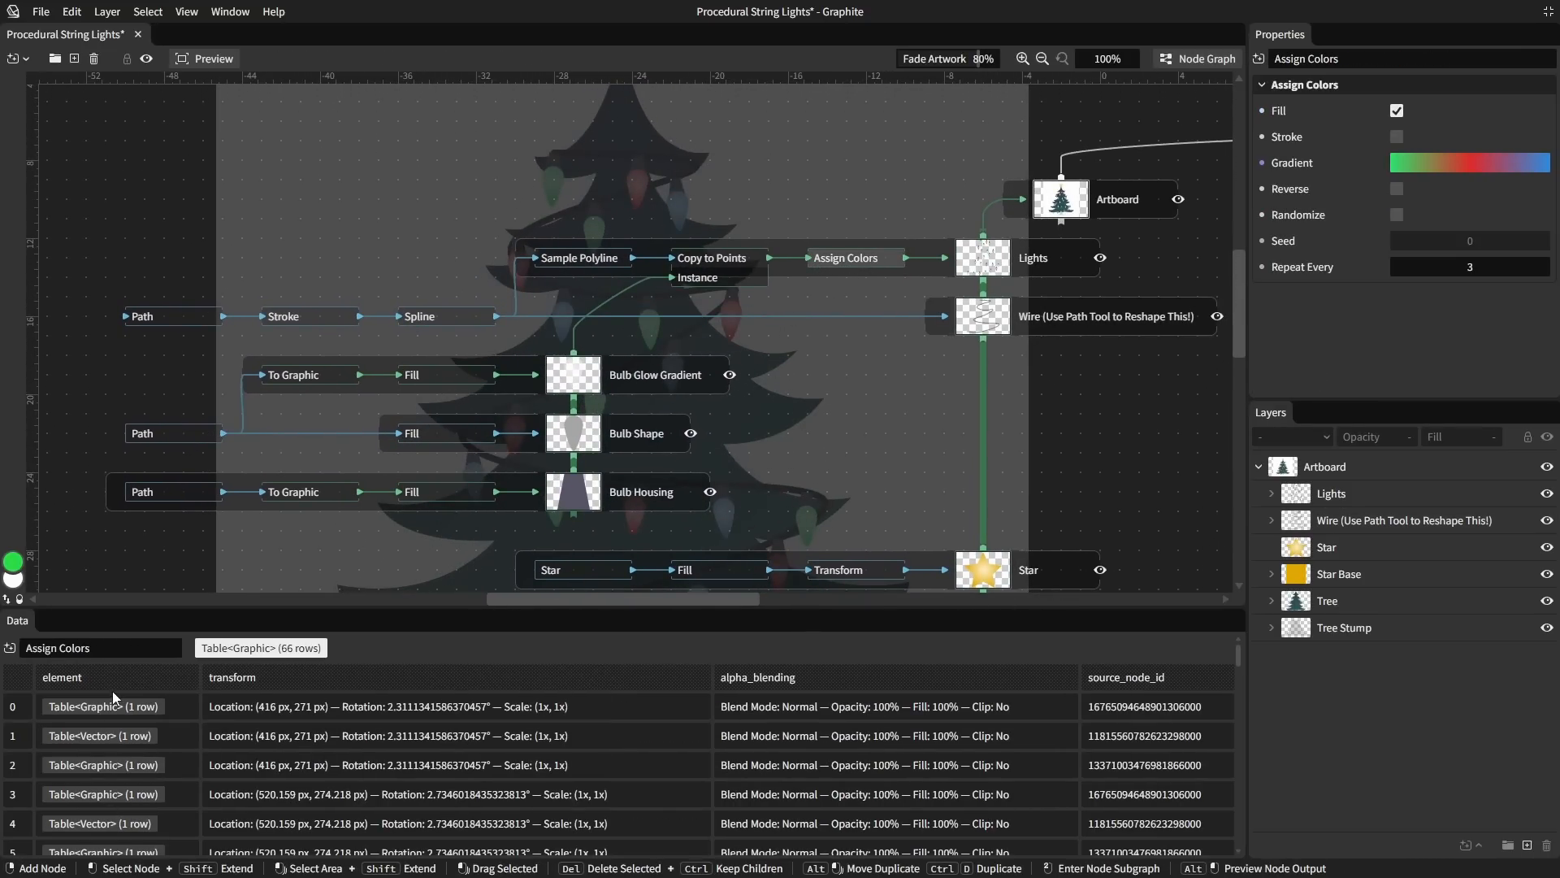
scroll(112, 705, "down", 10)
scroll(114, 712, "up", 10)
left_click(134, 736)
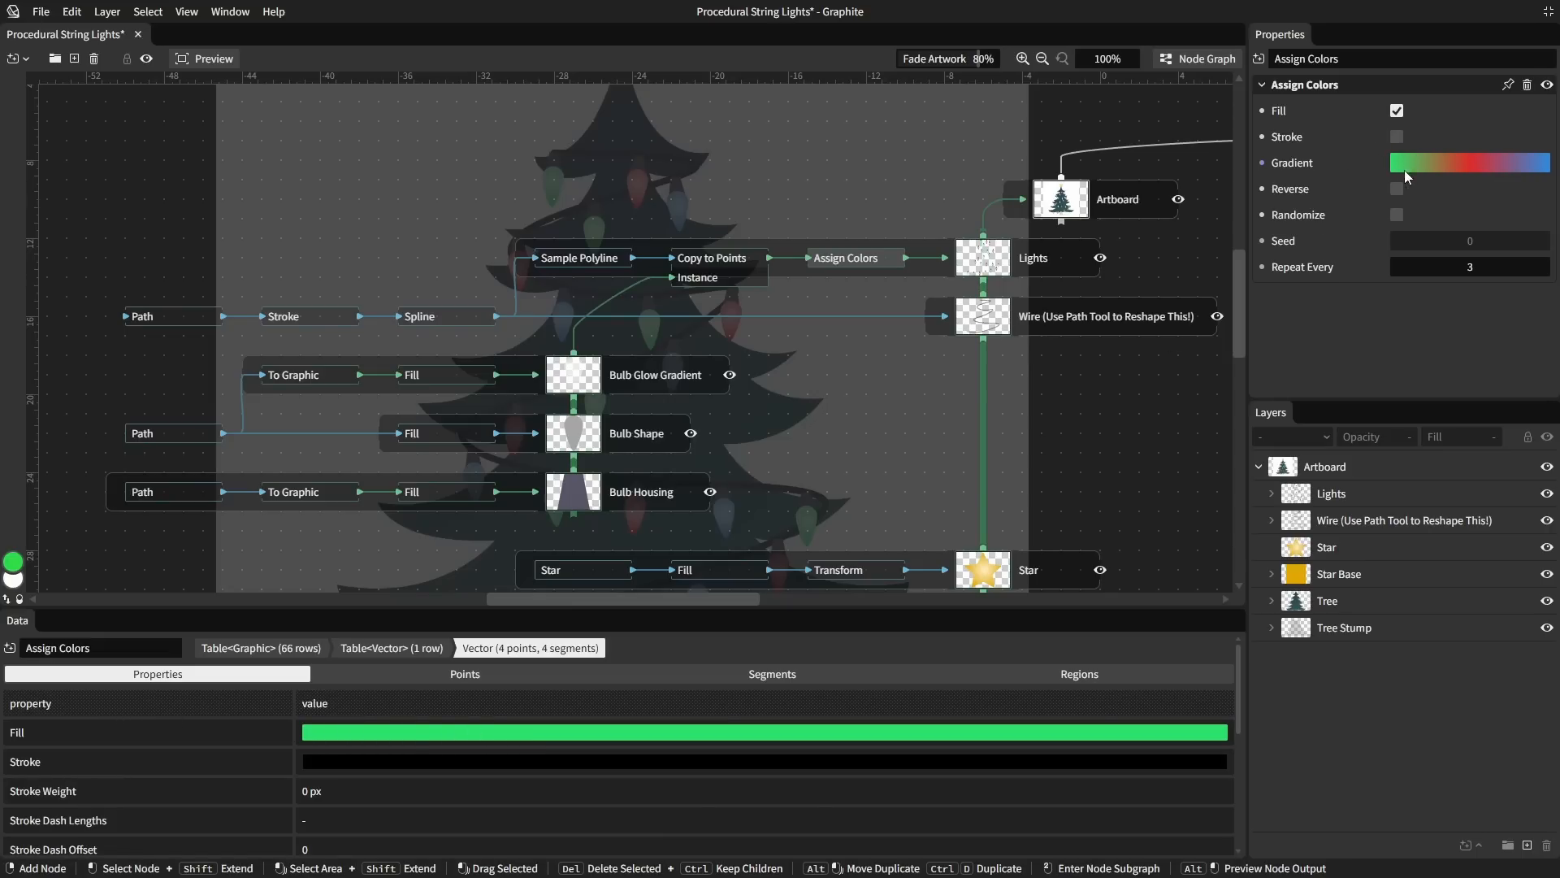
Return from the node graph to the canvas and paint a looping green brush stroke in the white area beside the tree.
left_click(773, 333)
scroll(774, 333, "down", 5)
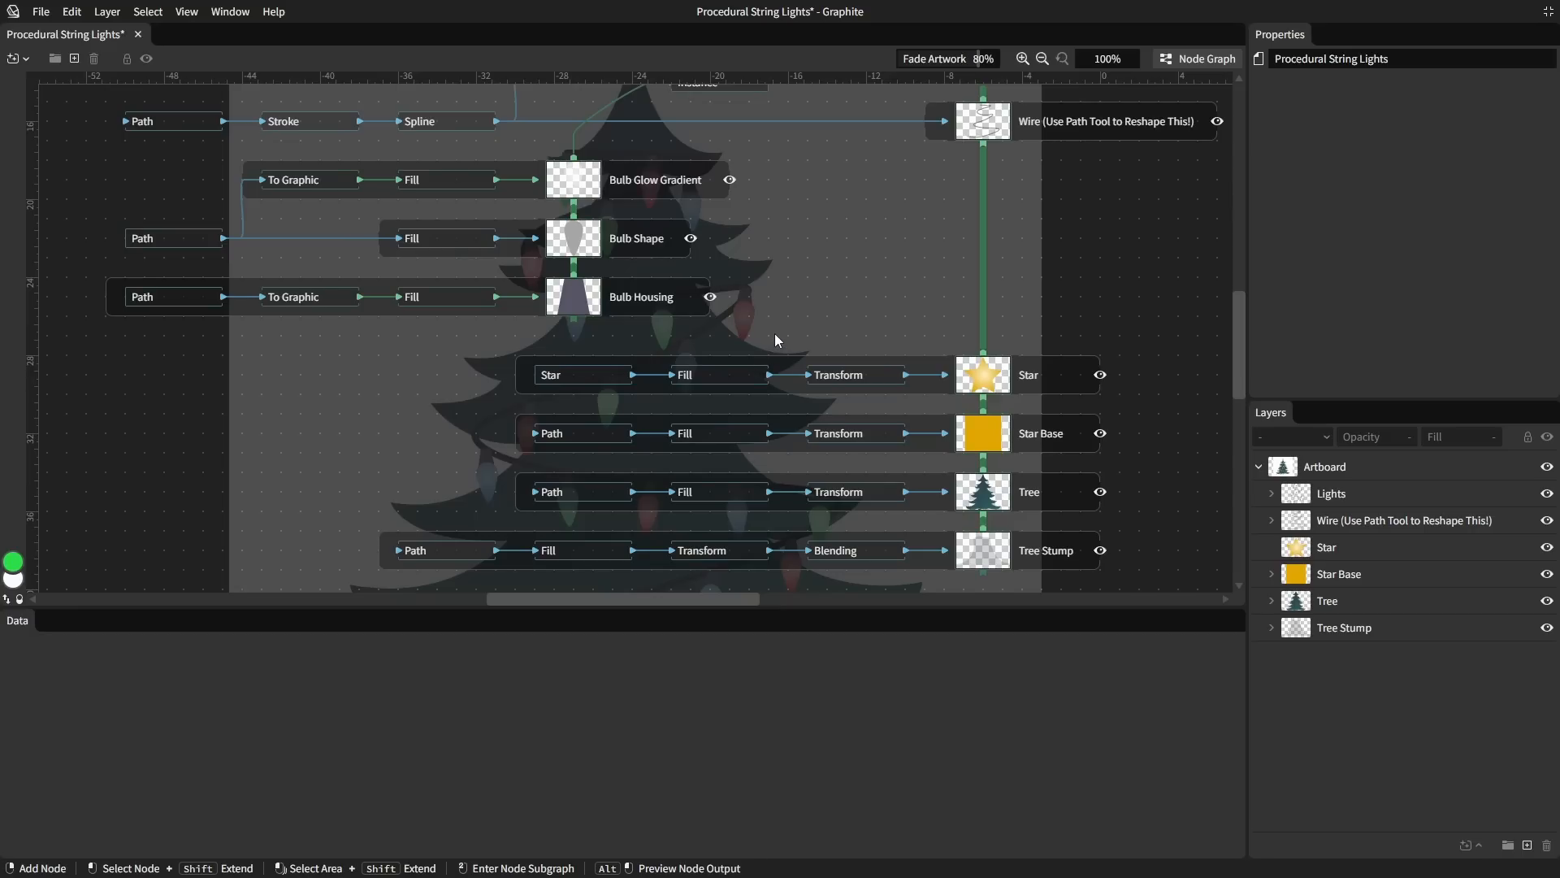
left_click(723, 378)
left_click(785, 289)
left_click(1198, 58)
key("b")
mouse_move(829, 227)
left_mouse_down()
mouse_move(870, 193)
mouse_move(863, 218)
mouse_move(896, 281)
mouse_move(932, 283)
mouse_move(899, 306)
mouse_move(932, 324)
left_mouse_up()
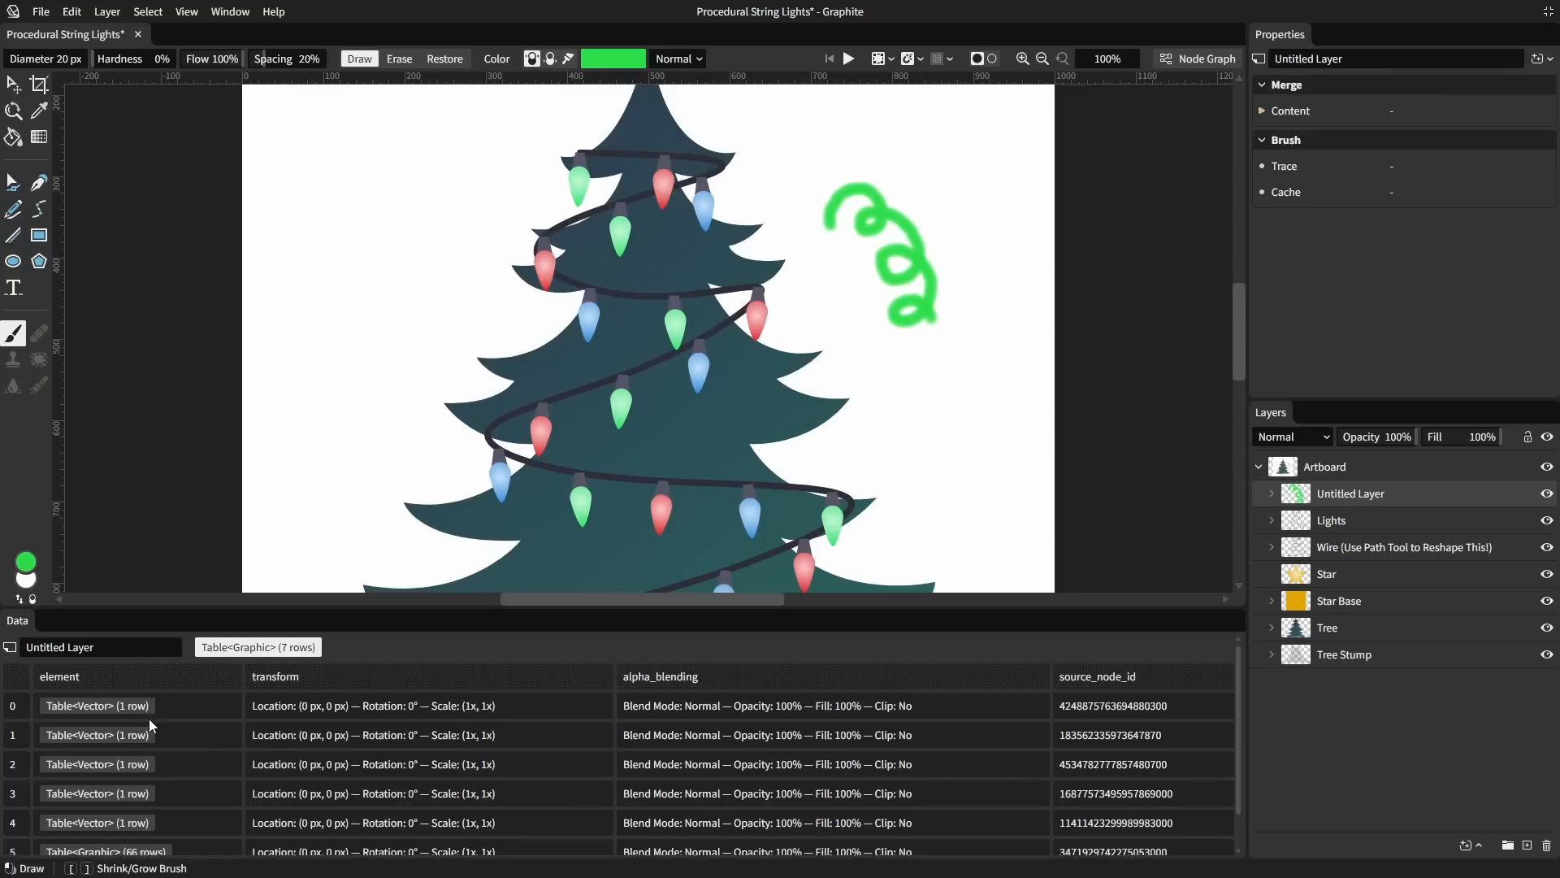
Open the brush layer's raster image in the data table and paint another green stroke extending the scribble.
scroll(149, 718, "down", 1)
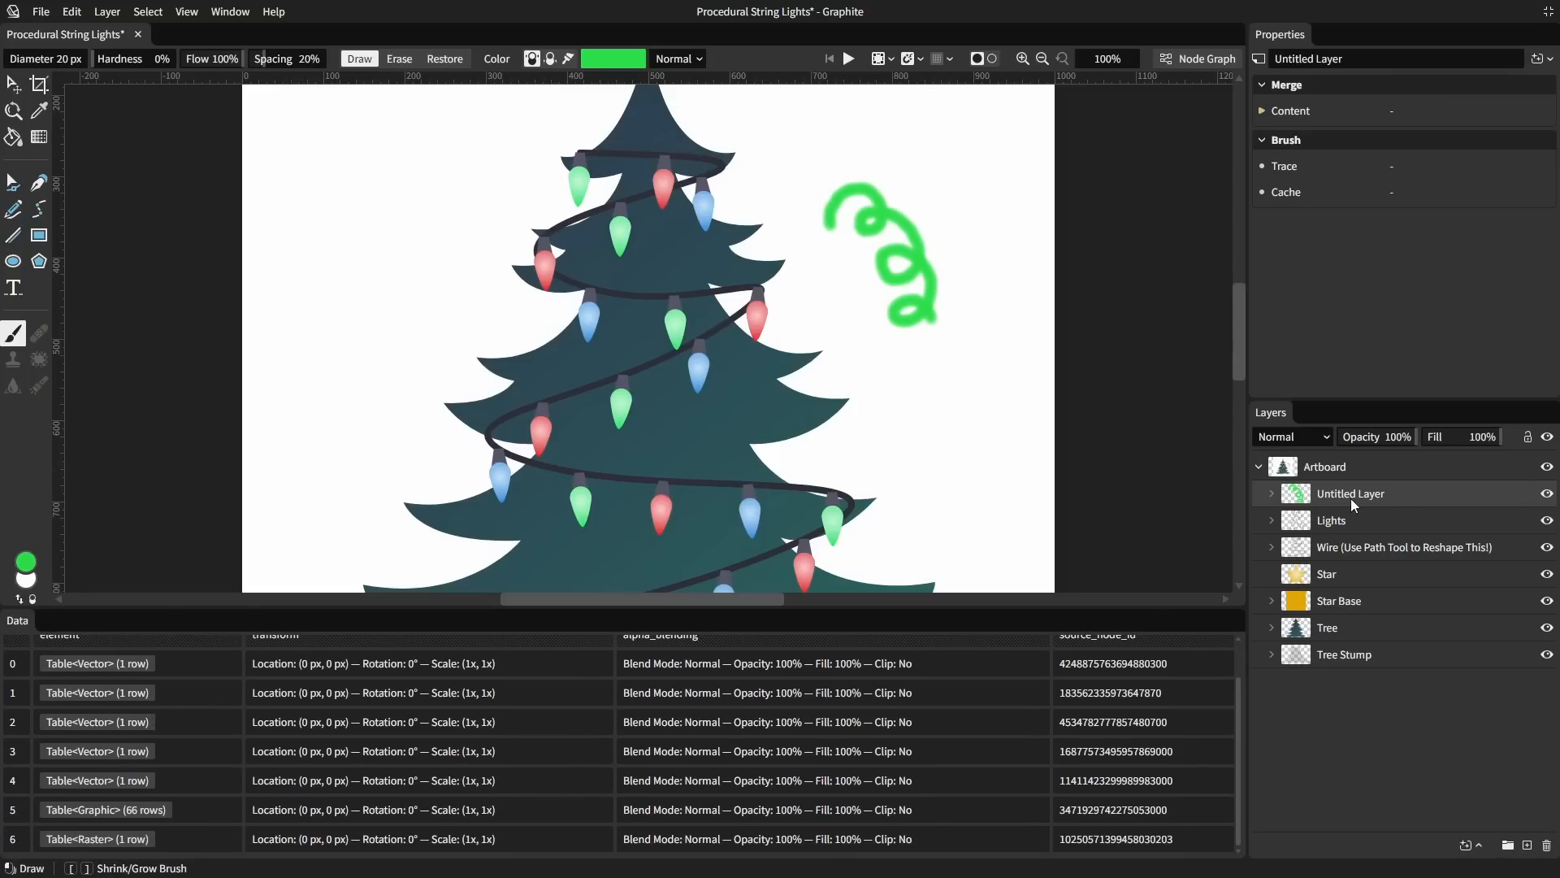
left_click(86, 842)
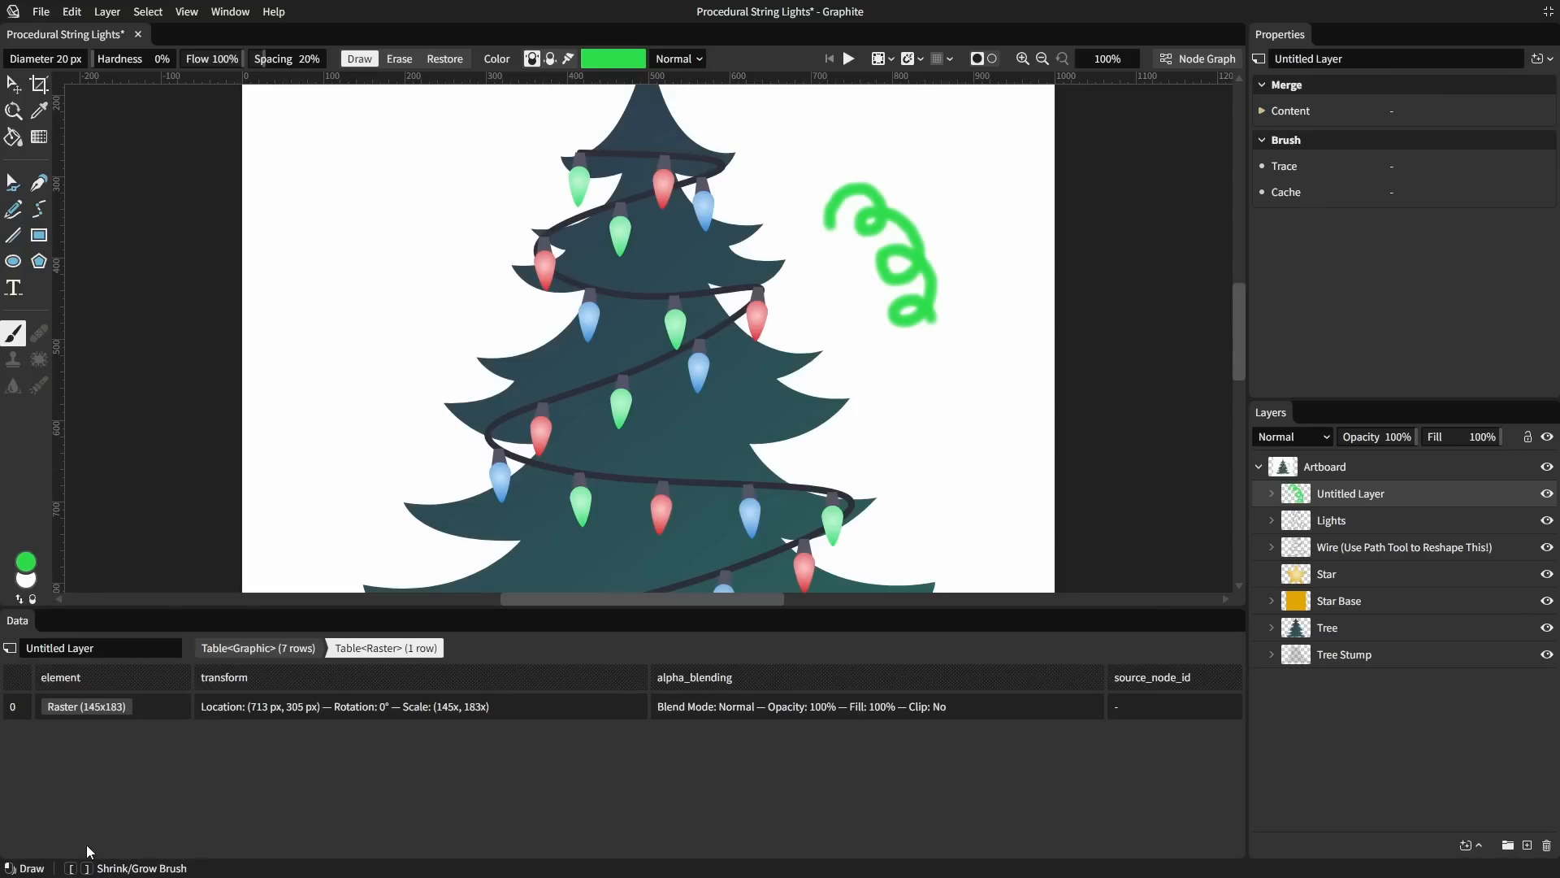
left_click(101, 710)
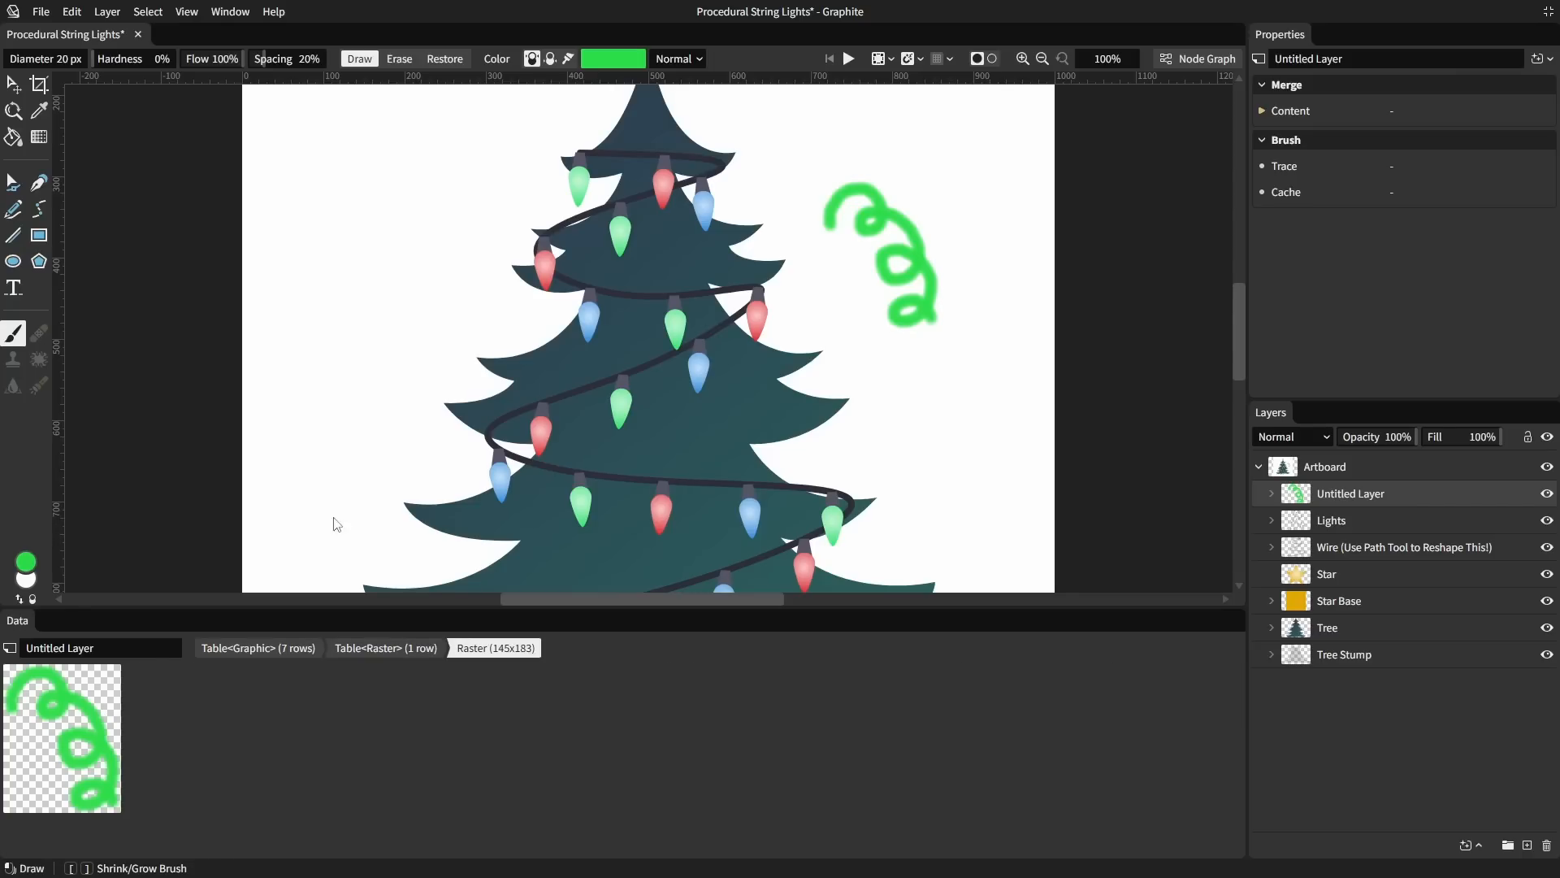
mouse_move(923, 311)
left_mouse_down()
mouse_move(970, 331)
mouse_move(982, 320)
mouse_move(1012, 243)
mouse_move(992, 208)
mouse_move(1005, 197)
mouse_move(969, 237)
mouse_move(991, 256)
mouse_move(1083, 238)
mouse_move(1089, 211)
mouse_move(1037, 300)
left_mouse_up()
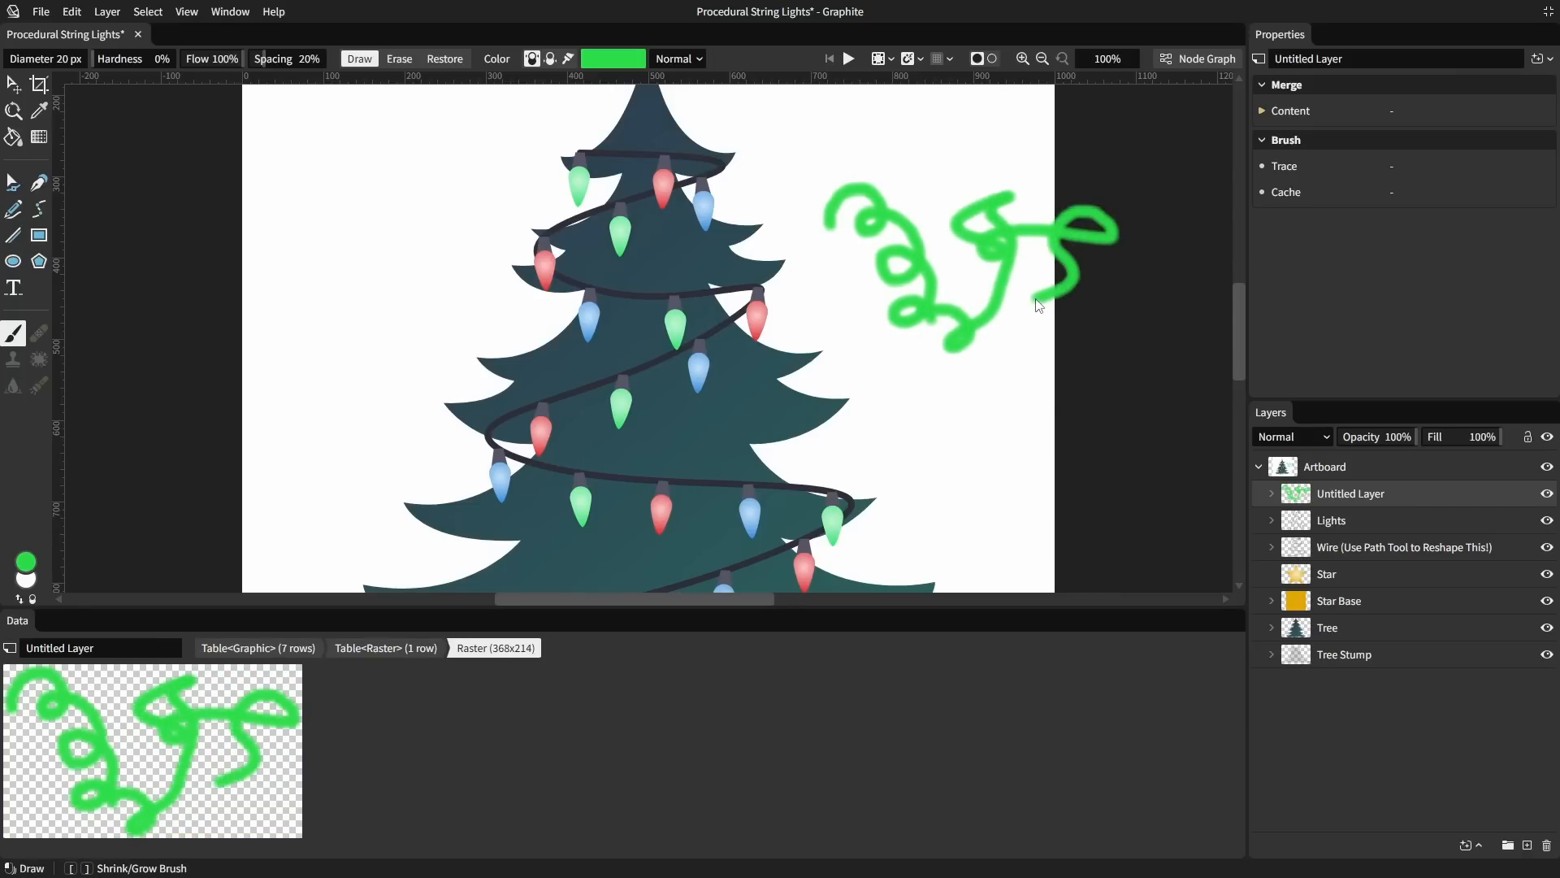
Add a new layer above the brush layer and give it a Color Value node.
left_click(1527, 845)
left_click(1536, 59)
type("color")
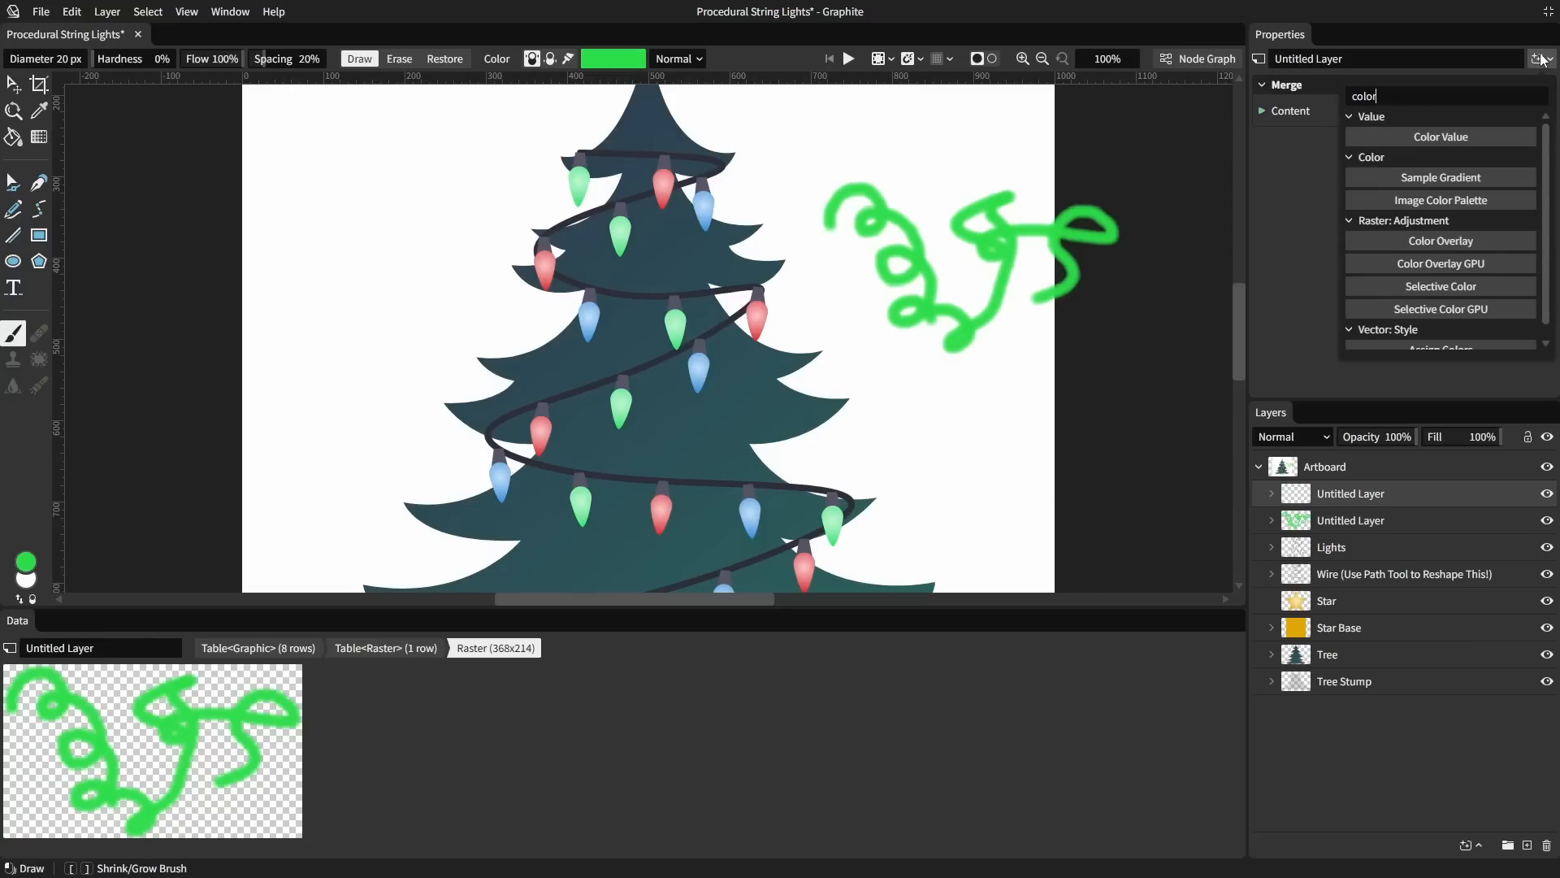
left_click(1441, 136)
Inspect the new layer's color table starting from the top-level graphic table.
left_click(243, 648)
scroll(130, 797, "down", 2)
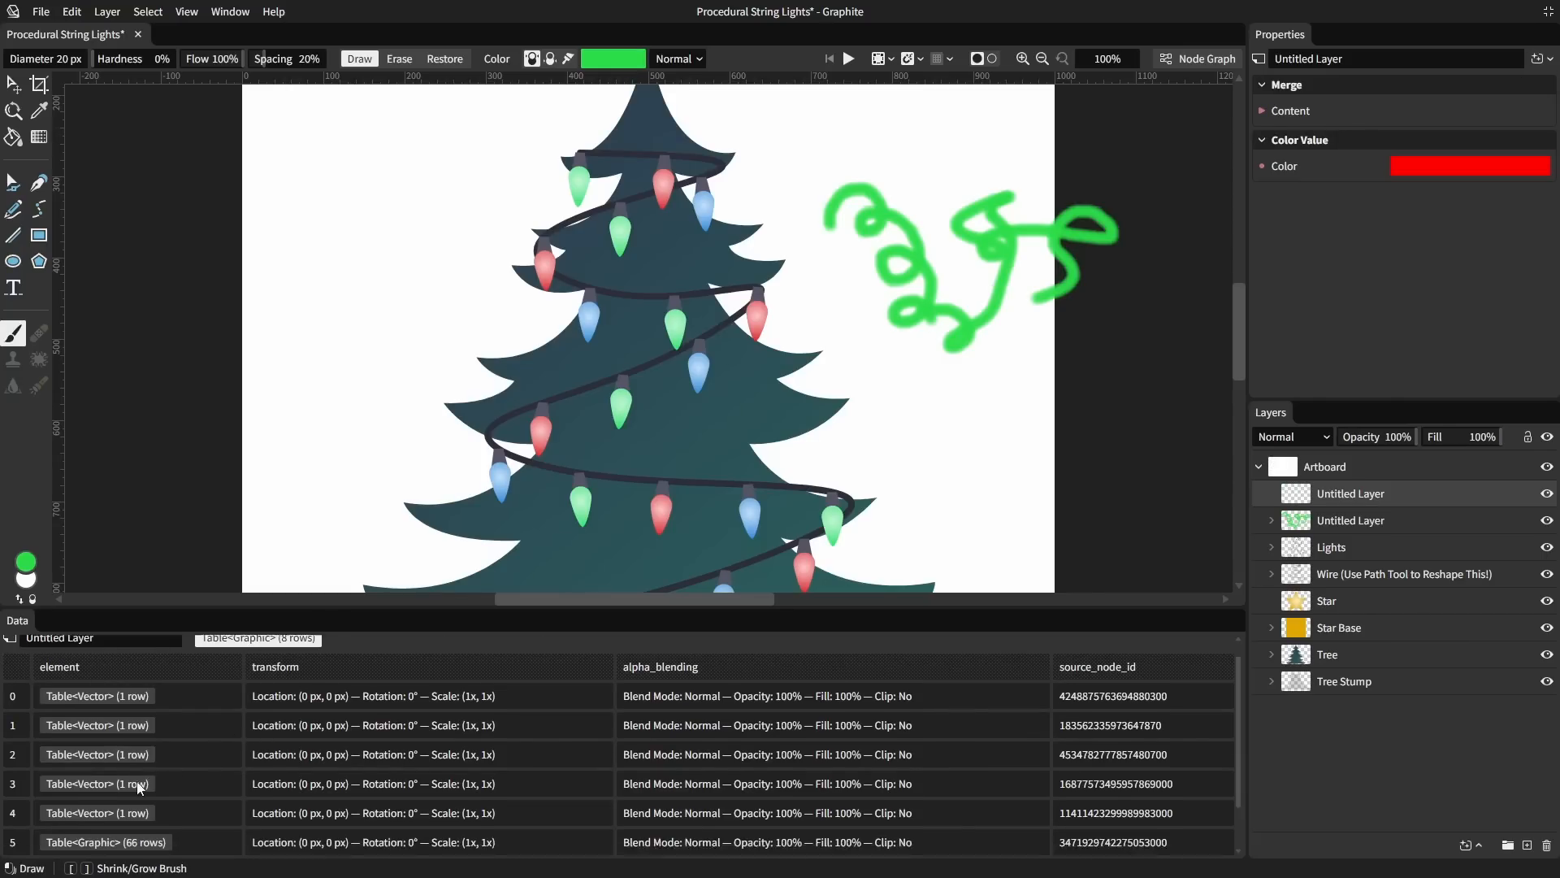
left_click(115, 837)
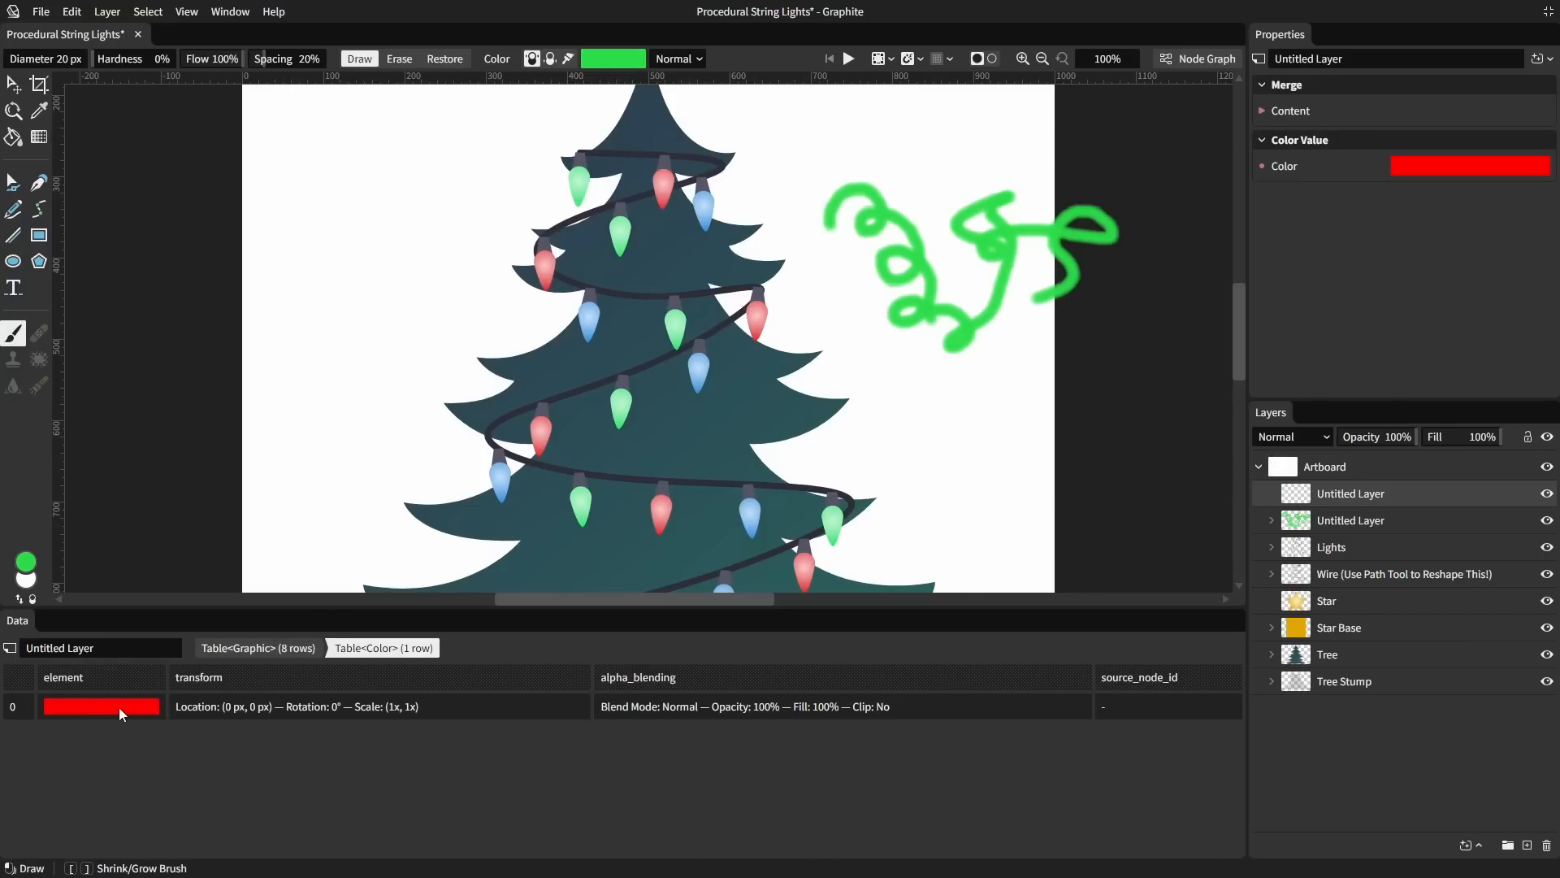
Recolor the Color Value node to #7e3131, and vary its hue and brightness.
left_click(1475, 169)
left_click(1241, 297)
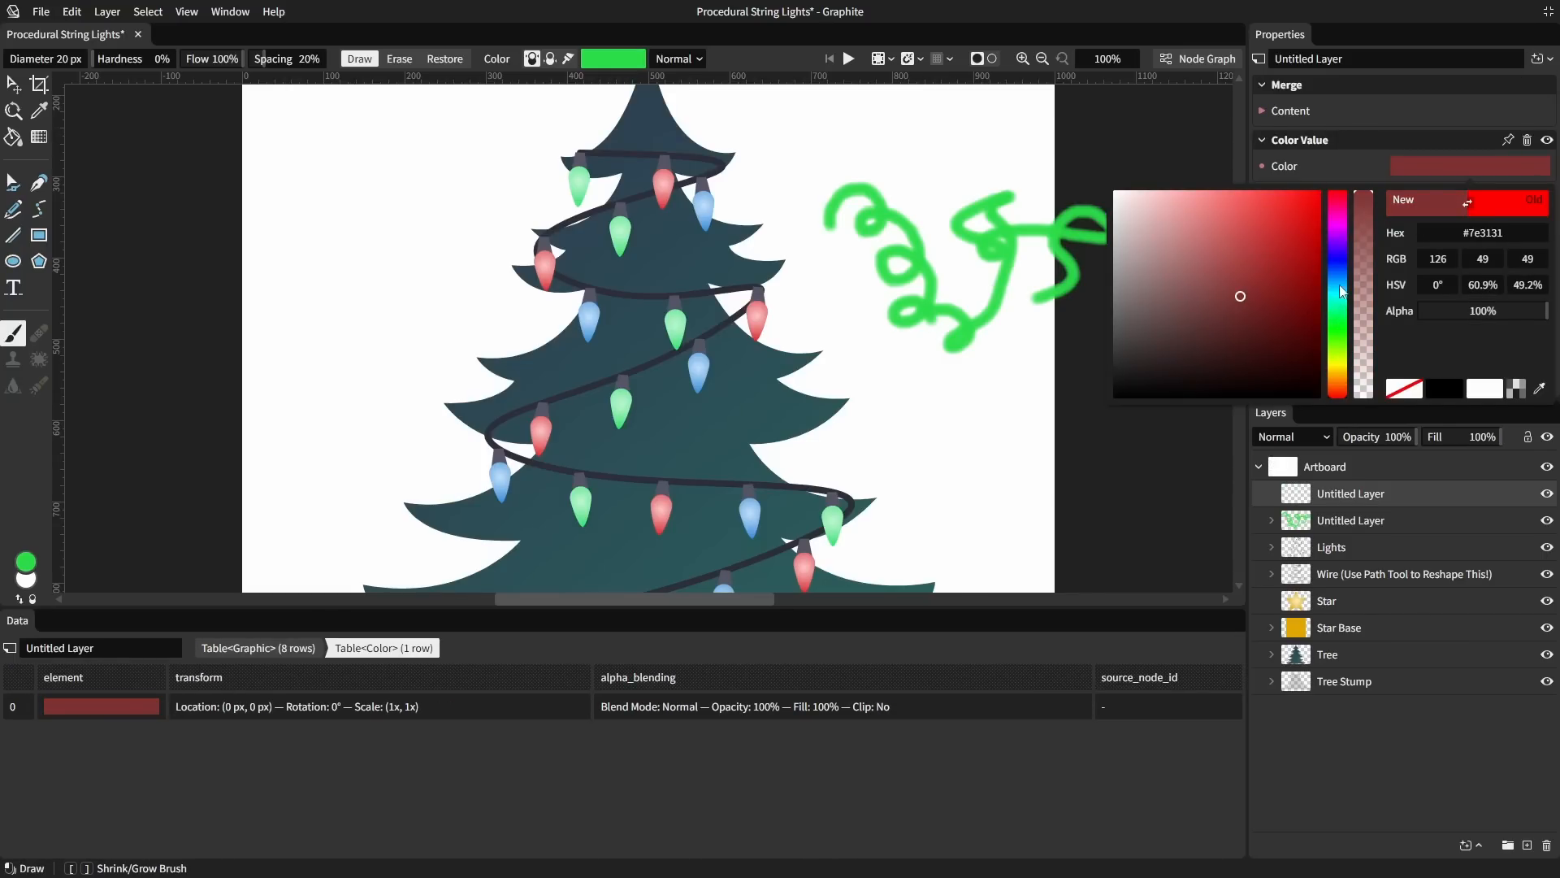
left_click_drag(1339, 287, 1337, 248)
left_click_drag(1246, 307, 1249, 221)
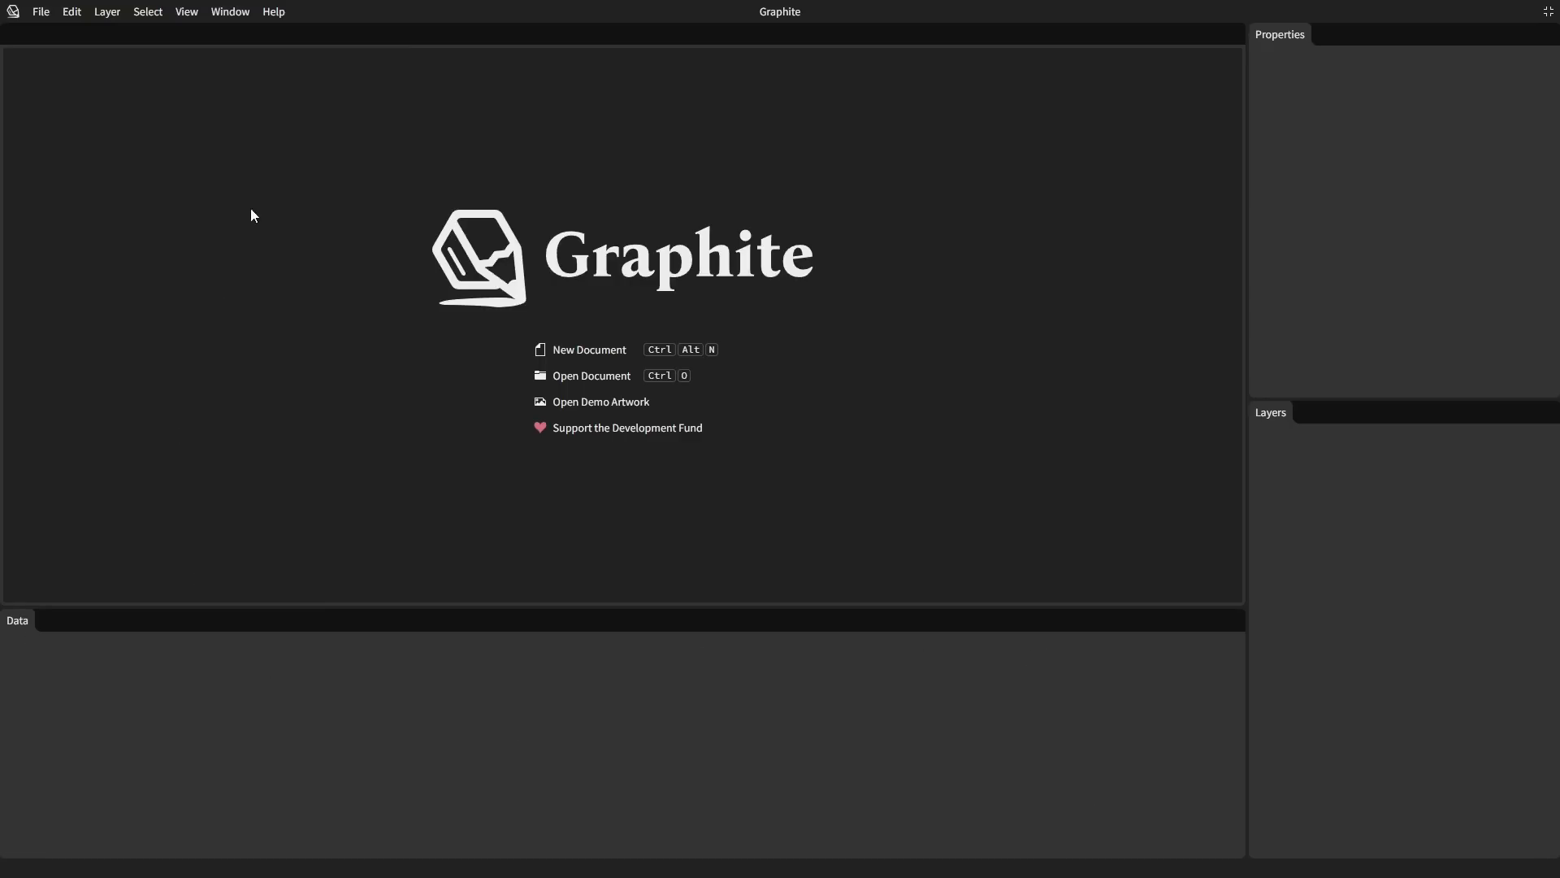
Hide the Data, Properties and Layers panels.
left_click(246, 9)
left_click(243, 73)
left_click(239, 12)
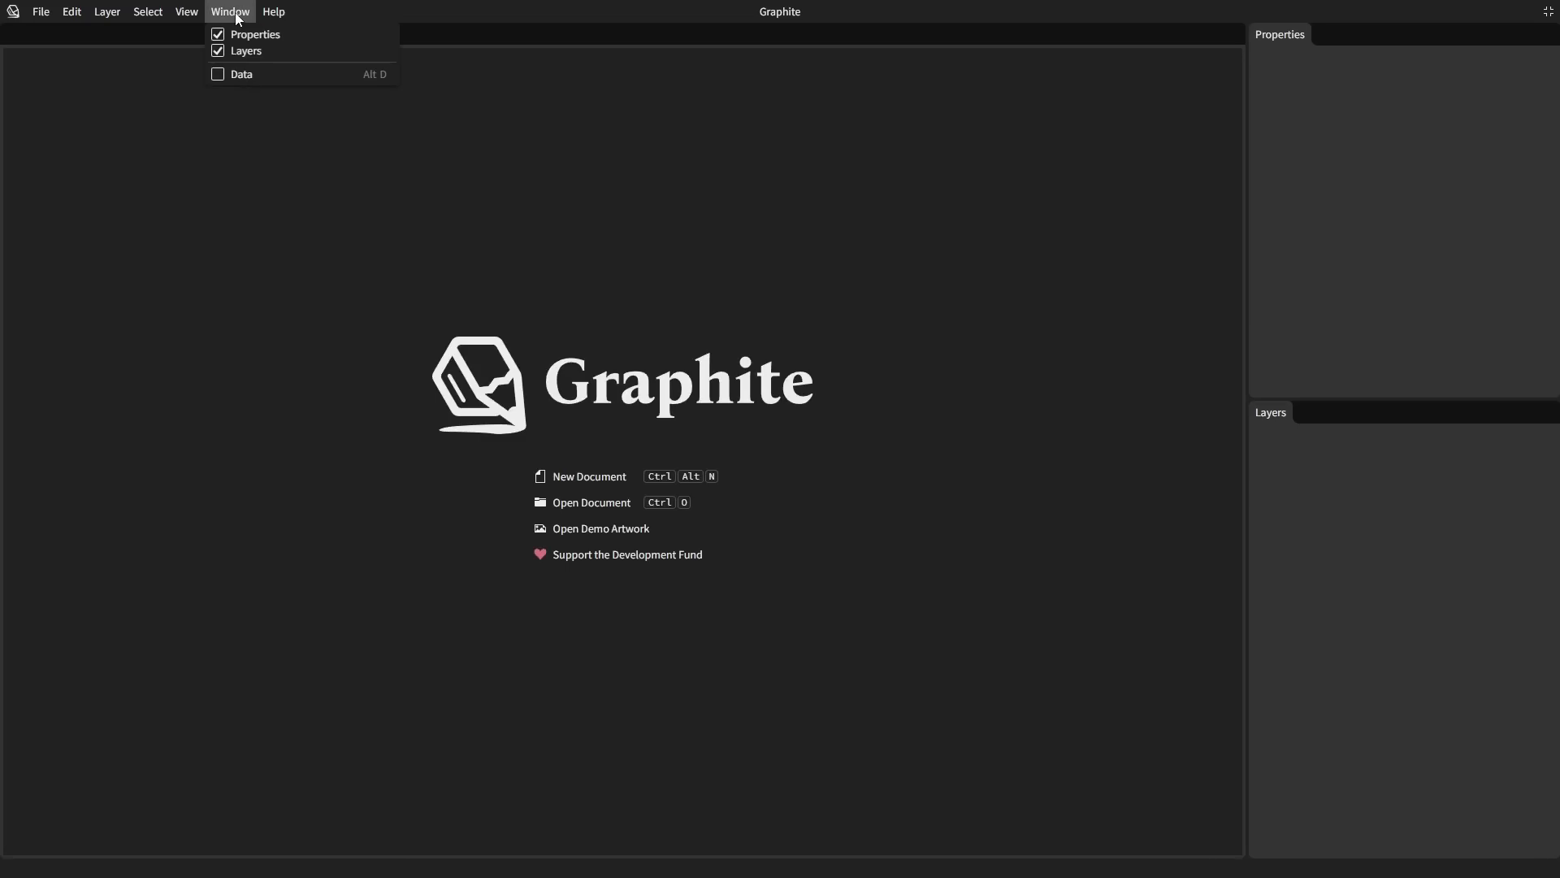
left_click(244, 35)
left_click(236, 13)
left_click(248, 51)
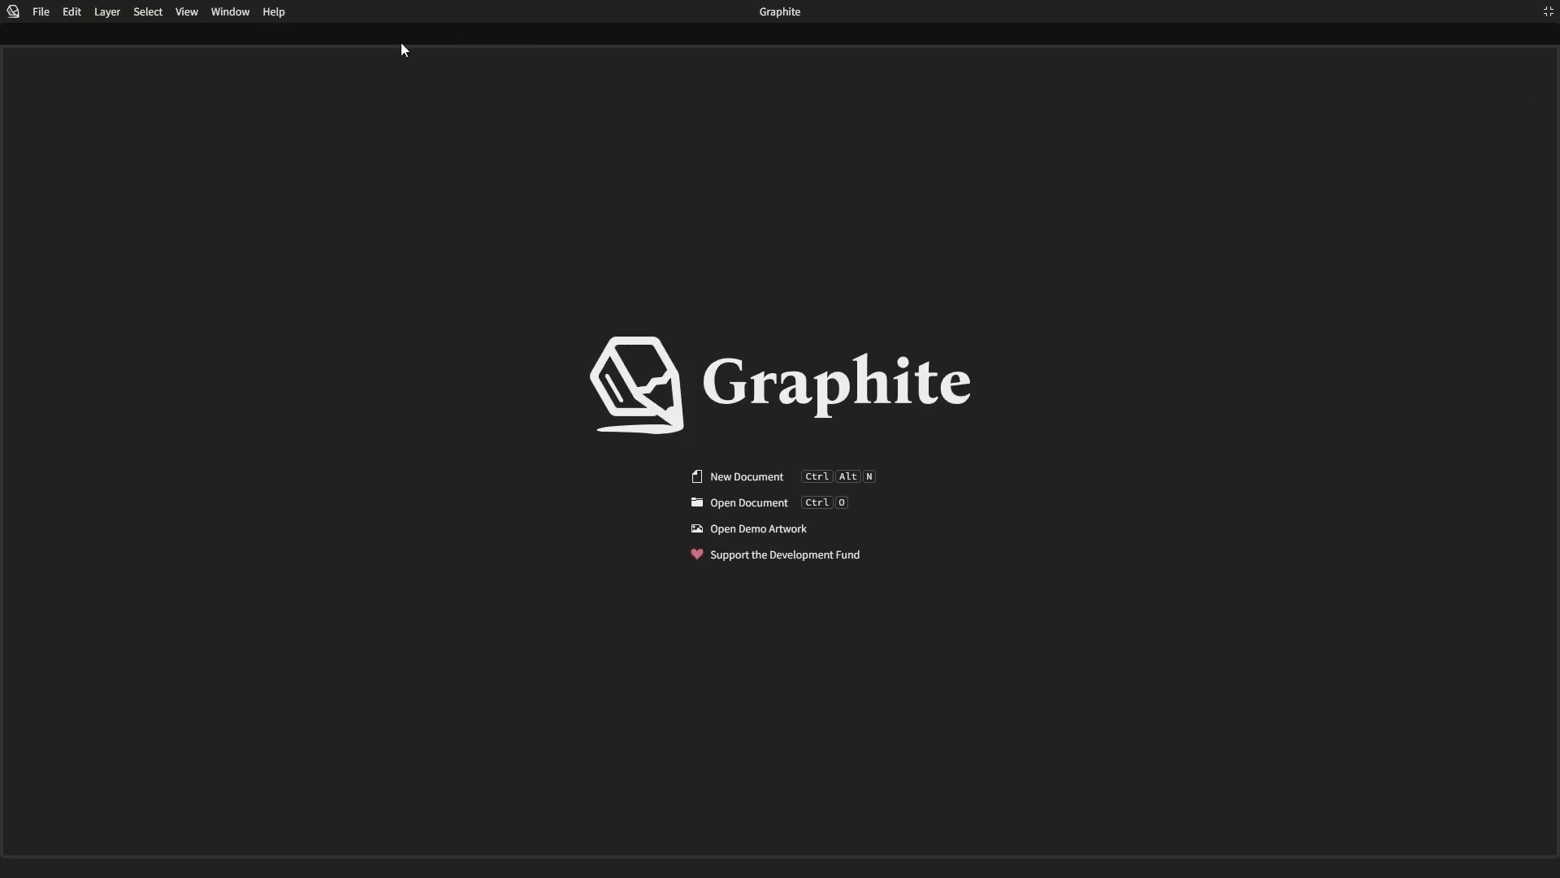
Show the Properties and Layers panels again.
left_click(230, 11)
left_click(251, 36)
left_click(232, 12)
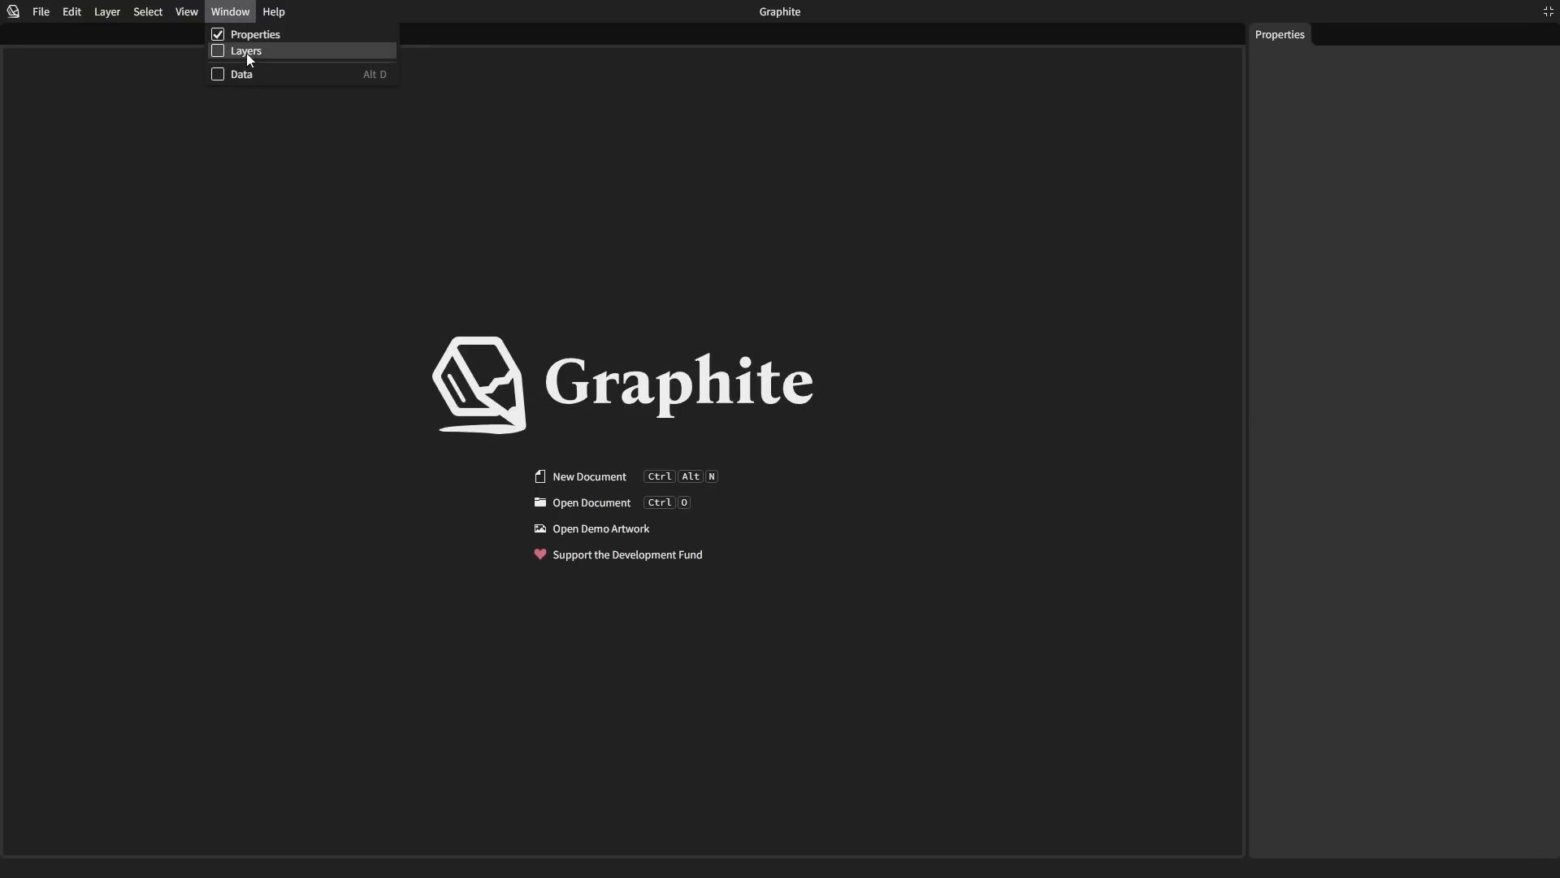
left_click(247, 52)
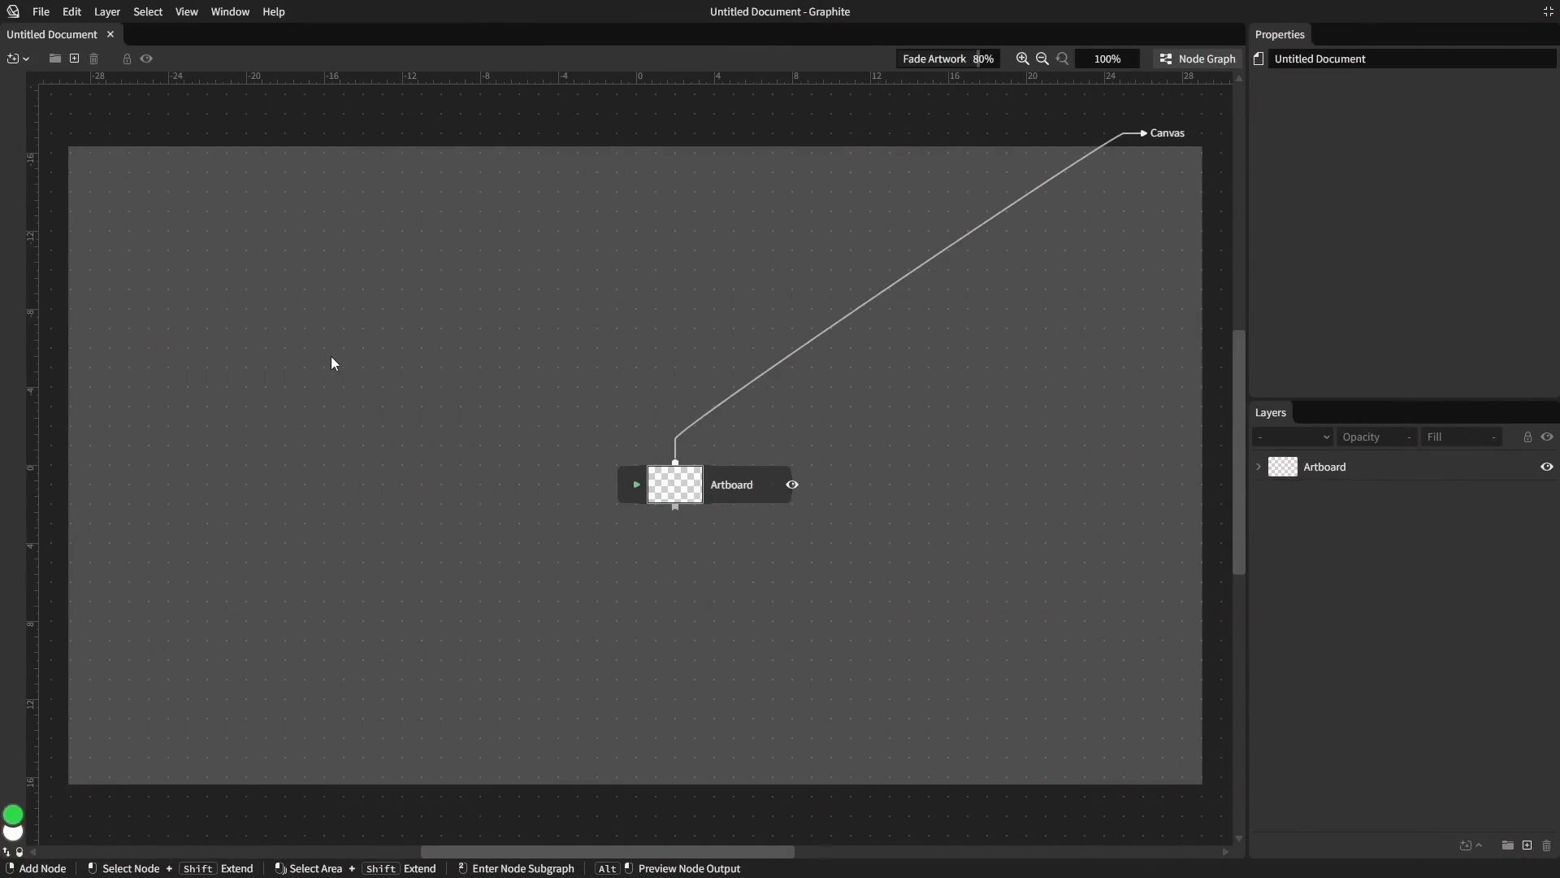
Browse the node catalog's categories in the new document's graph, expanding General, Value and Math: Arithmetic.
right_click(329, 356)
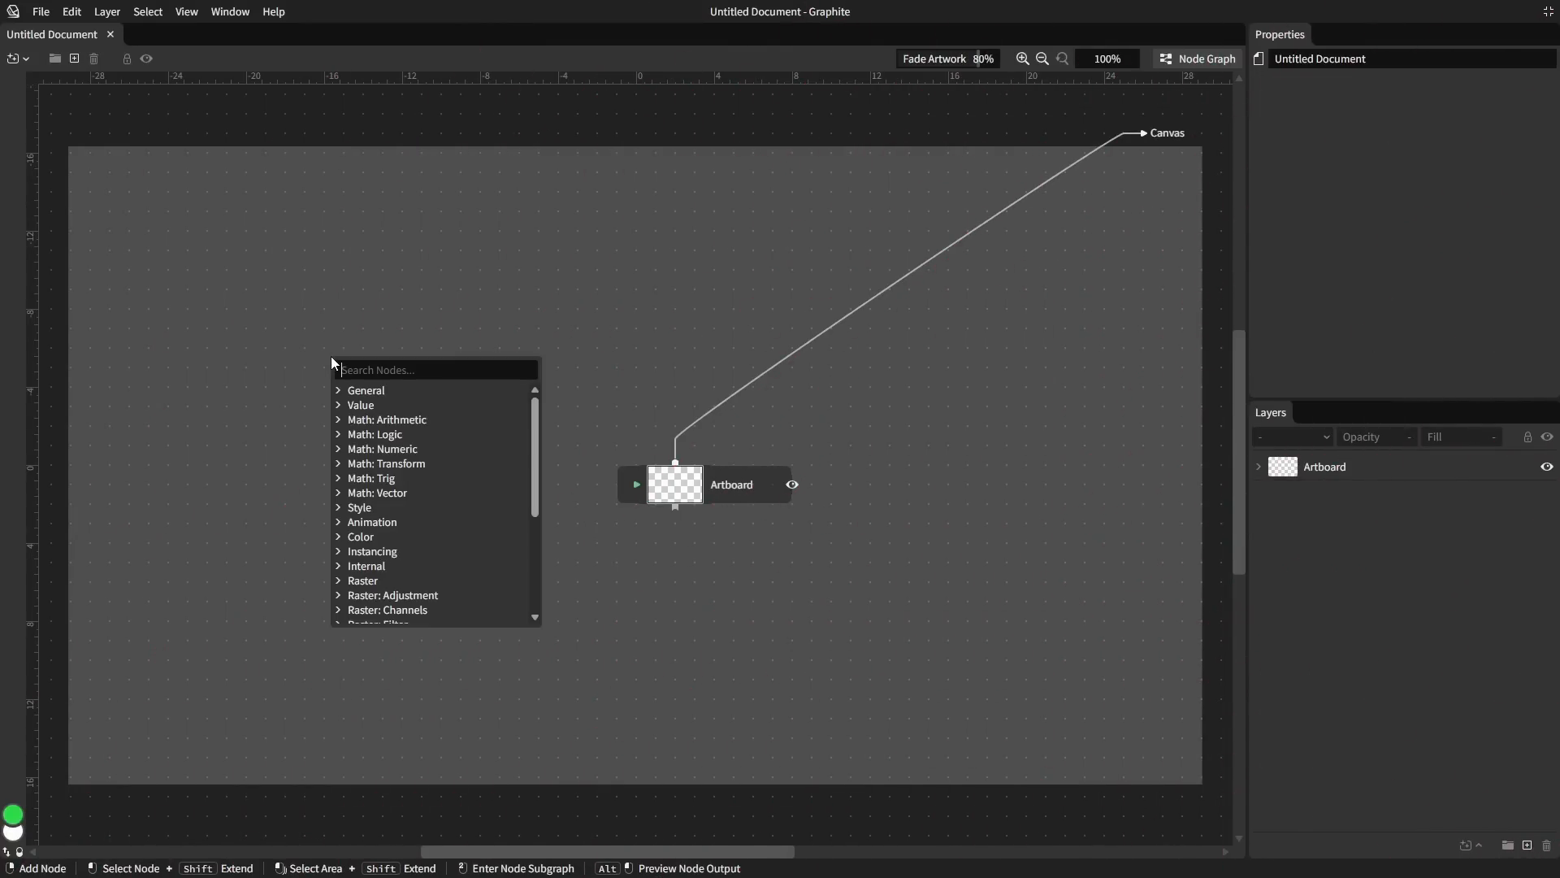
scroll(386, 416, "down", 5)
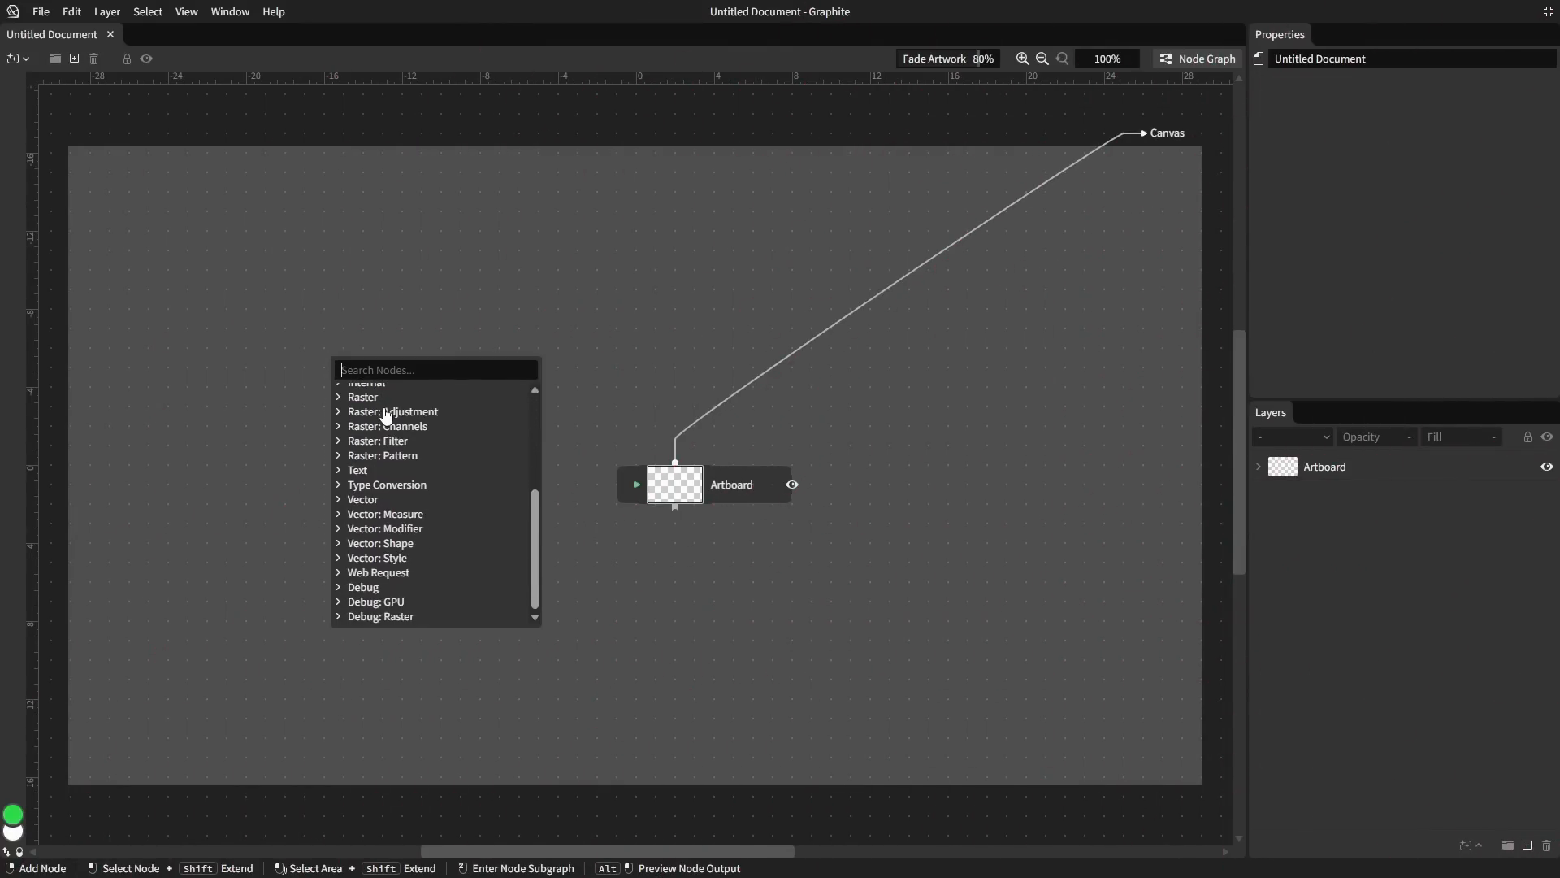
scroll(387, 416, "up", 5)
left_click(368, 400)
scroll(373, 401, "down", 3)
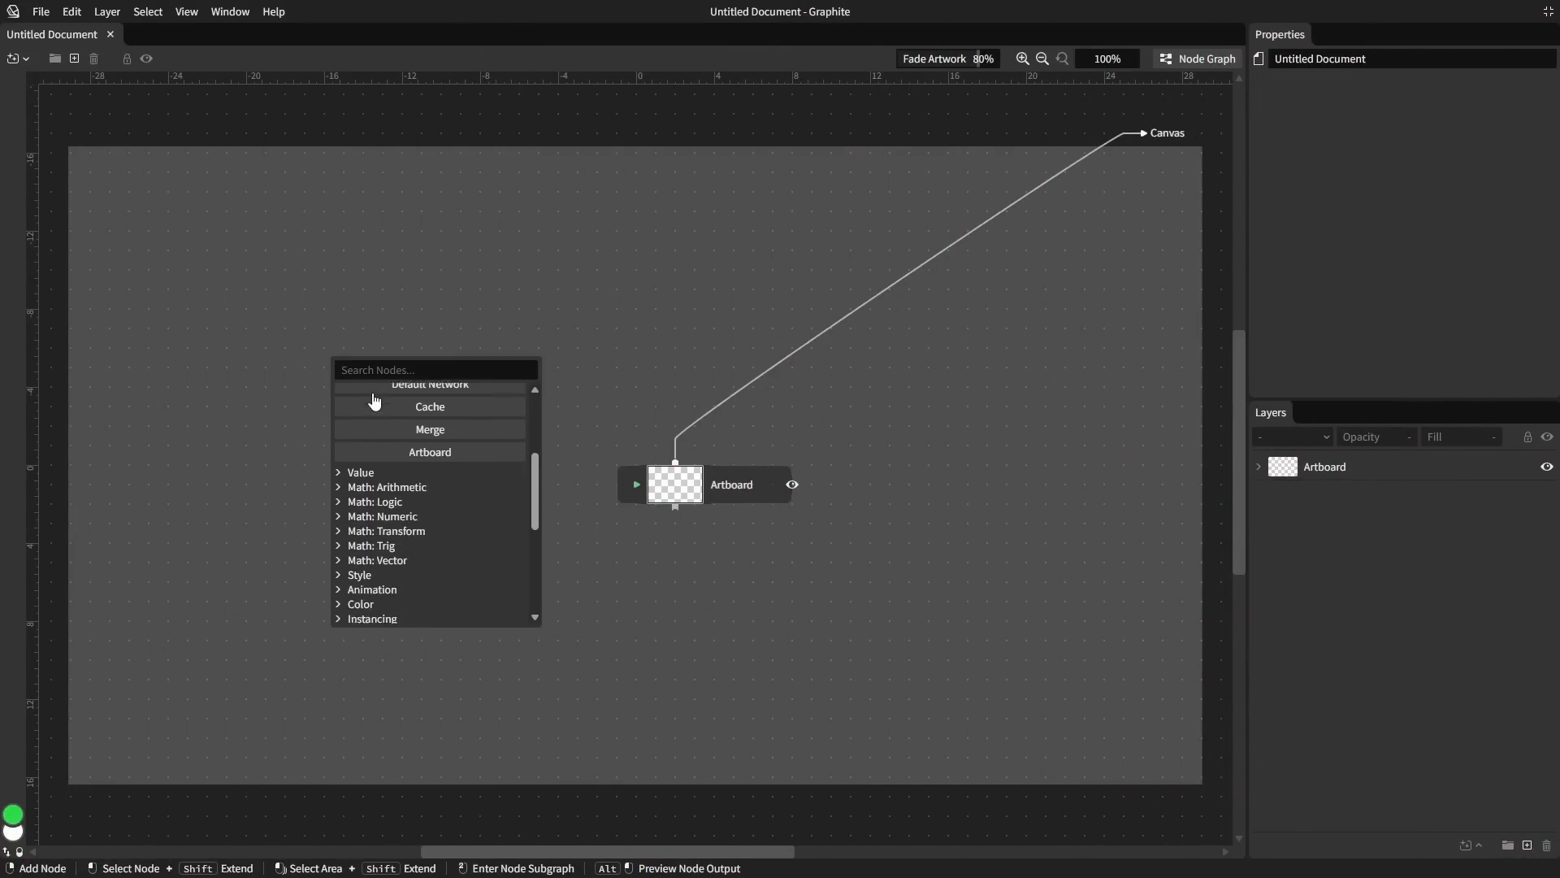
scroll(374, 399, "down", 2)
left_click(368, 405)
scroll(372, 417, "down", 3)
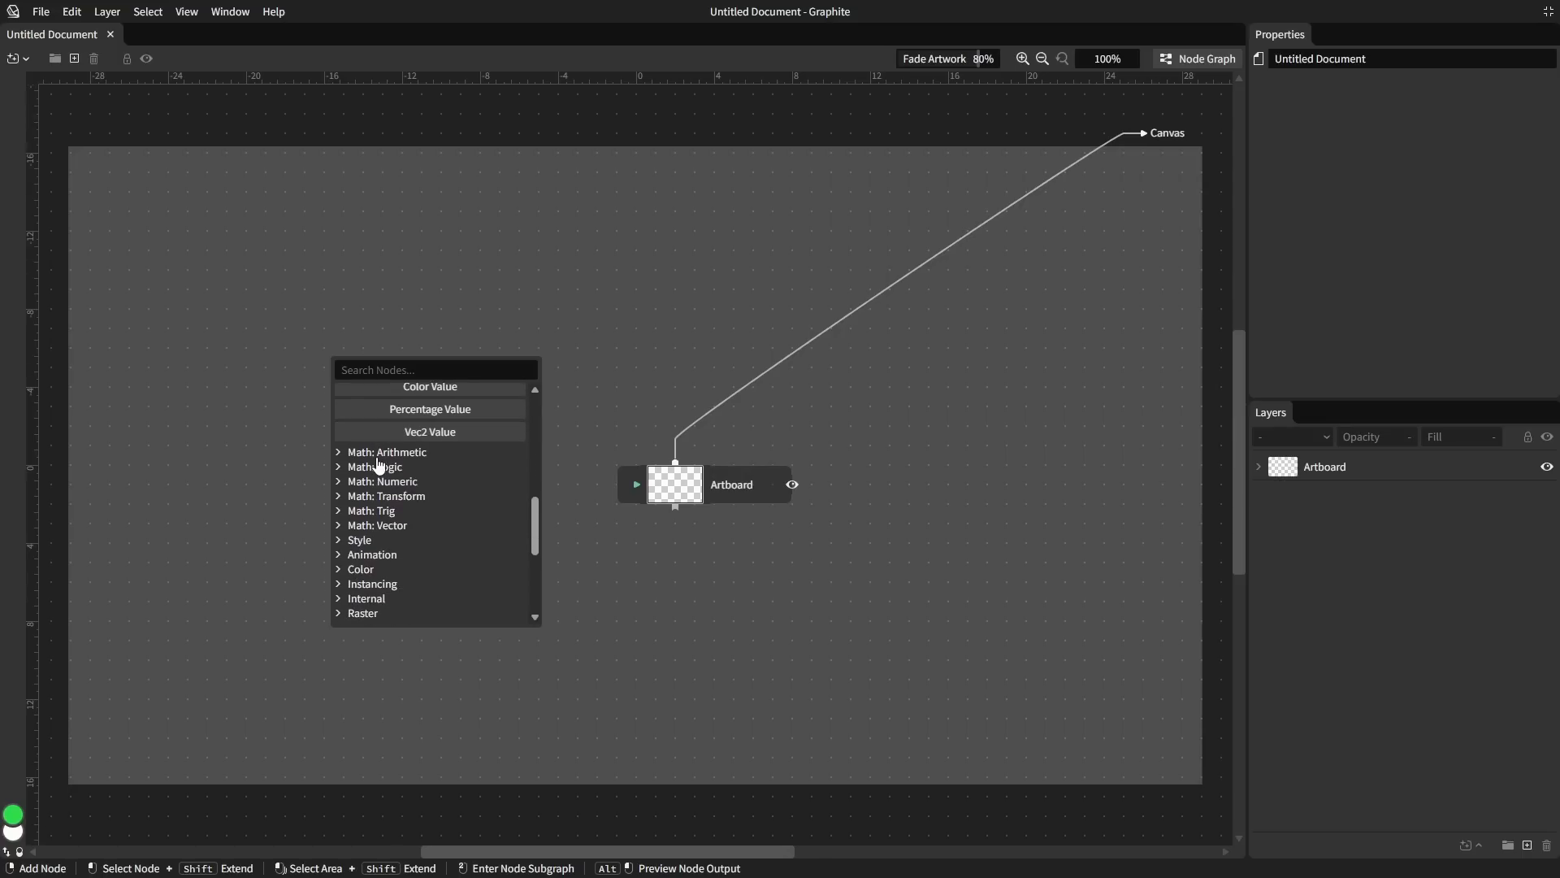
left_click(377, 457)
scroll(378, 455, "down", 3)
left_click(376, 433)
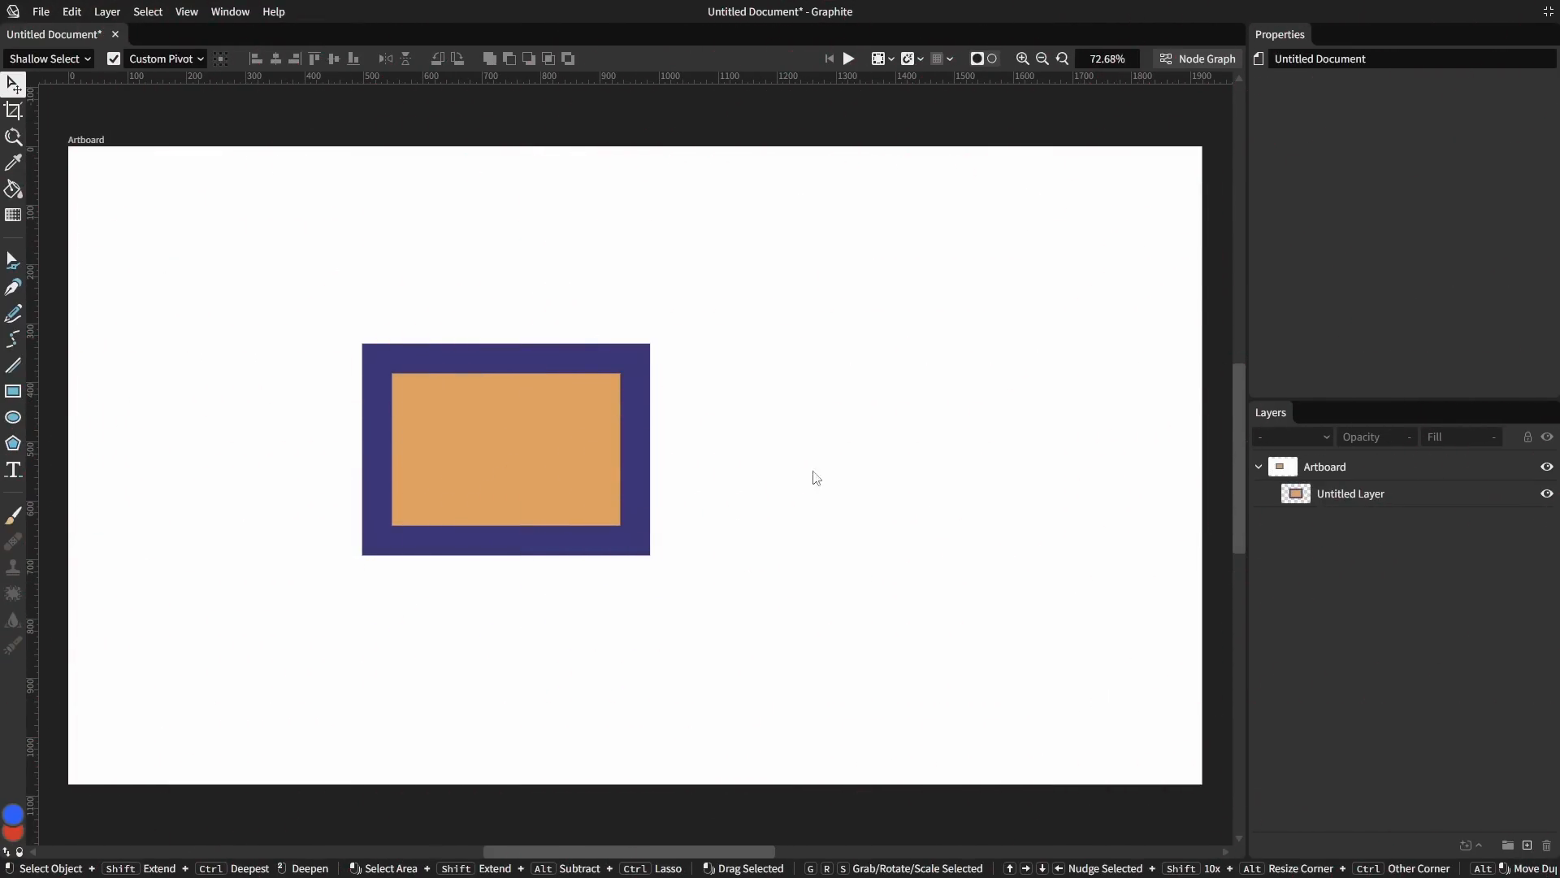
Add a Bevel node to the orange rectangle's layer and set its distance to 132.5.
left_click(599, 465)
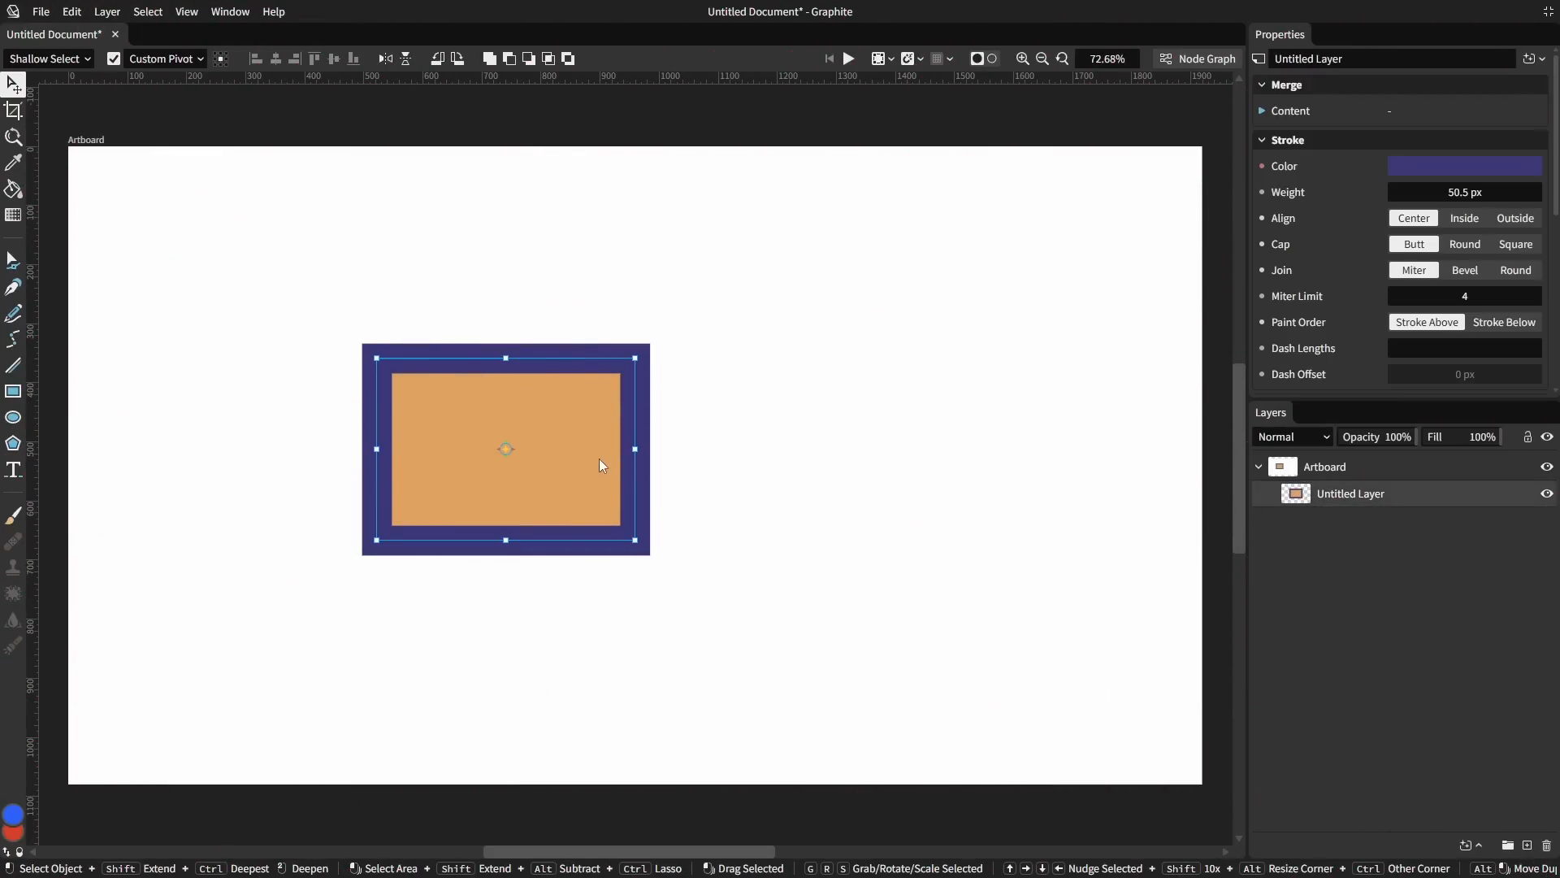
left_click(1476, 845)
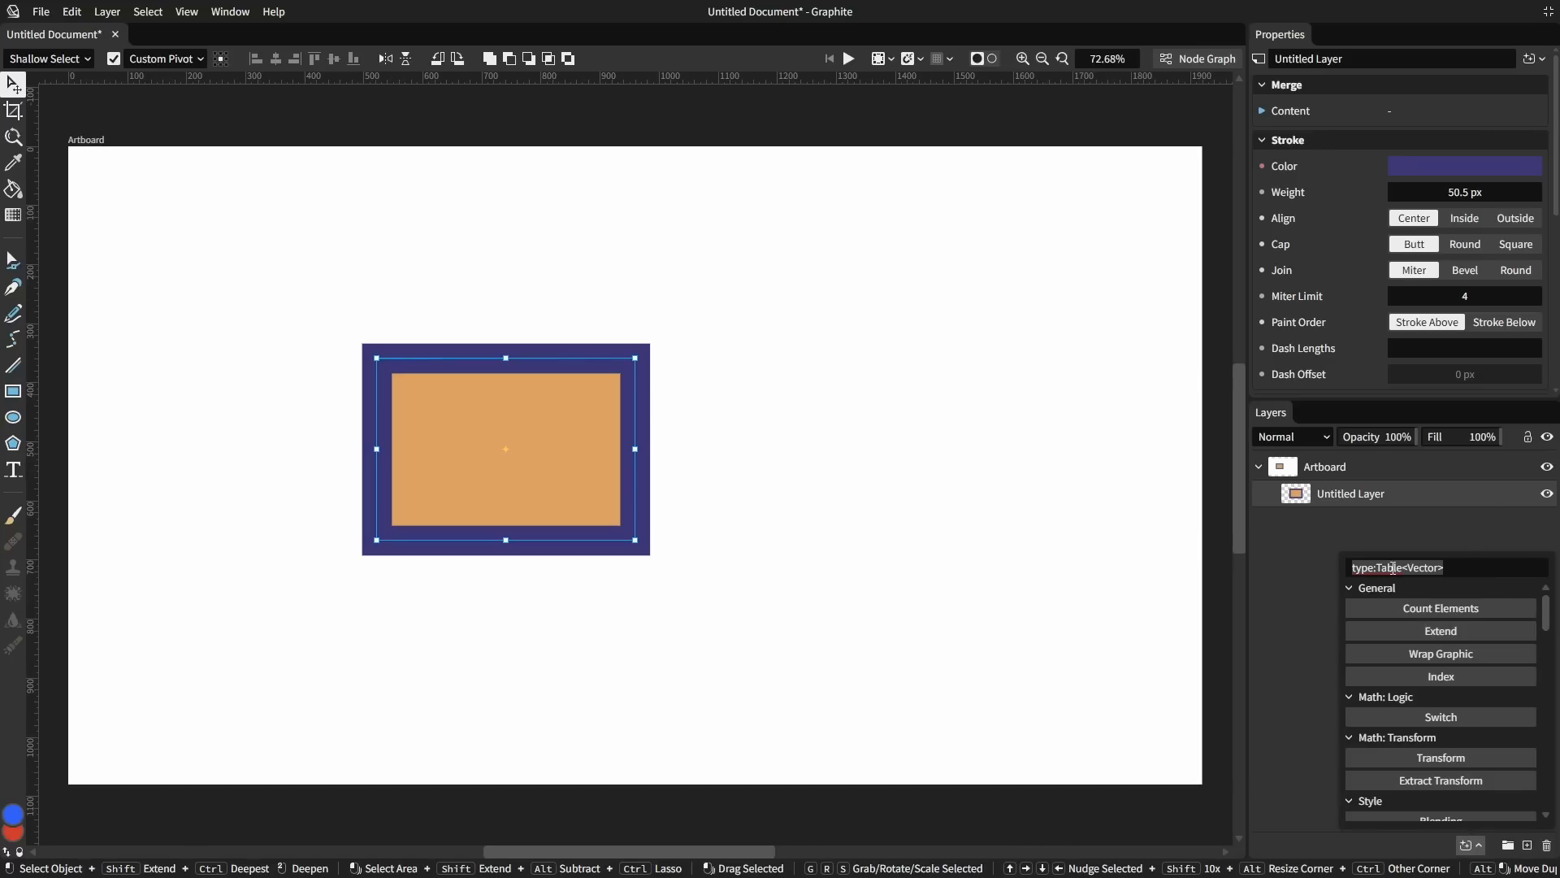
scroll(1440, 628, "down", 4)
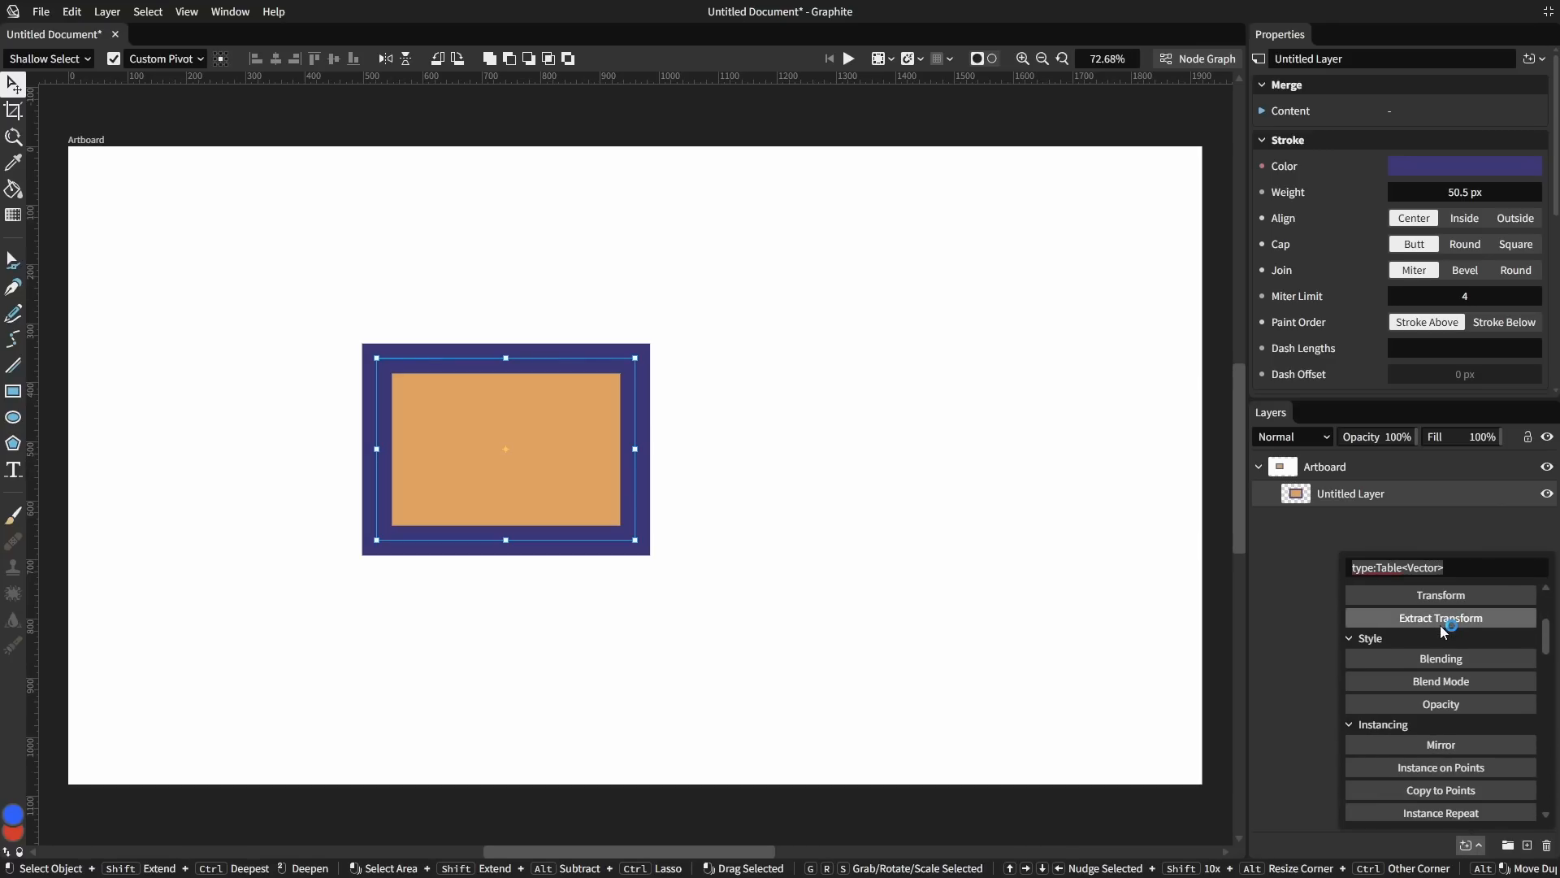
scroll(1441, 631, "down", 3)
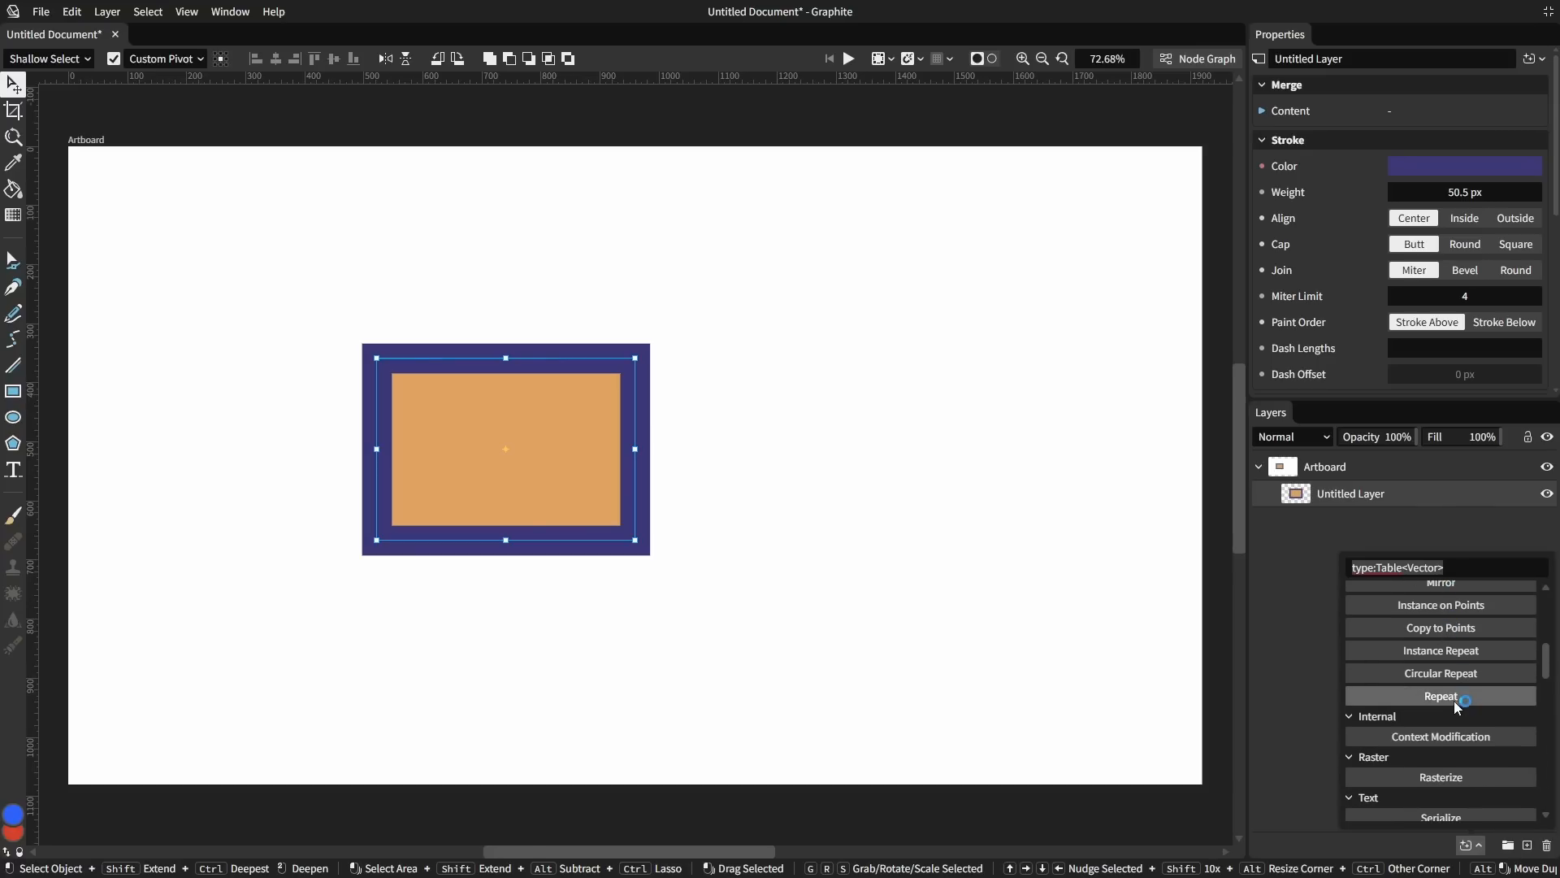
scroll(1456, 710, "down", 3)
left_click(1454, 713)
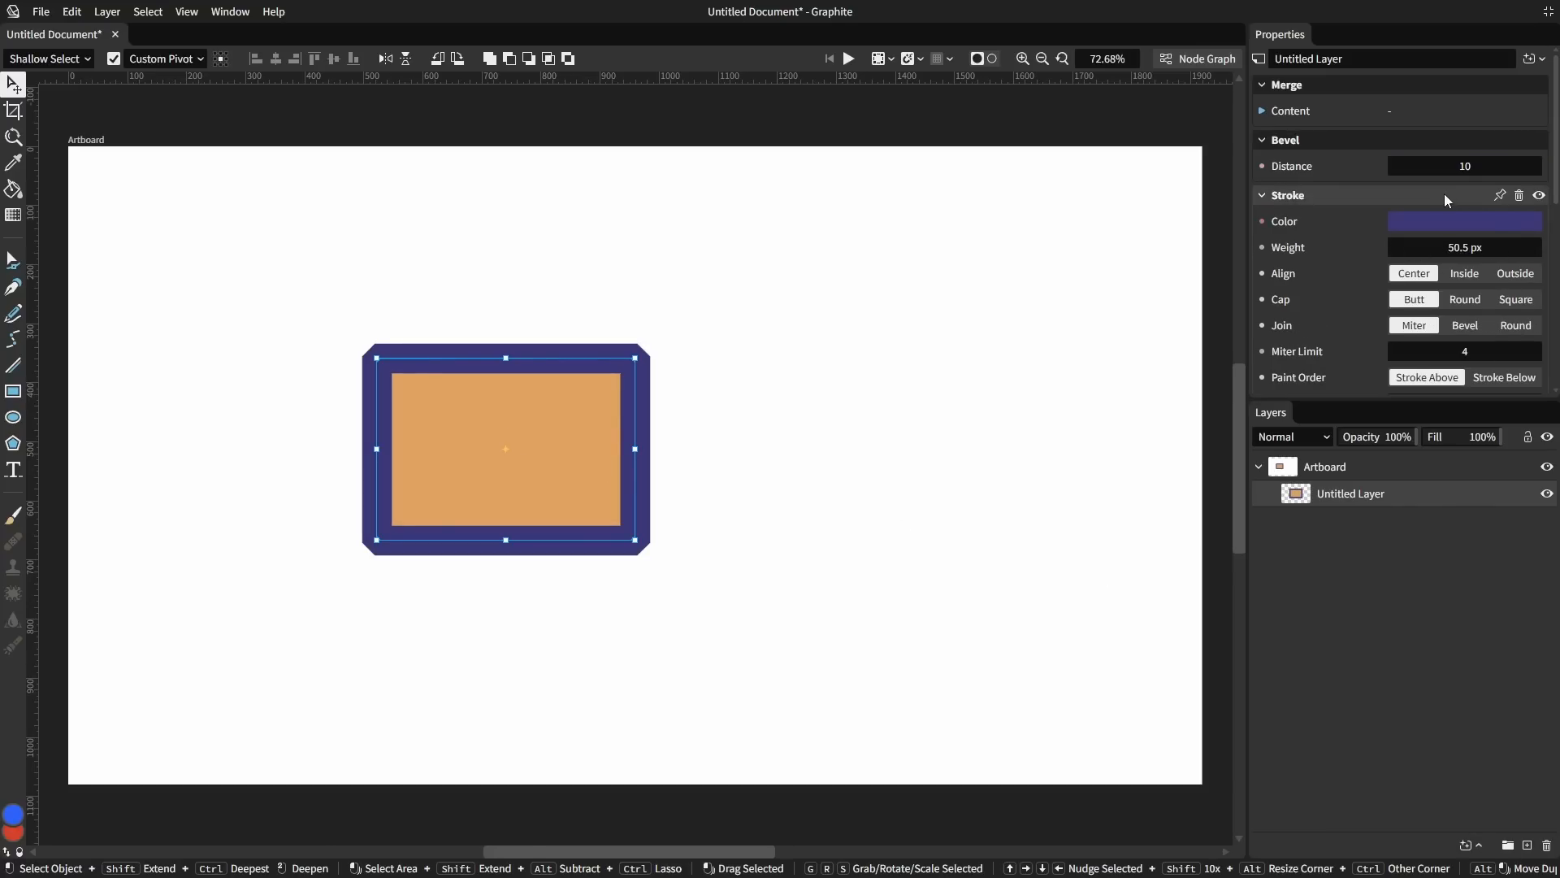
left_click_drag(1460, 165, 1540, 165)
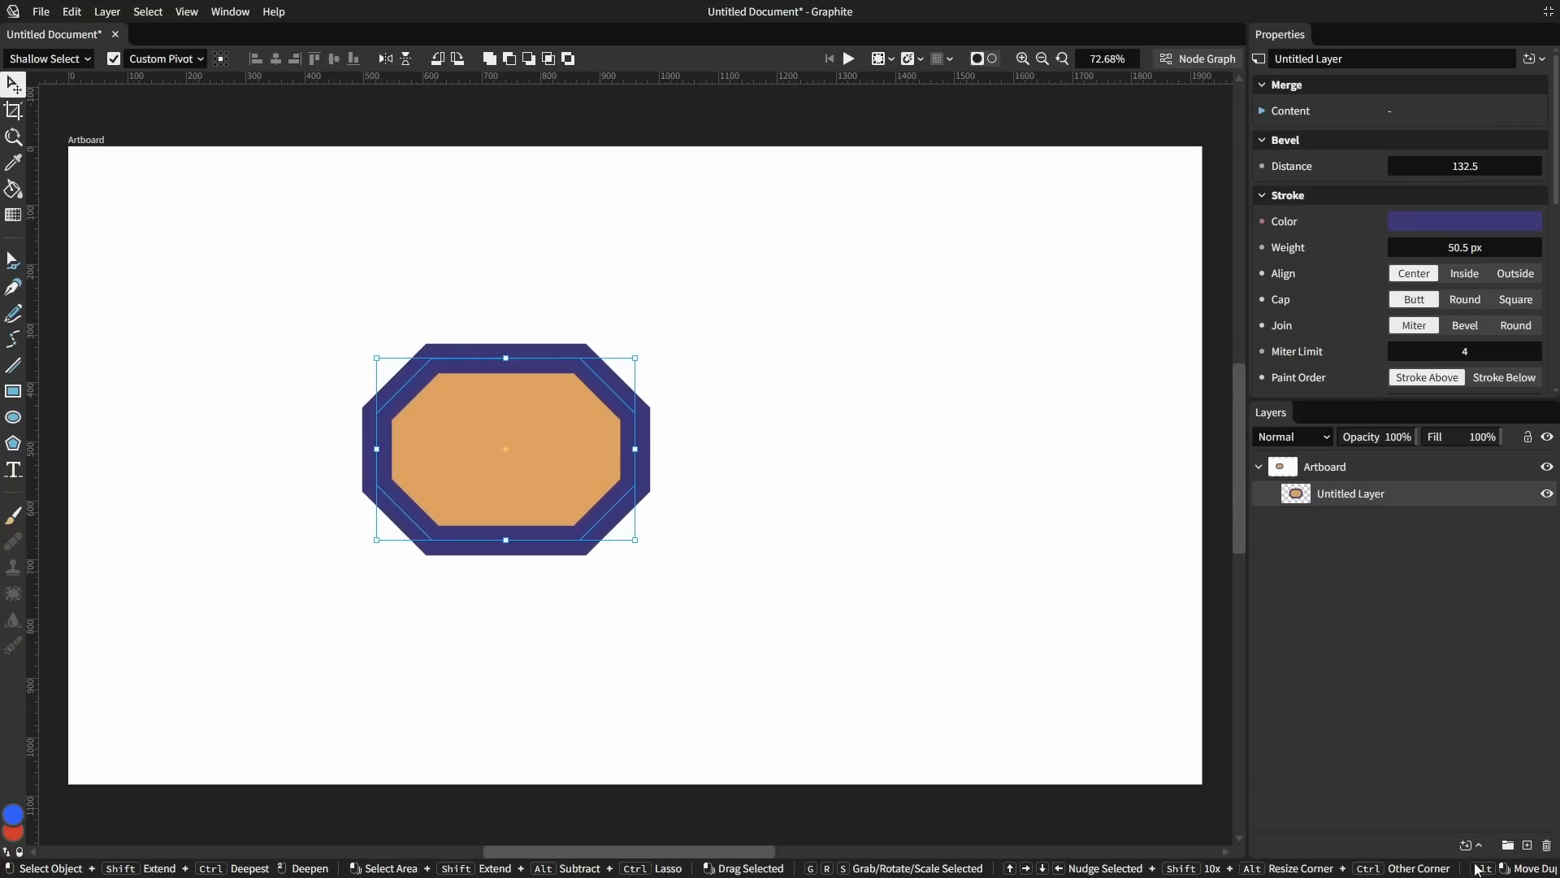
Browse the Table<Vector> node catalog for the beveled layer through to the Vector: Modifier category.
left_click(1469, 845)
left_click(1533, 58)
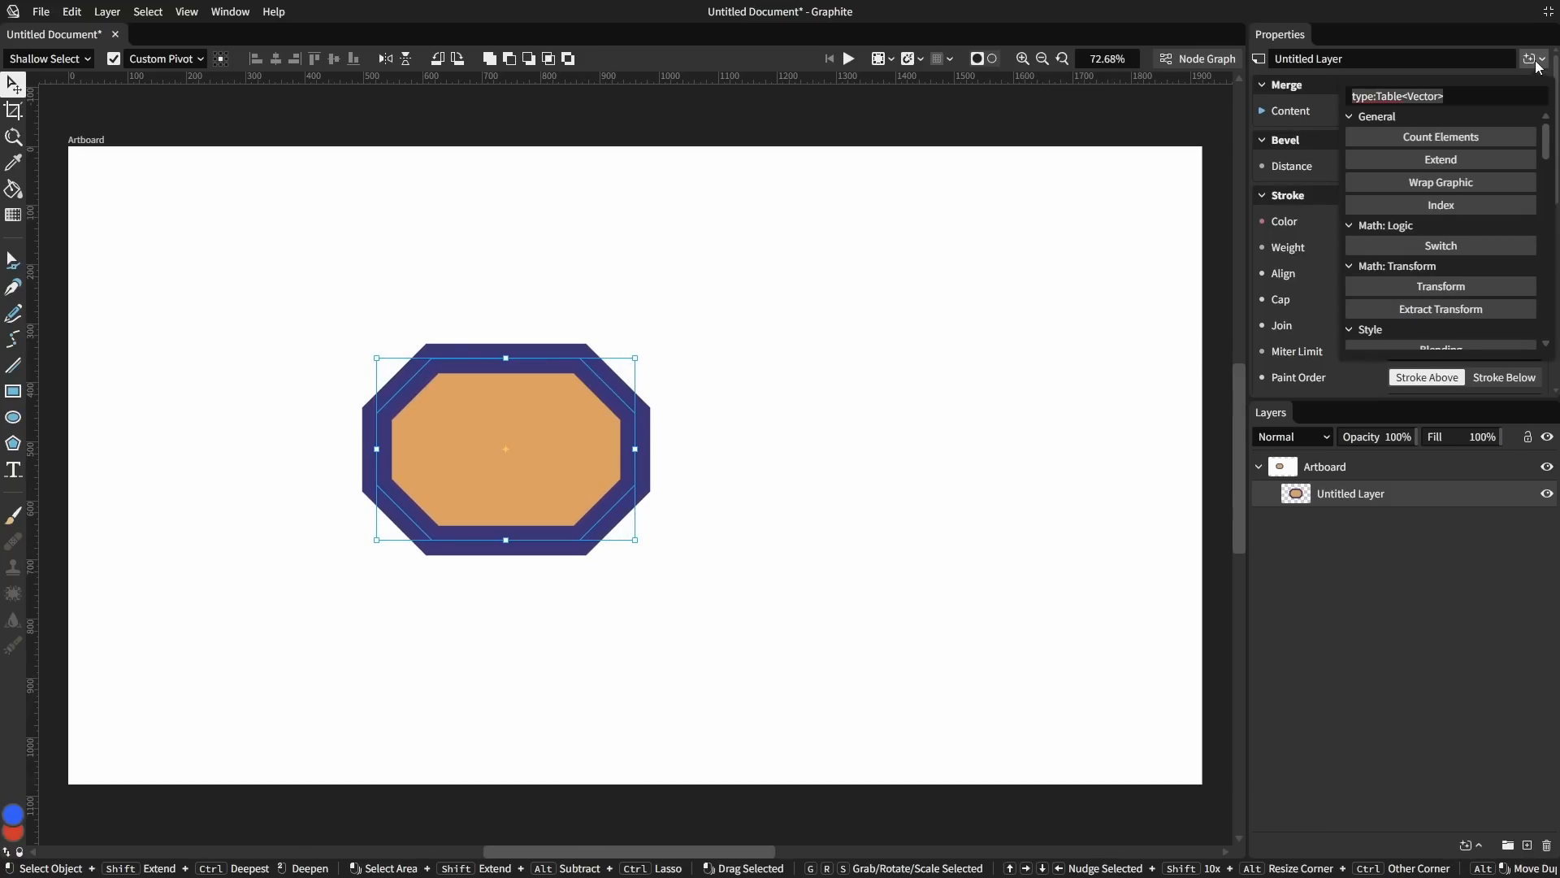
scroll(1461, 157, "down", 3)
scroll(1460, 157, "down", 5)
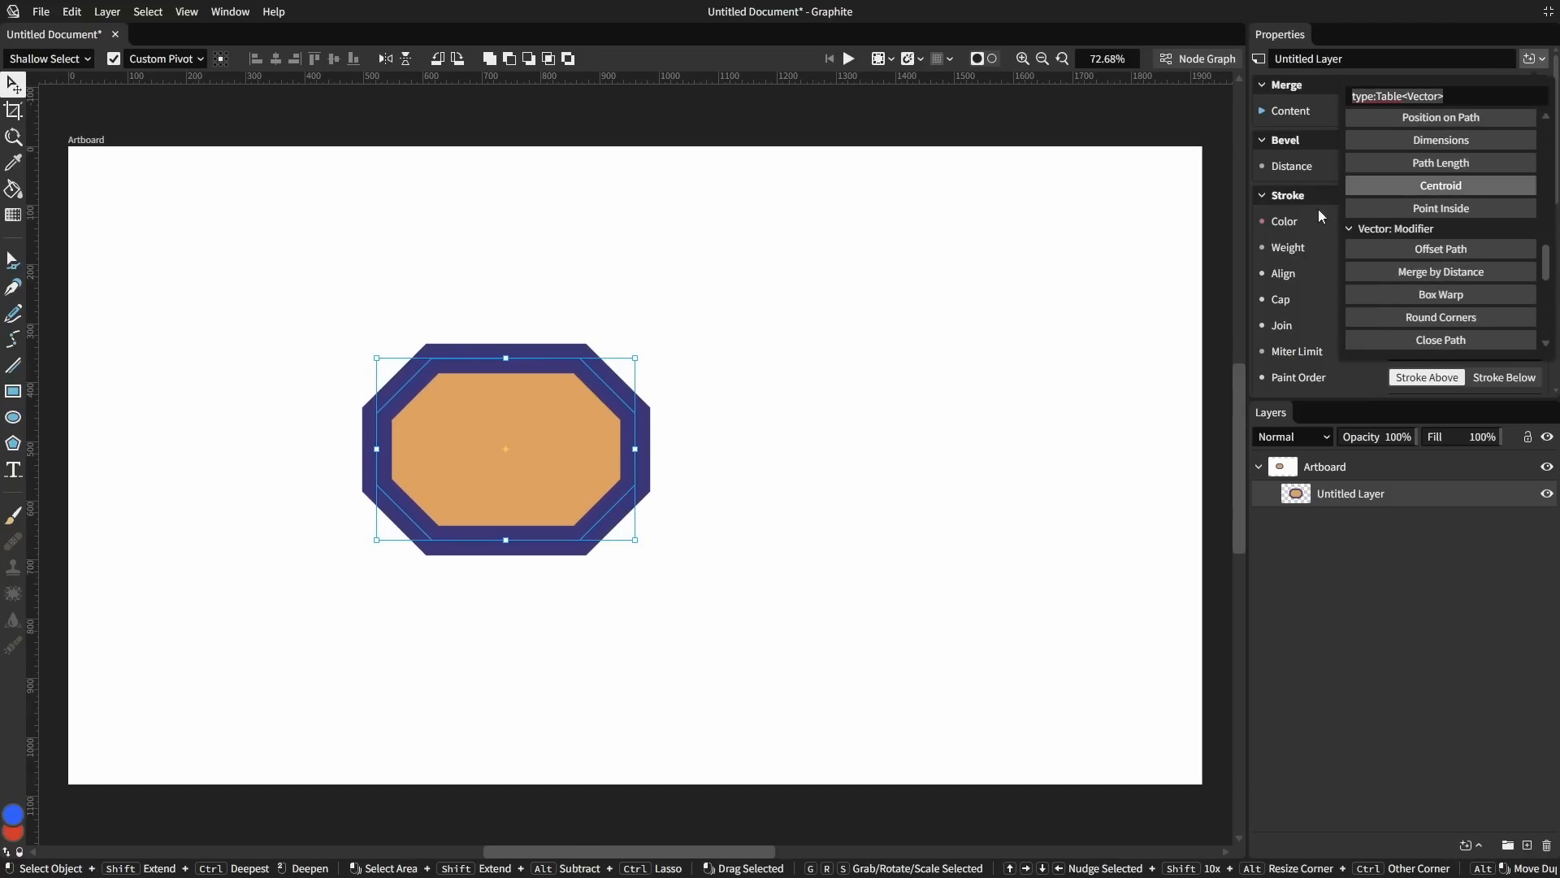
Examine the beveled layer's node chain in the graph and inspect its Bevel node.
left_click(1199, 61)
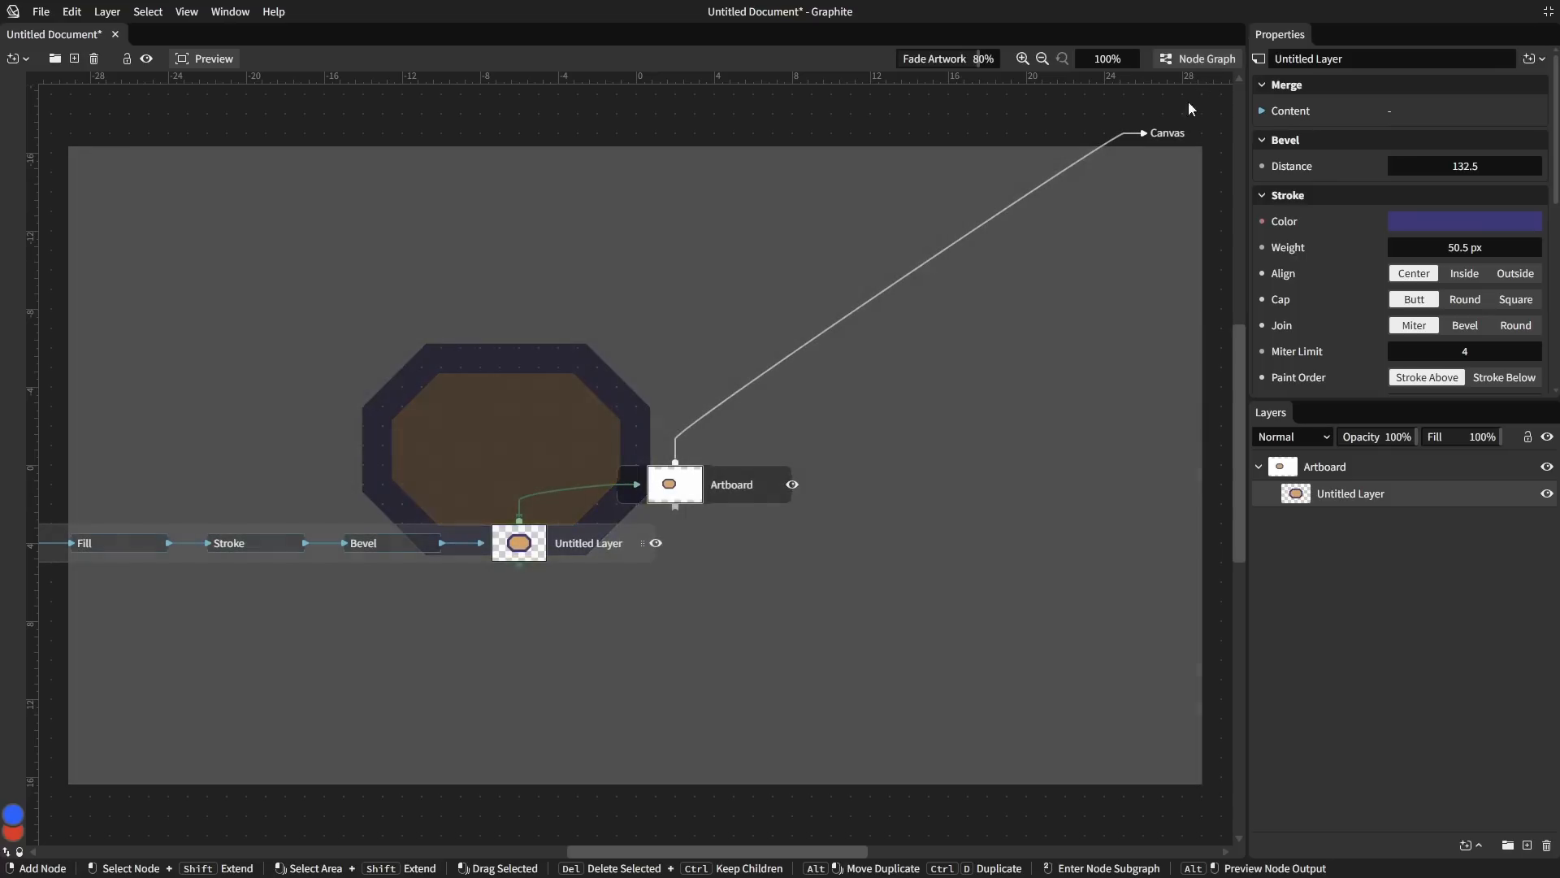
mouse_move(682, 530)
left_mouse_down()
mouse_move(671, 601)
mouse_move(757, 615)
mouse_move(660, 635)
mouse_move(709, 697)
mouse_move(680, 662)
left_mouse_up()
left_click_drag(681, 607, 669, 525)
left_click(720, 663)
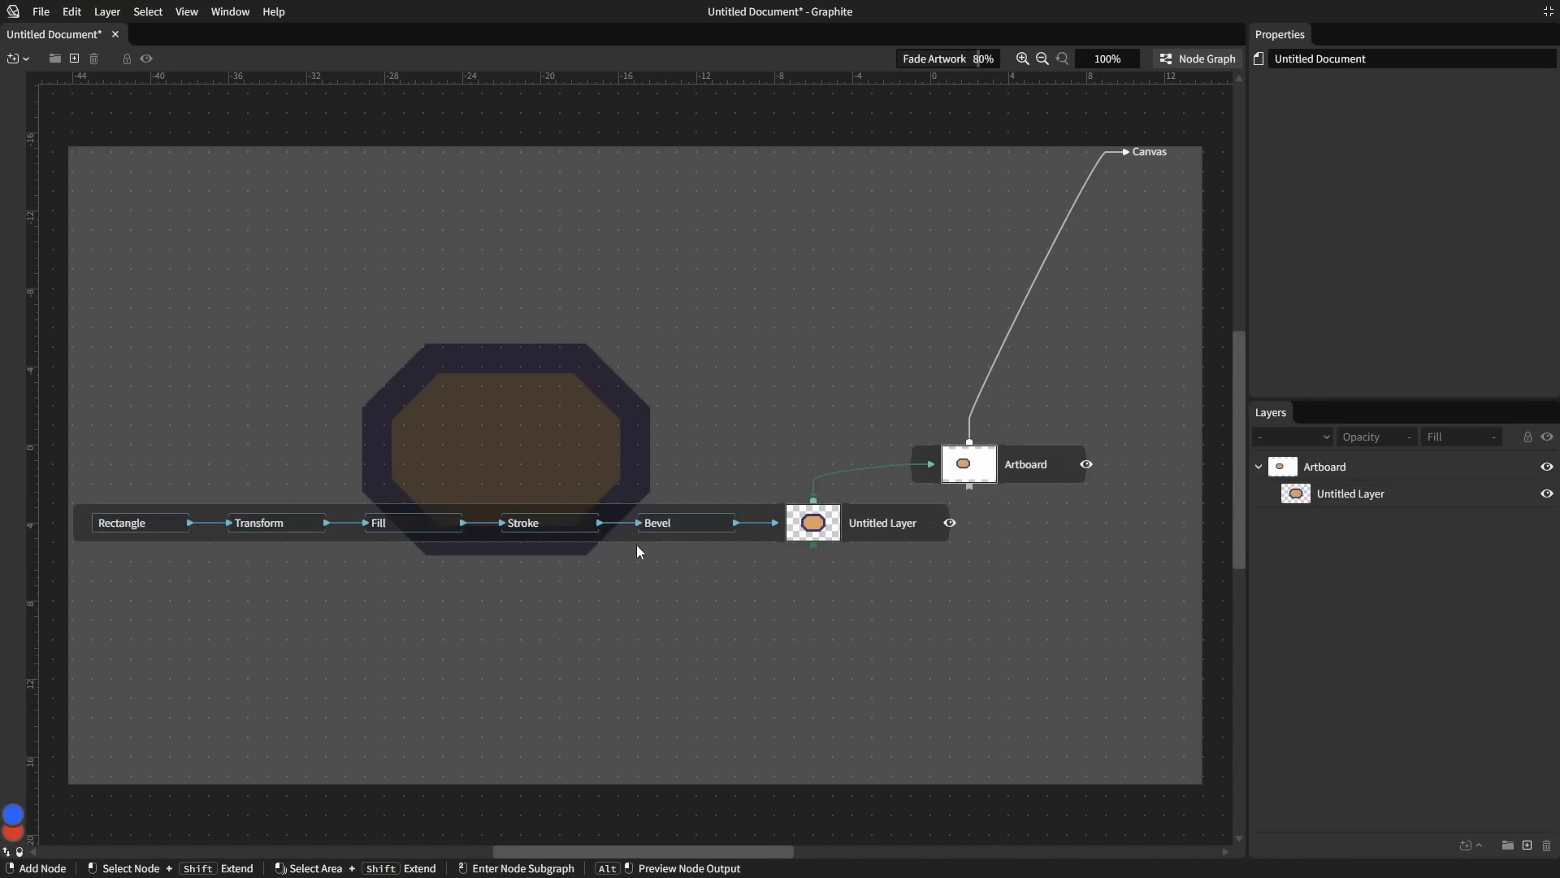
mouse_move(669, 524)
left_mouse_down()
mouse_move(787, 557)
mouse_move(551, 621)
mouse_move(690, 534)
left_mouse_up()
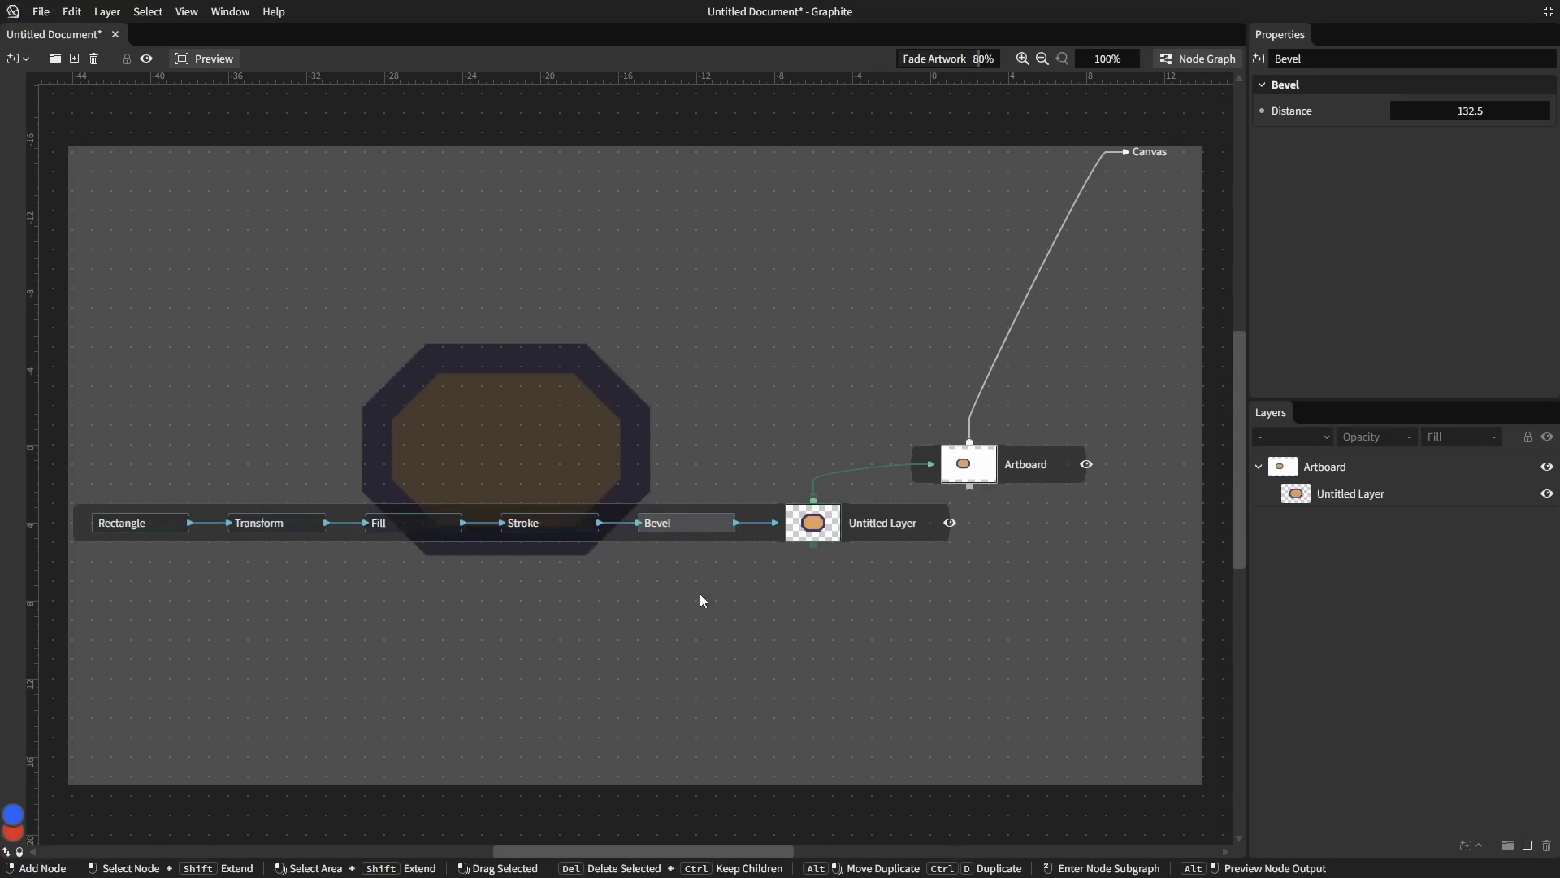
left_click(715, 656)
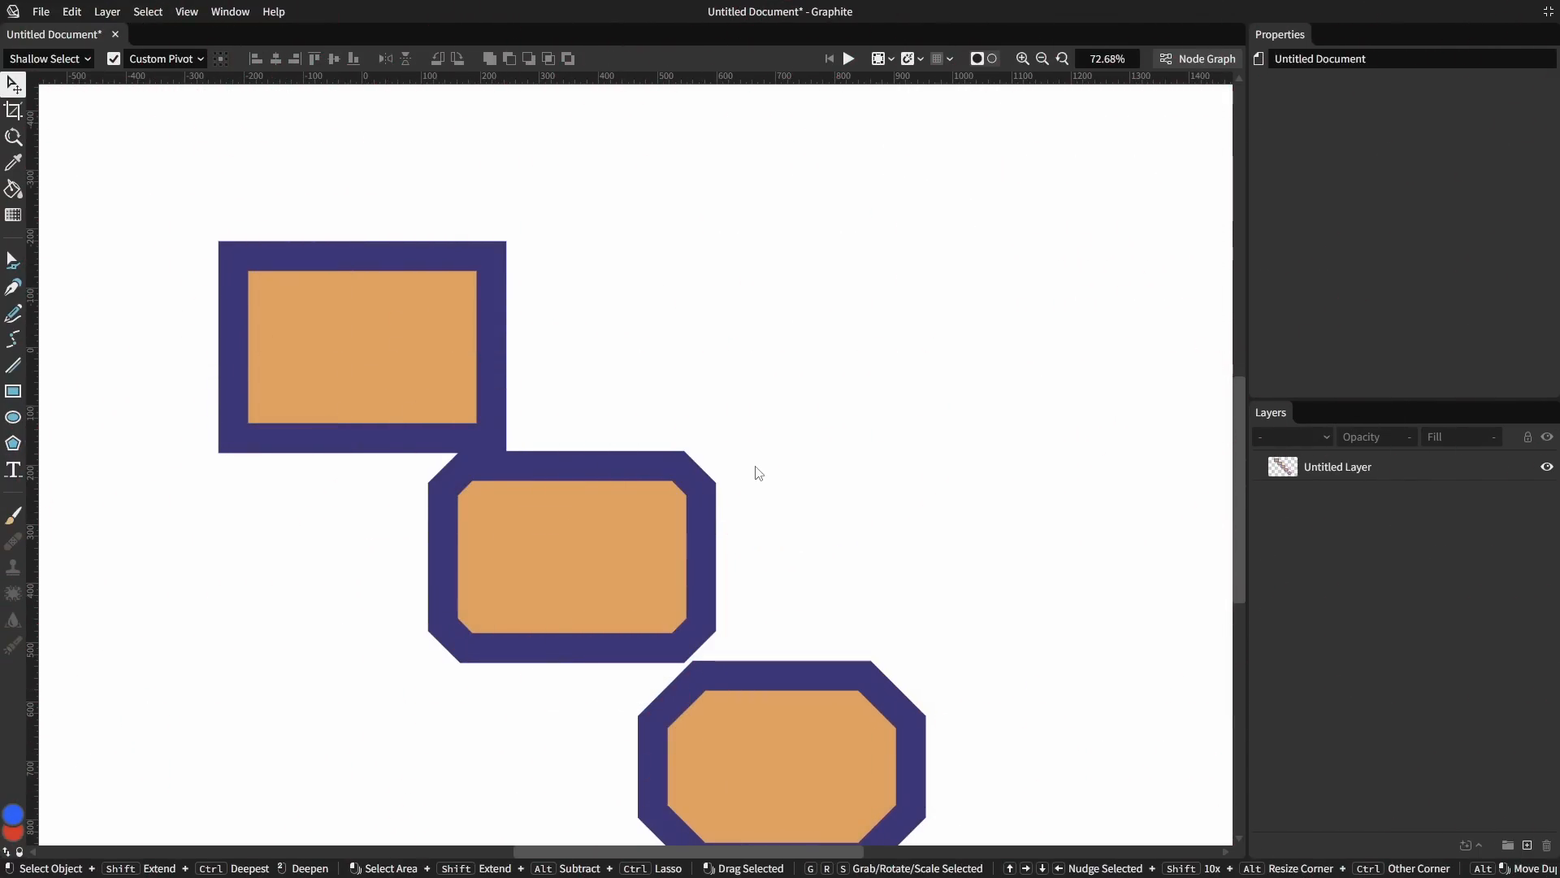
Inspect the Instance Index, lower Multiply and Instance Repeat nodes, and view the repeated shapes along the diagonal.
left_click(1195, 57)
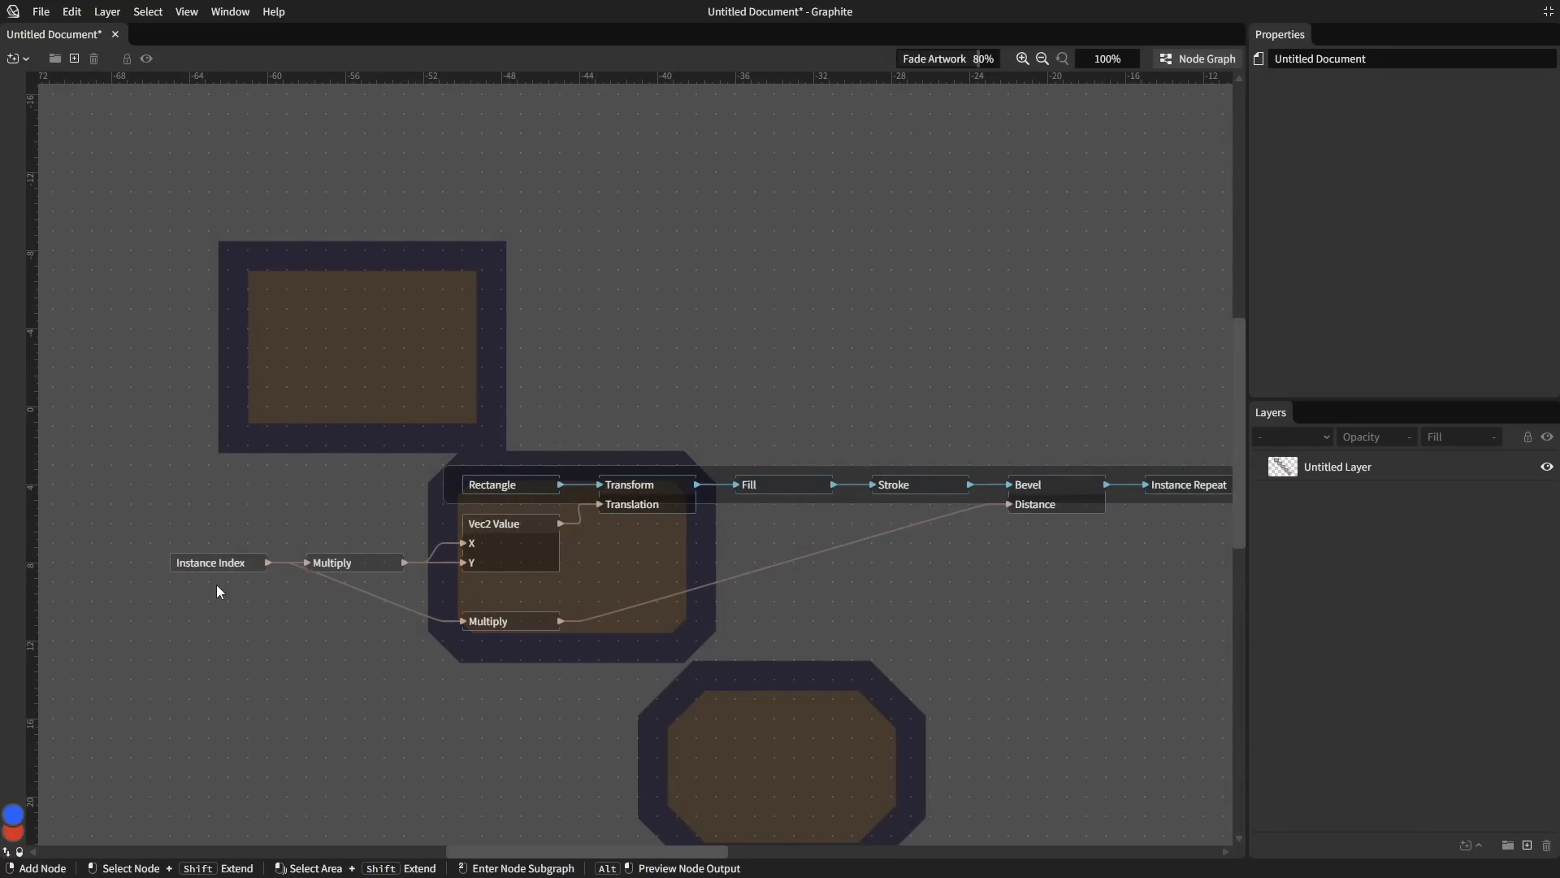
left_click(257, 567)
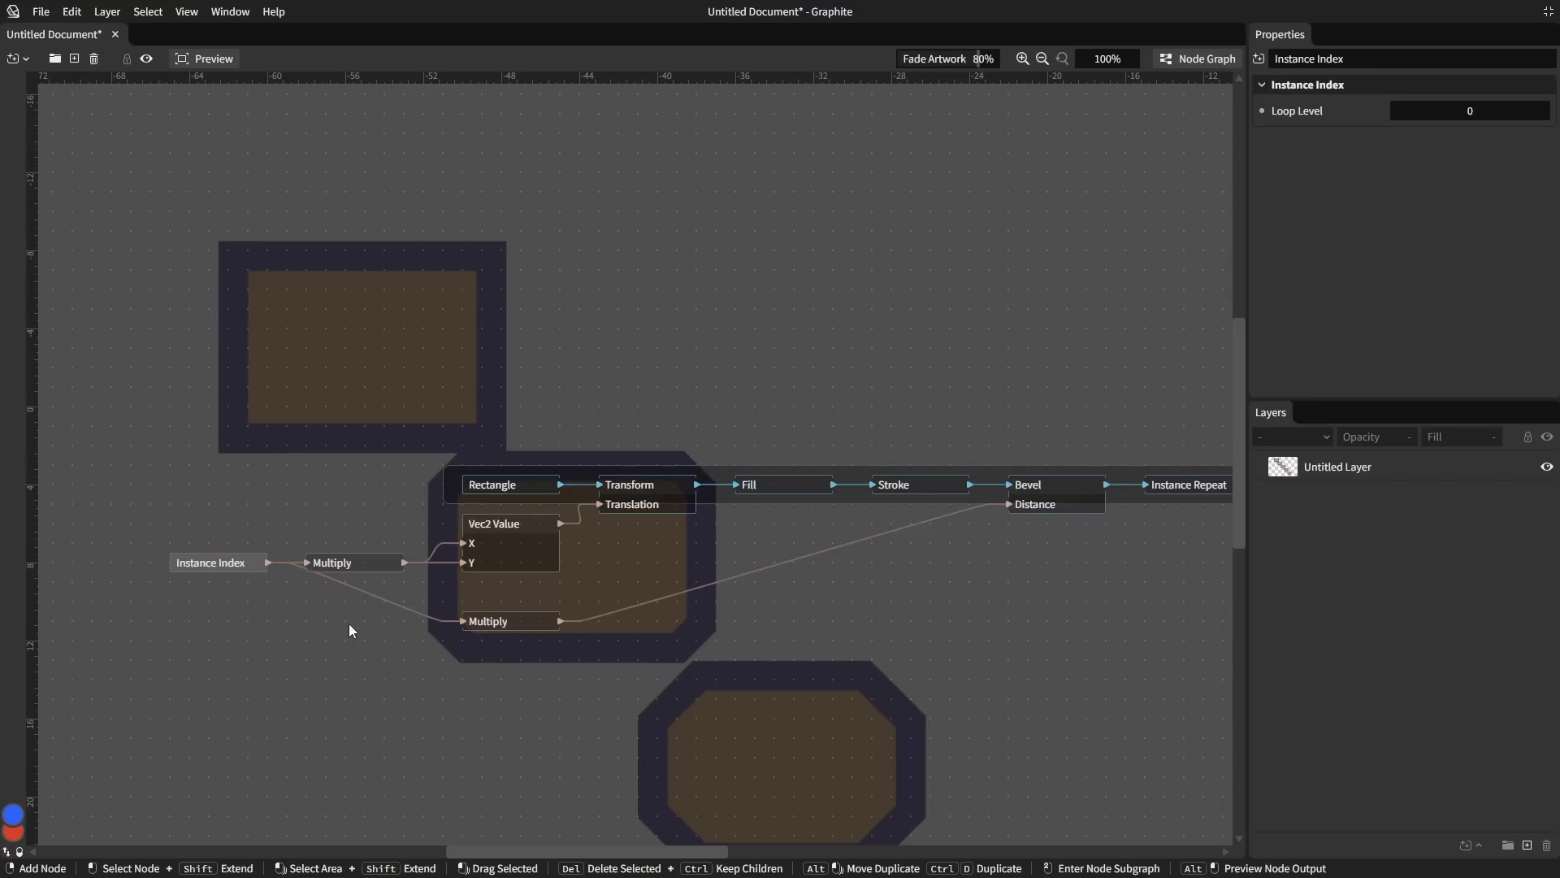
left_click(499, 624)
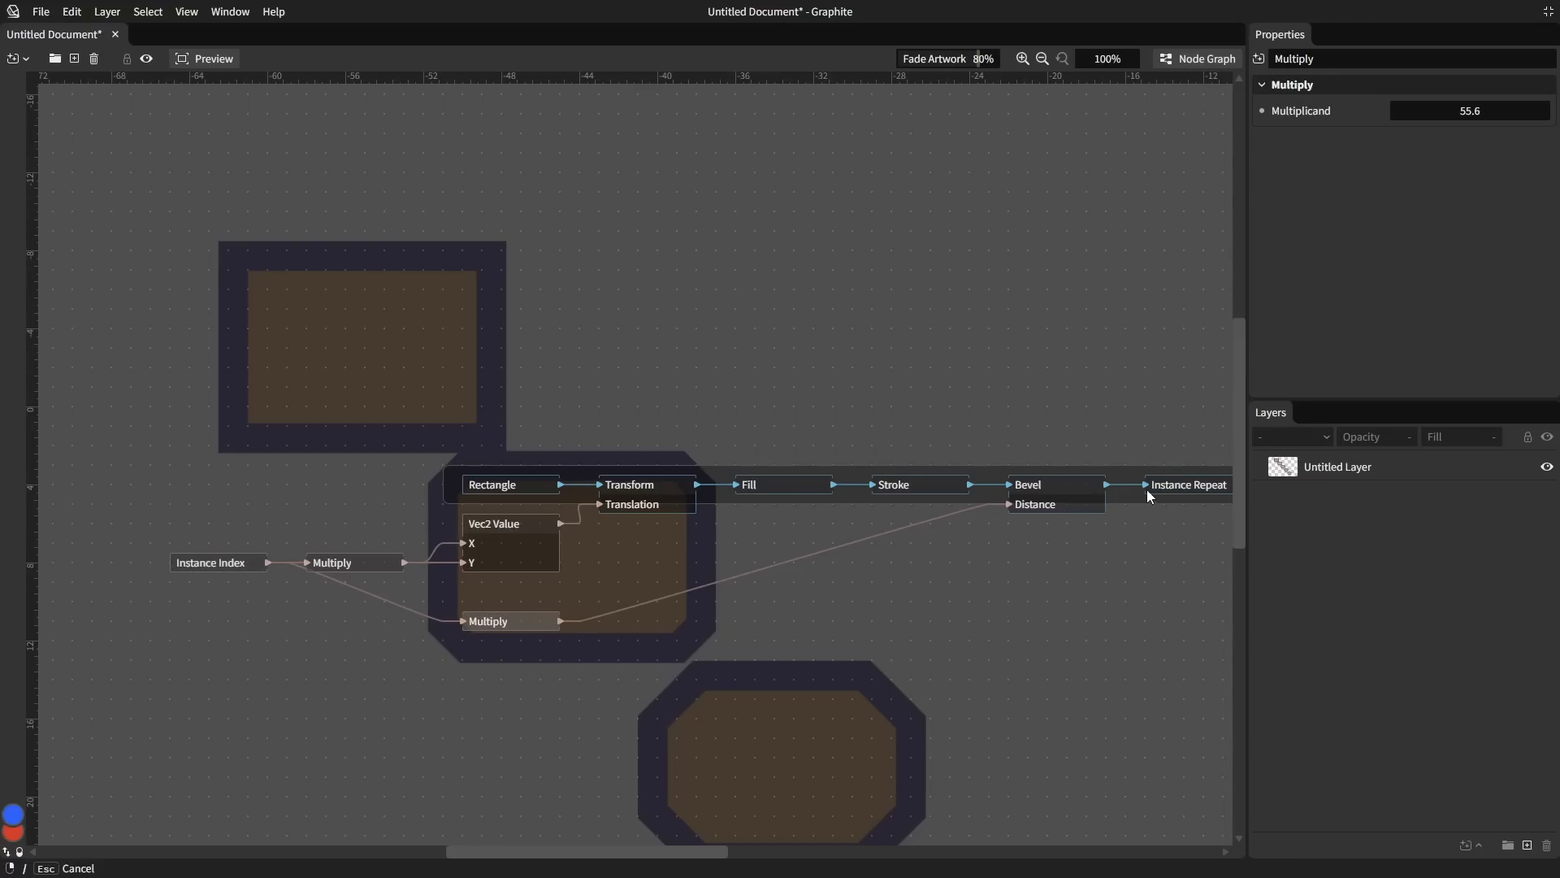
left_click_drag(1147, 491, 1010, 493)
left_click(1045, 489)
left_click(1214, 59)
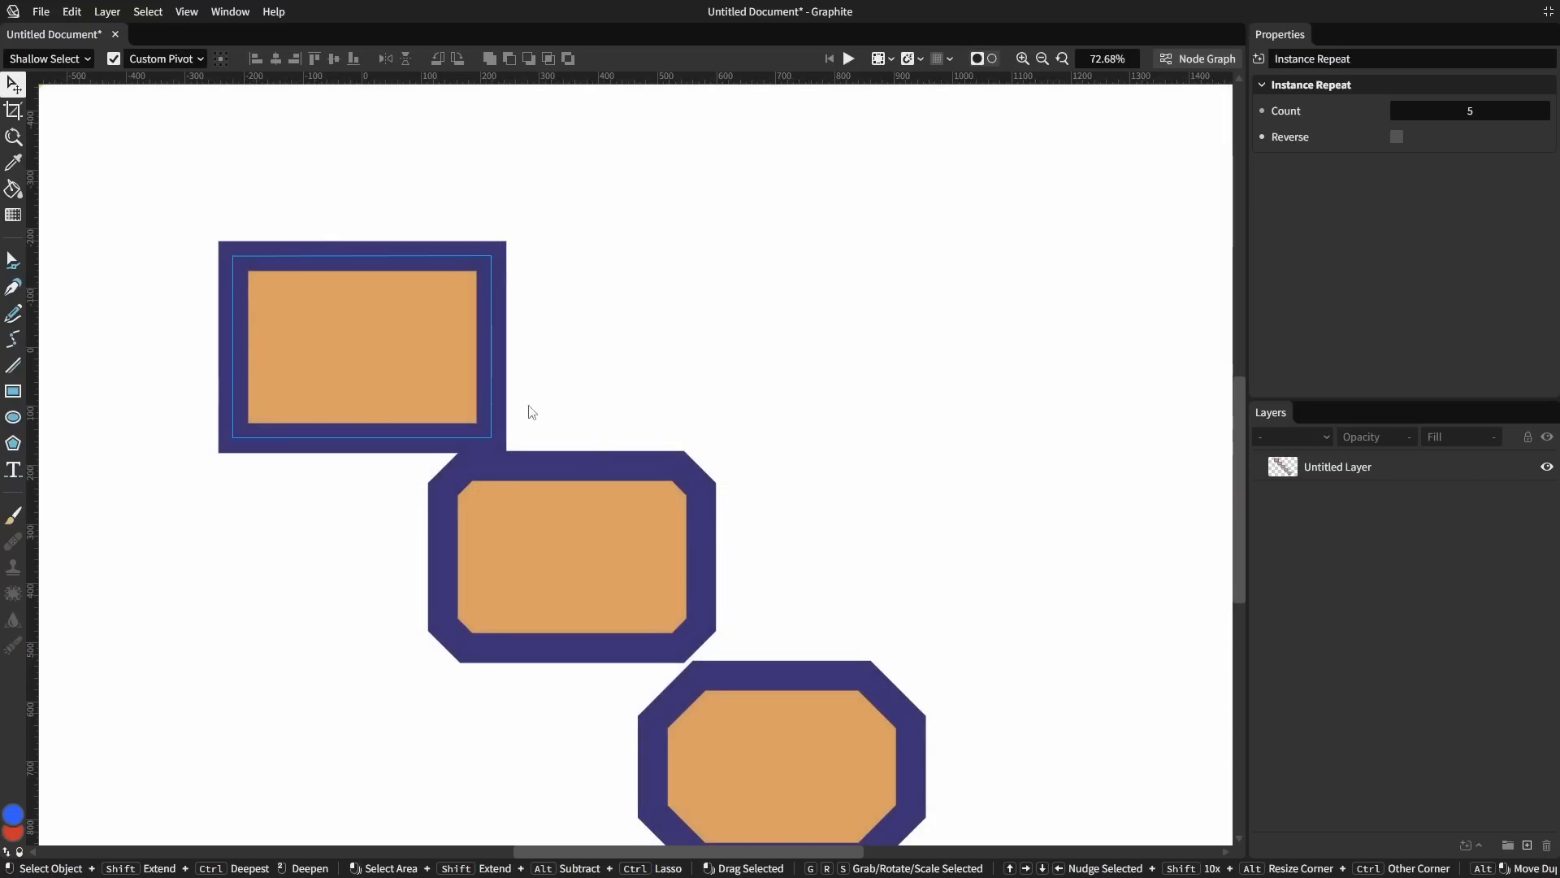
left_click_drag(733, 529, 458, 173)
left_click_drag(738, 341, 470, 124)
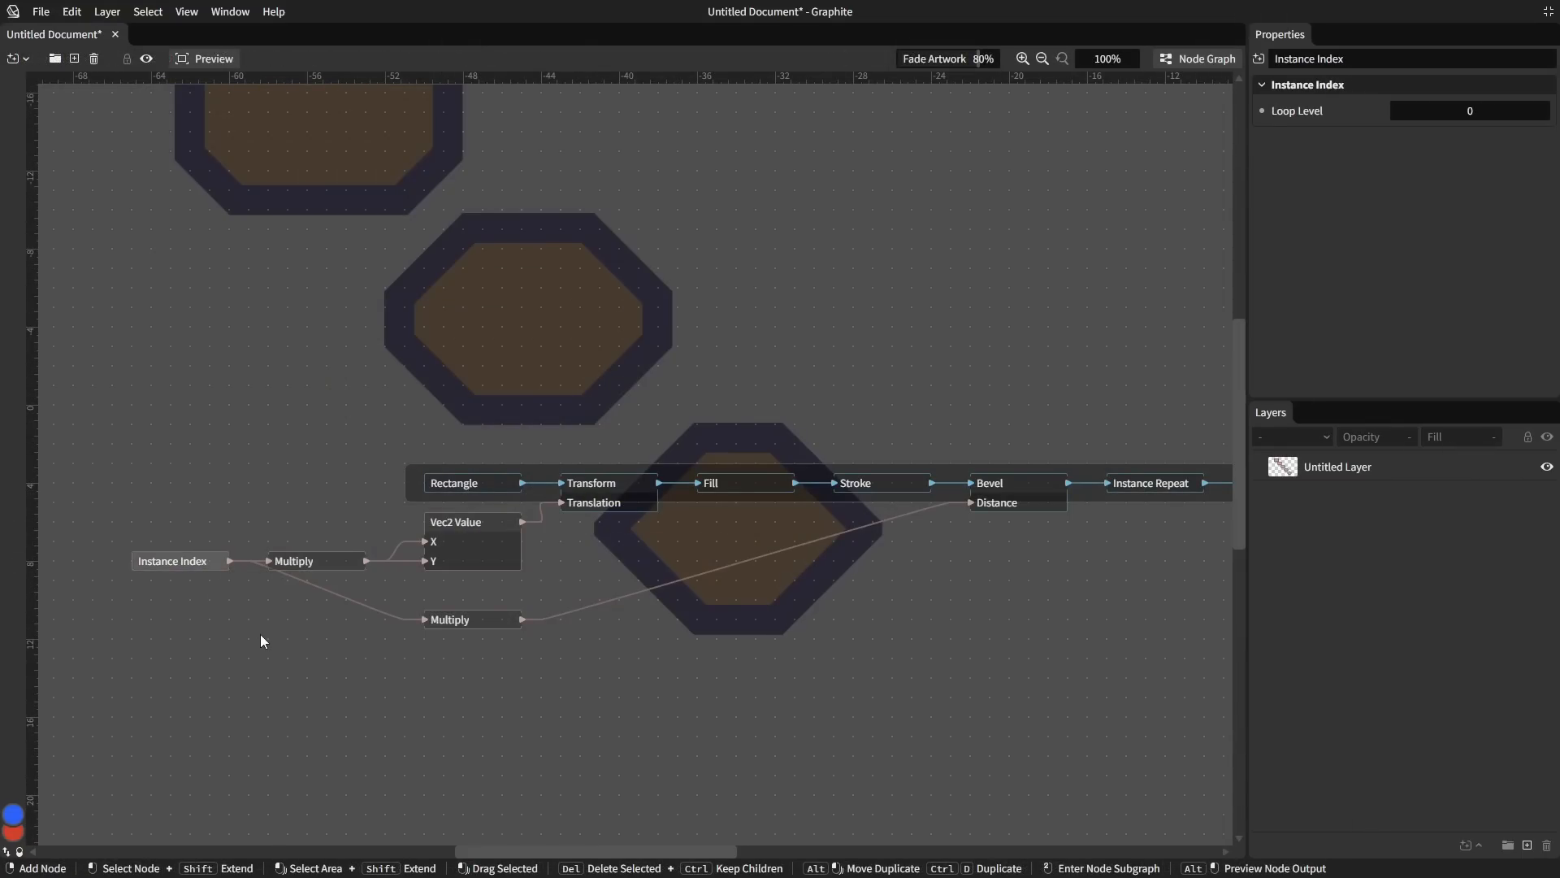
Trace the instance index through both Multiply nodes and the Vec2 Value node to the Bevel node's distance.
left_click(319, 564)
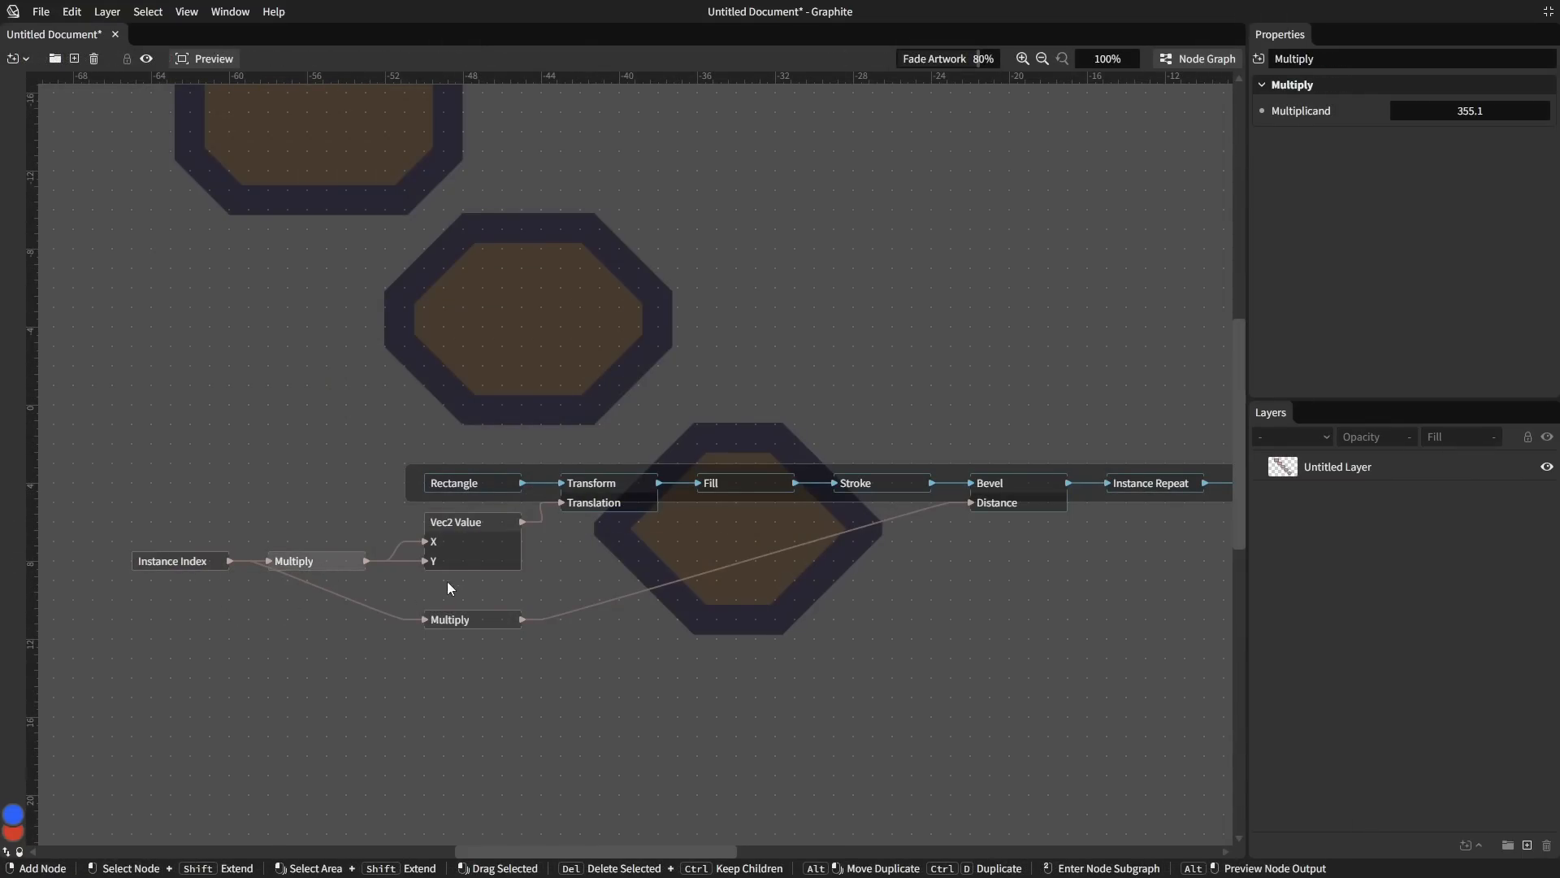
left_click(493, 541)
left_click(480, 622)
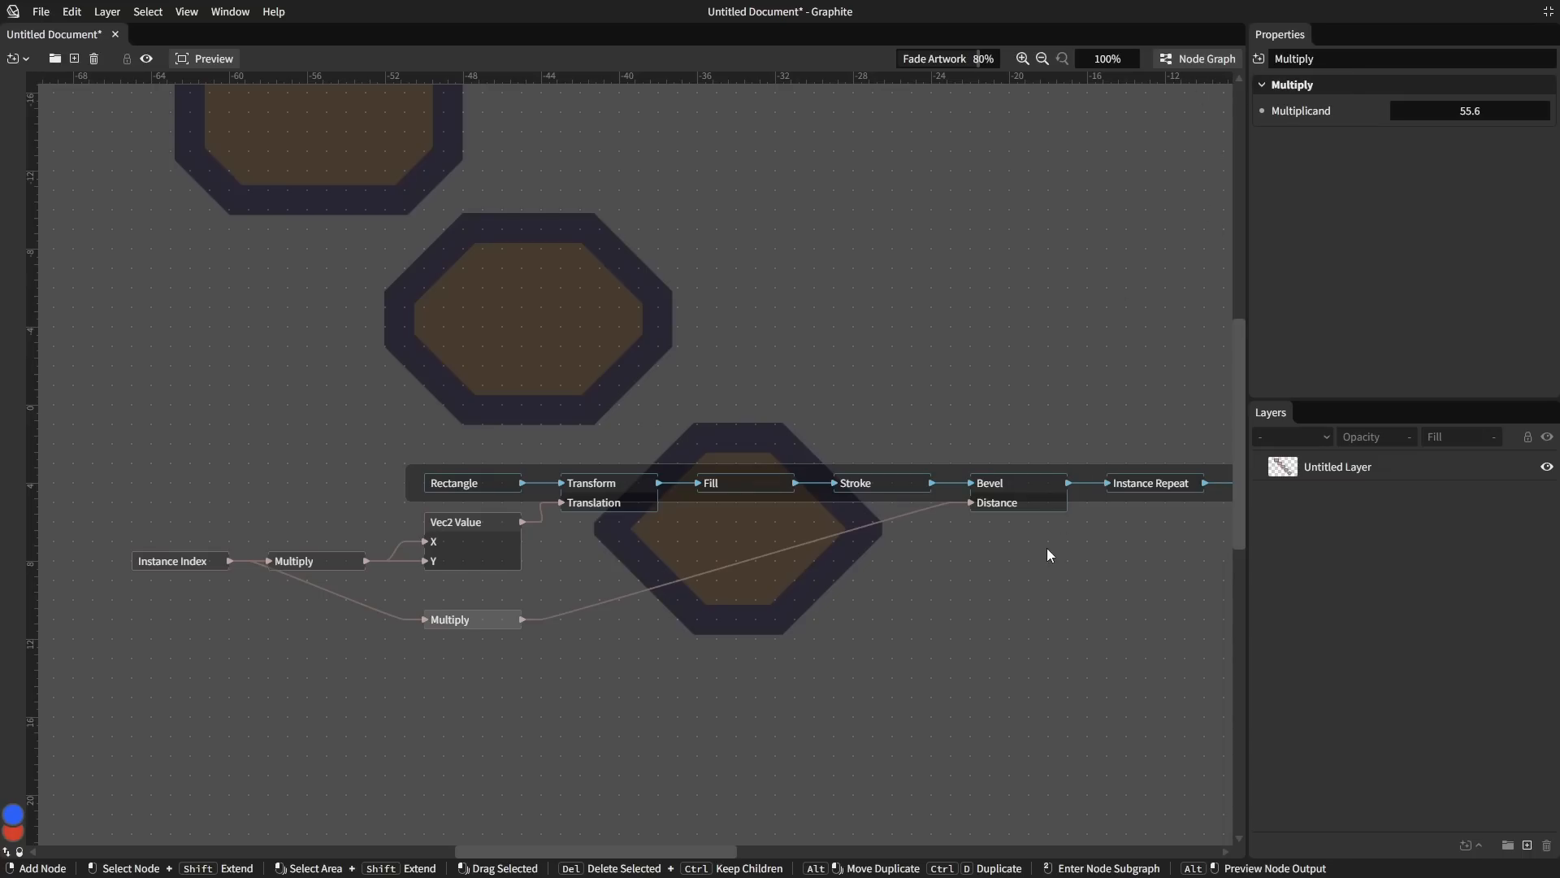
left_click(1011, 508)
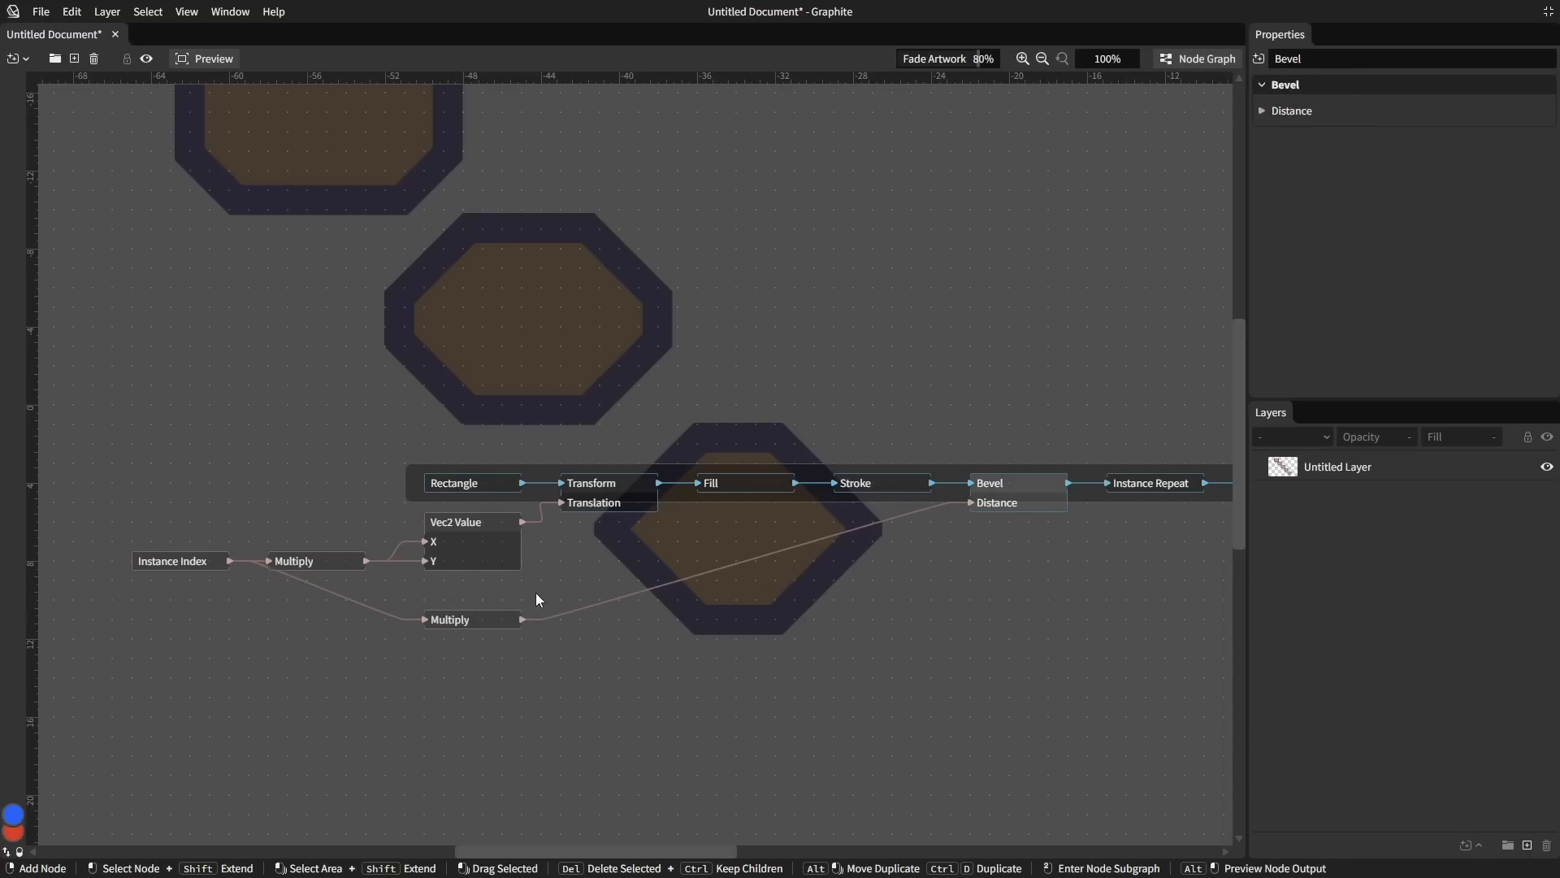
Raise the multiplicand of the Multiply node driving the Bevel distance to 73.1, and lower it again after checking the shapes.
left_click(491, 632)
left_click(1222, 63)
left_click_drag(769, 306, 1202, 646)
left_click_drag(578, 296, 671, 457)
left_click_drag(608, 300, 558, 391)
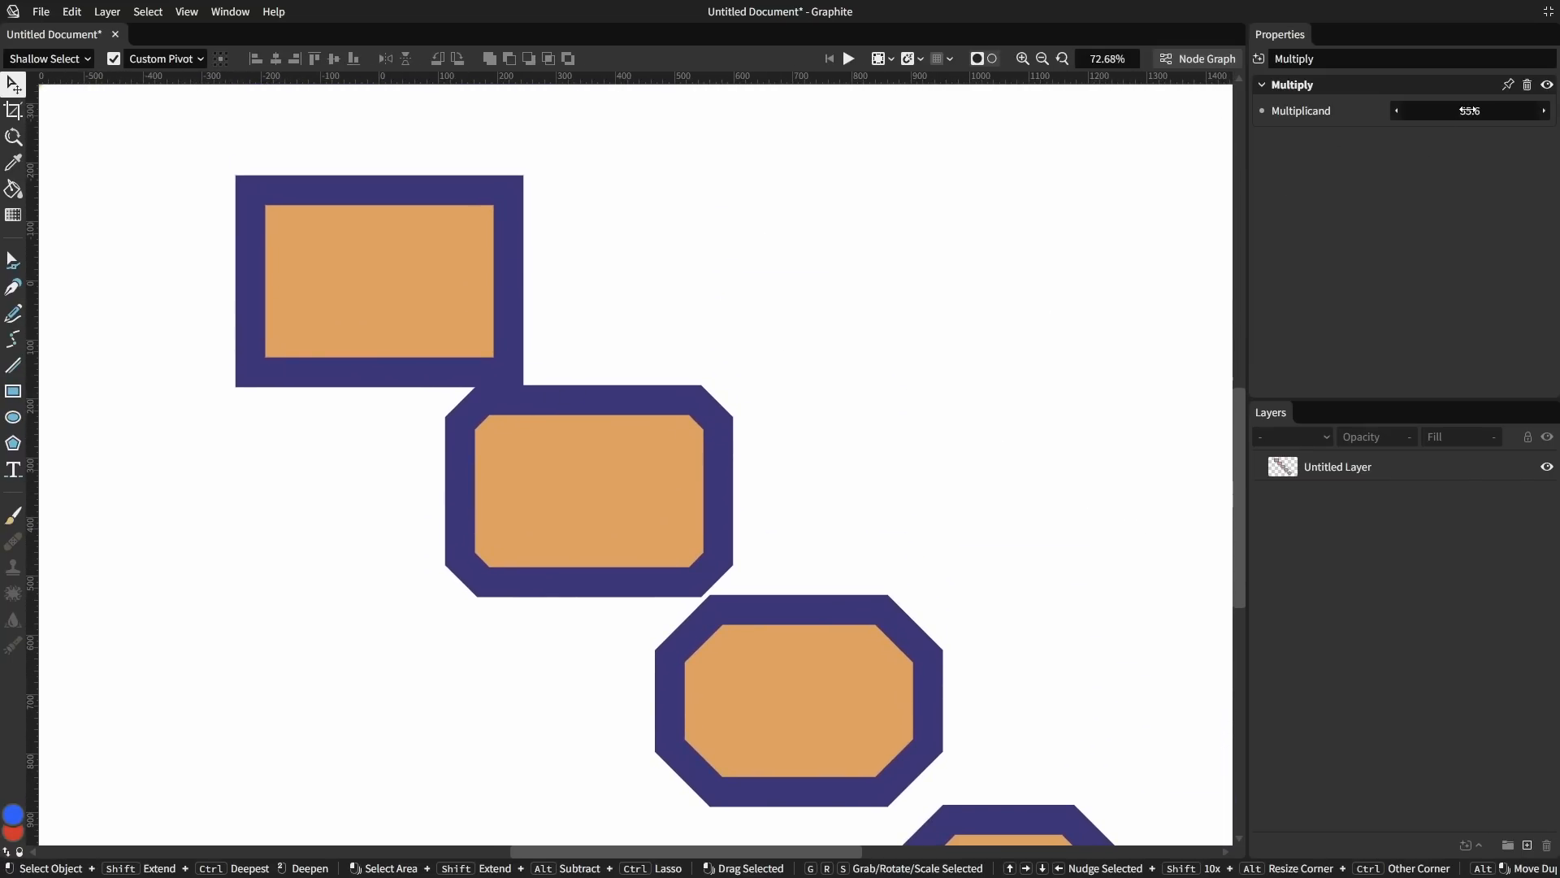
mouse_move(1463, 111)
left_mouse_down()
mouse_move(1508, 110)
mouse_move(1478, 111)
left_mouse_up()
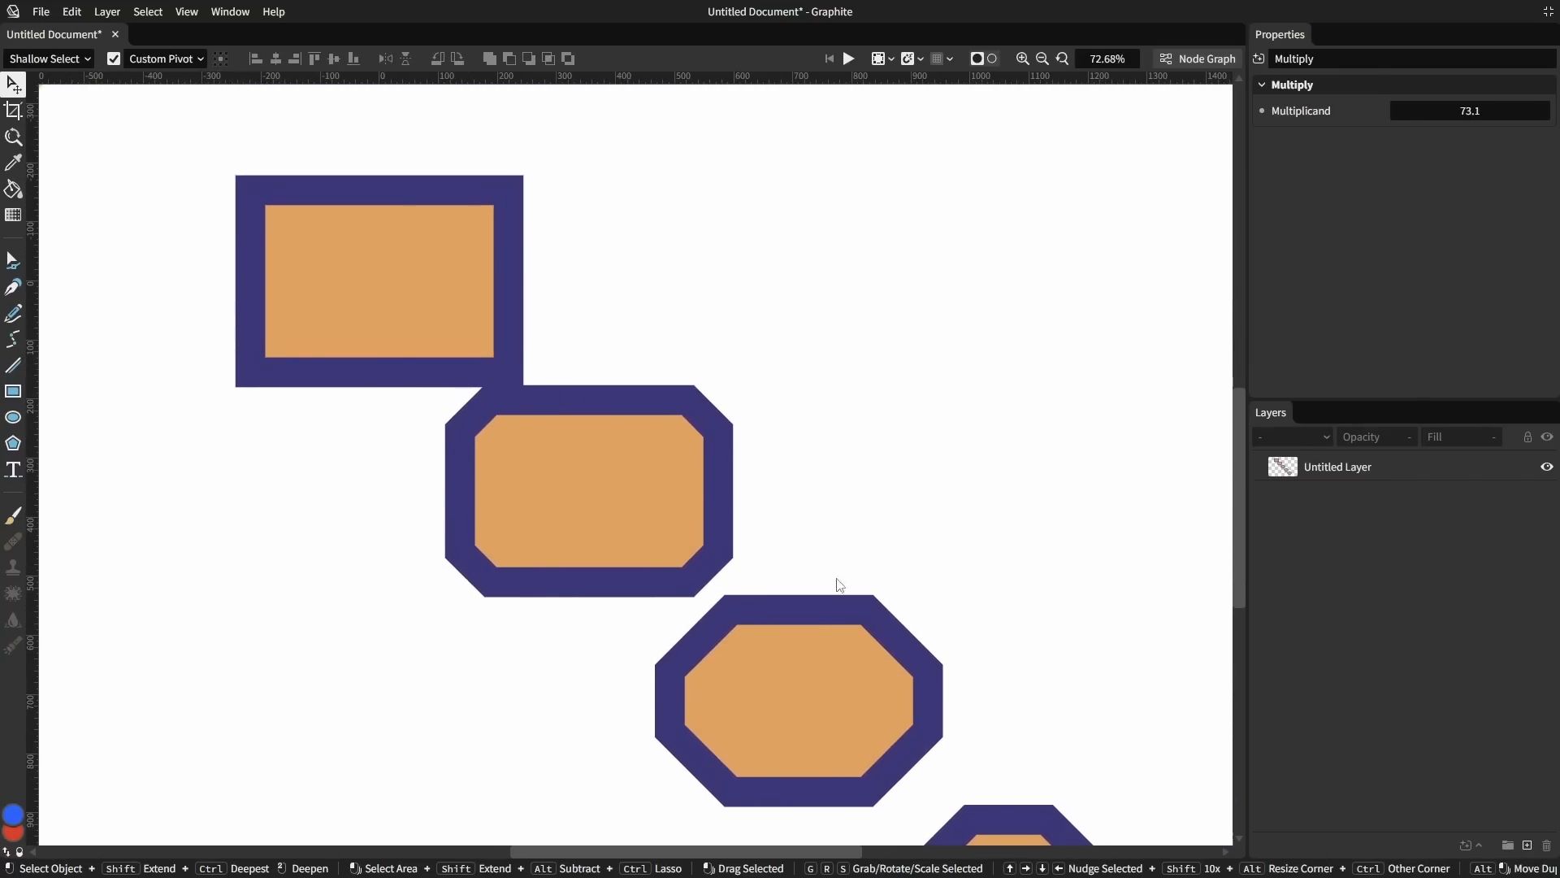
left_click_drag(840, 585, 407, 182)
left_click_drag(939, 290, 1013, 274)
left_click_drag(1467, 111, 1446, 112)
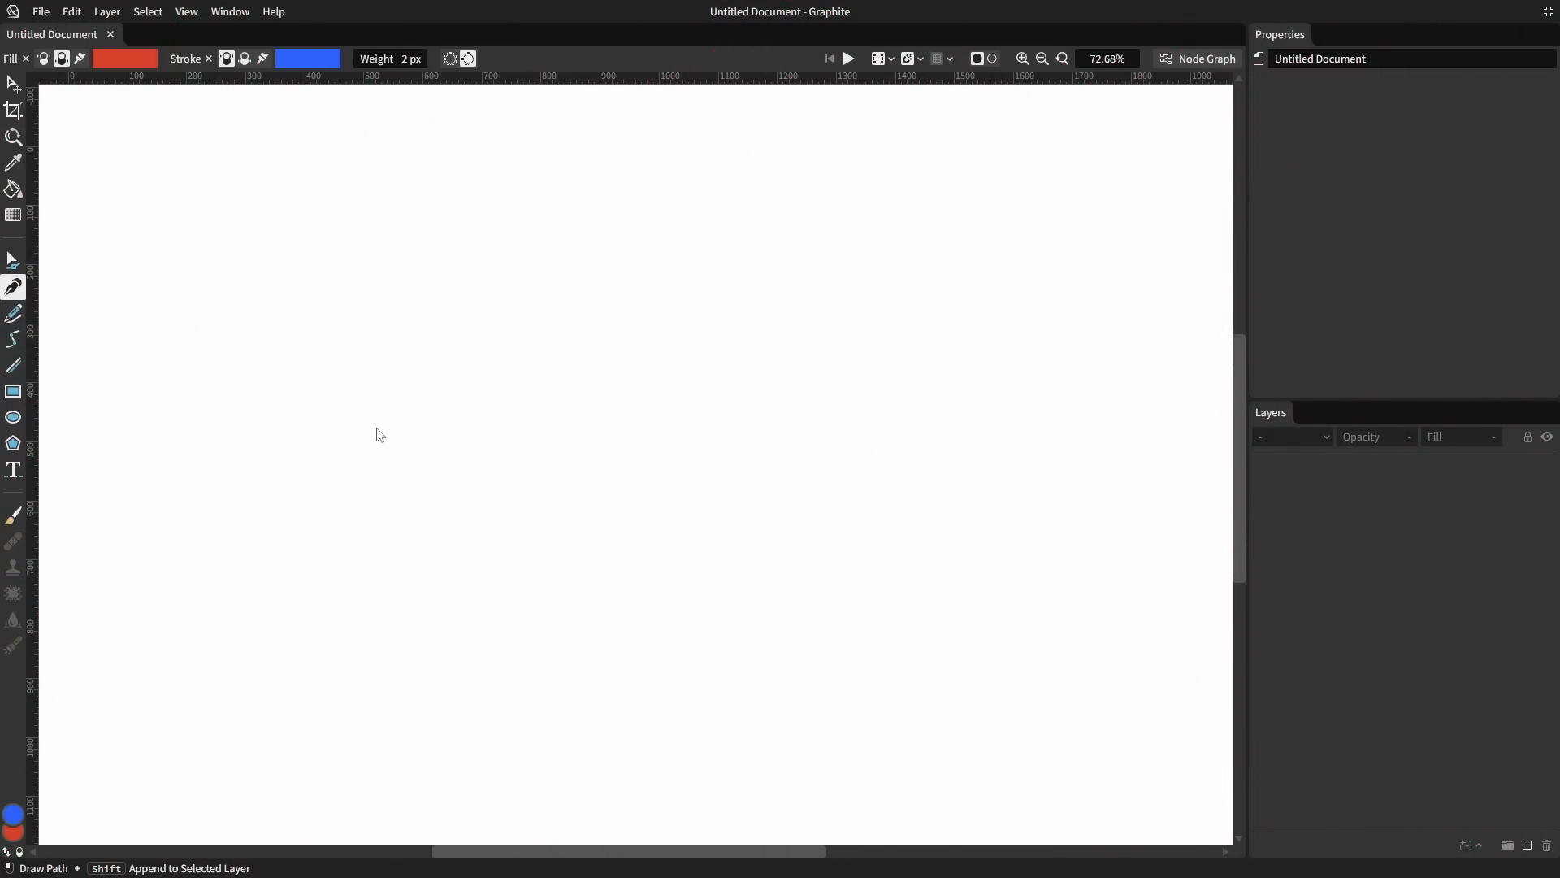
Place six disconnected anchor points in a single layer with the Pen tool, ending the path after each point.
left_click(368, 393)
key("Escape")
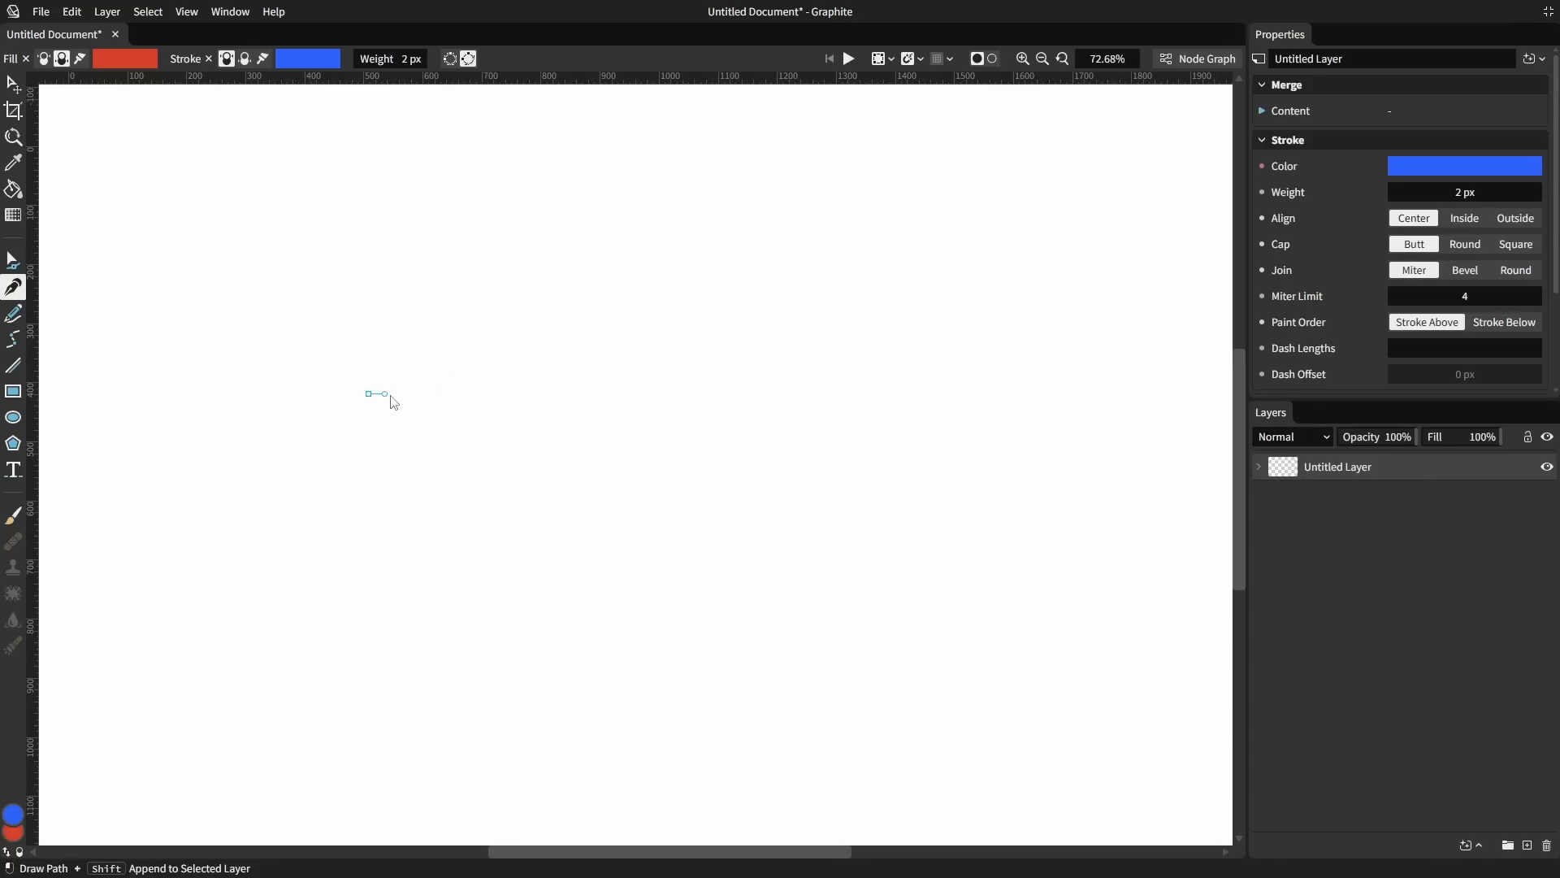
left_click(420, 370, "shift")
key("Escape")
left_click(438, 441, "shift")
key("Escape")
left_click(501, 415, "shift")
key("Escape")
left_click(517, 361, "shift")
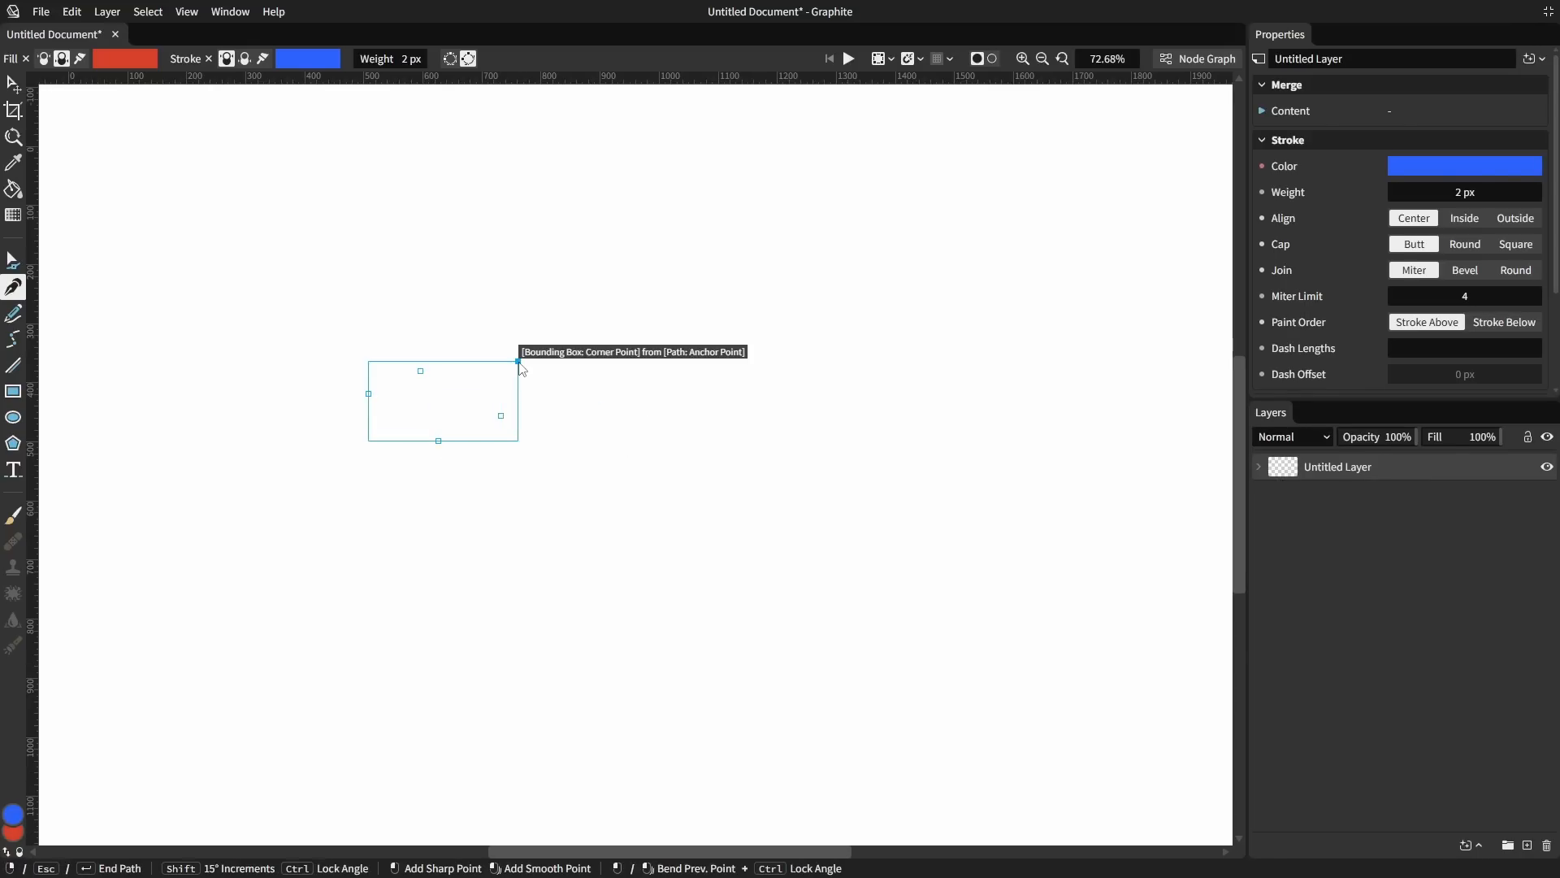
key("Escape")
left_click(546, 460, "shift")
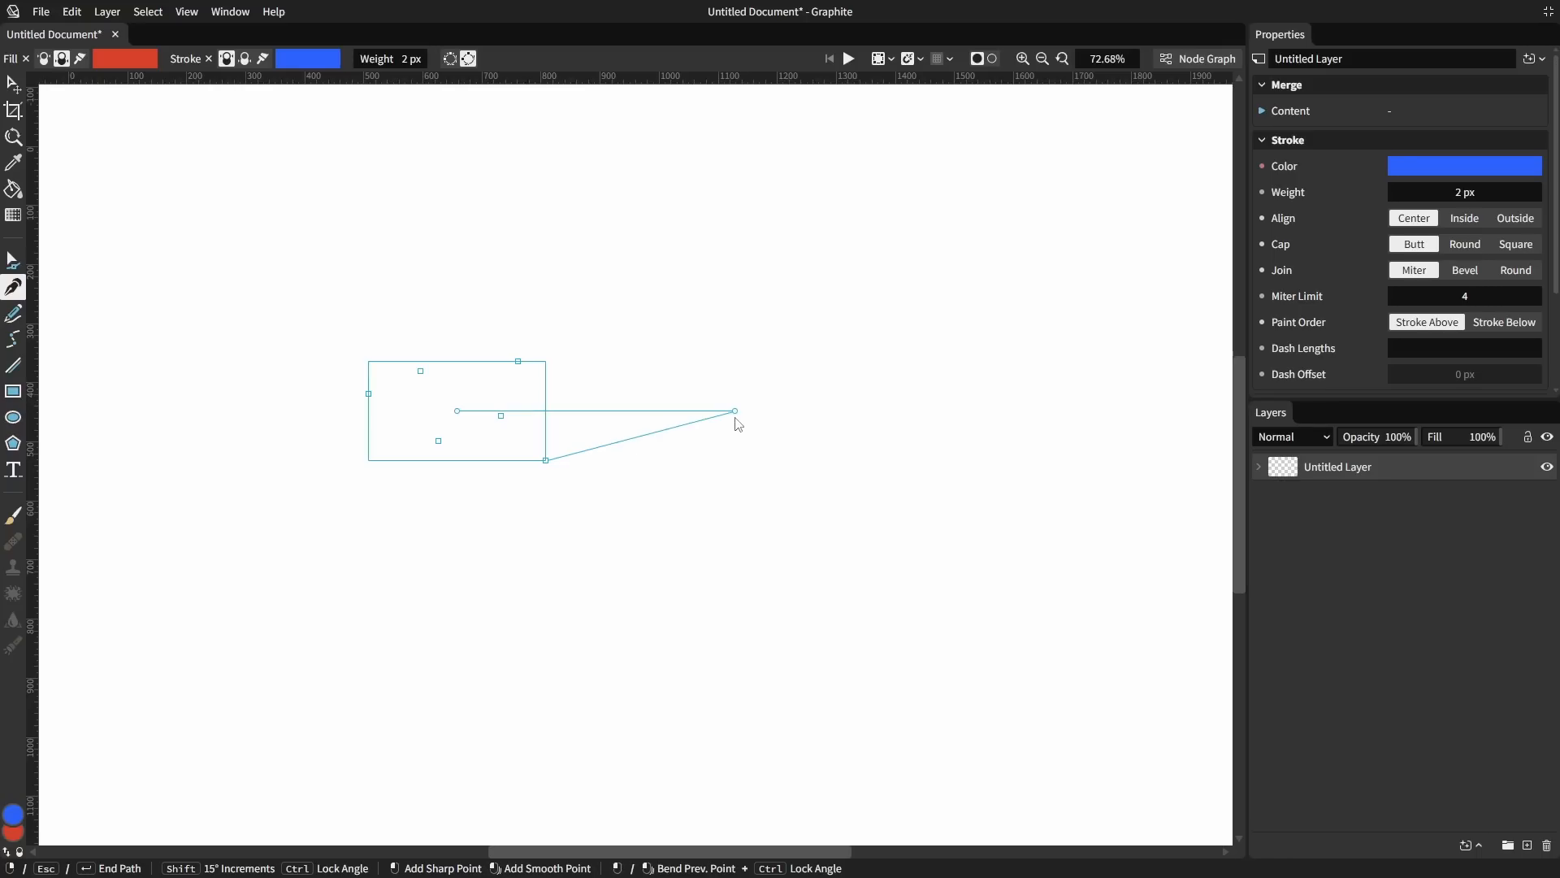
key("Escape")
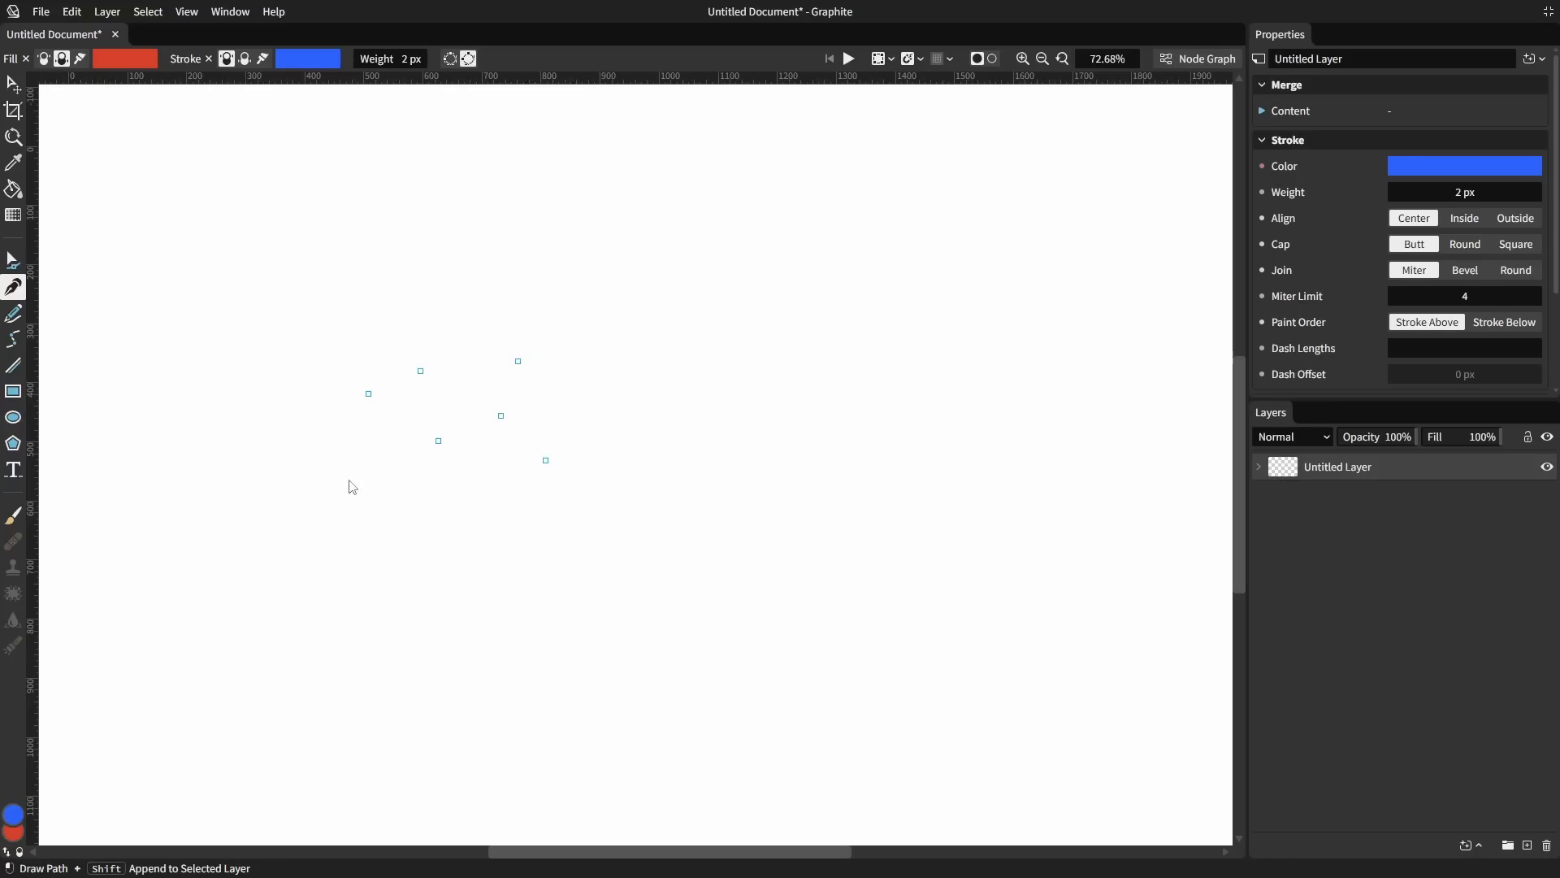
Move the two uppermost anchor points with the Path tool, placing the right one at about X 812 px, Y 319 px.
key("v")
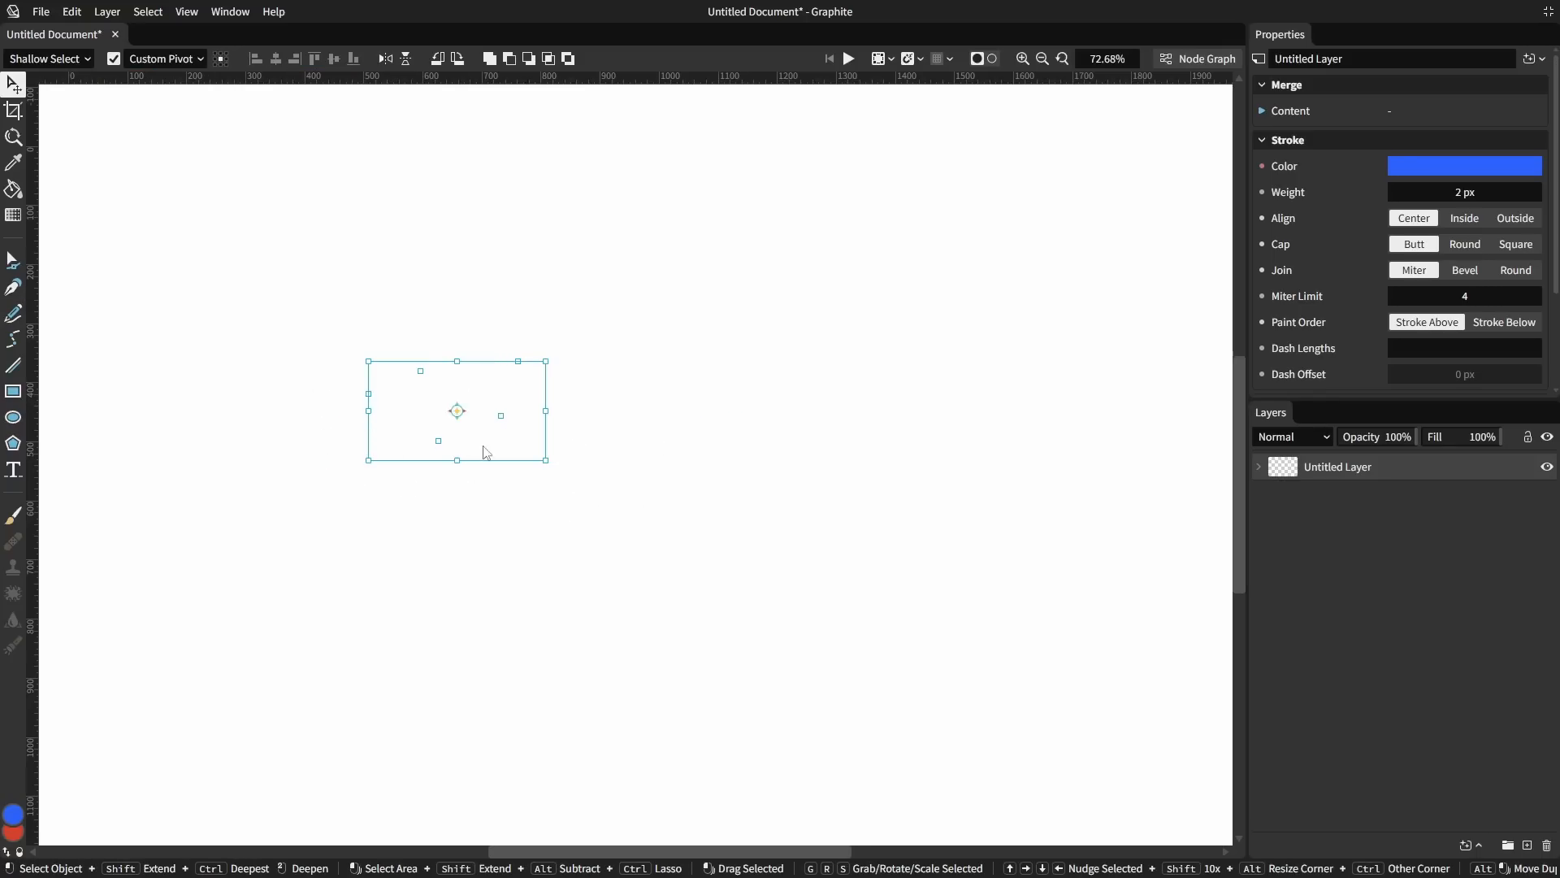
left_click(622, 538)
left_click_drag(709, 519, 425, 371)
left_click(1370, 470)
left_click(11, 260)
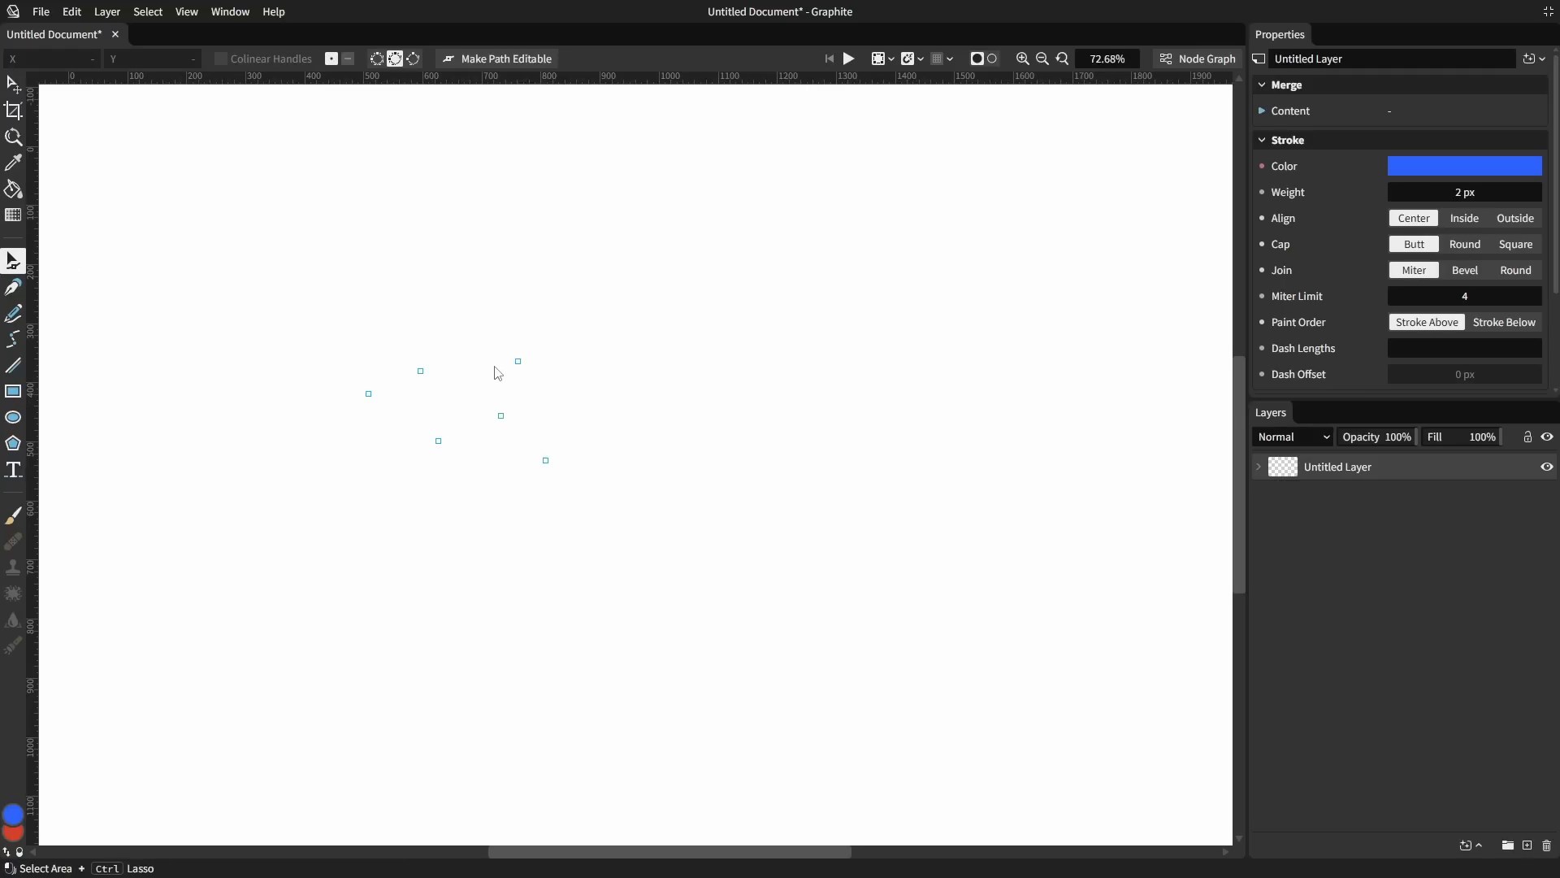
left_click_drag(420, 371, 426, 335)
left_click_drag(519, 366, 550, 341)
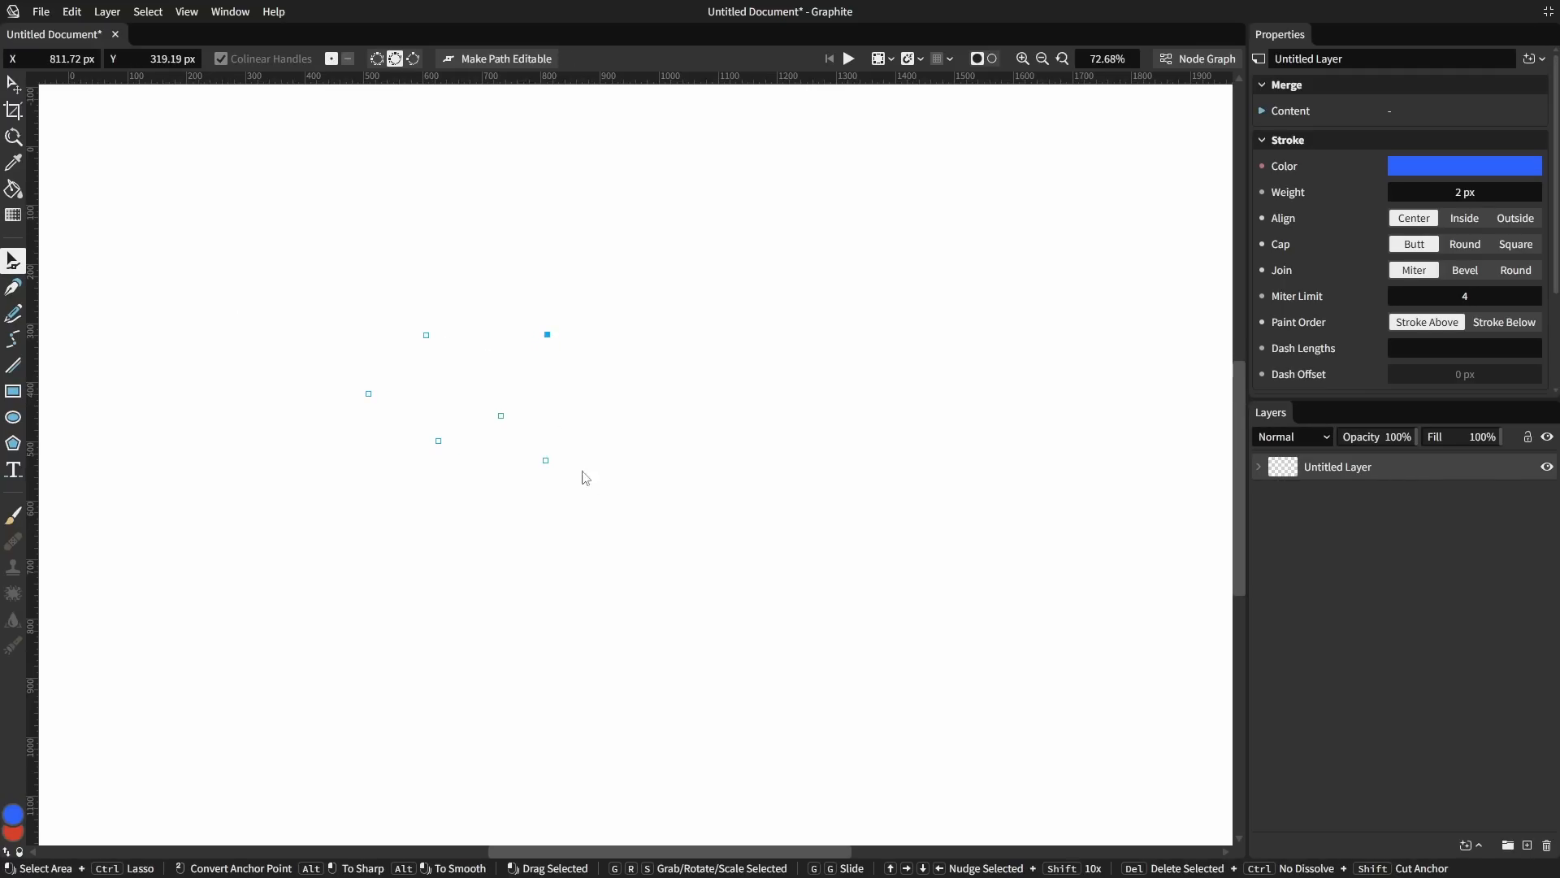
Deselect the point layer and draw a wide red ellipse with a blue stroke beside the points.
key("v")
left_click(759, 520)
key("e")
left_click_drag(673, 389, 995, 538)
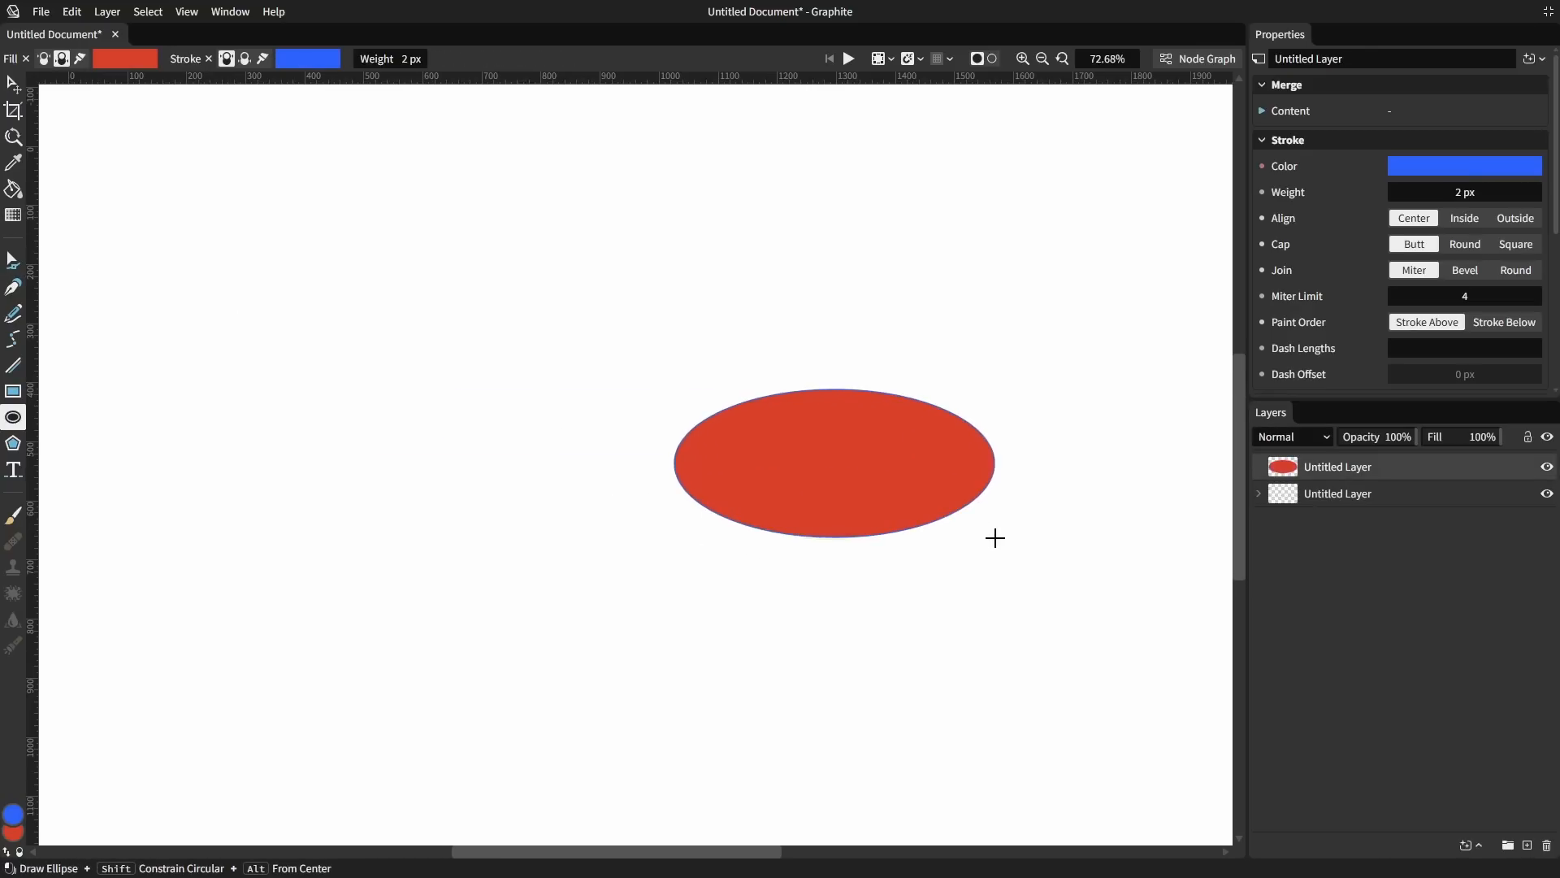
Add a Scatter Points node to the ellipse's layer and view its scattered anchors with the Path tool.
left_click(1536, 60)
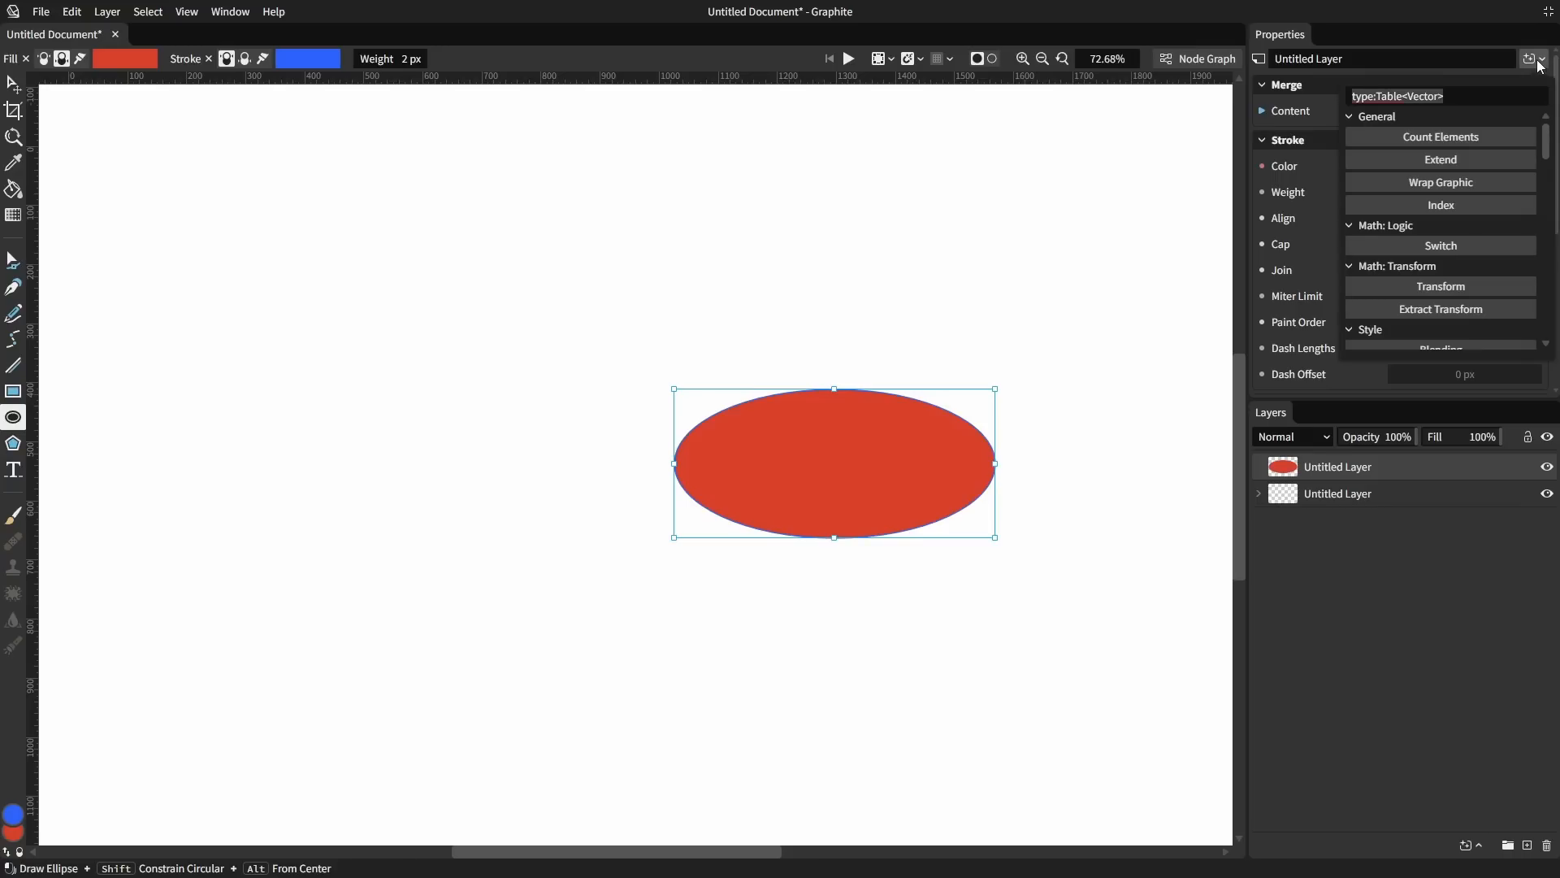
type("scat")
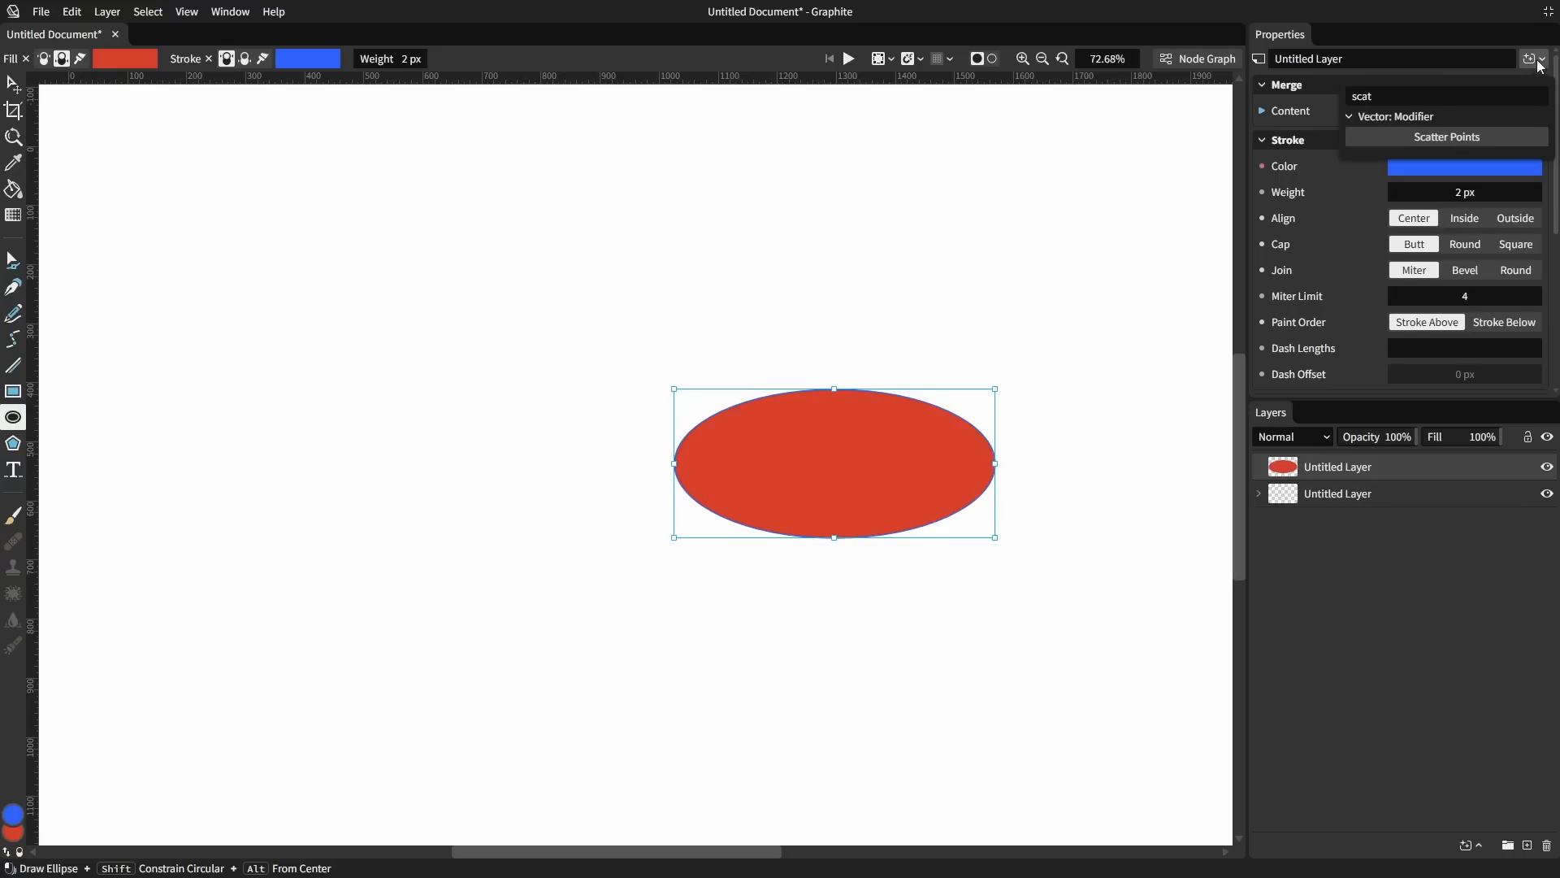
left_click(1480, 138)
left_click(8, 267)
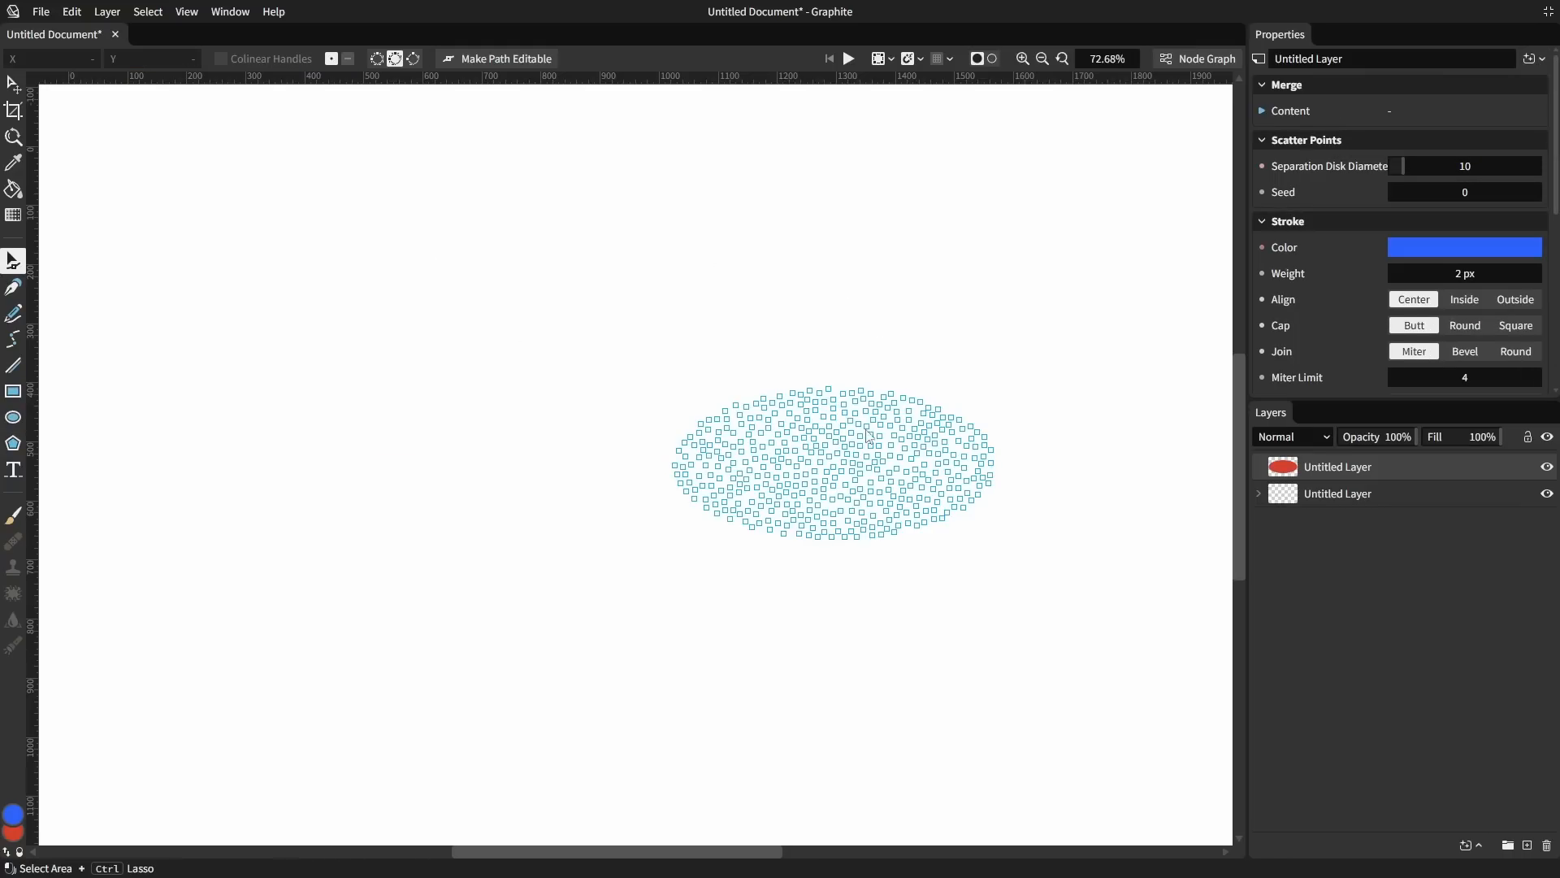
scroll(846, 465, "up", 3)
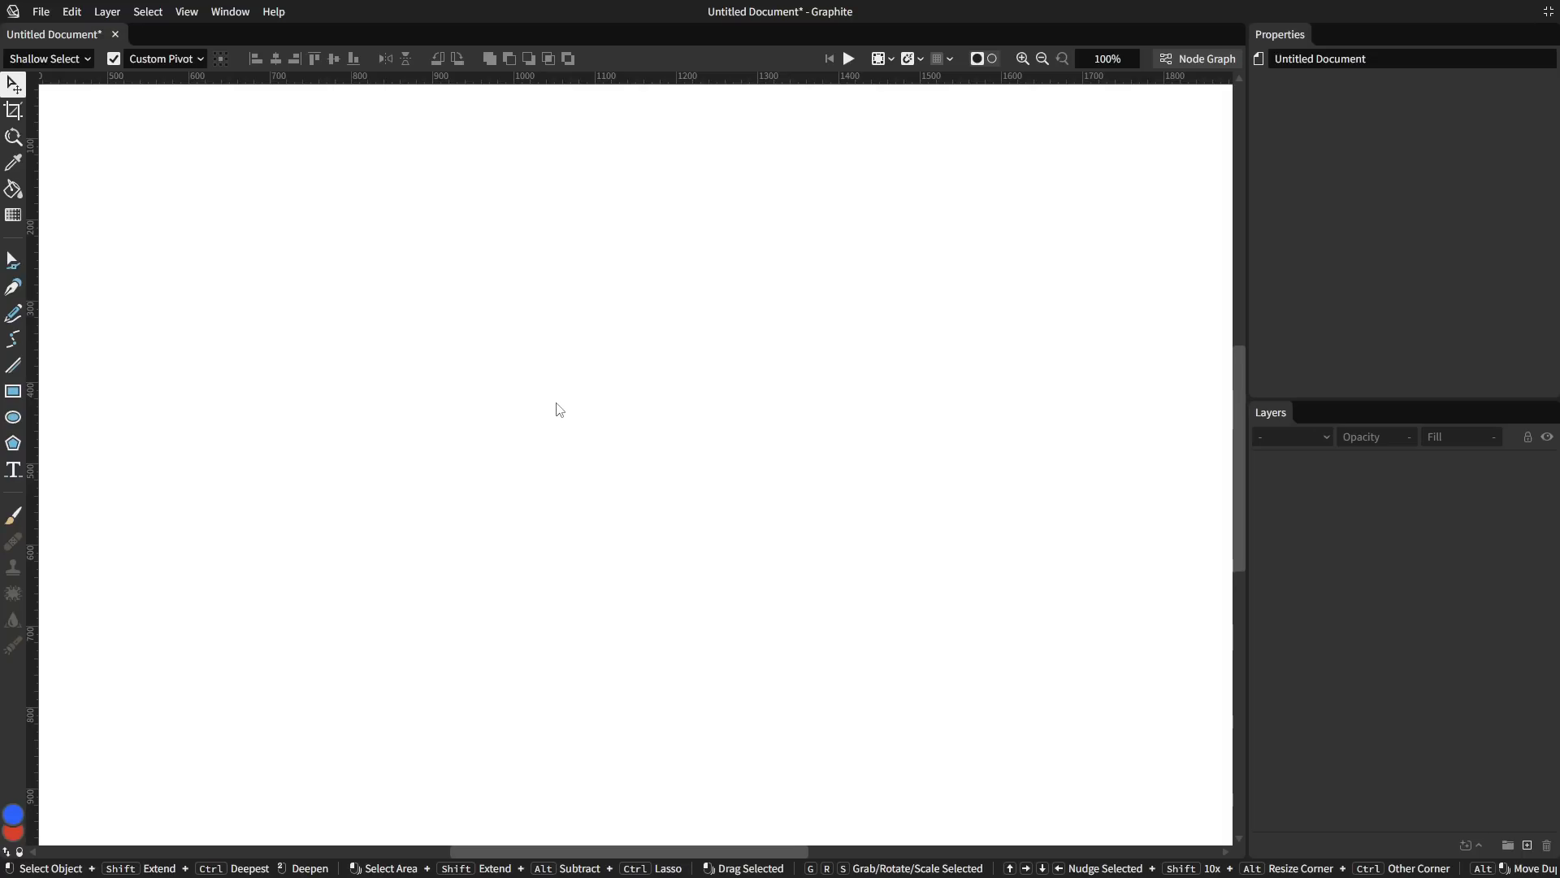
Draw a wide red ellipse with a blue stroke on the empty canvas and open it for path editing.
key("e")
left_click_drag(428, 345, 708, 486)
key("a")
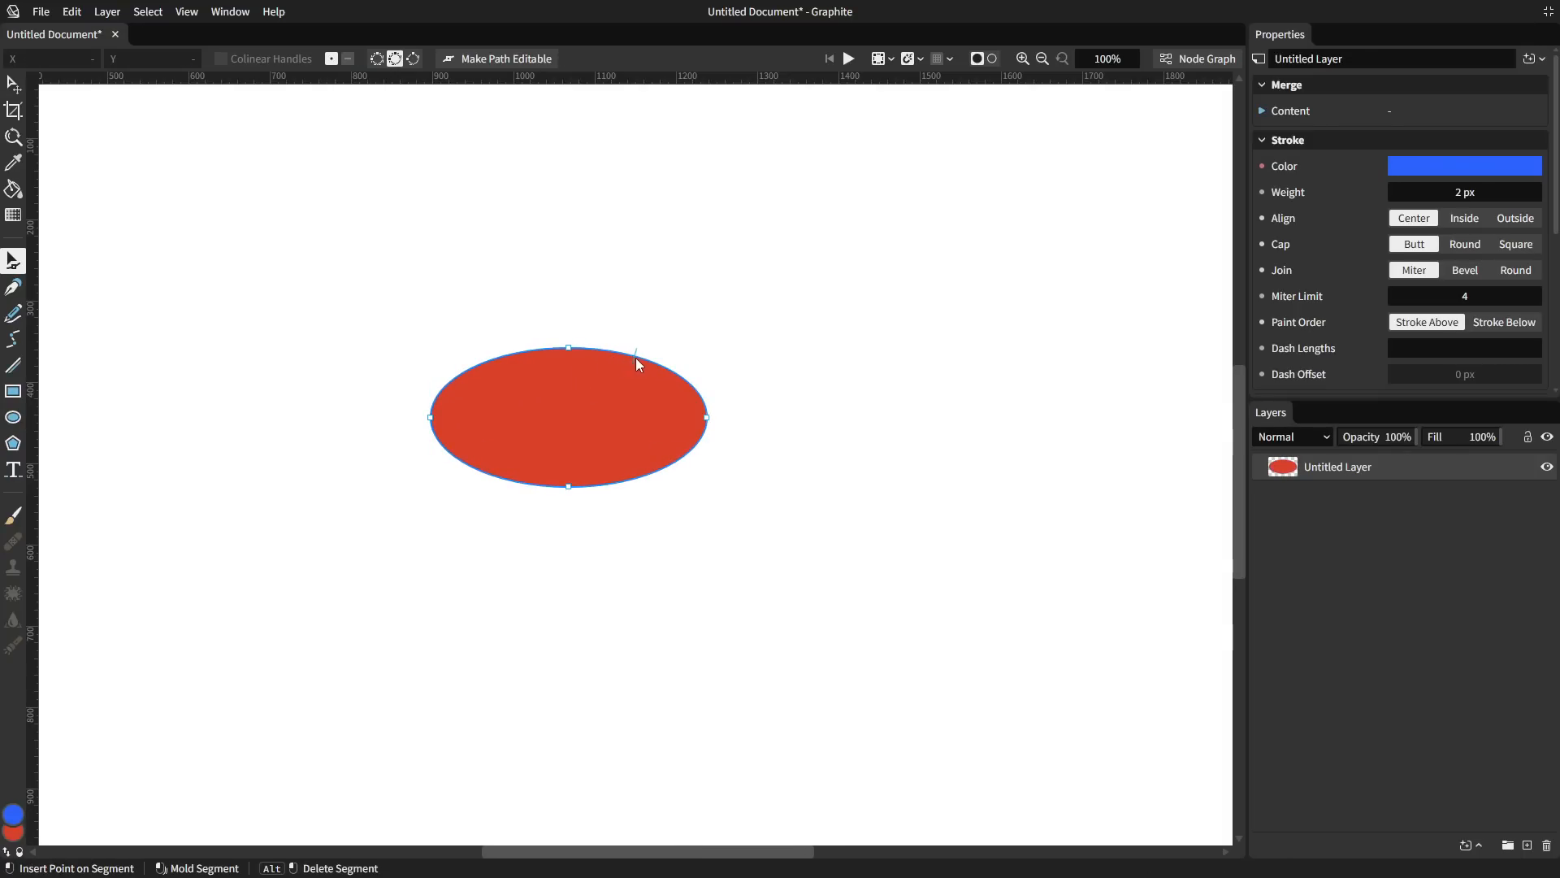
Mold the ellipse's upper-right, upper-left and lower curve segments inward and sideways with the Path tool.
left_click_drag(637, 365, 615, 411)
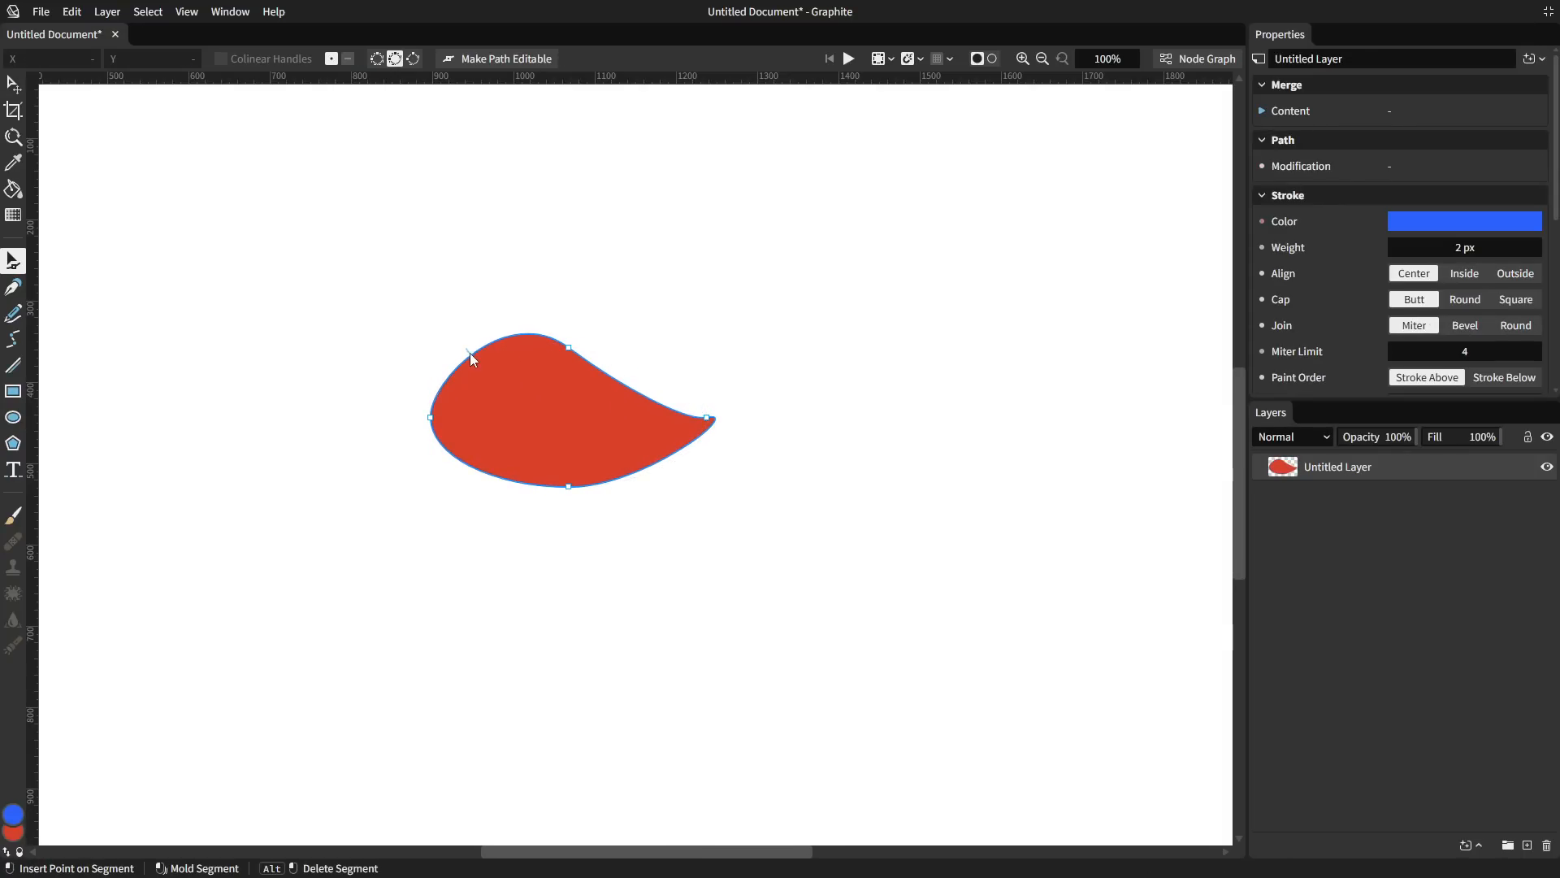
left_click_drag(473, 358, 492, 395)
left_click_drag(489, 475, 689, 499)
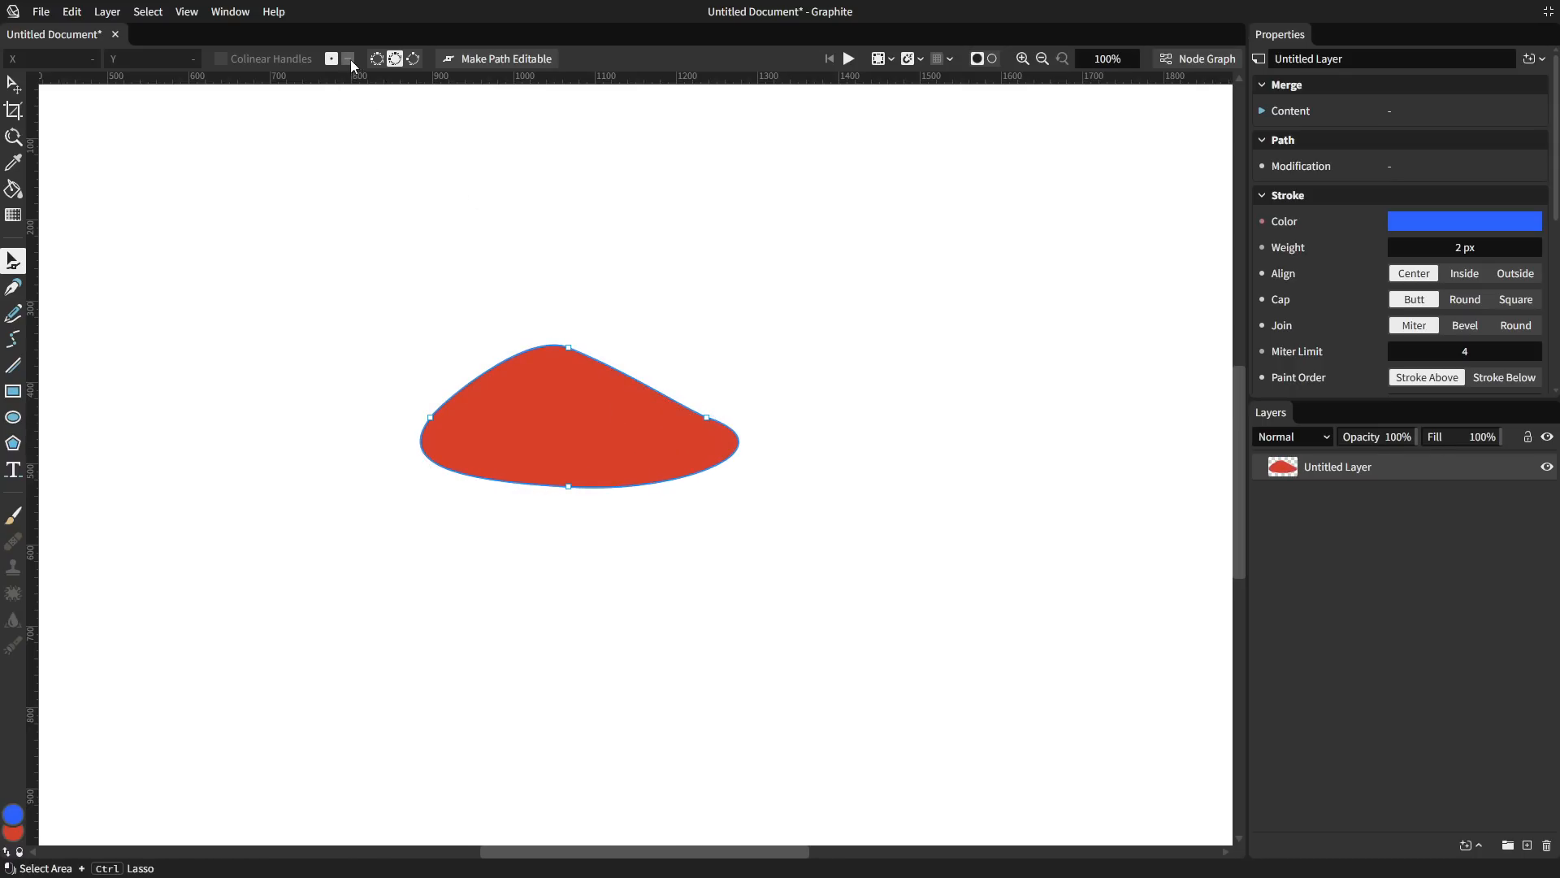
Show the handles of all anchor points and adjust the red shape's curvature around its left anchor.
left_click(377, 58)
left_click_drag(480, 374, 418, 313)
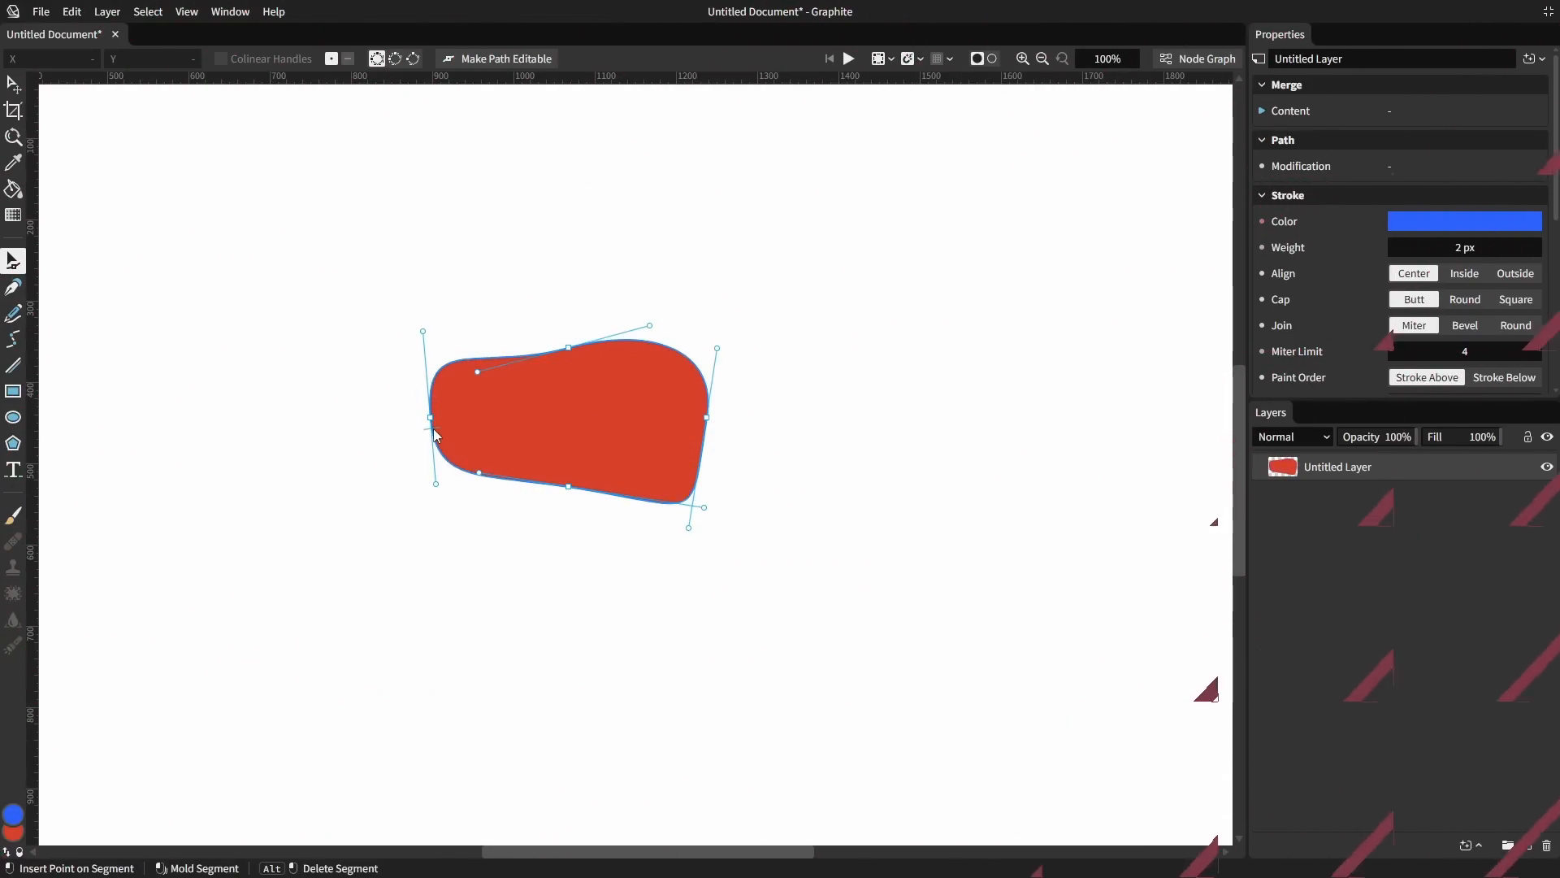
left_click(431, 417)
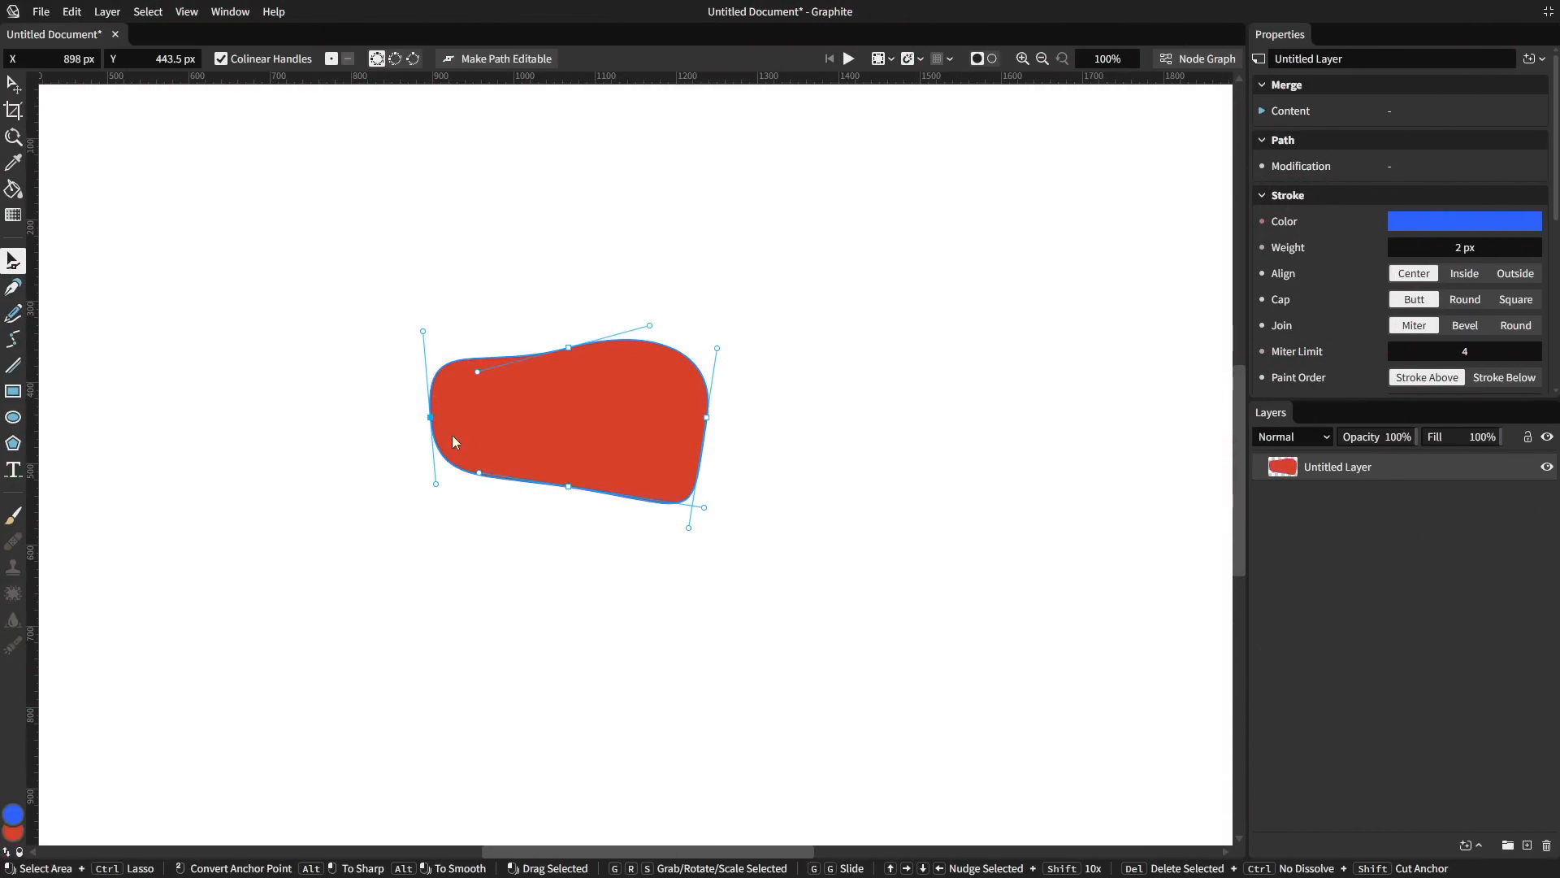
mouse_move(442, 421)
left_mouse_down()
mouse_move(437, 399)
mouse_move(491, 363)
mouse_move(436, 398)
mouse_move(422, 368)
mouse_move(424, 446)
mouse_move(427, 392)
mouse_move(464, 358)
mouse_move(432, 369)
mouse_move(428, 443)
mouse_move(425, 421)
left_mouse_up()
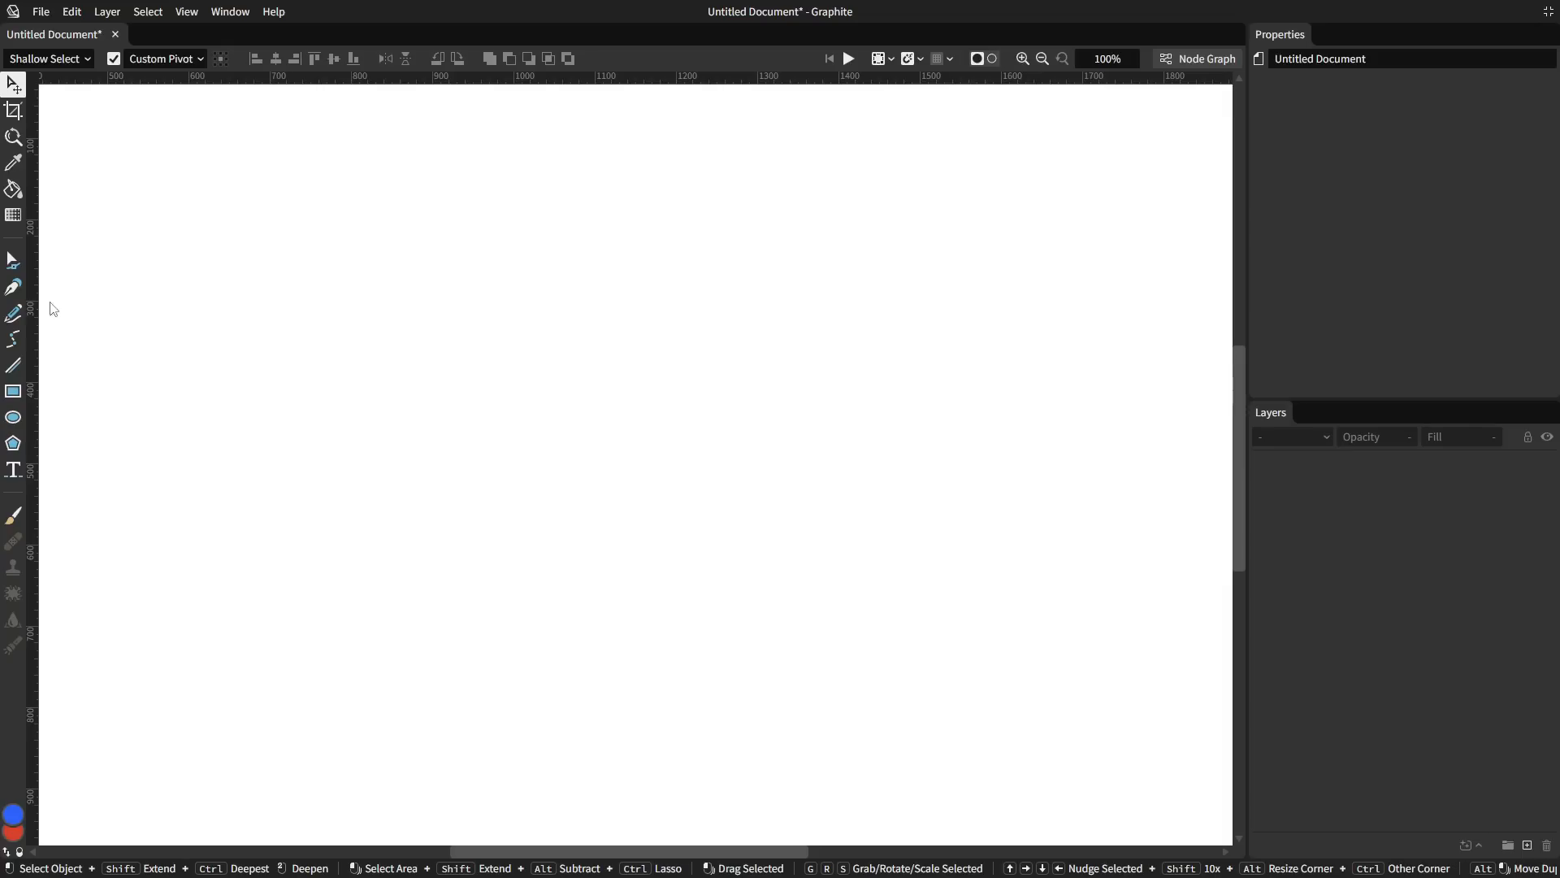
Activate the Pen tool and enable the experimental Vector Meshes option in the editor preferences.
left_click(13, 286)
left_click(71, 11)
mouse_move(41, 11)
left_click(85, 193)
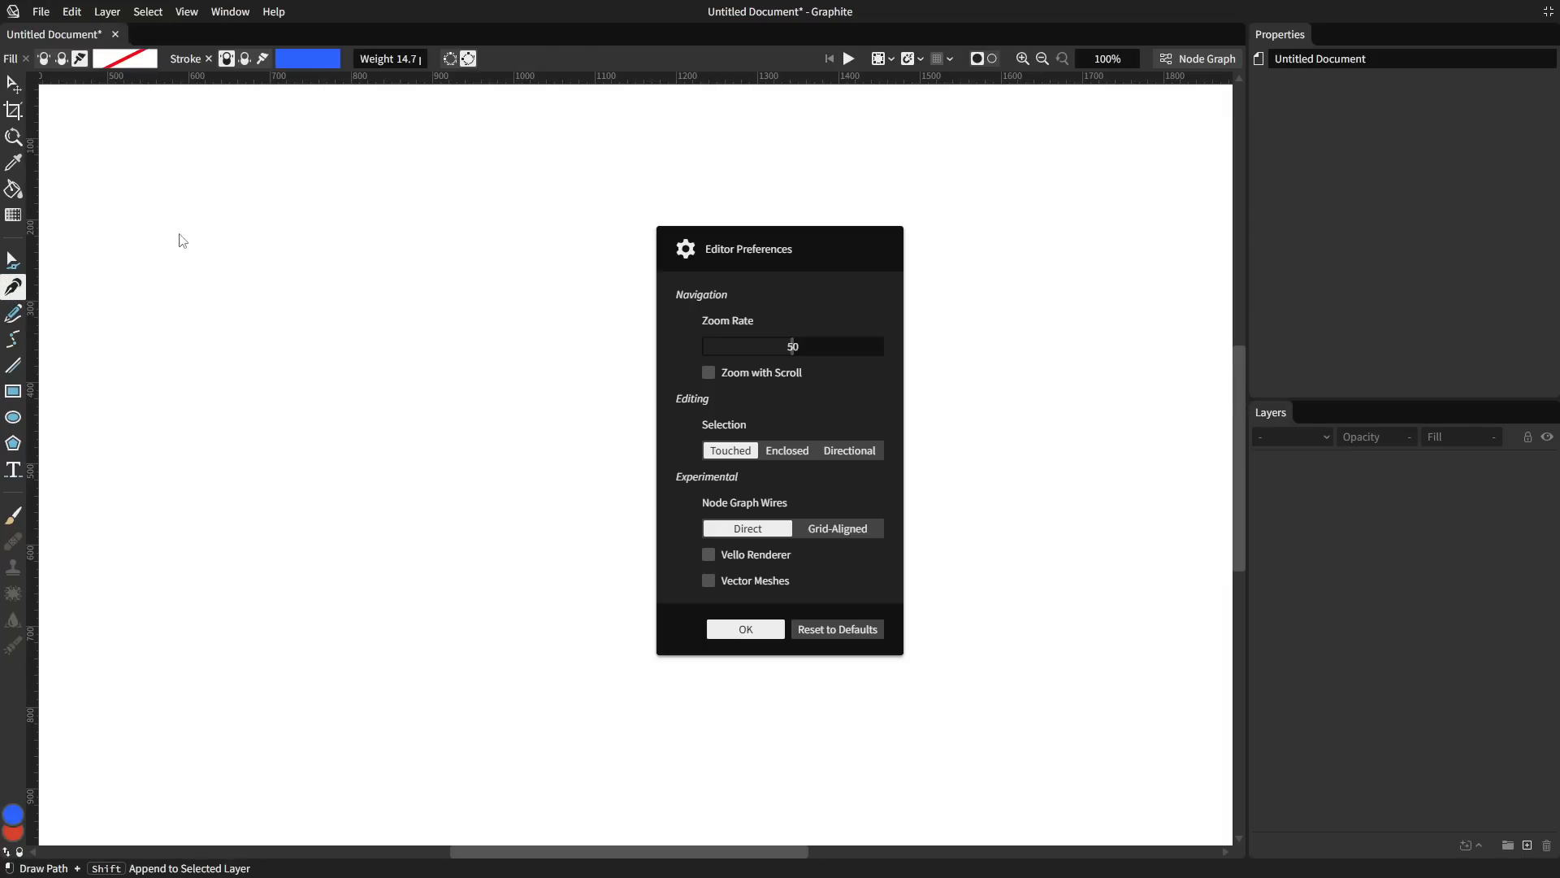
left_click(743, 582)
left_click(746, 628)
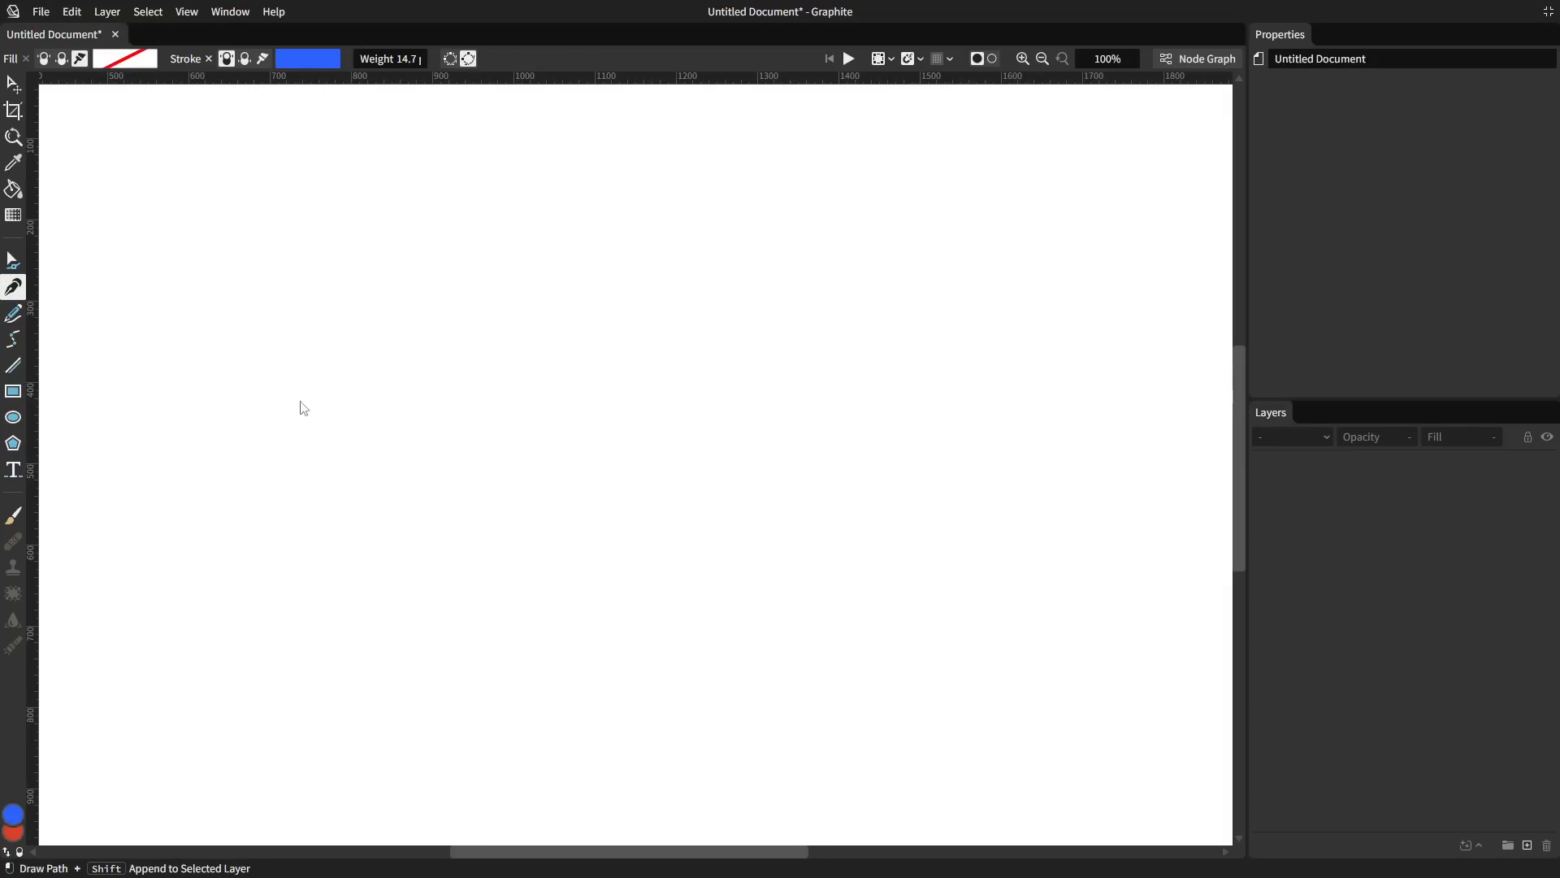
Draw a wavy blue path with smooth points and loop its end back onto the path's middle segment.
left_click_drag(275, 423, 369, 320)
left_click_drag(399, 289, 554, 387)
left_click_drag(648, 338, 692, 292)
left_click_drag(676, 579, 536, 674)
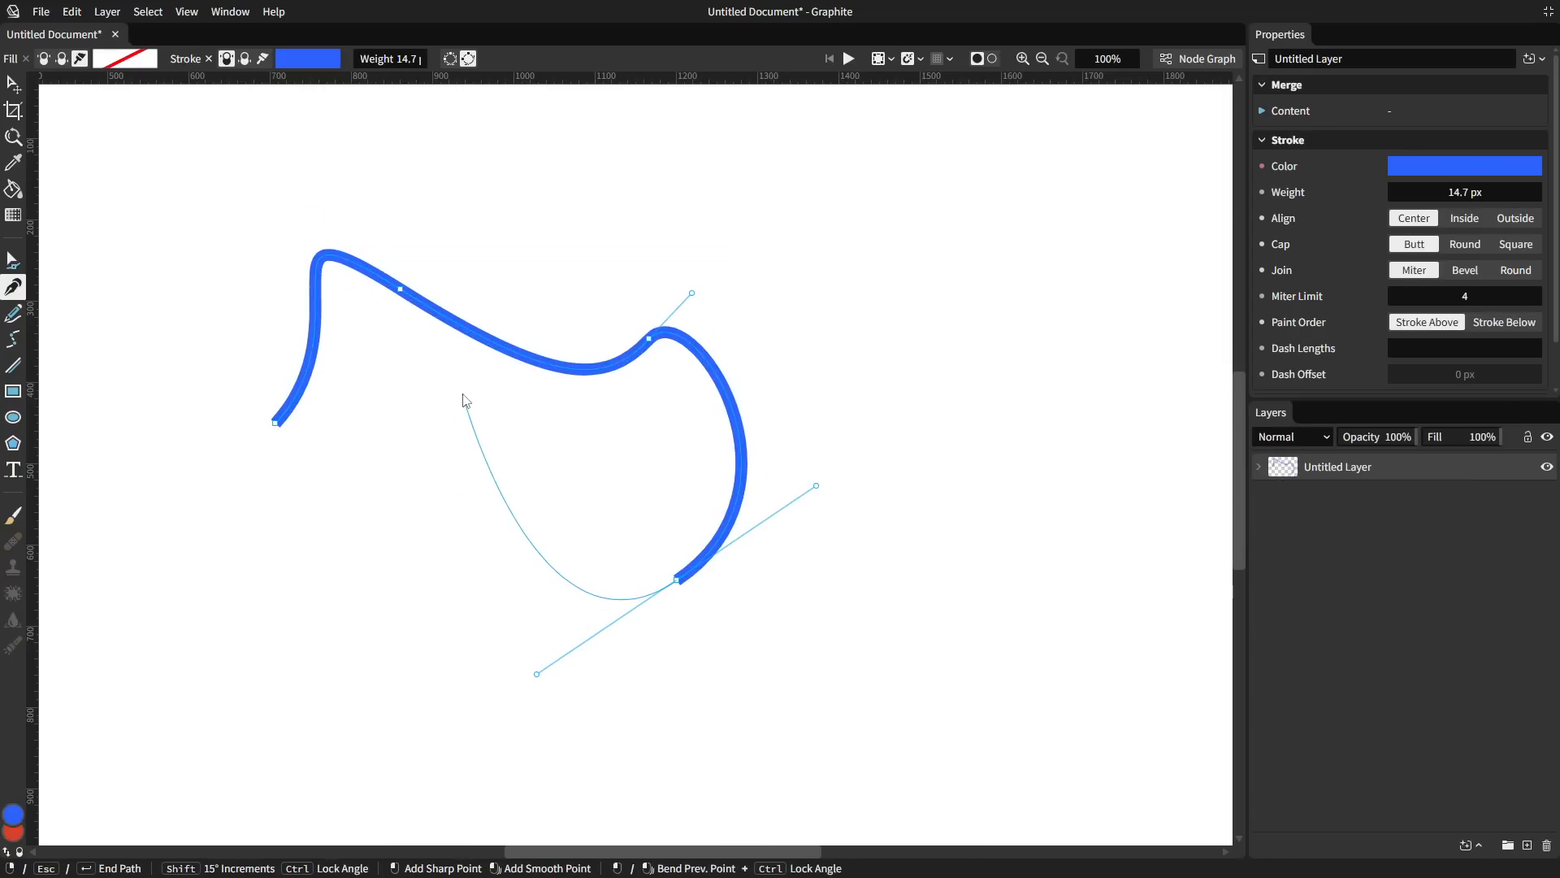
left_click(500, 347)
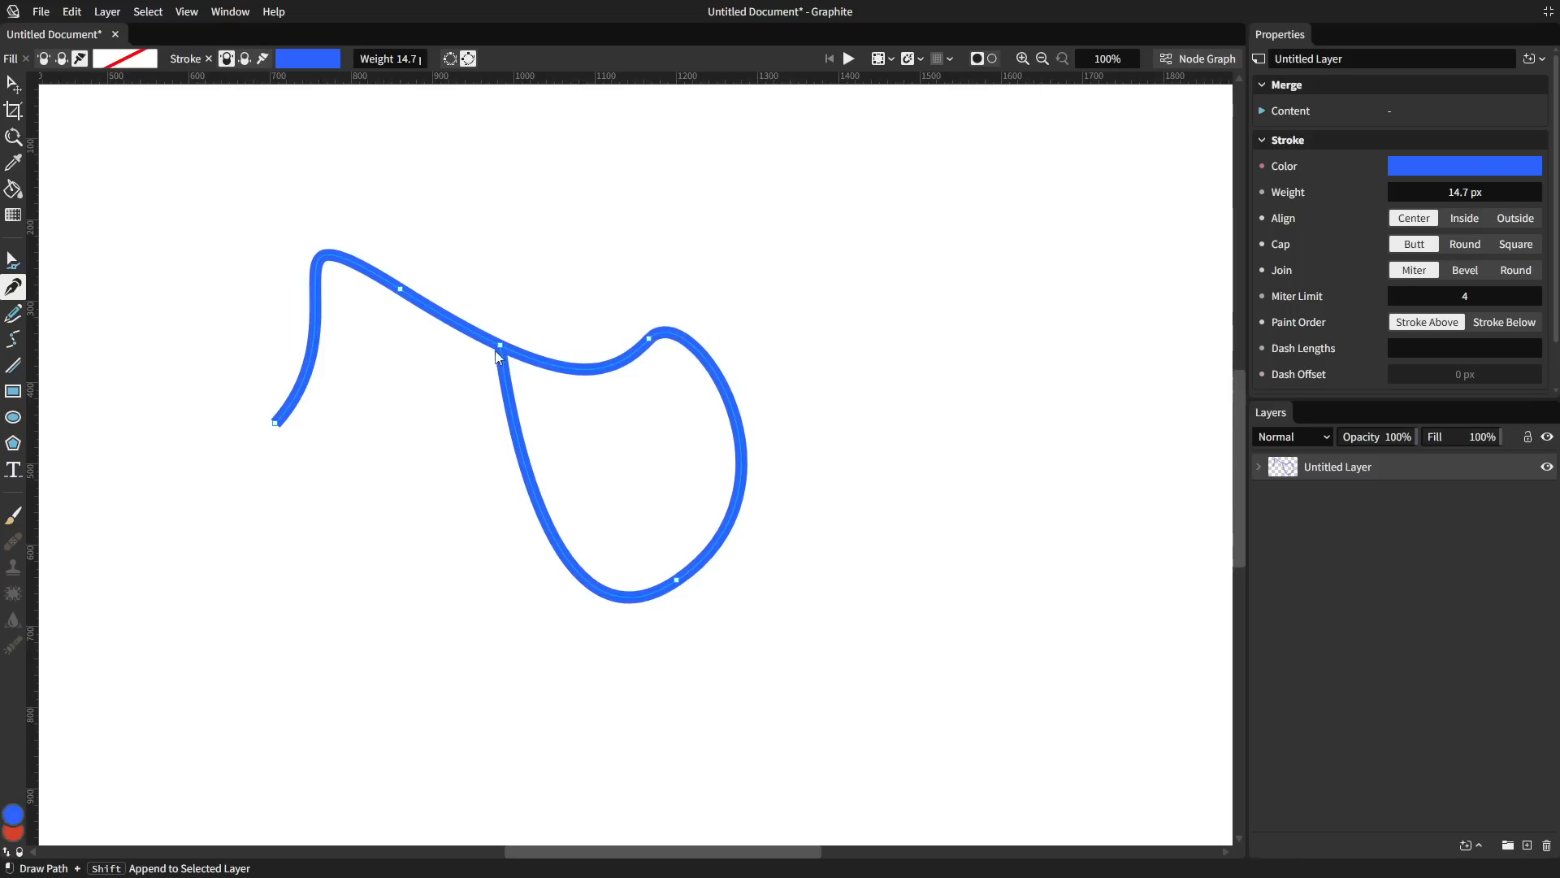
Move the branching anchor of the blue mesh path downward and mold the segments around it with the Path tool.
key("a")
left_click_drag(500, 346, 472, 435)
left_click_drag(444, 423, 394, 451)
left_click_drag(559, 424, 591, 413)
left_click_drag(473, 437, 492, 459)
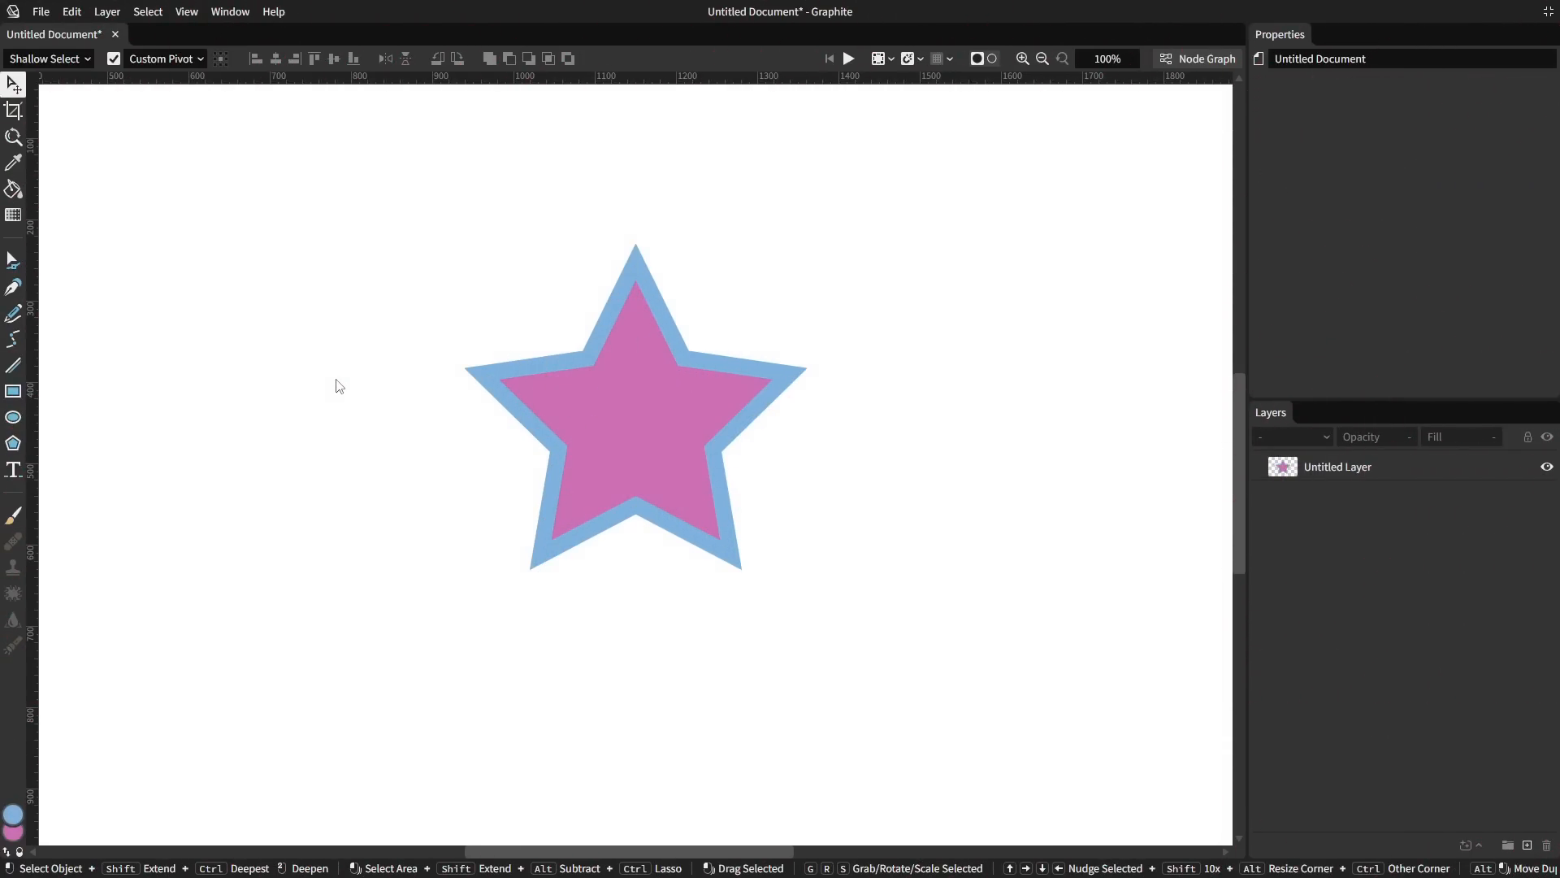
Enable segment editing for the pink star with the Path tool and move its two top segments up and slightly left.
left_click(14, 271)
left_click(634, 447)
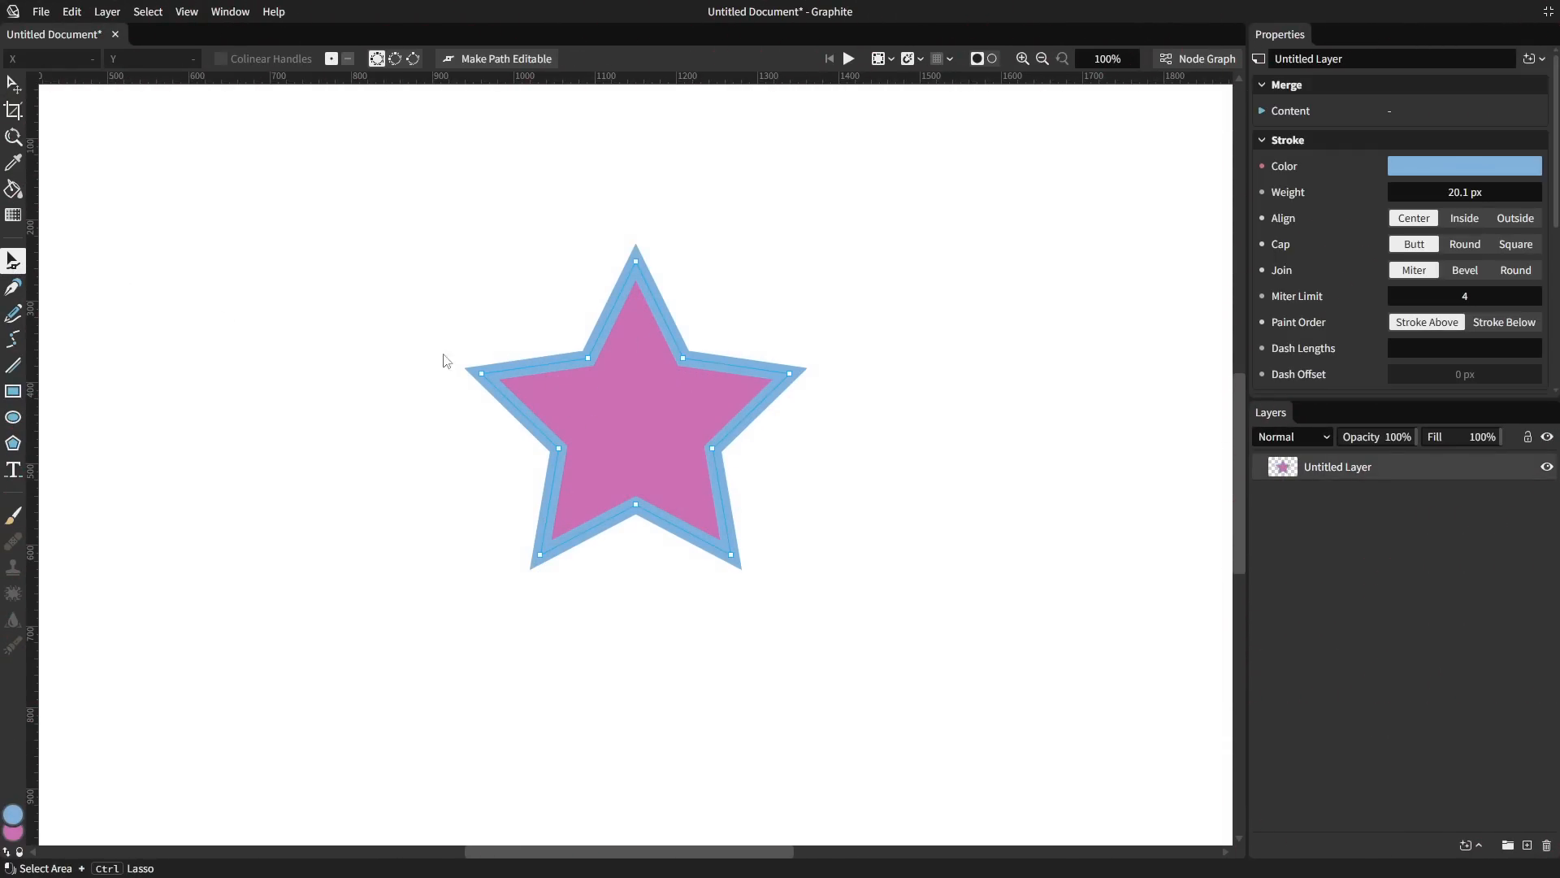
left_click(347, 59)
left_click(600, 323)
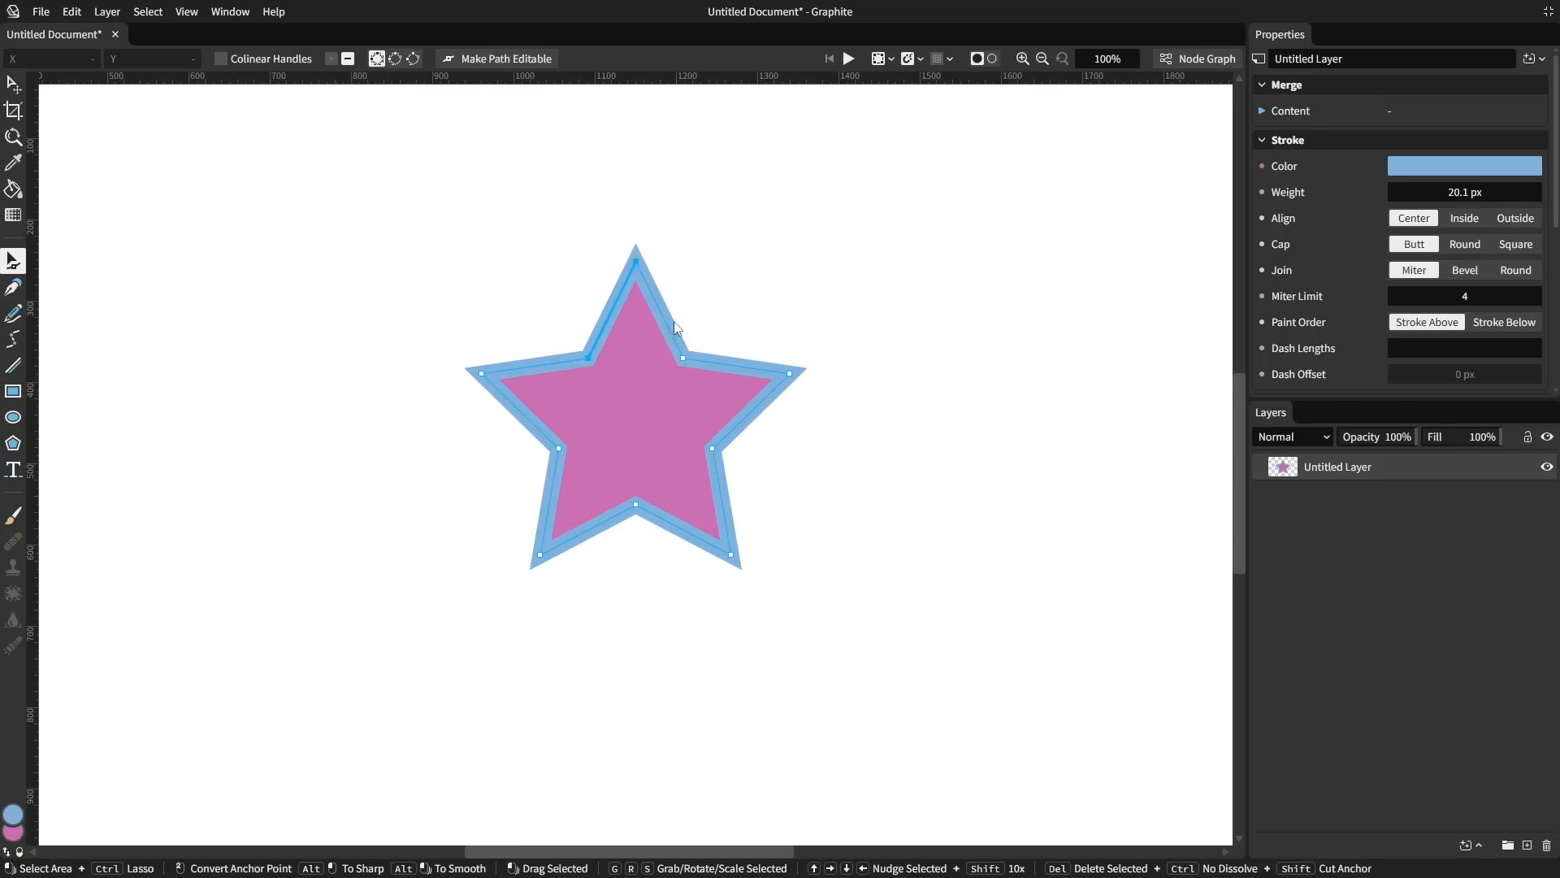
left_click_drag(664, 320, 595, 262)
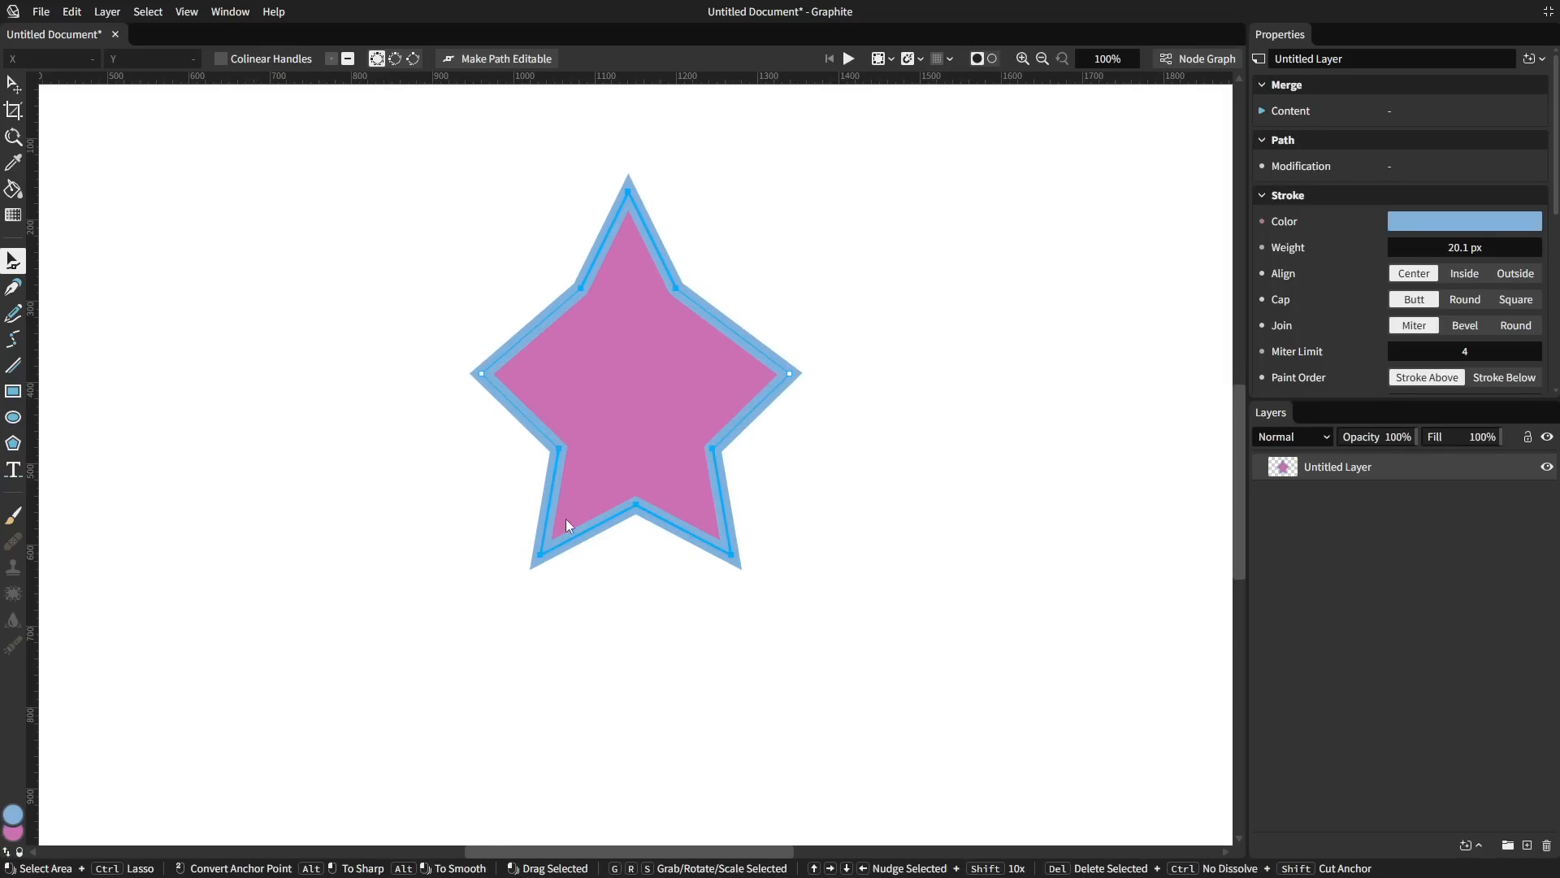
Move the star's selected segments down and left, rotate them clockwise and enlarge them.
left_click_drag(566, 520, 541, 571)
key("r")
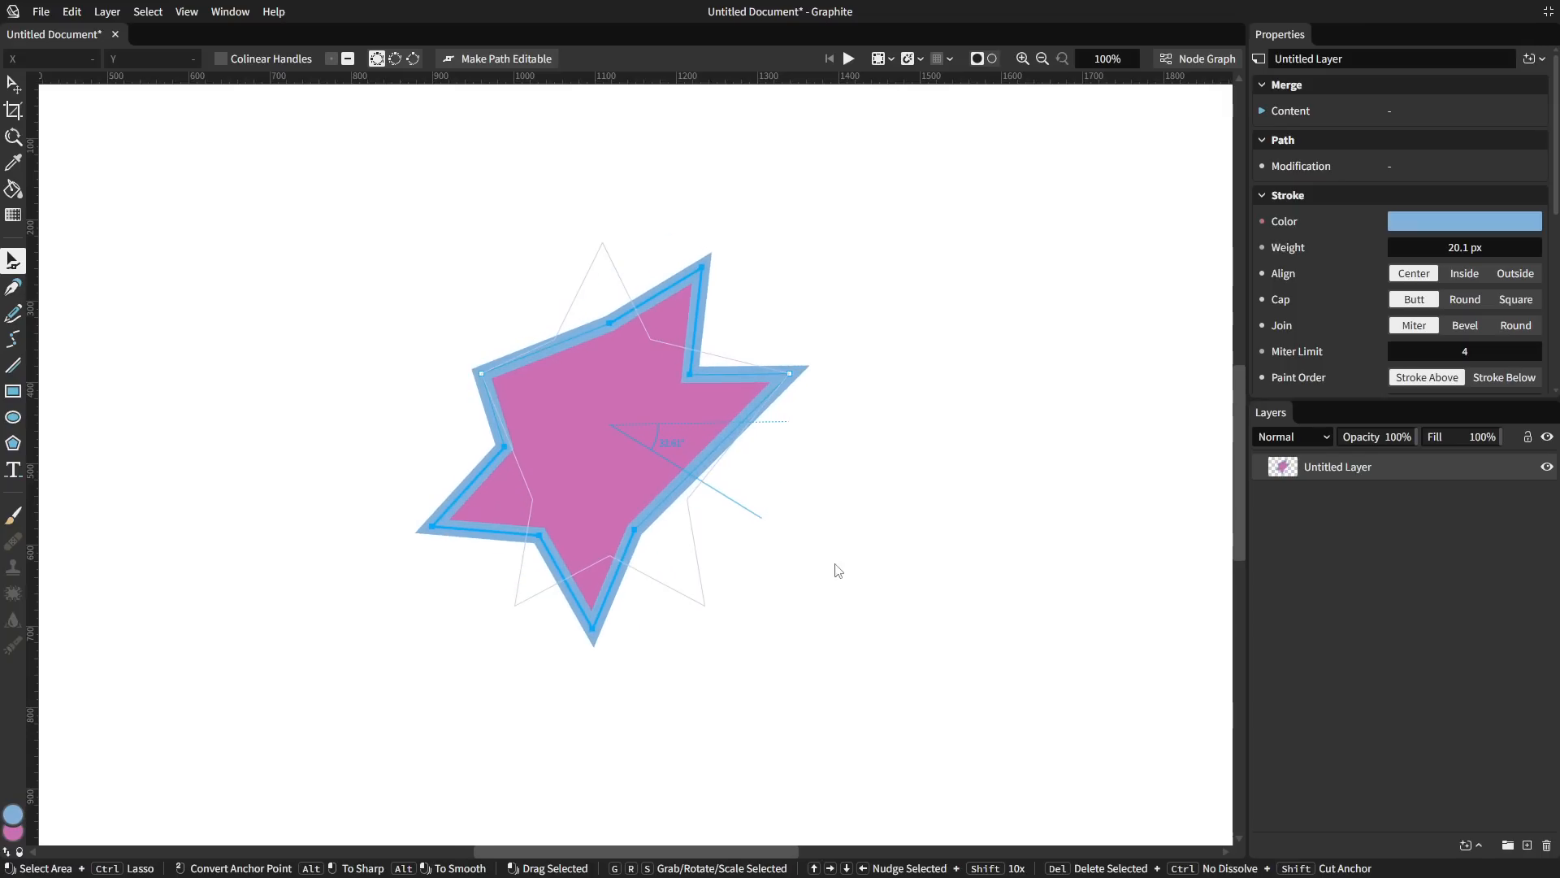
left_click(901, 631)
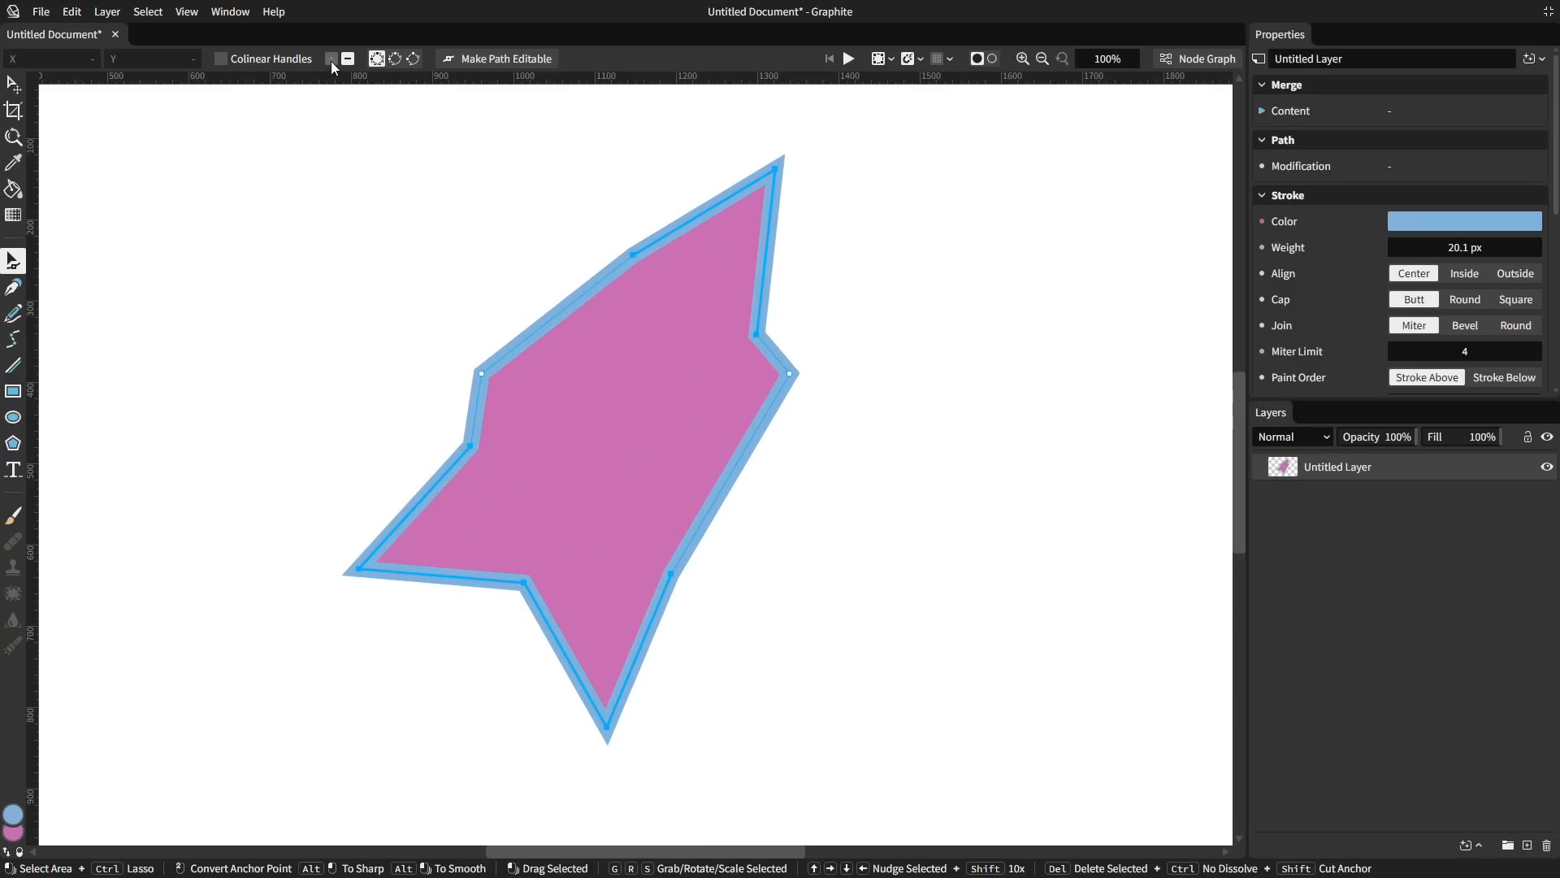
Enable point editing alongside segment editing, select the star's two upper-left anchors and move the adjoining upper segment leftward.
left_click(482, 373)
left_click(633, 255, "shift")
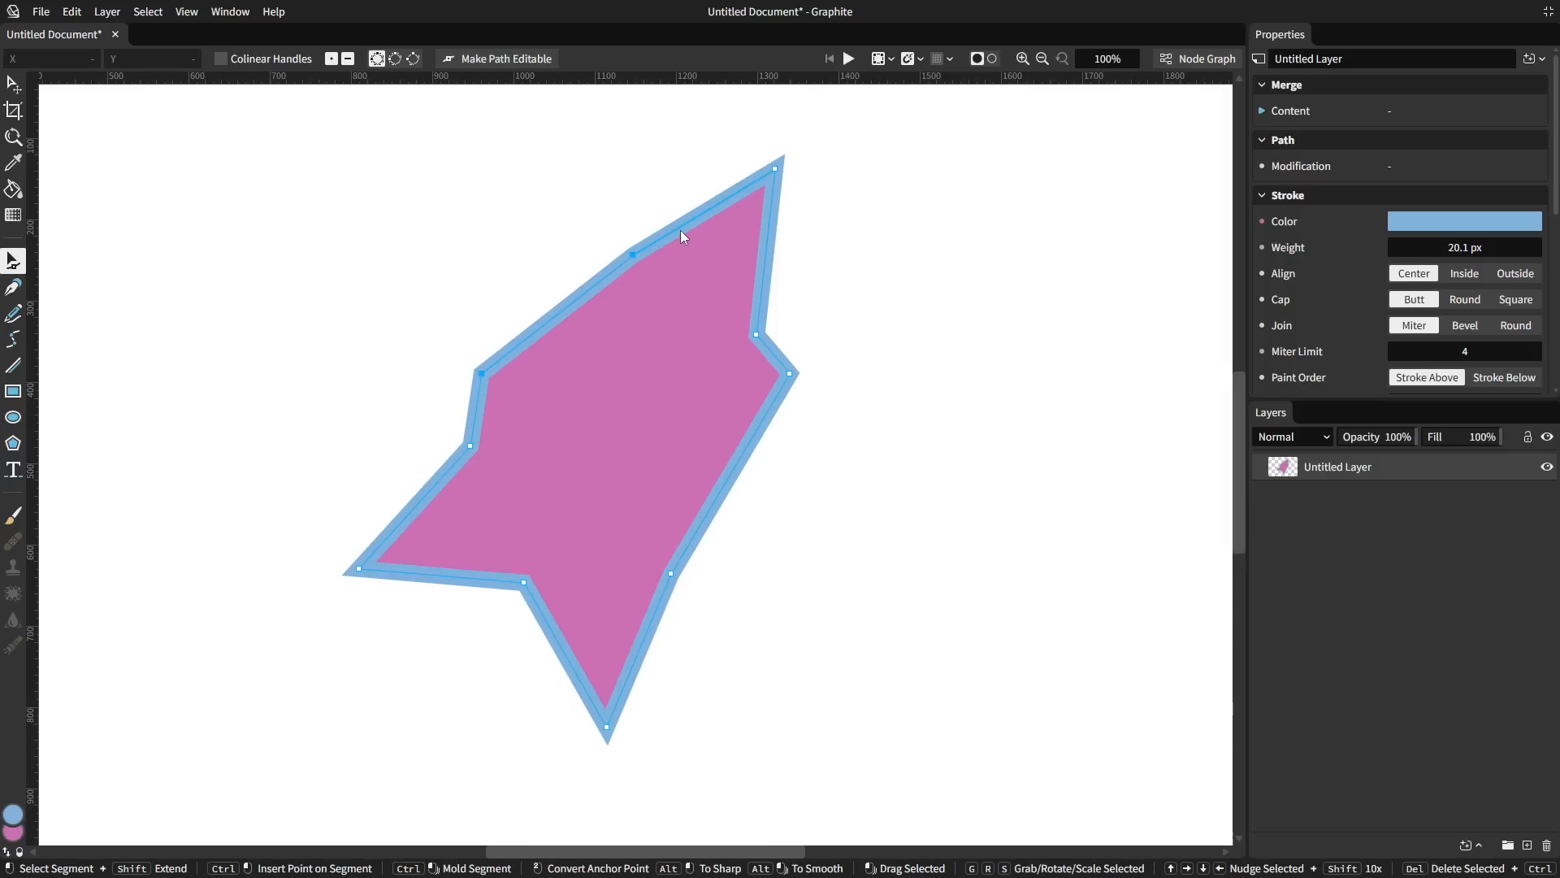
left_click_drag(685, 226, 504, 237)
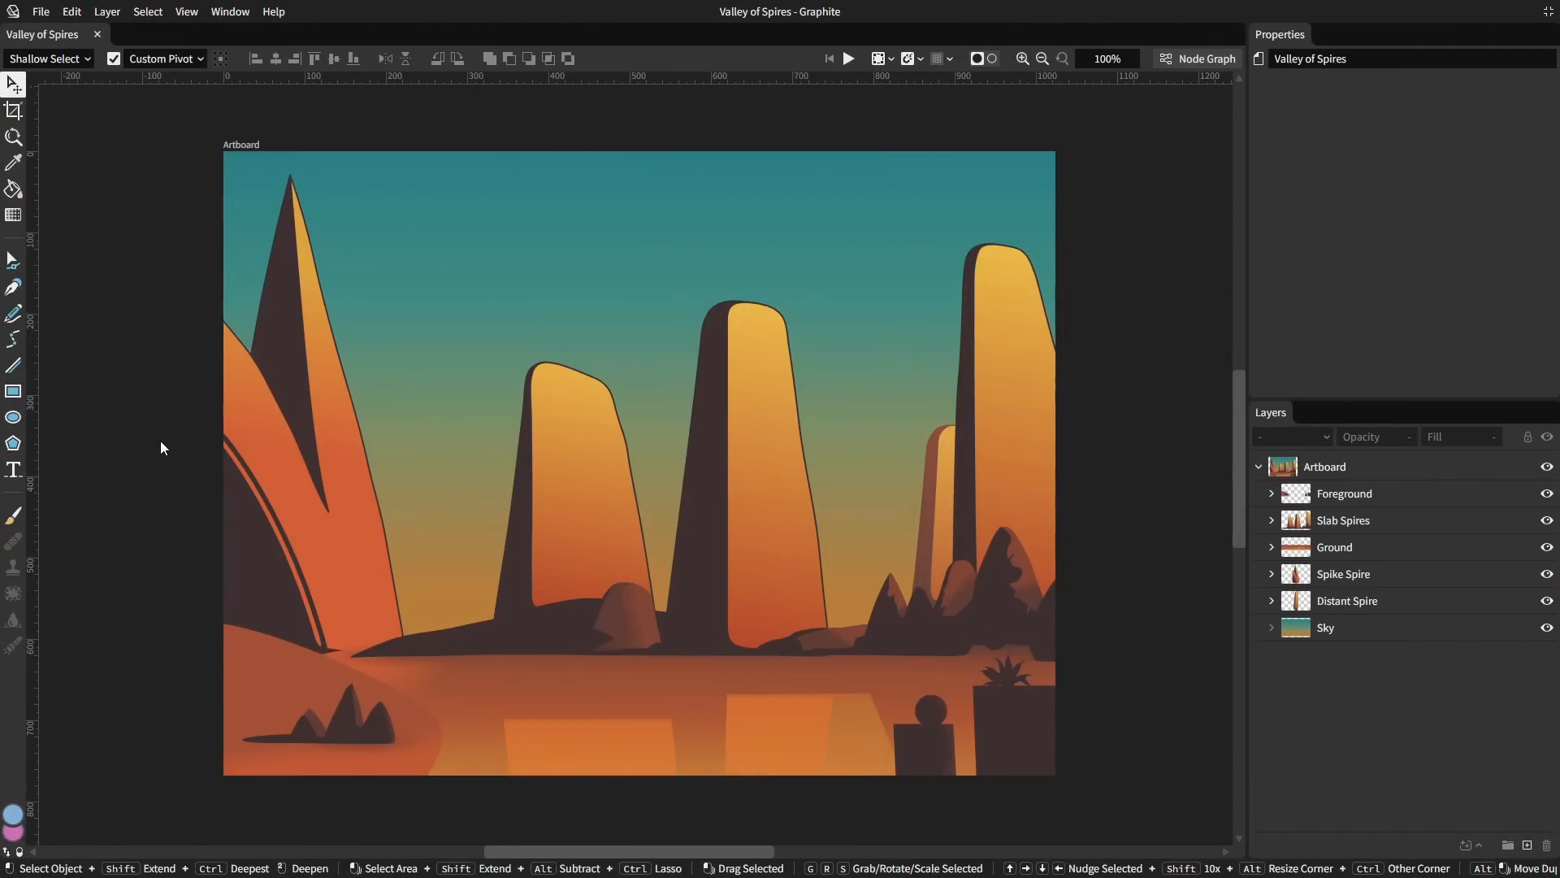
Select the middle slab spire's face with the Path tool and area-select its upper and lower-right anchors.
key("a")
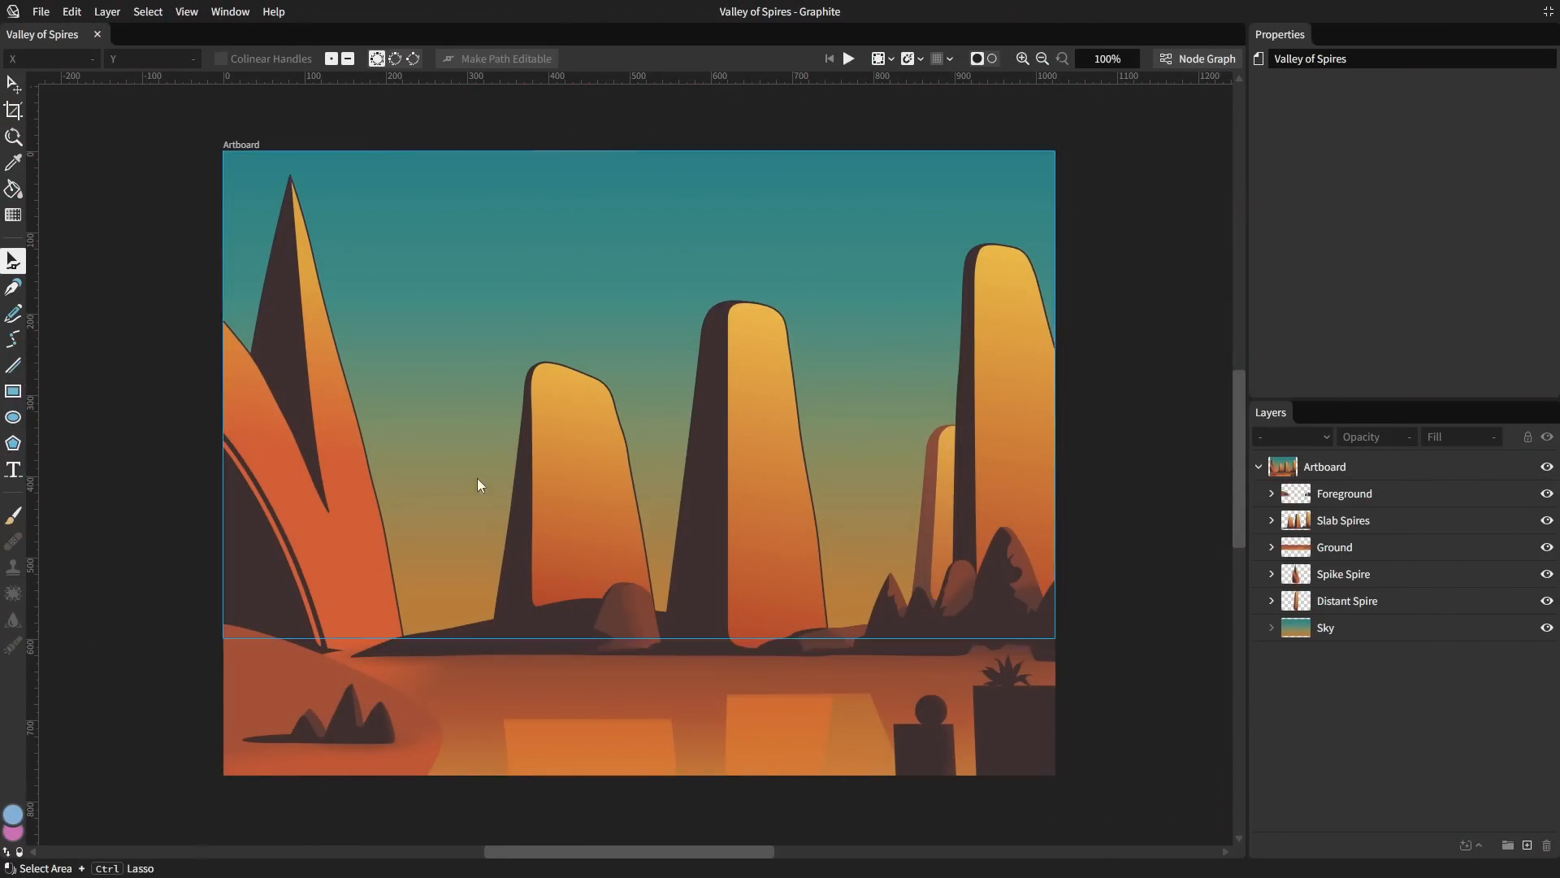
left_click(625, 480)
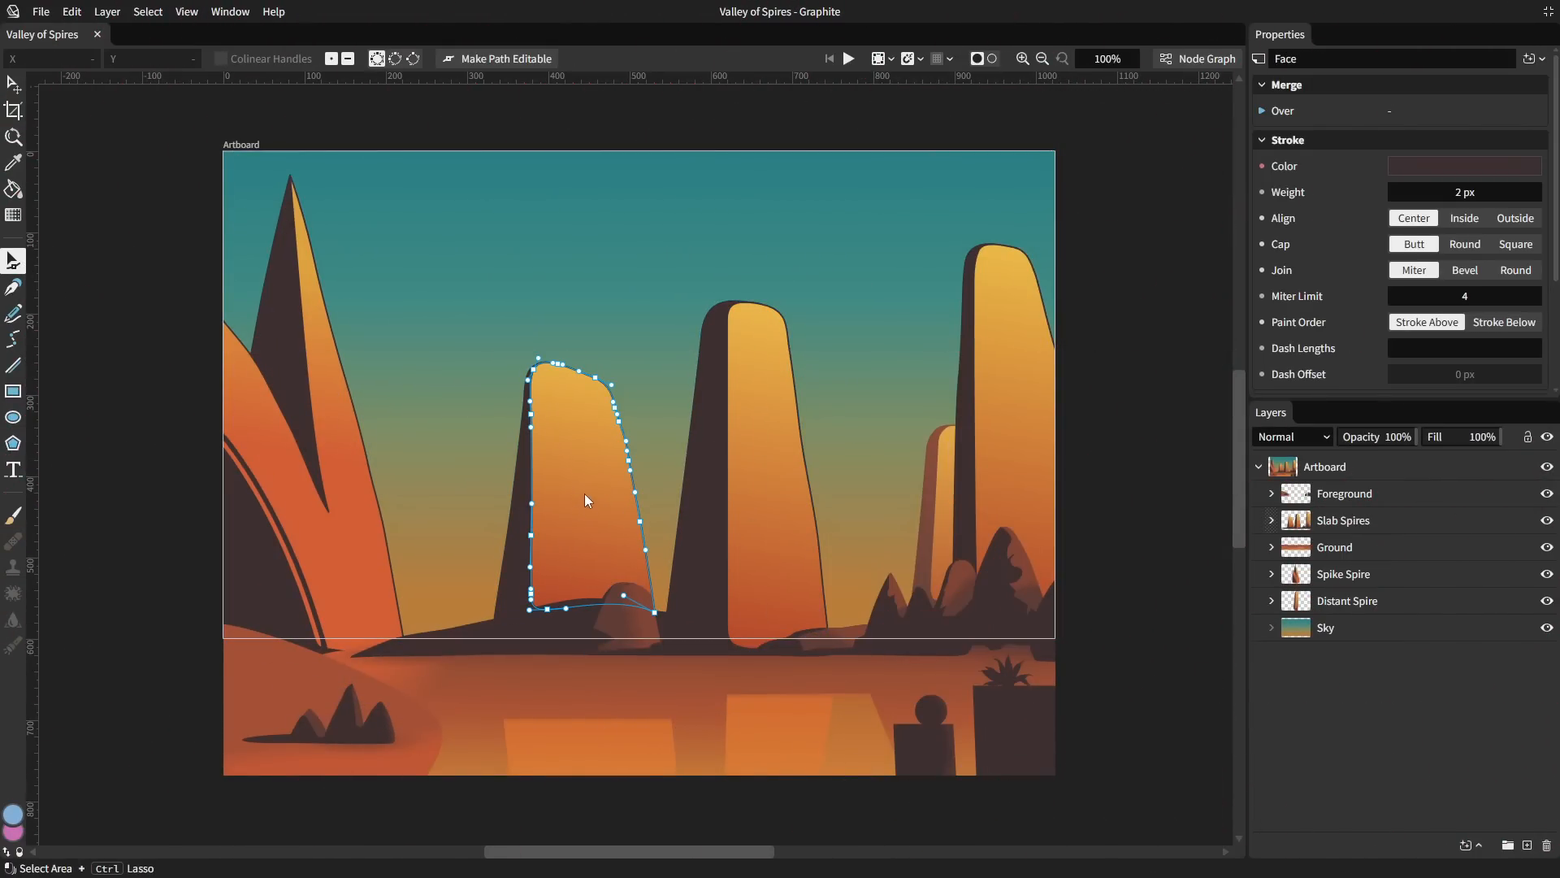
left_click(777, 490)
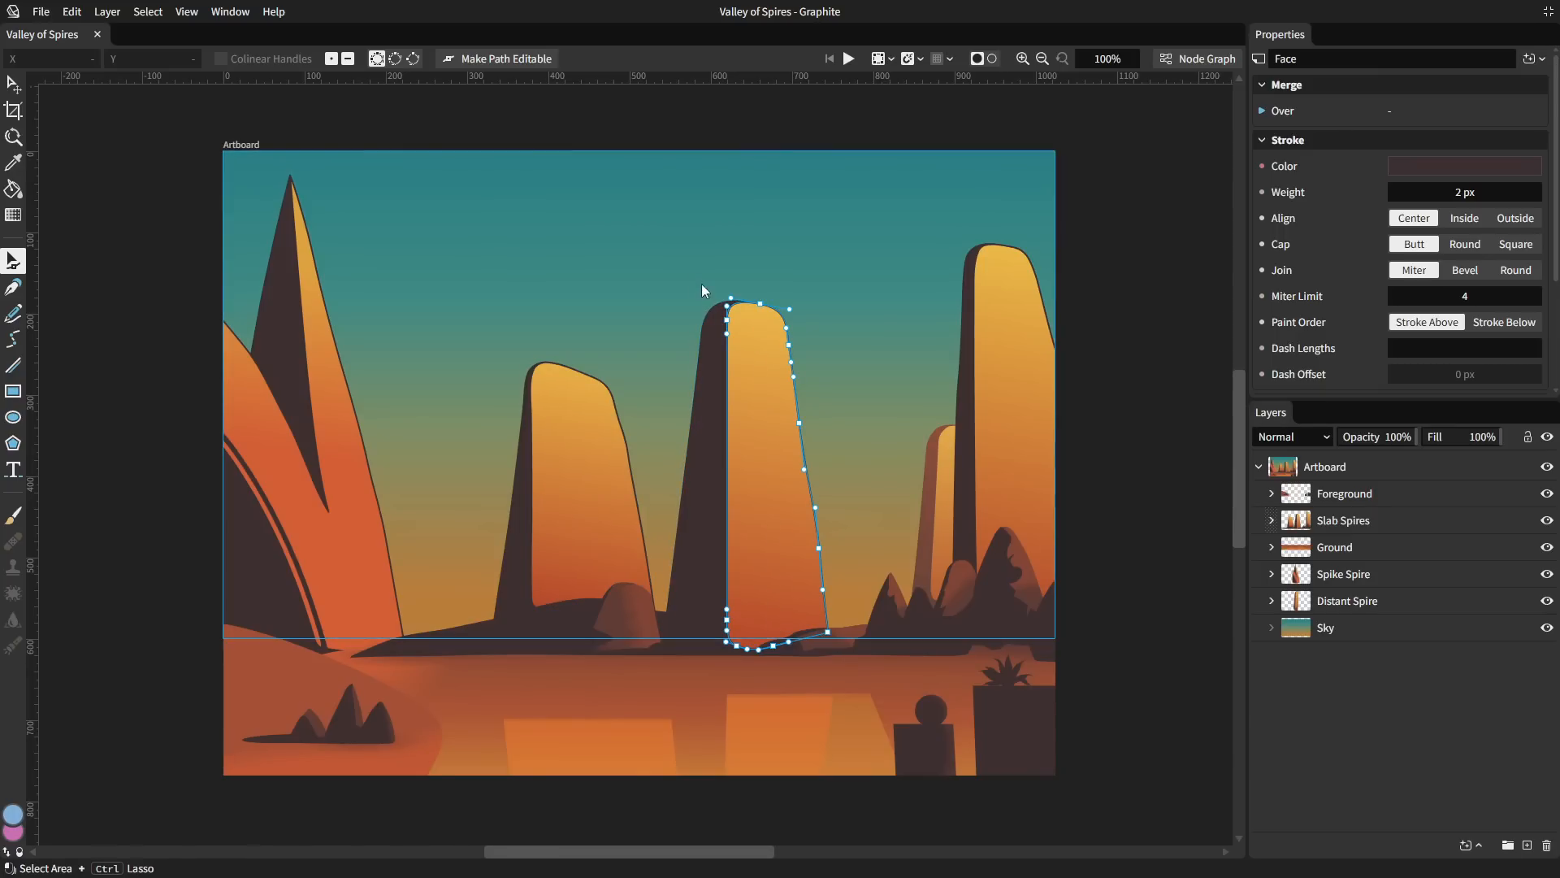
left_click_drag(704, 290, 833, 398)
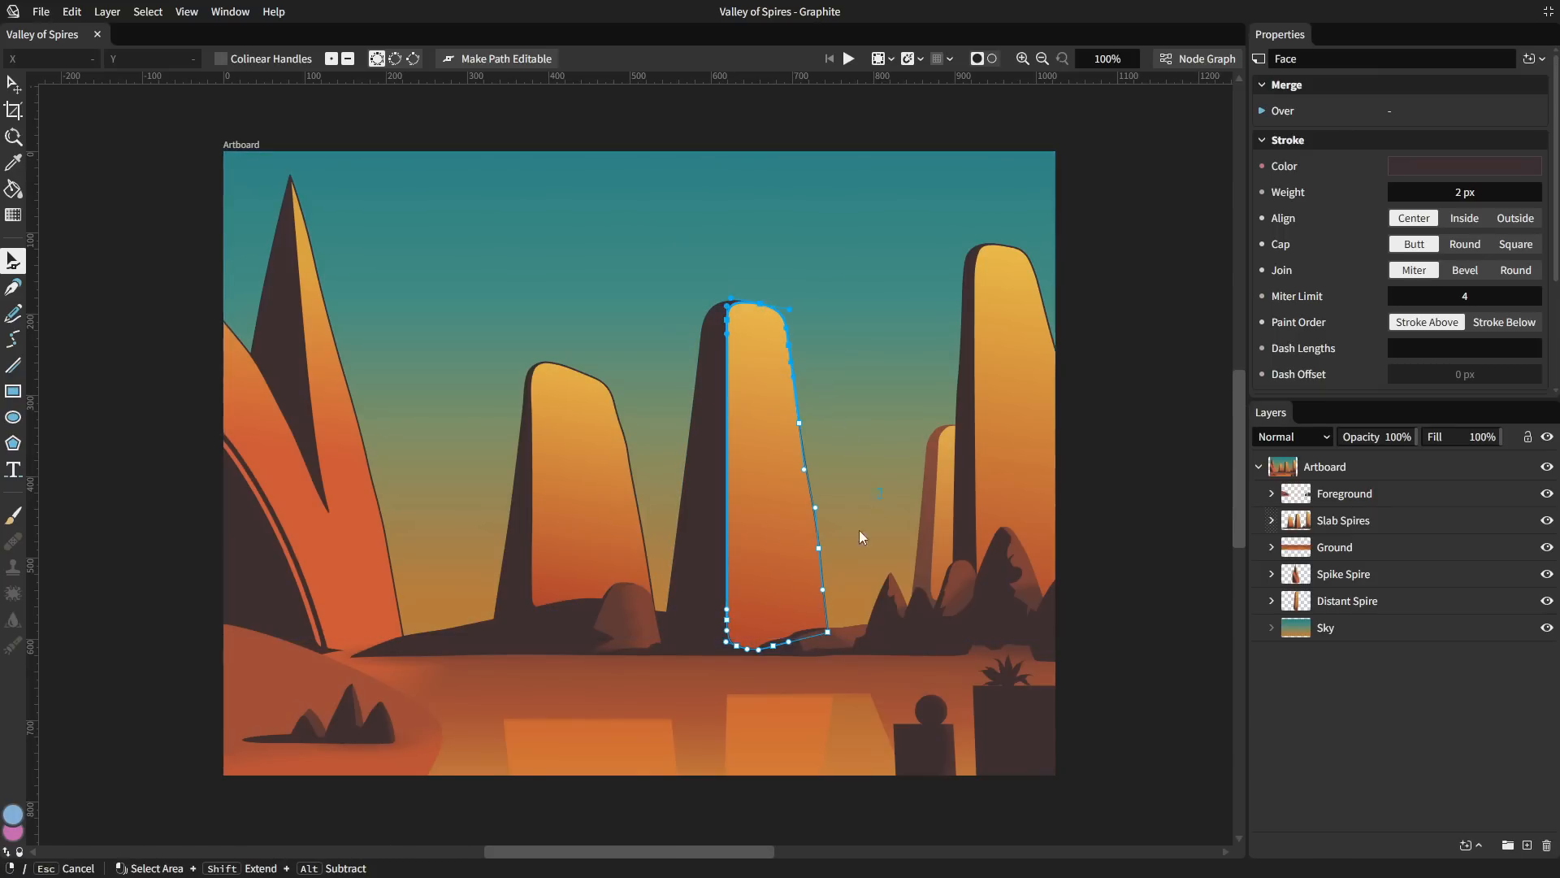
left_click_drag(860, 530, 753, 685)
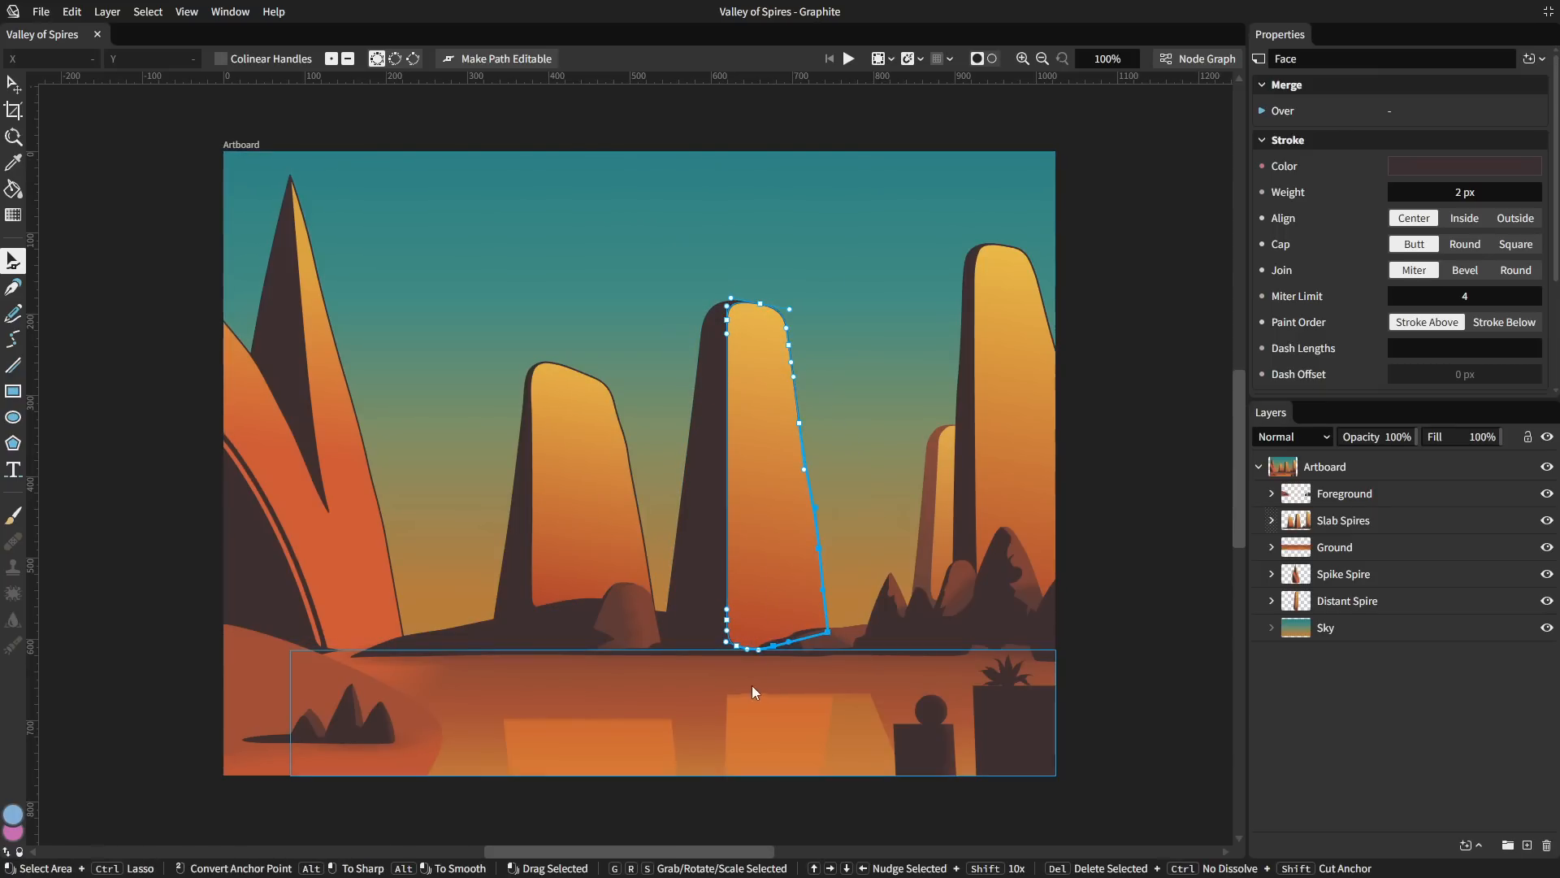
Select the middle spire's dark side together with the faces of the left and right slab spires for path editing.
left_click(700, 595)
left_click(582, 545, "shift")
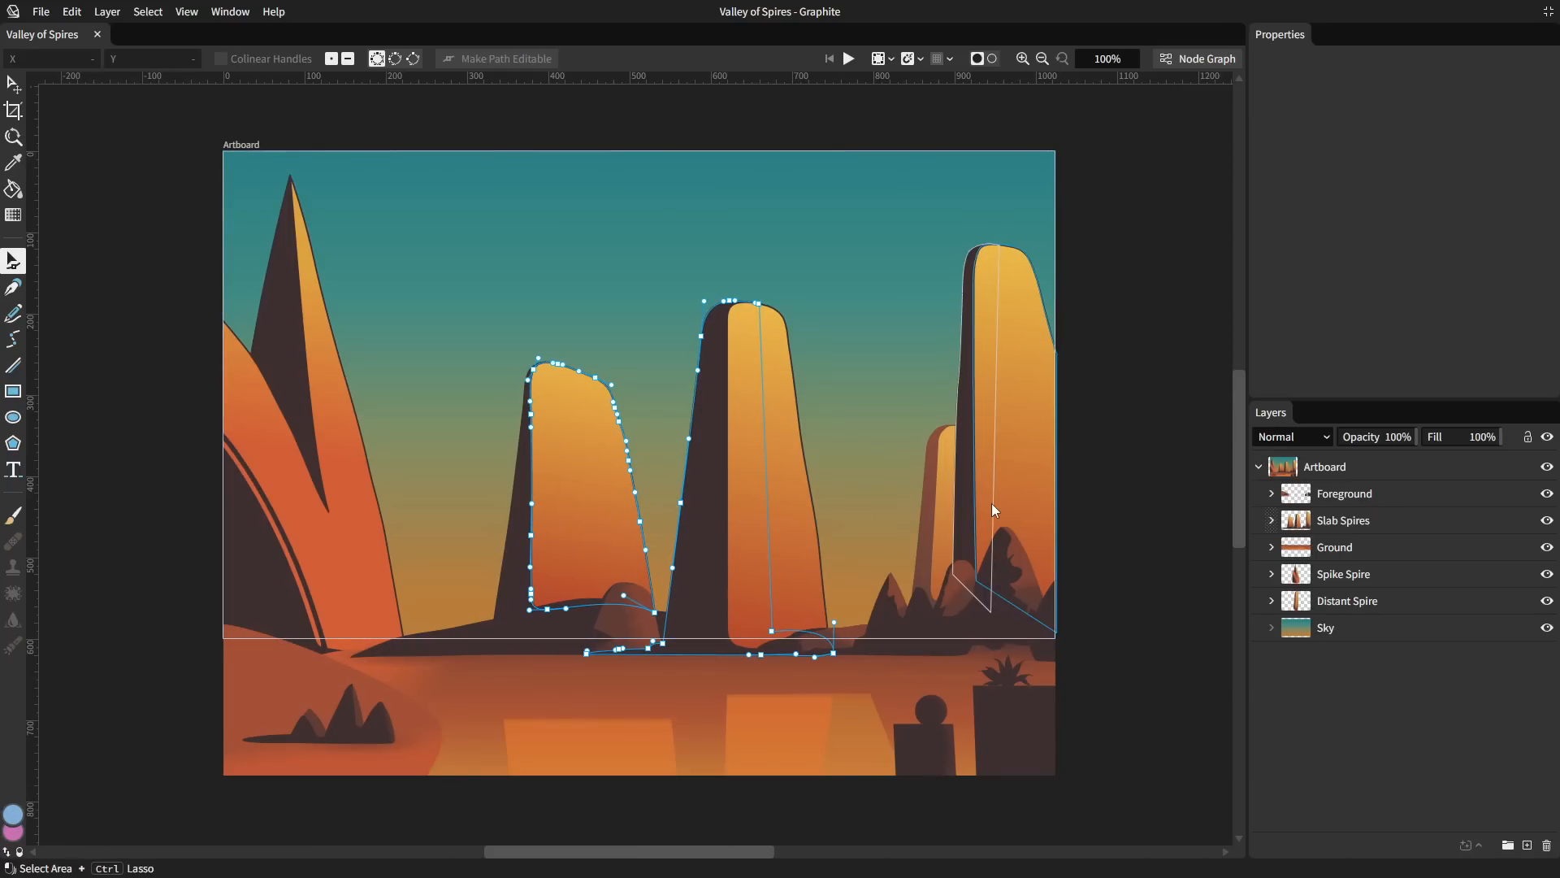
left_click(1003, 455, "shift")
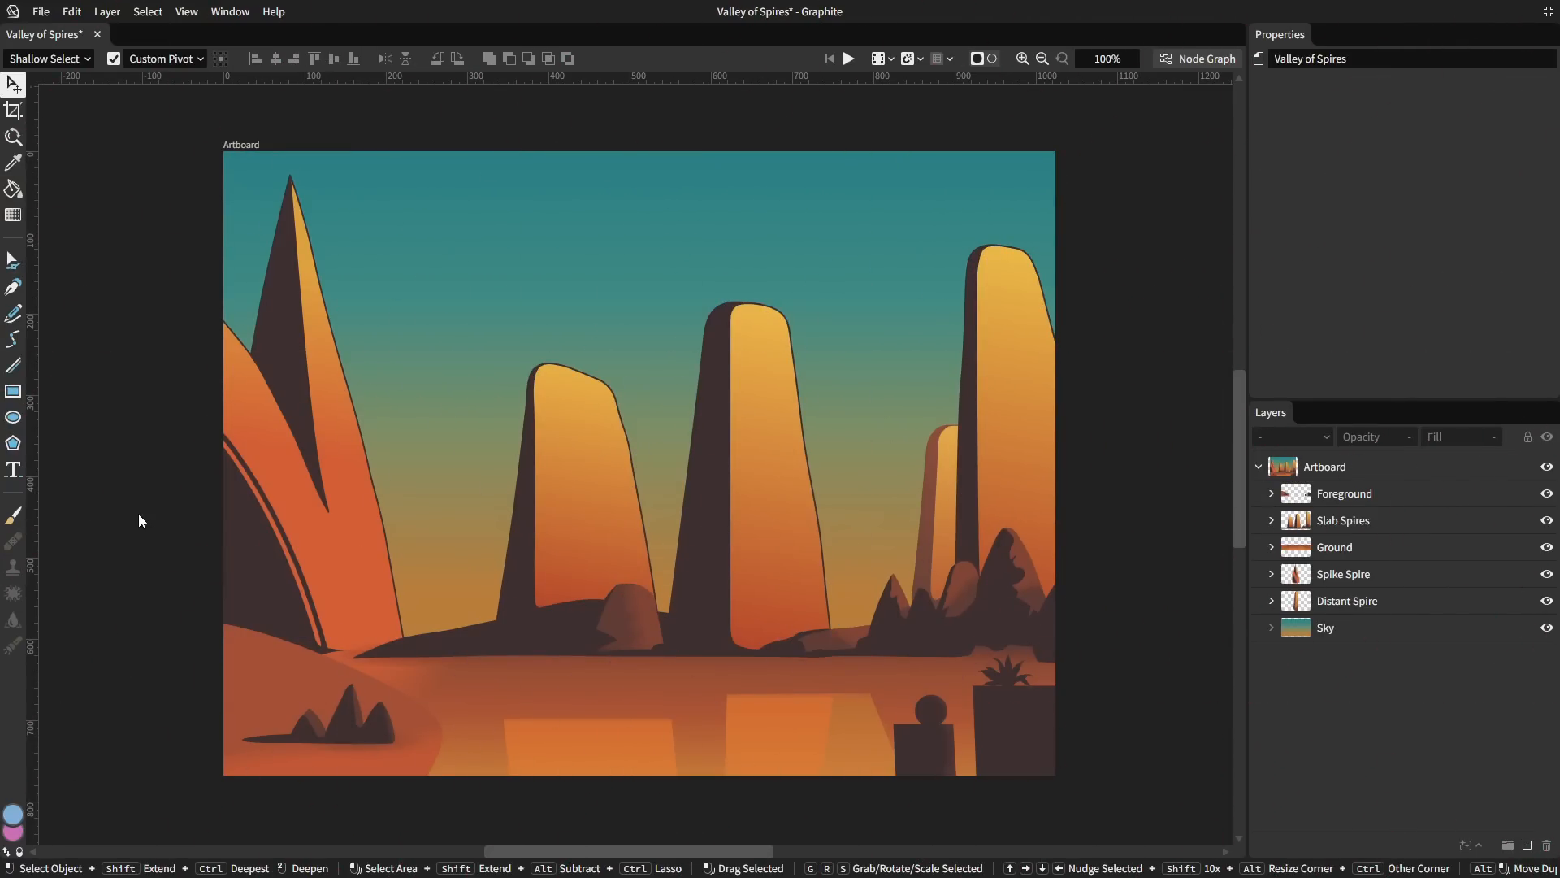
key("a")
key("v")
left_click(13, 258)
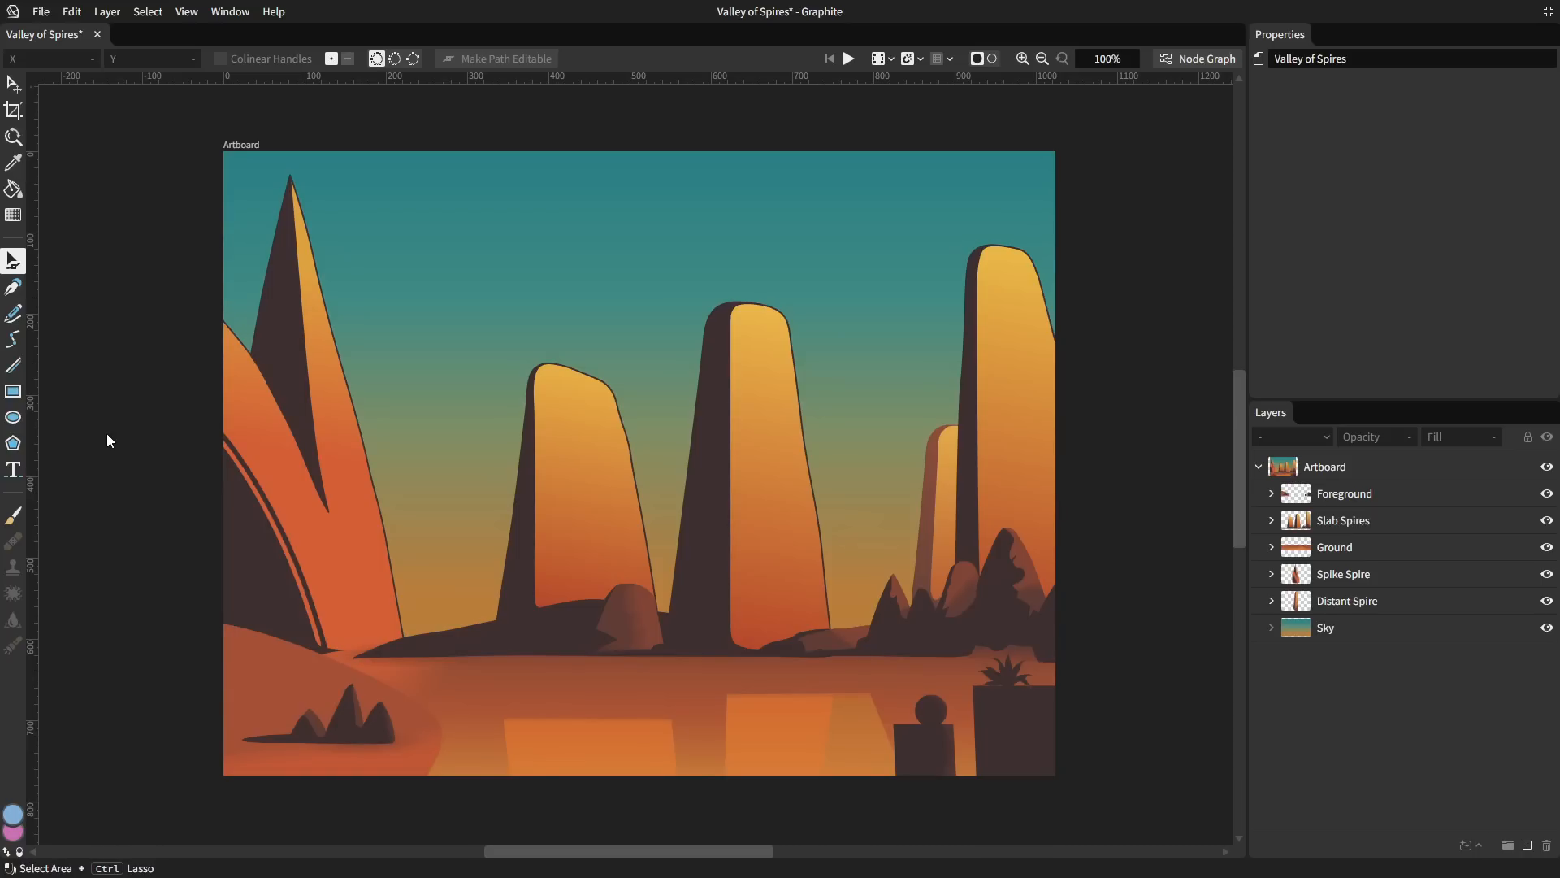
key("v")
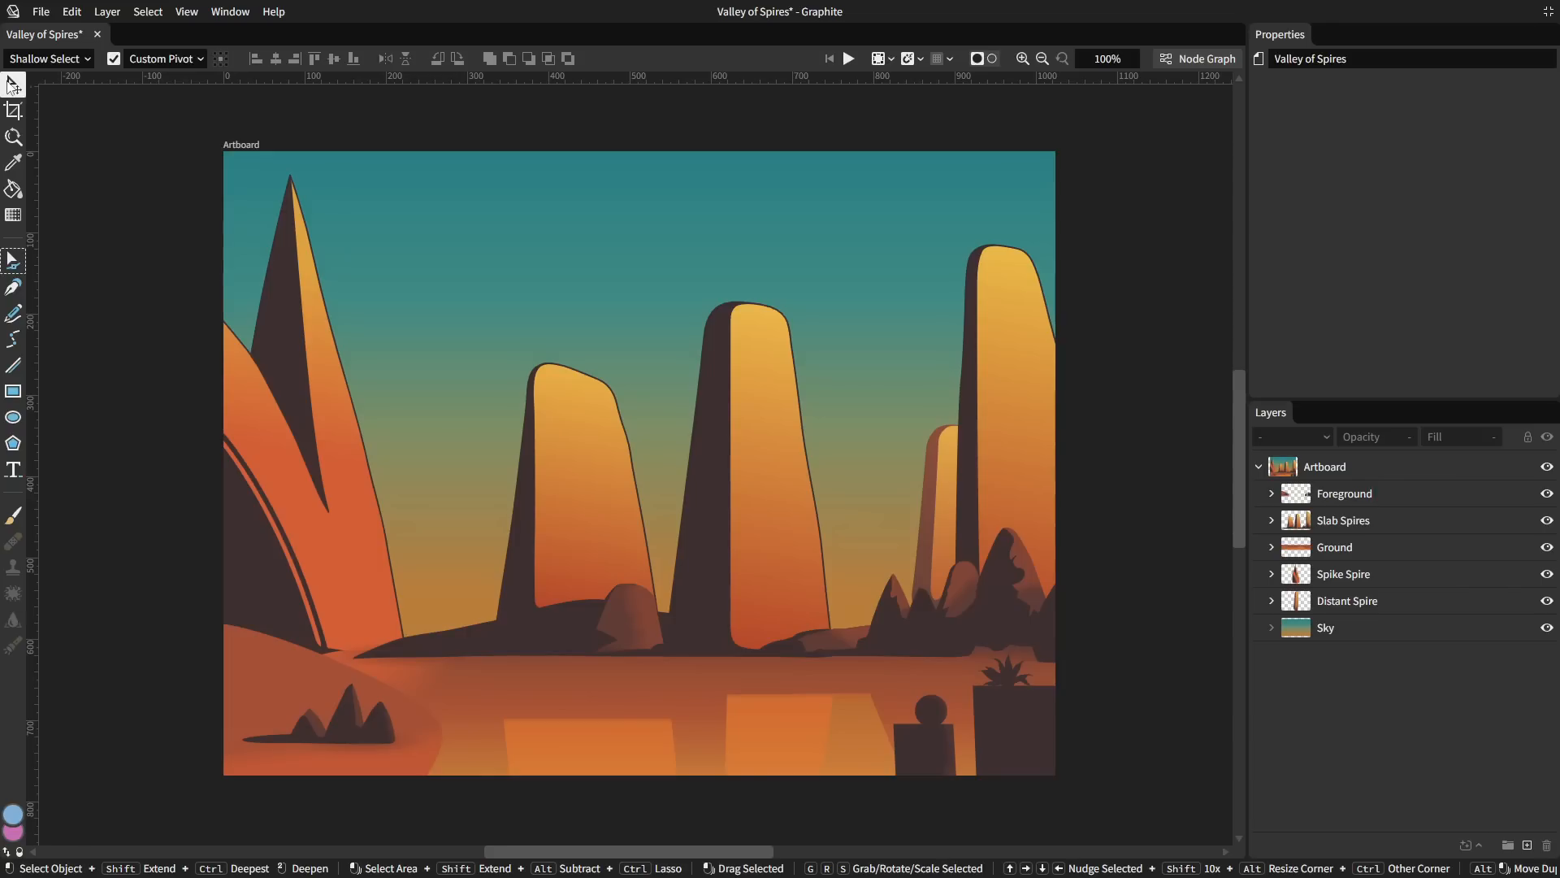
key("a")
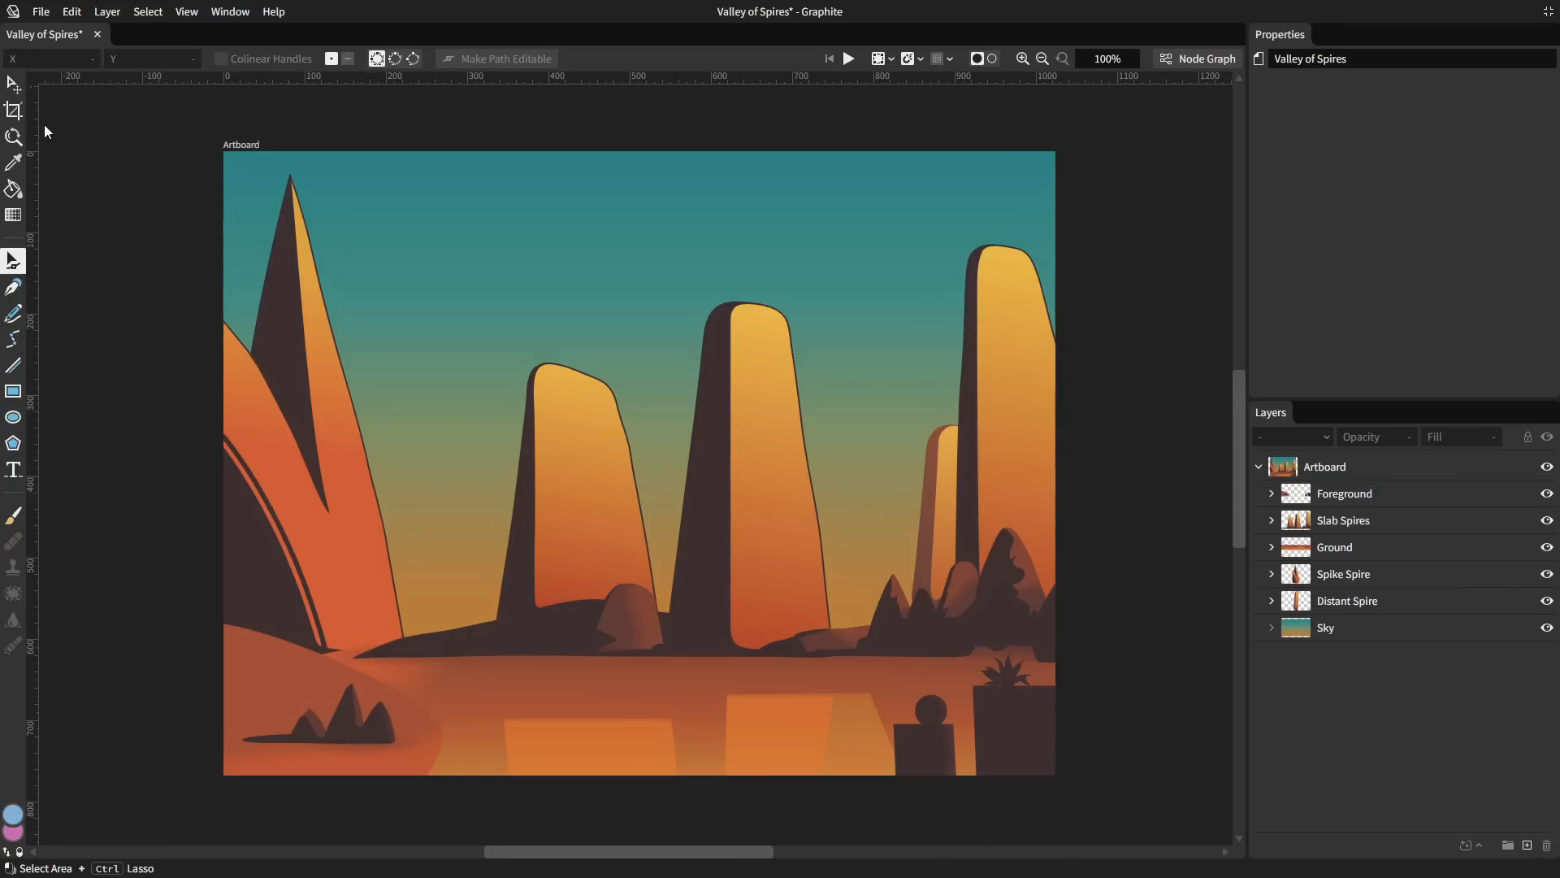
left_click(14, 84)
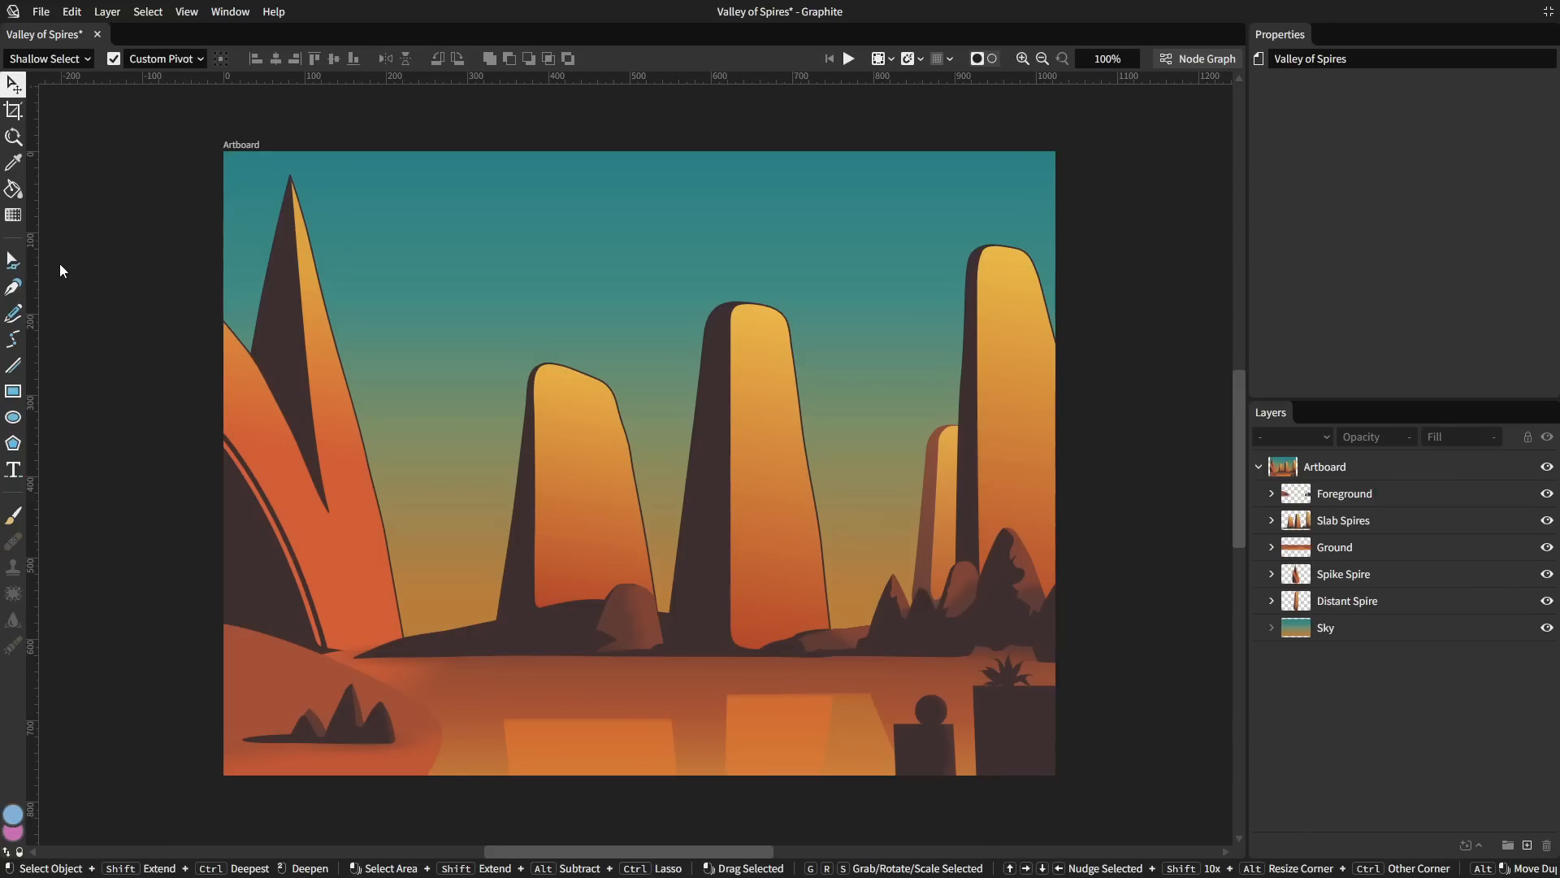
key("a")
key("v")
key("a")
key("v")
key("a")
key("v")
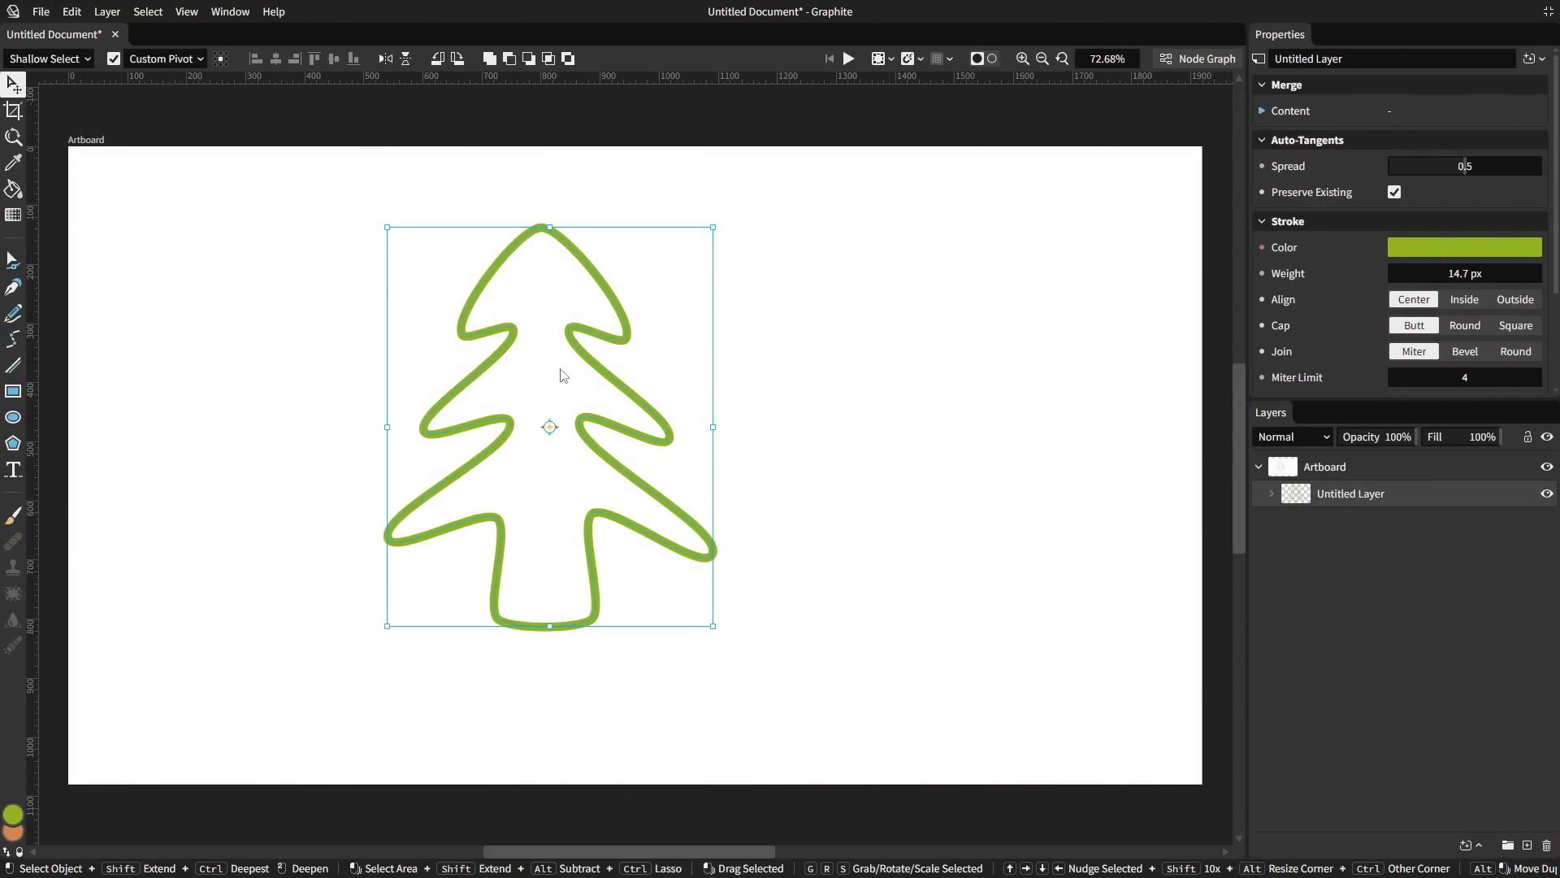
Set the tree's Auto-Tangents spread to 1 and move its middle inner anchors outward, the left one to about X 688 px, Y 491 px.
key("a")
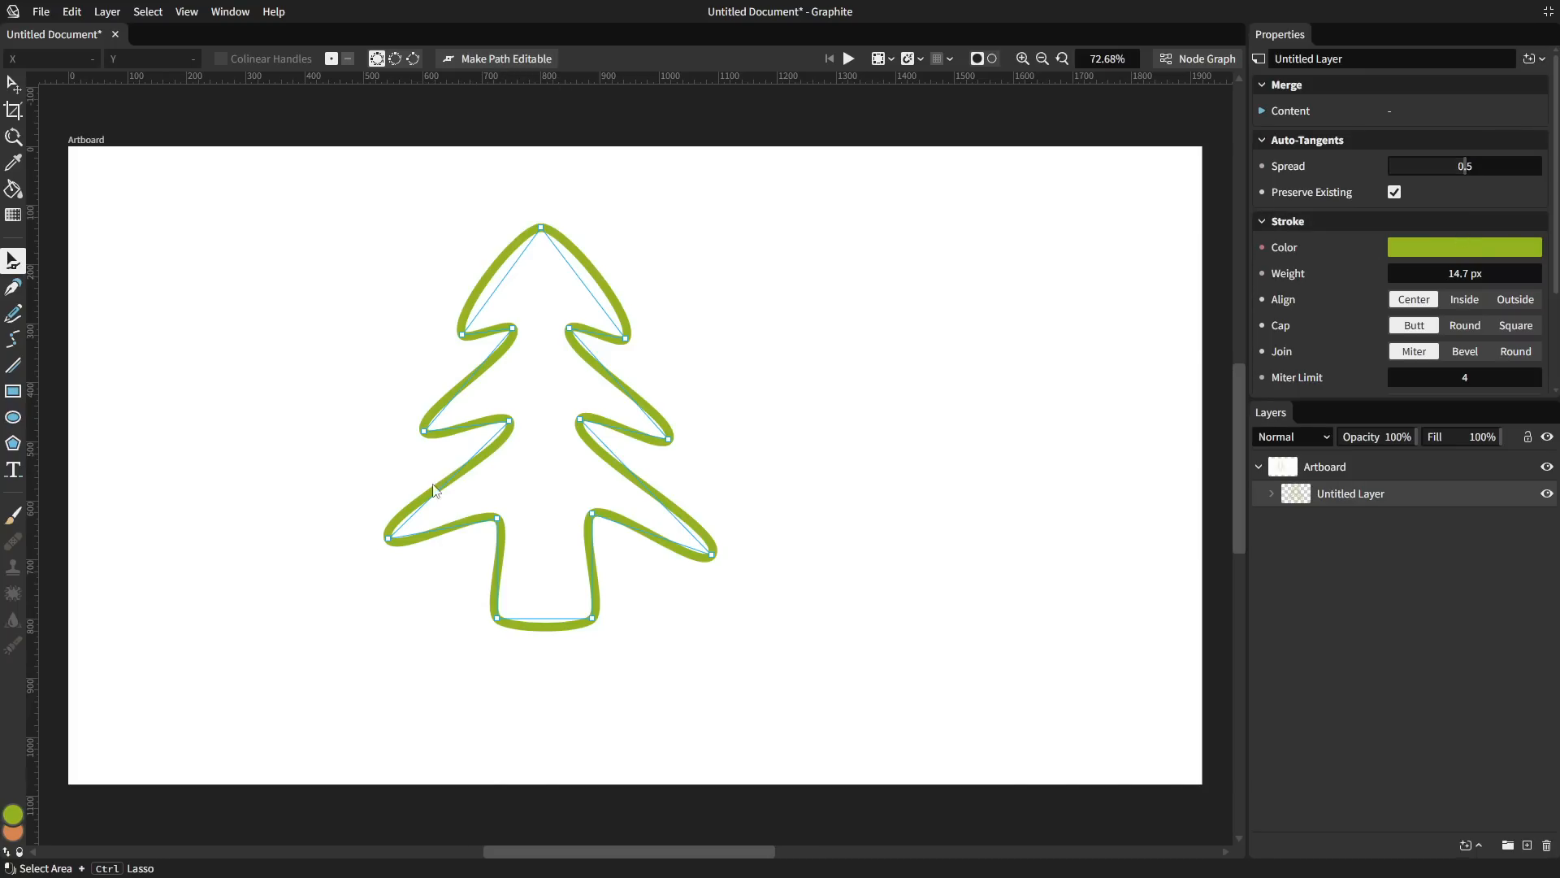
scroll(1414, 260, "down", 3)
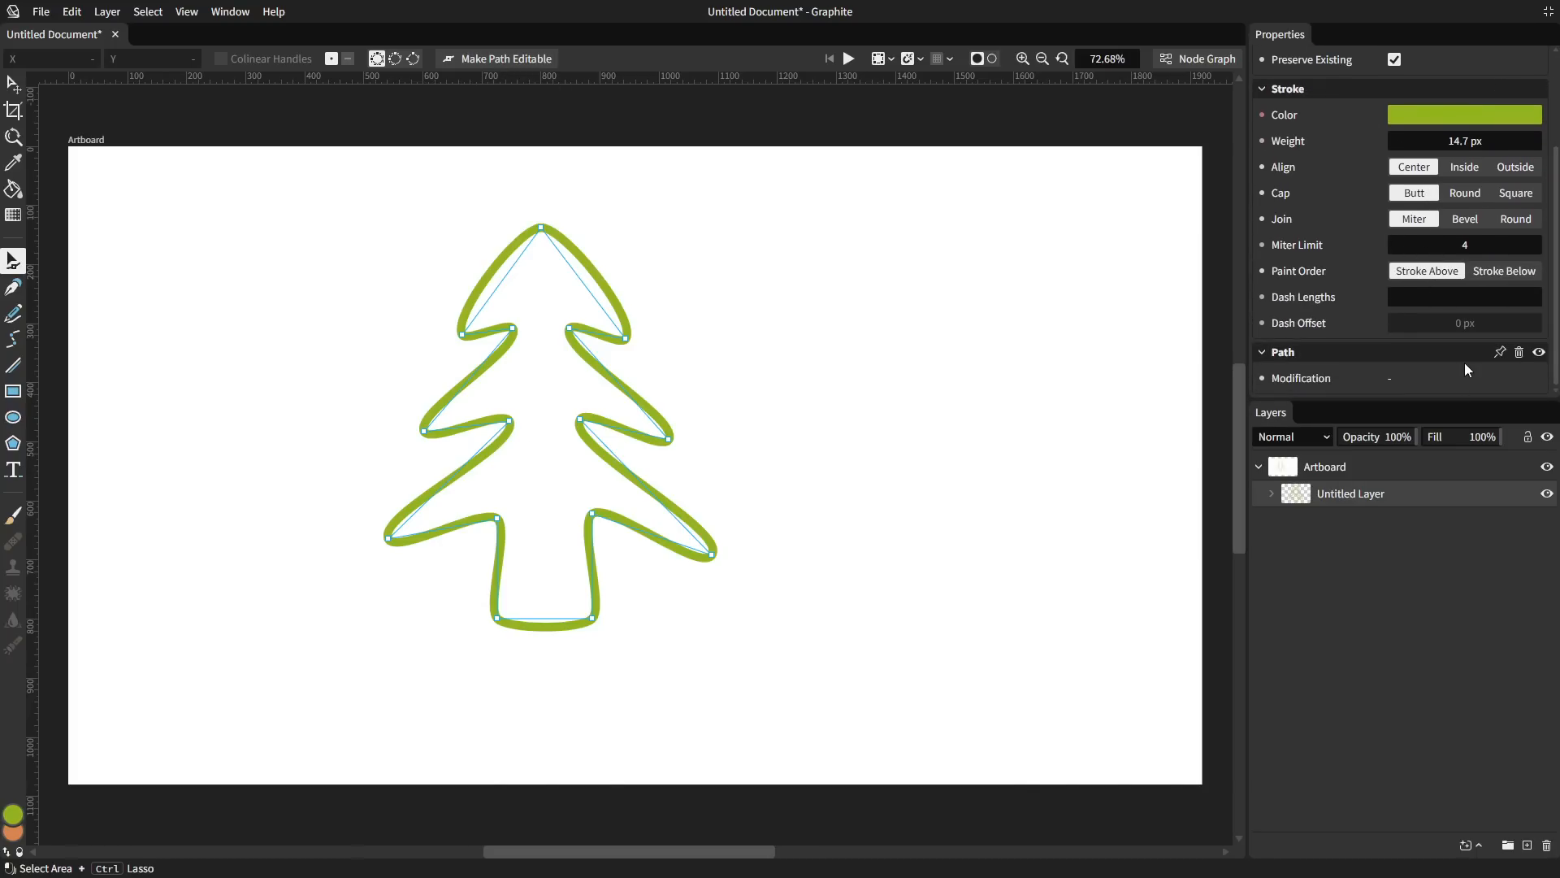
scroll(1430, 362, "up", 3)
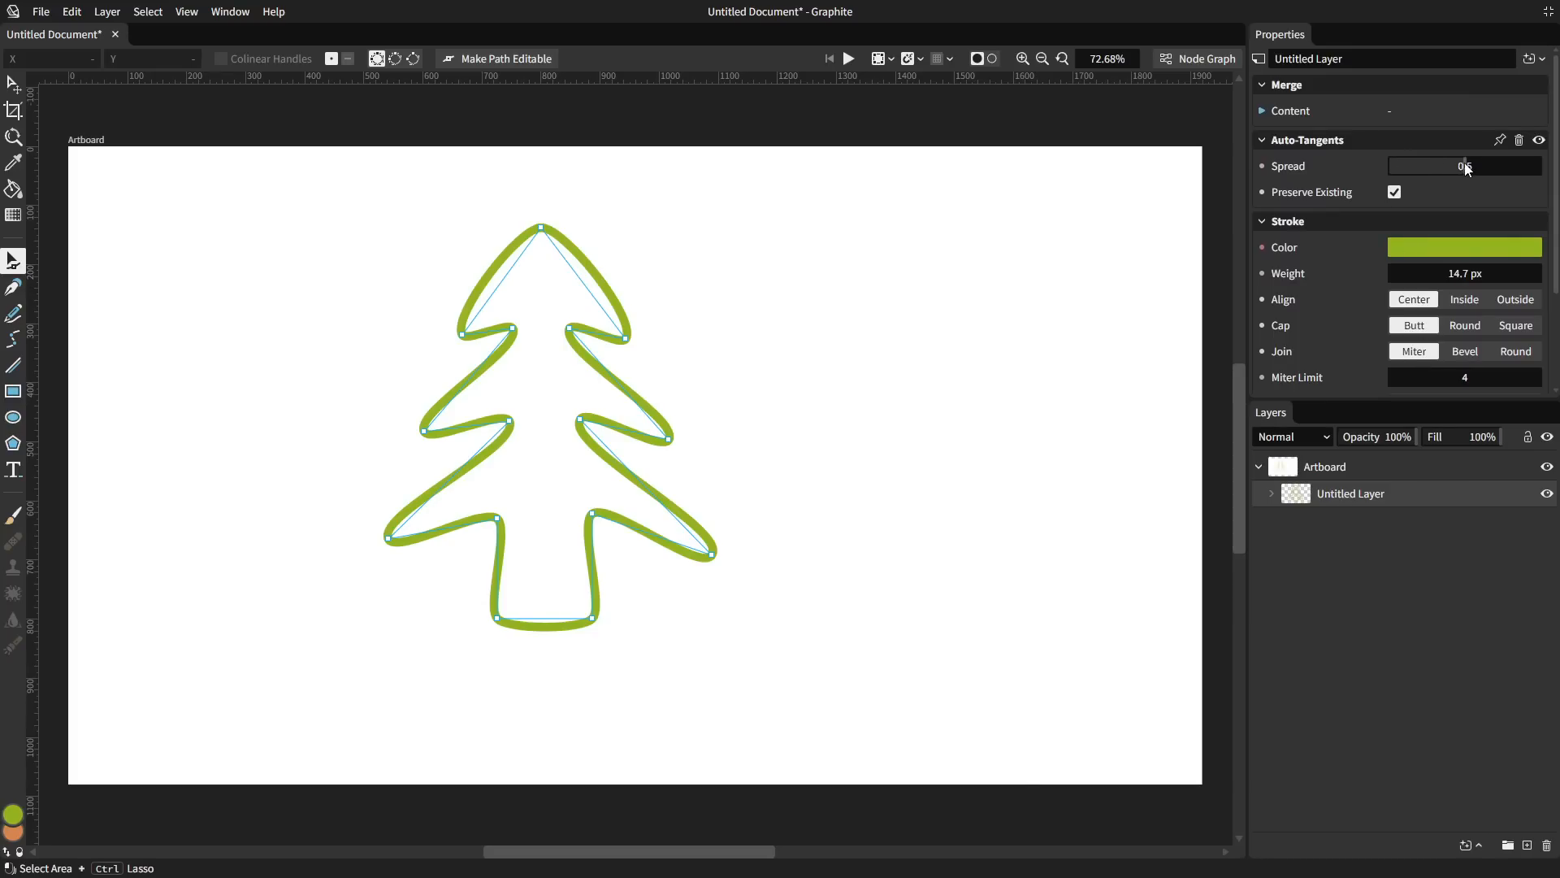
left_click_drag(1463, 163, 1541, 165)
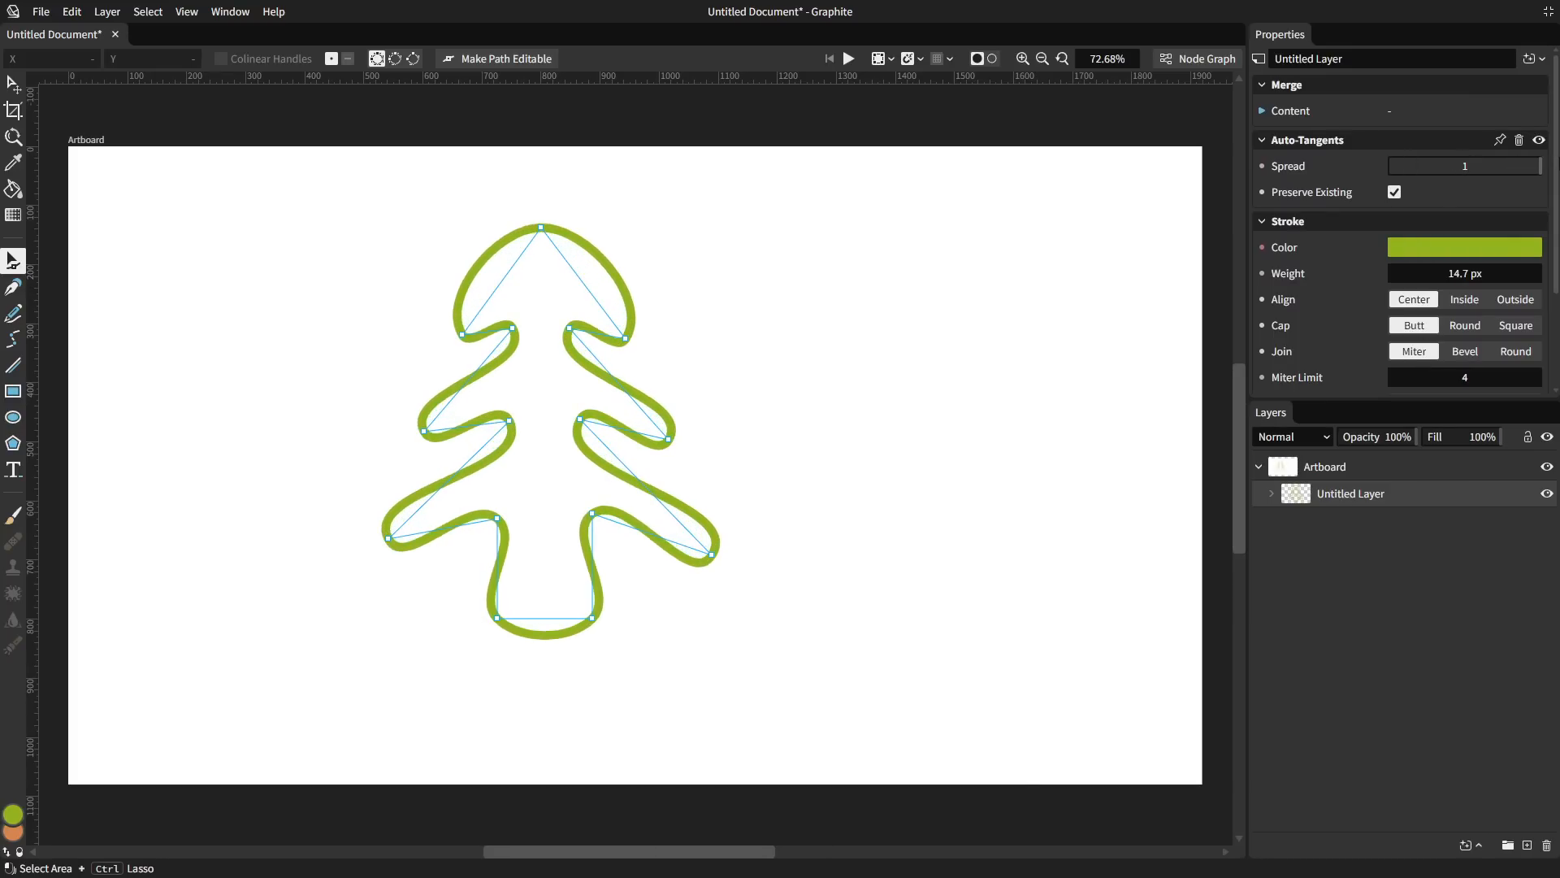
mouse_move(510, 421)
left_mouse_down()
mouse_move(519, 444)
mouse_move(519, 423)
mouse_move(615, 438)
mouse_move(474, 437)
left_mouse_up()
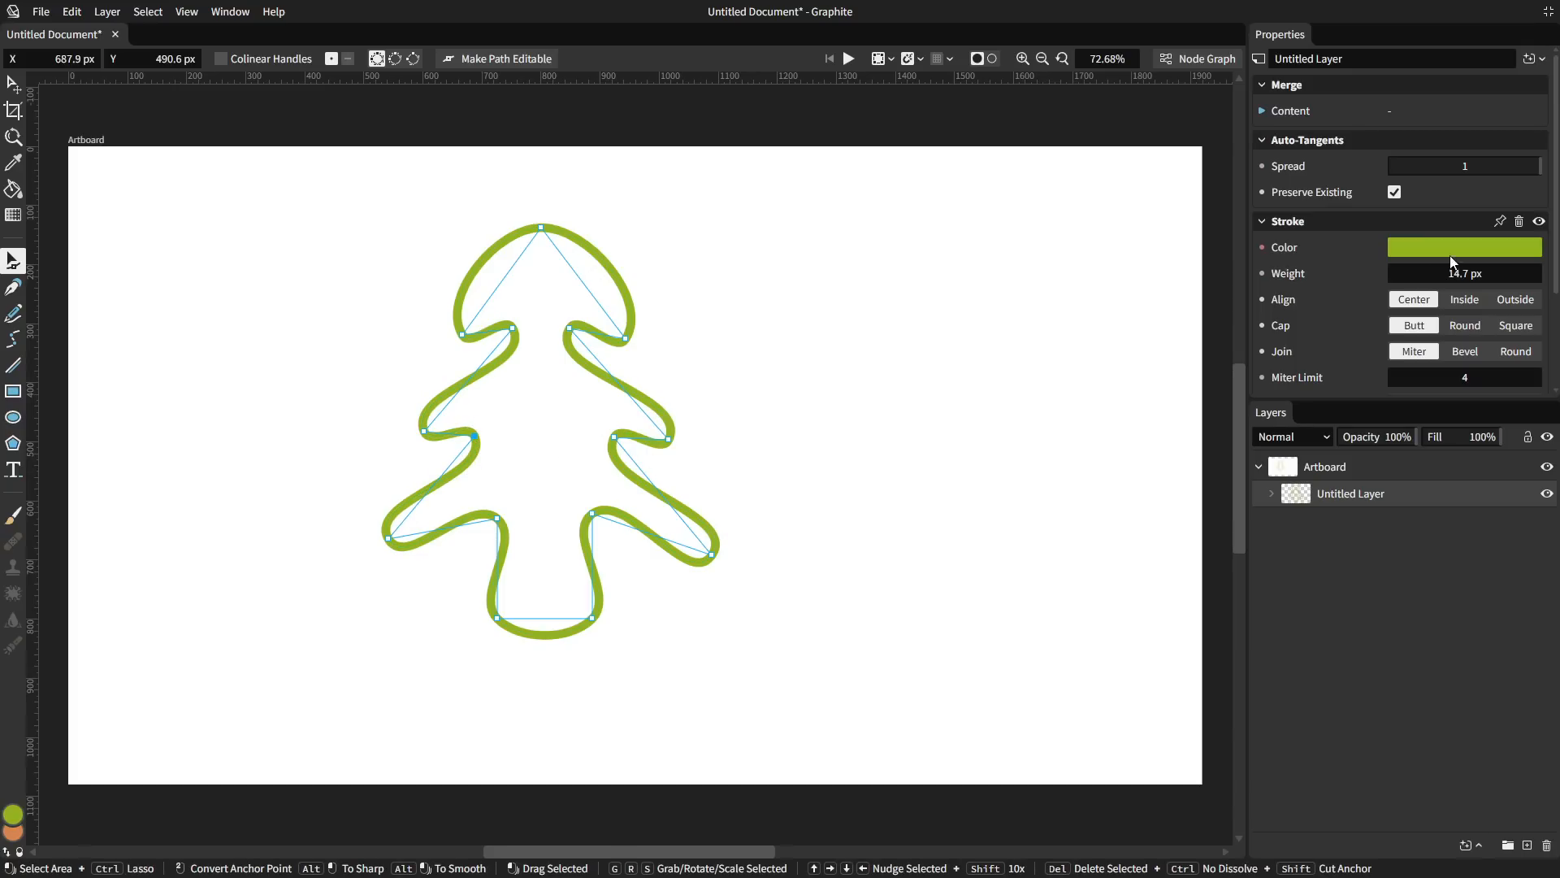
Make the tree's path editable, spread its two upper outer anchors outward, the right one to about X 1074 px, Y 283 px, and raise the tip.
scroll(1310, 333, "down", 3)
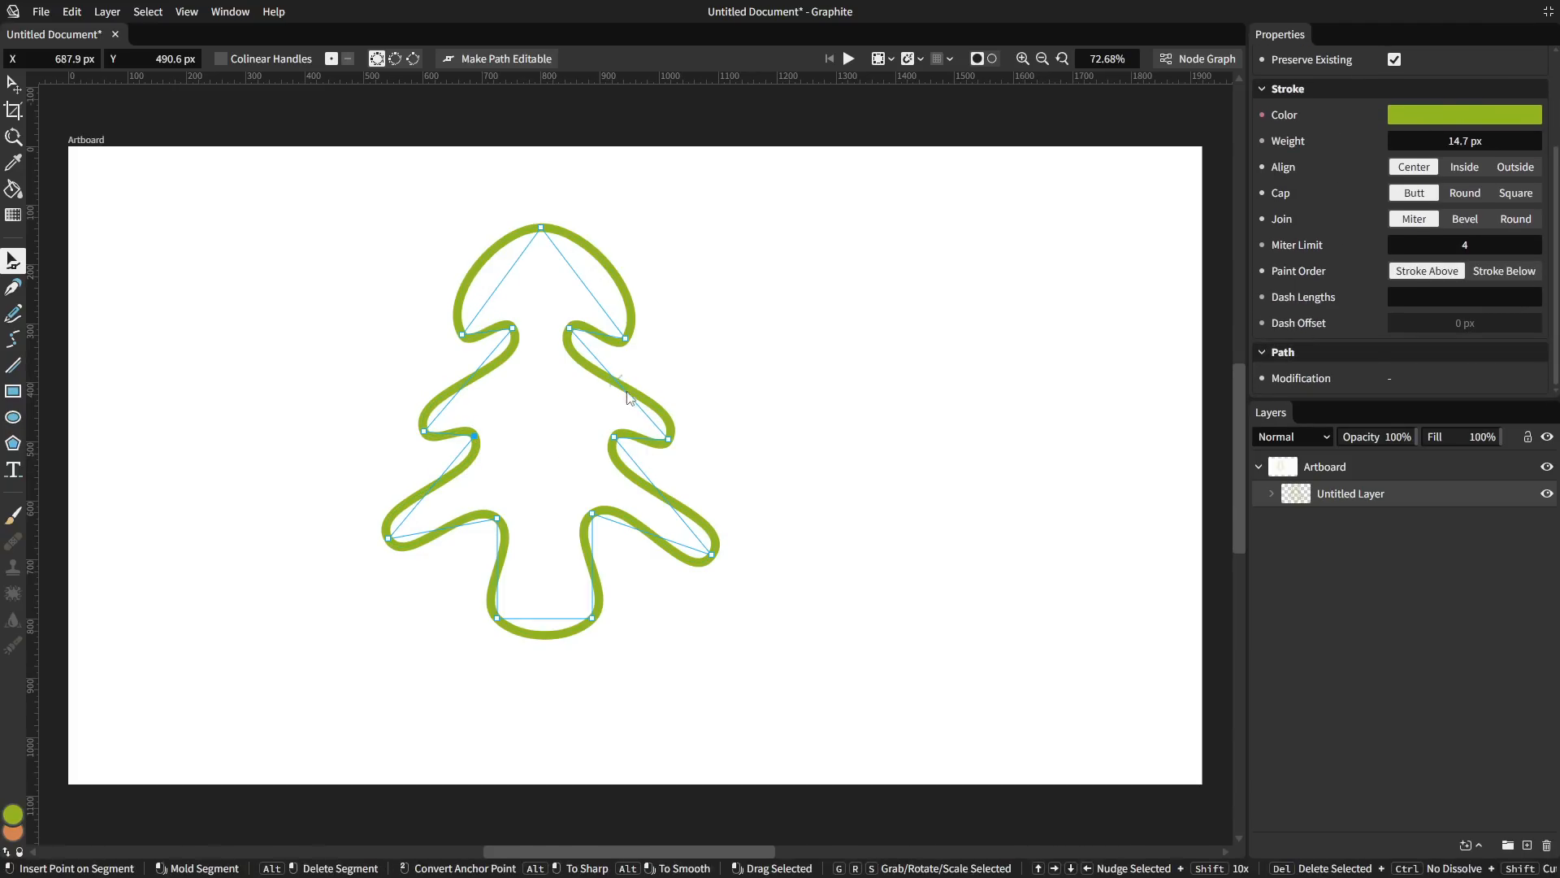
scroll(1373, 217, "up", 3)
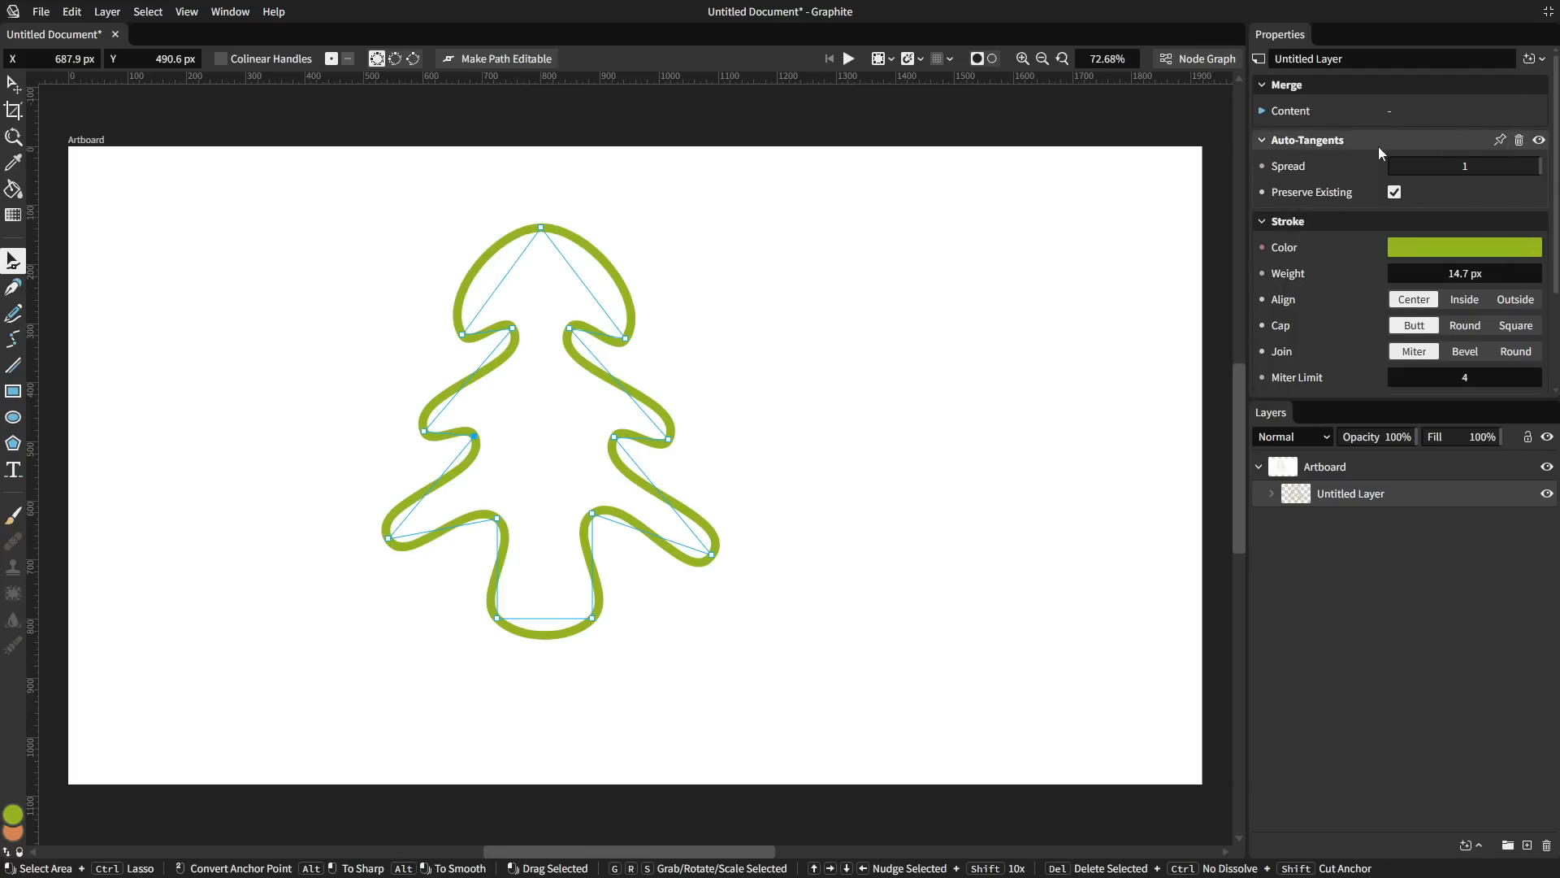
left_click(487, 59)
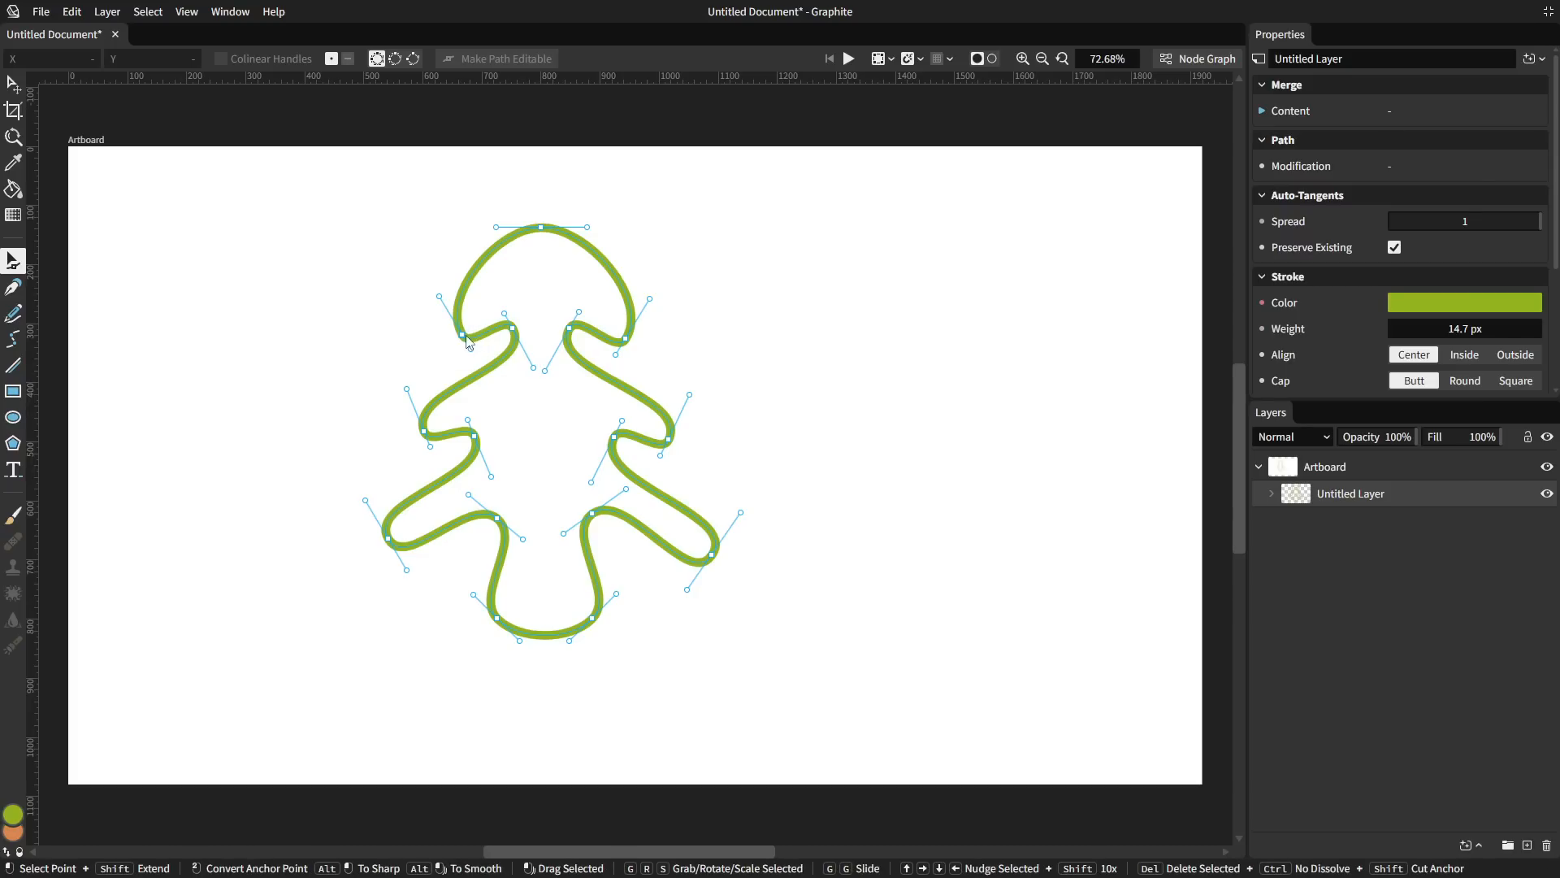
left_click_drag(462, 334, 410, 309)
left_click(626, 340)
left_click_drag(627, 340, 703, 313)
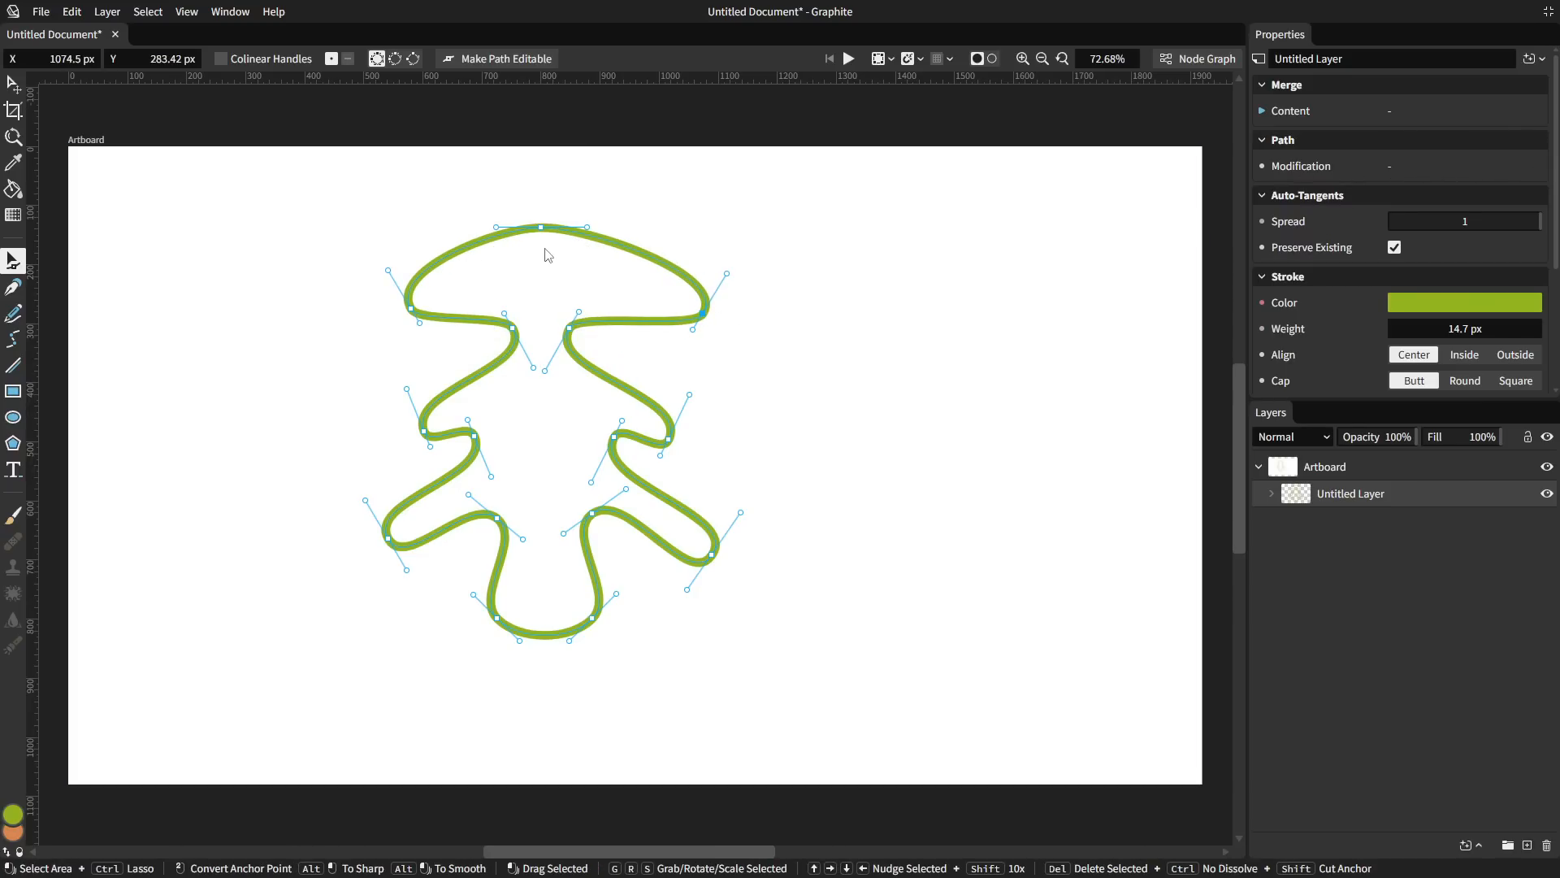
left_click_drag(541, 227, 538, 193)
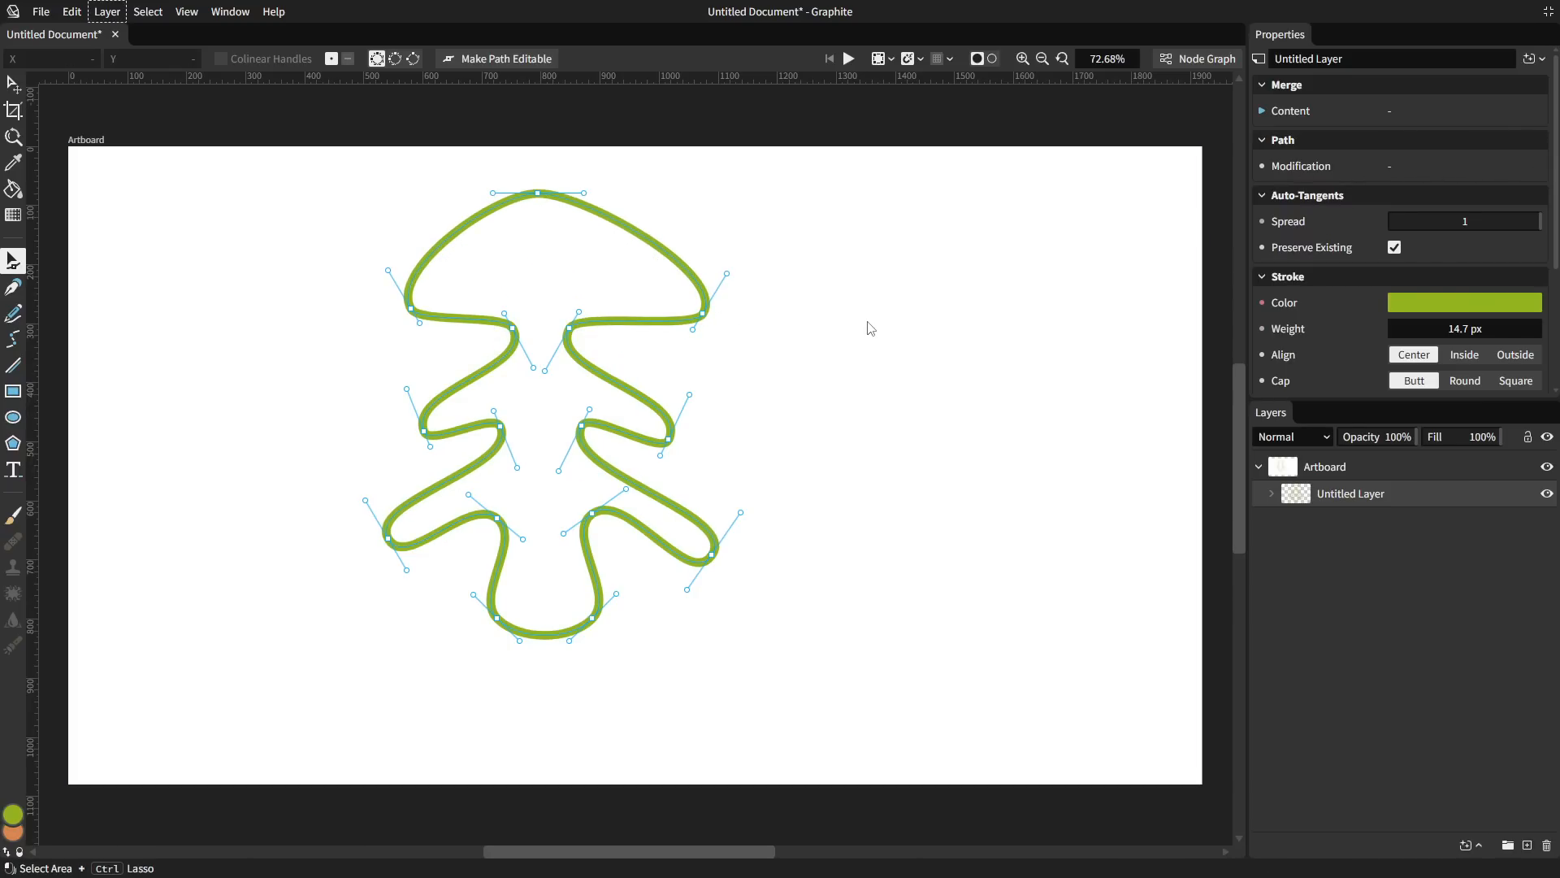
Delete the Path node that precedes the tree's Auto-Tangents, and make the path editable again.
key("v")
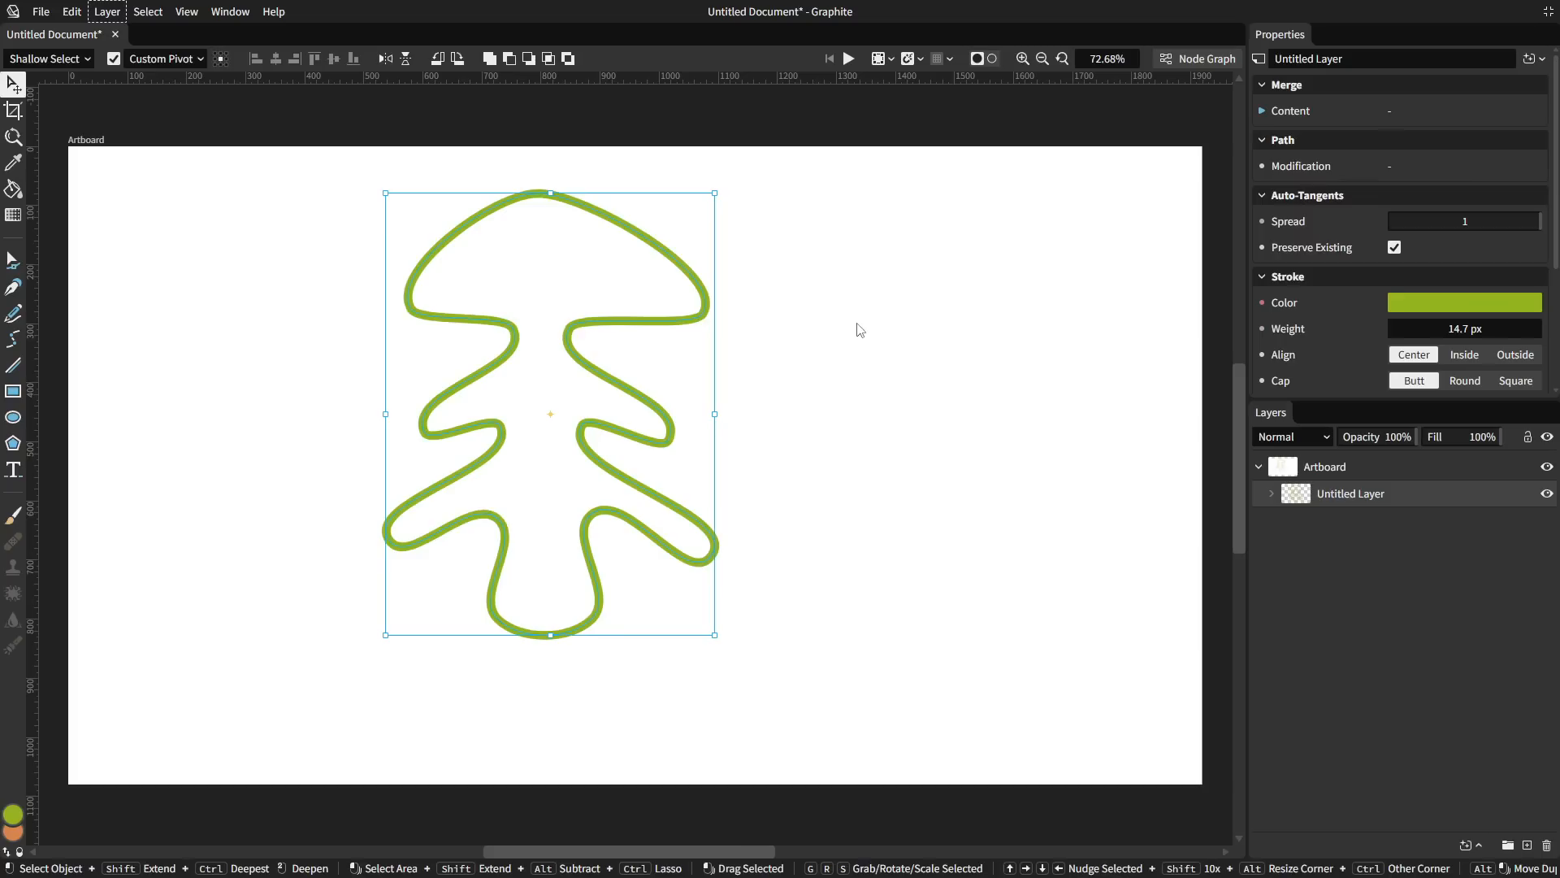
key("a")
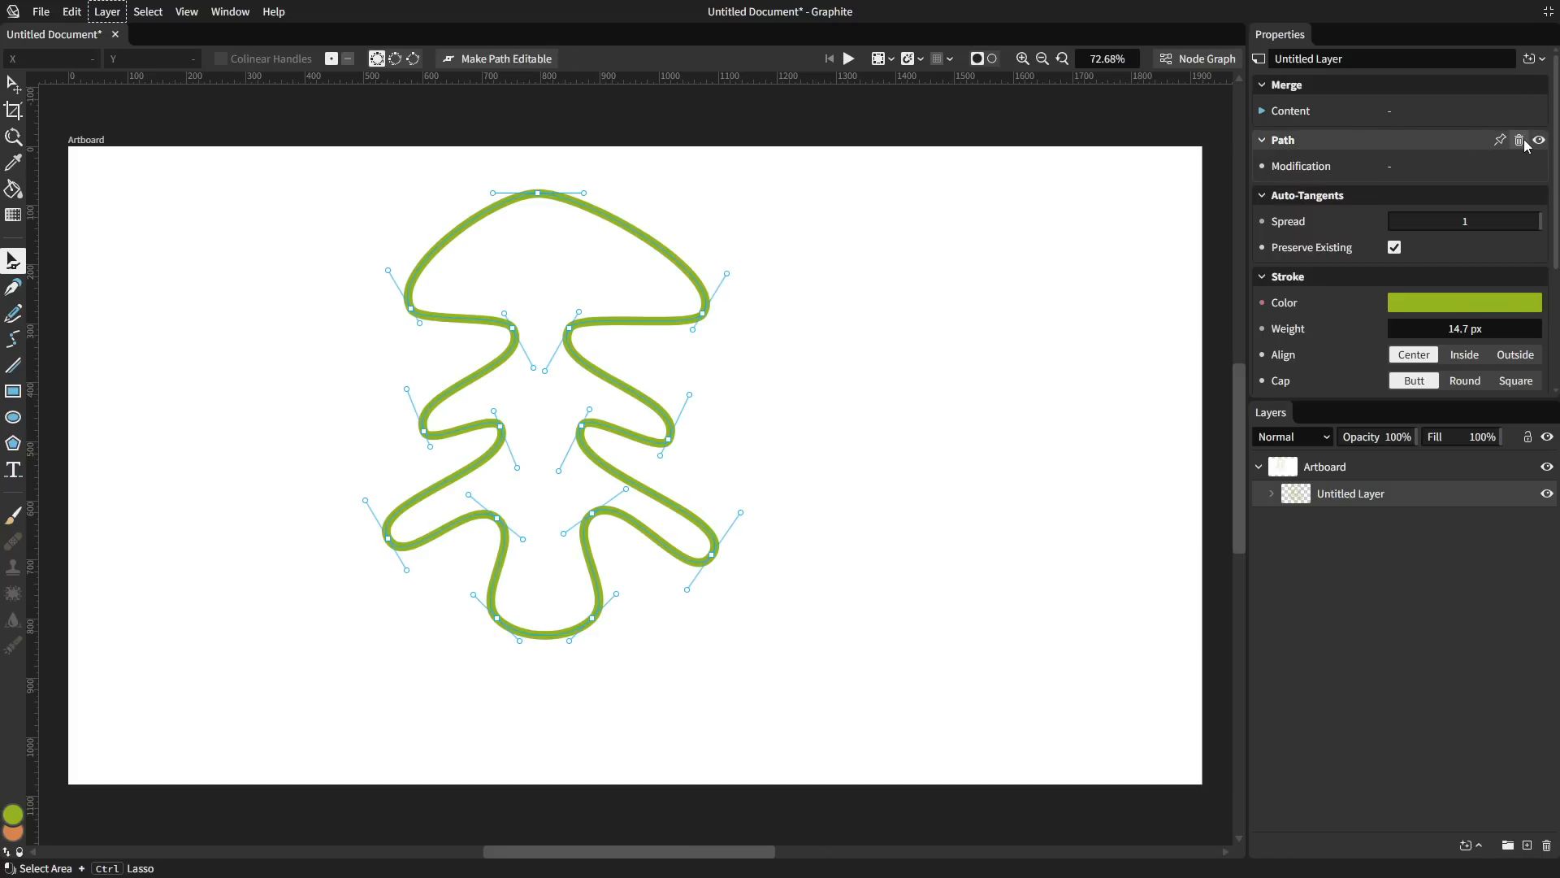
left_click(1519, 140)
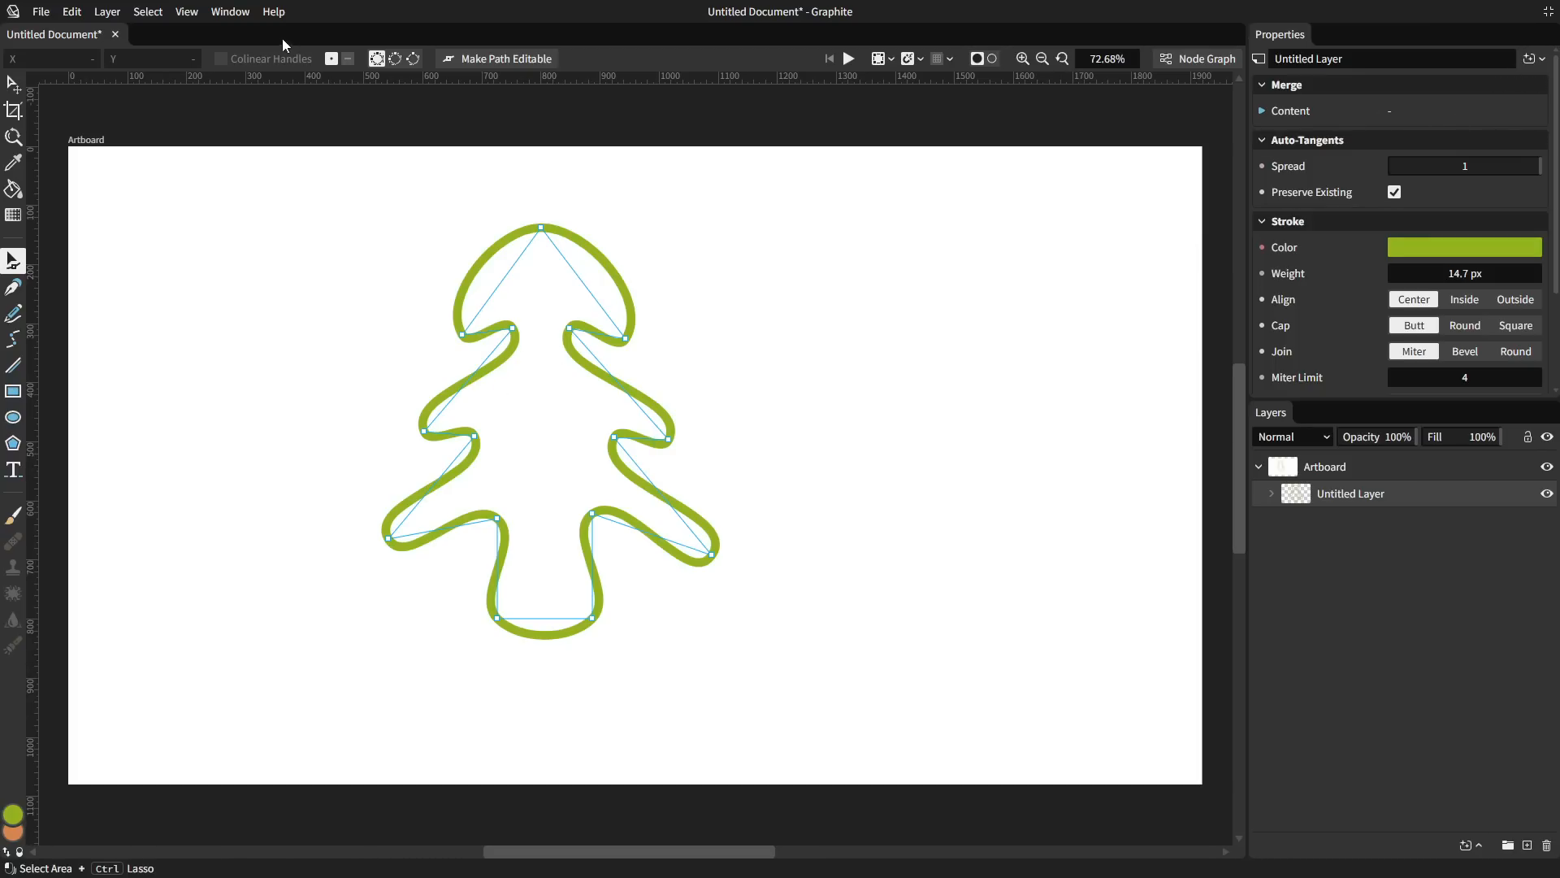
left_click(107, 15)
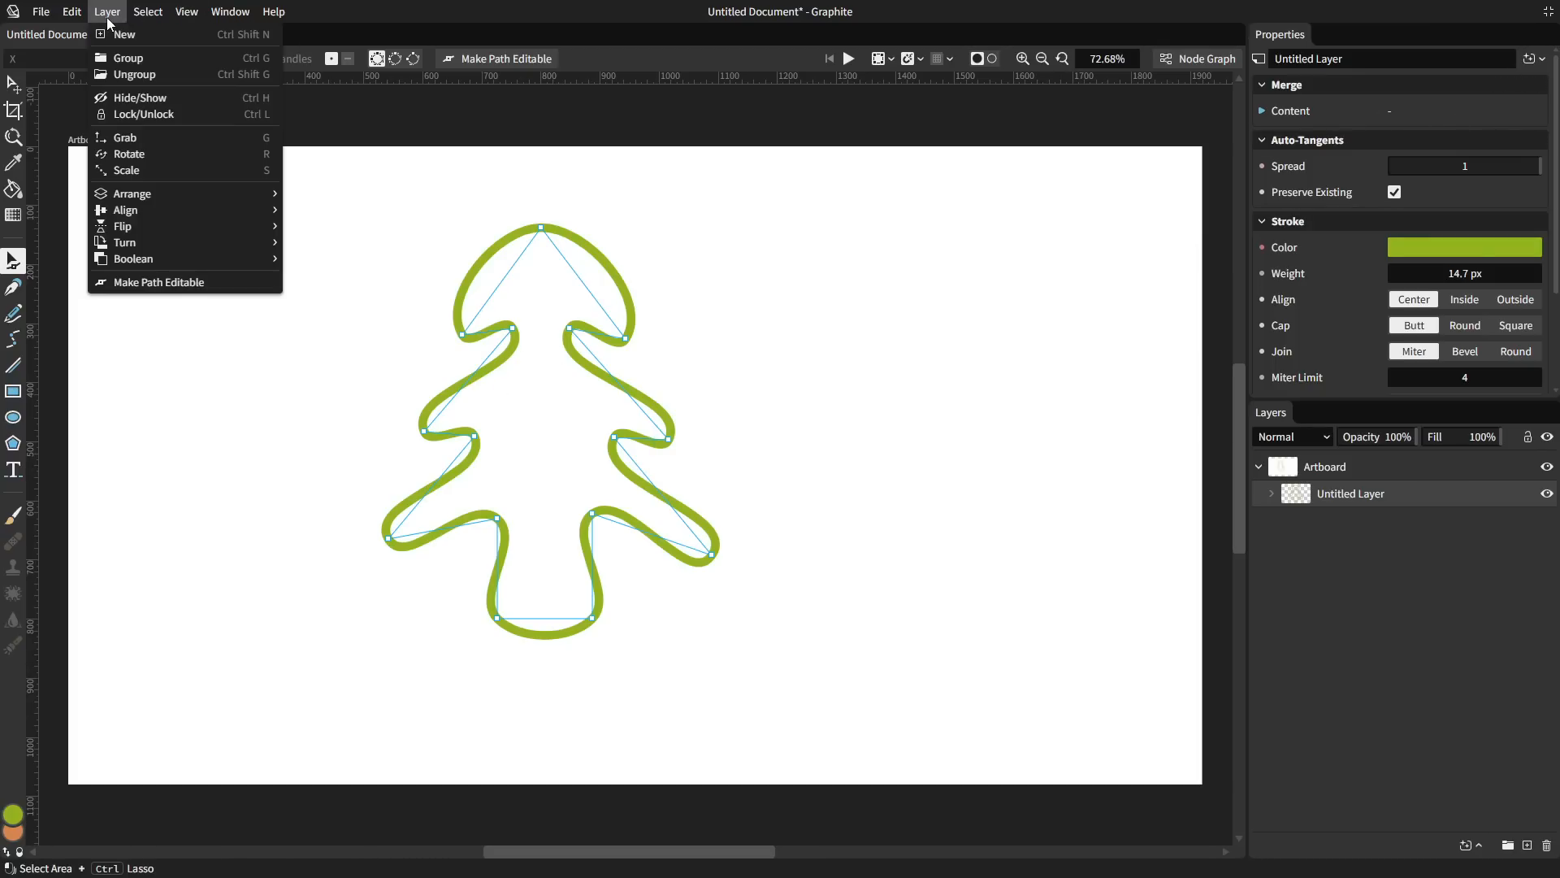
left_click(171, 283)
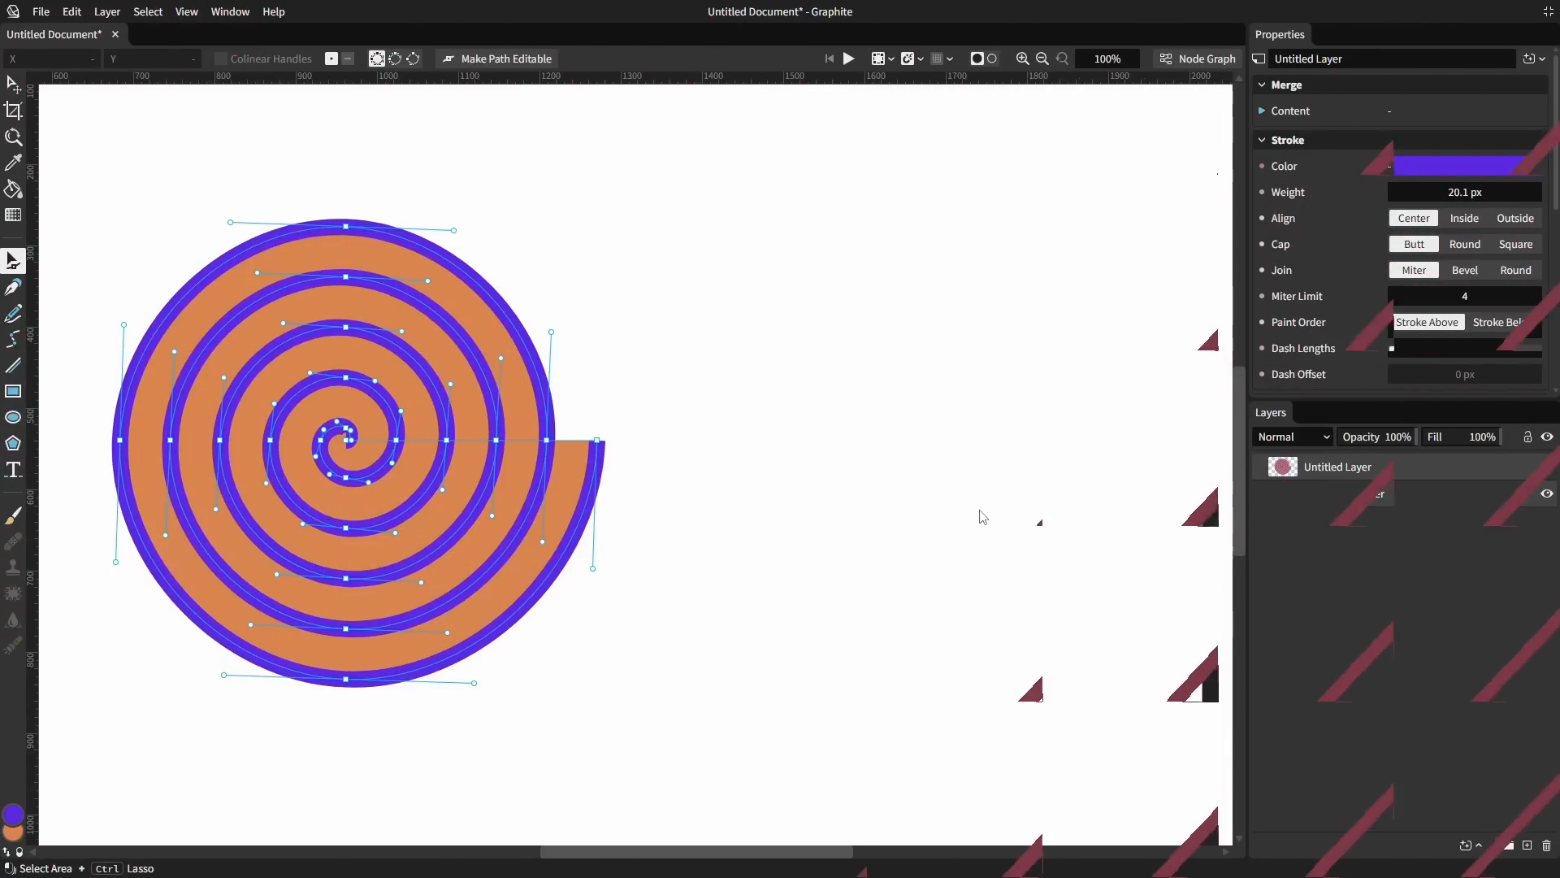
Area-select the spiral's lower-half anchors, duplicate the segments twice and place the copies beside the spiral, one below the other.
left_click_drag(917, 730, 79, 428)
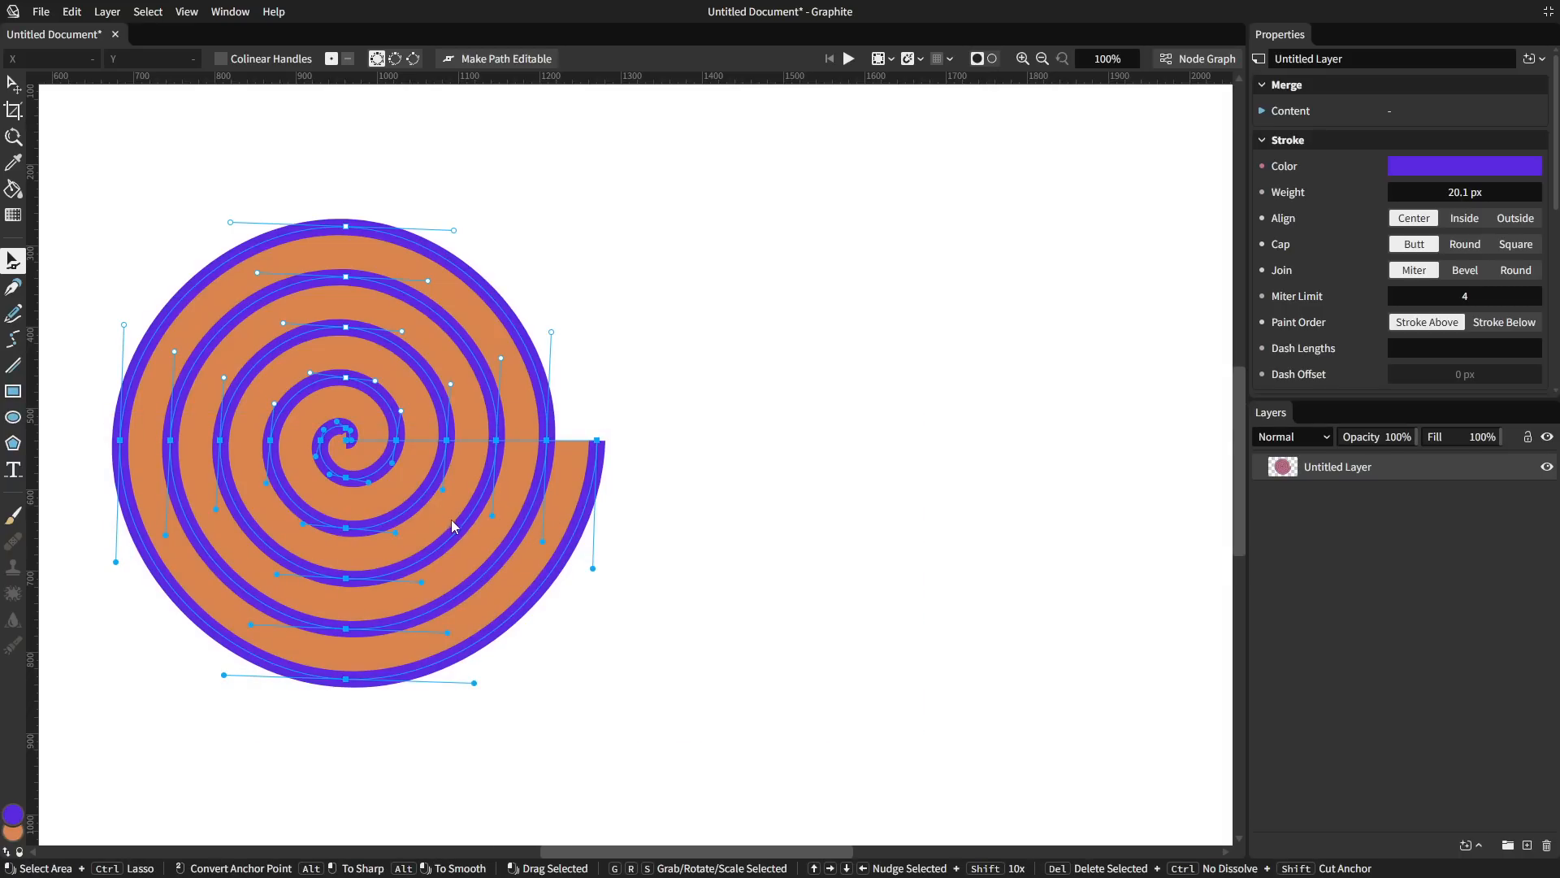
key("ctrl+d")
left_click_drag(446, 441, 963, 746)
key("ctrl+d")
key("v")
left_click(897, 315)
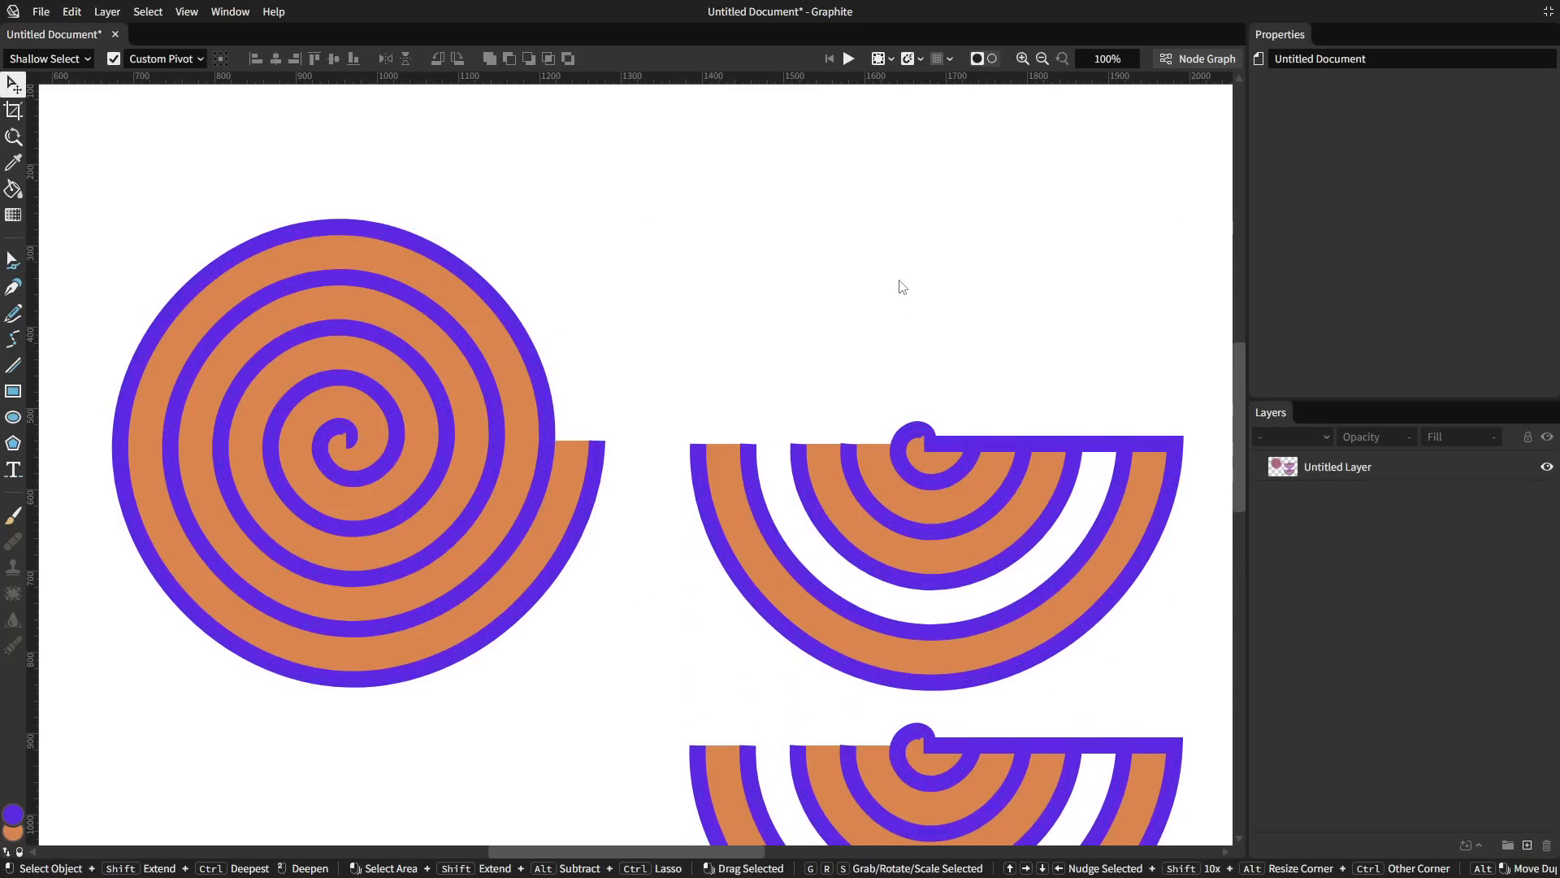
Delete the spiral layer and paste its copied lower segments as a new layer.
left_click(1357, 466)
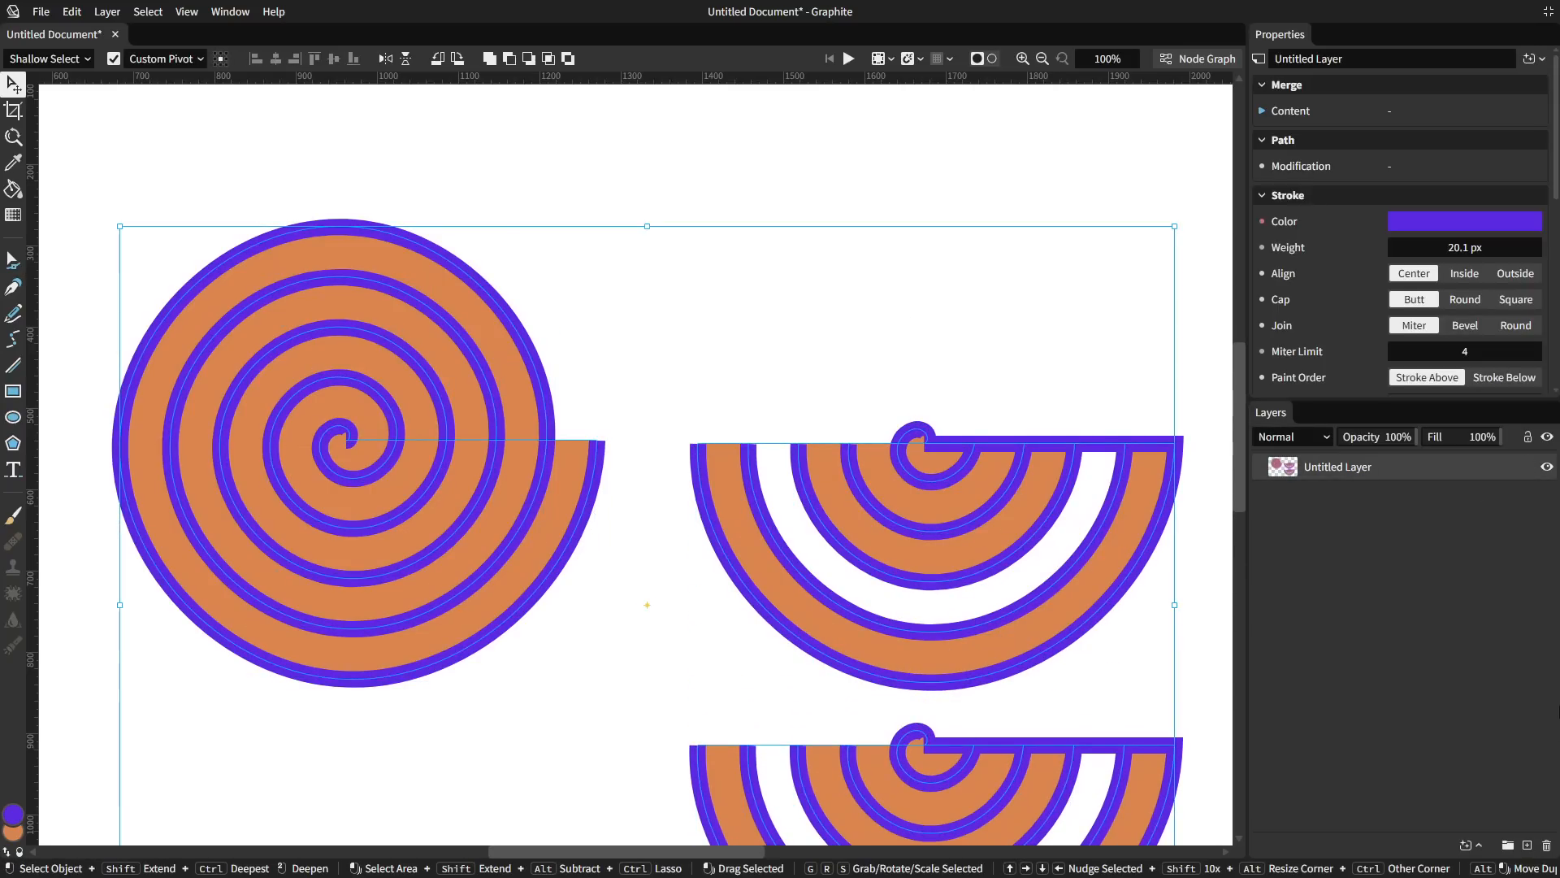
left_click(1546, 845)
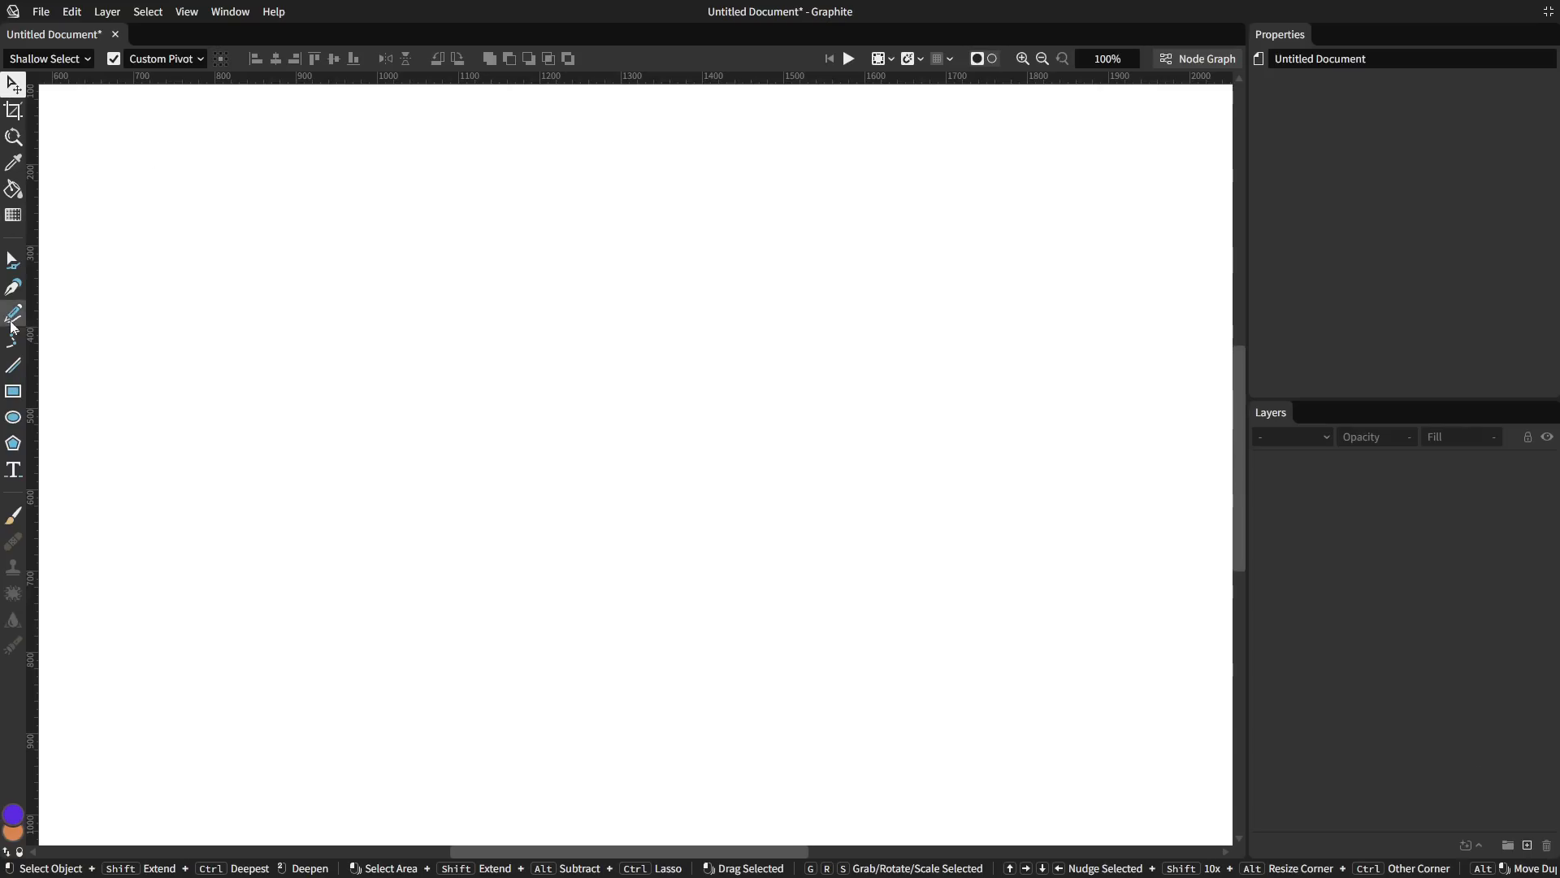
key("ctrl+z")
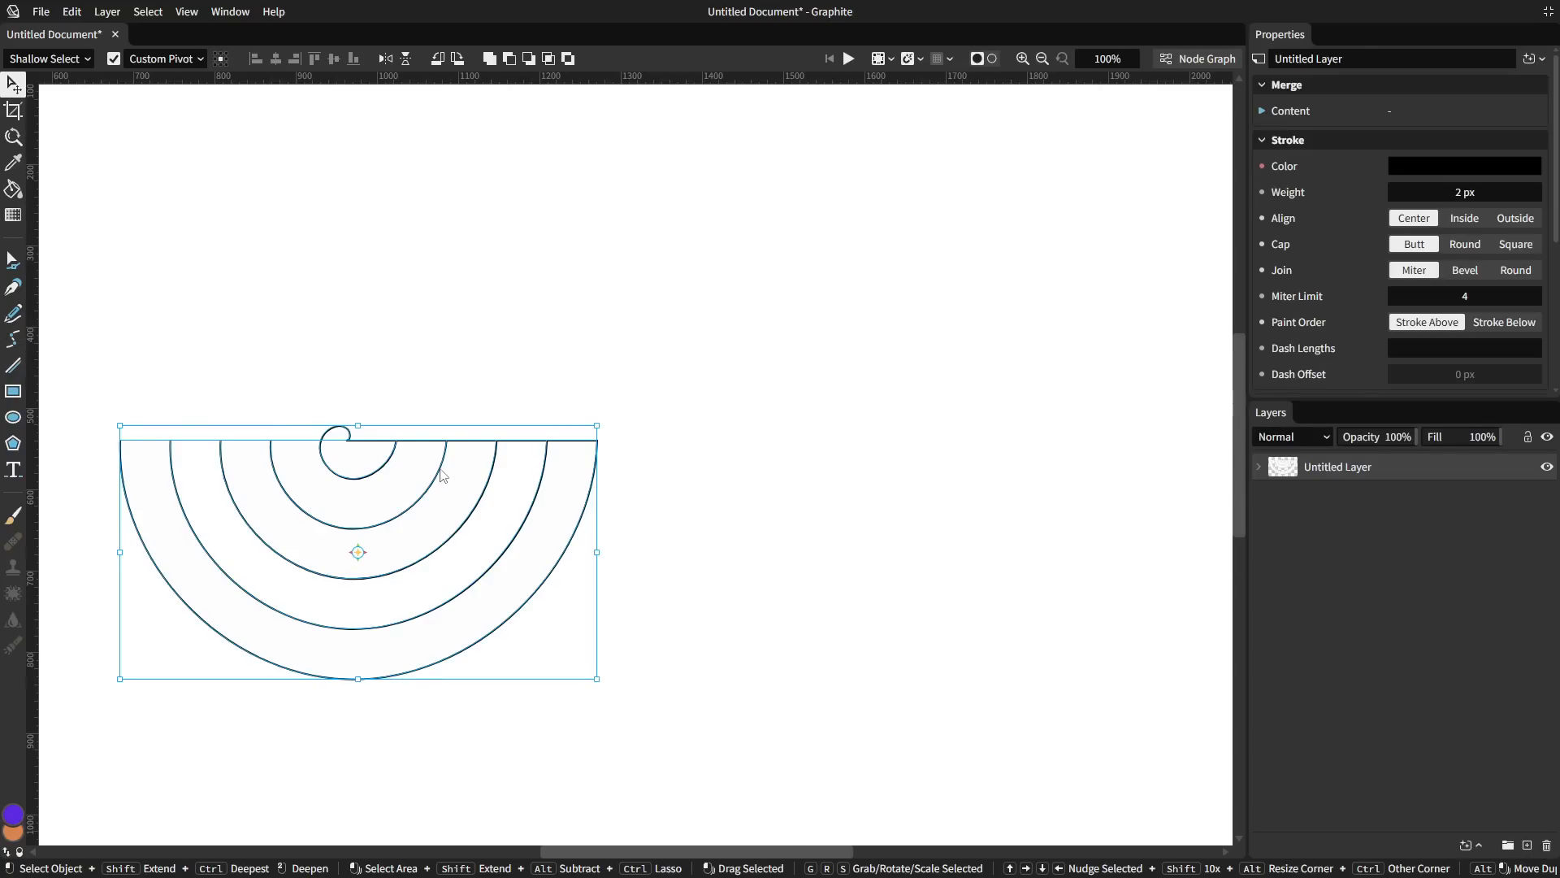
Move the pasted segments up and to the right to about X 1154 px, Y 394 px, and review the layer's node properties.
left_click_drag(442, 473, 599, 355)
scroll(1364, 205, "down", 4)
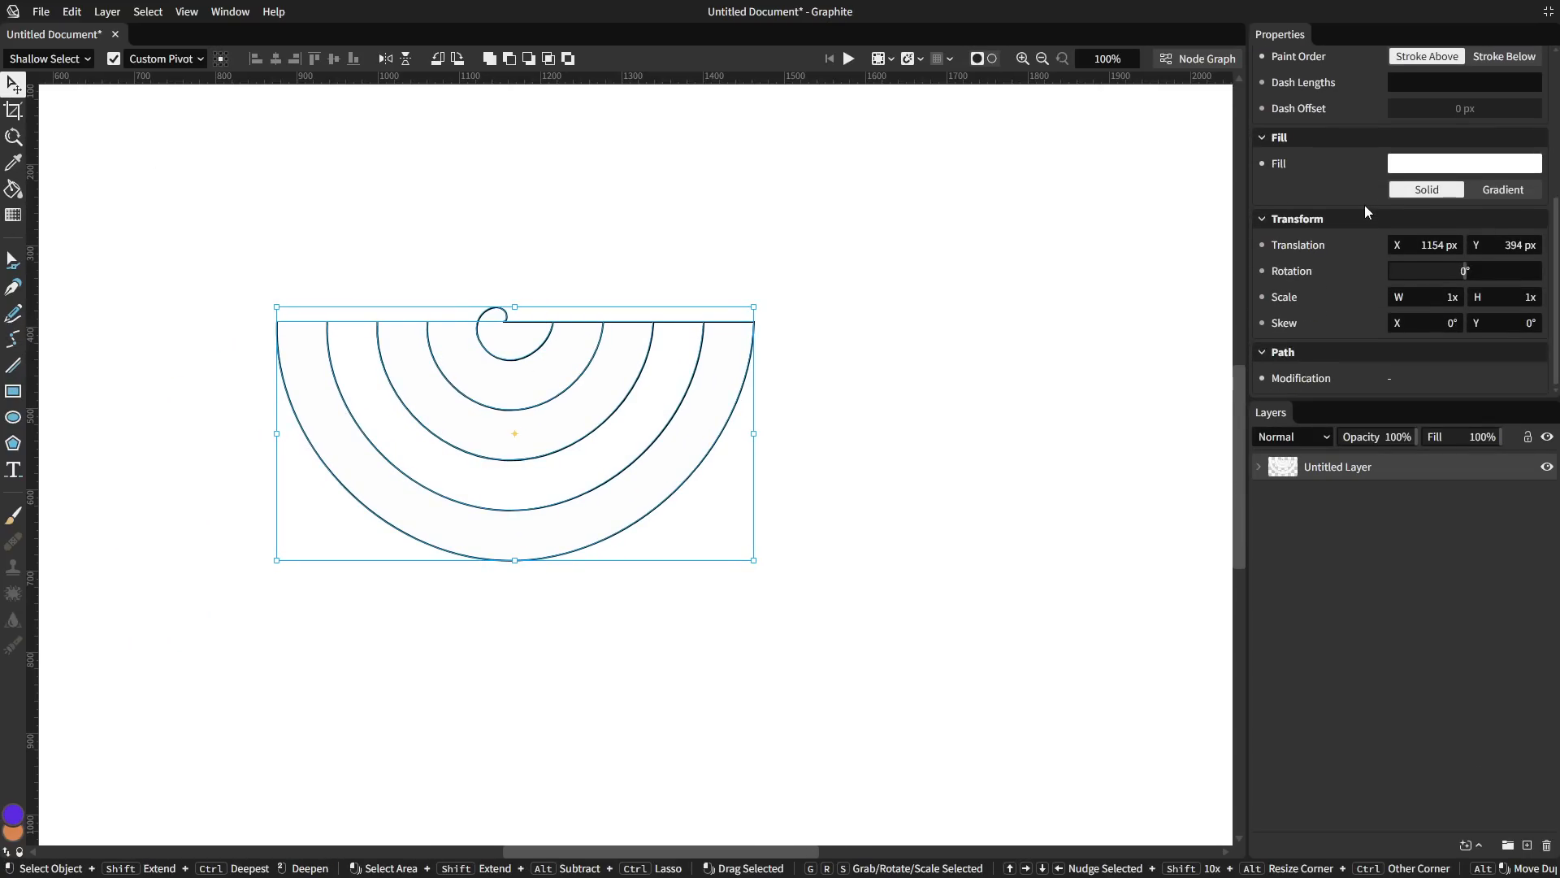
scroll(1372, 203, "up", 4)
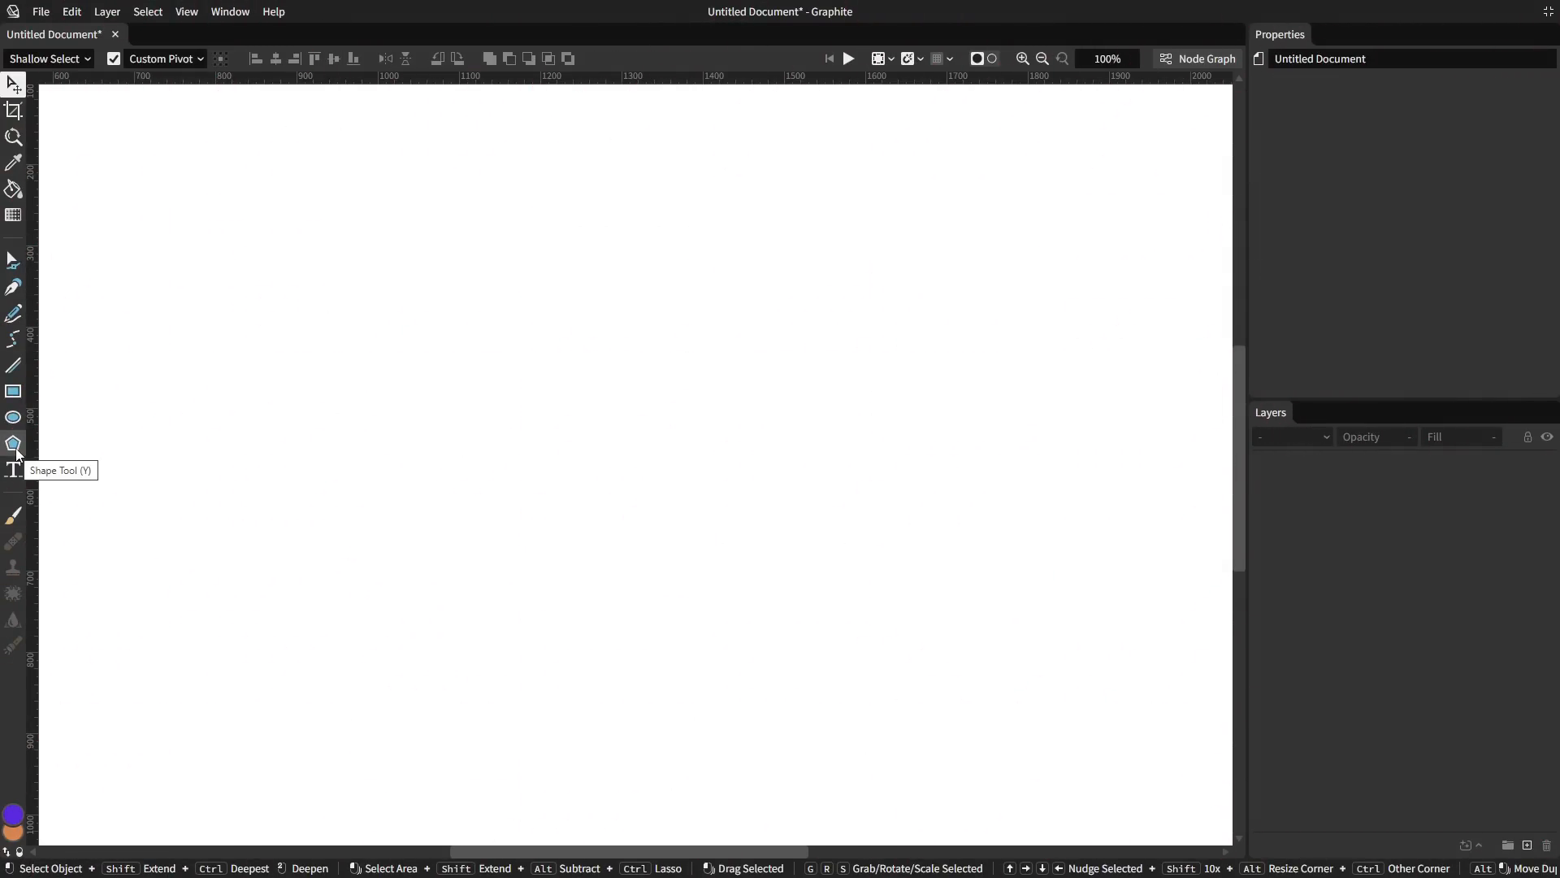
Draw a circle on the empty canvas with the Shape tool set to Circle.
left_click(16, 453)
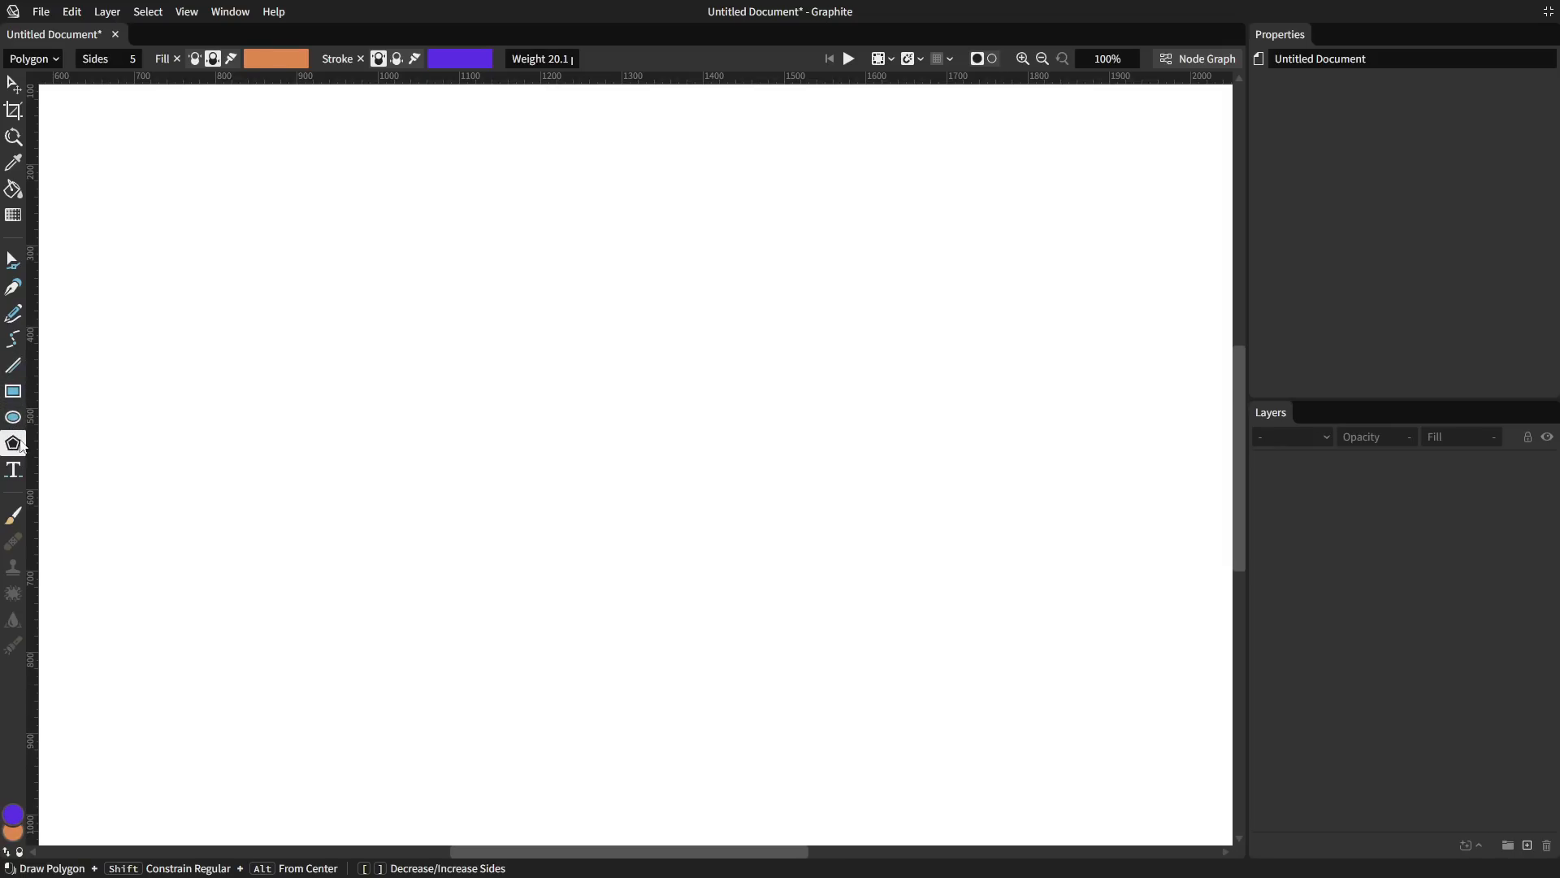
left_click(32, 58)
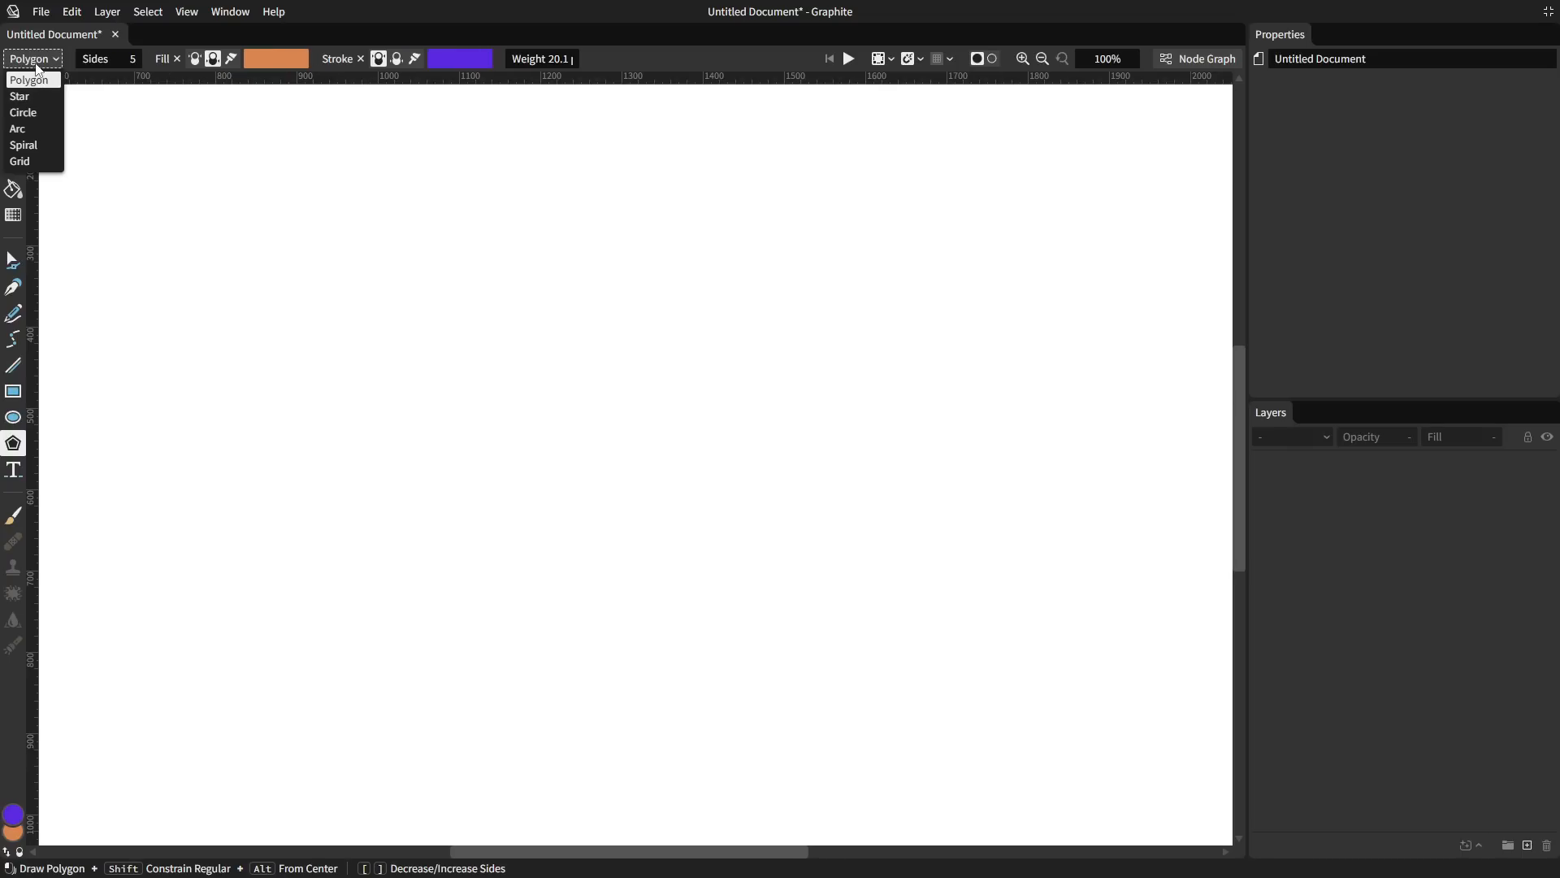
left_click(22, 112)
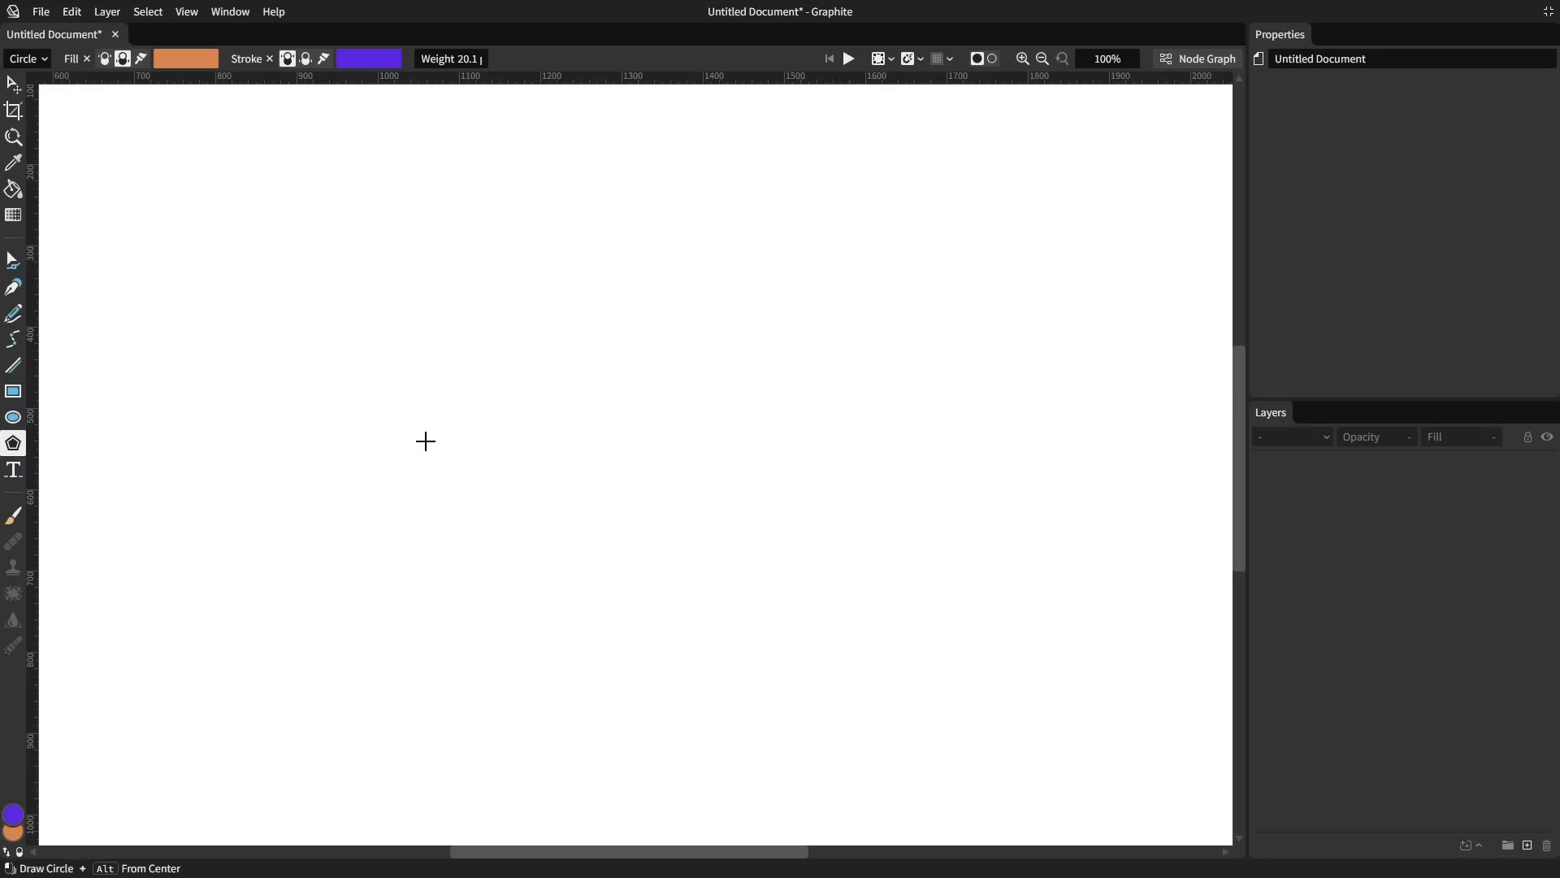
left_click_drag(354, 329, 529, 505)
Draw an open arc with a radius of about 119 px to the right of the circle.
left_click(23, 59)
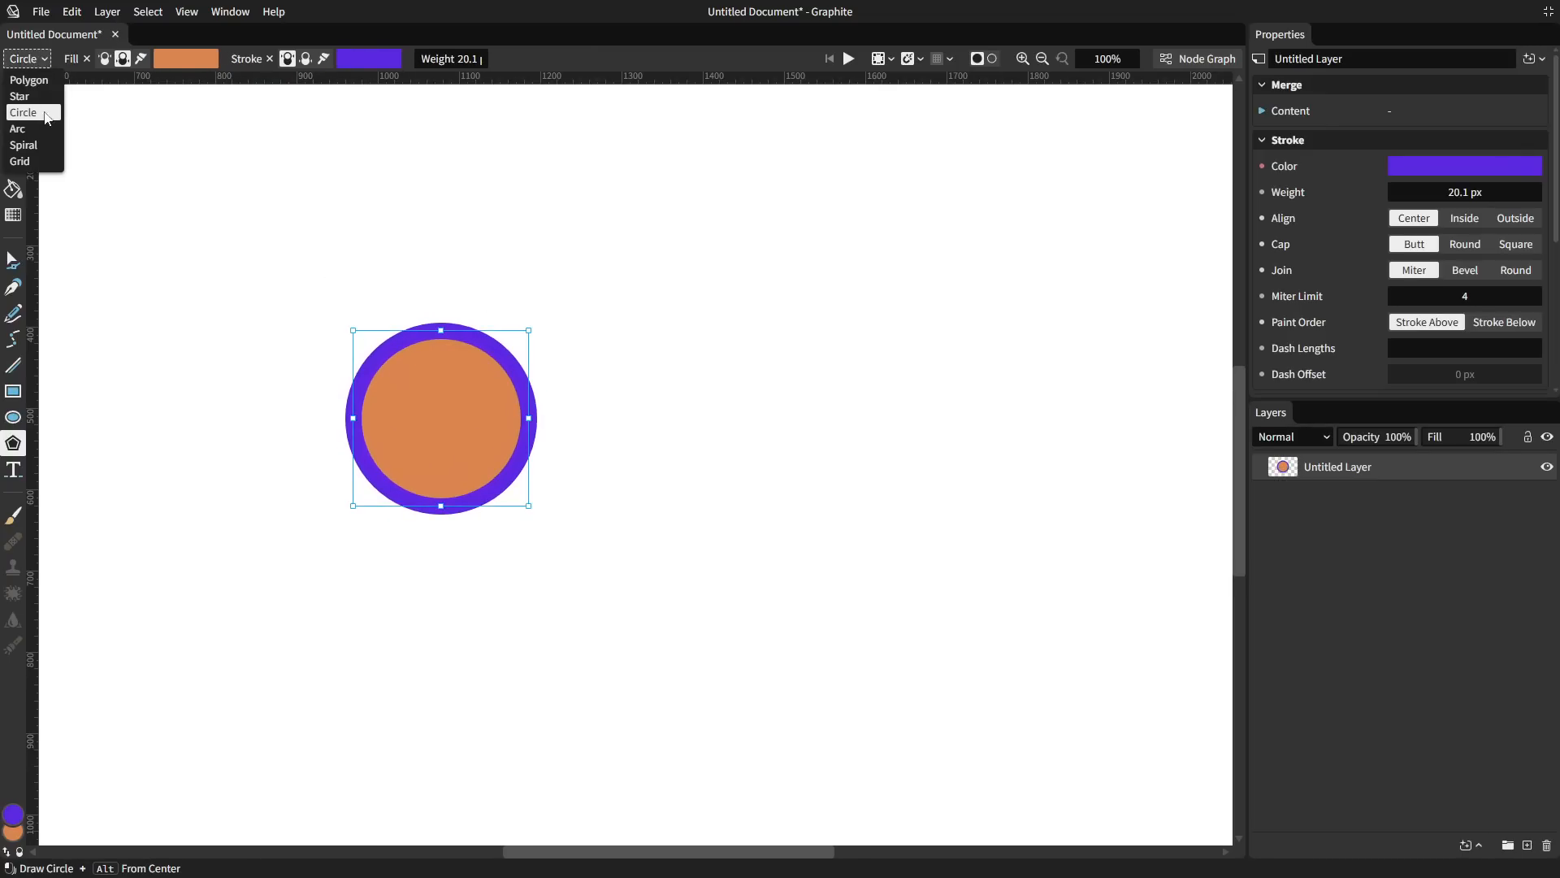
left_click(25, 130)
mouse_move(665, 407)
left_mouse_down()
mouse_move(885, 515)
mouse_move(857, 568)
mouse_move(897, 536)
mouse_move(768, 602)
mouse_move(660, 556)
mouse_move(650, 505)
left_mouse_up()
scroll(1347, 264, "down", 5)
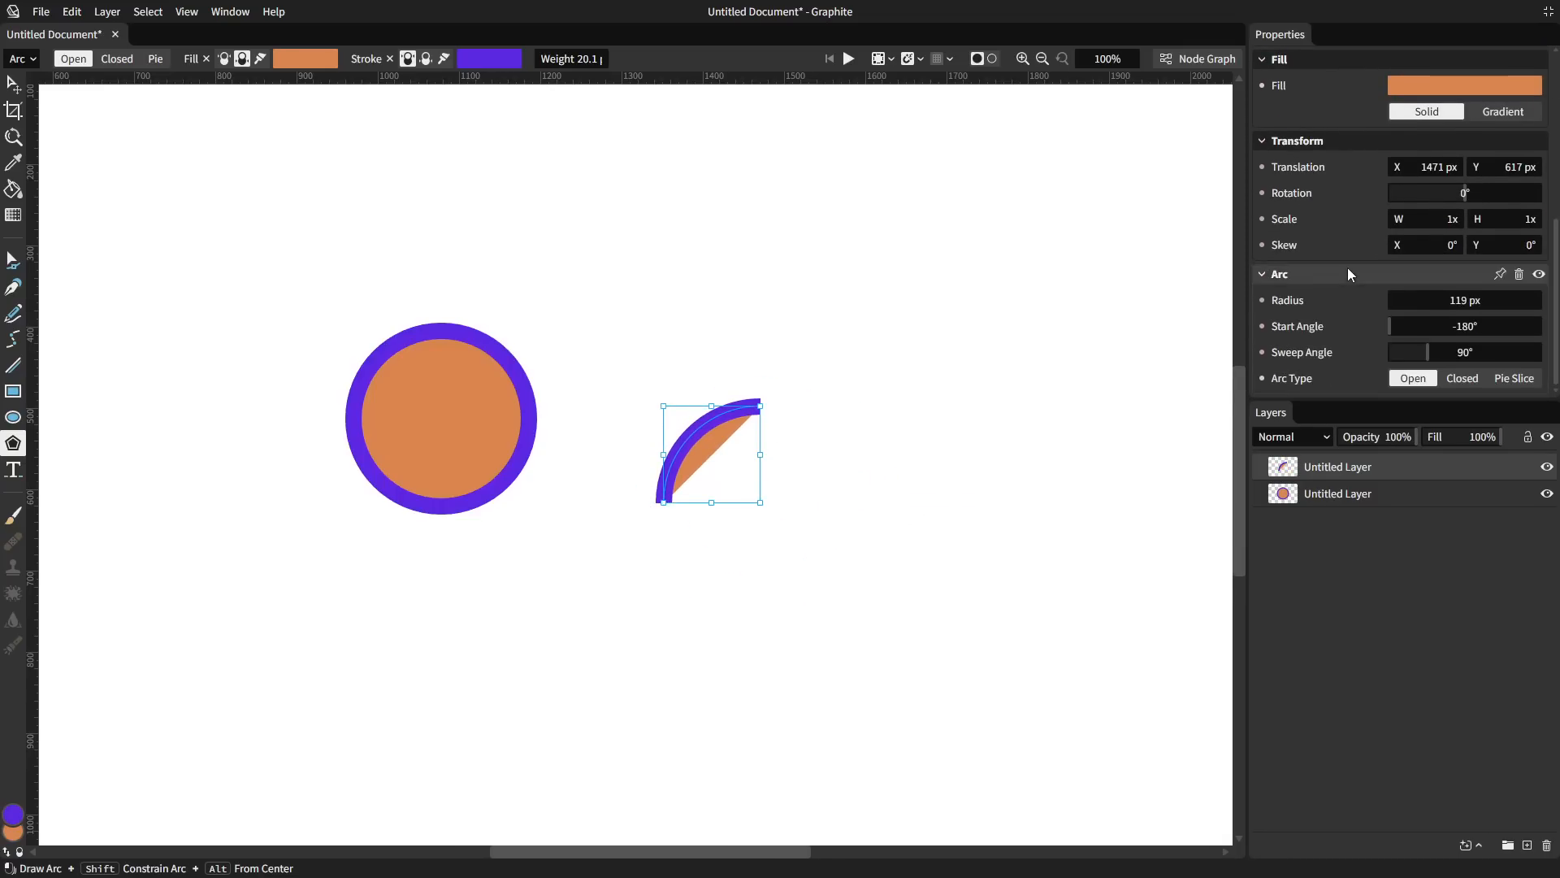
Adjust the arc's sweep angle, and try the Closed arc type before setting it to Pie Slice.
mouse_move(1430, 351)
left_mouse_down()
mouse_move(1495, 362)
mouse_move(1425, 357)
left_mouse_up()
left_click(1462, 378)
left_click(1513, 379)
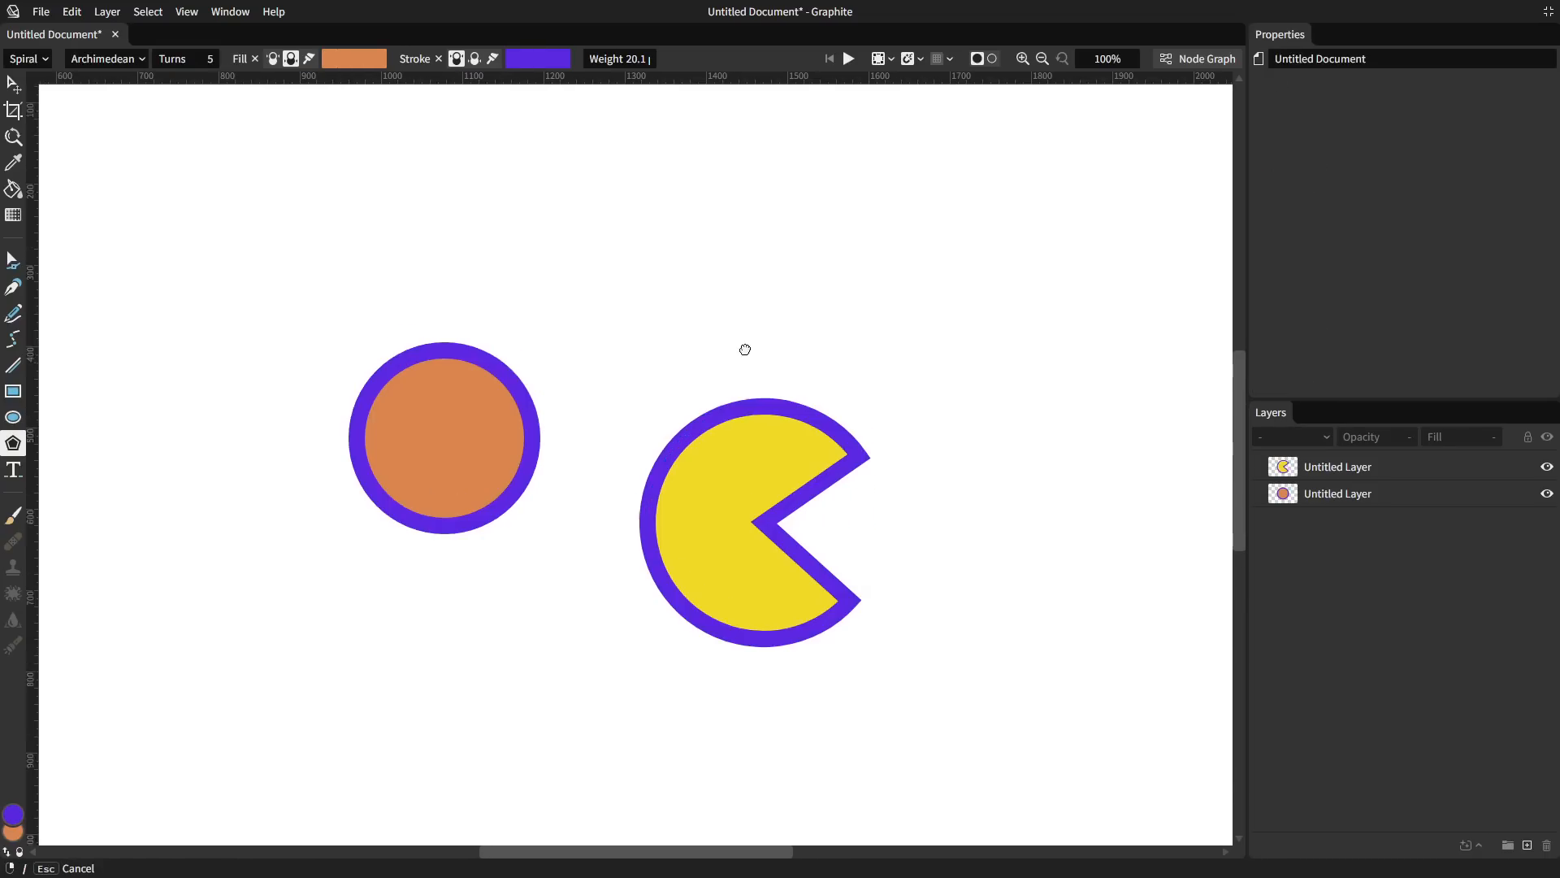
Draw a 5-turn Archimedean spiral above the circle and pie slice, and a rectangular grid to the right of the spiral.
left_click_drag(745, 350, 975, 299)
left_click(26, 58)
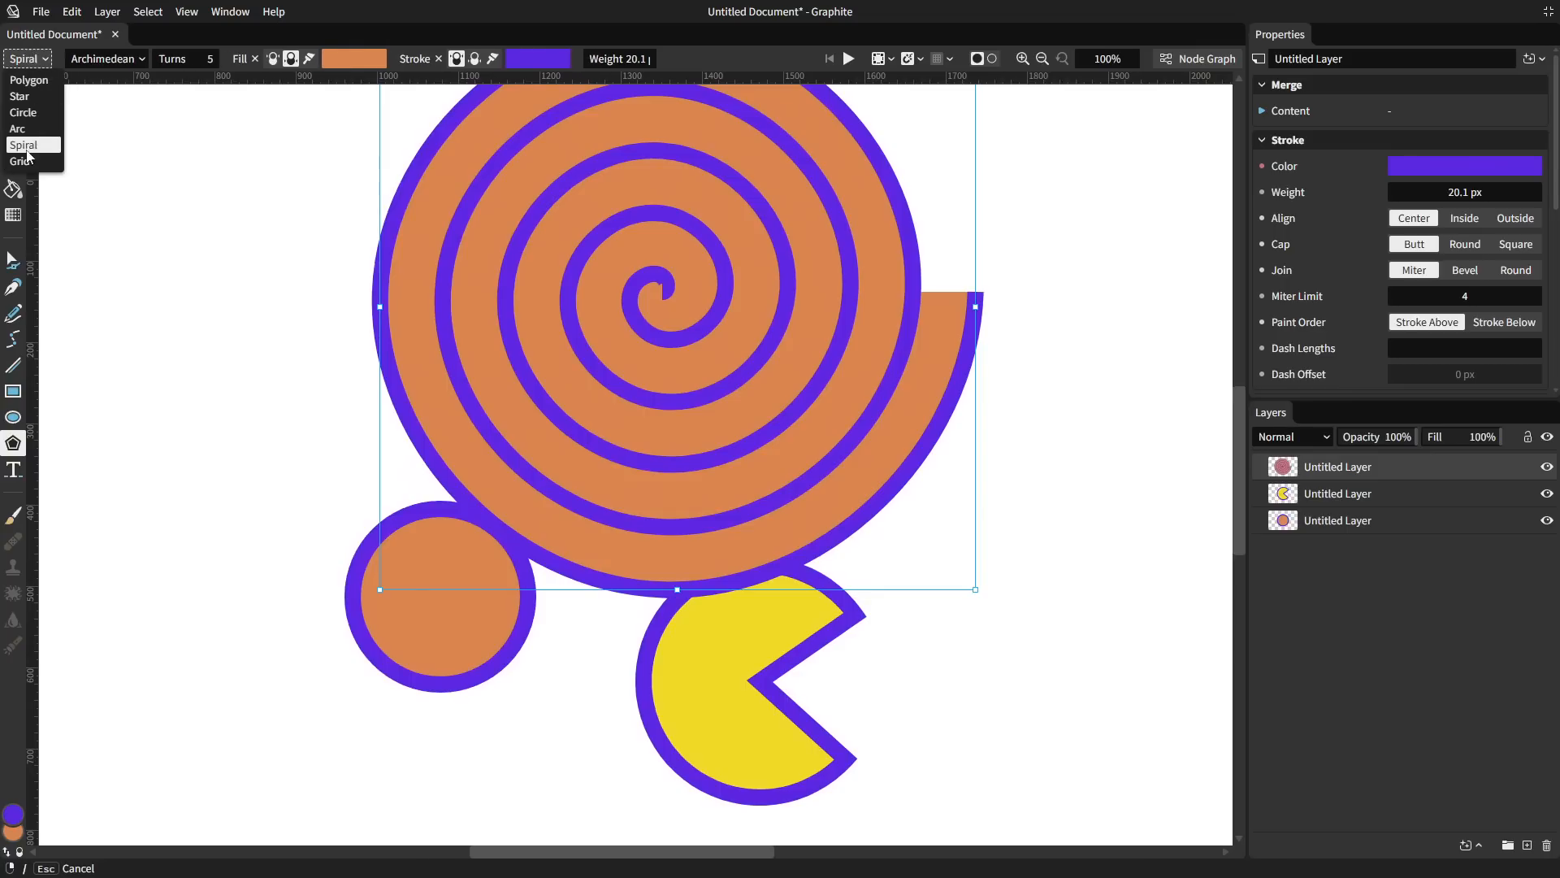
left_click(23, 161)
scroll(449, 212, "right", 10)
scroll(449, 212, "up", 1)
left_click_drag(414, 176, 935, 786)
scroll(1089, 488, "down", 1)
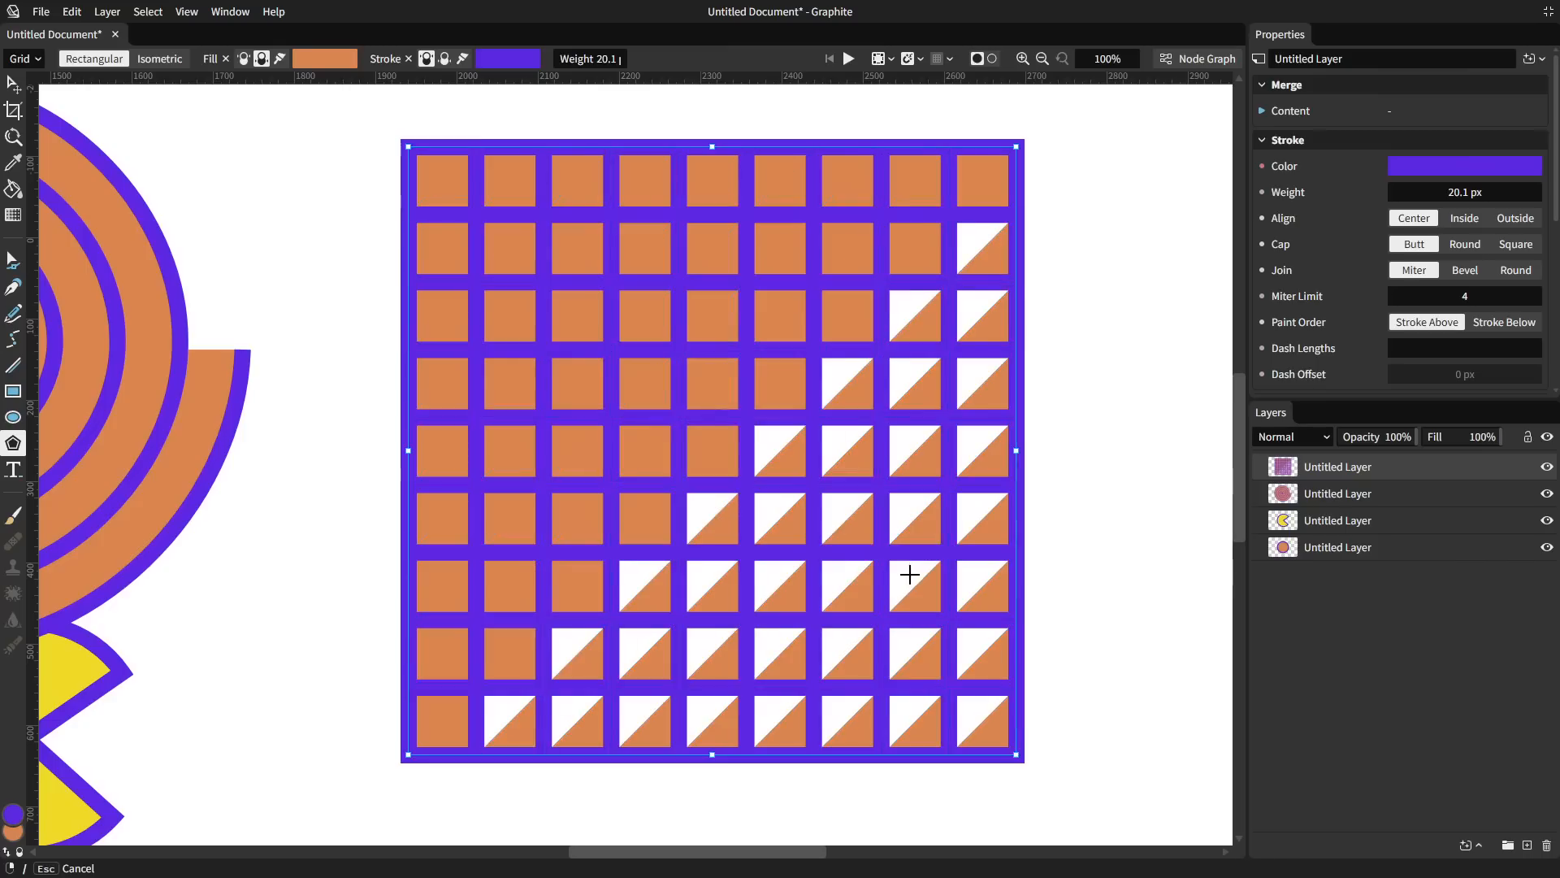
key("v")
left_click(1067, 547)
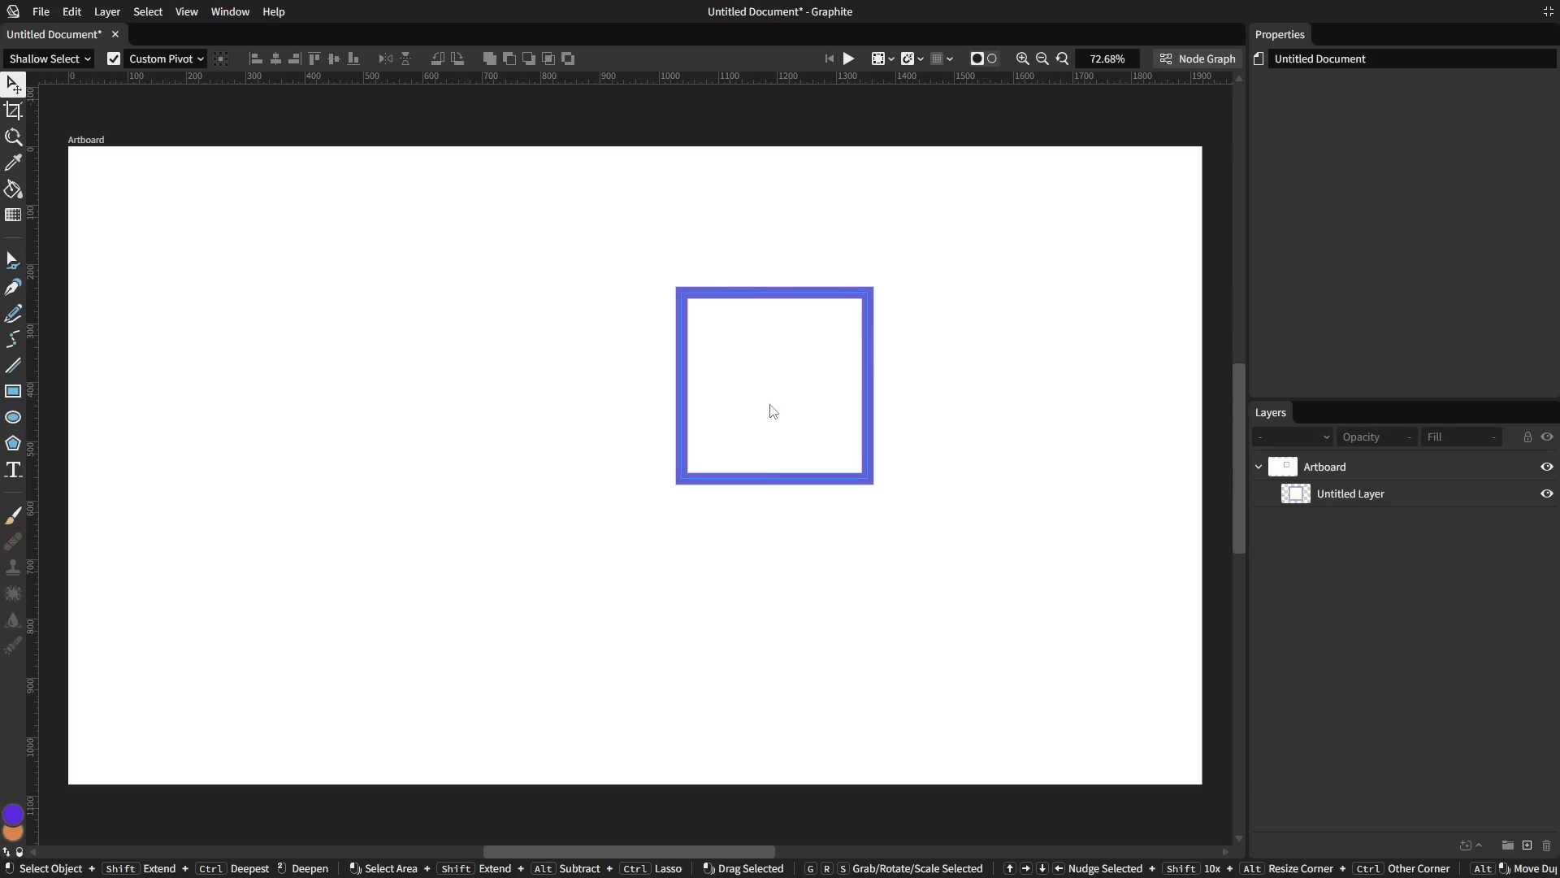
Move the unfilled square by its empty interior toward the artboard's lower right.
left_click_drag(774, 410, 1030, 595)
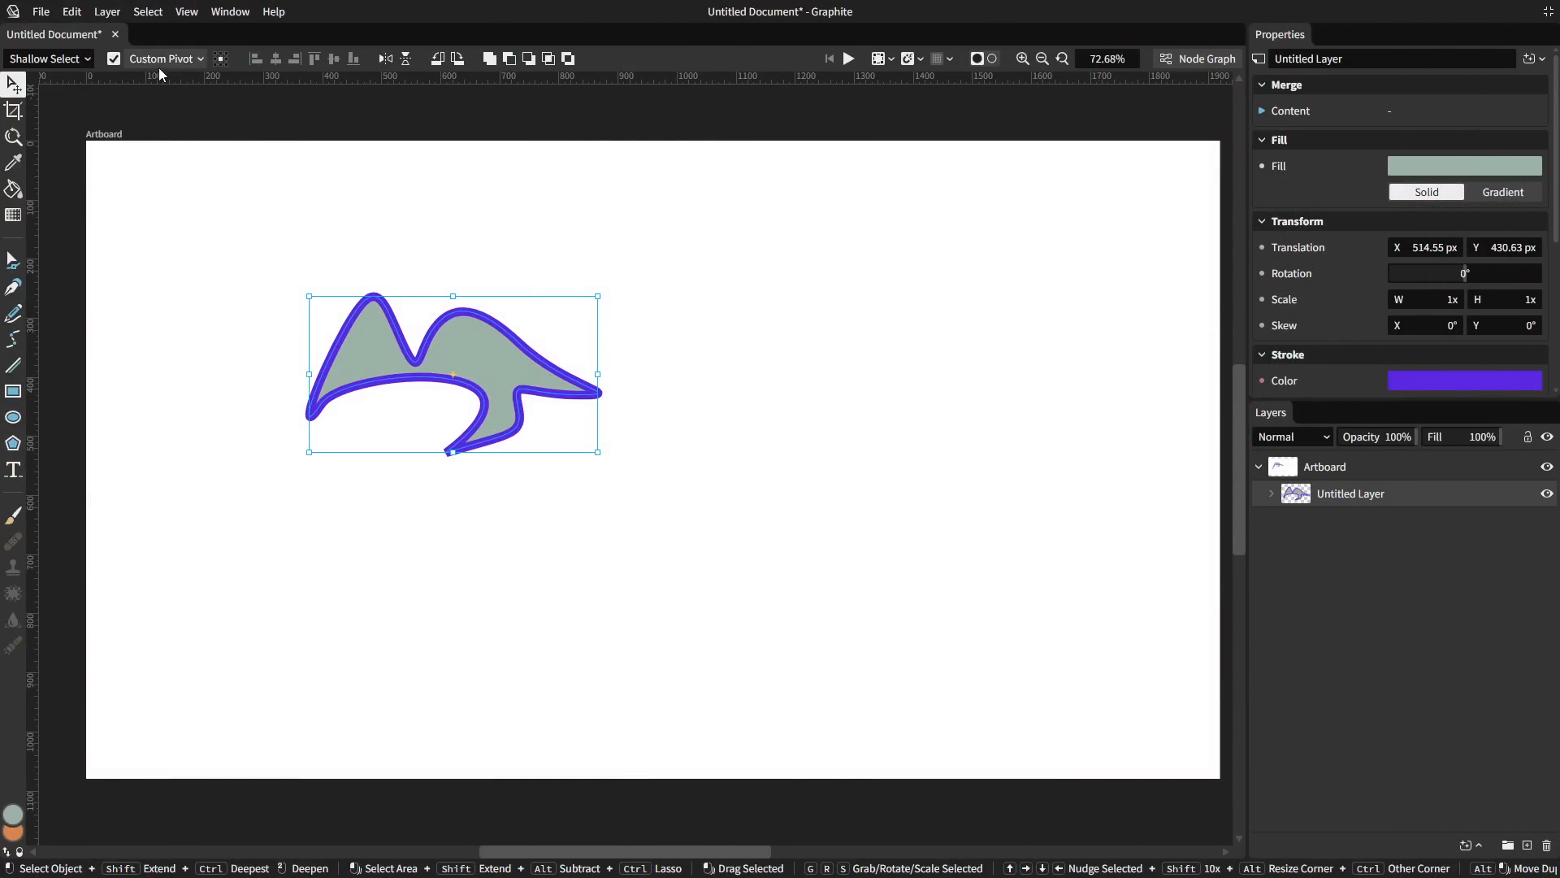
Turn the pivot display off and on again for the gray-green shape, and set the pivot type to Origin (Average Point).
left_click(113, 59)
left_click(113, 59)
left_click(163, 59)
left_click(178, 95)
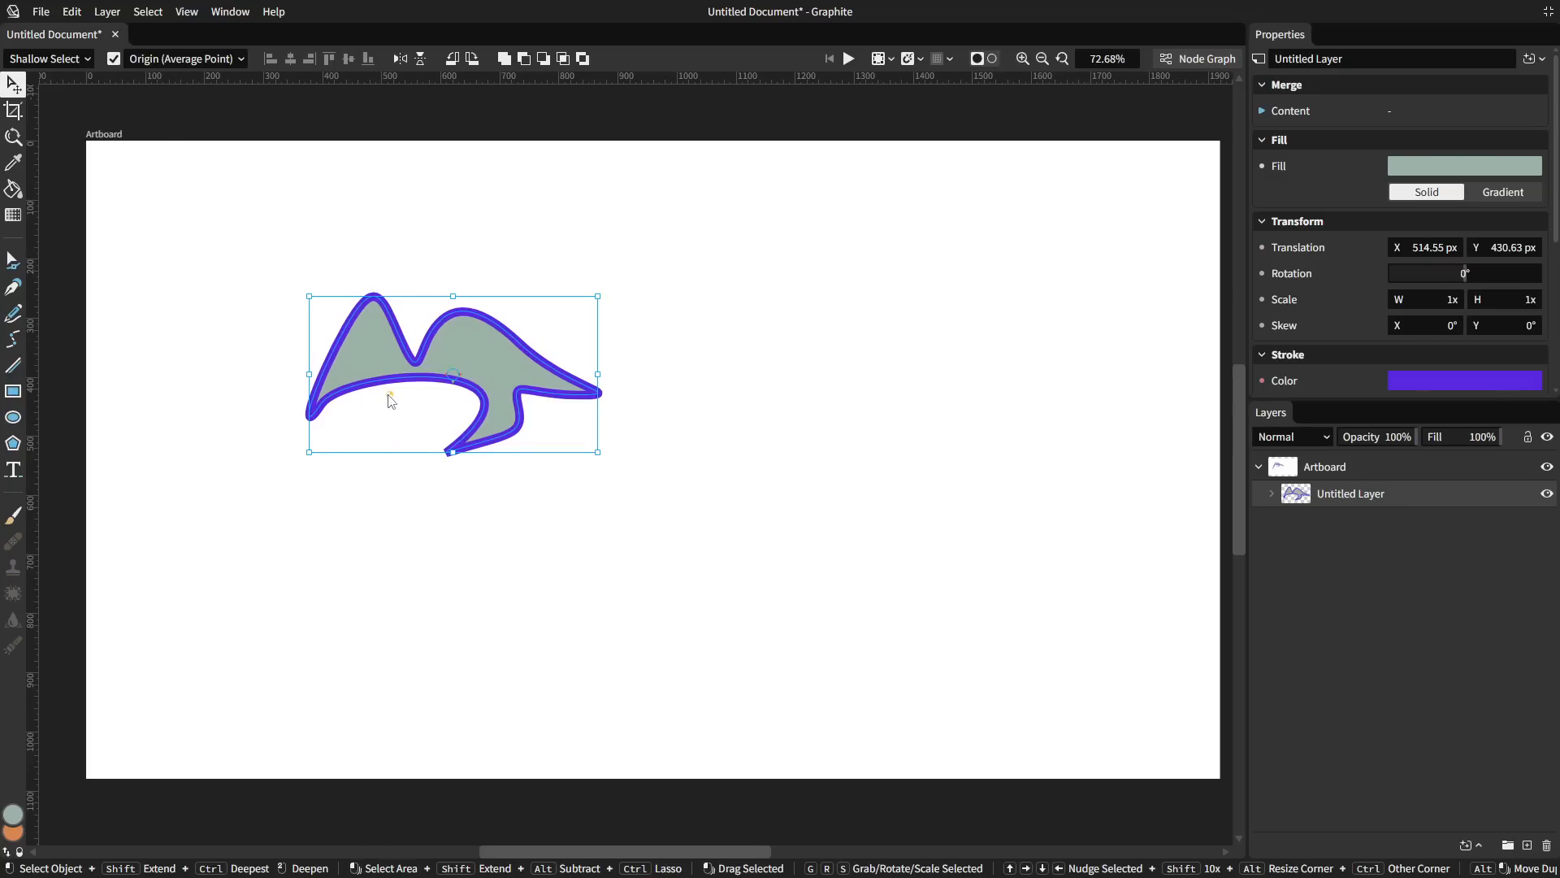
Rotate the gray-green shape to about 70° and scale it to about 0.92x around its average-point origin.
key("r")
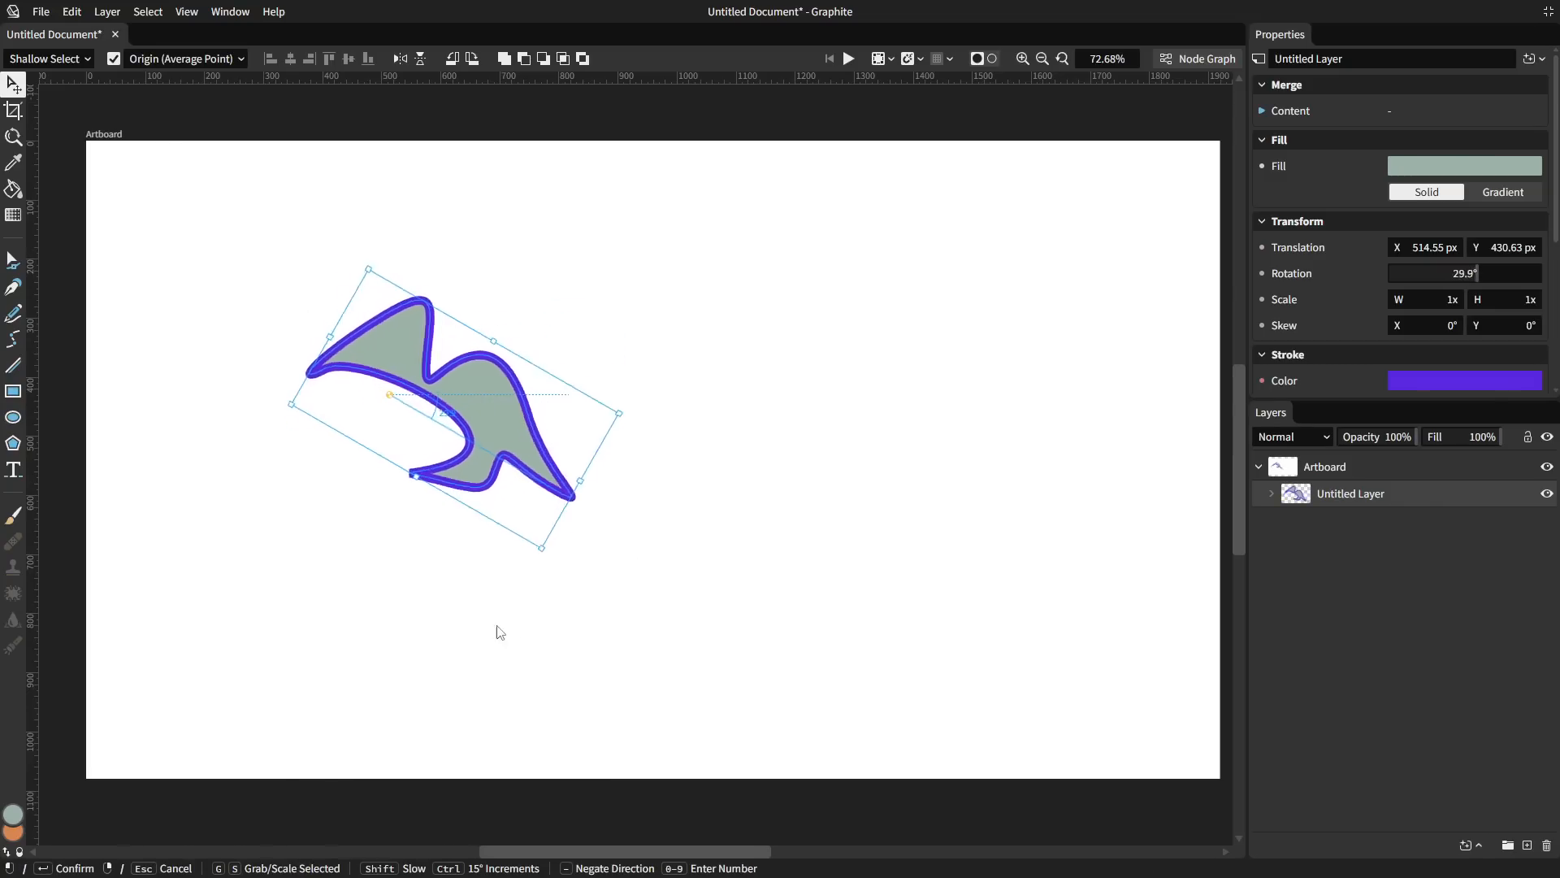
left_click(378, 646)
key("s")
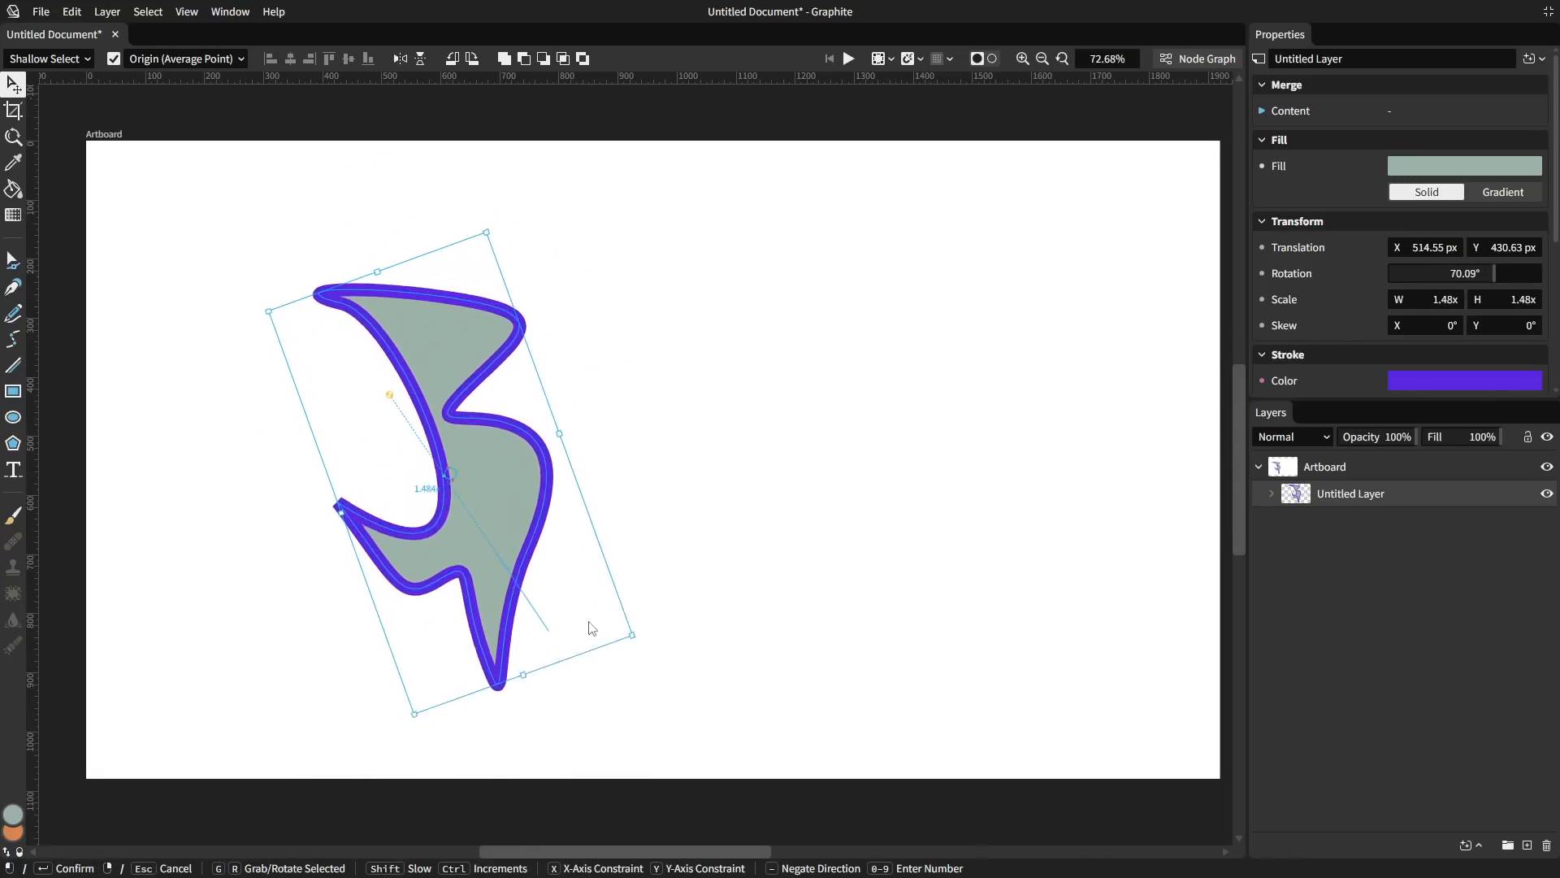
left_click(430, 559)
Move the gray-green shape to about X 908 px, Y 318 px, and open the pivot type choices.
key("g")
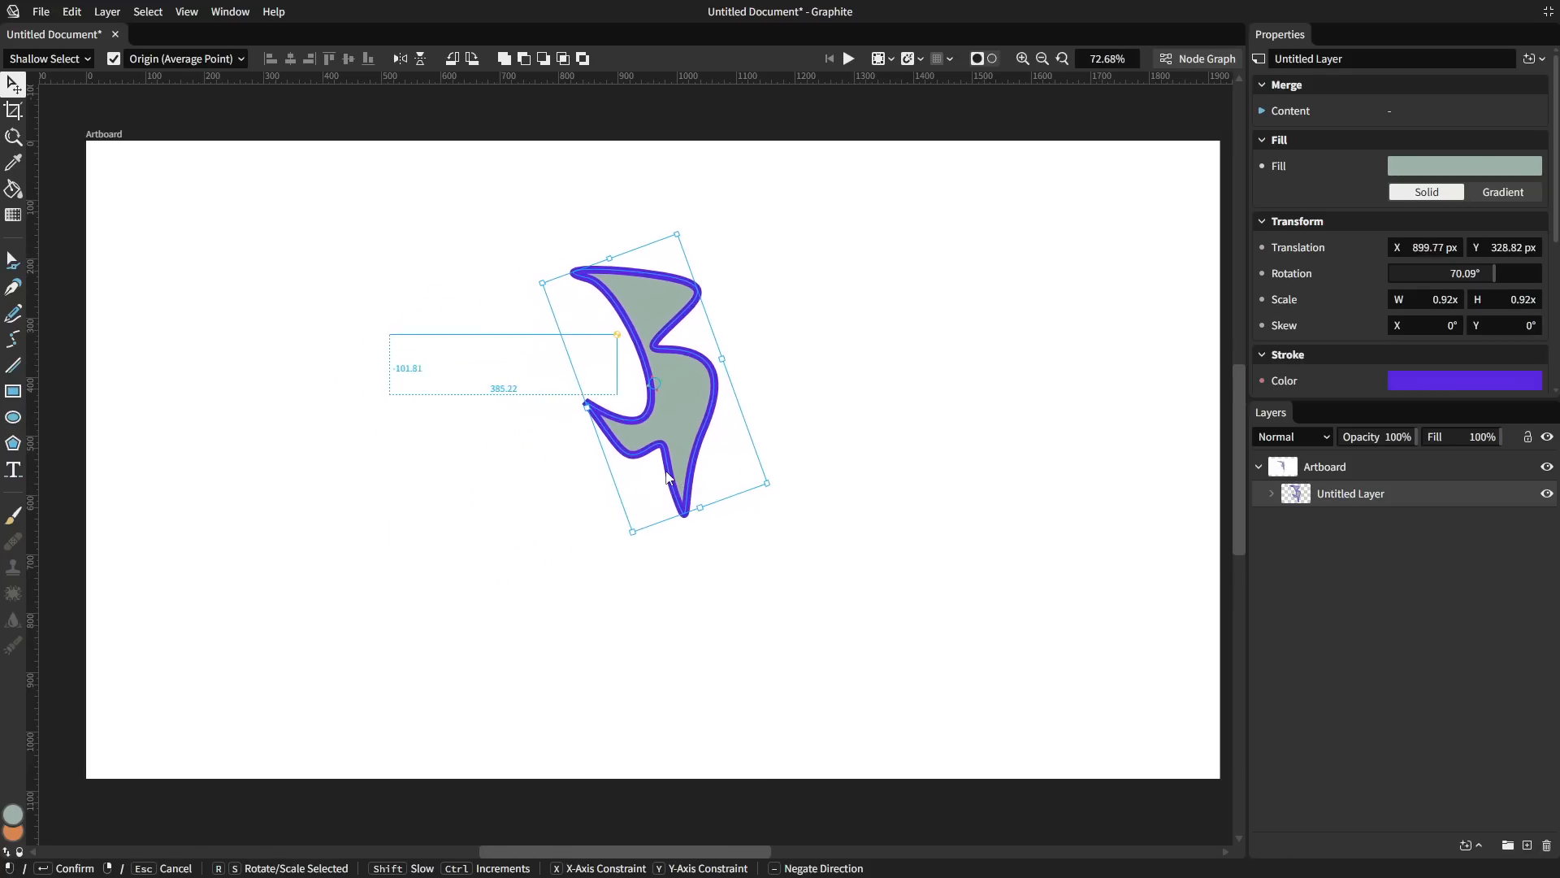
left_click(668, 475)
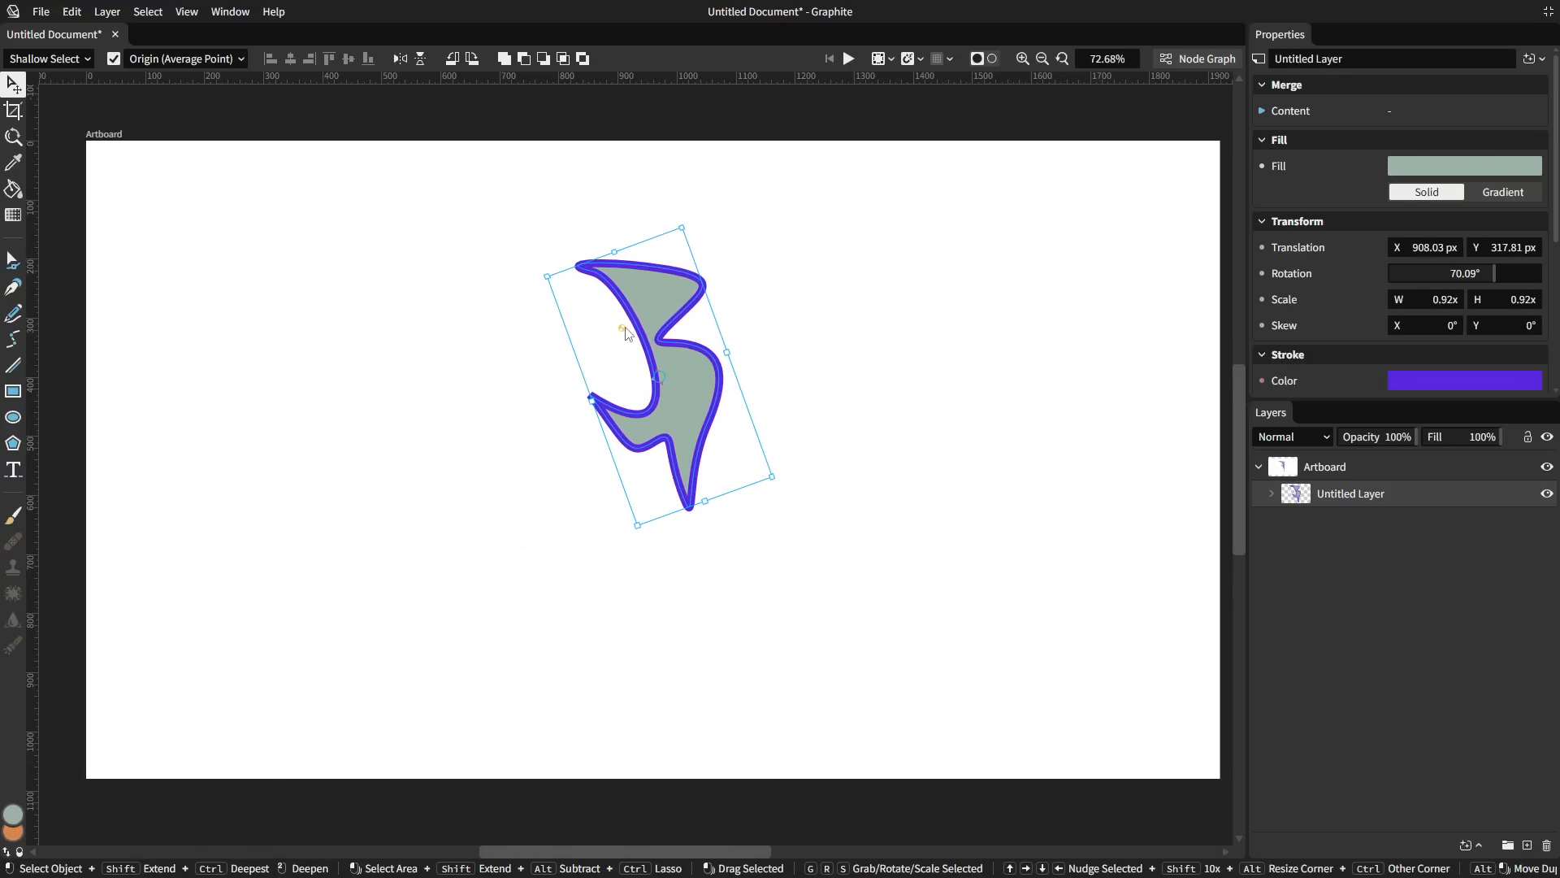
left_click(192, 62)
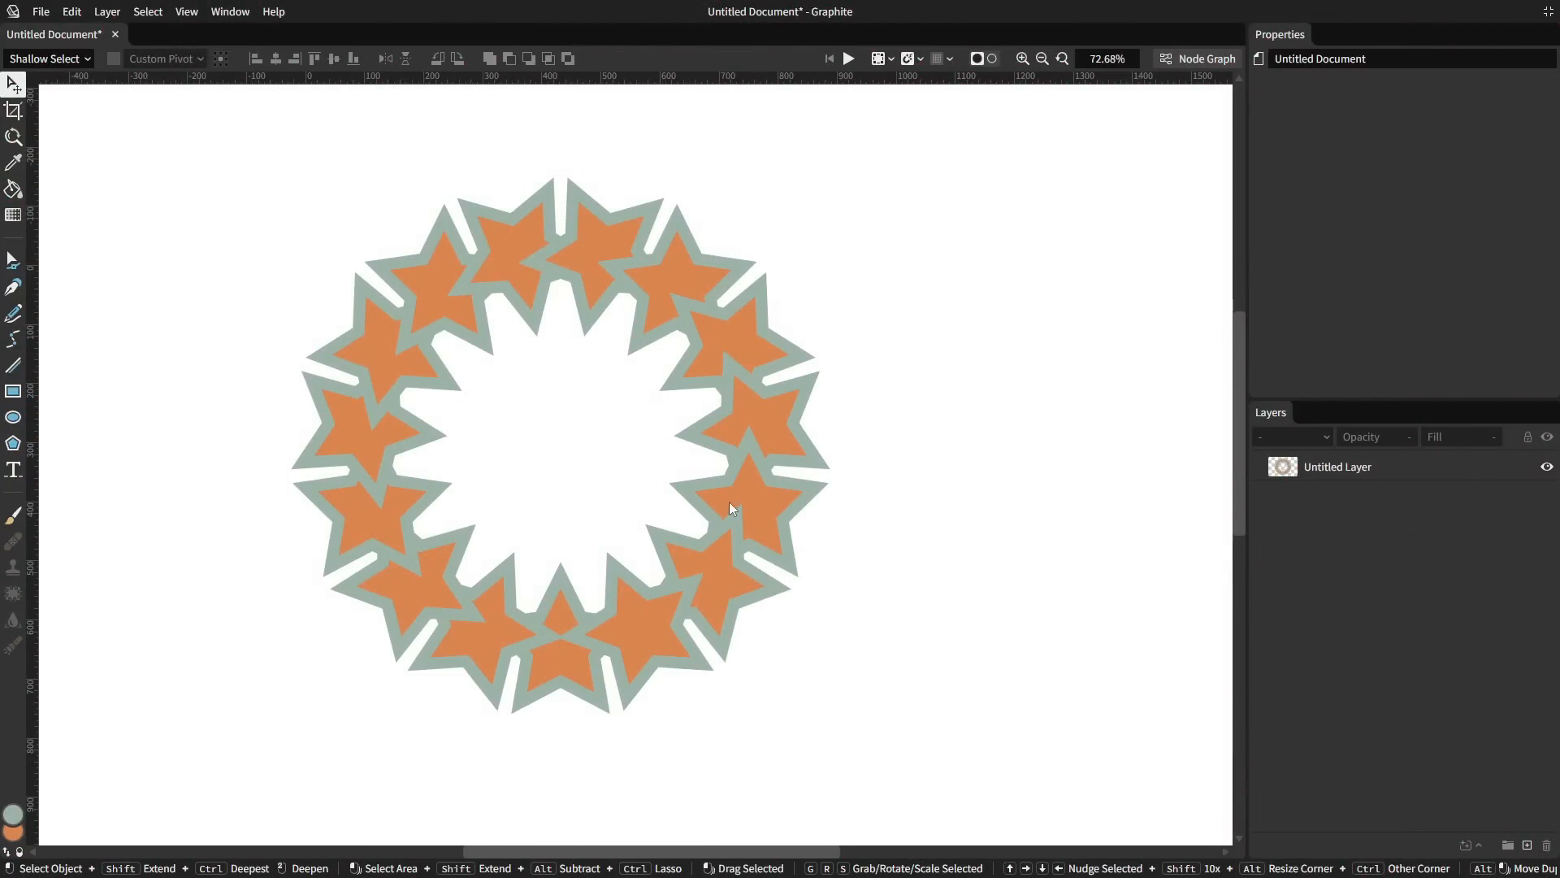
Insert an Index node between Circular Repeat and the star ring's layer, and raise its index to pick another star.
left_click(1193, 67)
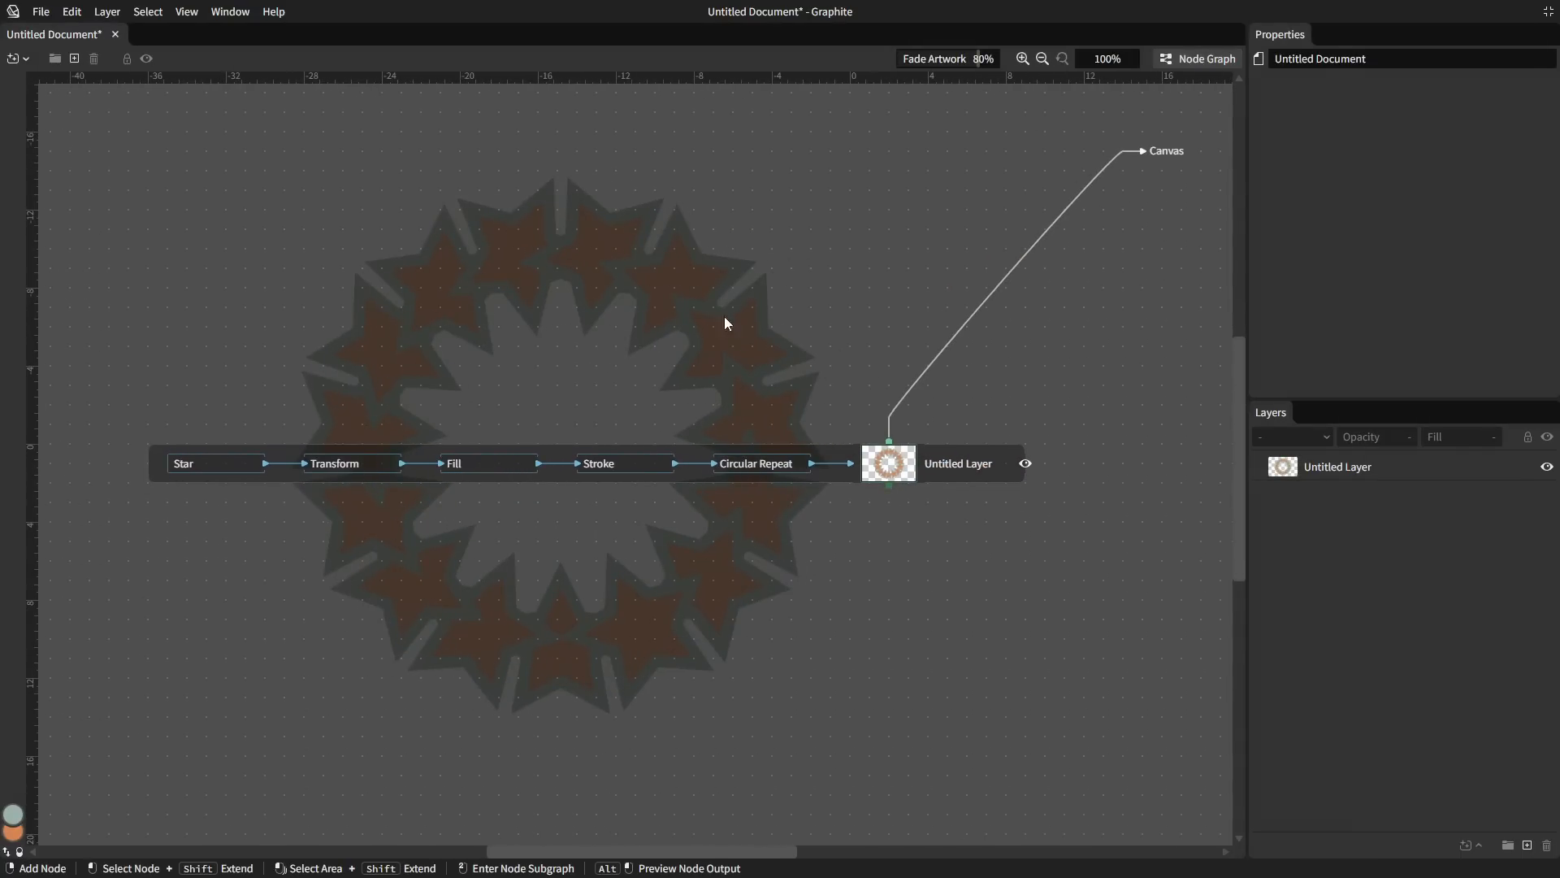
right_click(414, 496)
type("index")
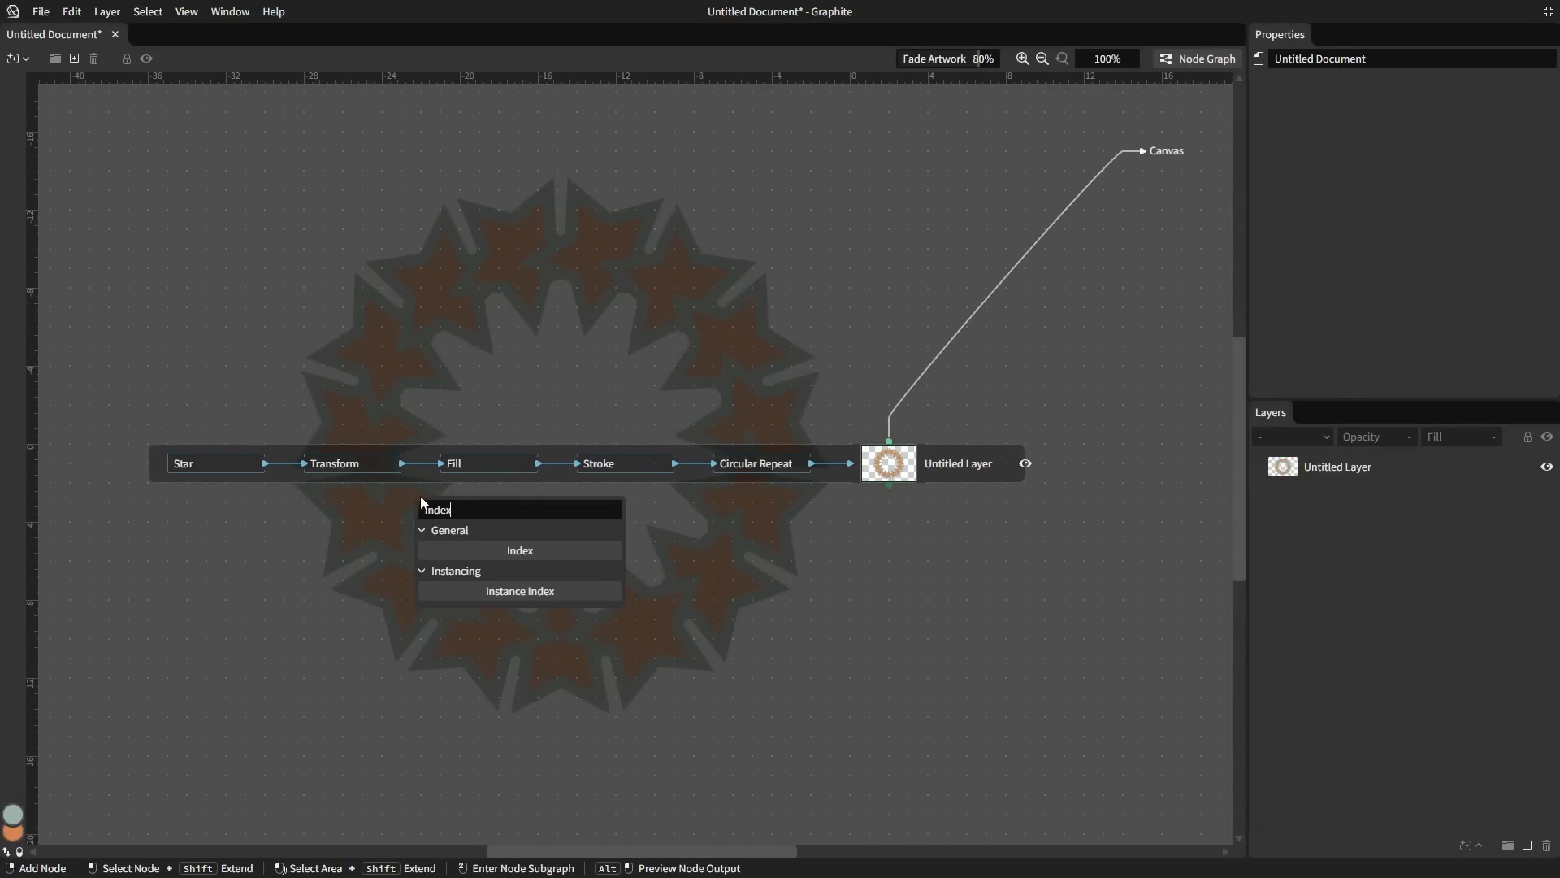
left_click(499, 543)
left_click_drag(472, 518, 780, 486)
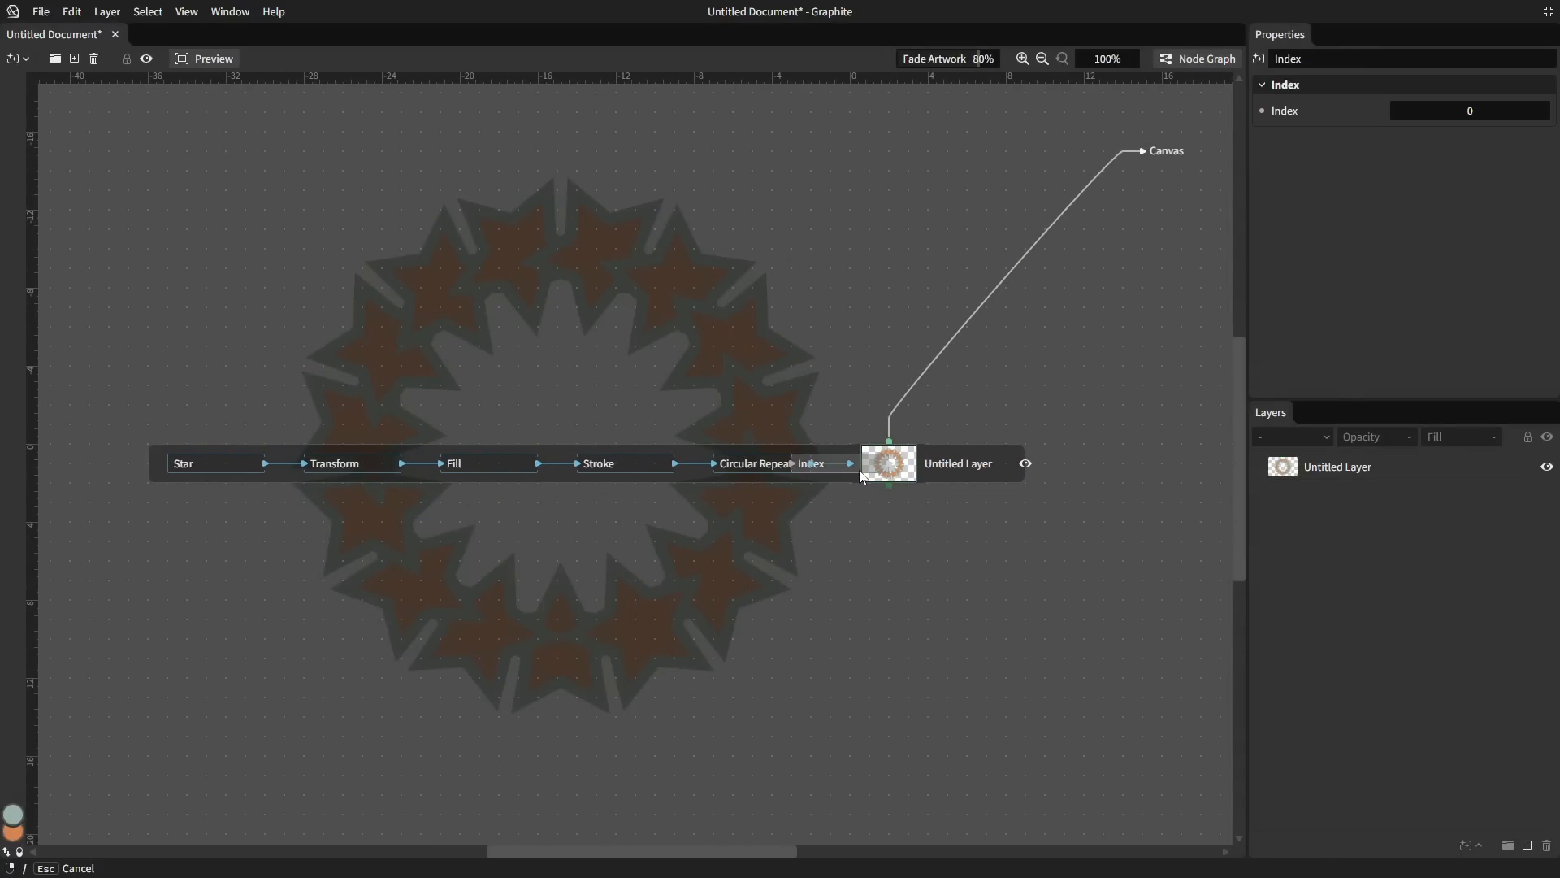
left_click(1214, 60)
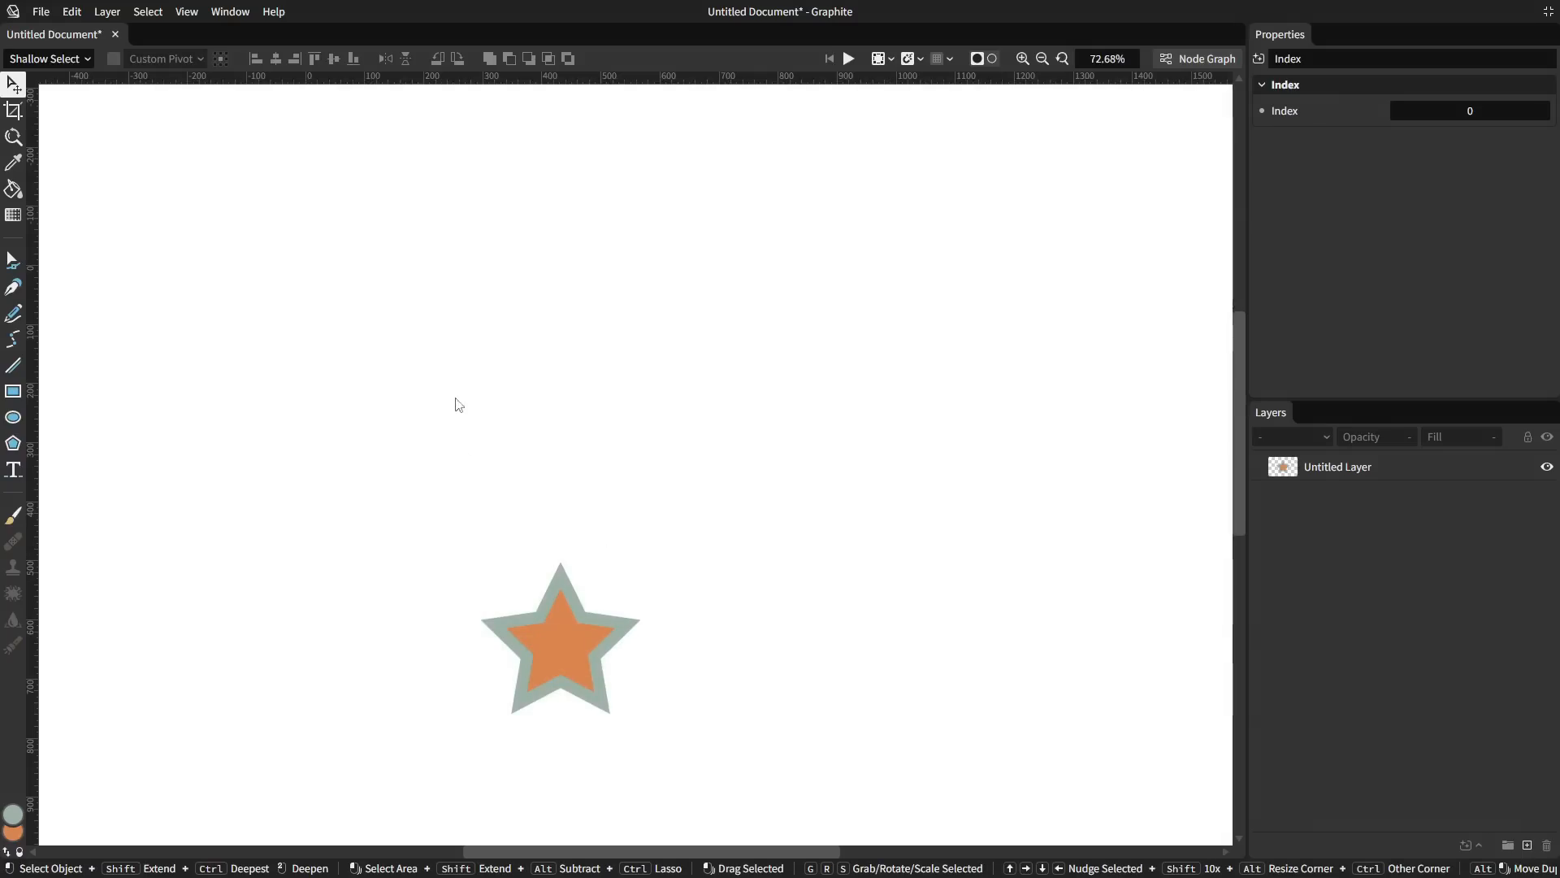
left_click(1546, 117)
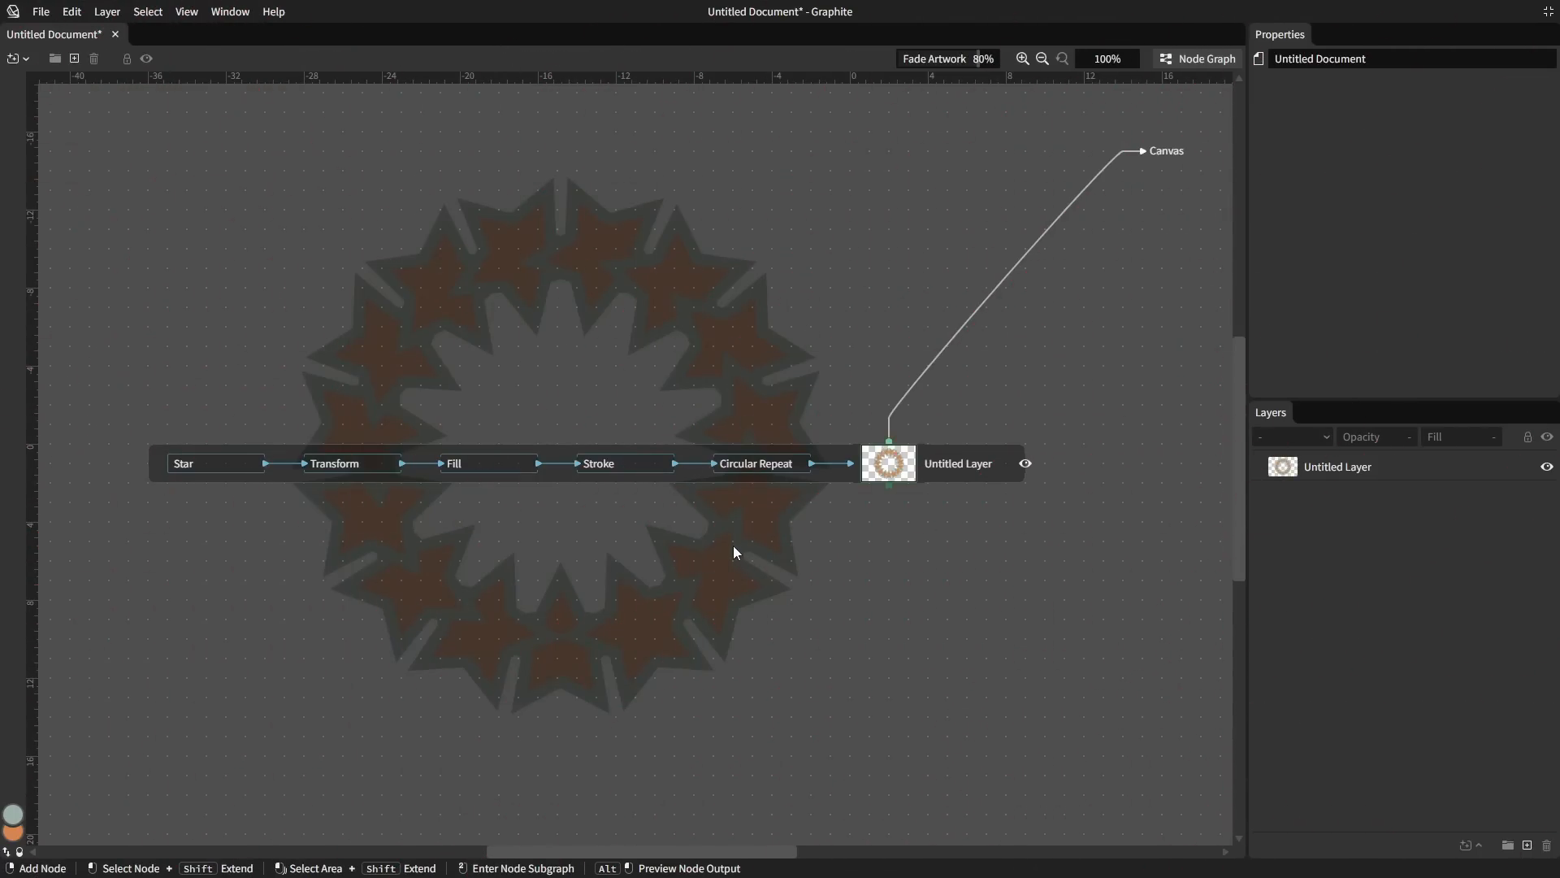
Add a Count Elements node below Circular Repeat in the node graph and return to the artwork.
right_click(733, 544)
type("count")
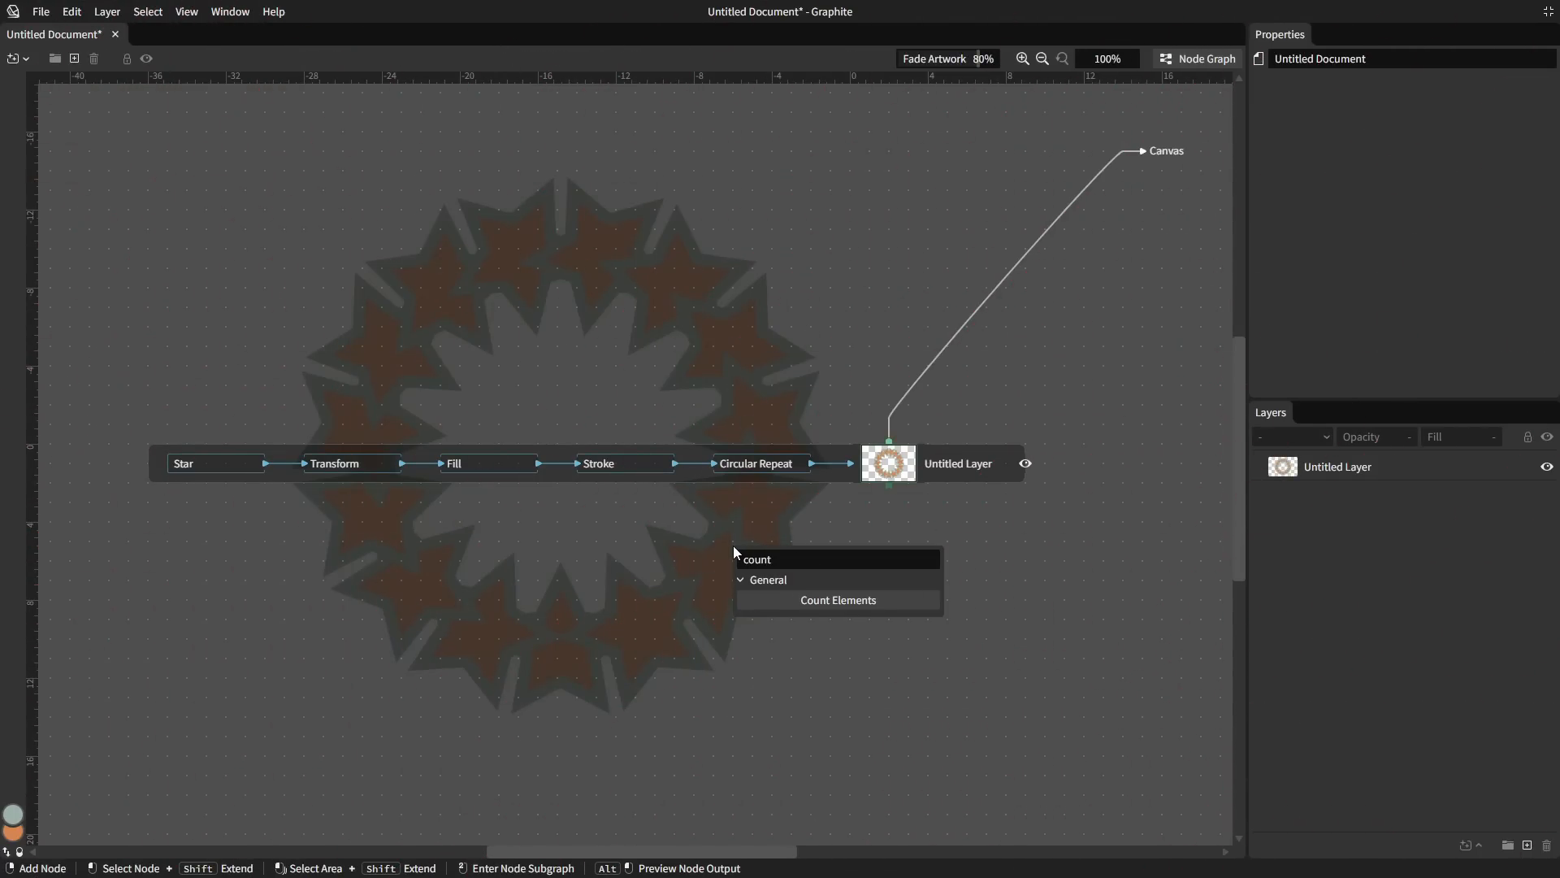
left_click(808, 599)
left_click(1203, 60)
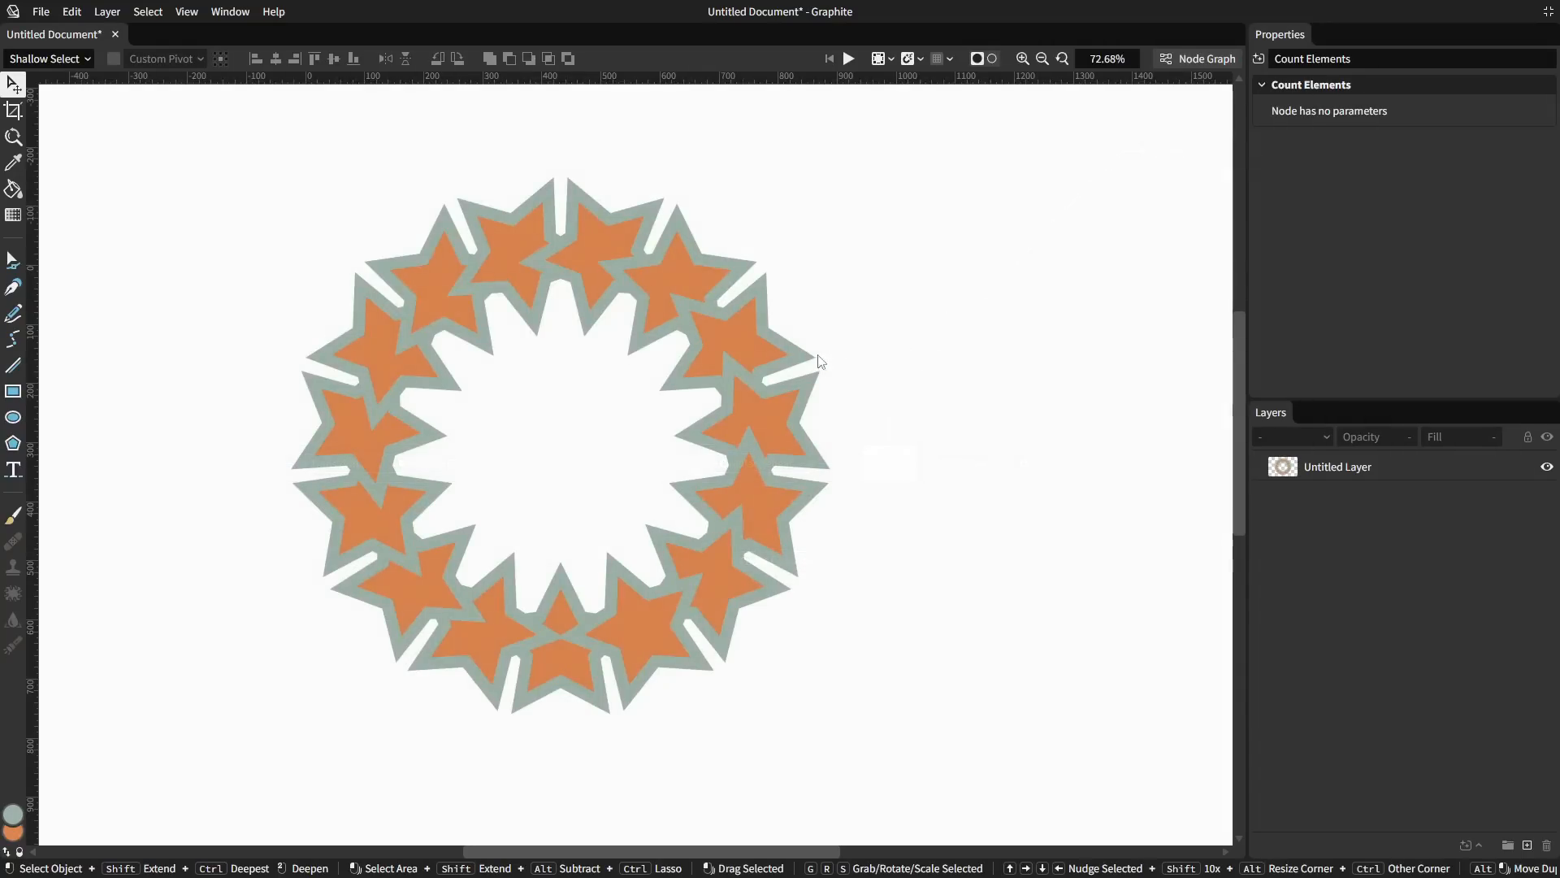
Place the text "123" in the middle of the star ring and scale it to about 6.65x.
key("t")
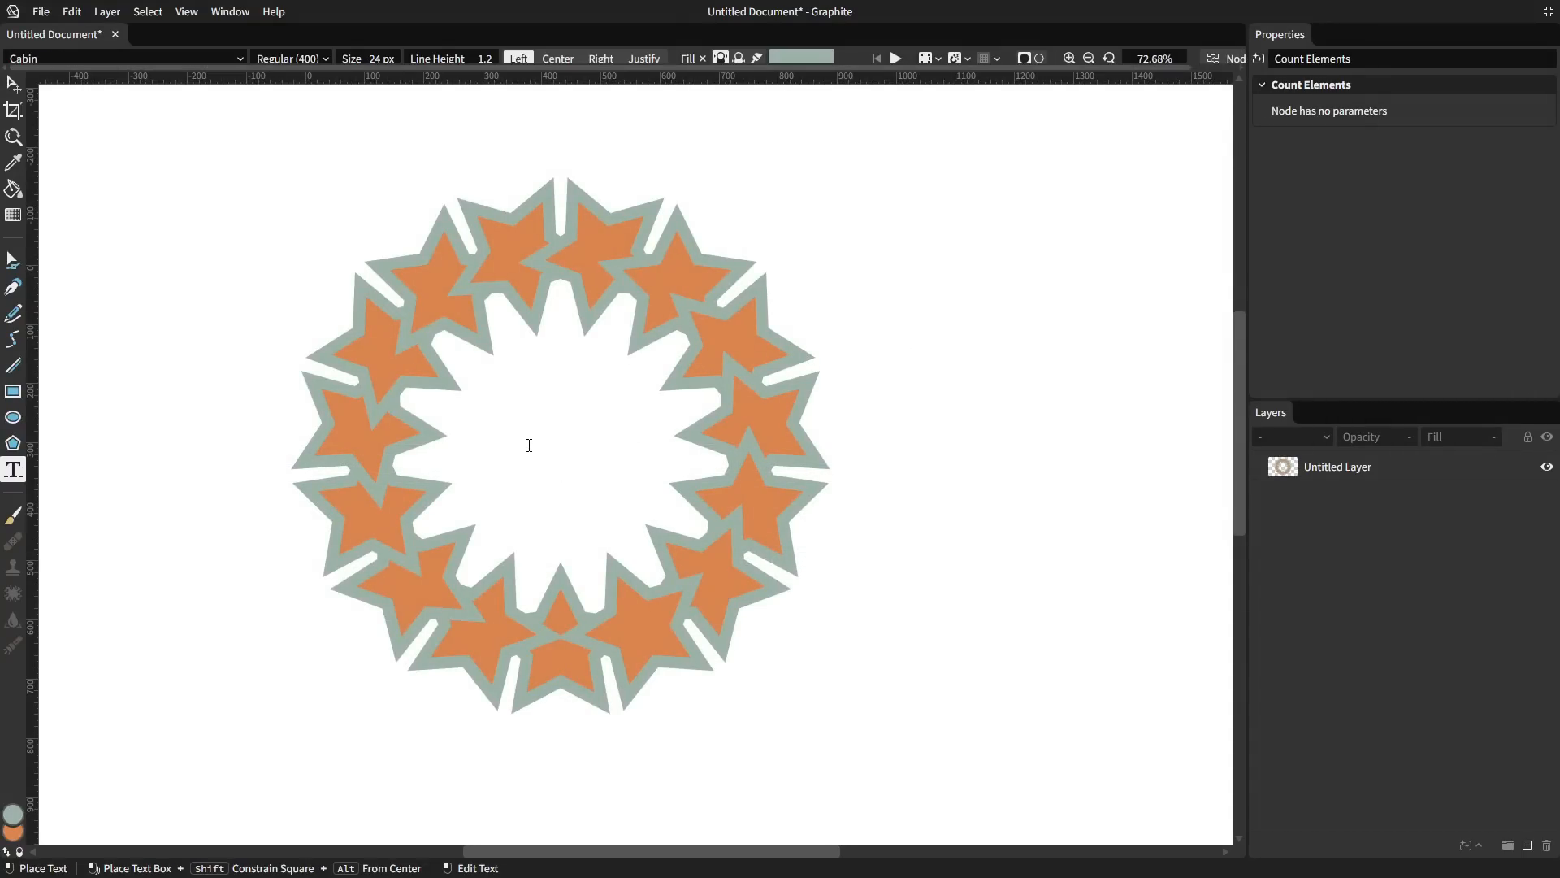
left_click(529, 443)
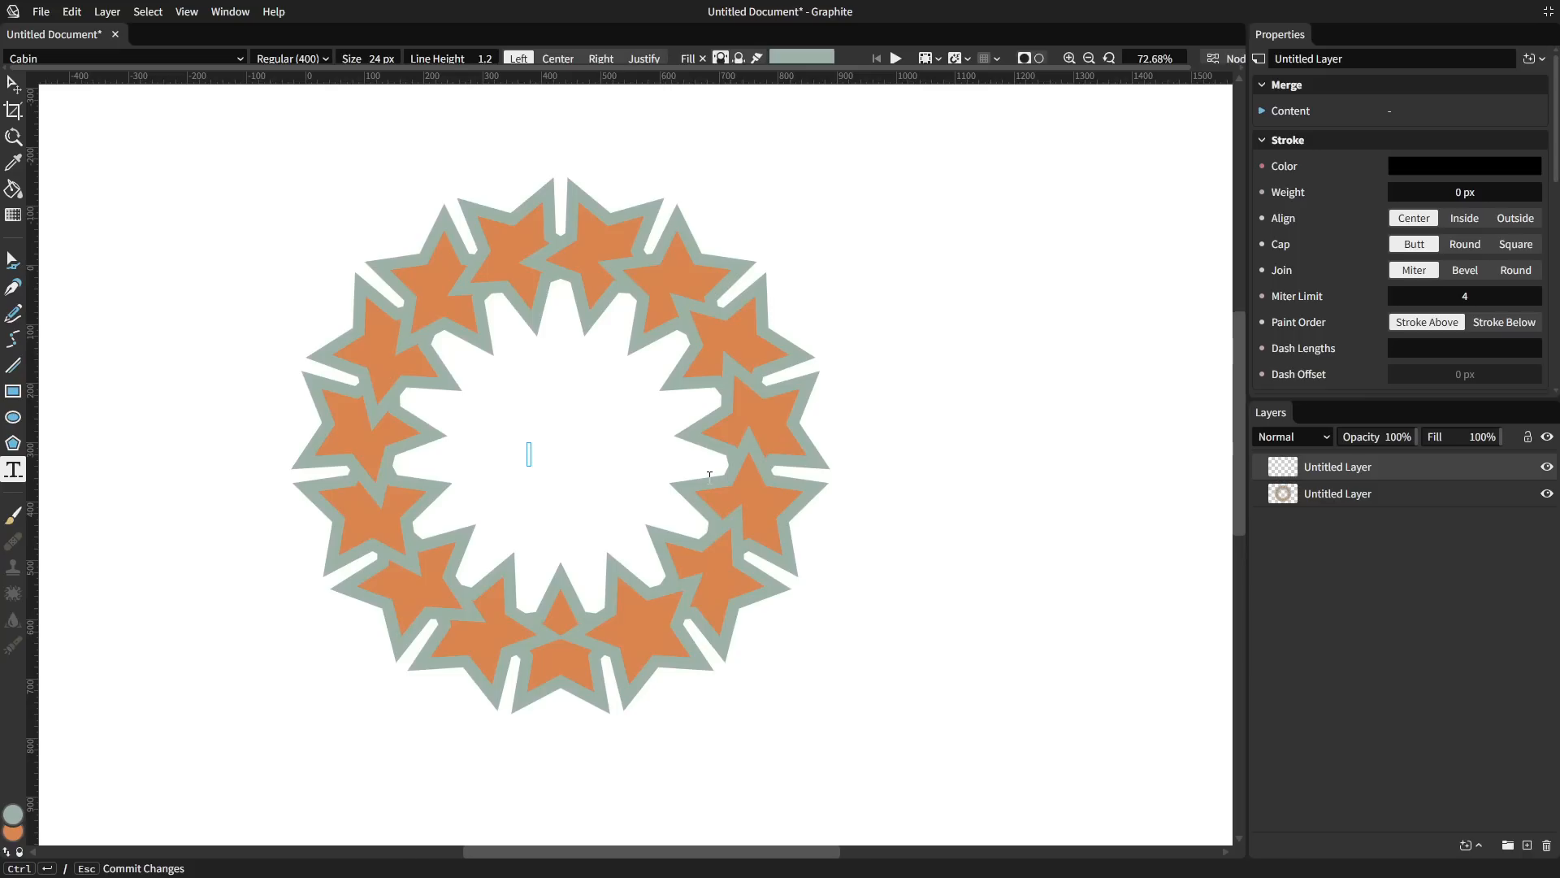
type("123")
key("Escape")
key("v")
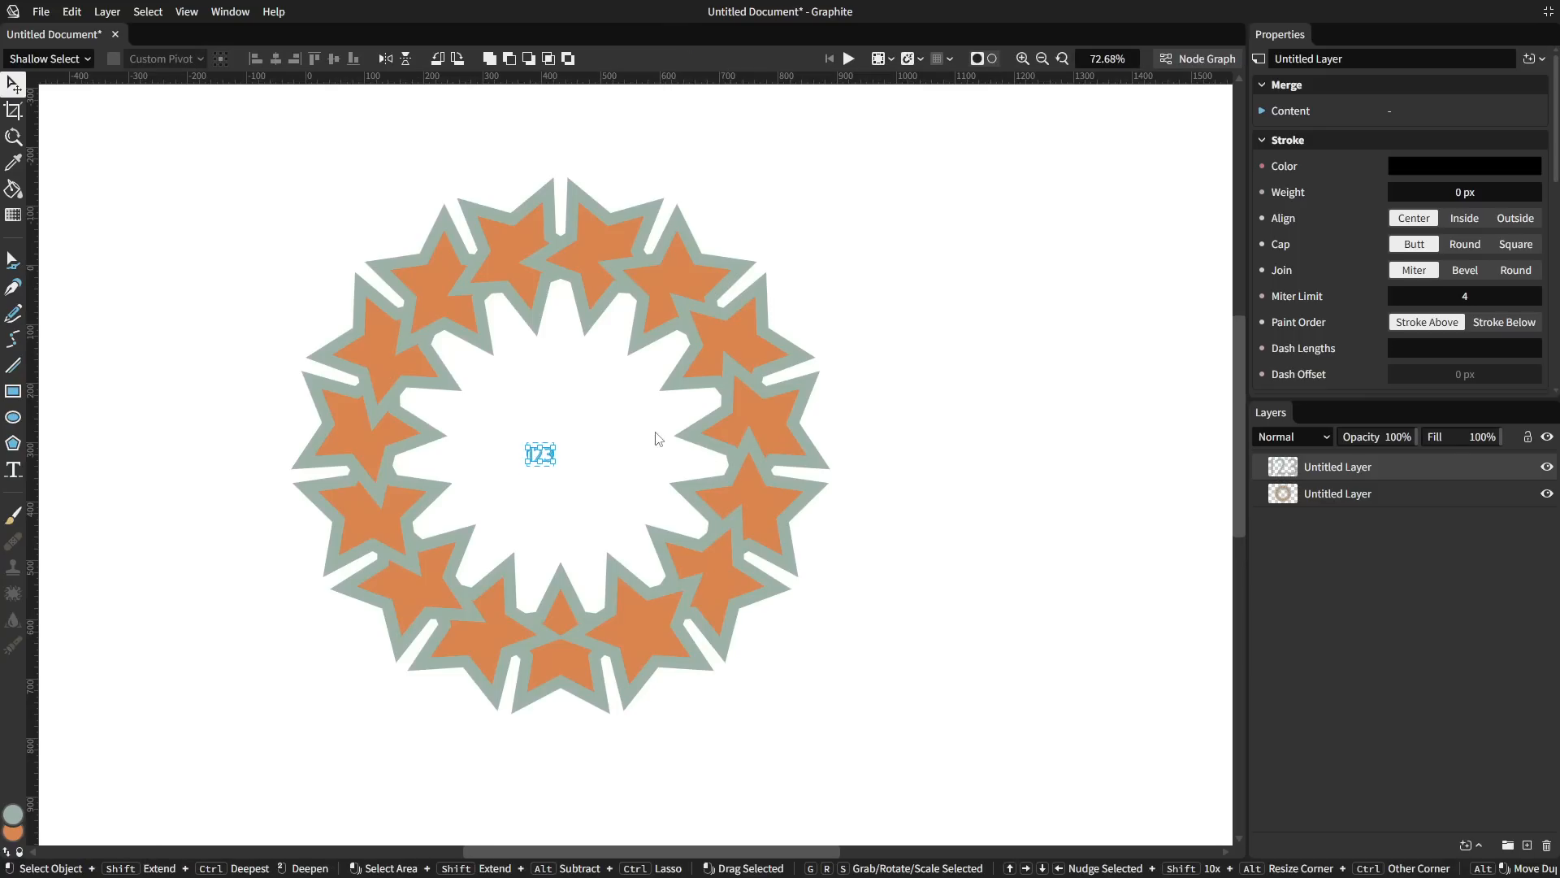
key("s")
Expose the Text node's text input and feed it the Circular Repeat output through Count Elements.
left_click(1198, 59)
scroll(1300, 195, "down", 4)
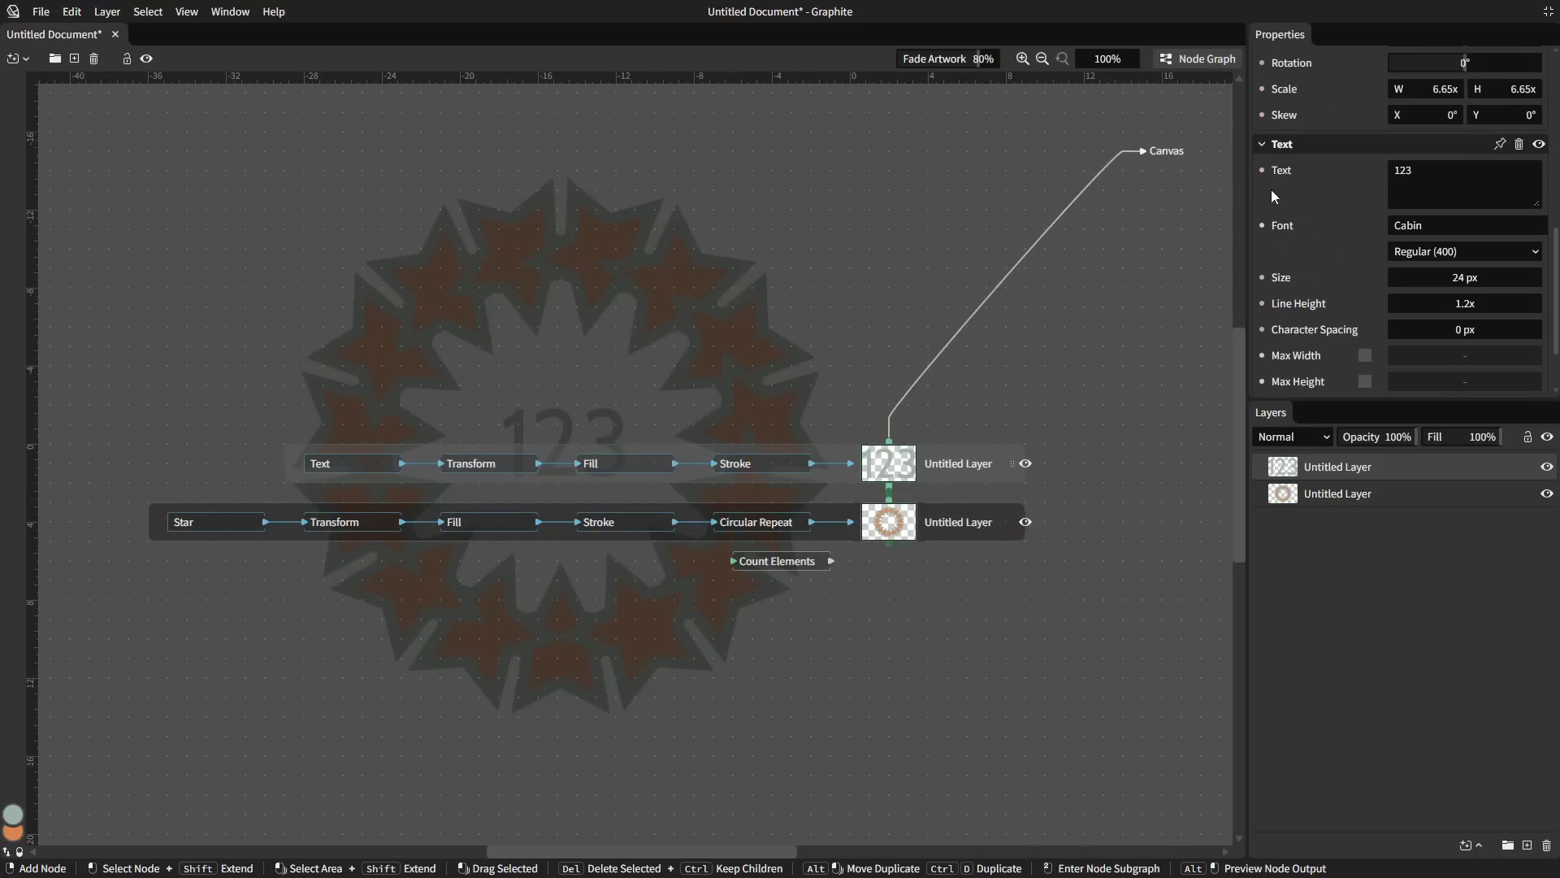
left_click(1262, 170)
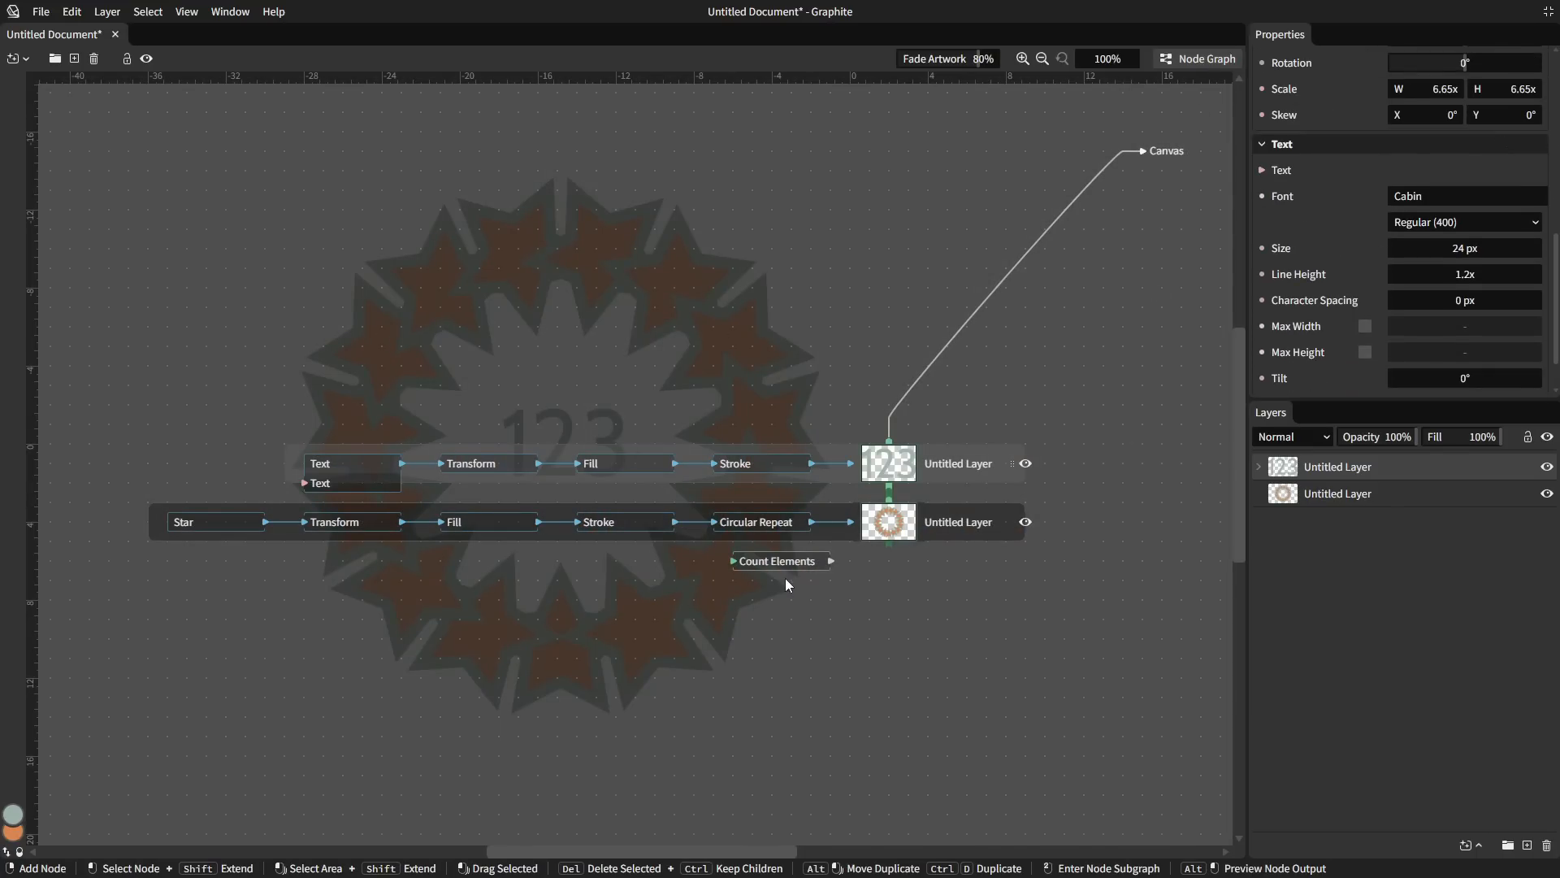
left_click_drag(811, 524, 734, 561)
left_click_drag(831, 561, 303, 483)
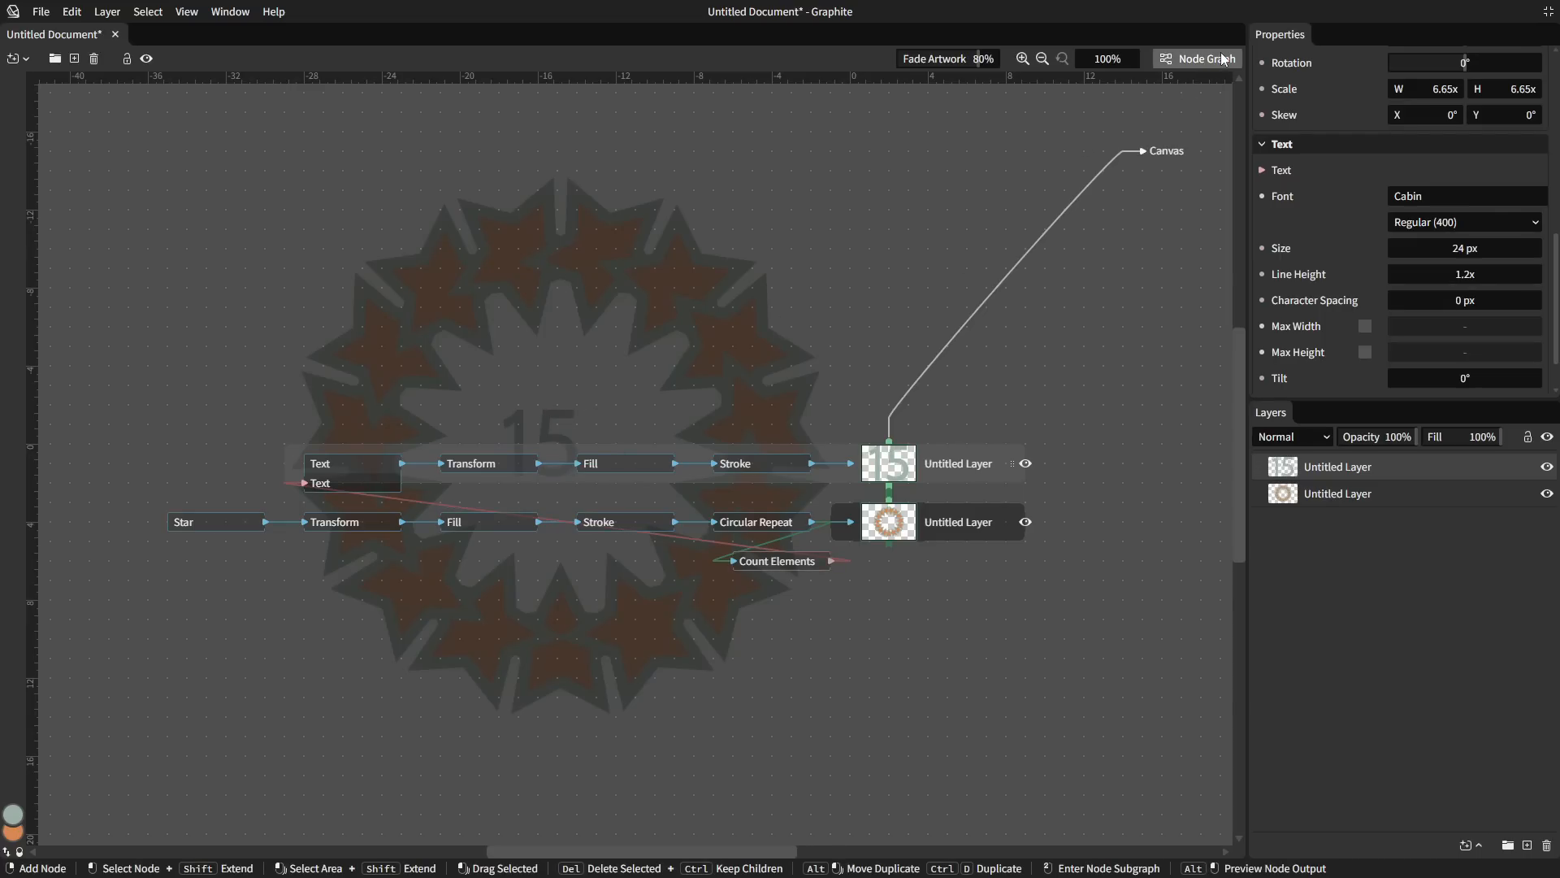
Set the Circular Repeat count to 24 with the artwork in view.
left_click(215, 522)
left_click(742, 520)
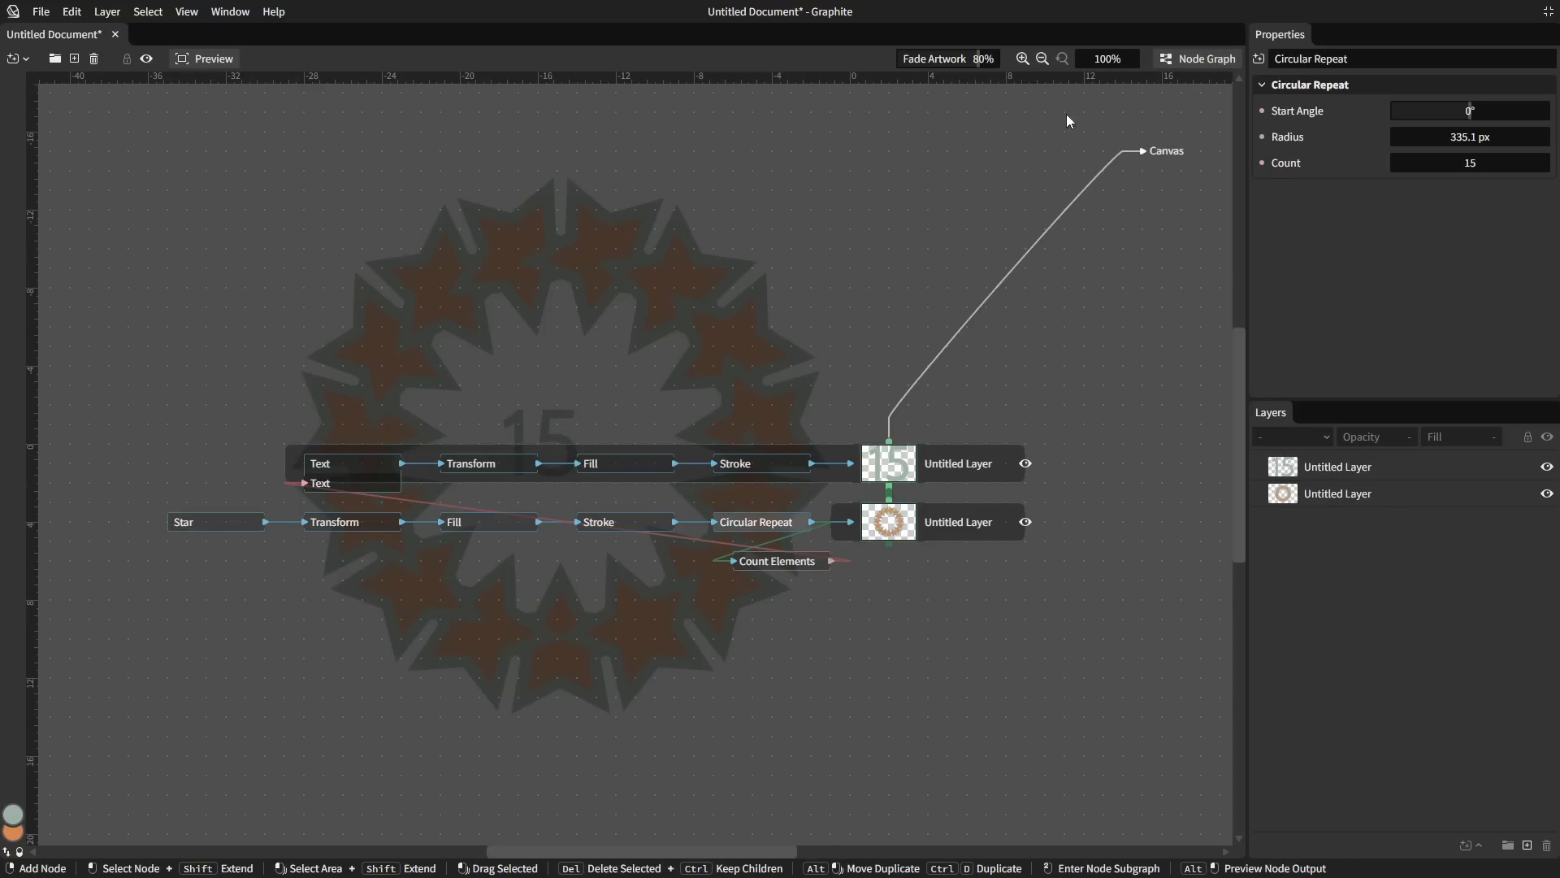
left_click(1196, 61)
left_click_drag(1469, 162, 1505, 163)
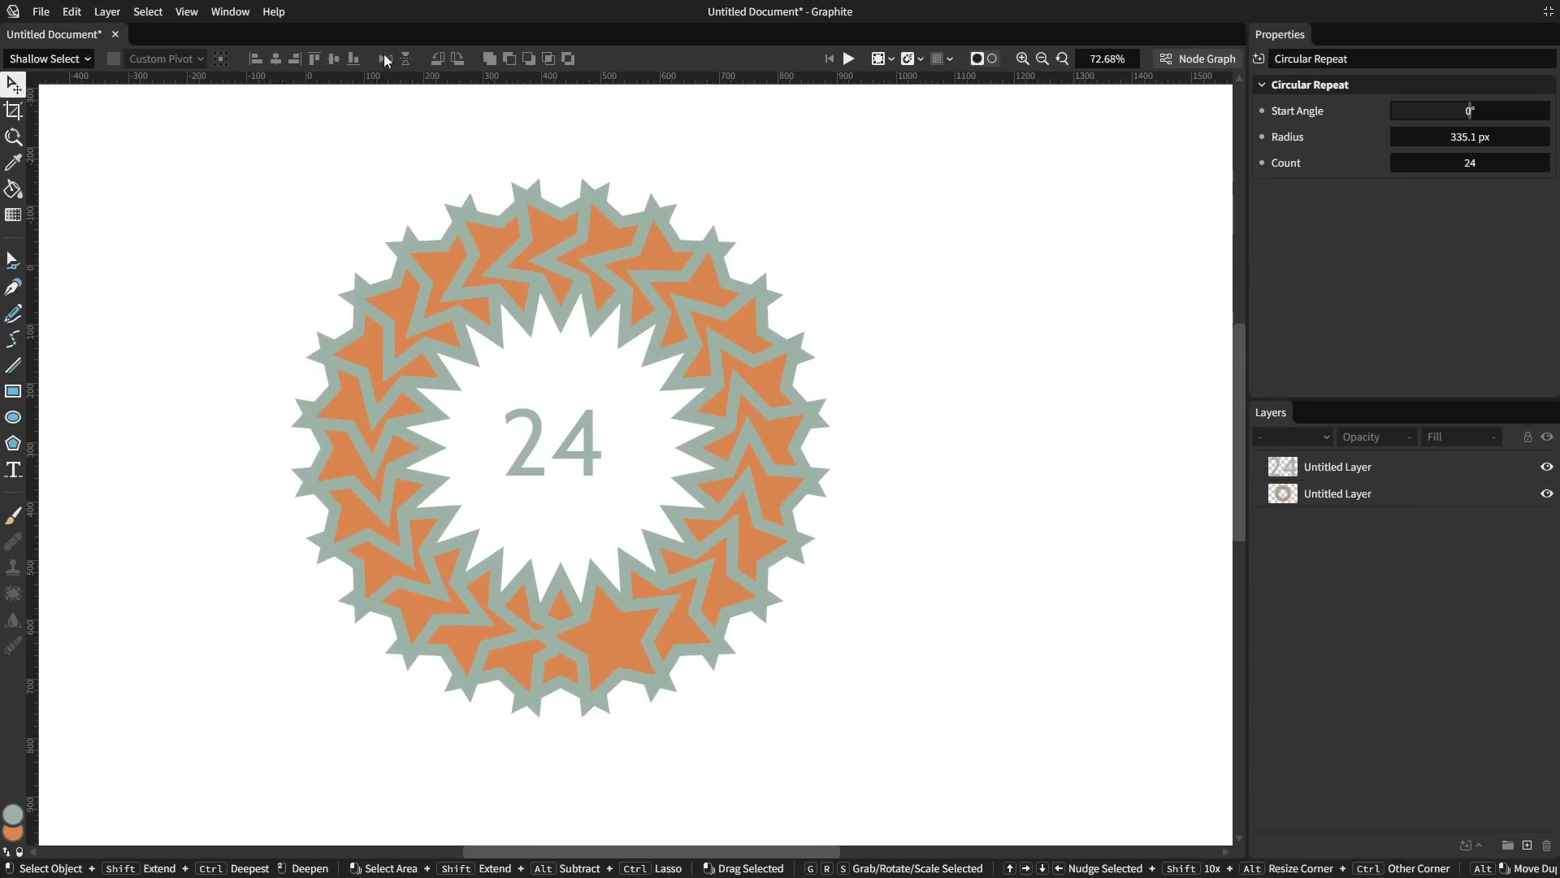
Show the Data view and the node graph, and examine the table of instances output by Circular Repeat.
left_click(230, 11)
left_click(226, 76)
key("ctrl+space")
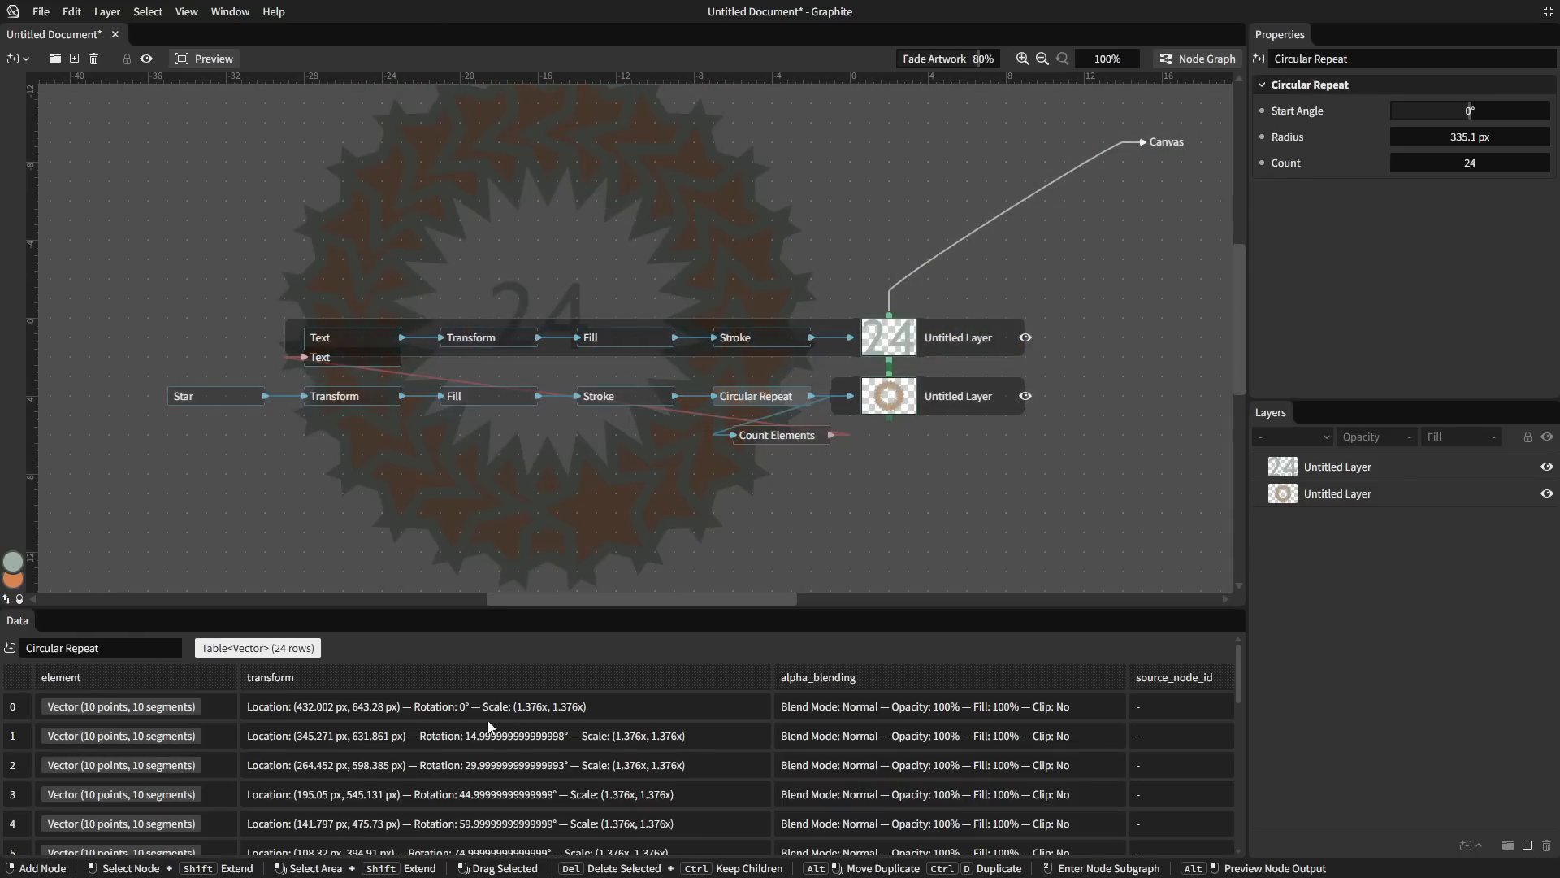
scroll(96, 726, "down", 2)
scroll(115, 739, "up", 2)
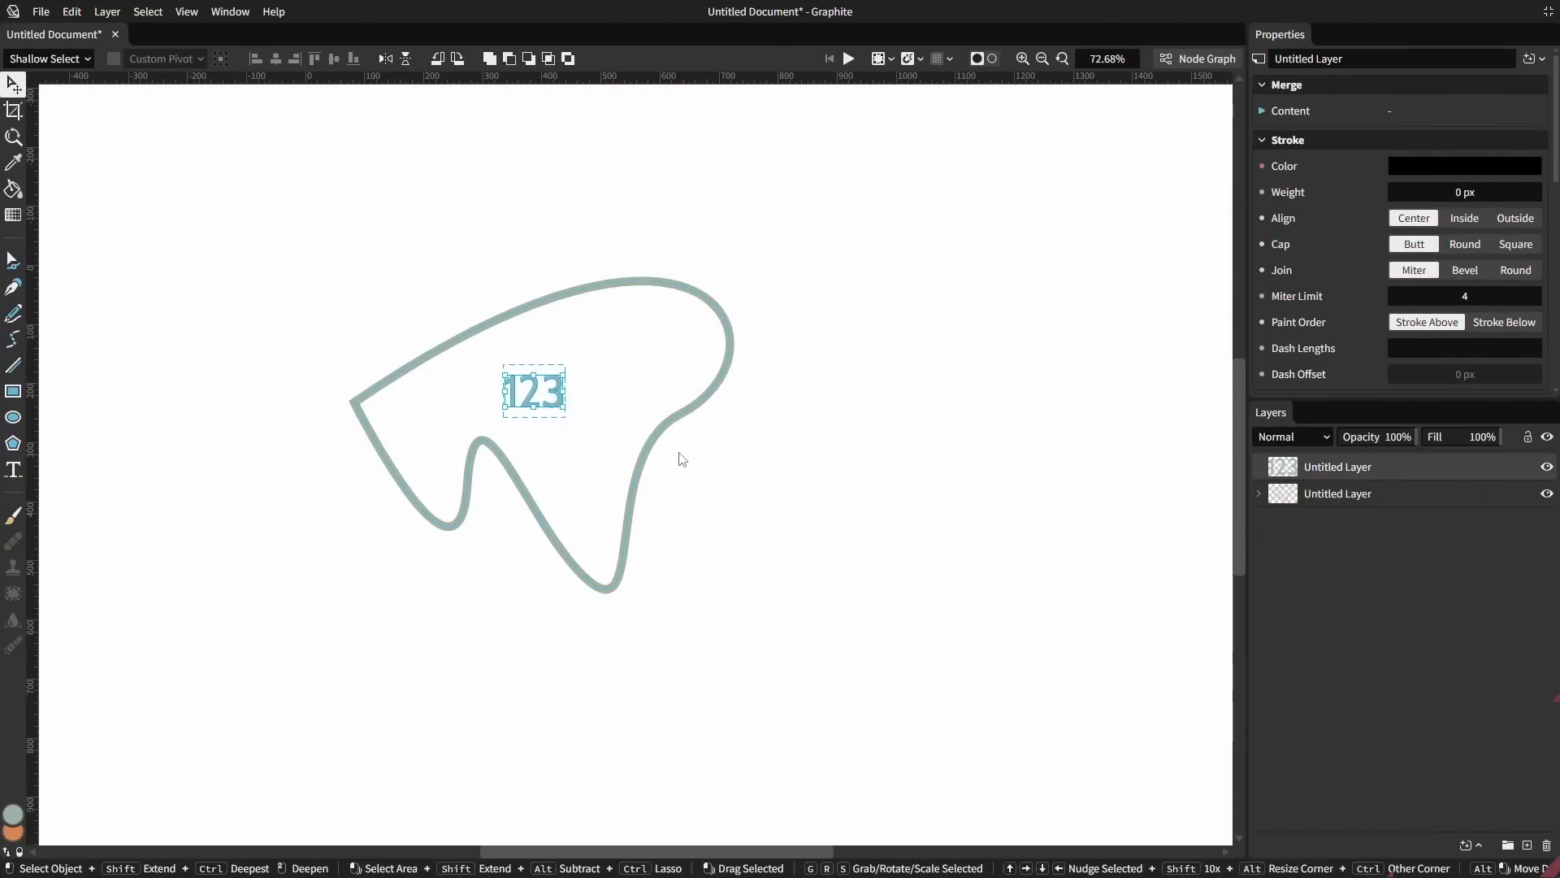
Add a Path Length node to the graph and feed it the output of the drawn path's Stroke node.
key("ctrl+space")
right_click(675, 368)
type("path")
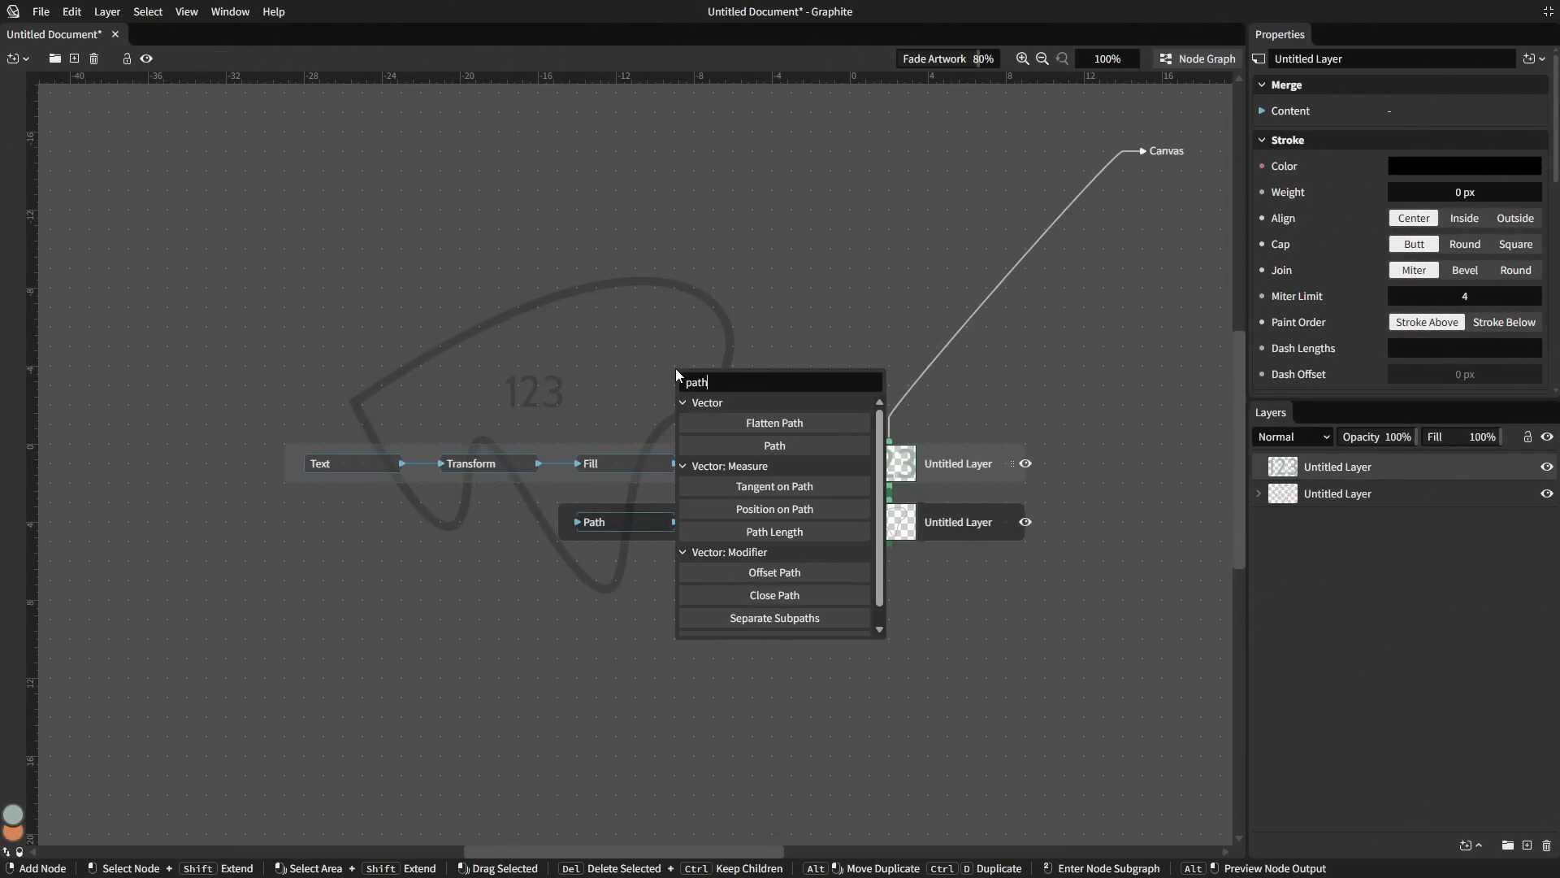
type(" length")
left_click(778, 436)
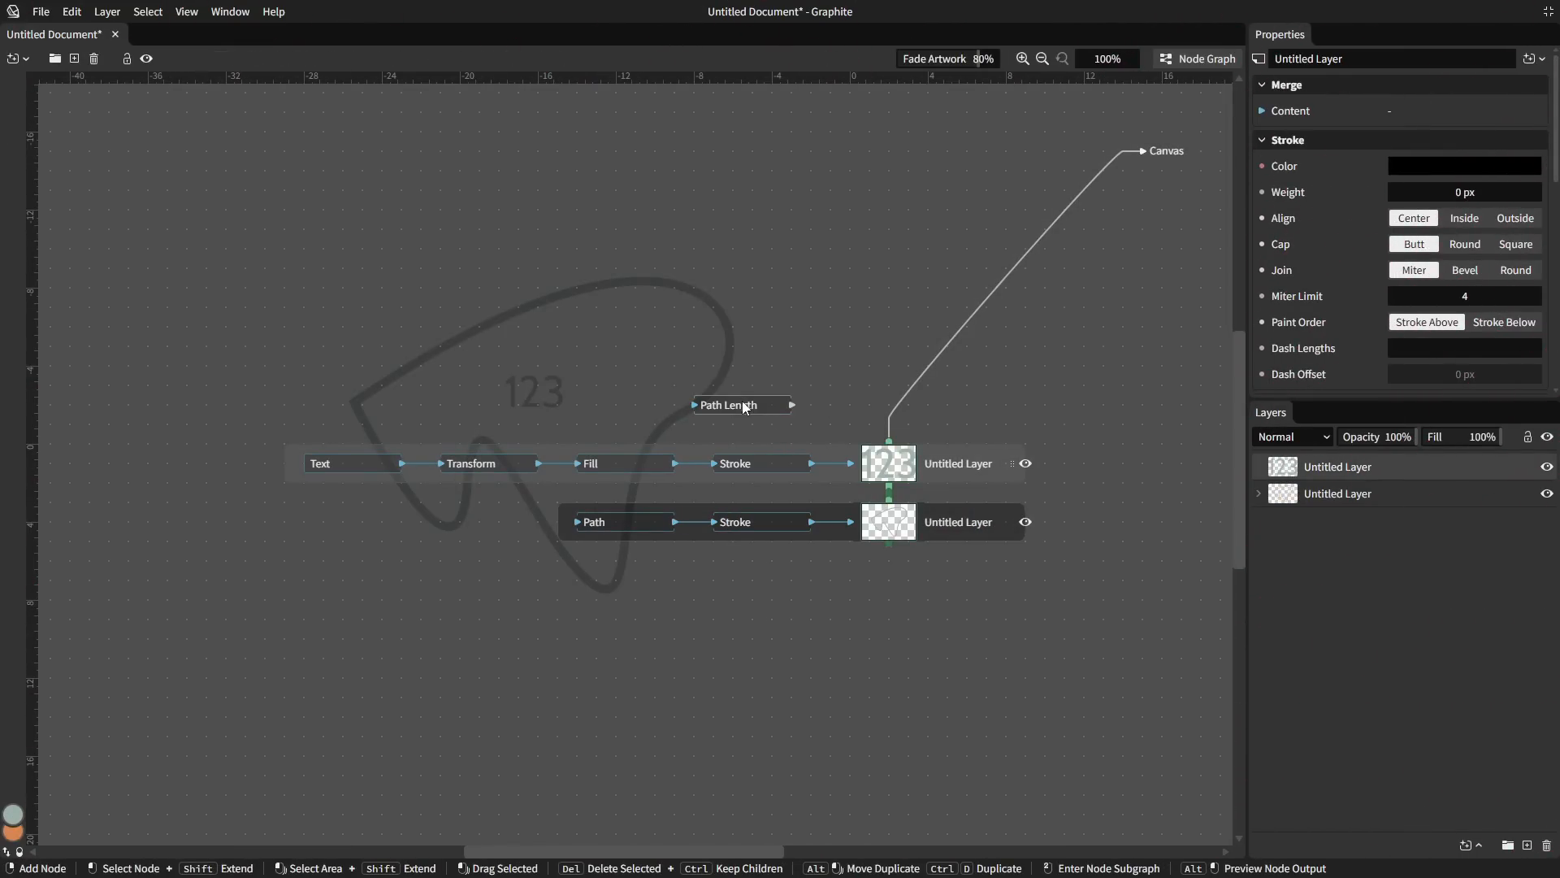
mouse_move(812, 523)
left_mouse_down()
mouse_move(699, 439)
mouse_move(695, 405)
left_mouse_up()
Expose the Text node's text input, connect Path Length to it, and place Path Length just before the Text node.
left_click(347, 463)
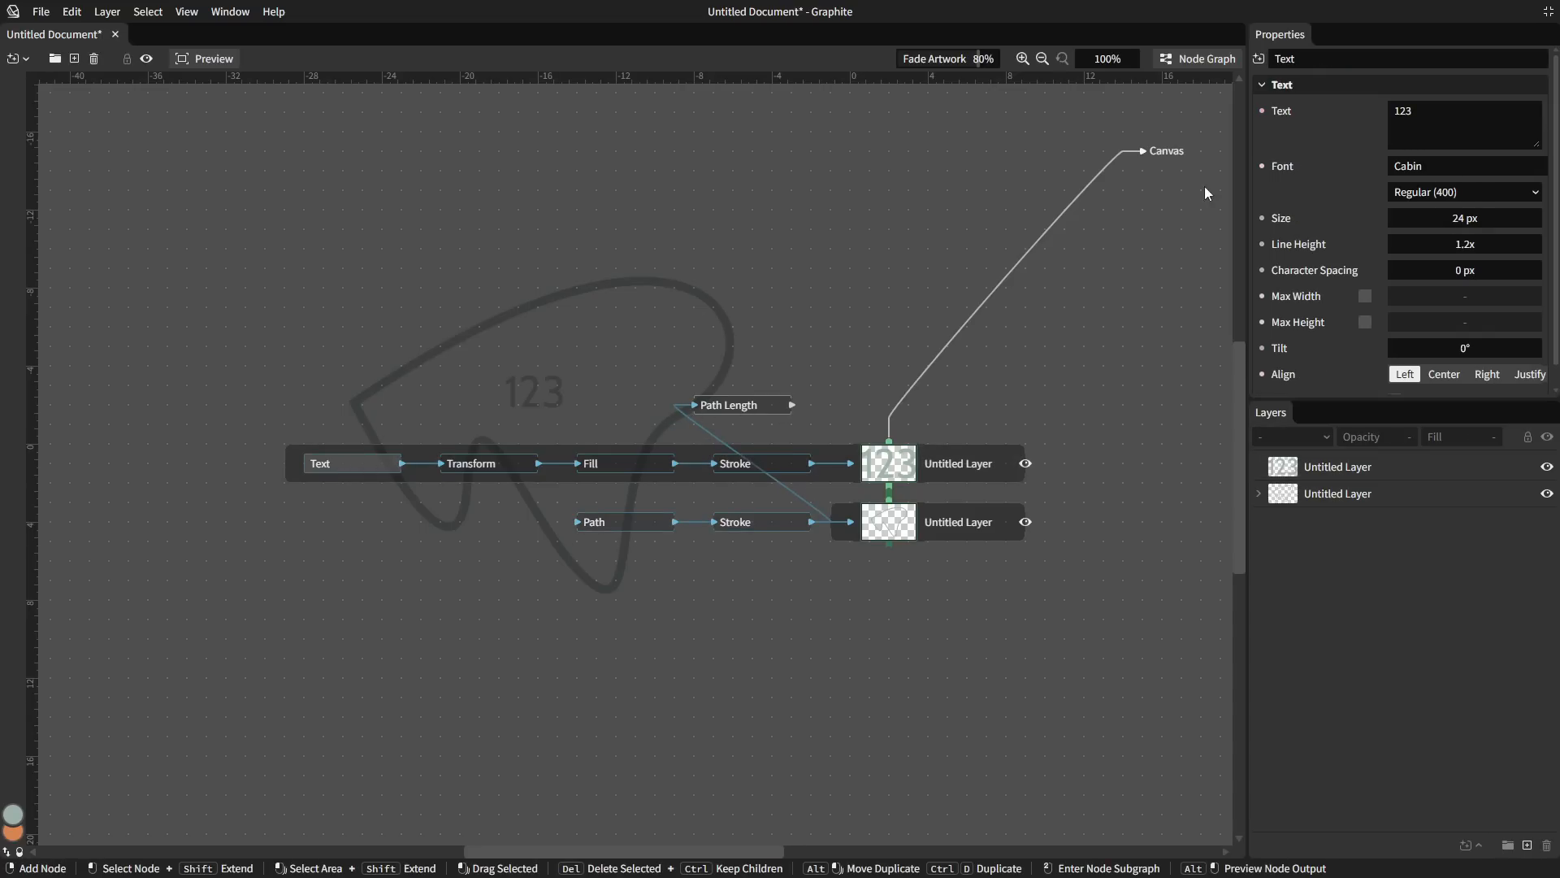
left_click(1262, 110)
left_click_drag(793, 405, 305, 482)
left_click_drag(731, 405, 202, 490)
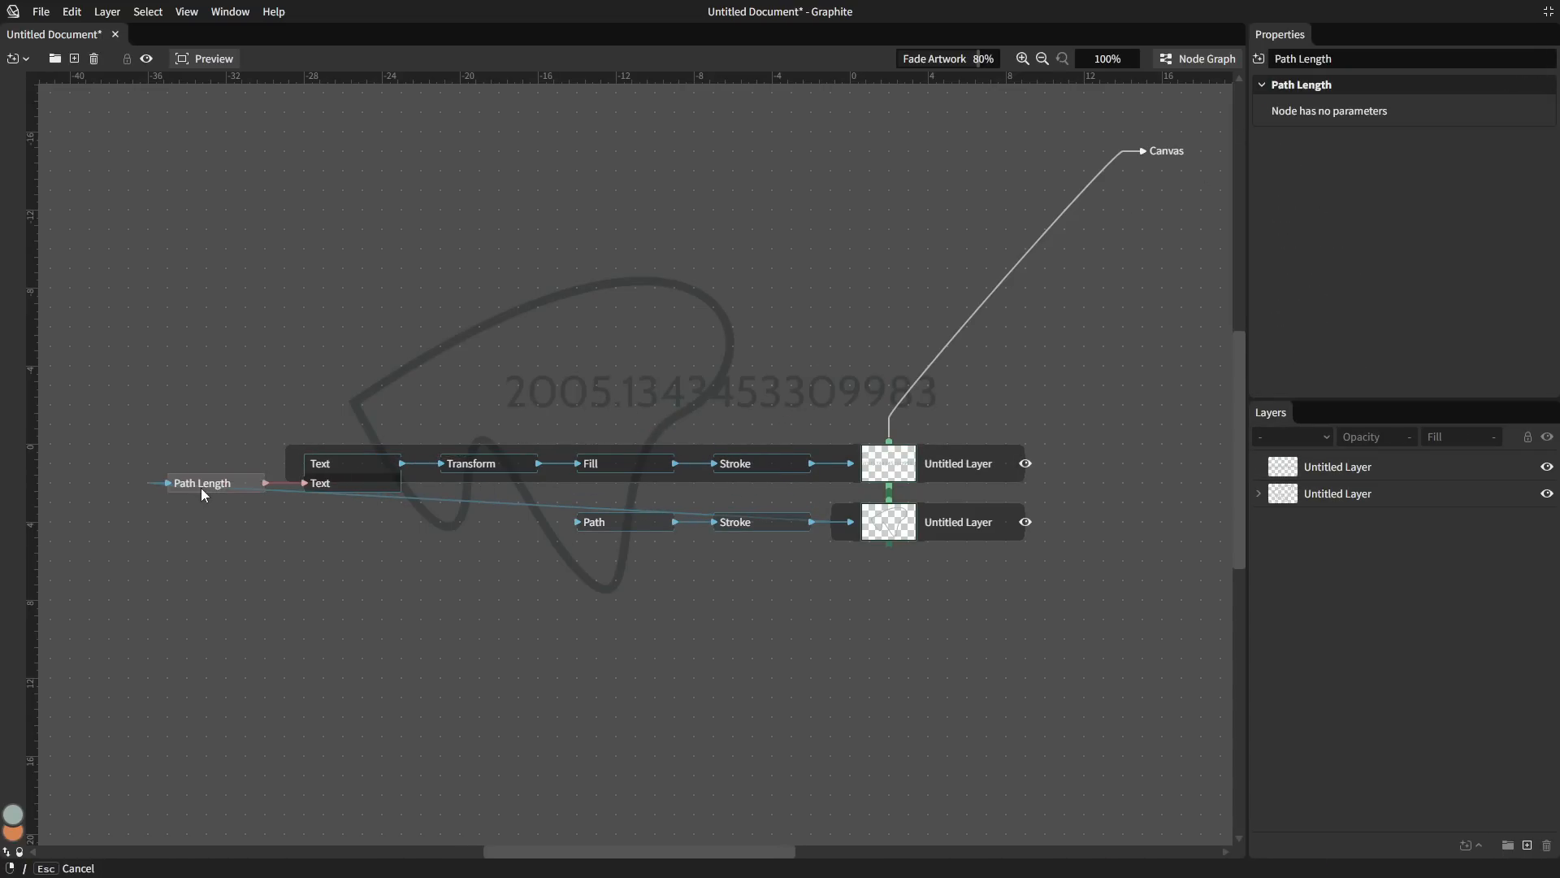
Open the curved outline for point editing in the artwork and move its lowest anchor point downward.
left_click(1198, 58)
double_click(603, 589)
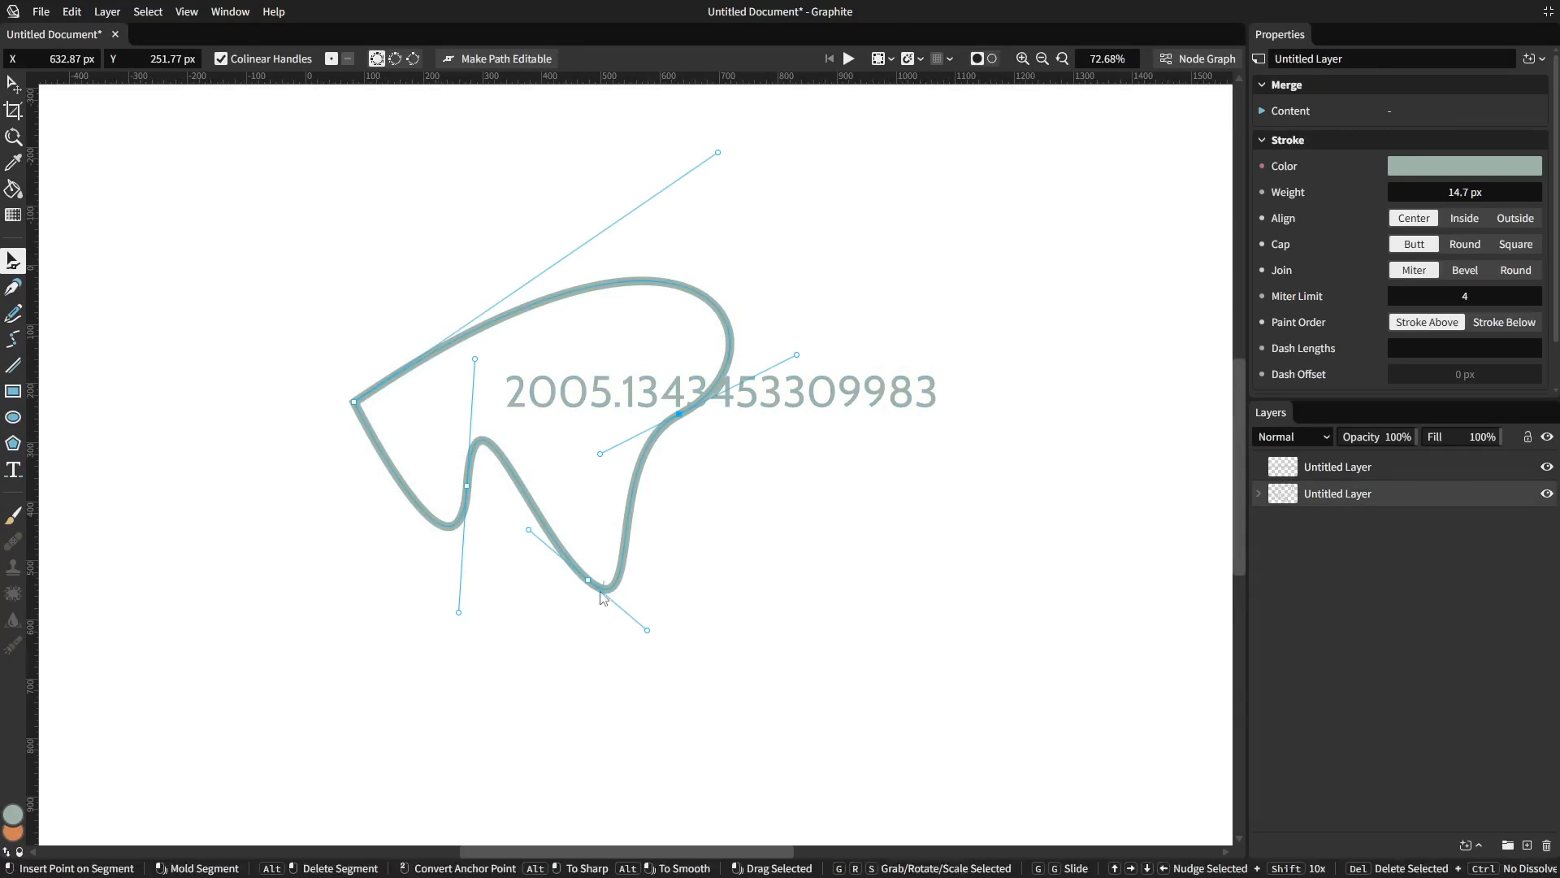
left_click_drag(589, 578, 600, 644)
key("g")
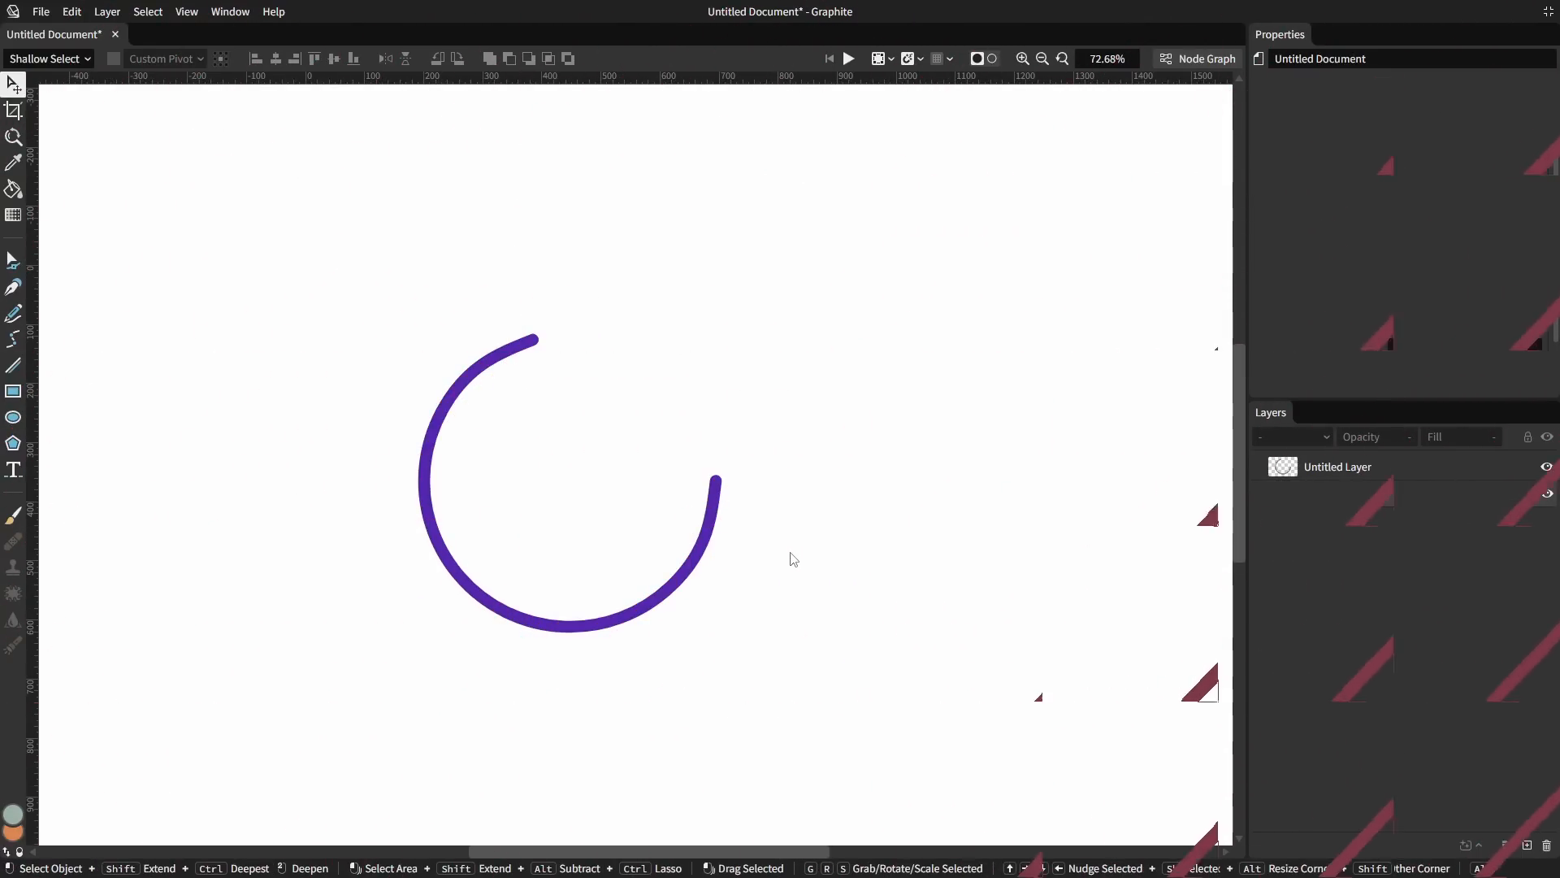
Add a Cut Path node to the purple arc and set its progress to 0.46.
left_click_drag(463, 484, 837, 592)
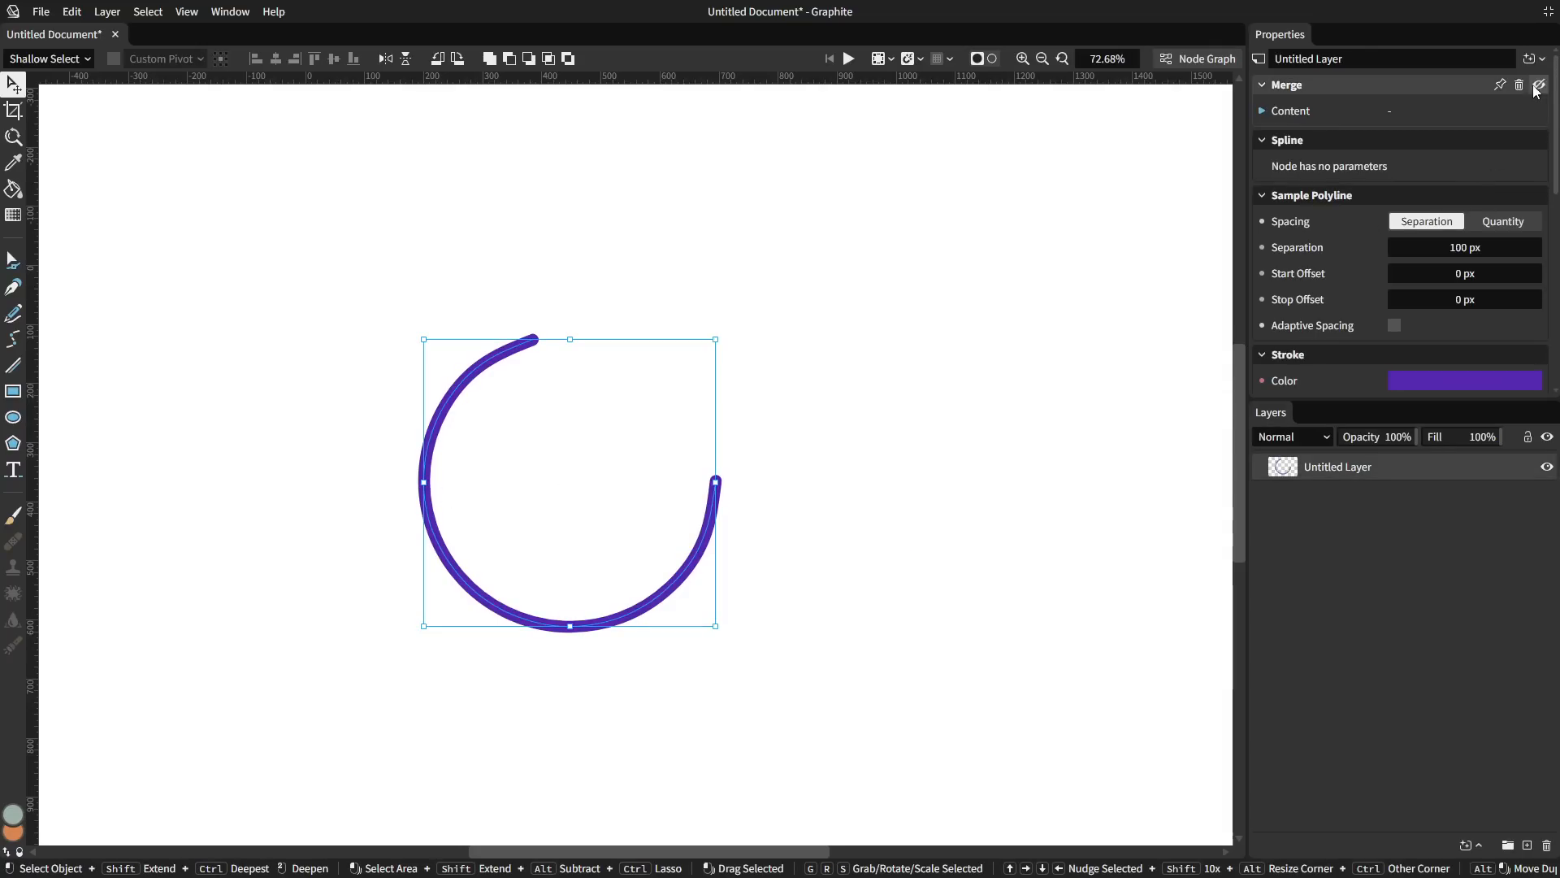
left_click(1534, 60)
type("cut path")
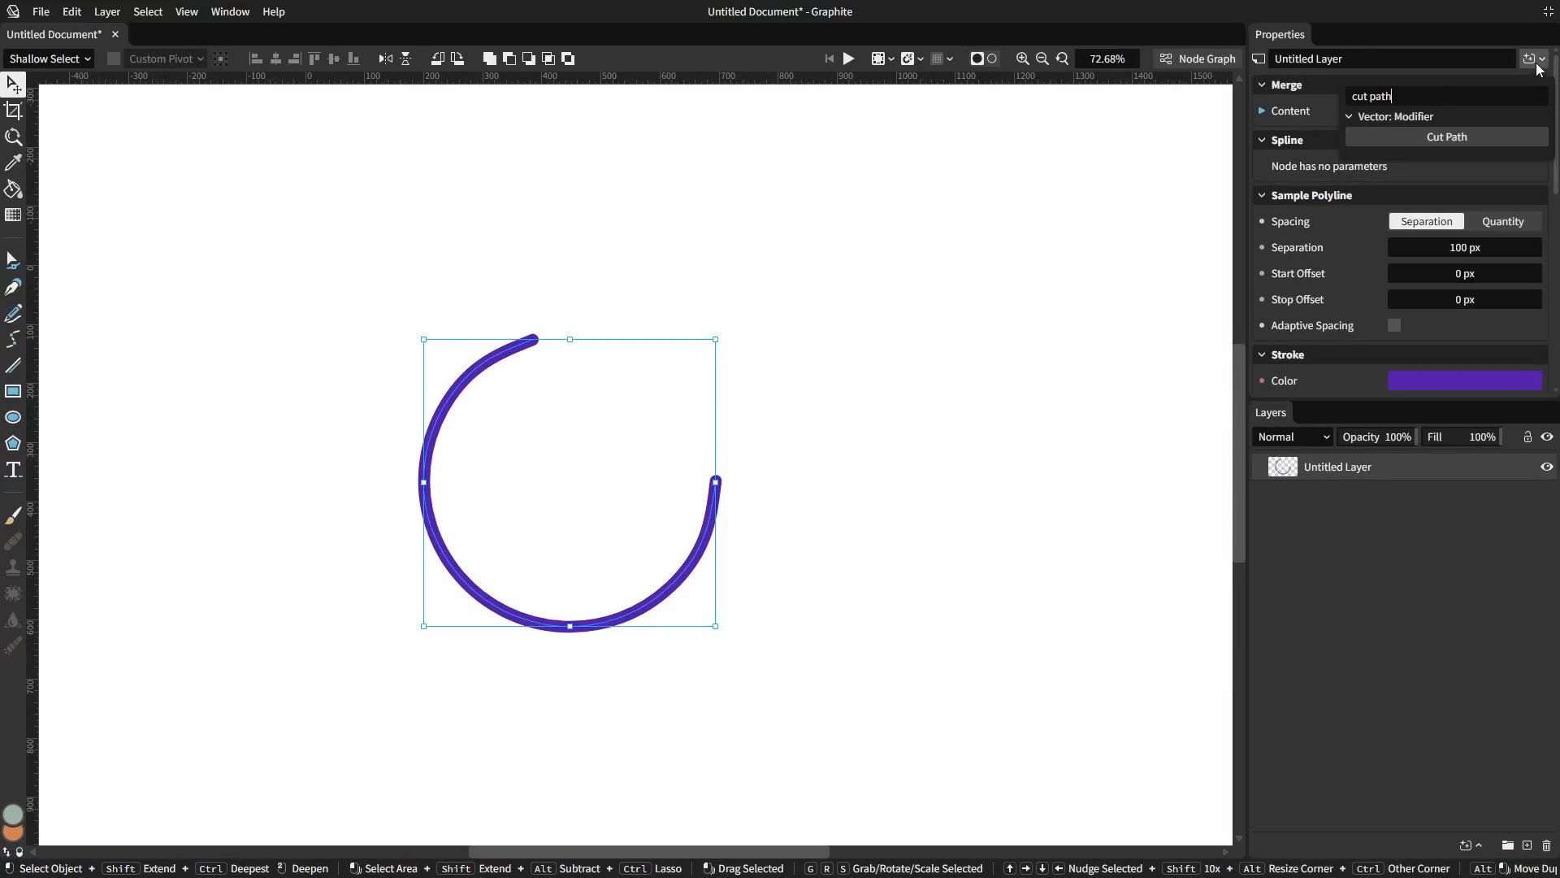
left_click(1488, 135)
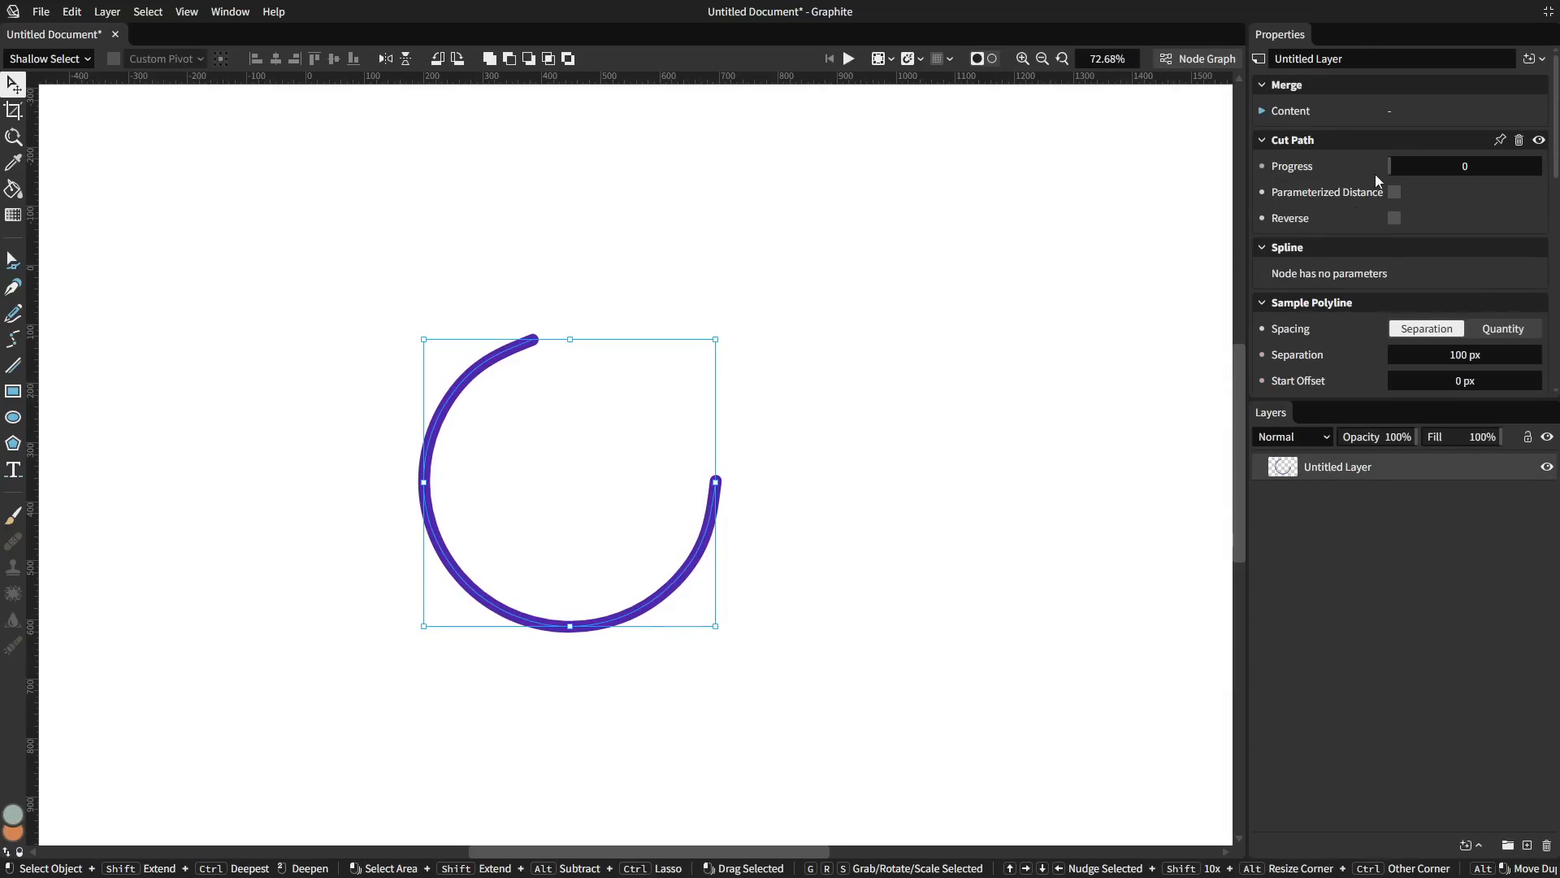
left_click_drag(1396, 164, 1499, 161)
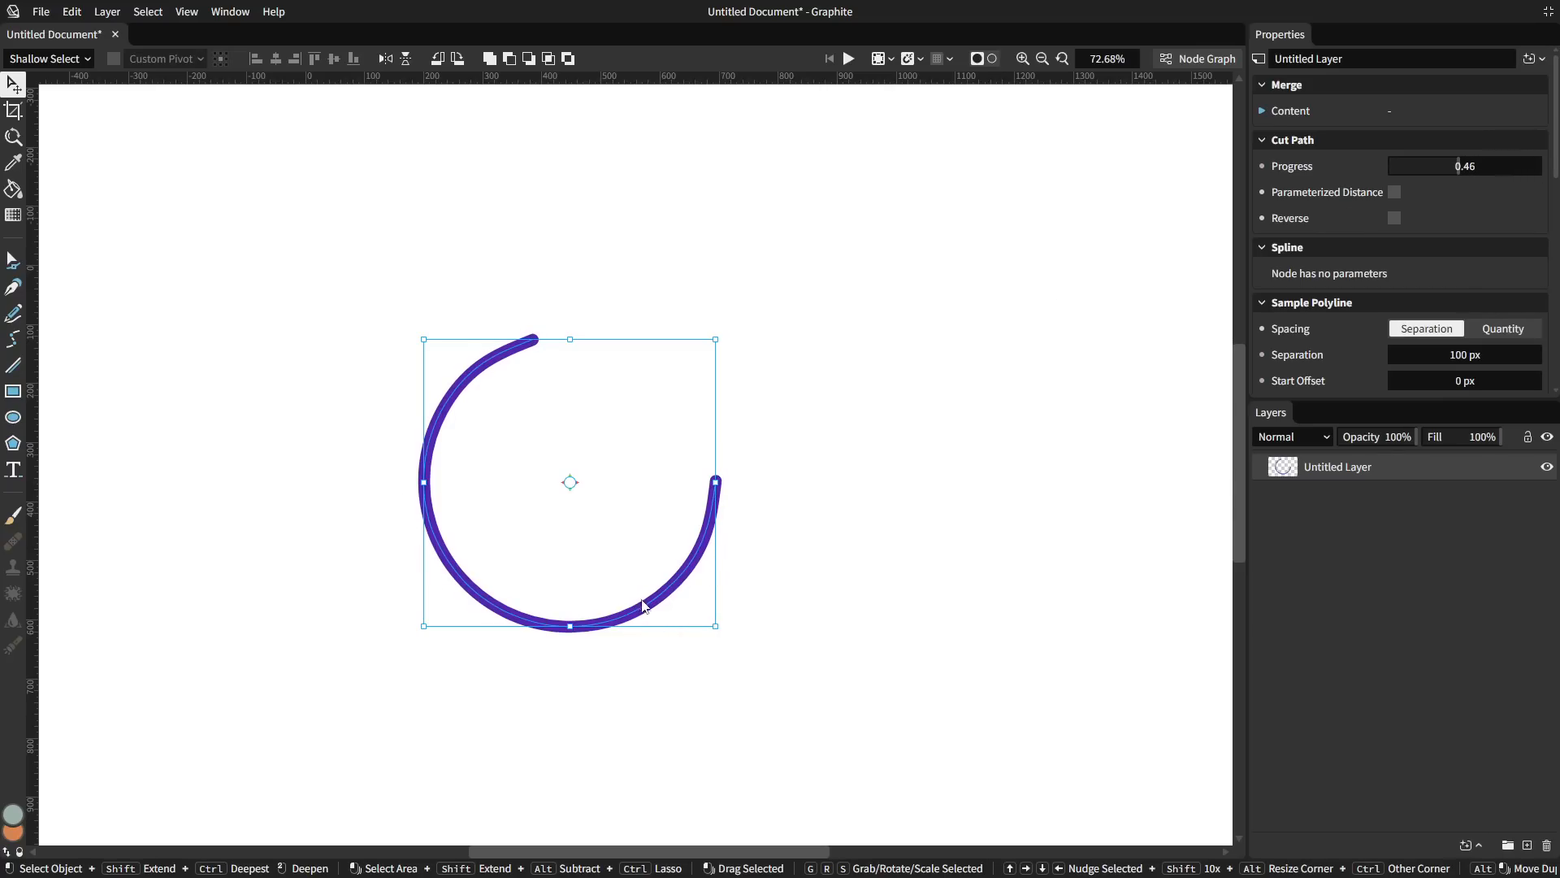
Add a Jitter Points node to the purple arc with an amount of 50.4 px, and increase the Cut Path progress.
left_click(1535, 59)
type("jitter")
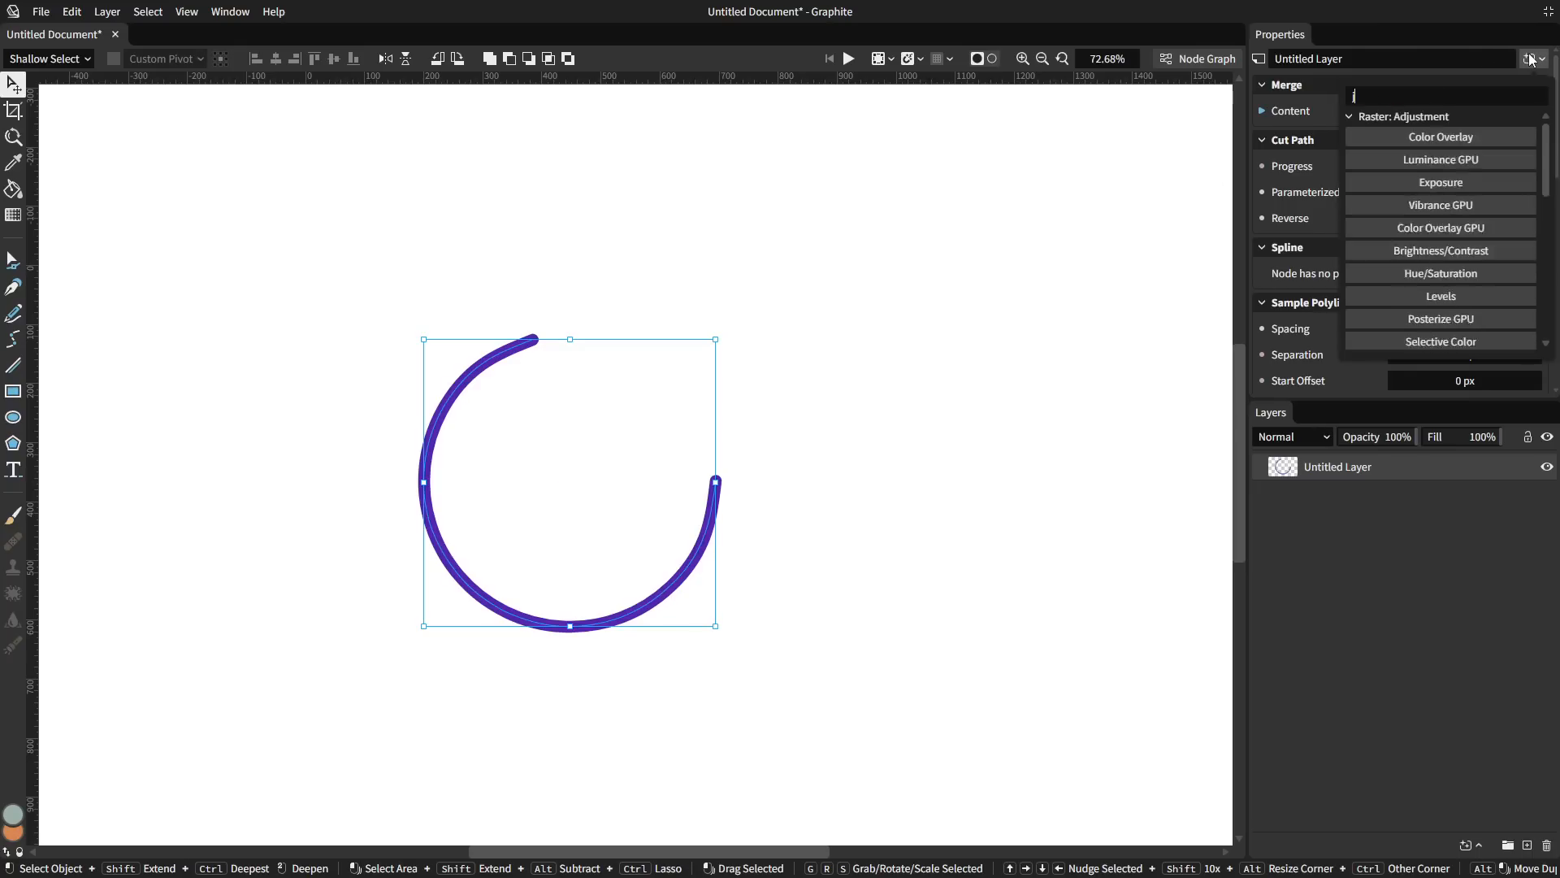
left_click(1469, 138)
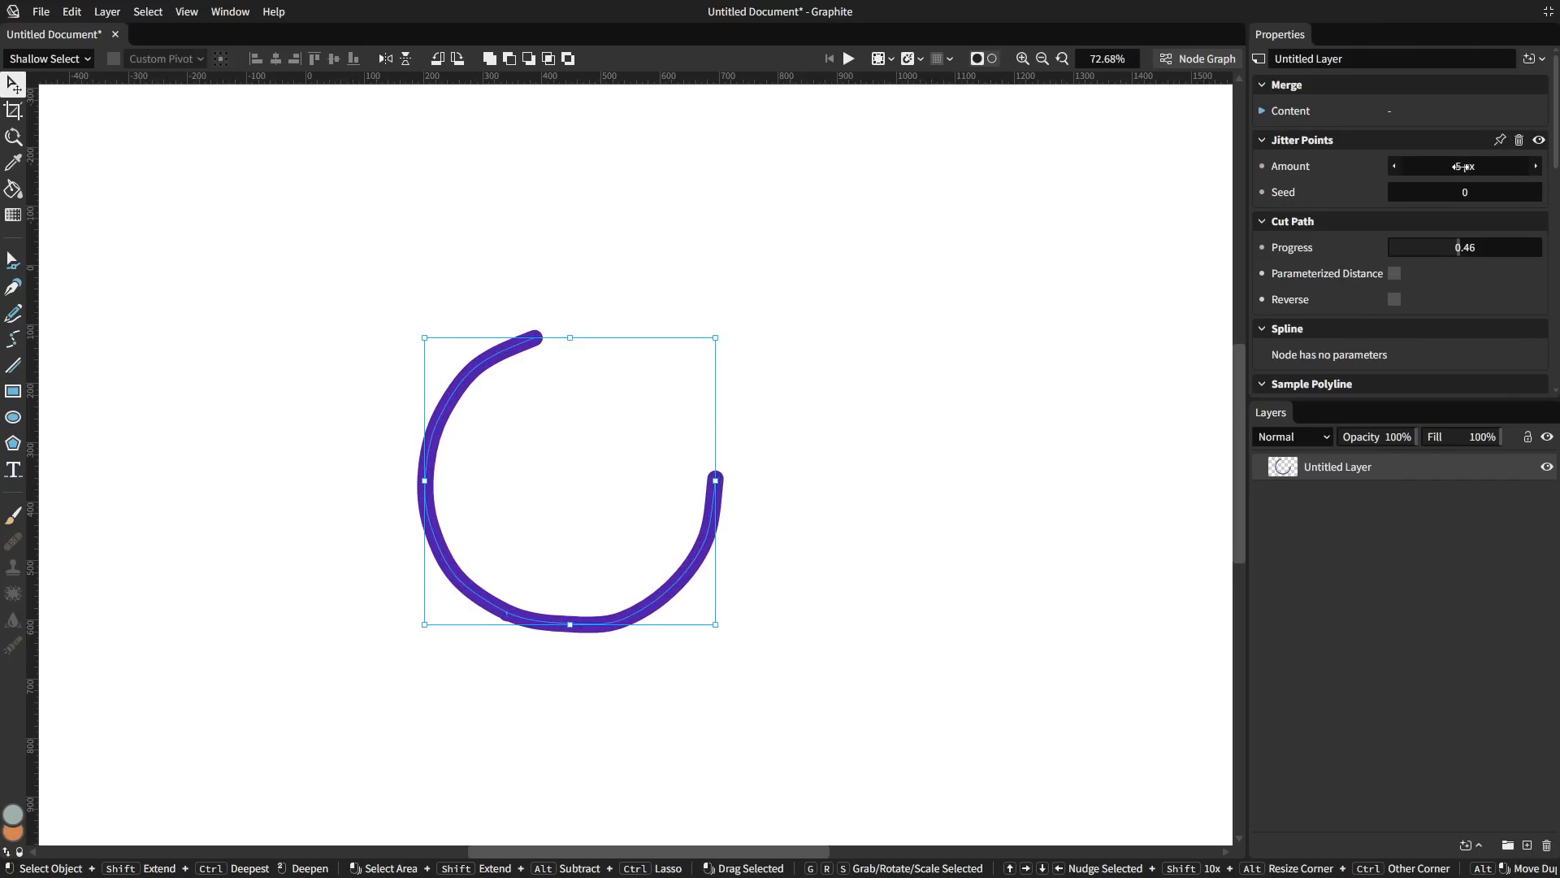
left_click_drag(1463, 166, 1519, 166)
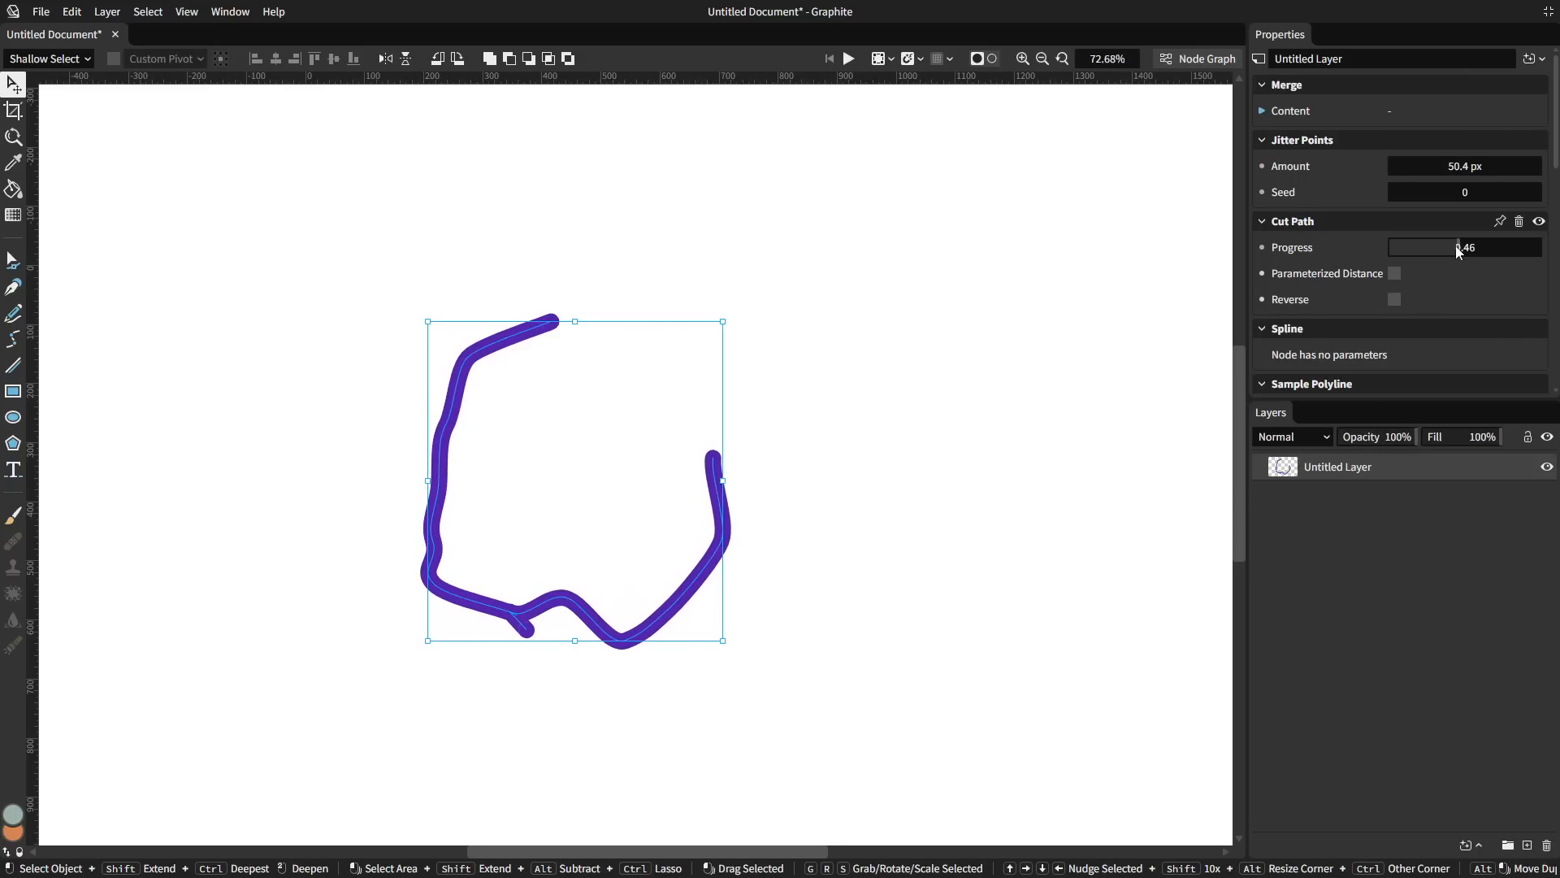
mouse_move(1456, 246)
left_mouse_down()
mouse_move(1385, 246)
mouse_move(1505, 245)
mouse_move(1405, 247)
mouse_move(1476, 245)
left_mouse_up()
left_click(558, 559)
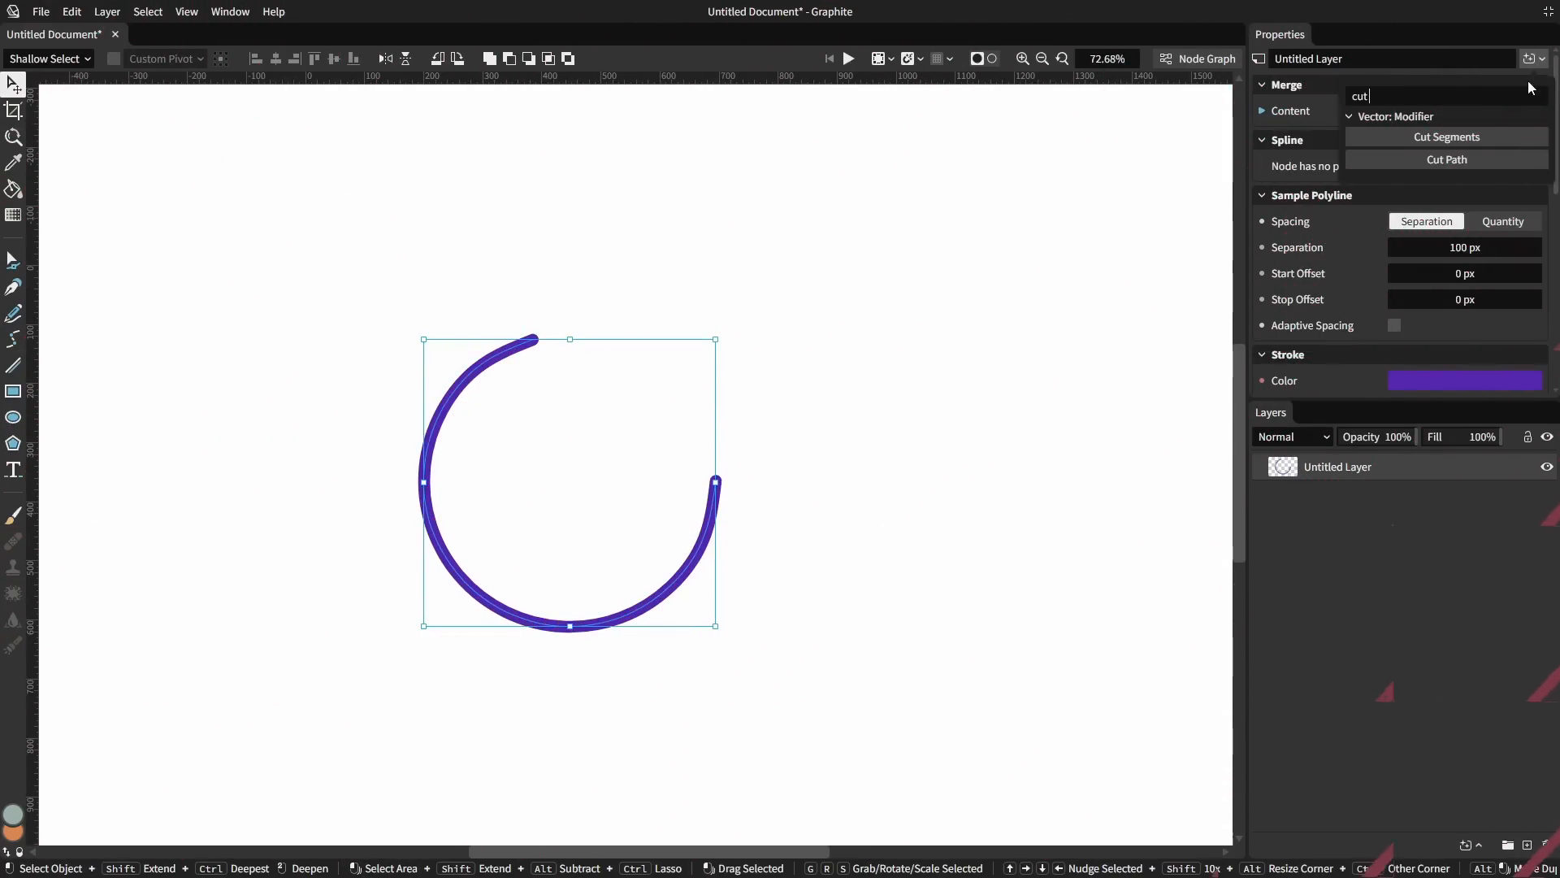
Add a Cut Segments node and a Jitter Points node to the purple arc.
left_click(1474, 135)
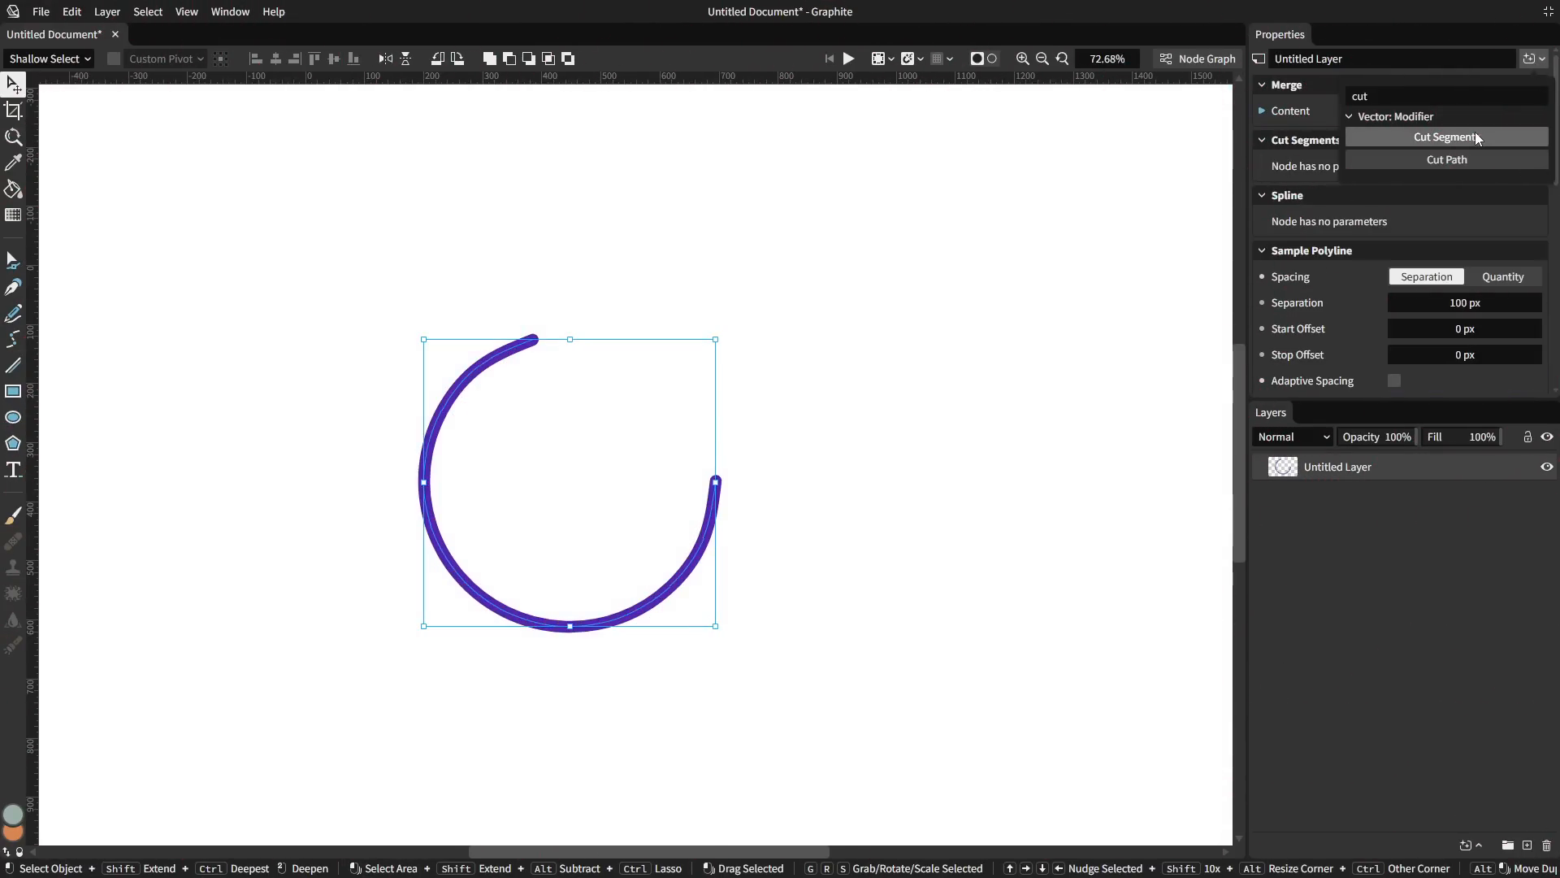
left_click(1529, 59)
type("jiter")
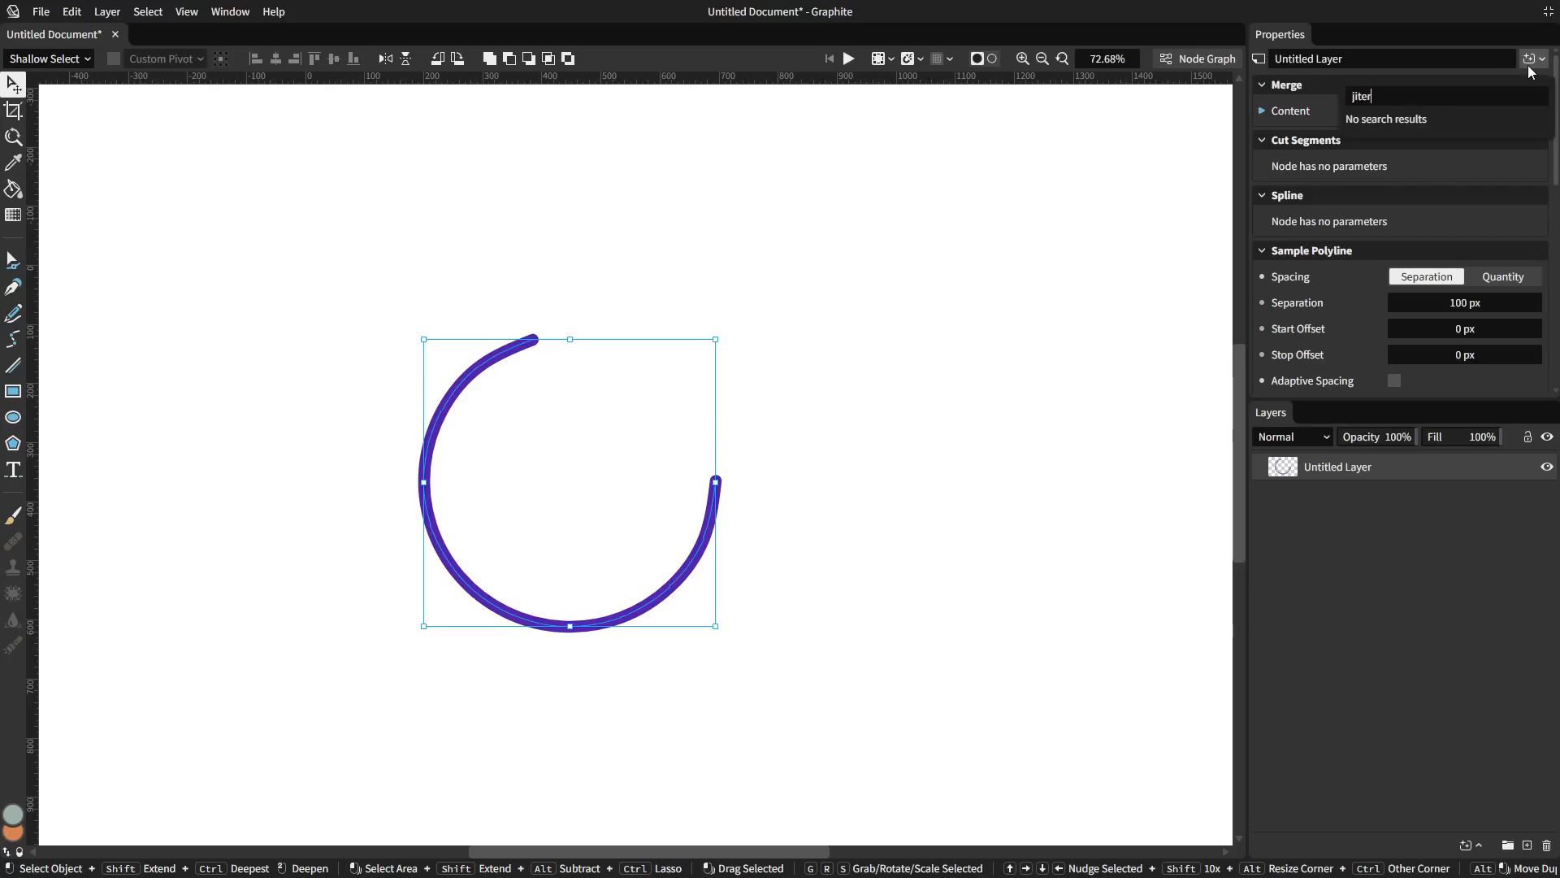
key("BackSpace")
key("BackSpace")
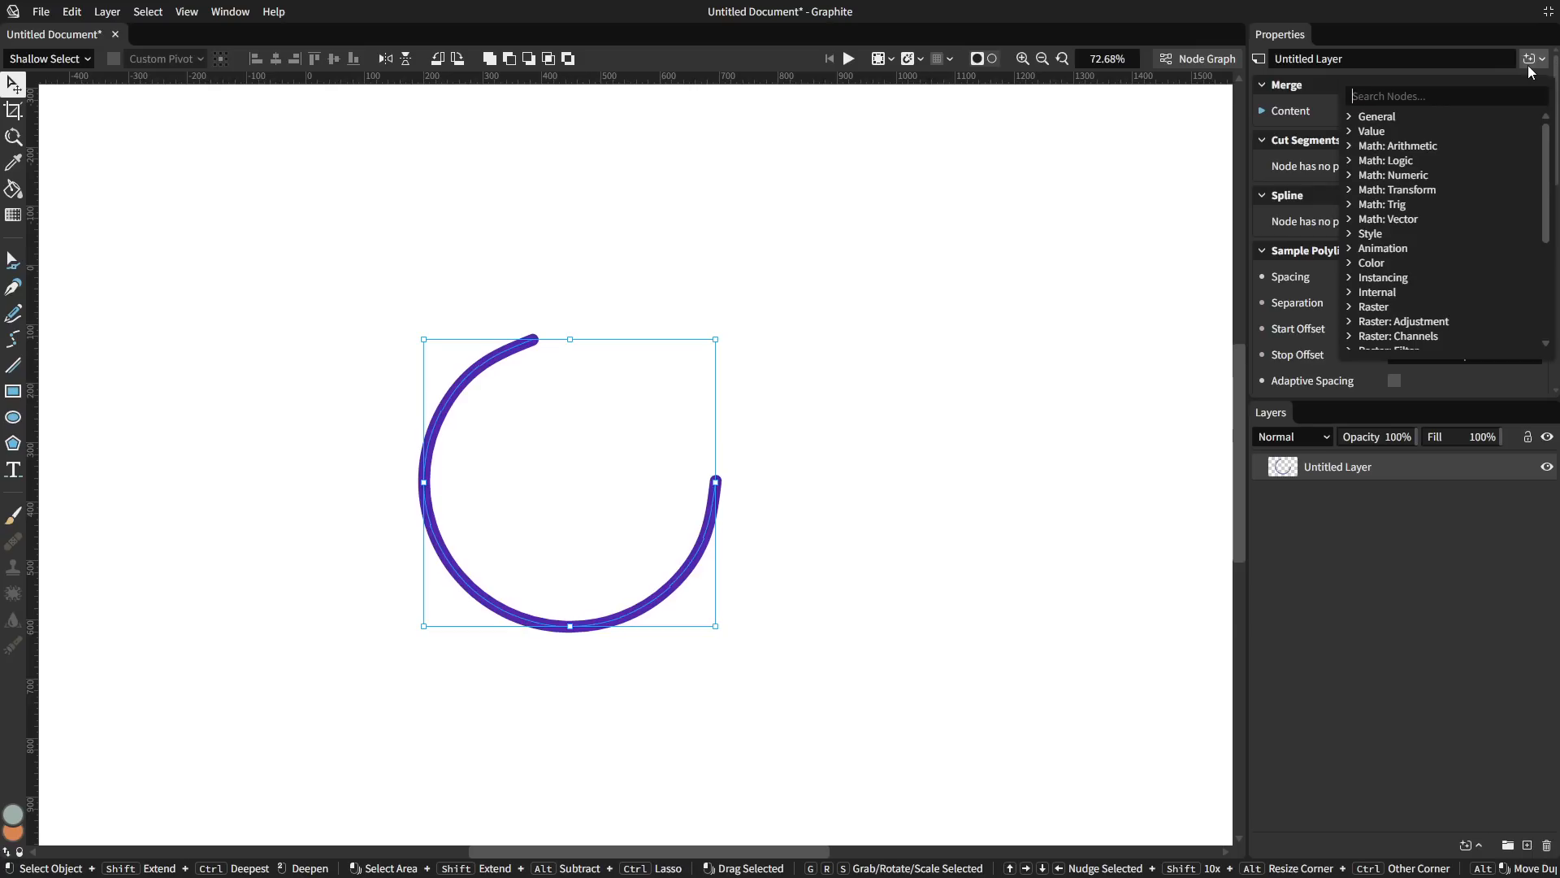
left_click(1500, 145)
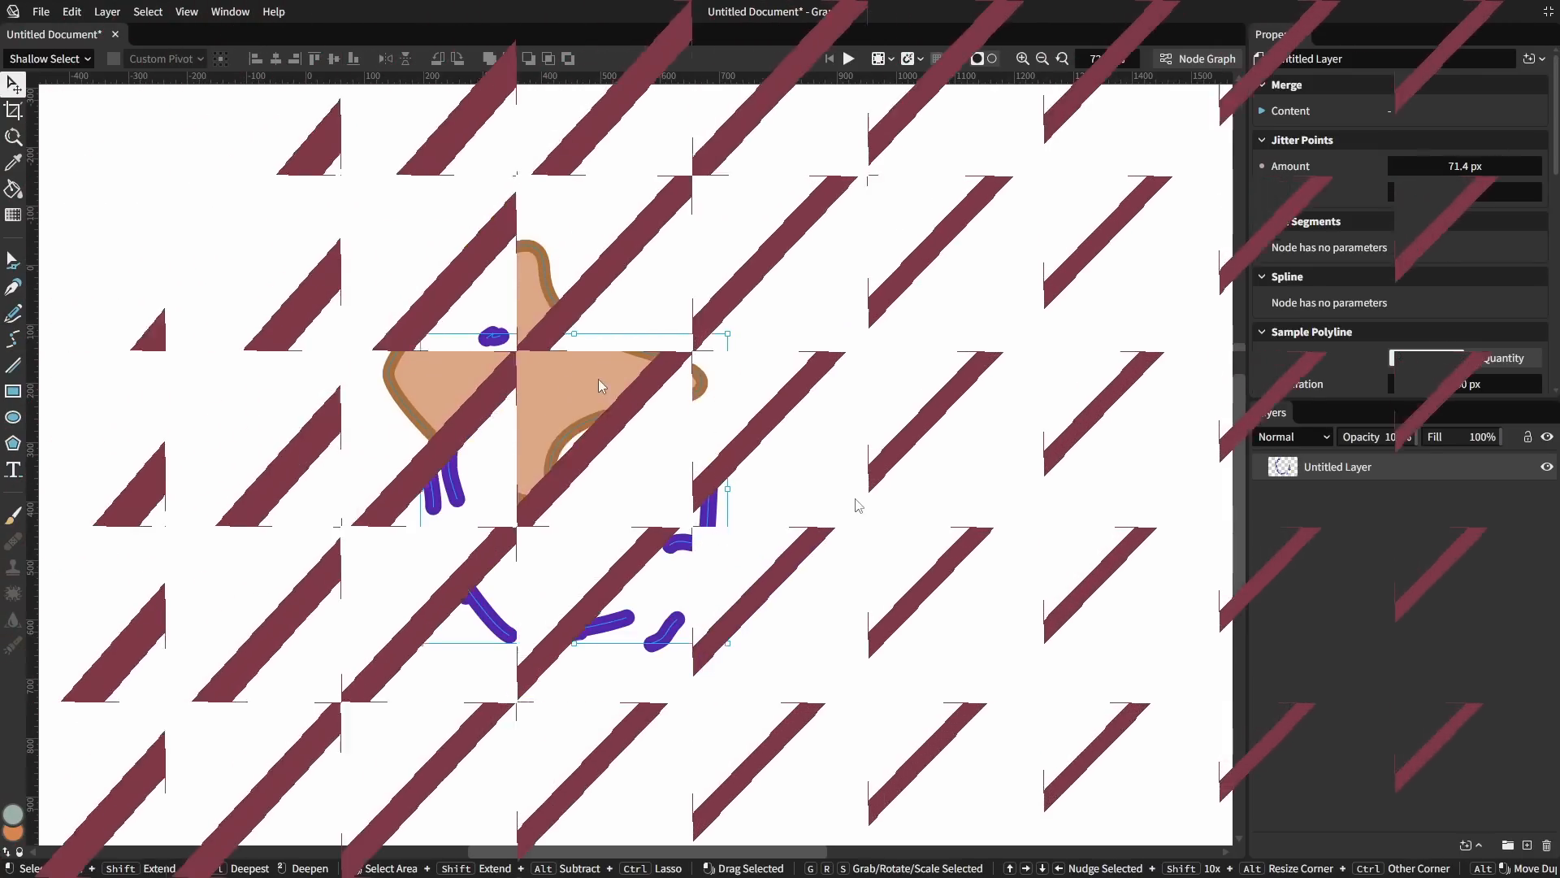
Add a Sample Polyline node to the tan shape and set its separation to 143.3 px.
left_click(1530, 59)
type("sample p")
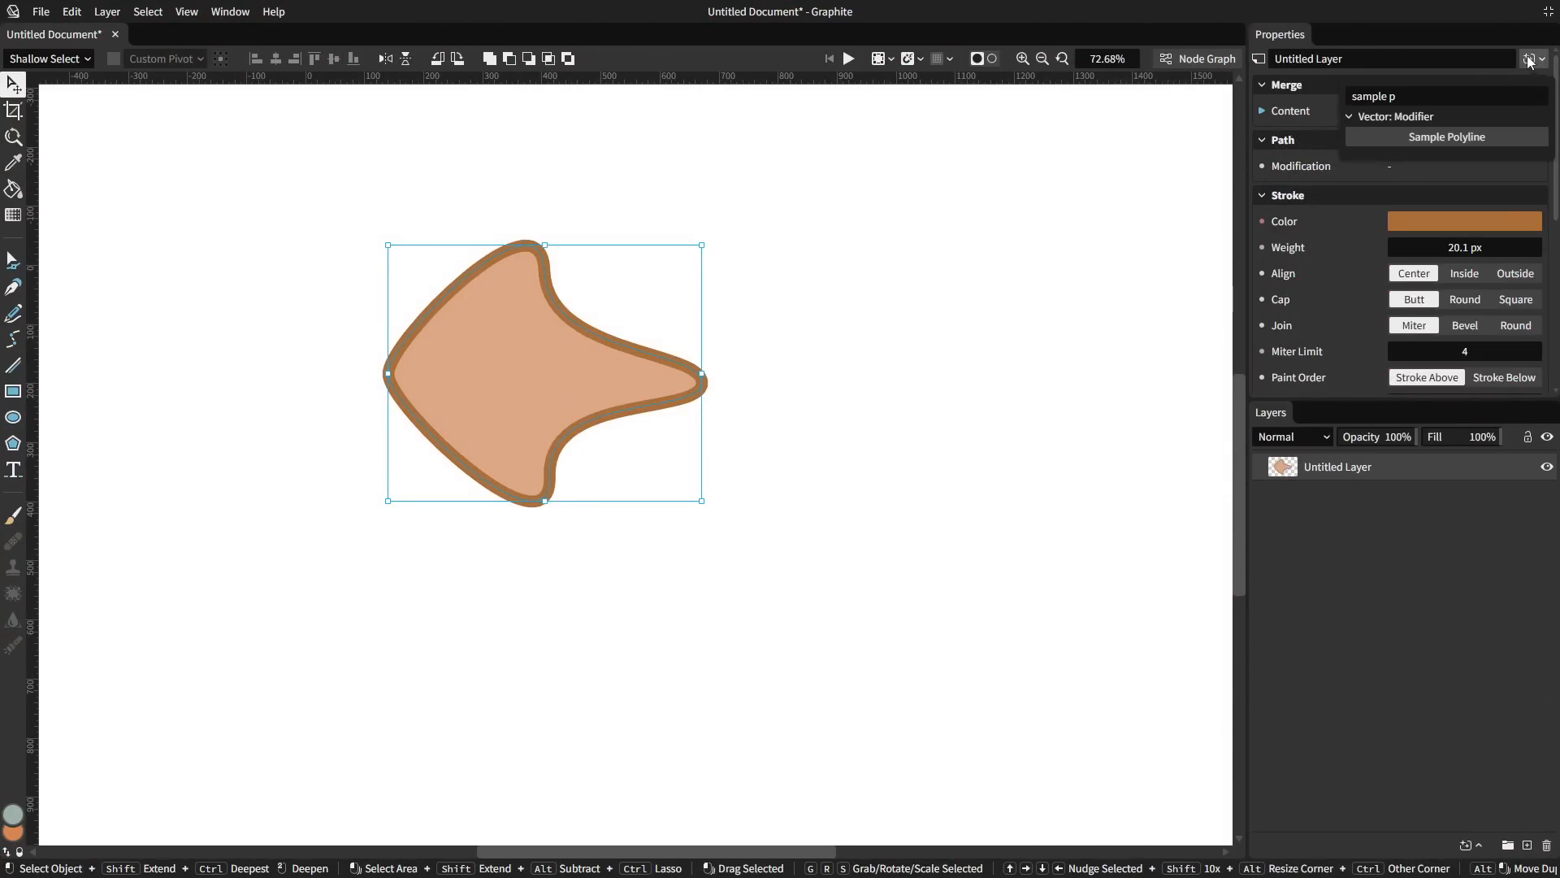
left_click(1430, 136)
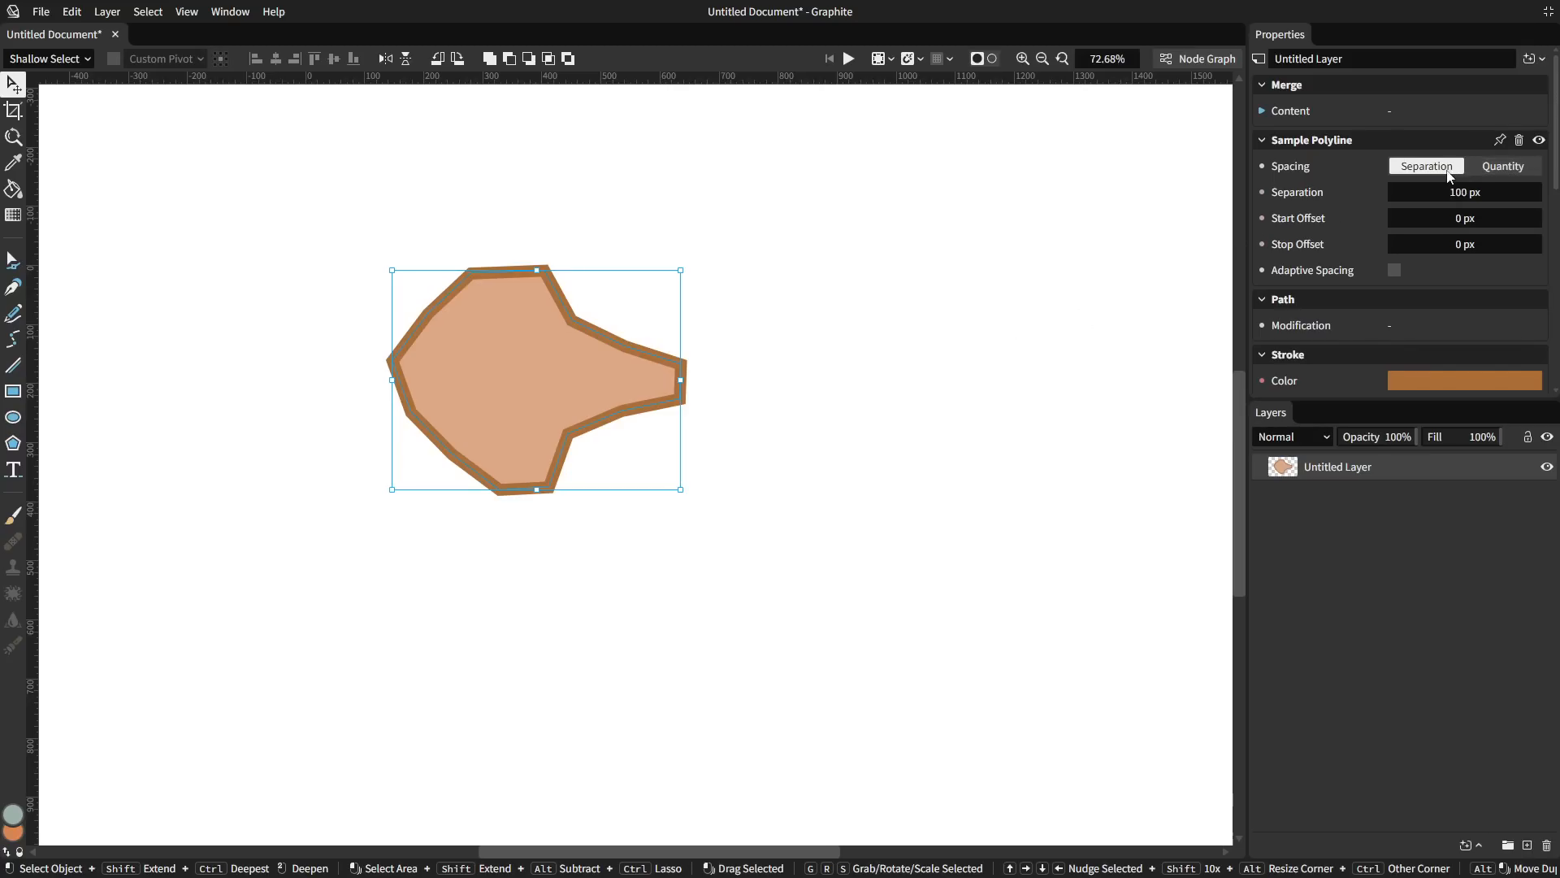
left_click(1493, 169)
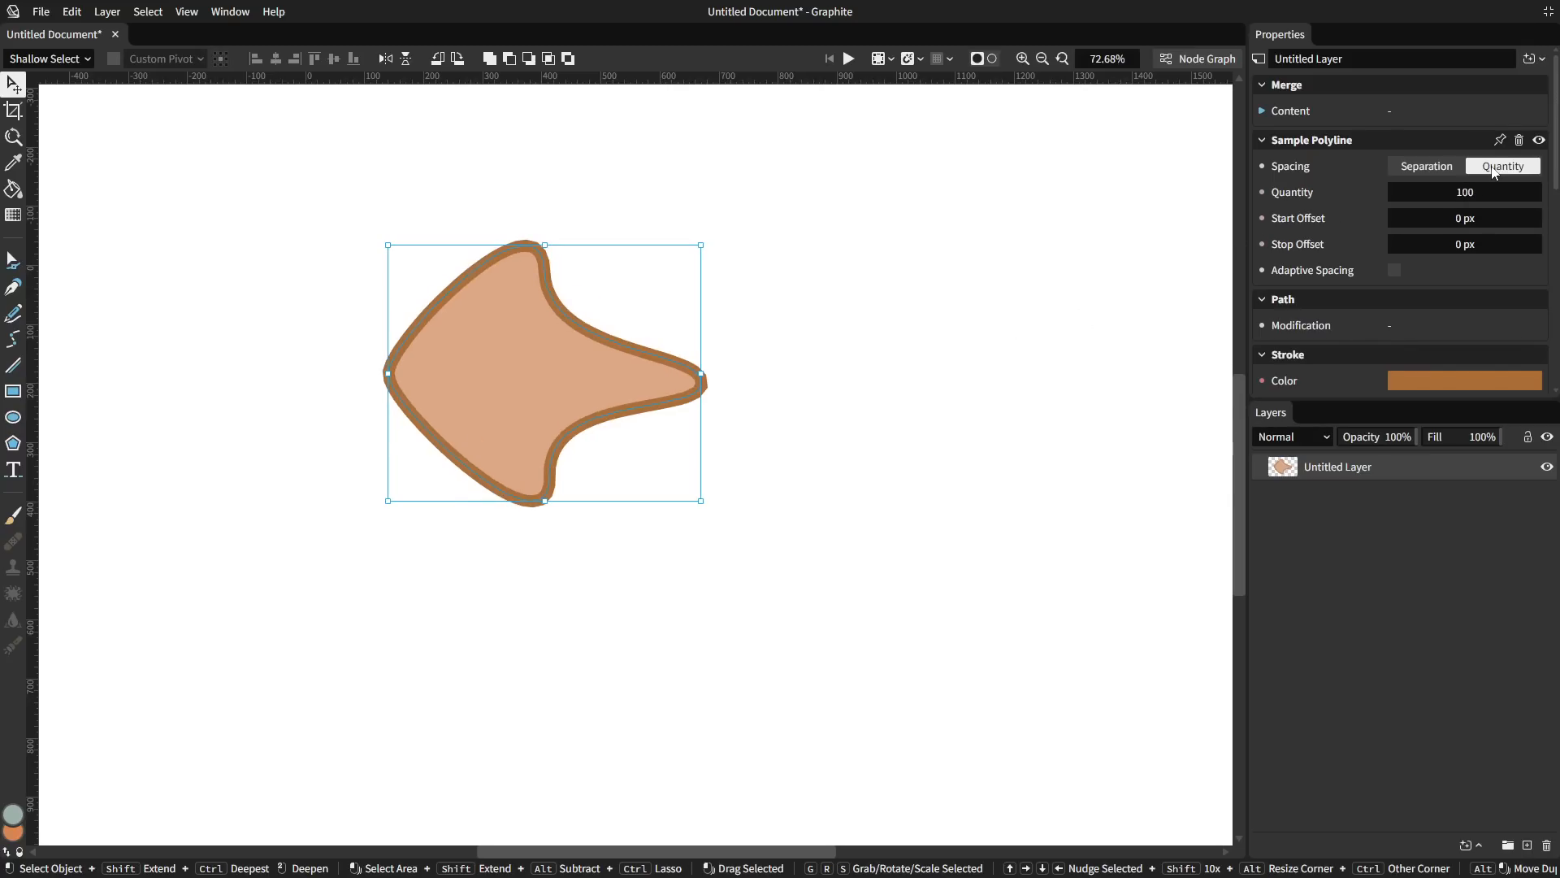
left_click(1440, 167)
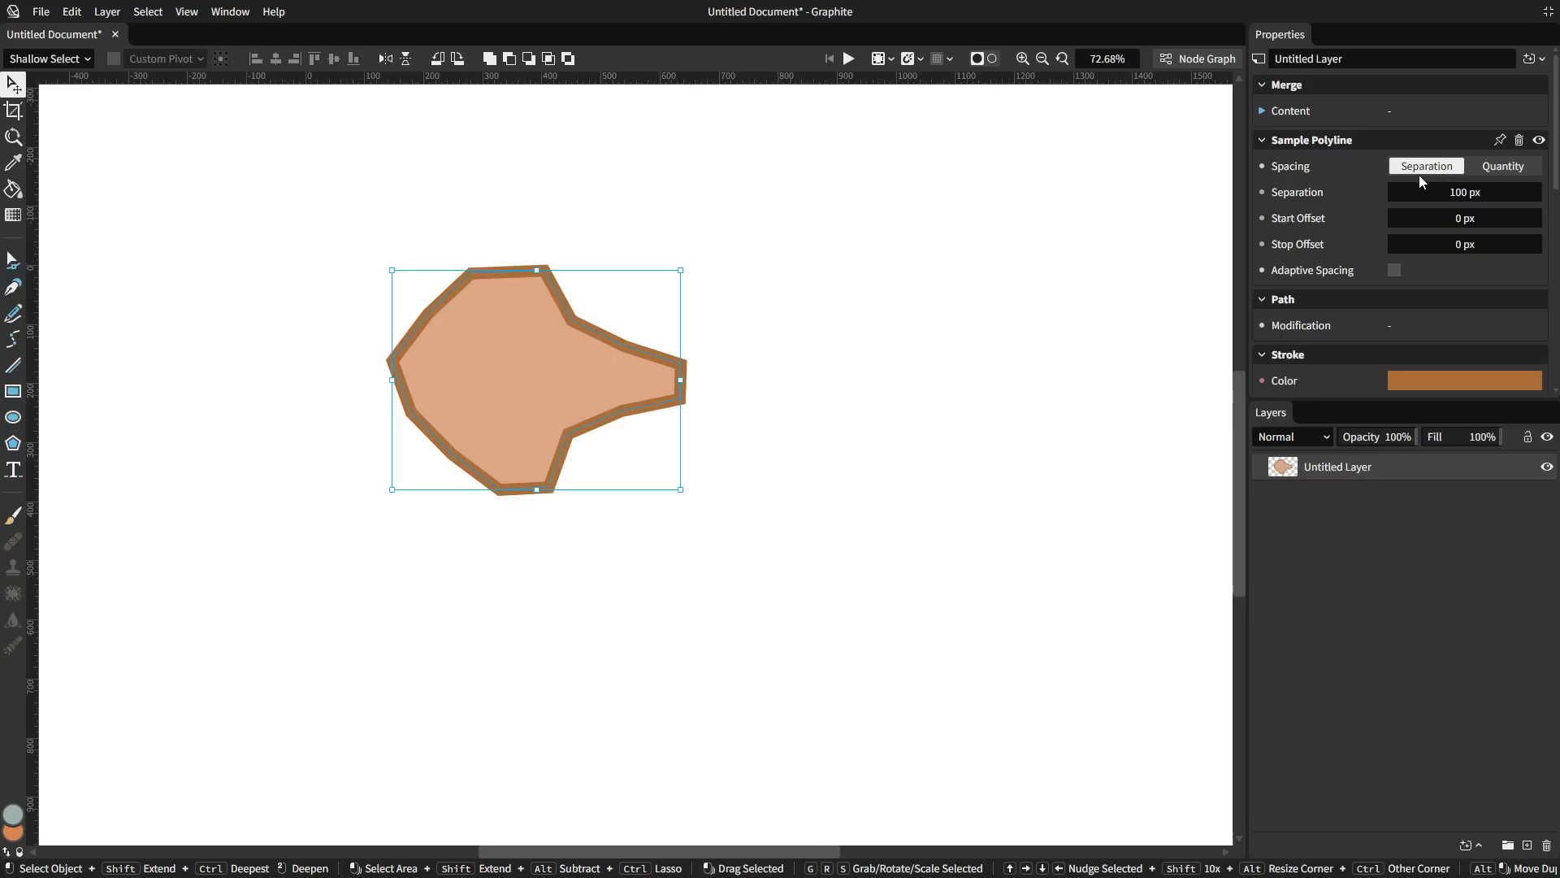
left_click_drag(1441, 192, 1476, 191)
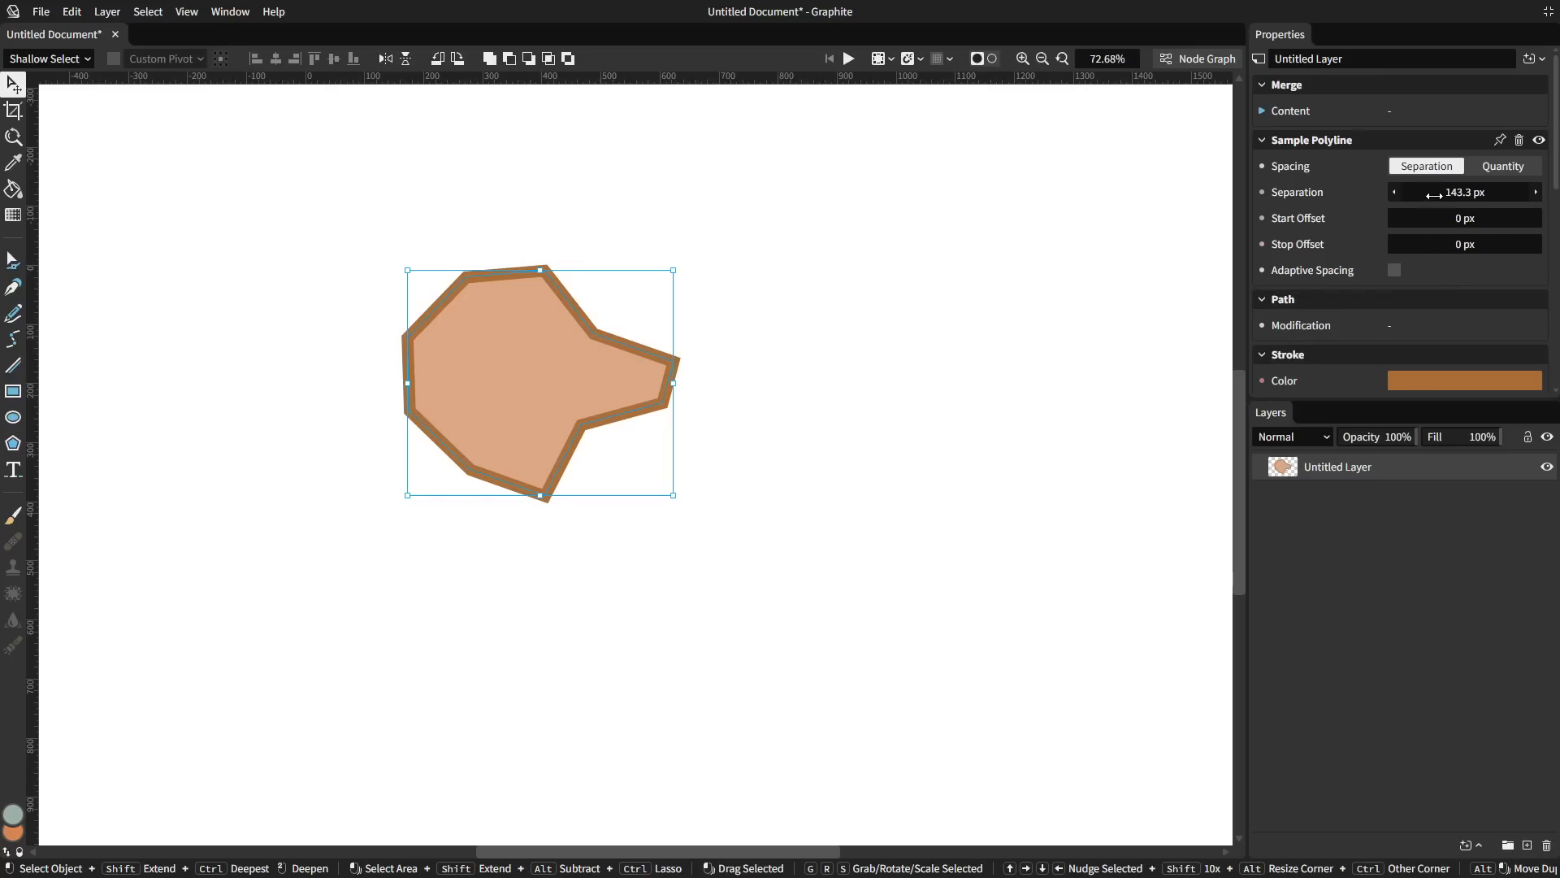
Switch the Sample Polyline spacing to Quantity and set the quantity to 12.
left_click(1511, 168)
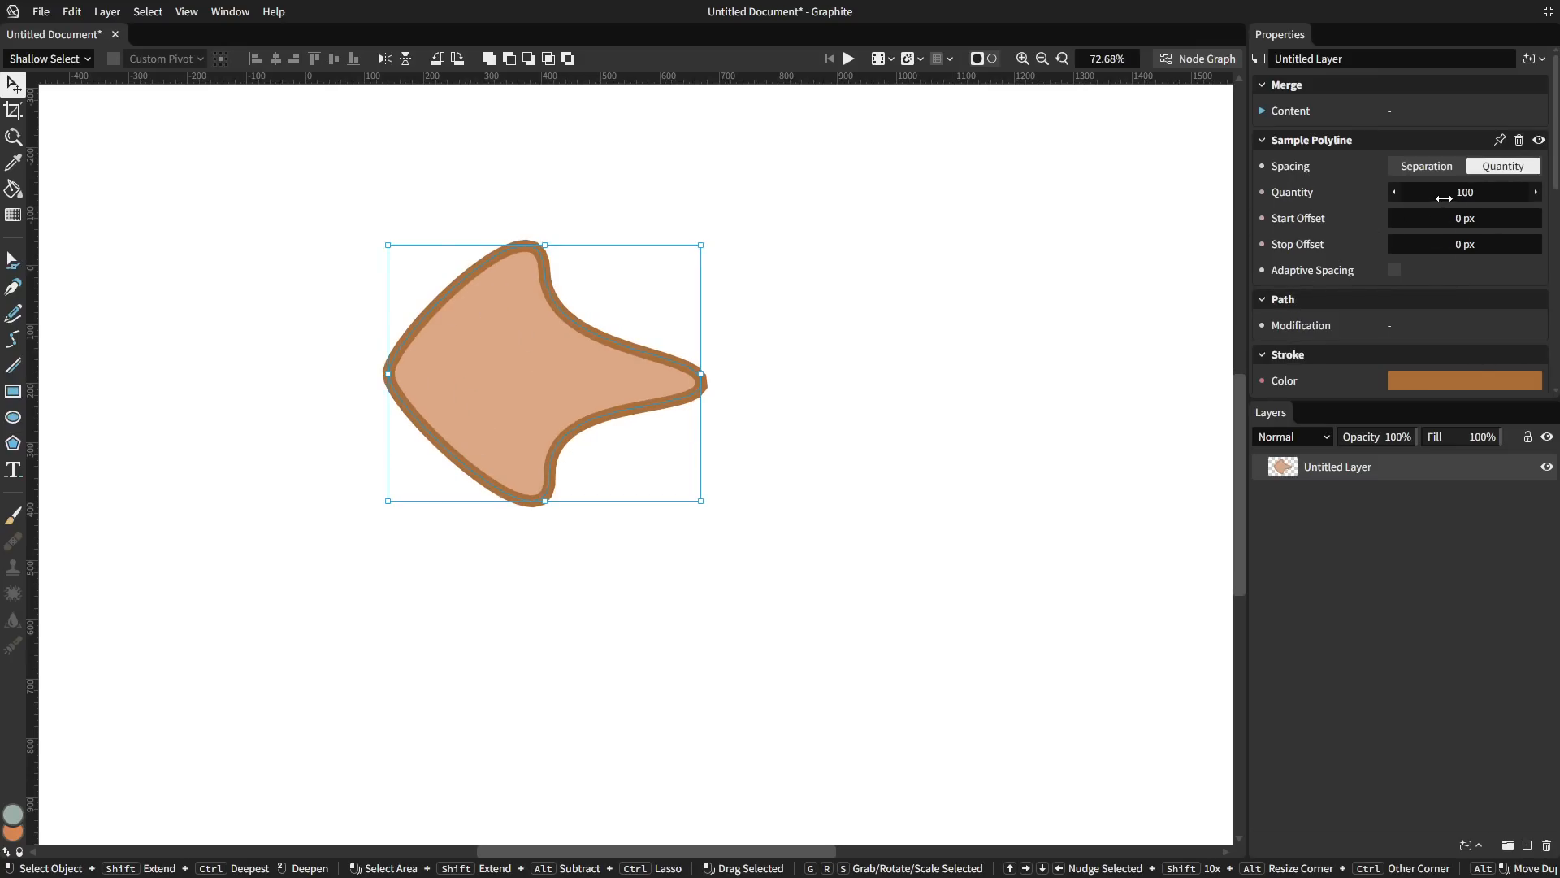
key("a")
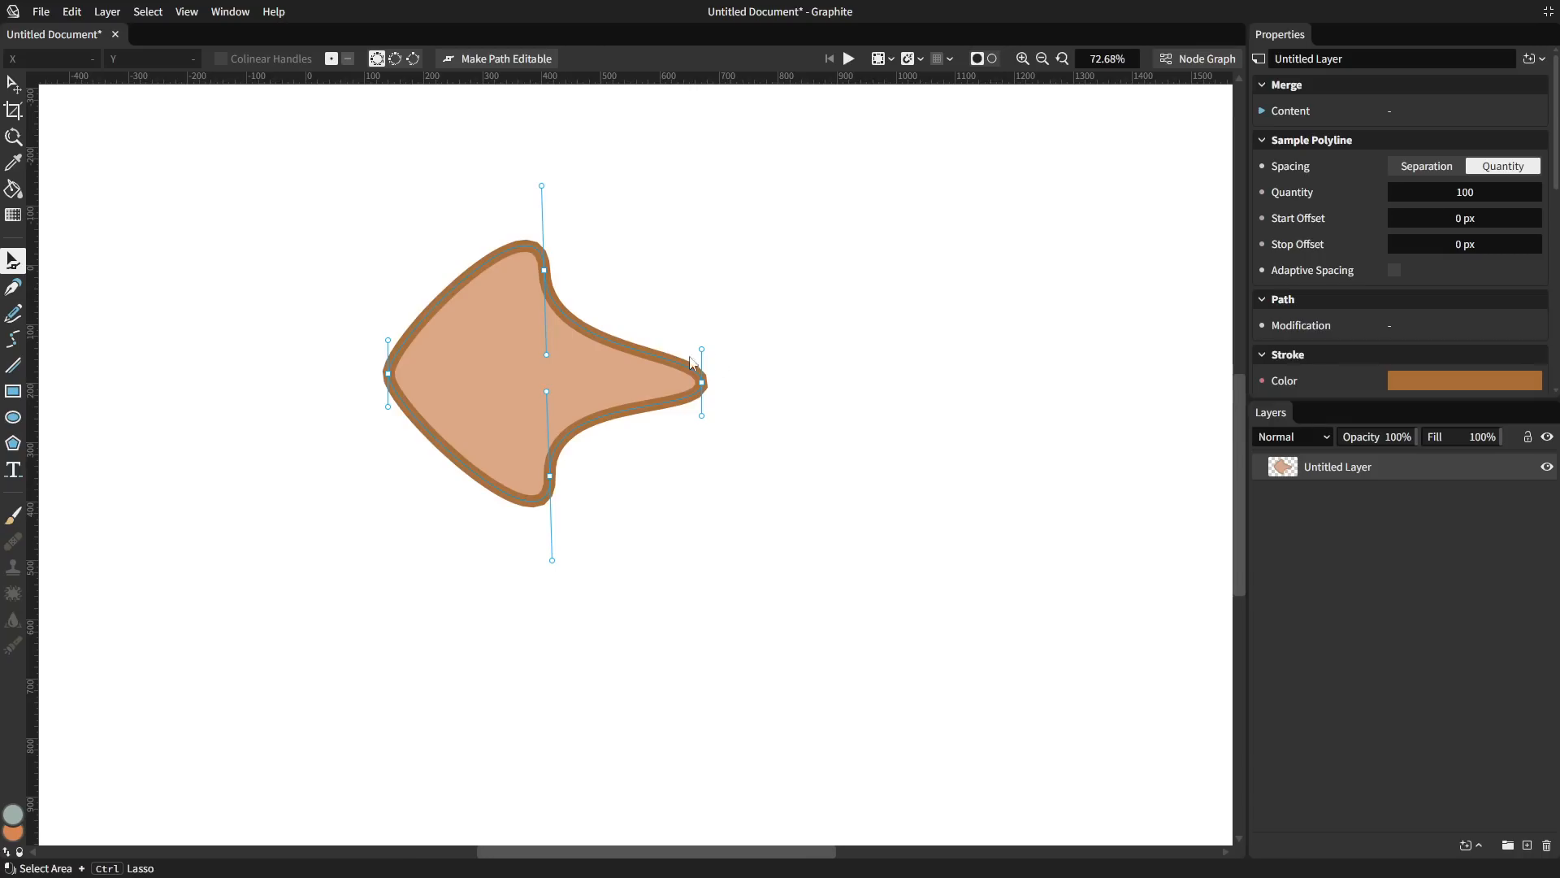
key("v")
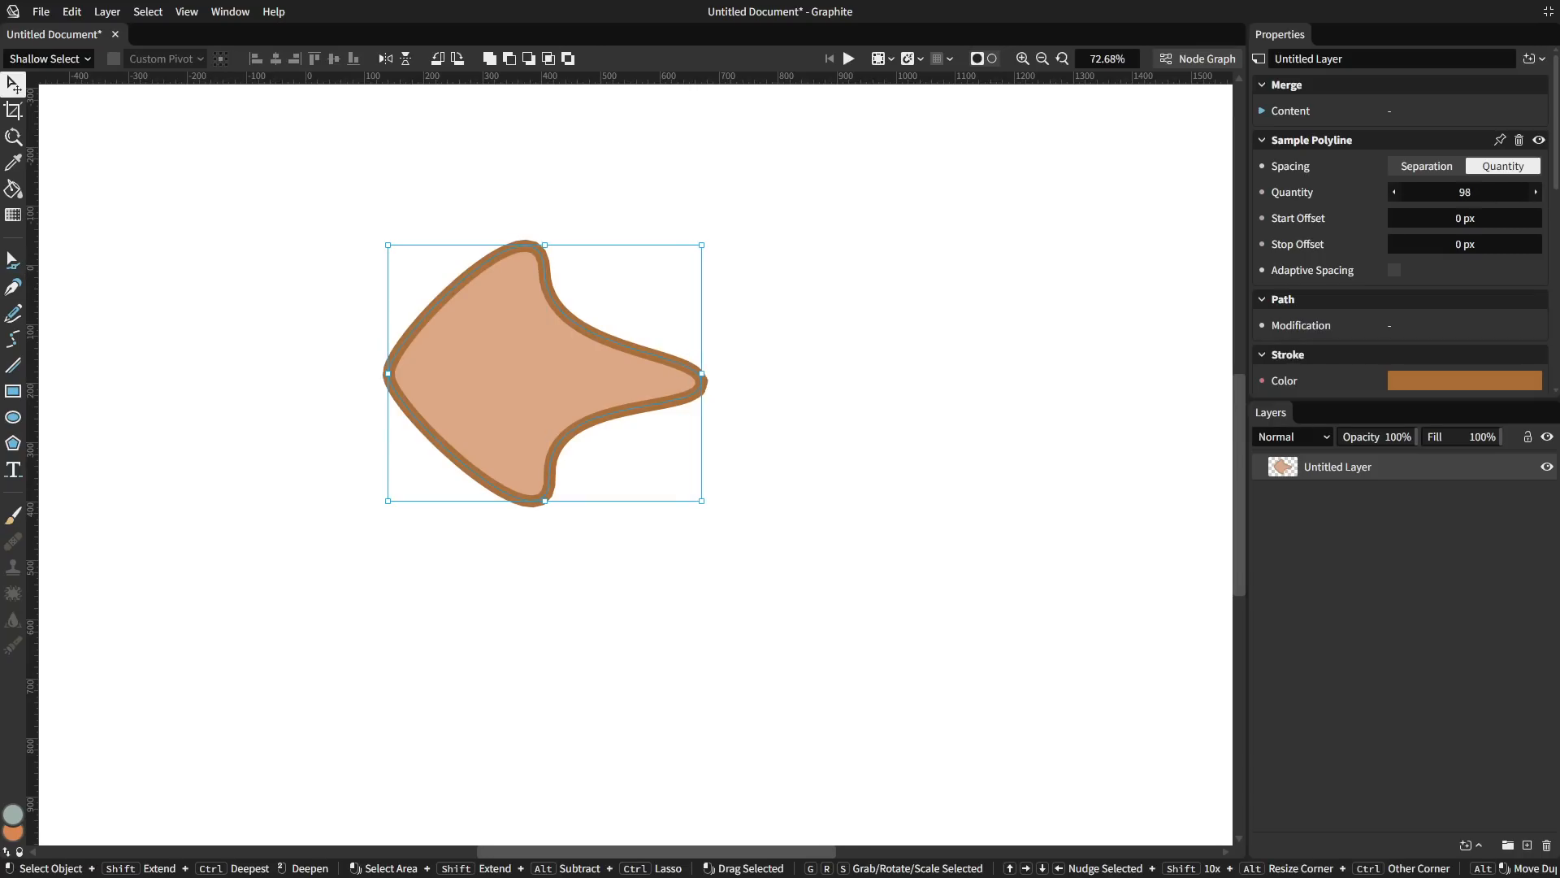
left_click_drag(1463, 192, 1414, 192)
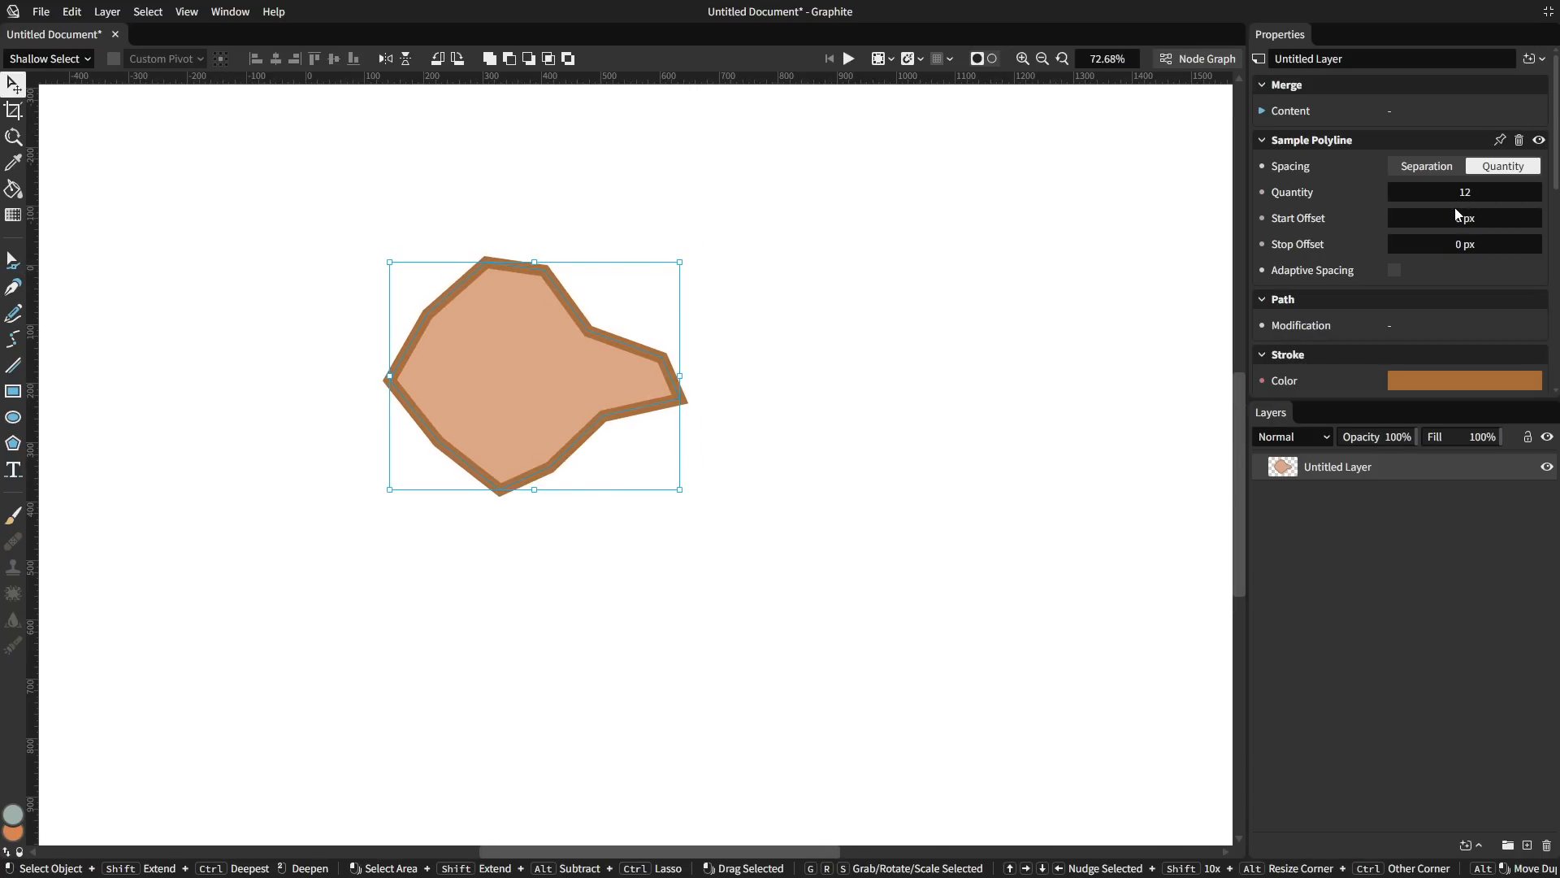
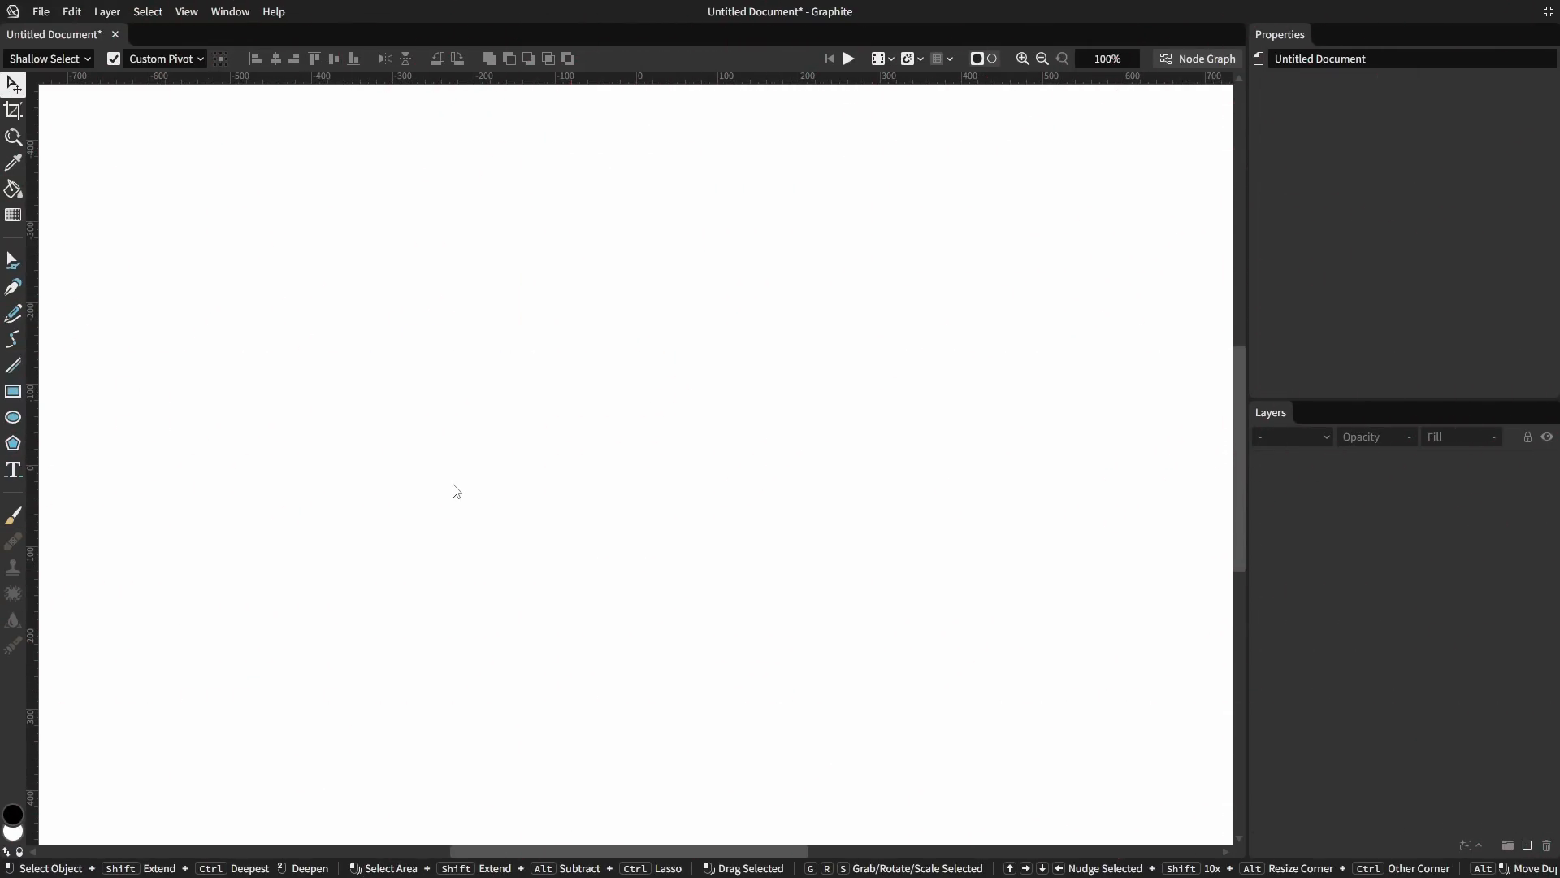
Draw a straight line and set its start to X 0, Y 0 px and its end to X 209.4, Y 321.3 px.
left_click(13, 365)
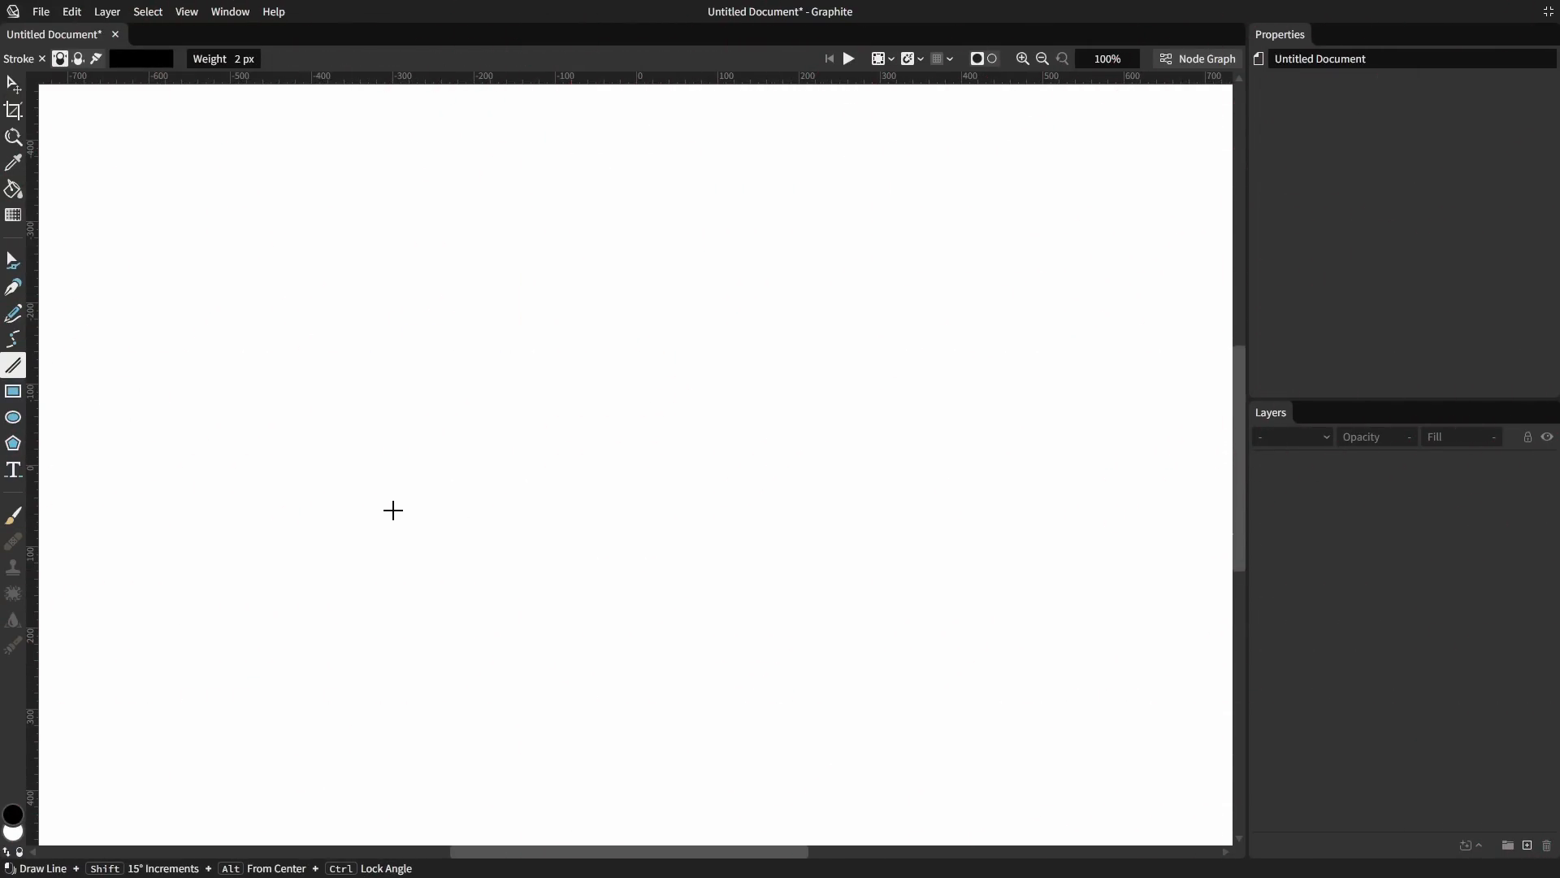
left_click_drag(347, 509, 503, 435)
scroll(1457, 241, "down", 2)
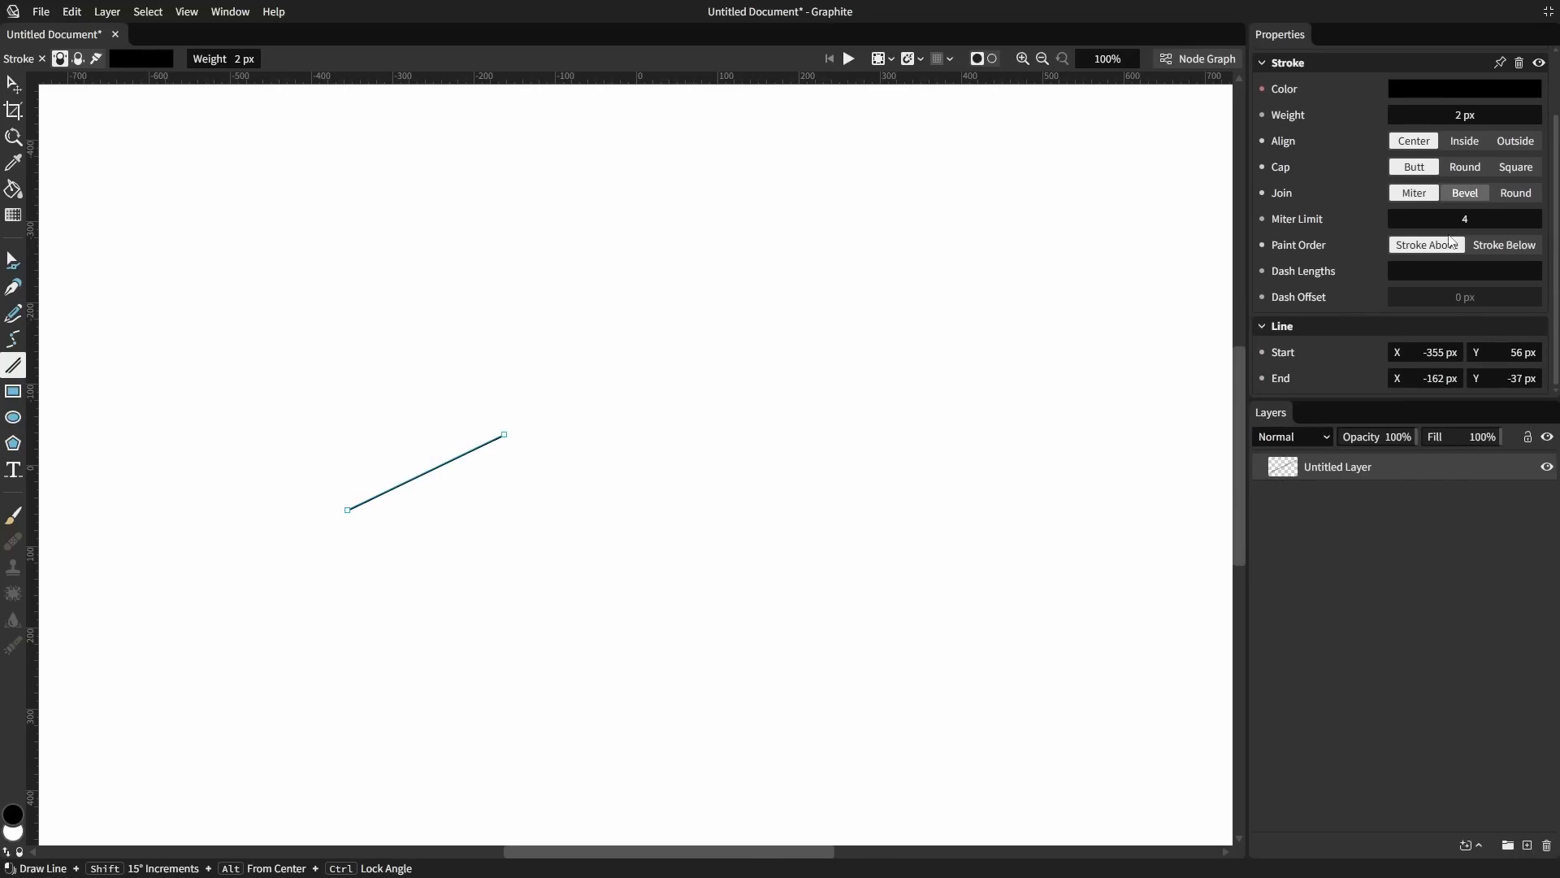
left_click(1418, 352)
type("0")
key("Tab")
type("0")
key("Return")
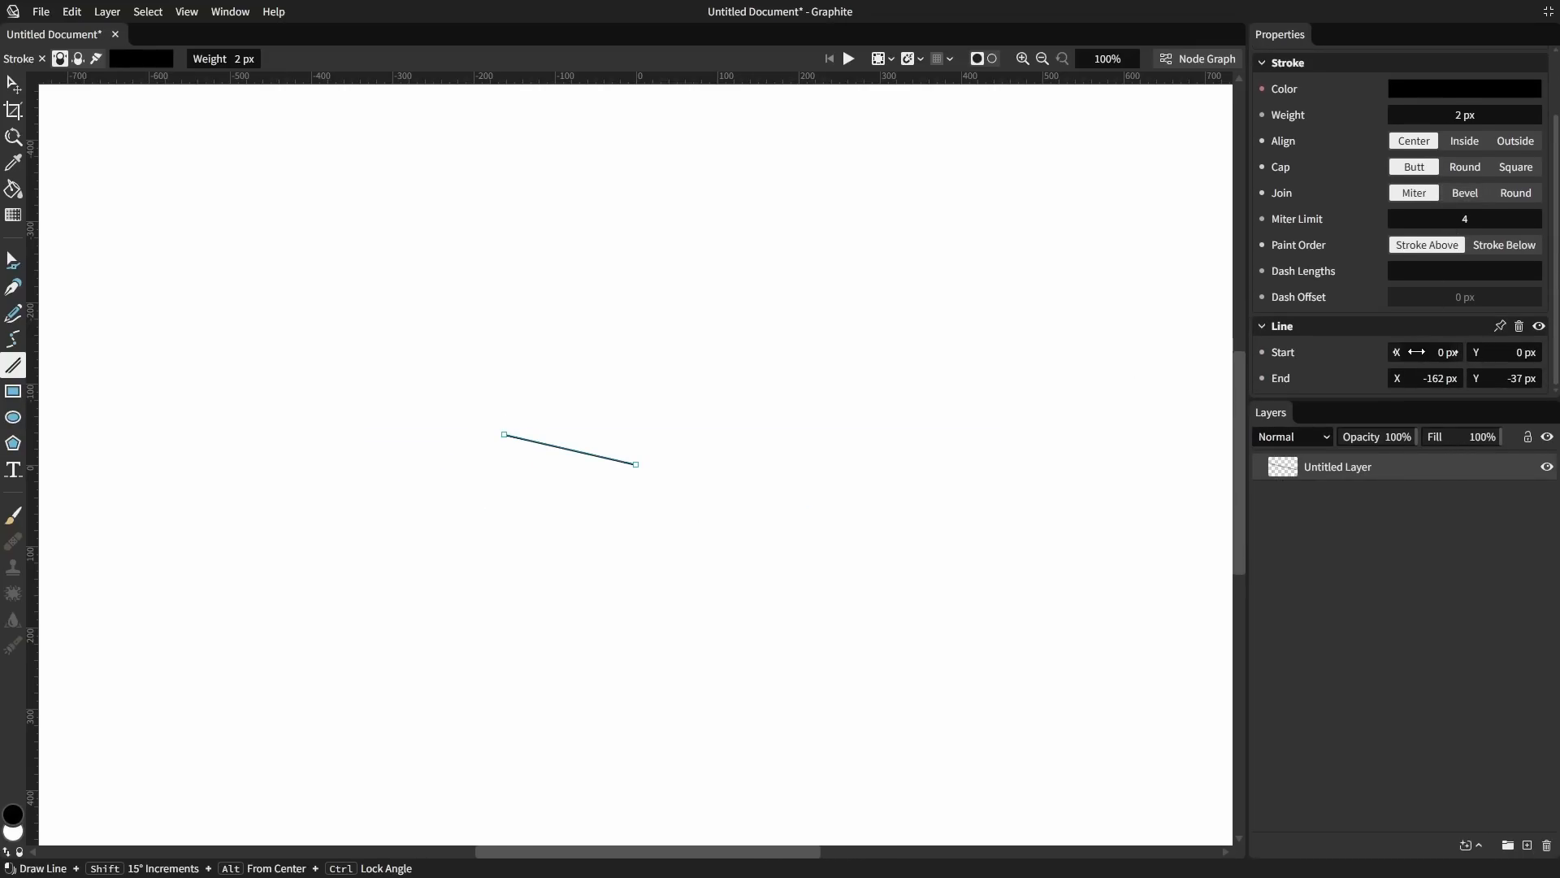
left_click_drag(1428, 377, 1559, 378)
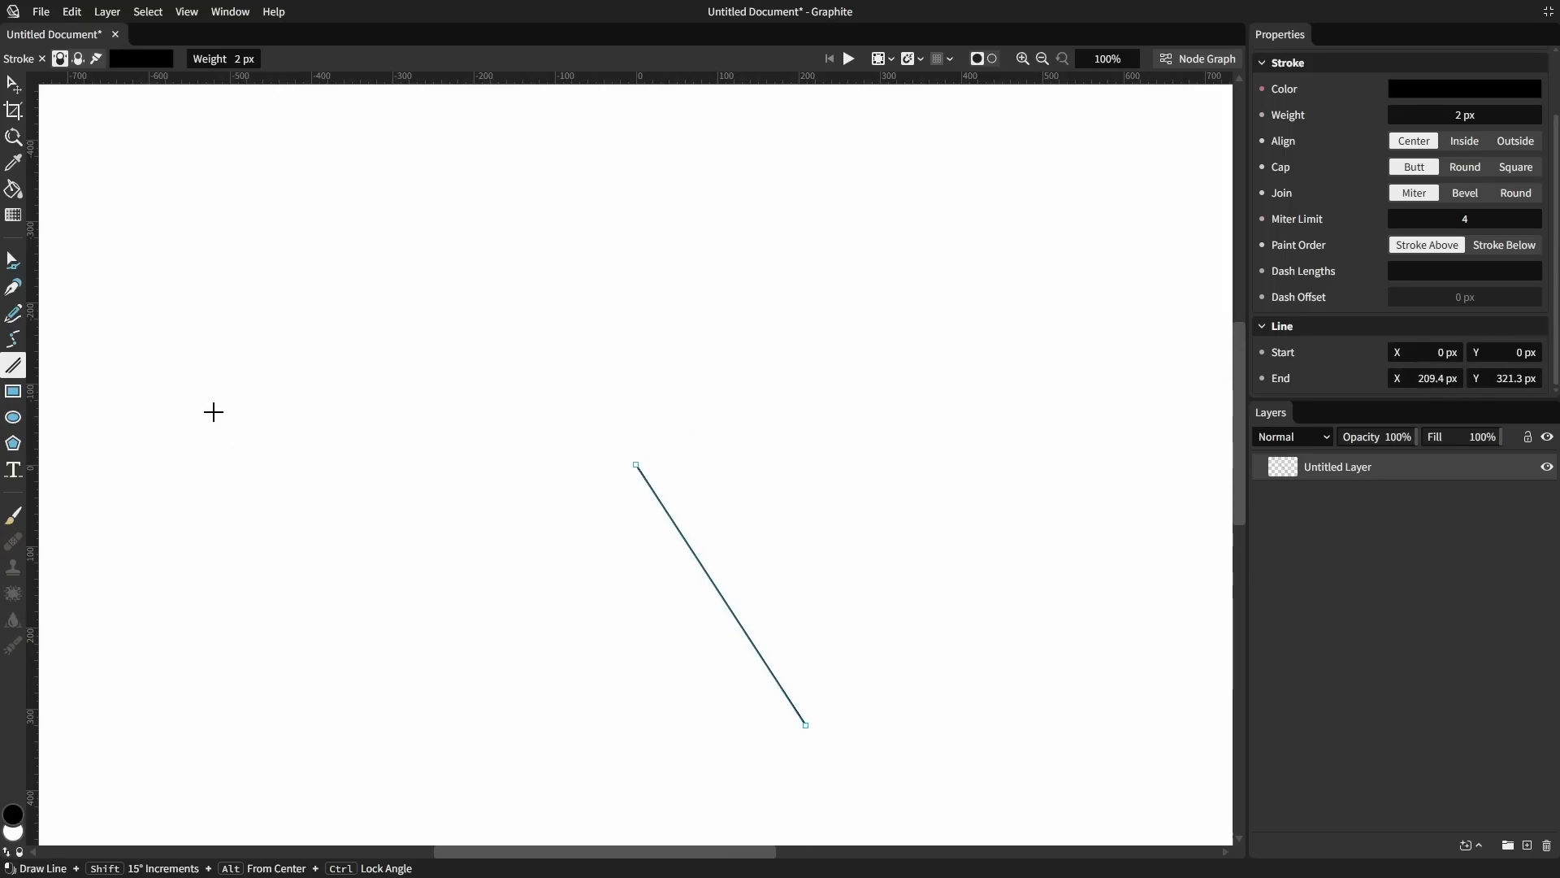
Draw a small circle beside the line and connect its Transform node's output to a new Centroid node.
key("e")
left_click_drag(915, 553, 975, 612)
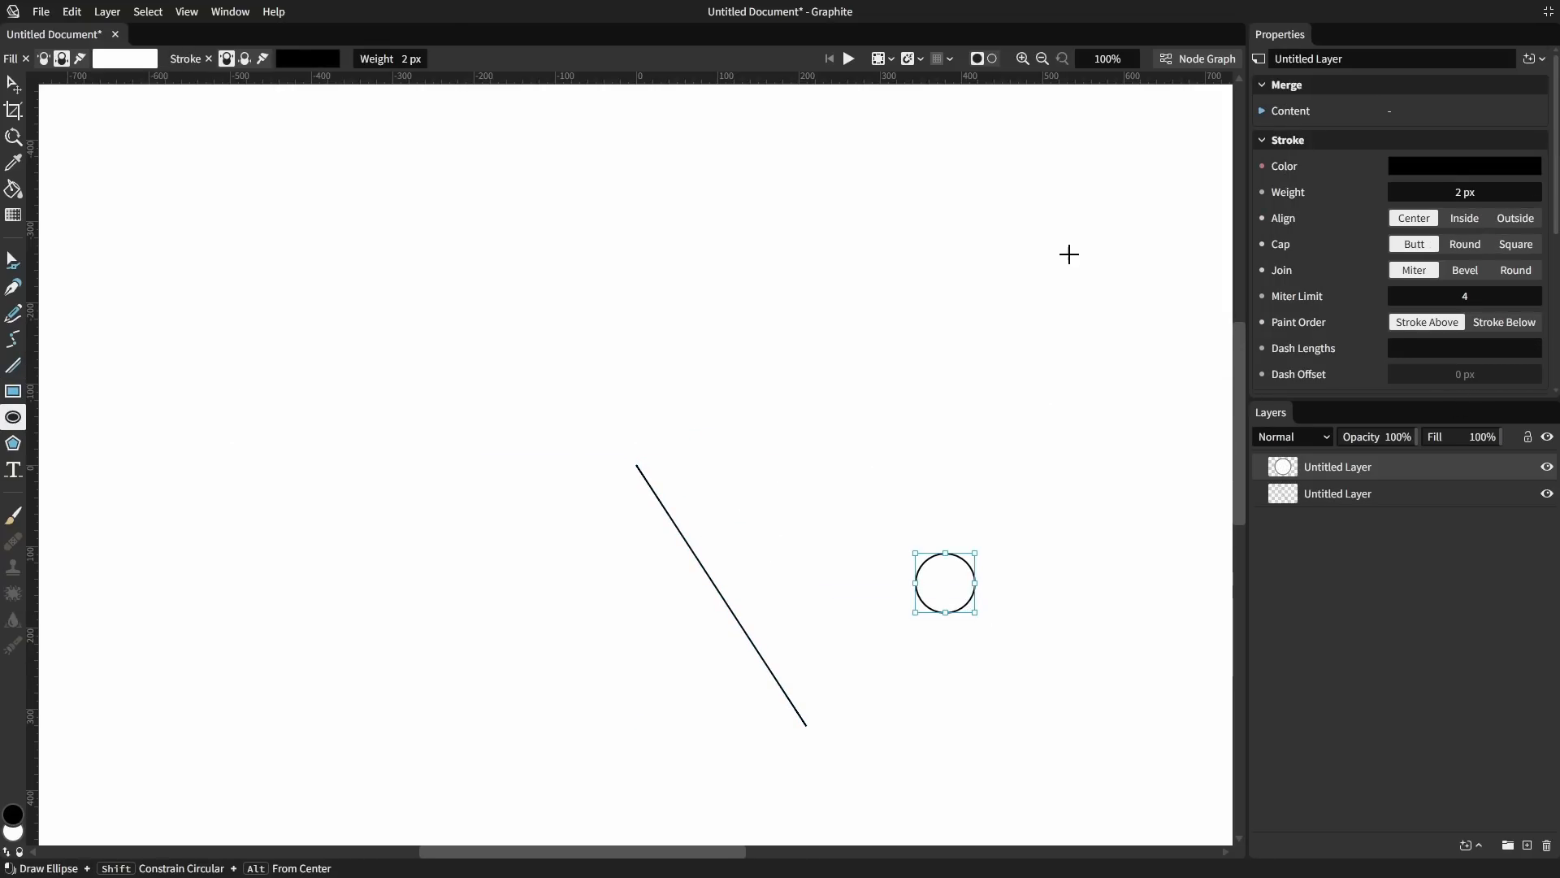
left_click(1199, 59)
right_click(382, 622)
type("centr")
key("Return")
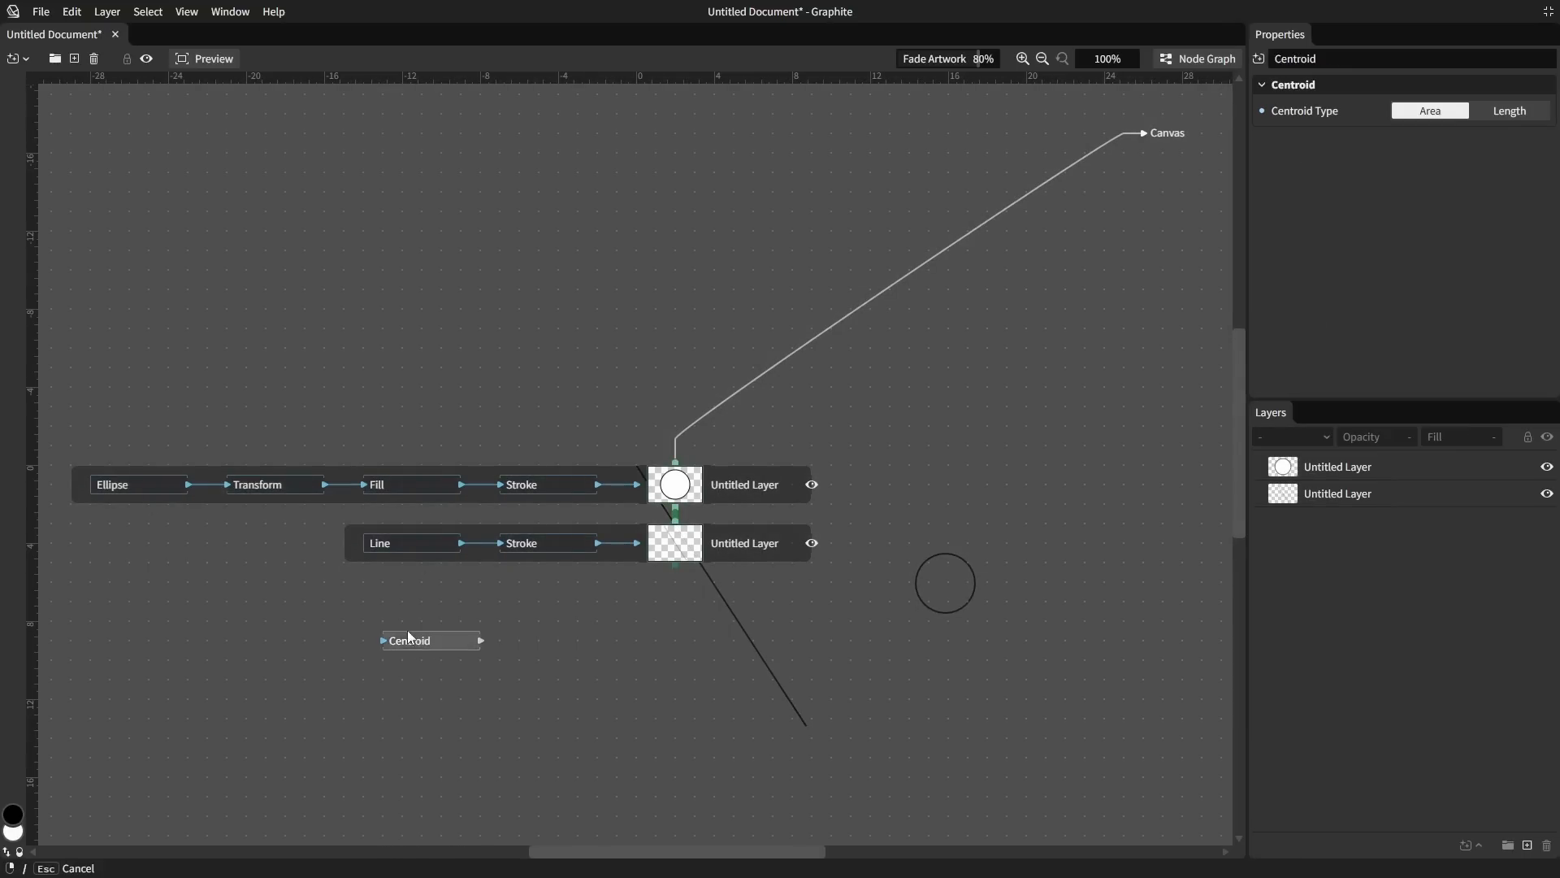
left_click_drag(407, 631, 251, 591)
left_click_drag(325, 484, 227, 601)
Expose the Line node's End input, drive it with the Centroid output, and move the circle closer to the line's start.
left_click(406, 542)
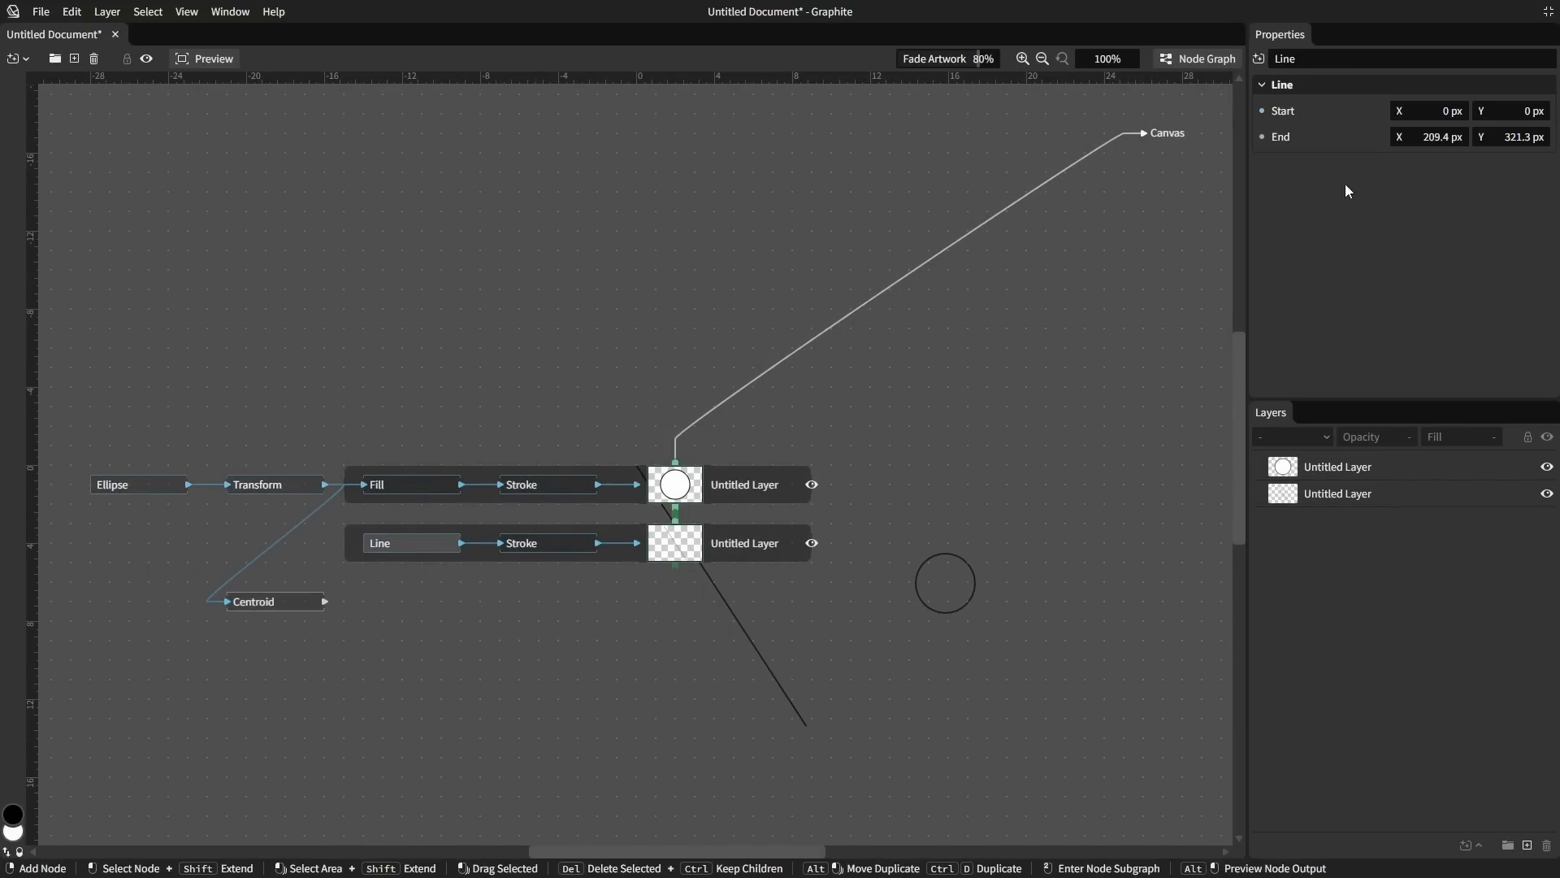
left_click(1262, 137)
left_click_drag(325, 602, 363, 563)
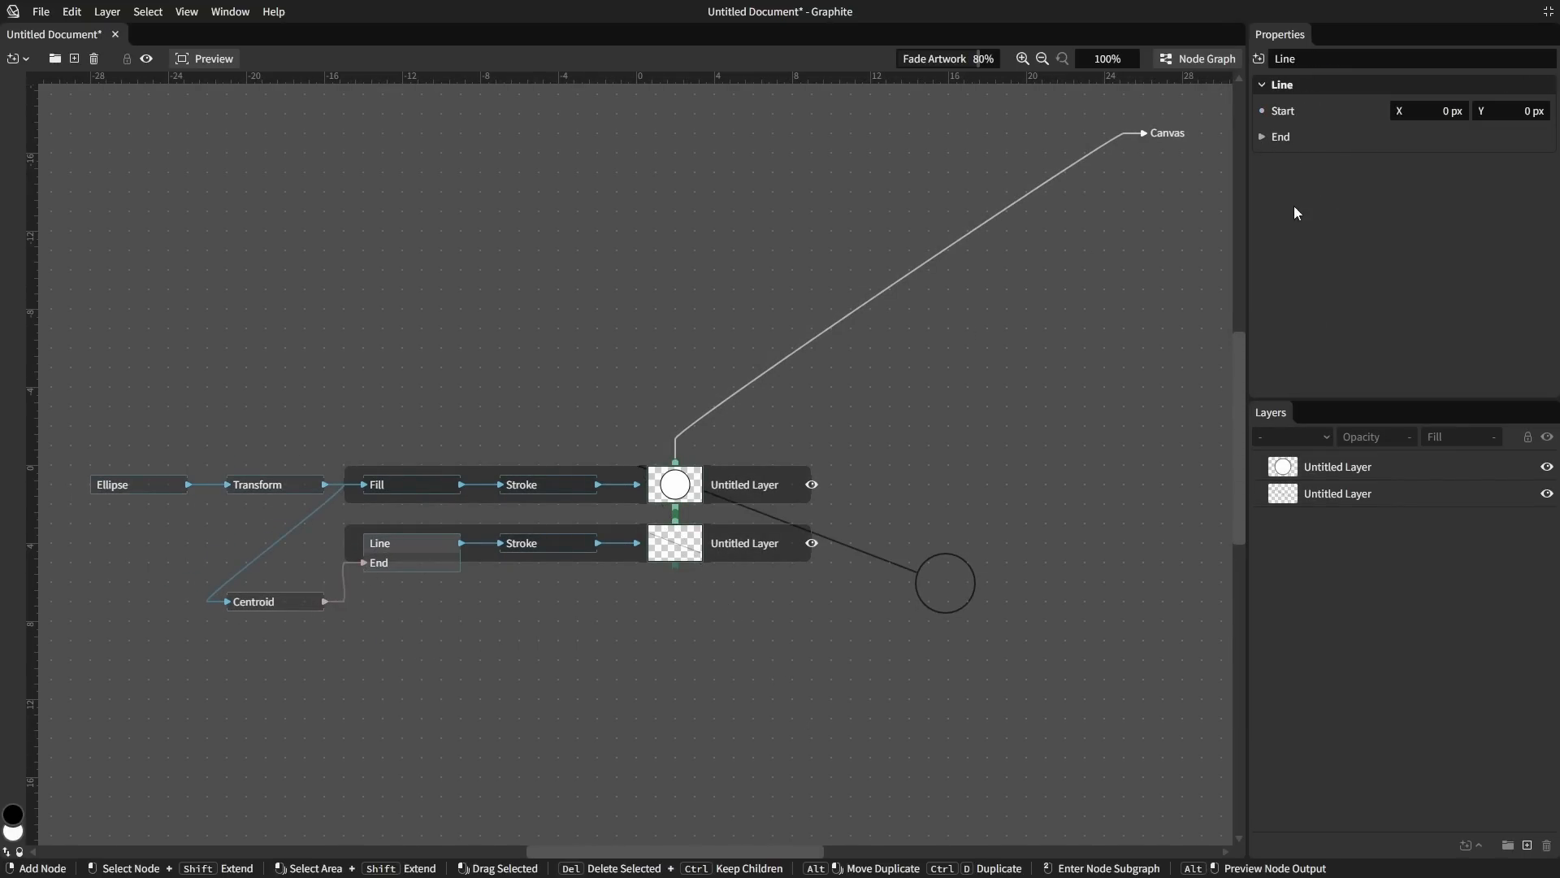
left_click(1200, 58)
left_click_drag(954, 602, 817, 588)
Insert a Multiply node between the Centroid node and the Line node's End input.
key("ctrl+space")
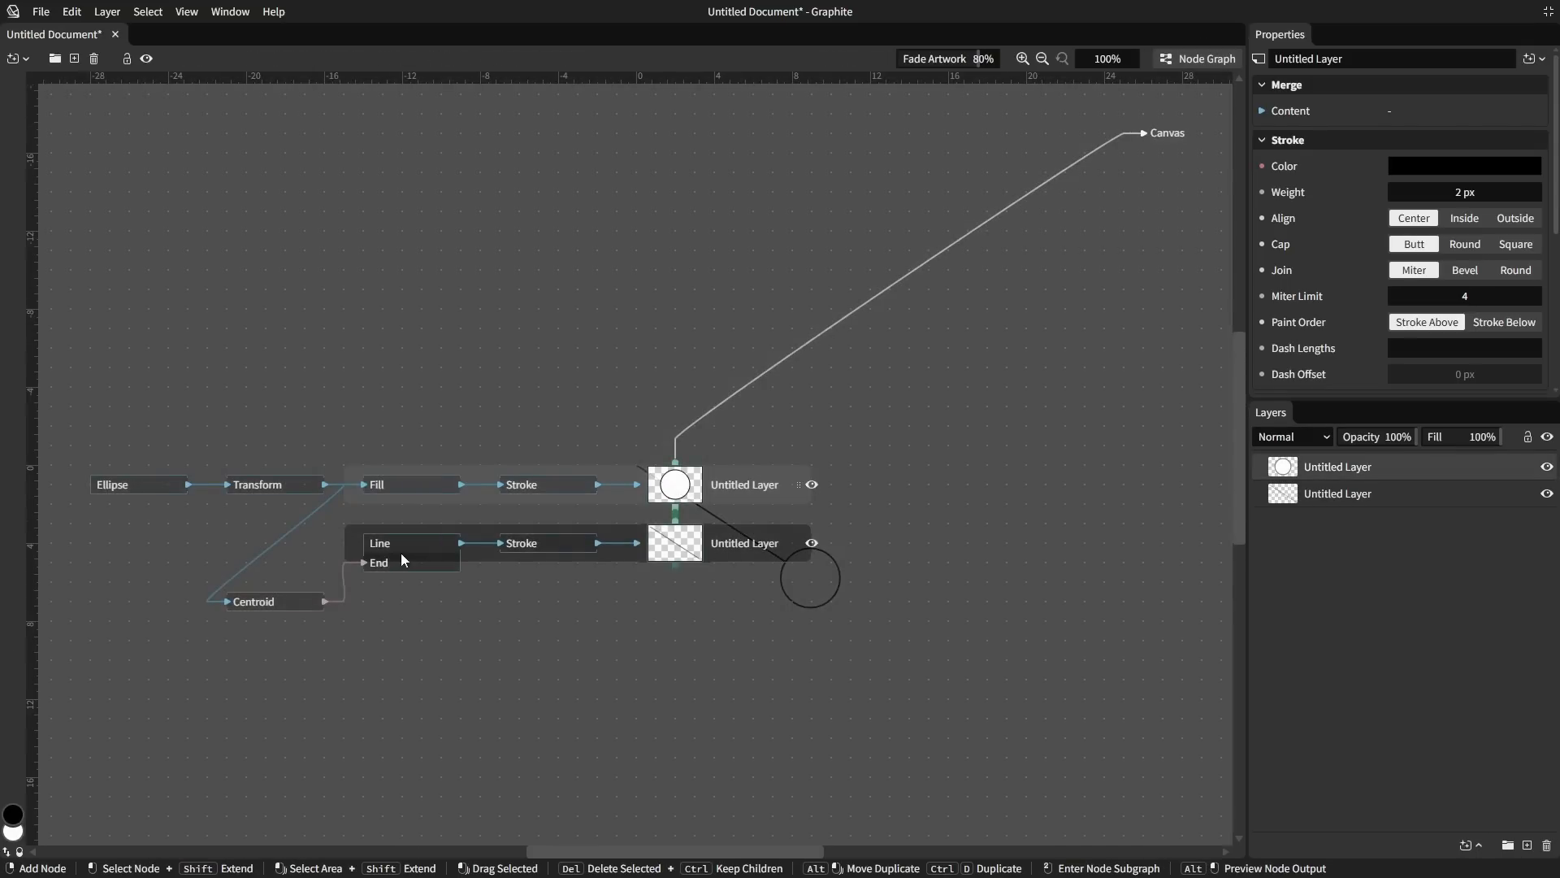
left_click_drag(402, 553, 594, 529)
right_click(576, 627)
type("mul")
left_click(634, 679)
left_click_drag(636, 646, 574, 590)
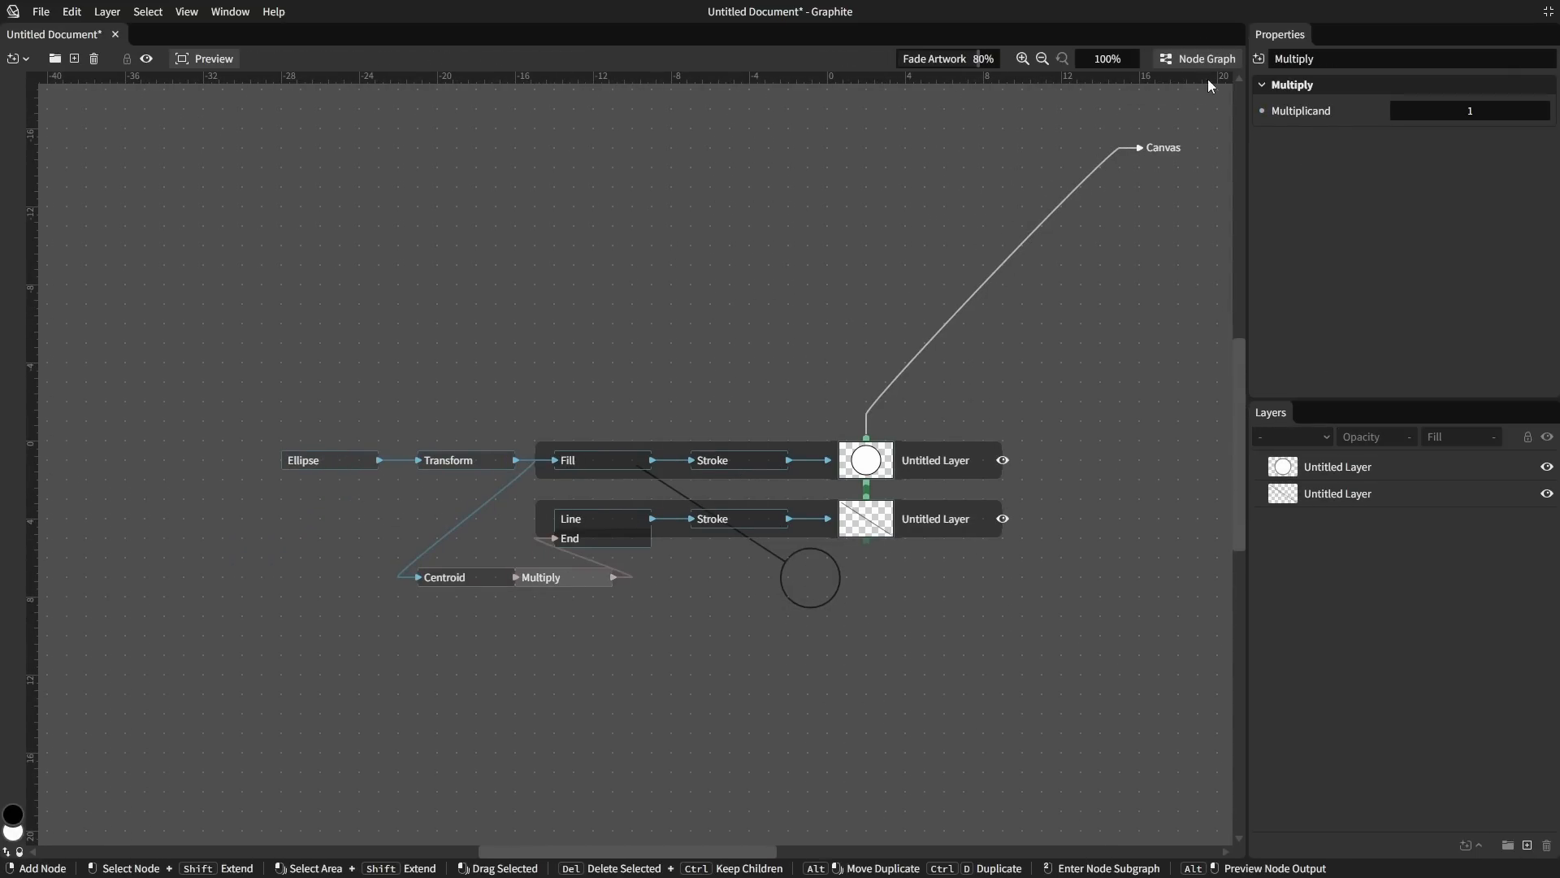
Set the Multiply node's multiplicand to 0.6 and move the circle up above the level of the line's start.
left_click(1199, 58)
left_click_drag(1463, 110, 1438, 111)
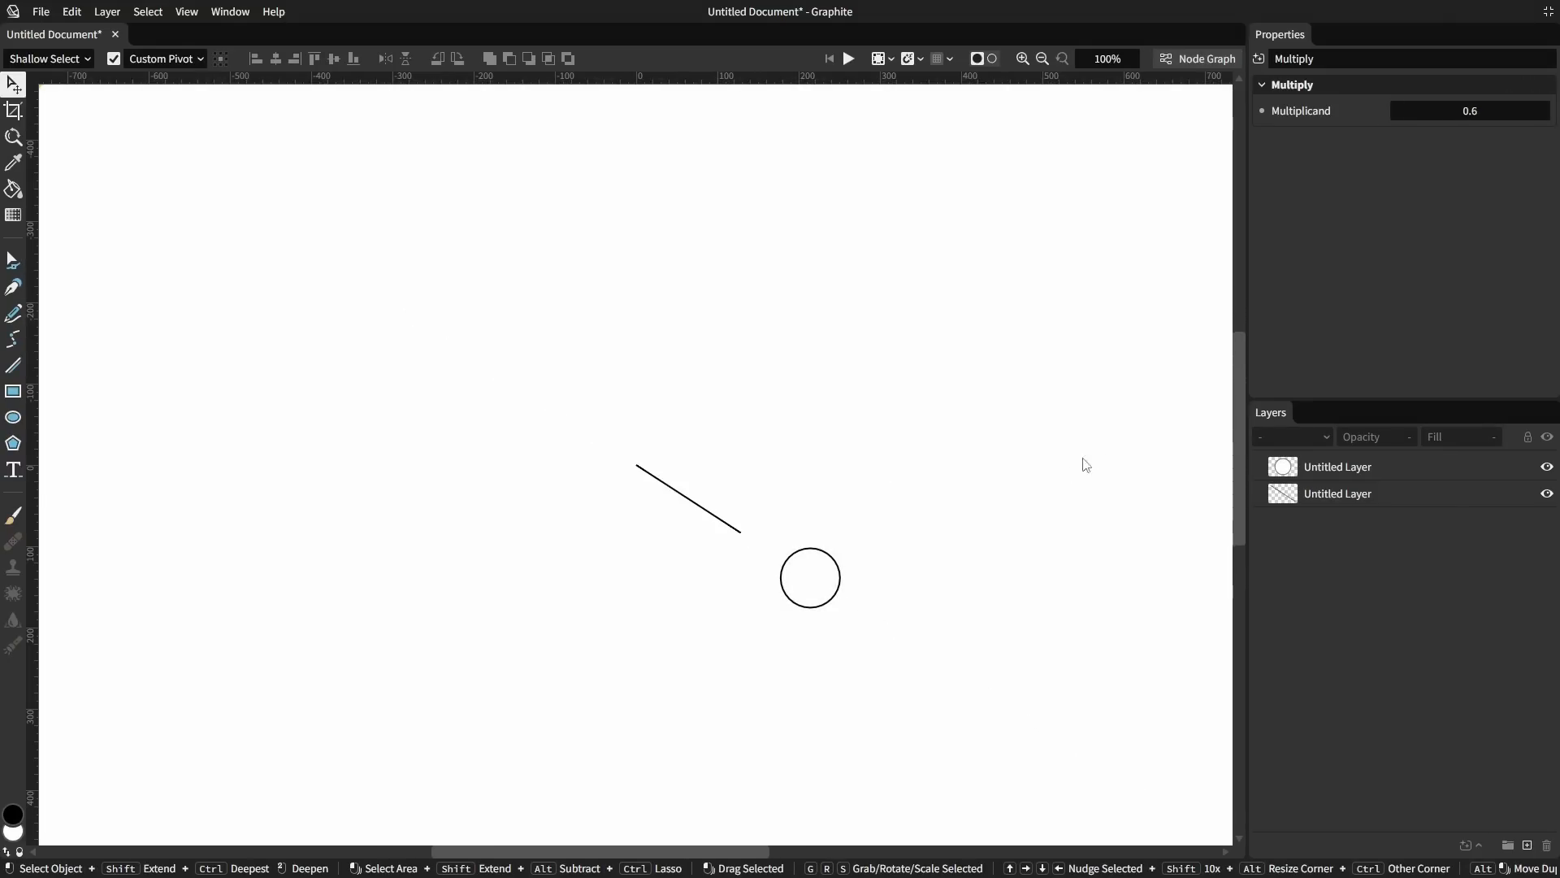
mouse_move(803, 589)
left_mouse_down()
mouse_move(965, 463)
mouse_move(352, 330)
mouse_move(731, 725)
mouse_move(861, 272)
left_mouse_up()
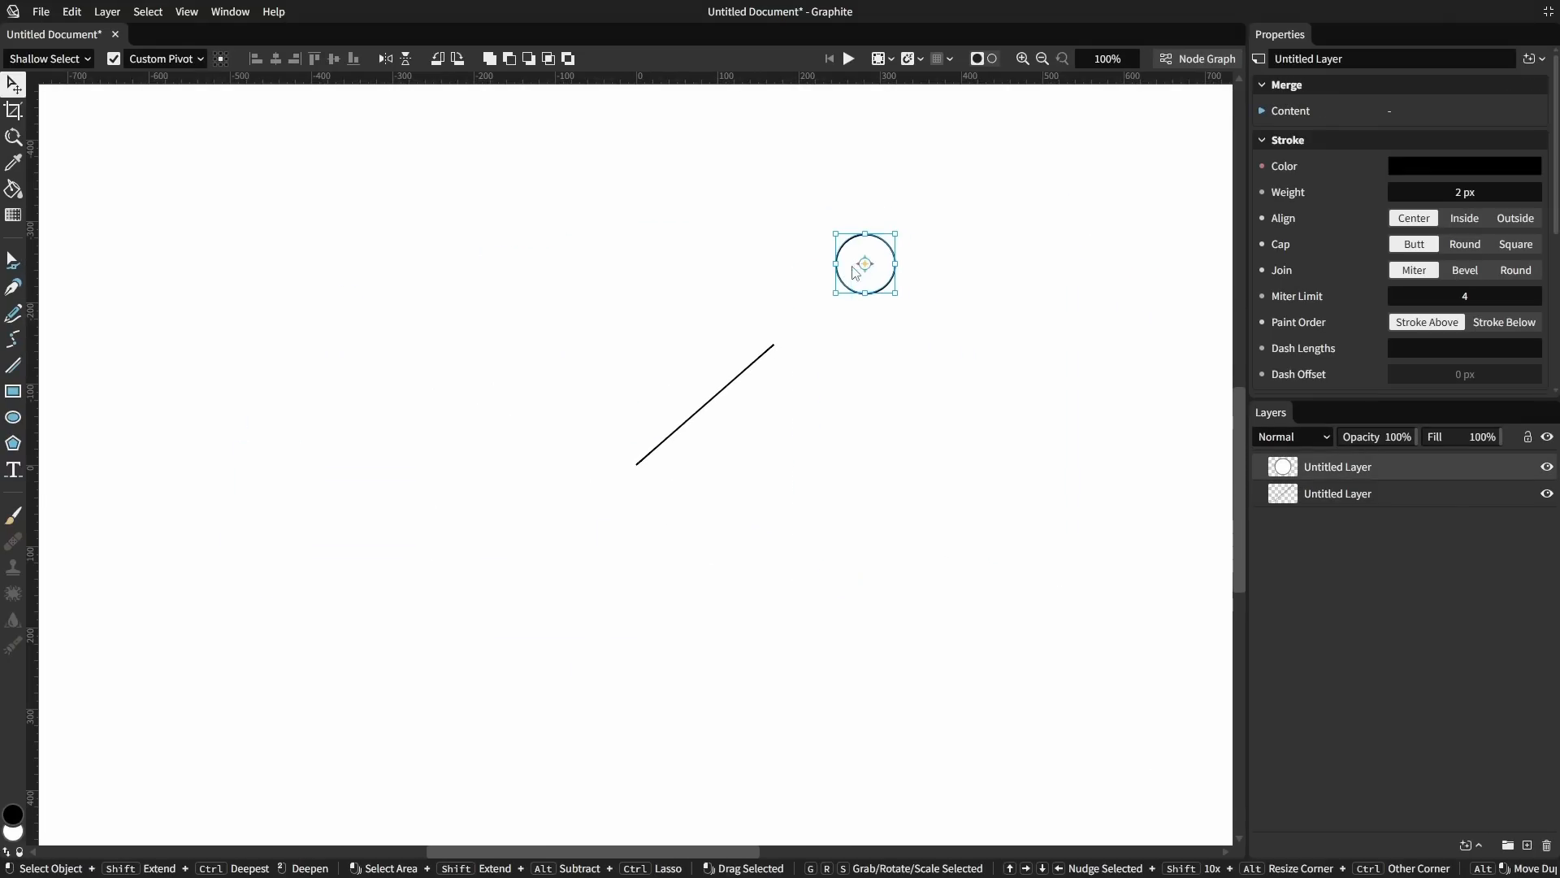
Space out the Centroid and Multiply nodes and insert a Normalize node between them.
key("ctrl+space")
left_click(368, 577)
left_click_drag(569, 576, 510, 577)
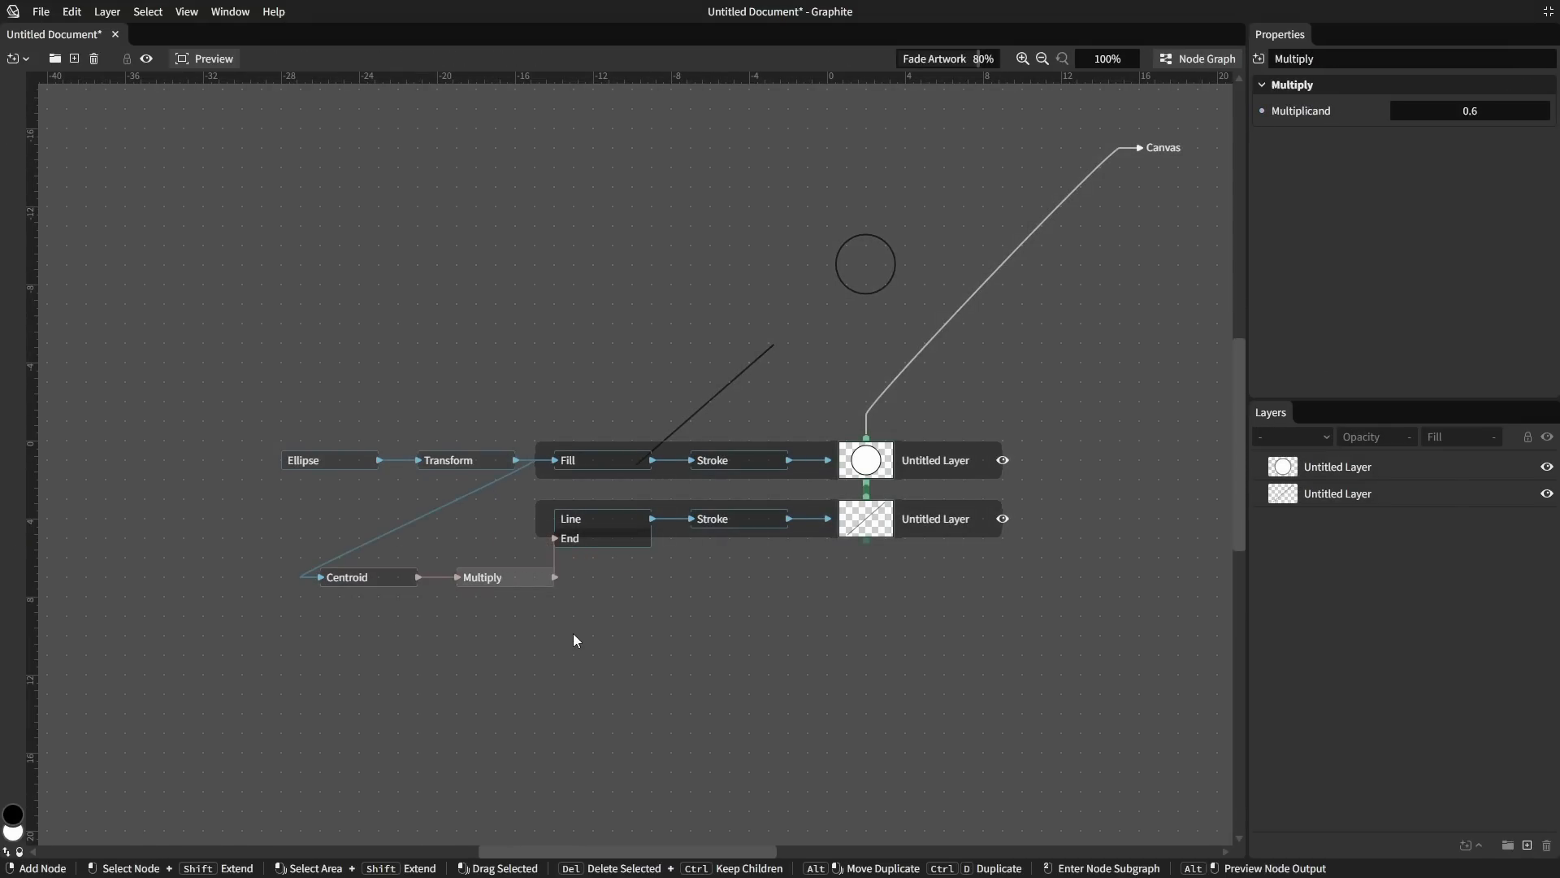
left_click(573, 632)
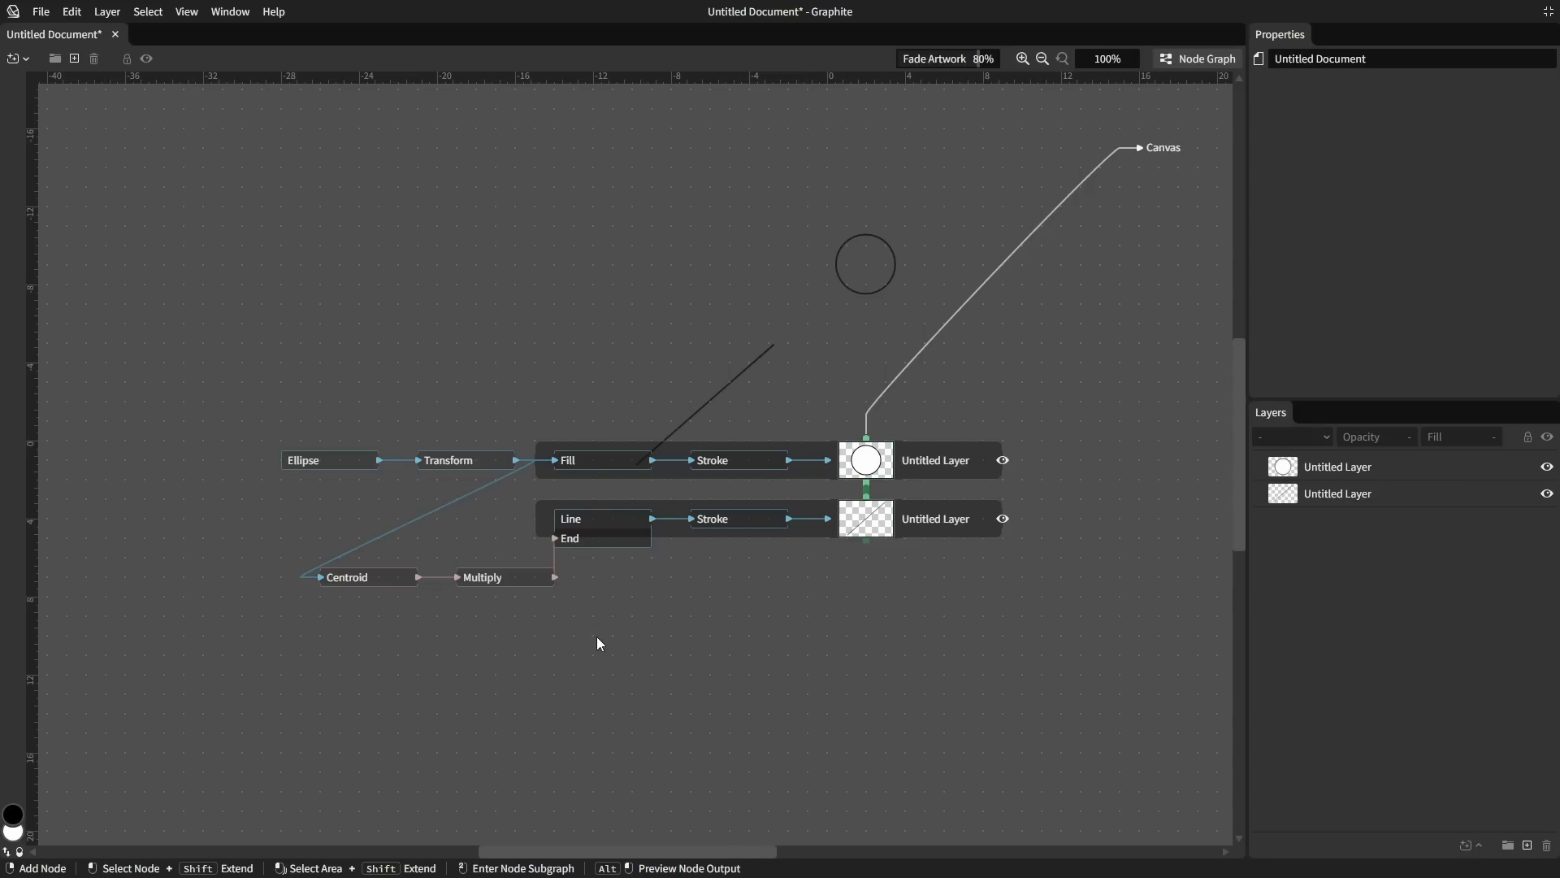
right_click(598, 638)
type("norm")
key("Return")
left_click_drag(390, 579, 292, 585)
left_click_drag(629, 650, 385, 577)
left_click_drag(504, 578, 545, 578)
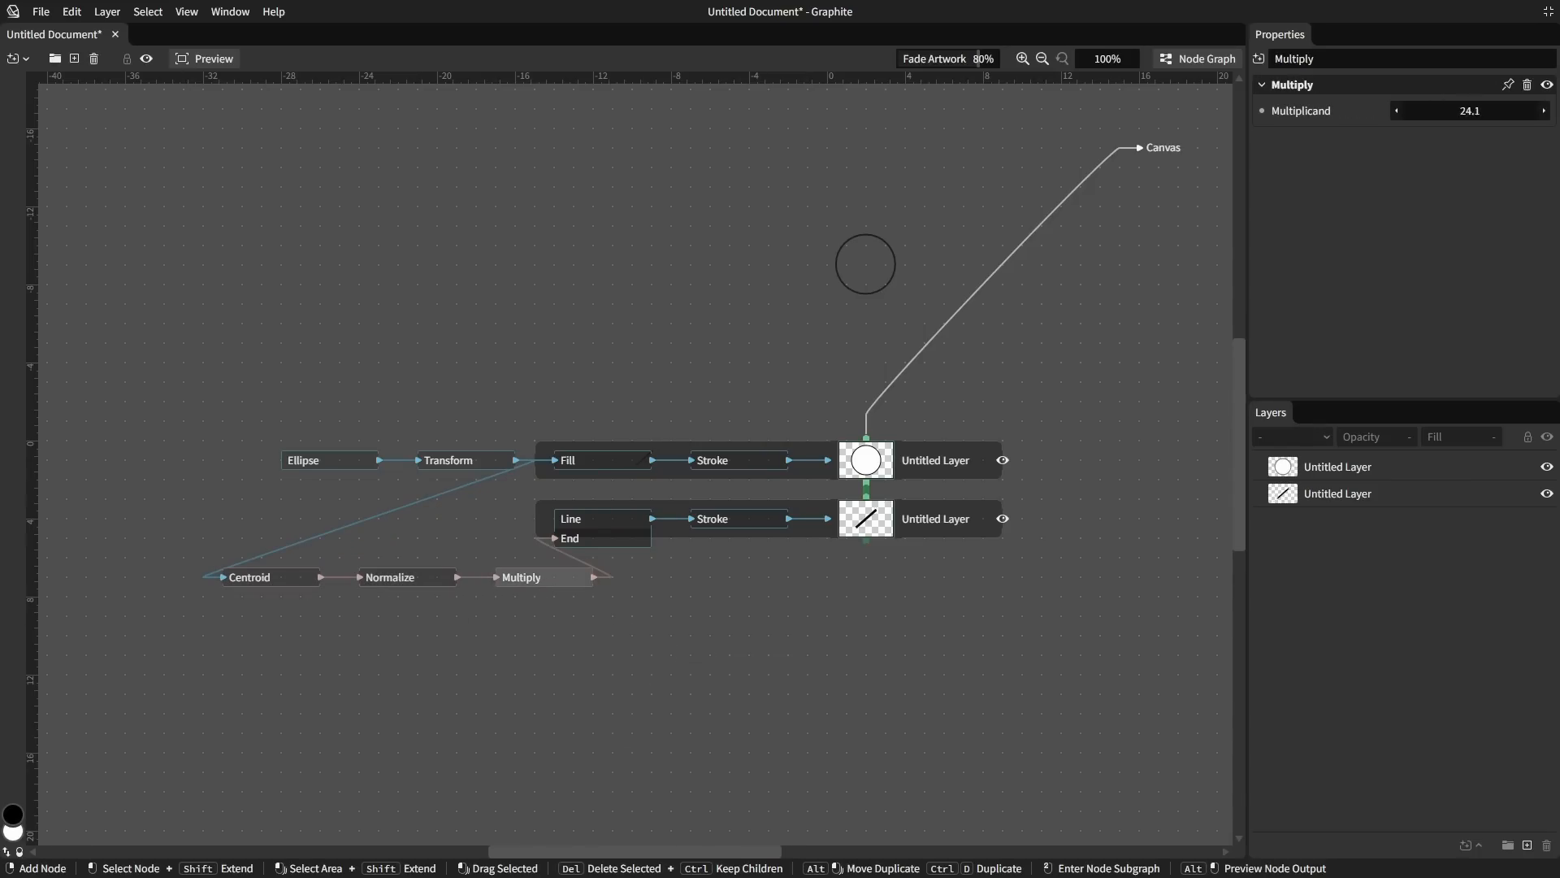
Move the circle down below the line to test the normalized direction of the line's end.
left_click(1199, 58)
left_click_drag(847, 290, 908, 682)
left_click(1338, 493)
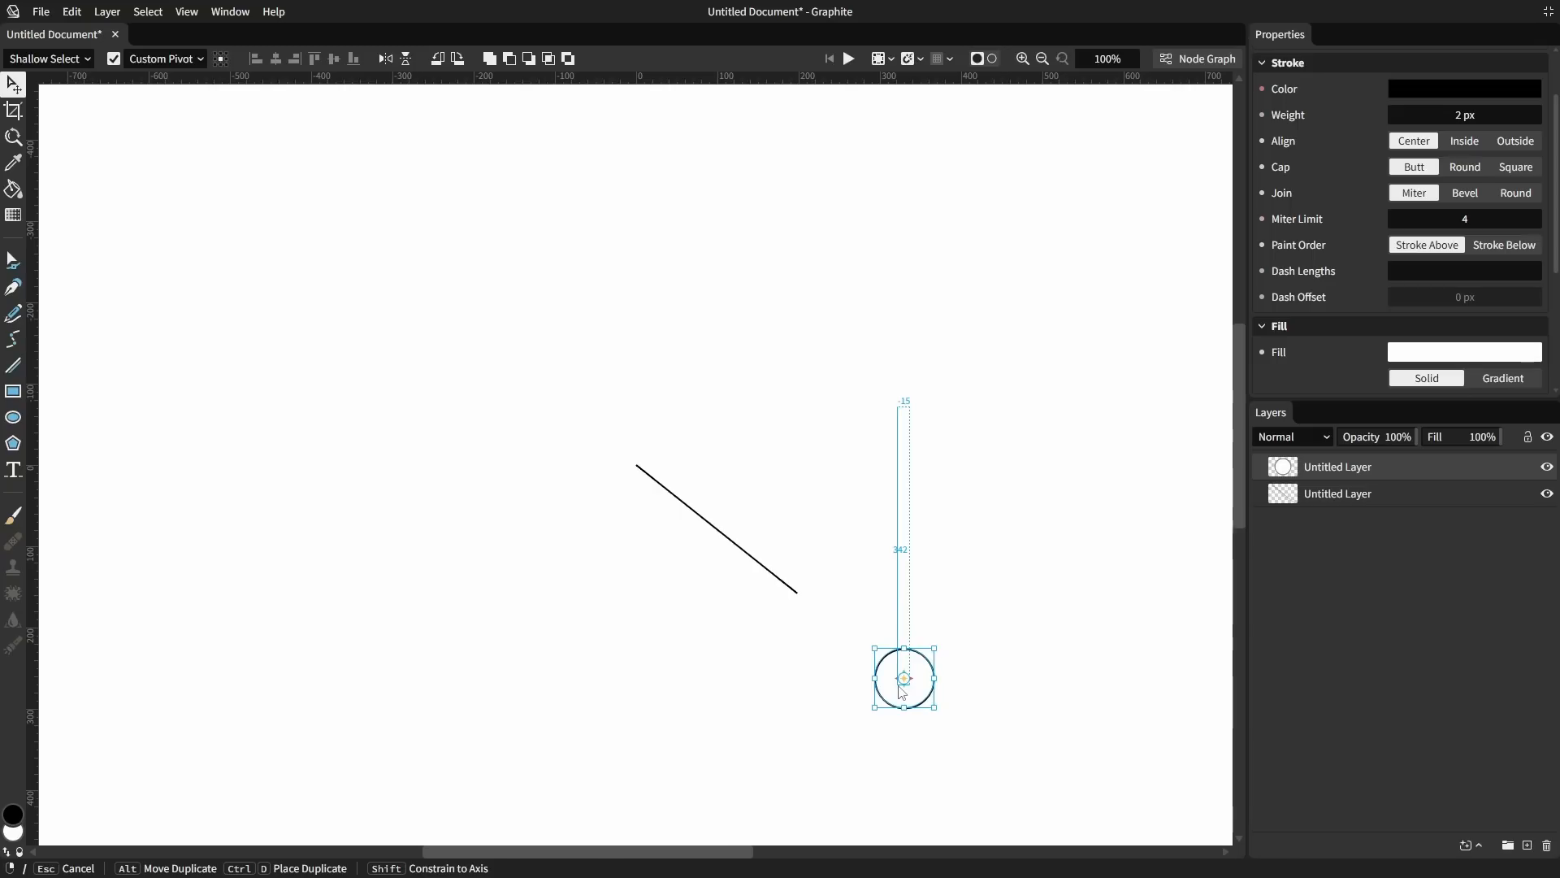
Add a vector Length node to the graph and connect the Centroid output to it.
right_click(488, 634)
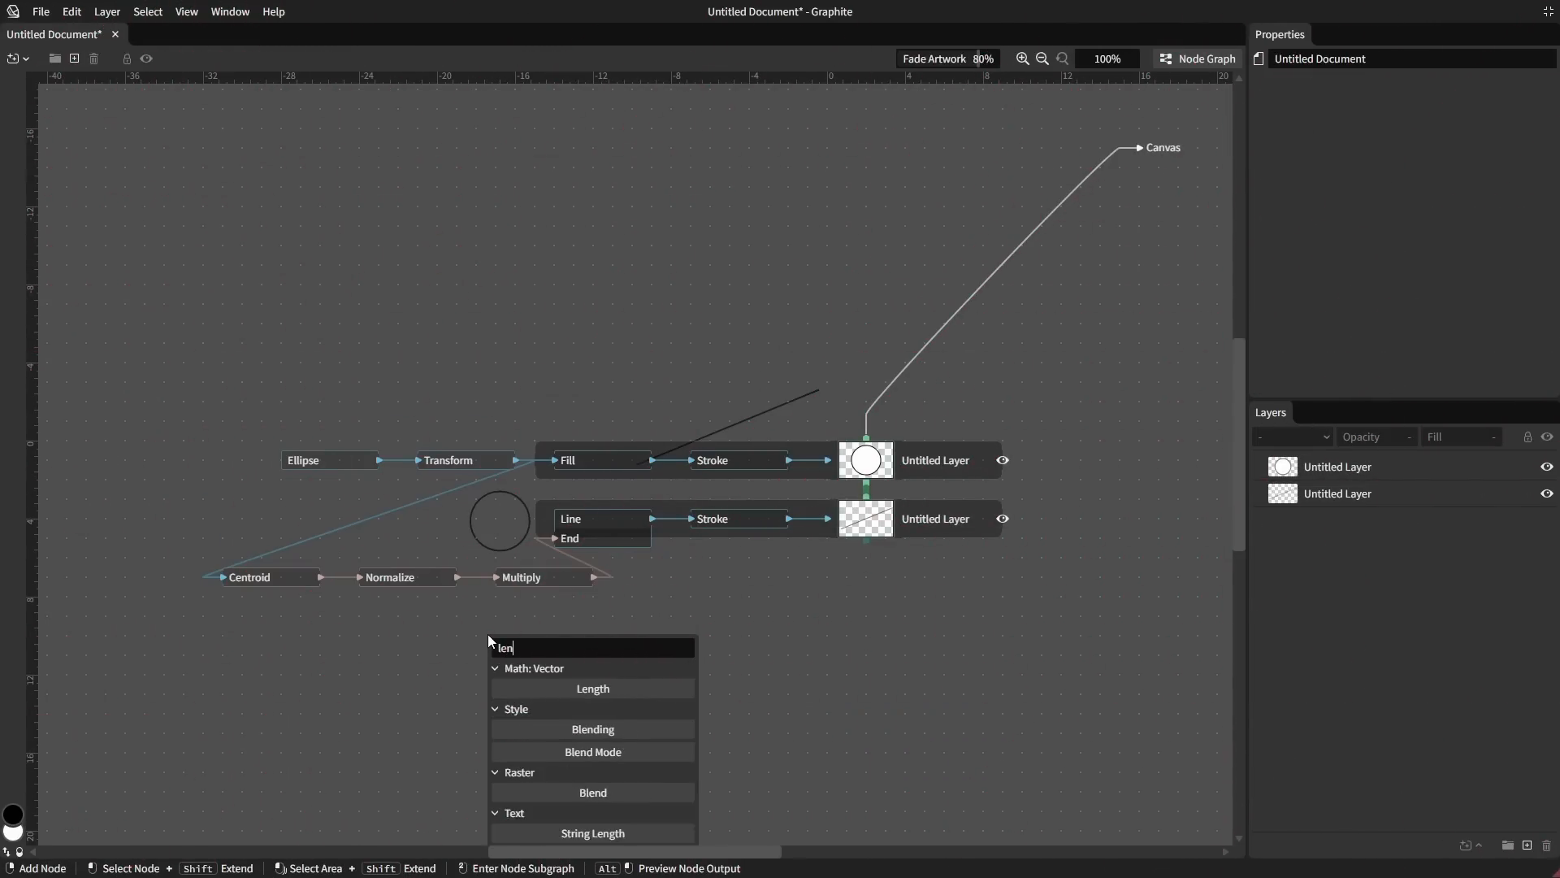
type("length")
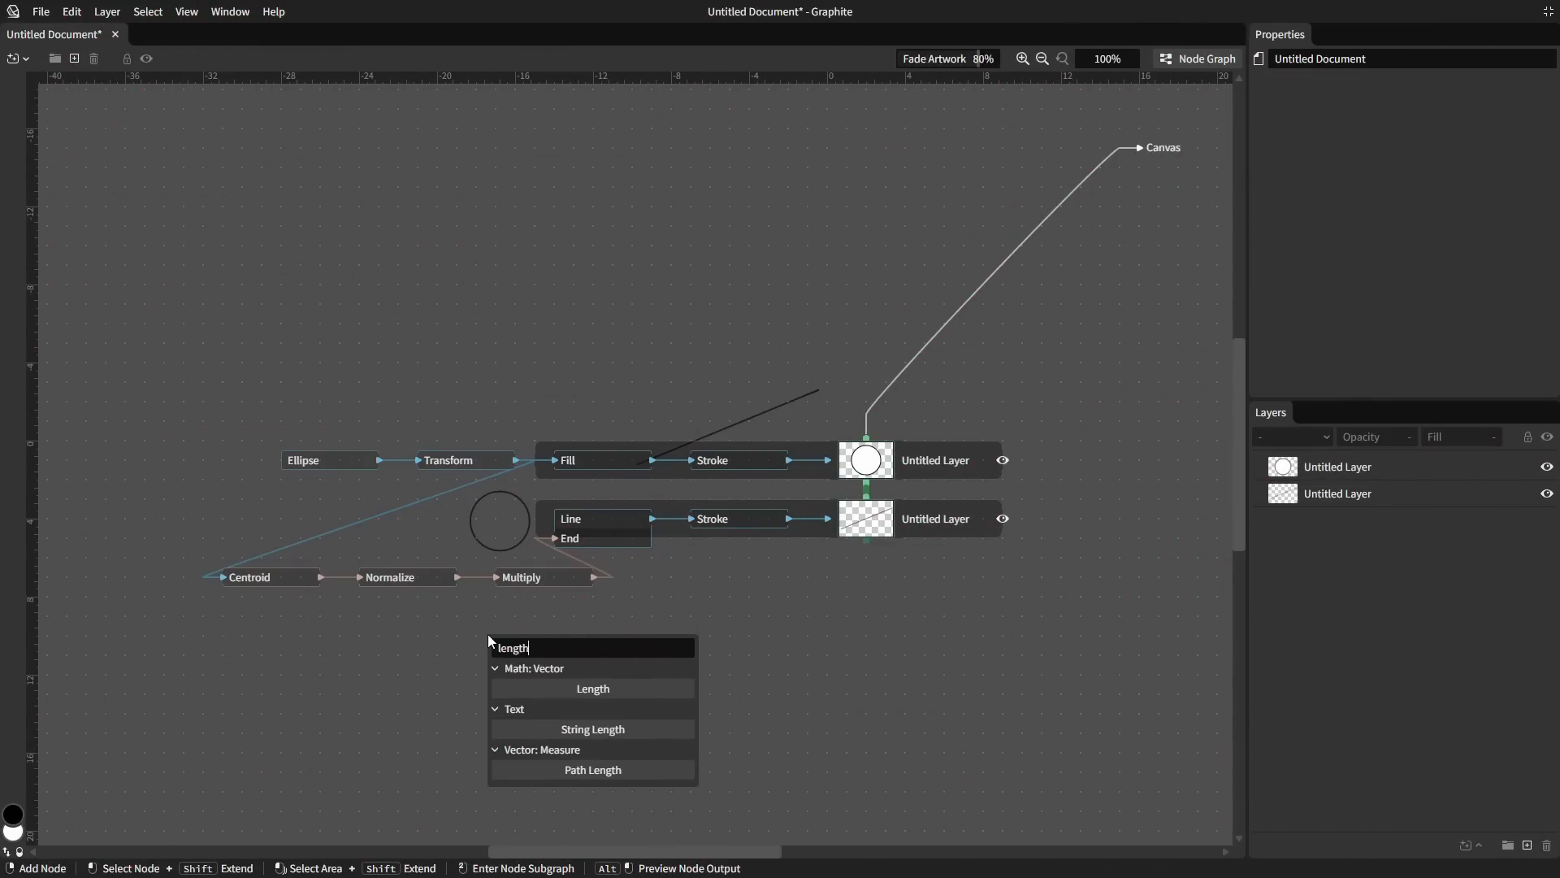
left_click(568, 686)
left_click_drag(533, 636, 397, 616)
left_click_drag(321, 577, 358, 616)
Add a text object reading "123" above the line and the circle.
key("ctrl+space")
key("t")
left_click(537, 277)
type("123")
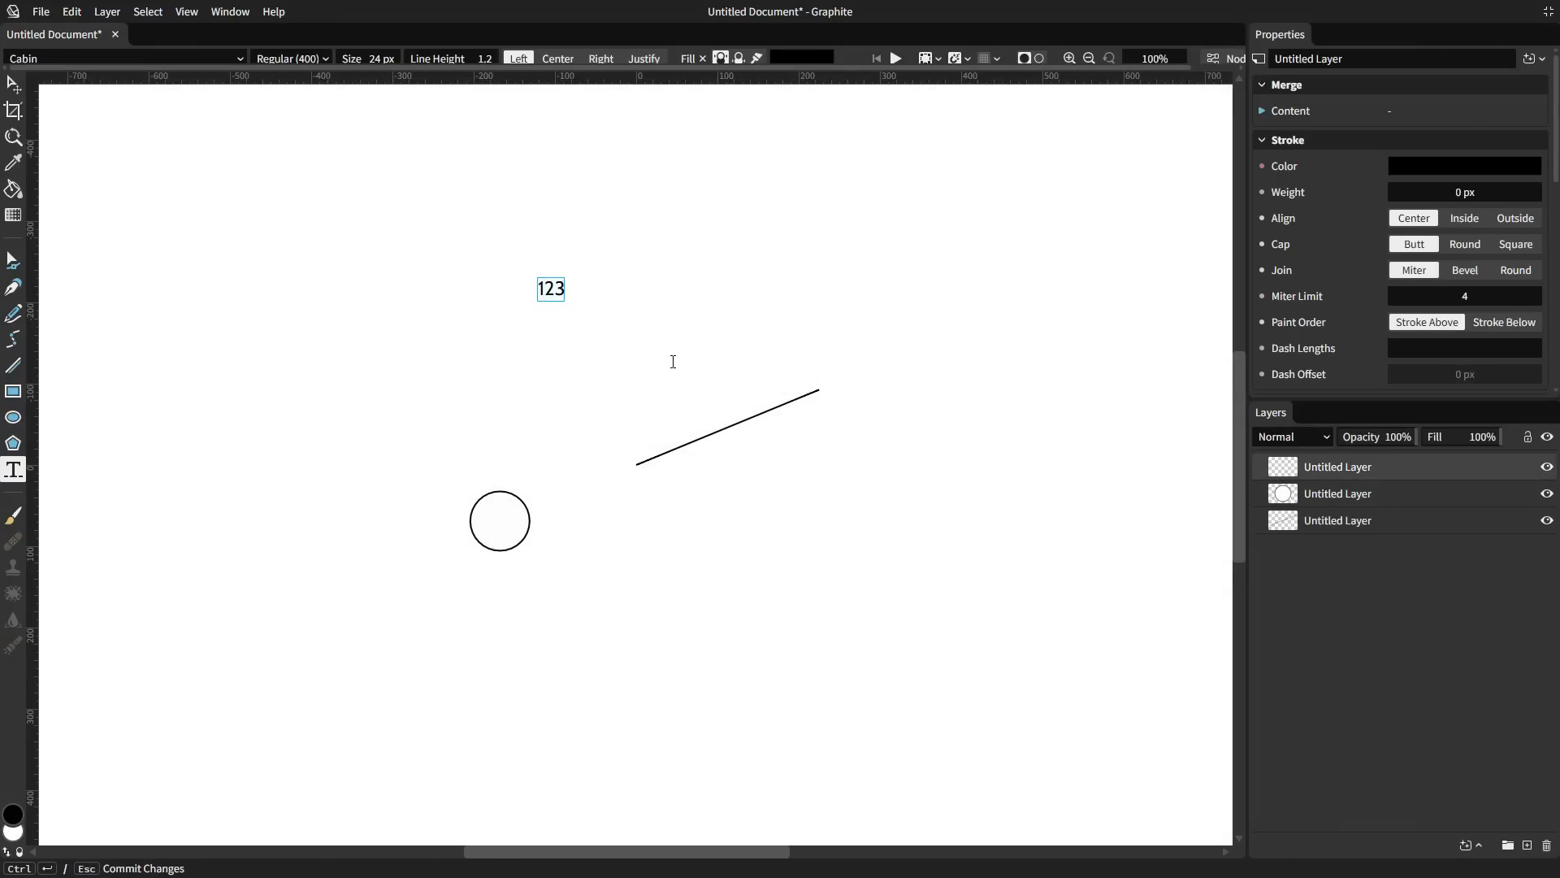
left_click(672, 362)
Expose the text node's Text input and drive it with the Length node's output.
scroll(1334, 229, "down", 5)
key("ctrl+space")
left_click_drag(460, 621, 285, 487)
Delete the Normalize and Multiply nodes and move the circle below and to the right of the line's start.
left_click(427, 579)
key("Delete")
left_click(534, 643)
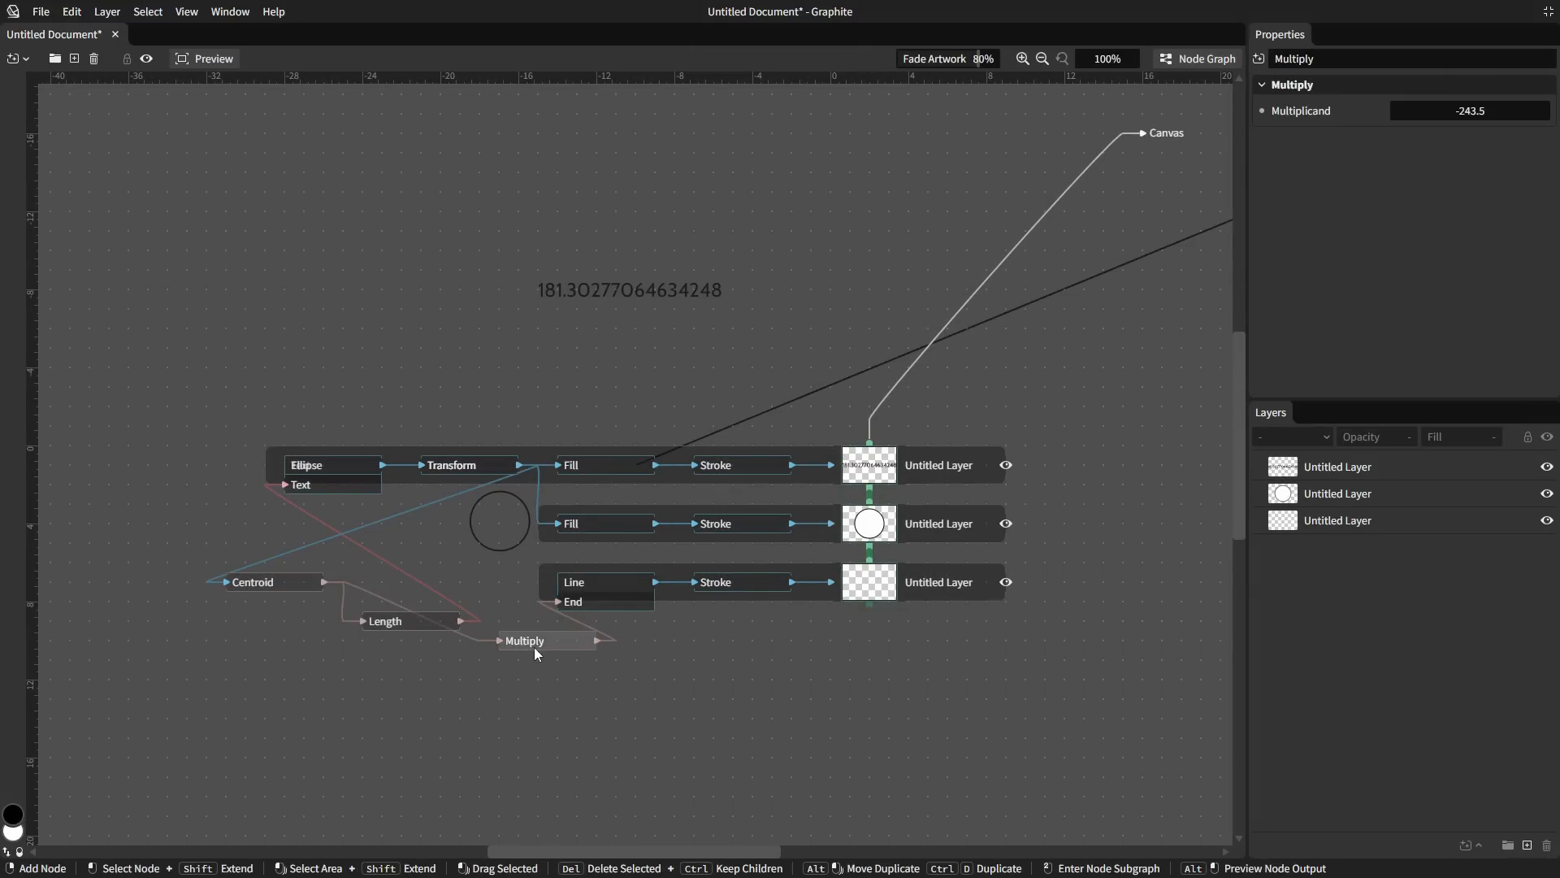
key("Delete")
key("ctrl+space")
key("v")
left_click_drag(498, 522, 964, 668)
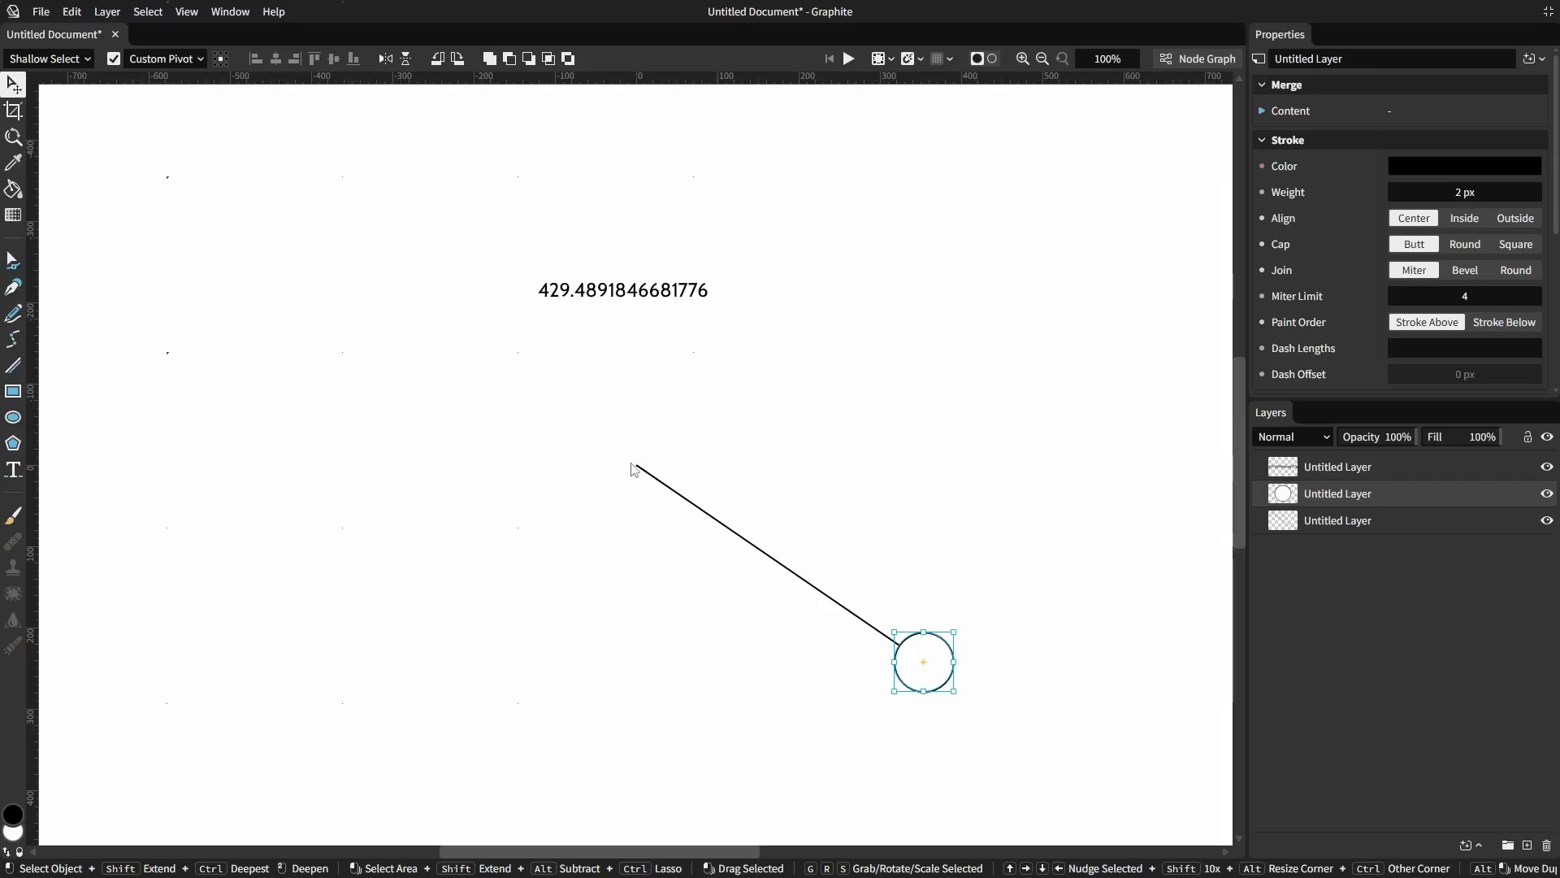
Create a new document and add a Greatest Common Divisor node to its node graph.
key("ctrl+n")
key("ctrl+space")
right_click(502, 475)
type("great")
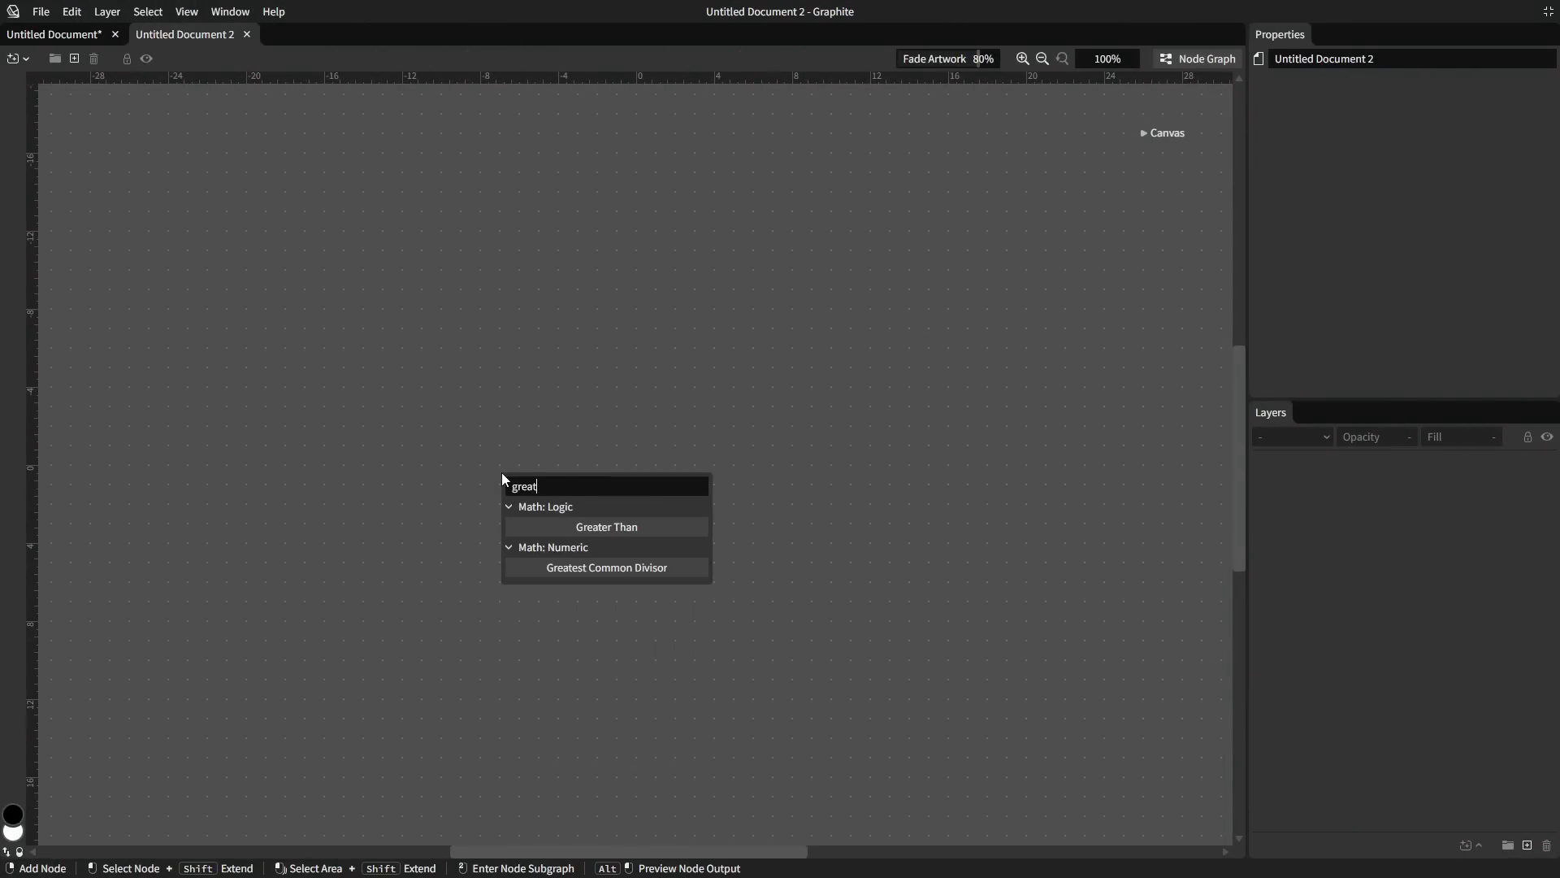
left_click(581, 565)
Add a Least Common Multiple node just below the Greatest Common Divisor node.
right_click(528, 554)
type("least")
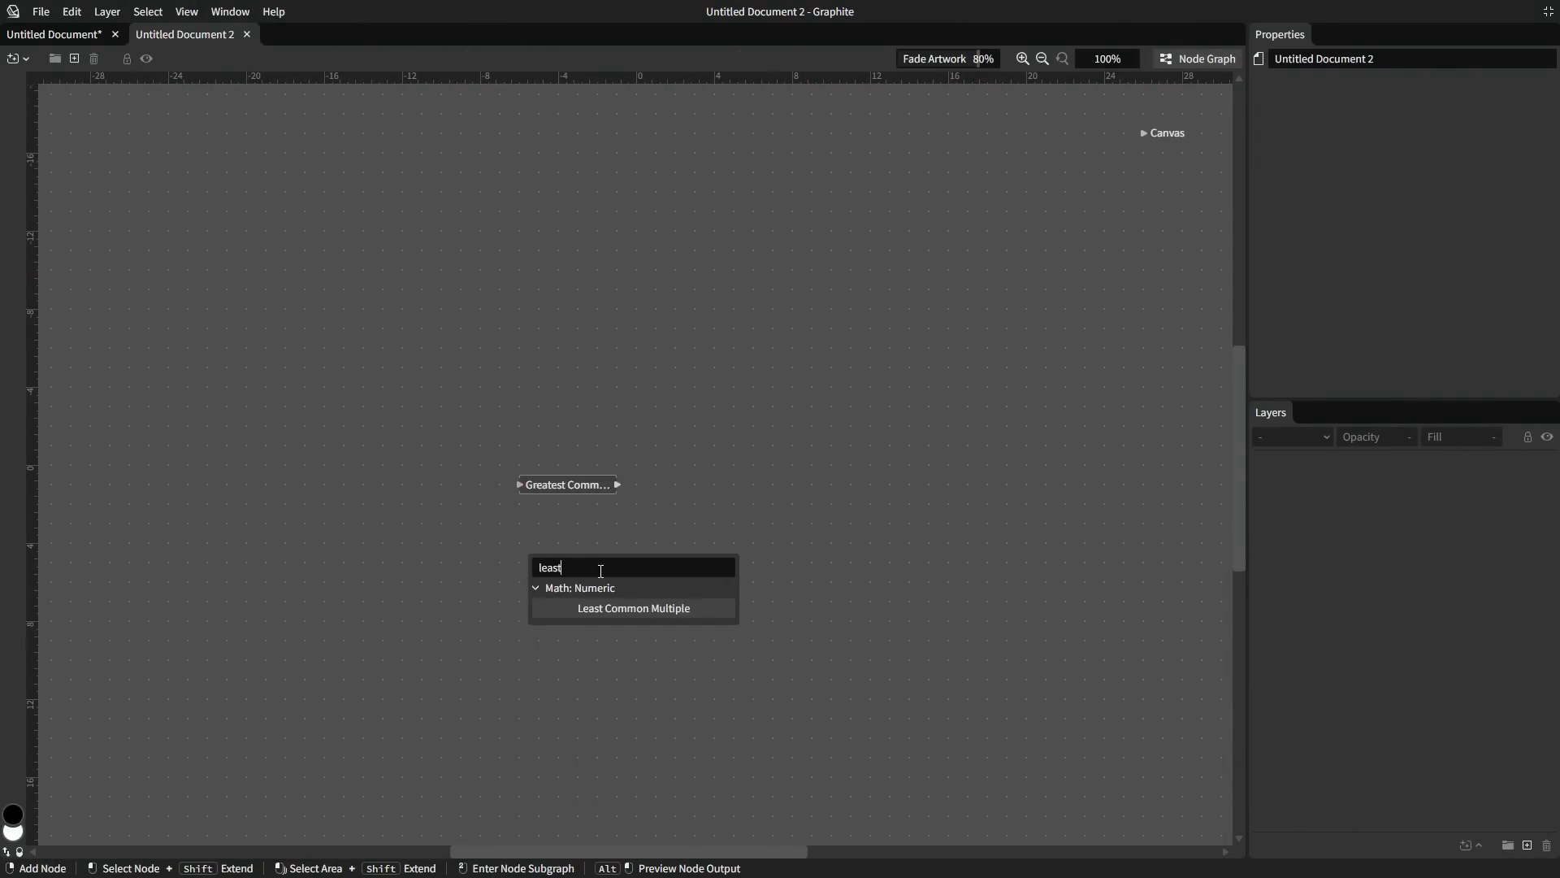
left_click(594, 608)
left_click(582, 562)
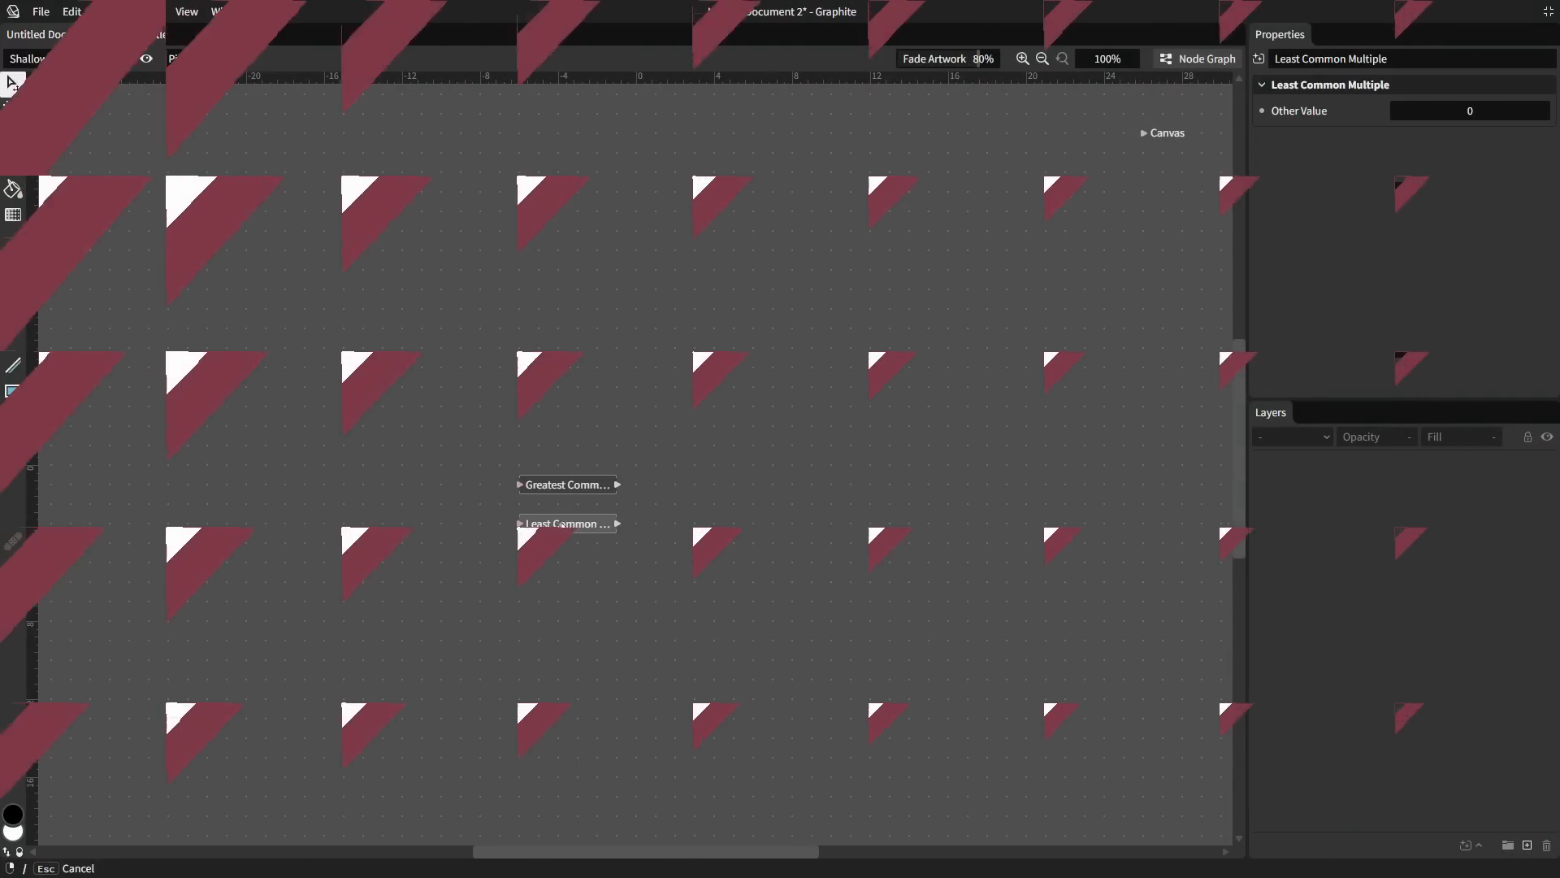
Enable Per-Glyph Instances for the "Remember to subscribe!" text, show the Data panel and inspect the layer's vector table.
scroll(1355, 234, "down", 10)
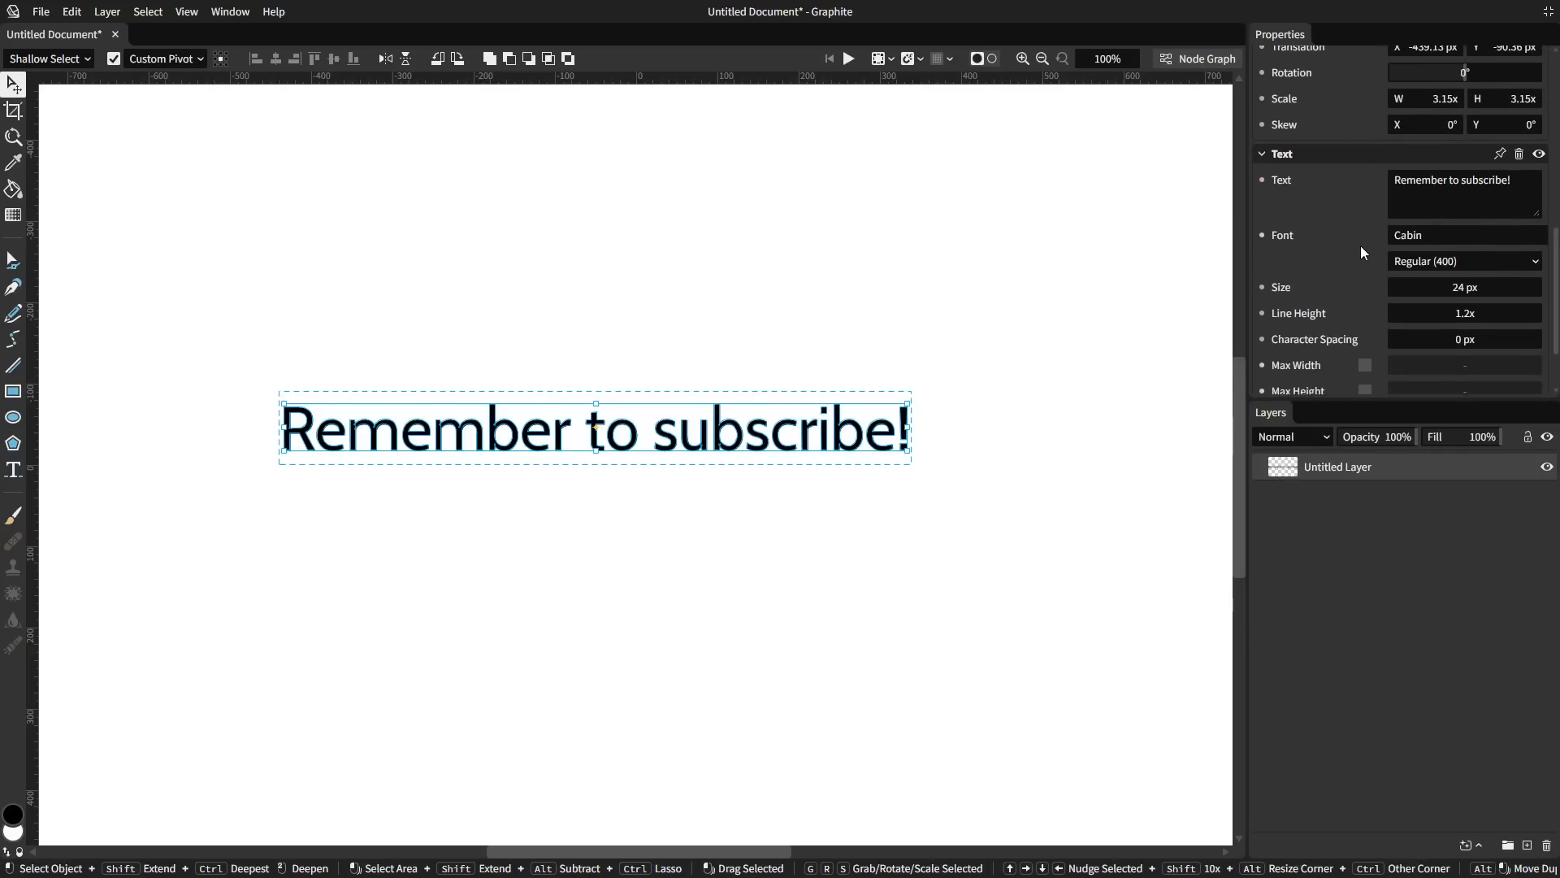
left_click(1394, 379)
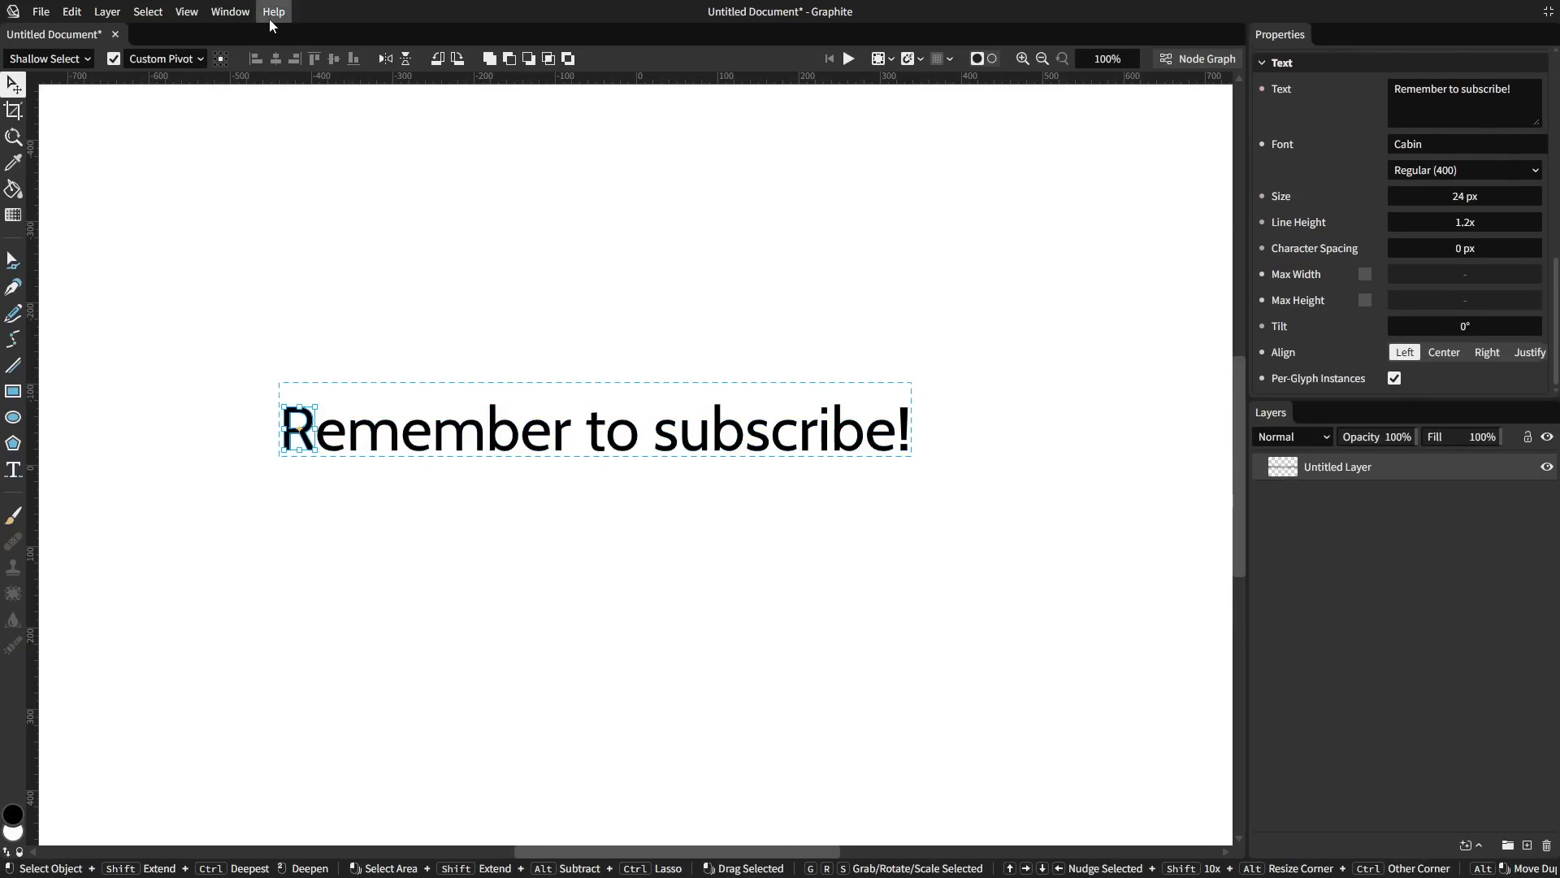
left_click(230, 11)
left_click(236, 80)
left_click(147, 712)
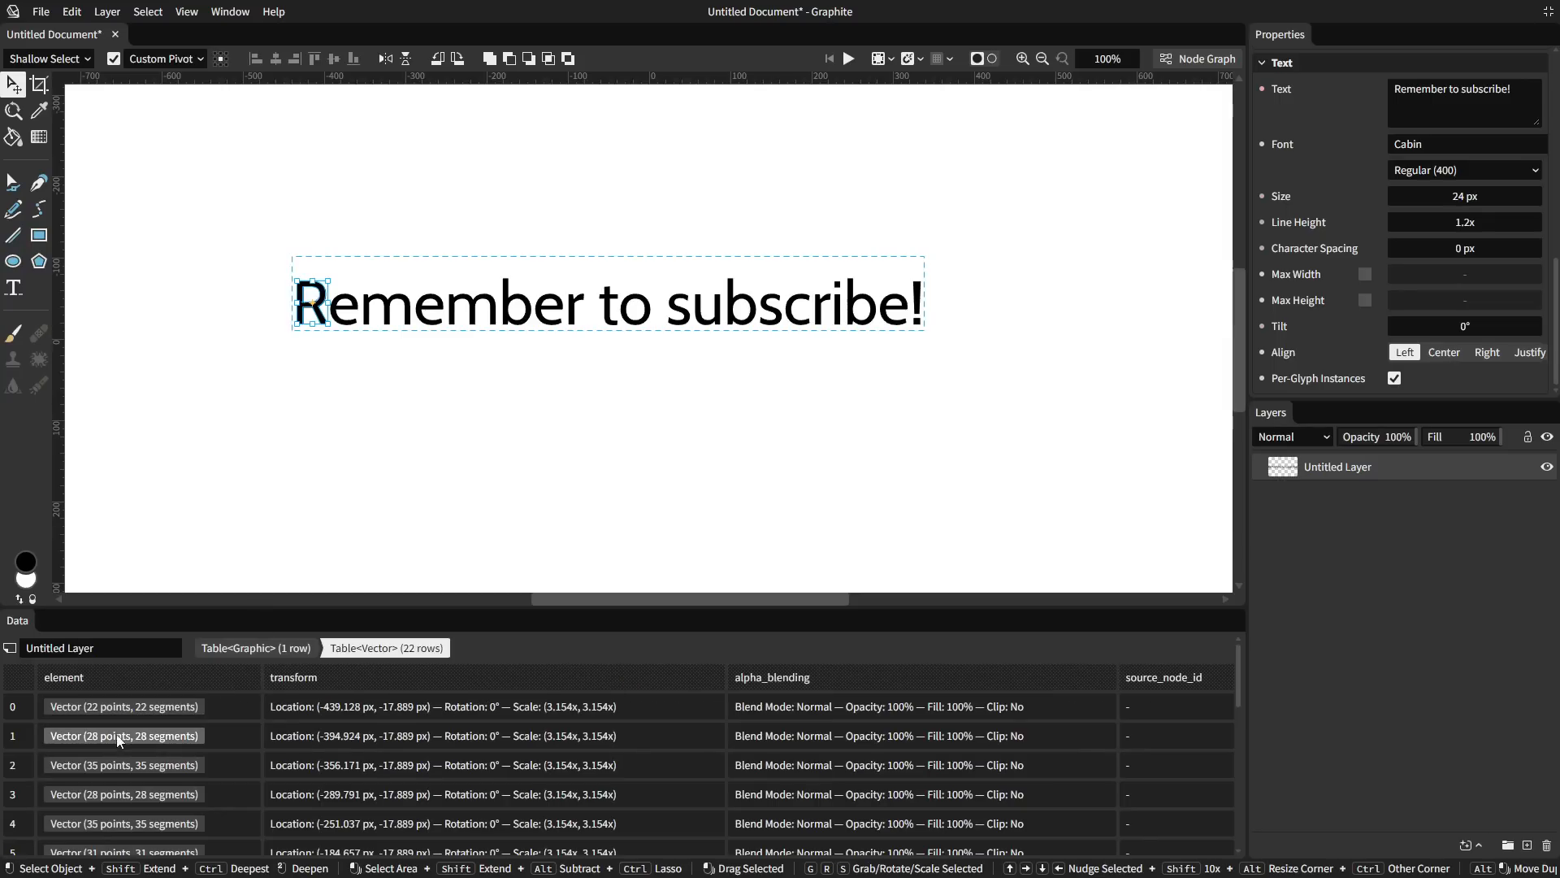
scroll(143, 707, "down", 6)
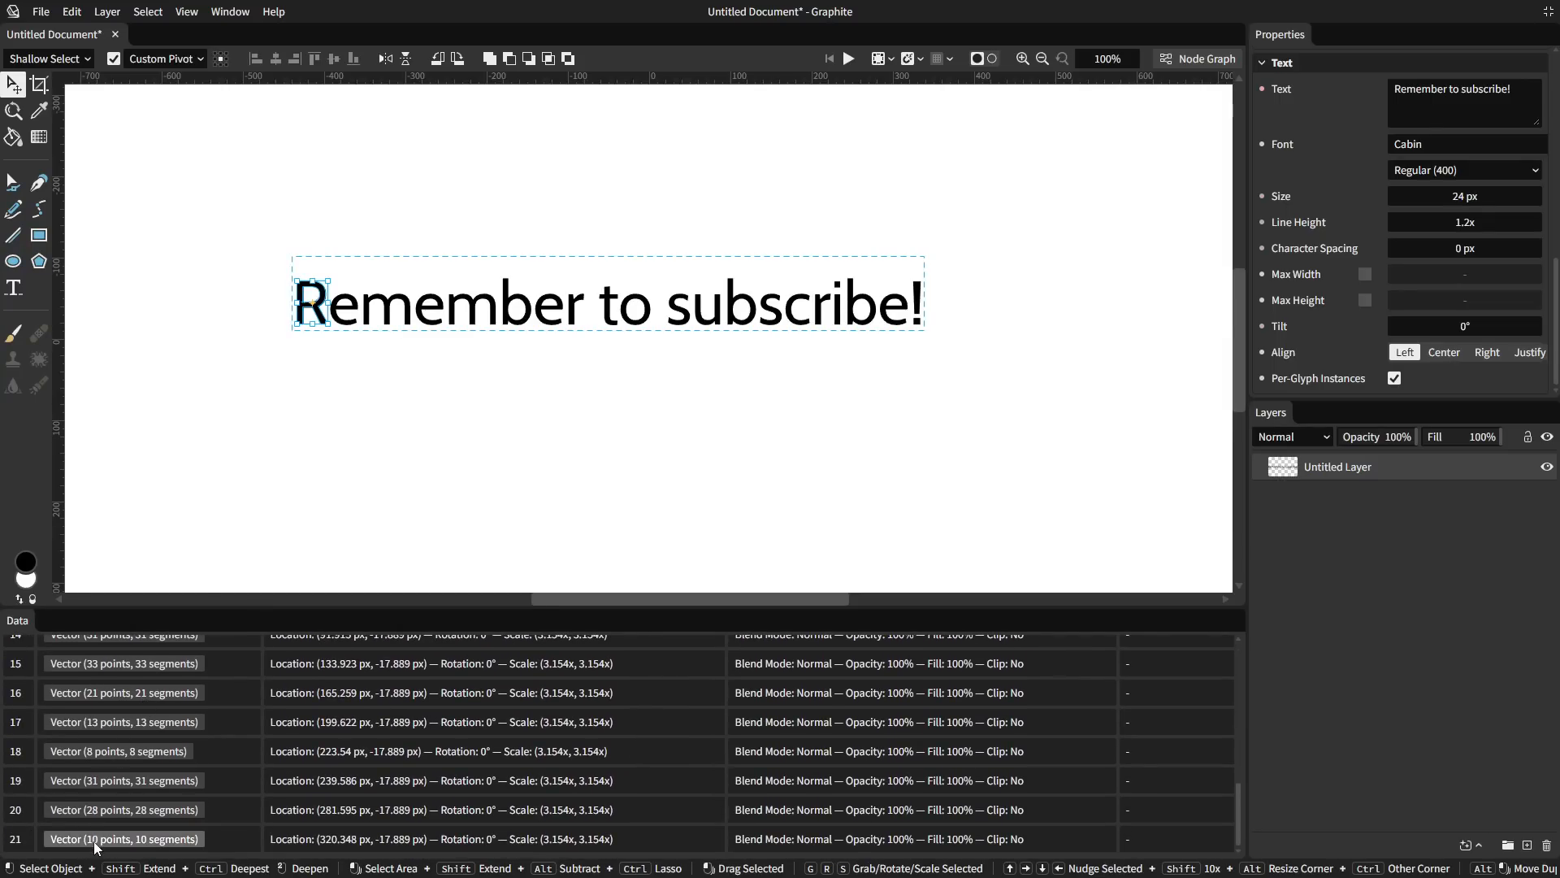
scroll(143, 703, "up", 8)
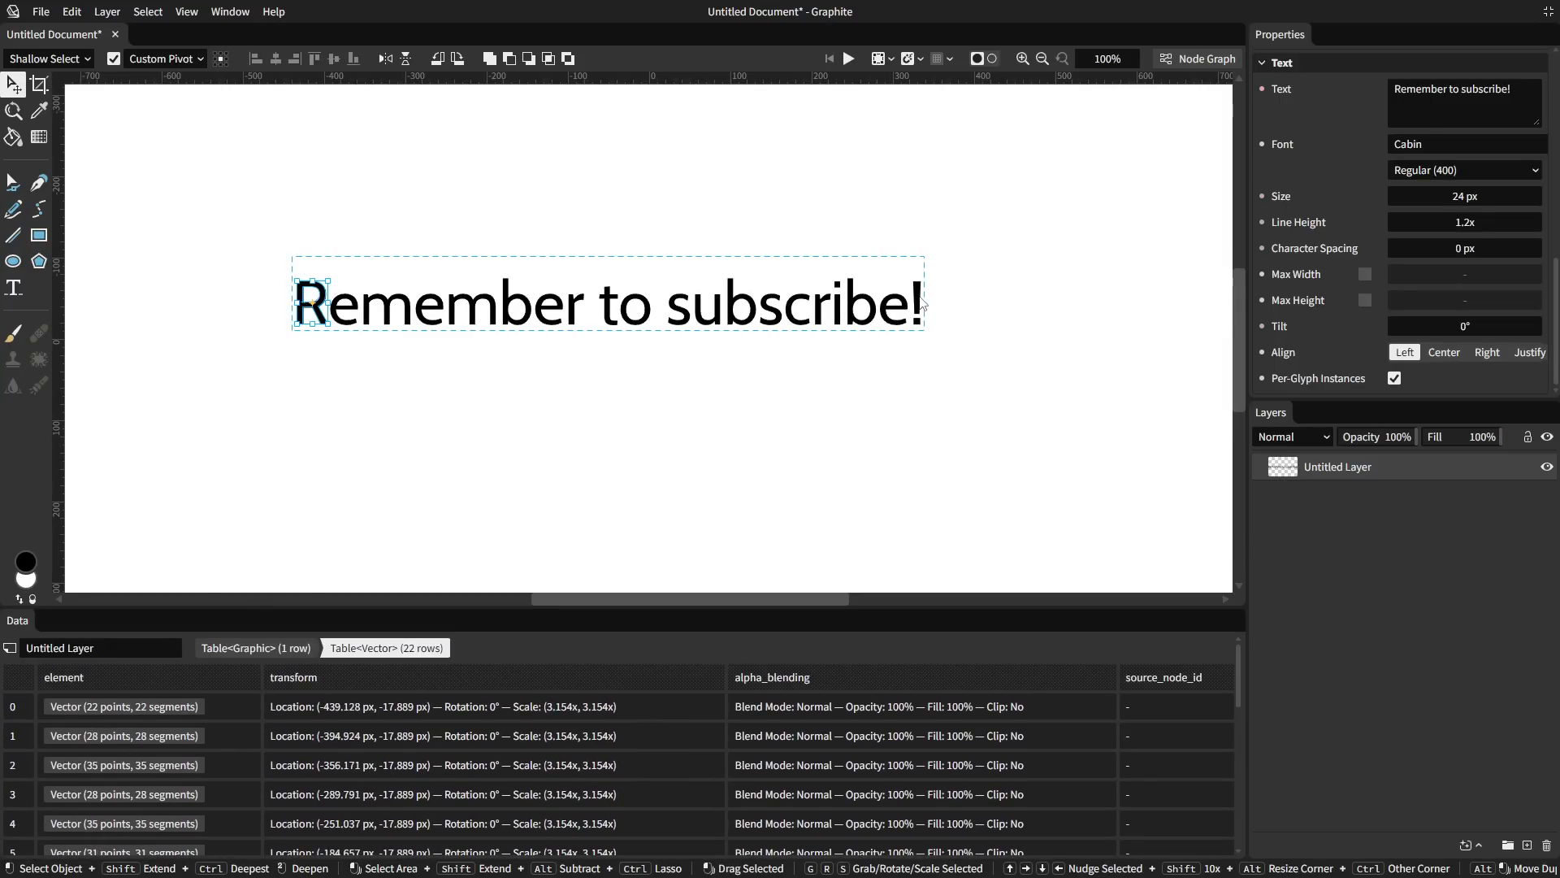
Insert a Multiply node between Instance Index and the Add node's Addend, set its Multiplicand to 45.1 and hide the node graph.
left_click(727, 414)
left_click(402, 462)
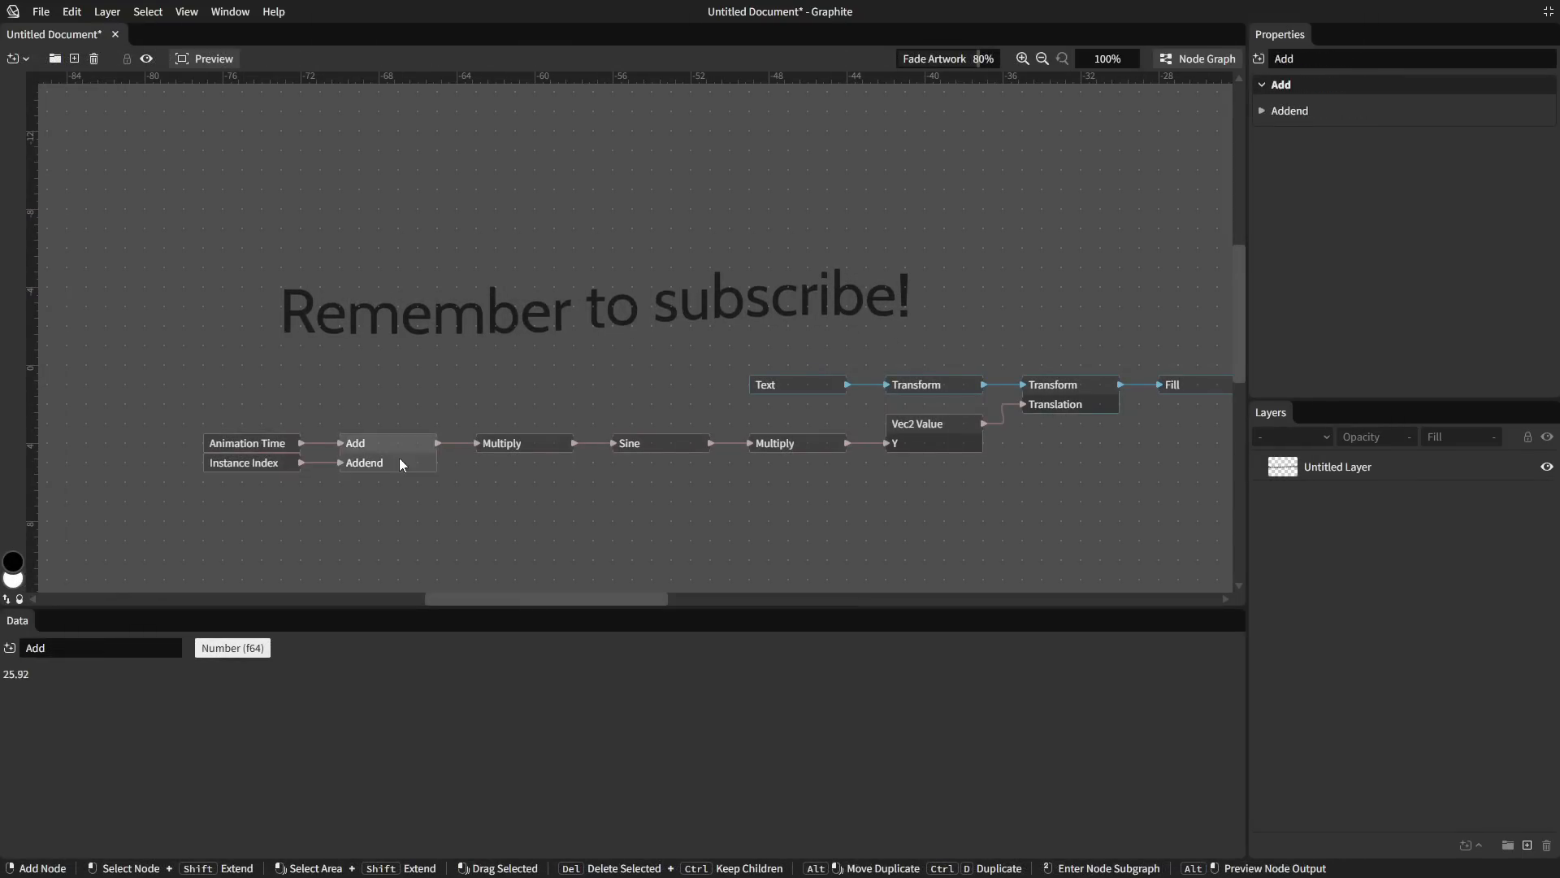
right_click(390, 387)
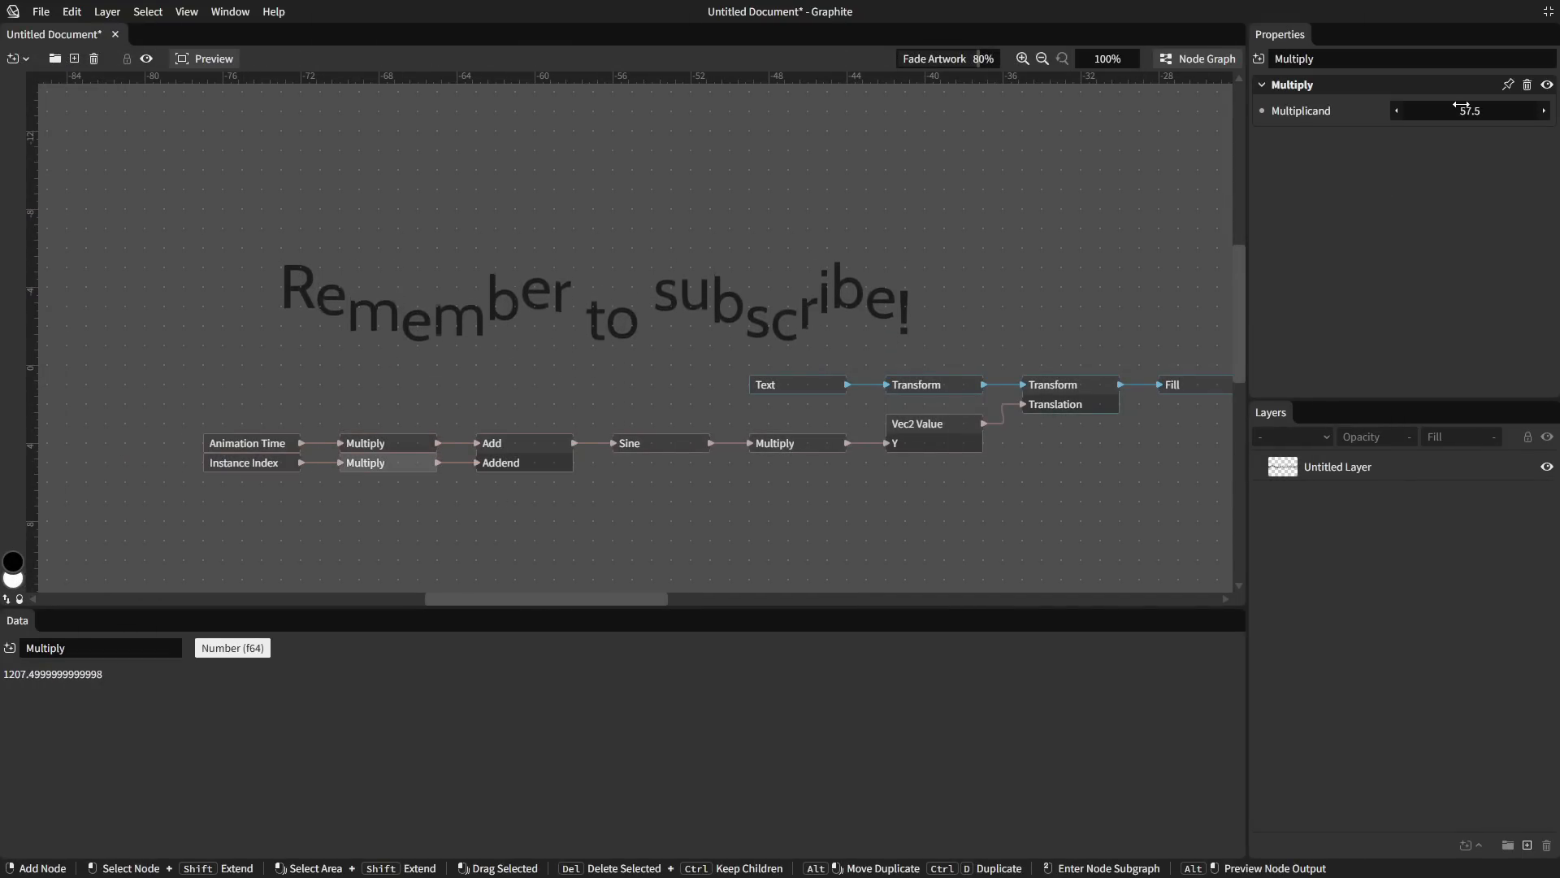
left_click_drag(1465, 109, 1390, 109)
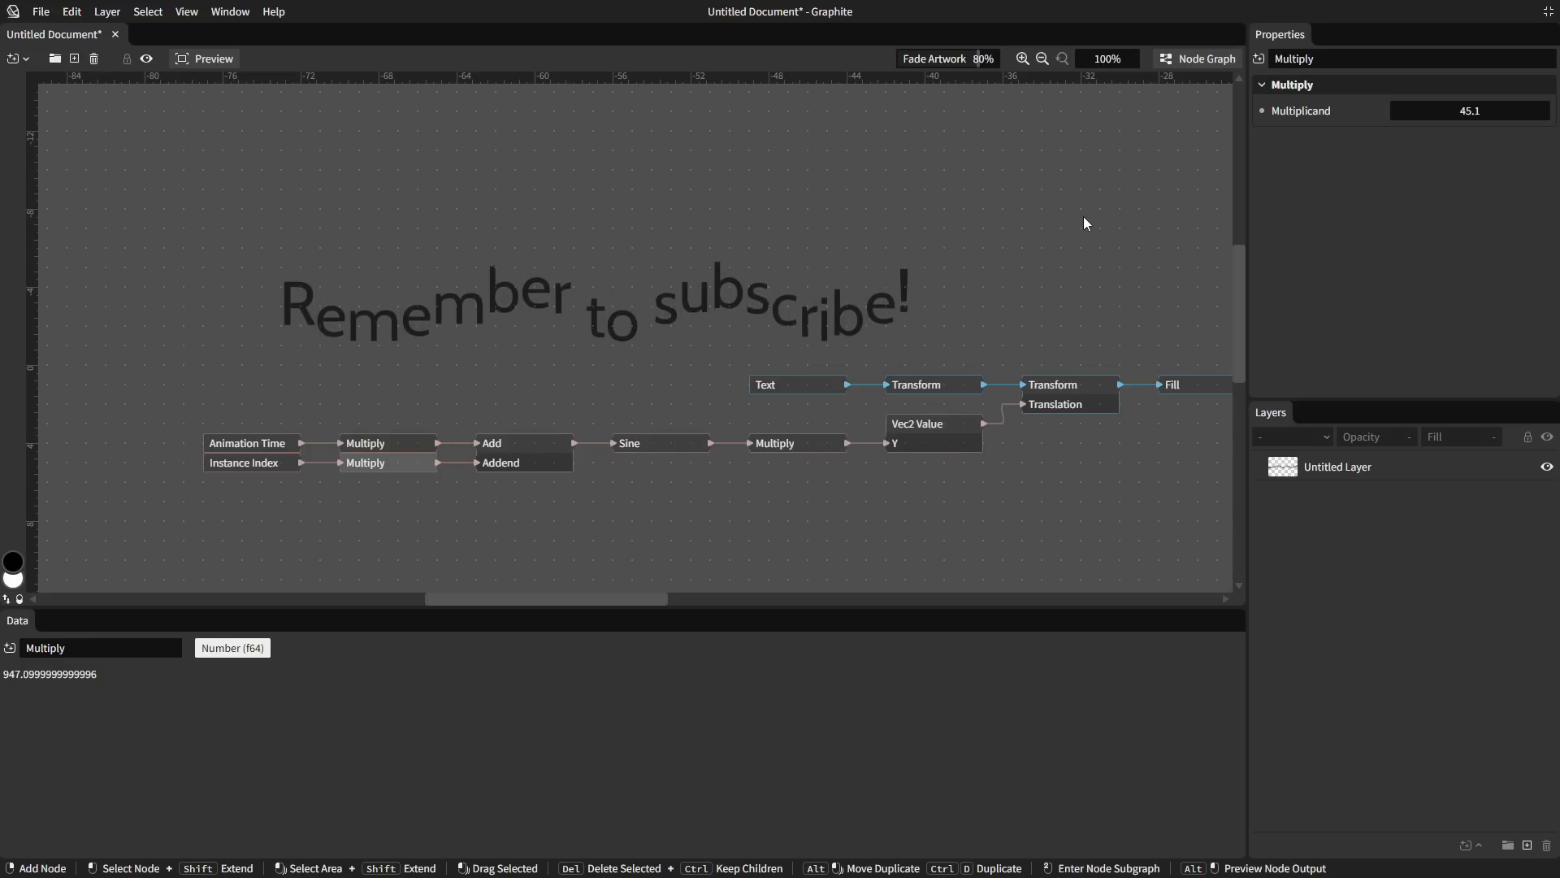
left_click(1201, 60)
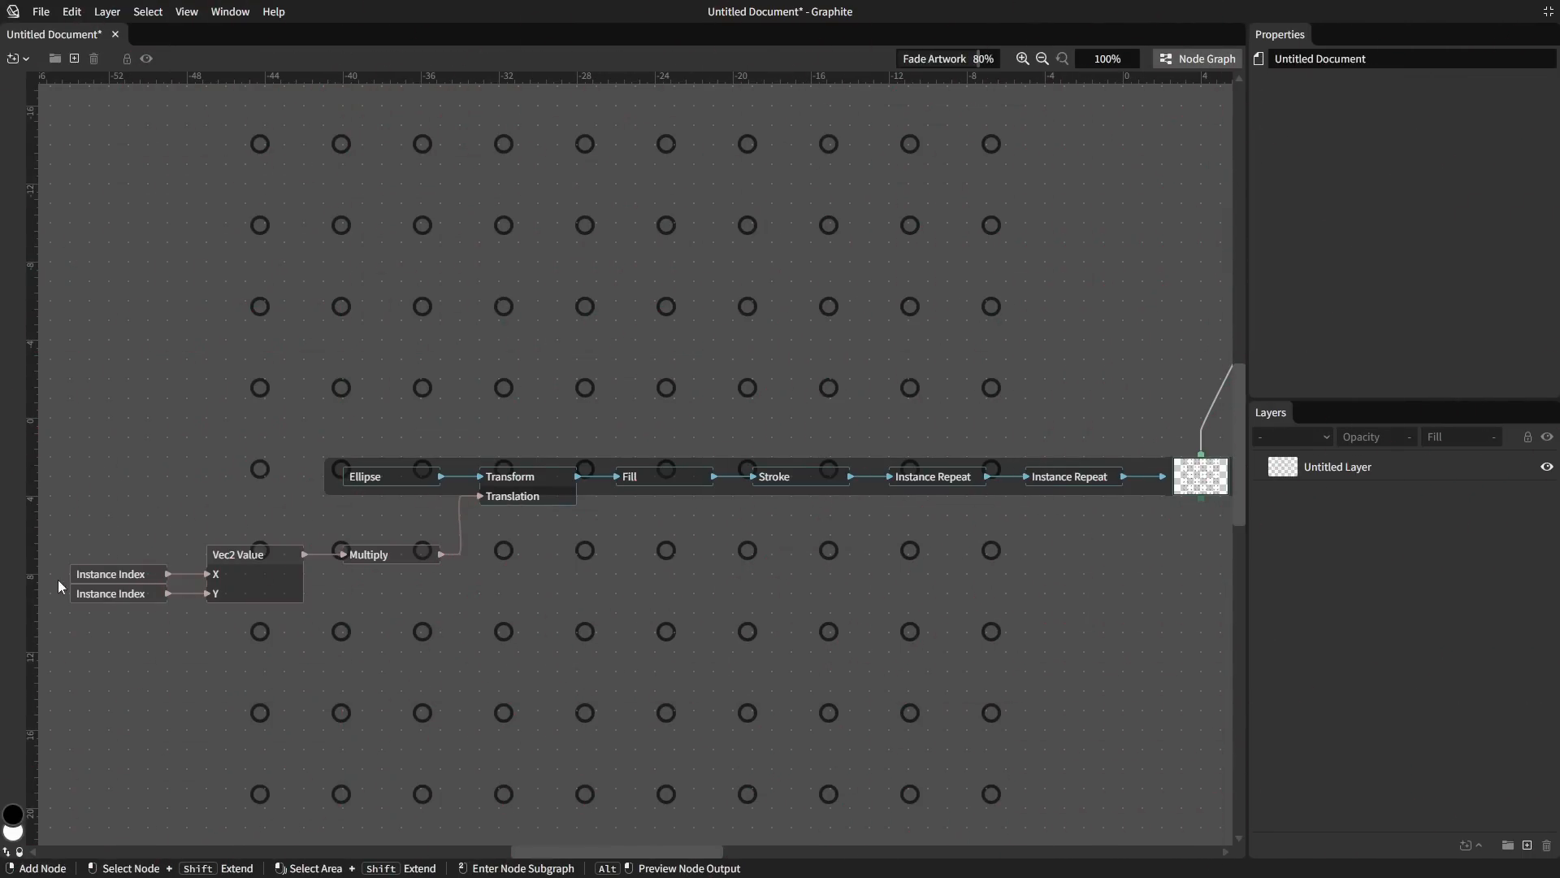
Compare the Loop Level of the two Instance Index nodes and check the first Instance Repeat node's settings.
left_click(118, 574)
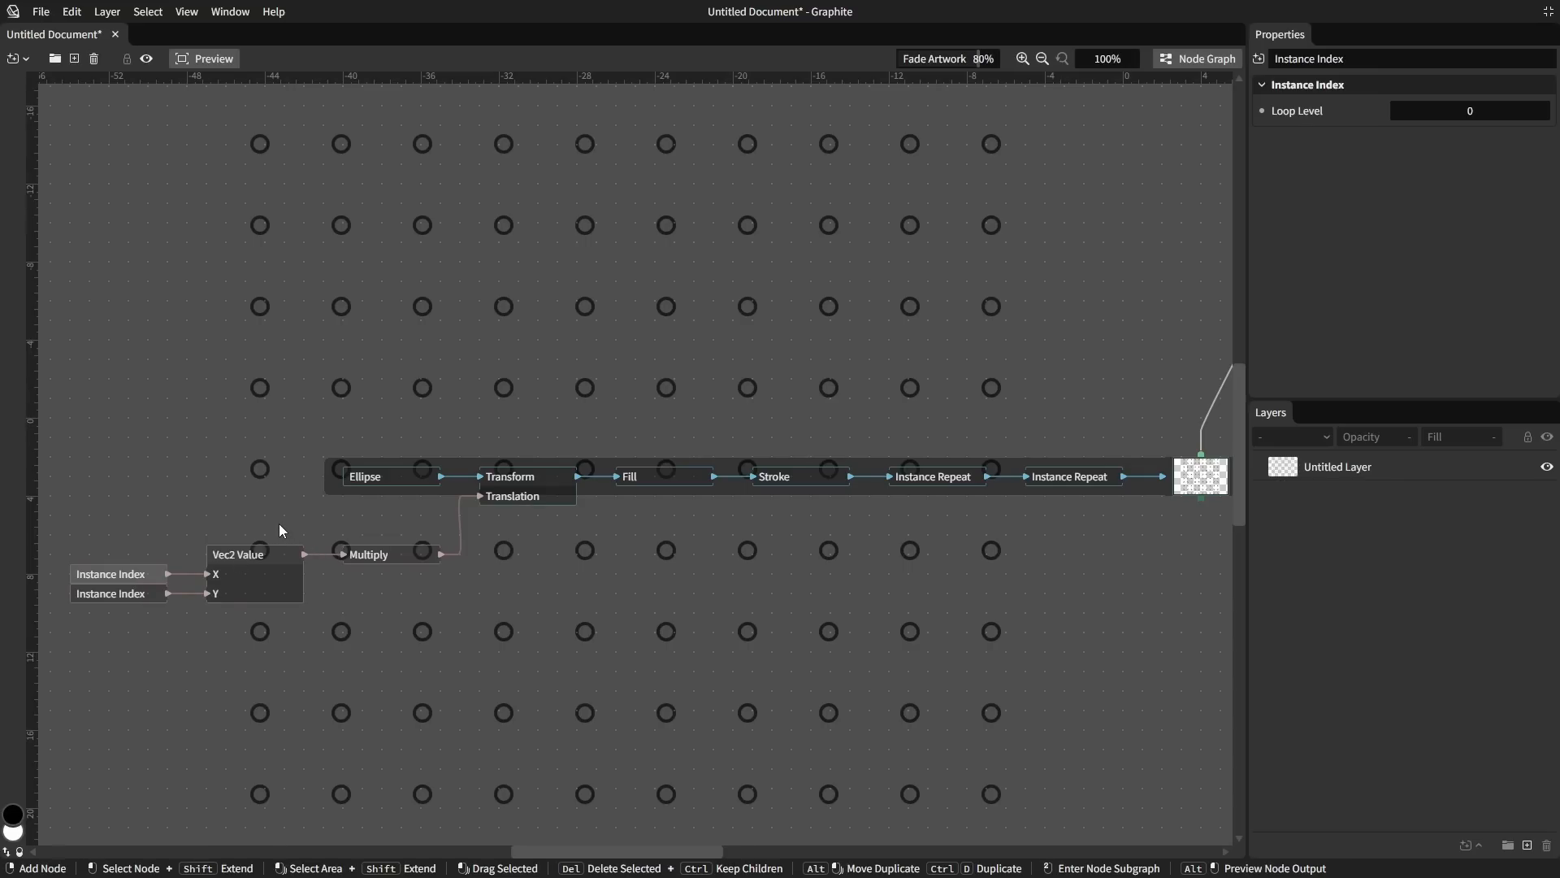
left_click(135, 524)
left_click(126, 579)
left_click(956, 483)
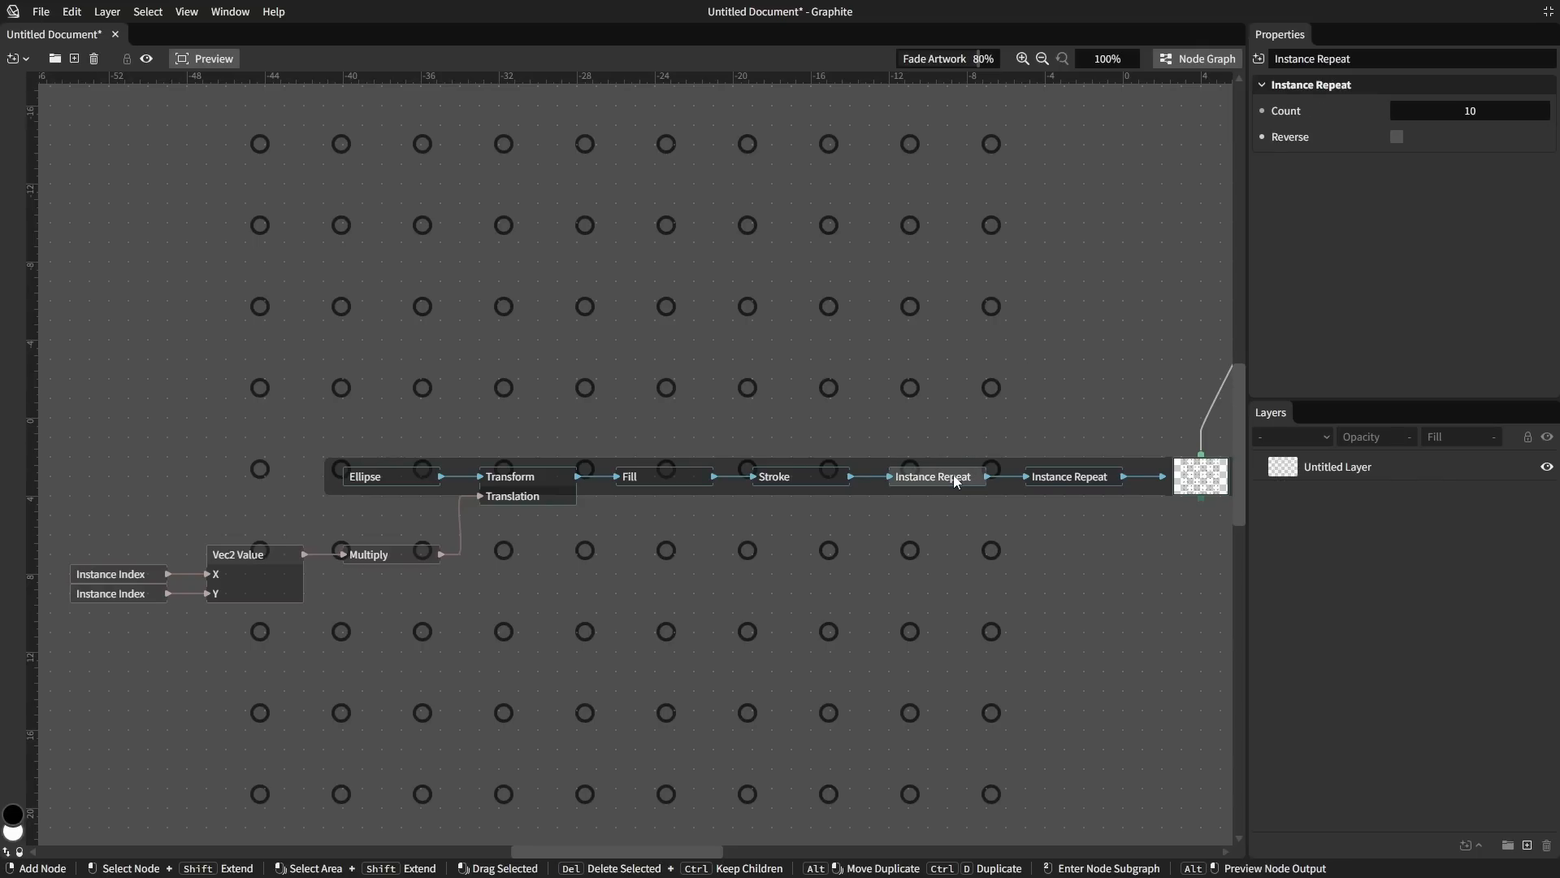
left_click(140, 596)
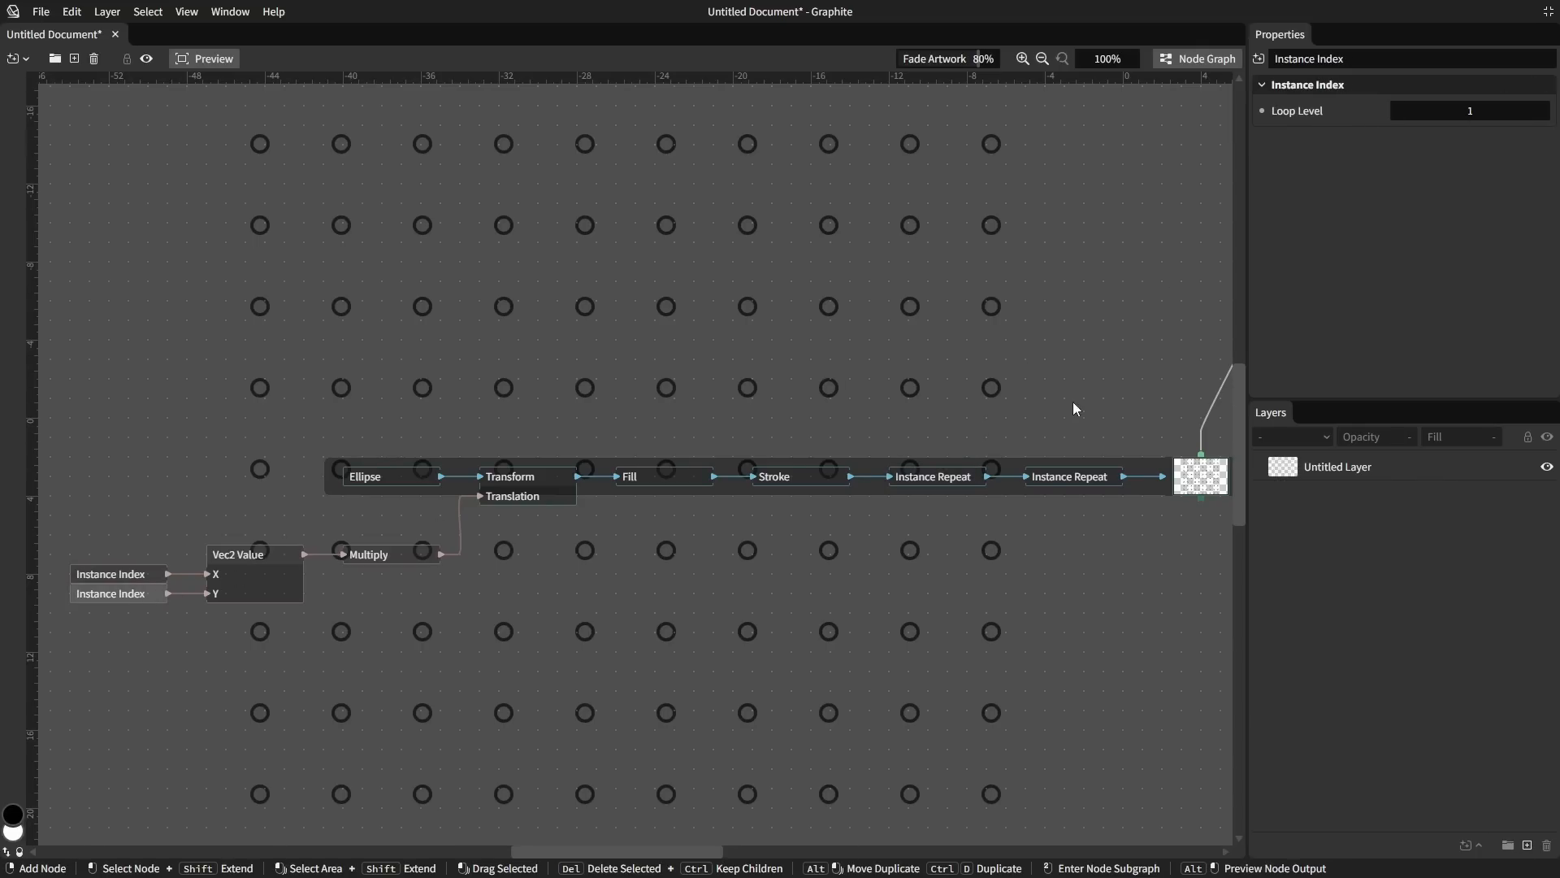
Try a third Instance Repeat node at the end of the ellipse chain, check the lower Instance Index and undo the addition.
left_click(1092, 484)
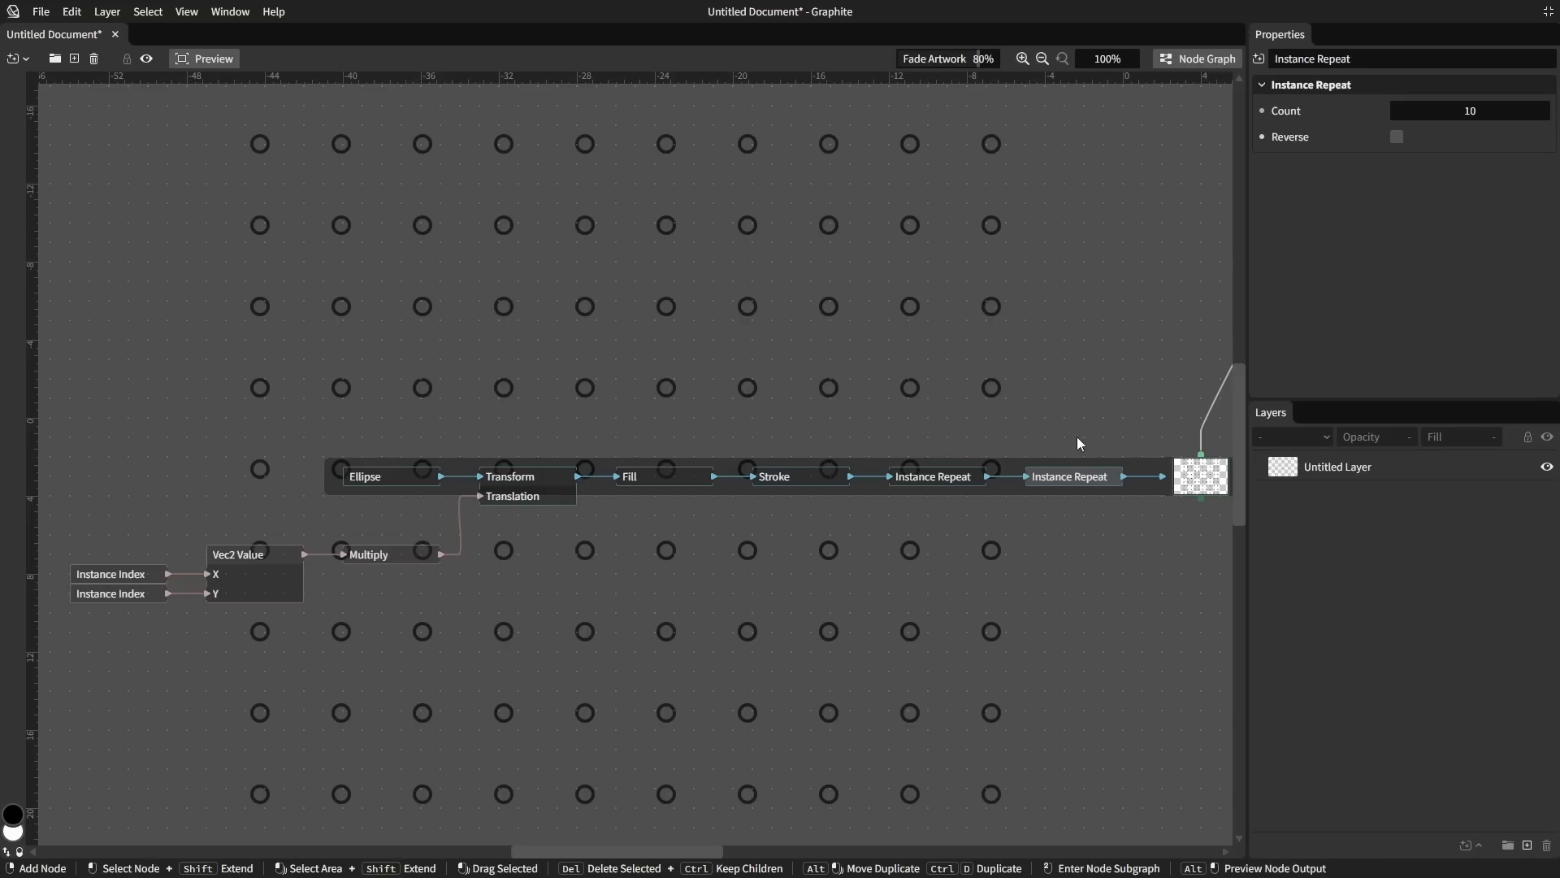
key("ctrl+d")
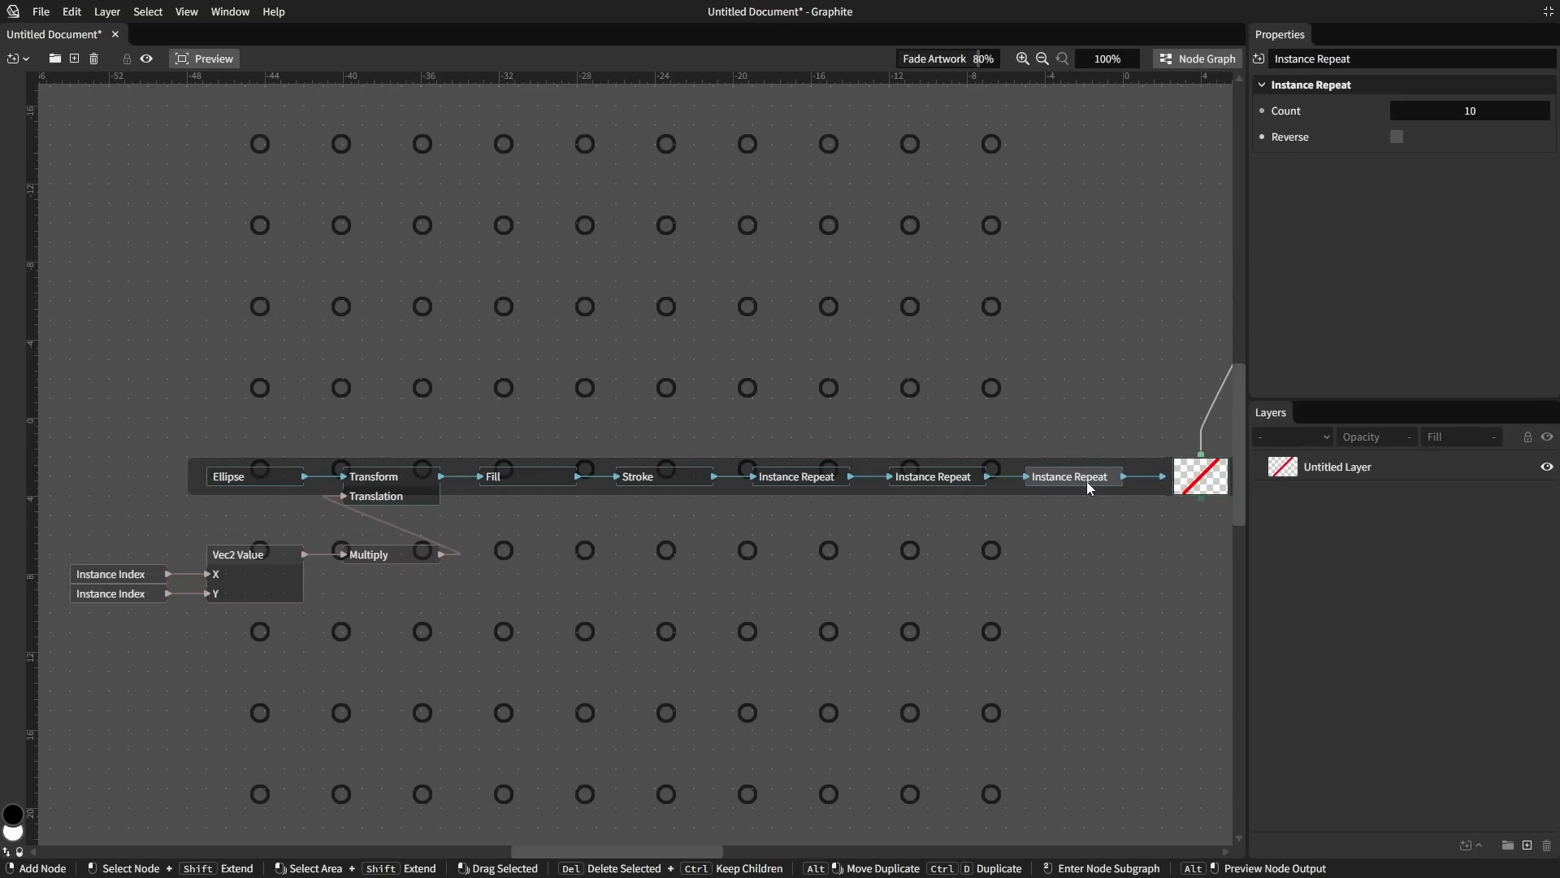
left_click(114, 600)
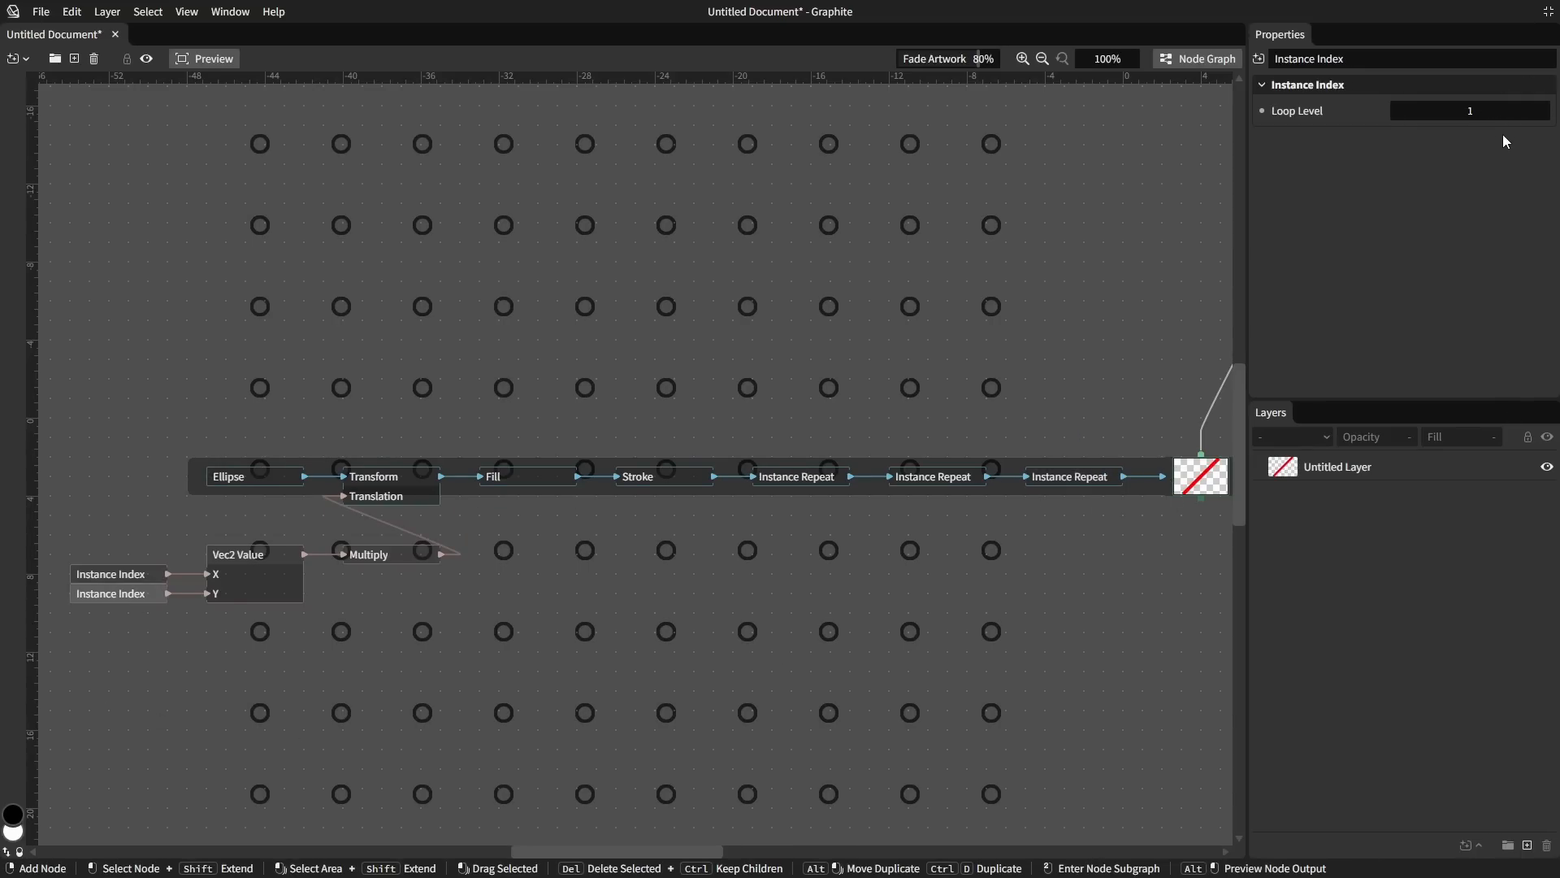
key("ctrl+z")
key("ctrl+z")
key("ctrl+z")
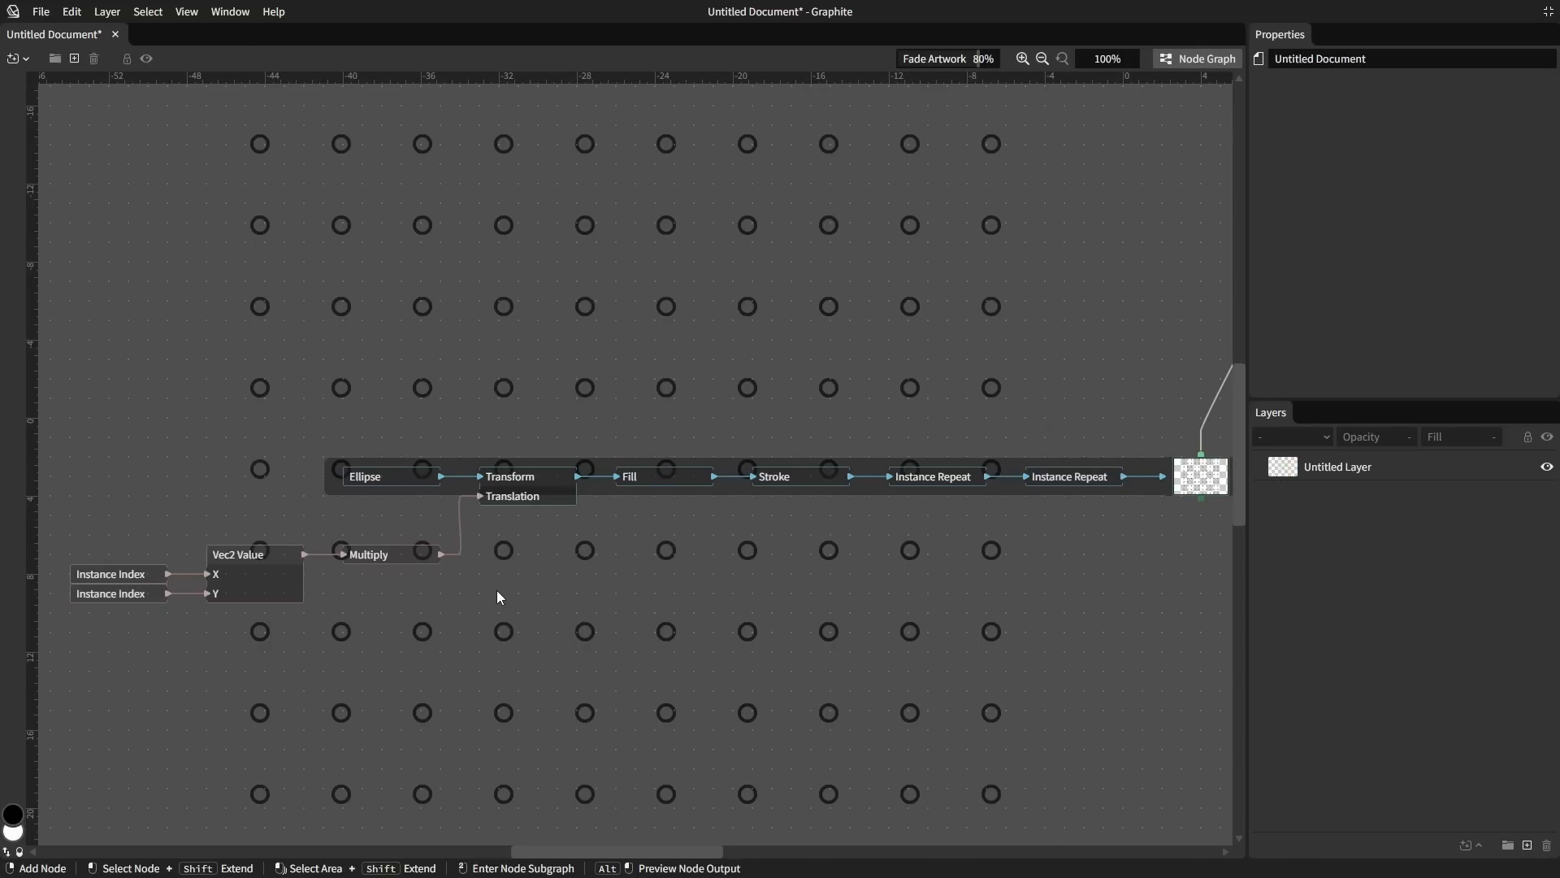
Expose the Ellipse node's Radius X and Radius Y, connect them to the upper and lower Instance Index nodes, and hide the graph.
left_click(118, 578)
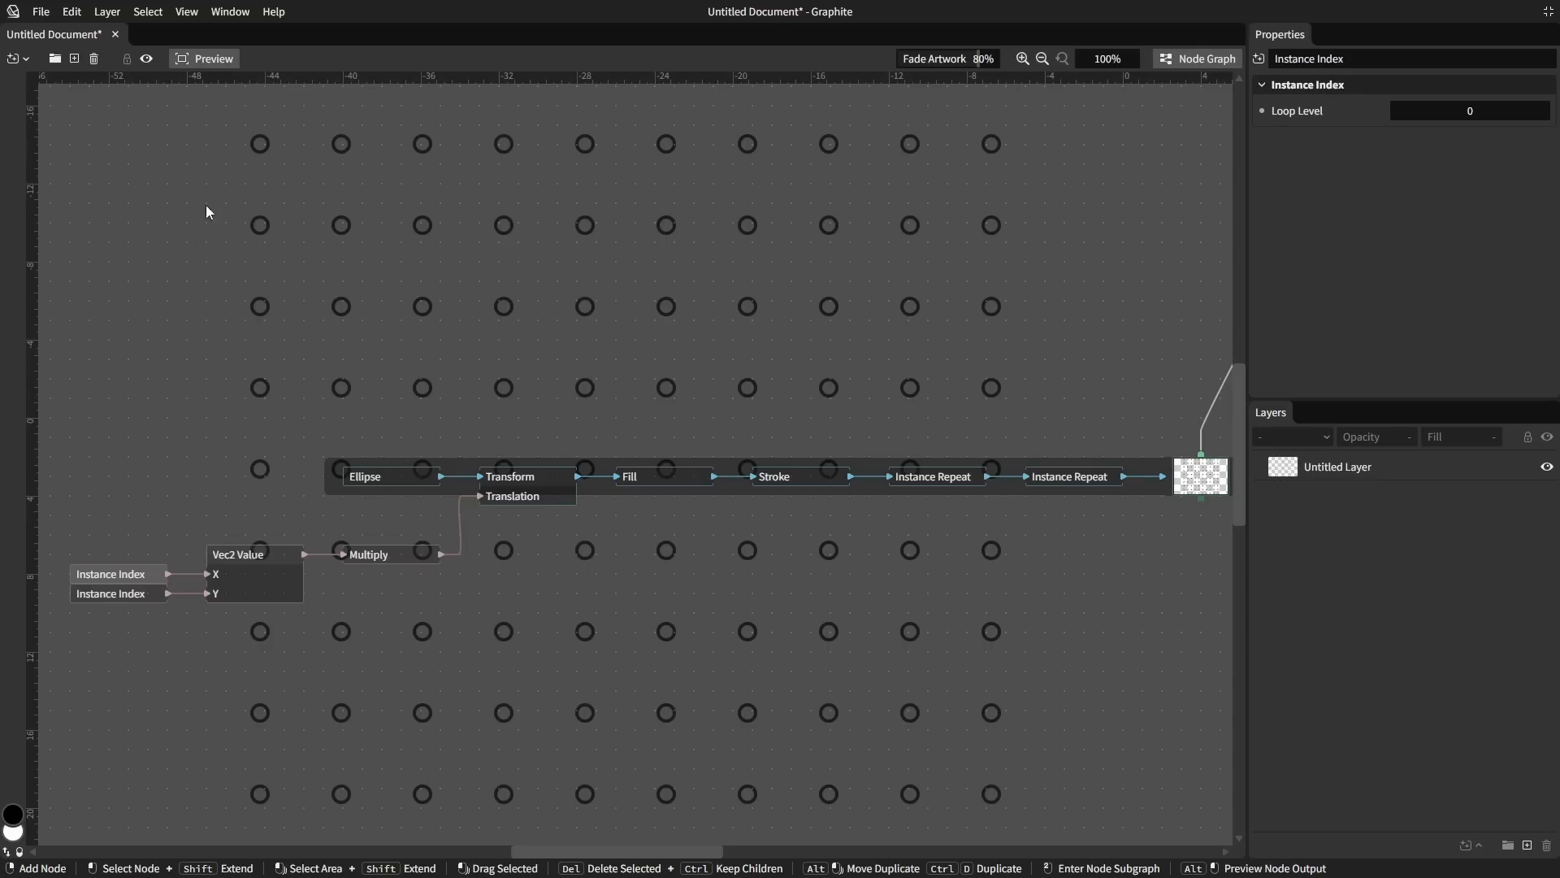
left_click(121, 594)
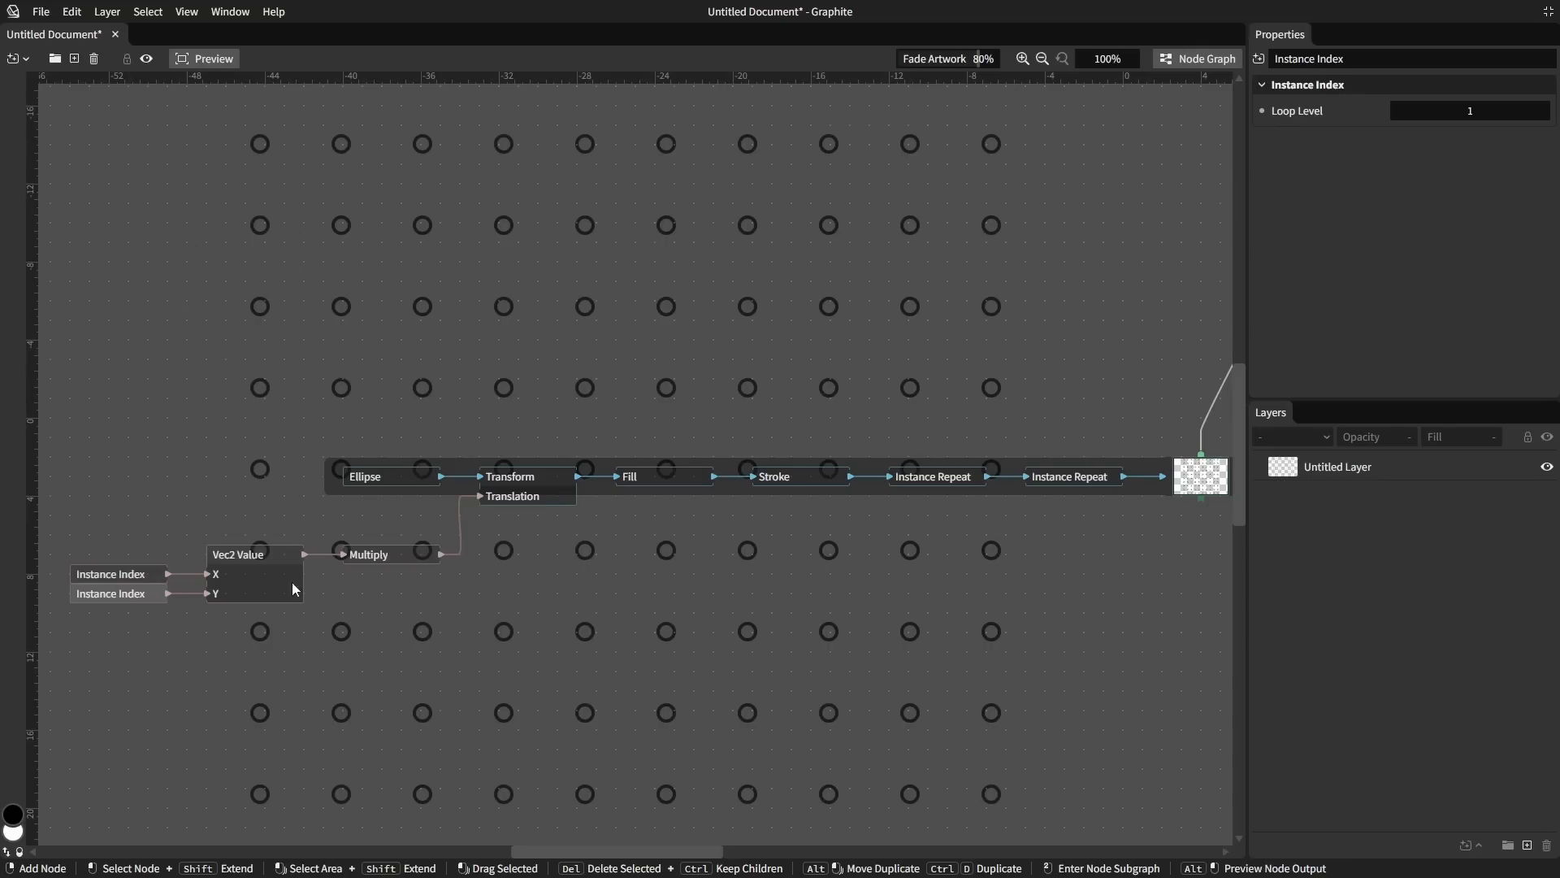
left_click(400, 476)
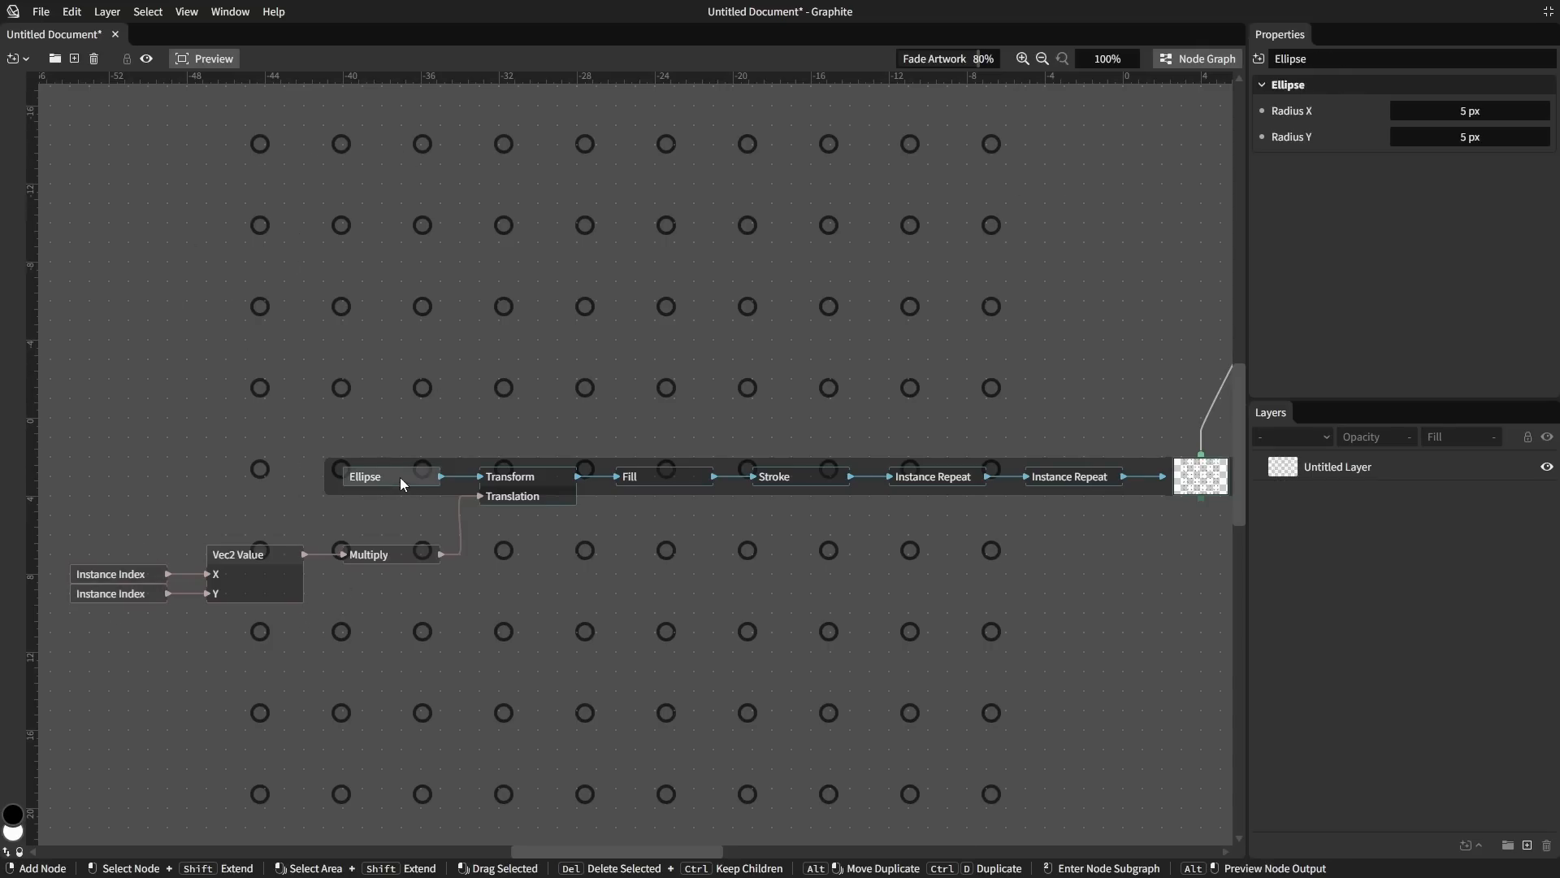
left_click(1261, 111)
left_click(1262, 137)
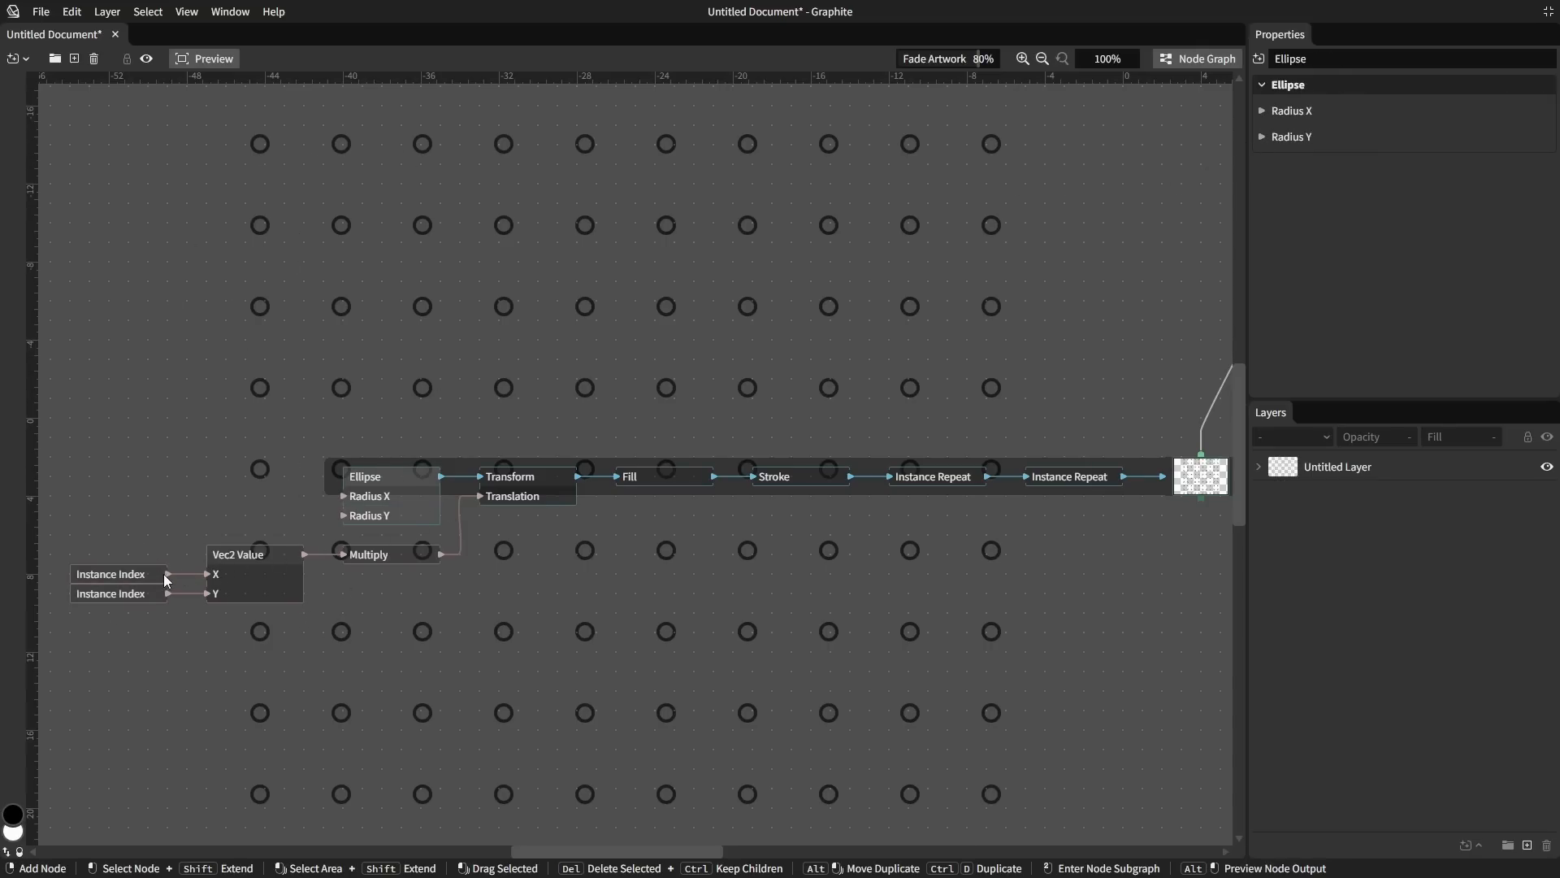
left_click_drag(165, 576, 345, 495)
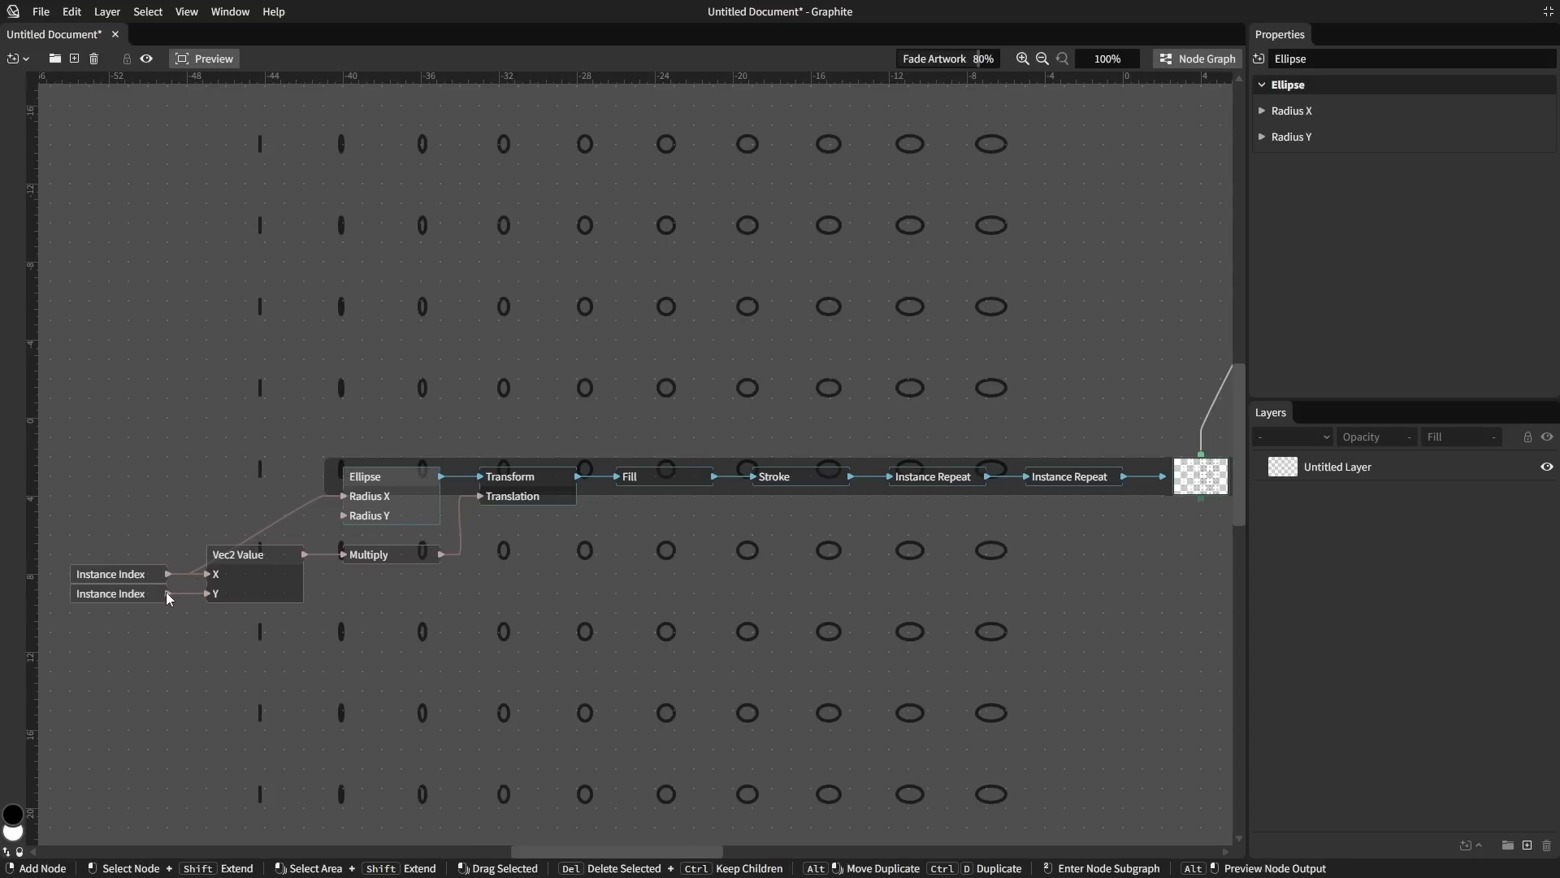
left_click_drag(169, 599, 344, 515)
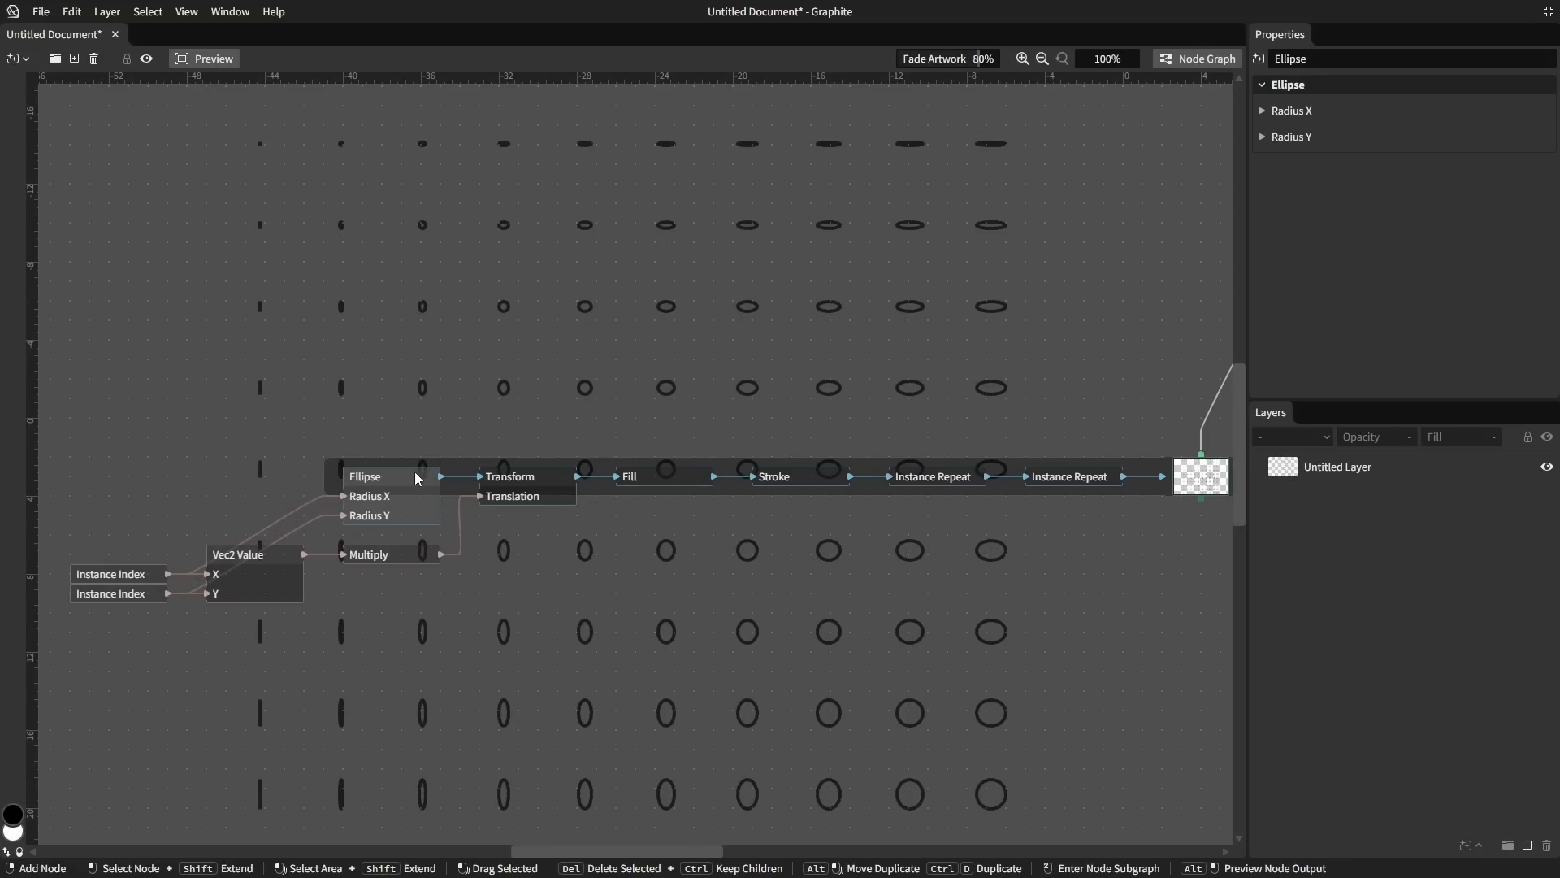
left_click(1195, 59)
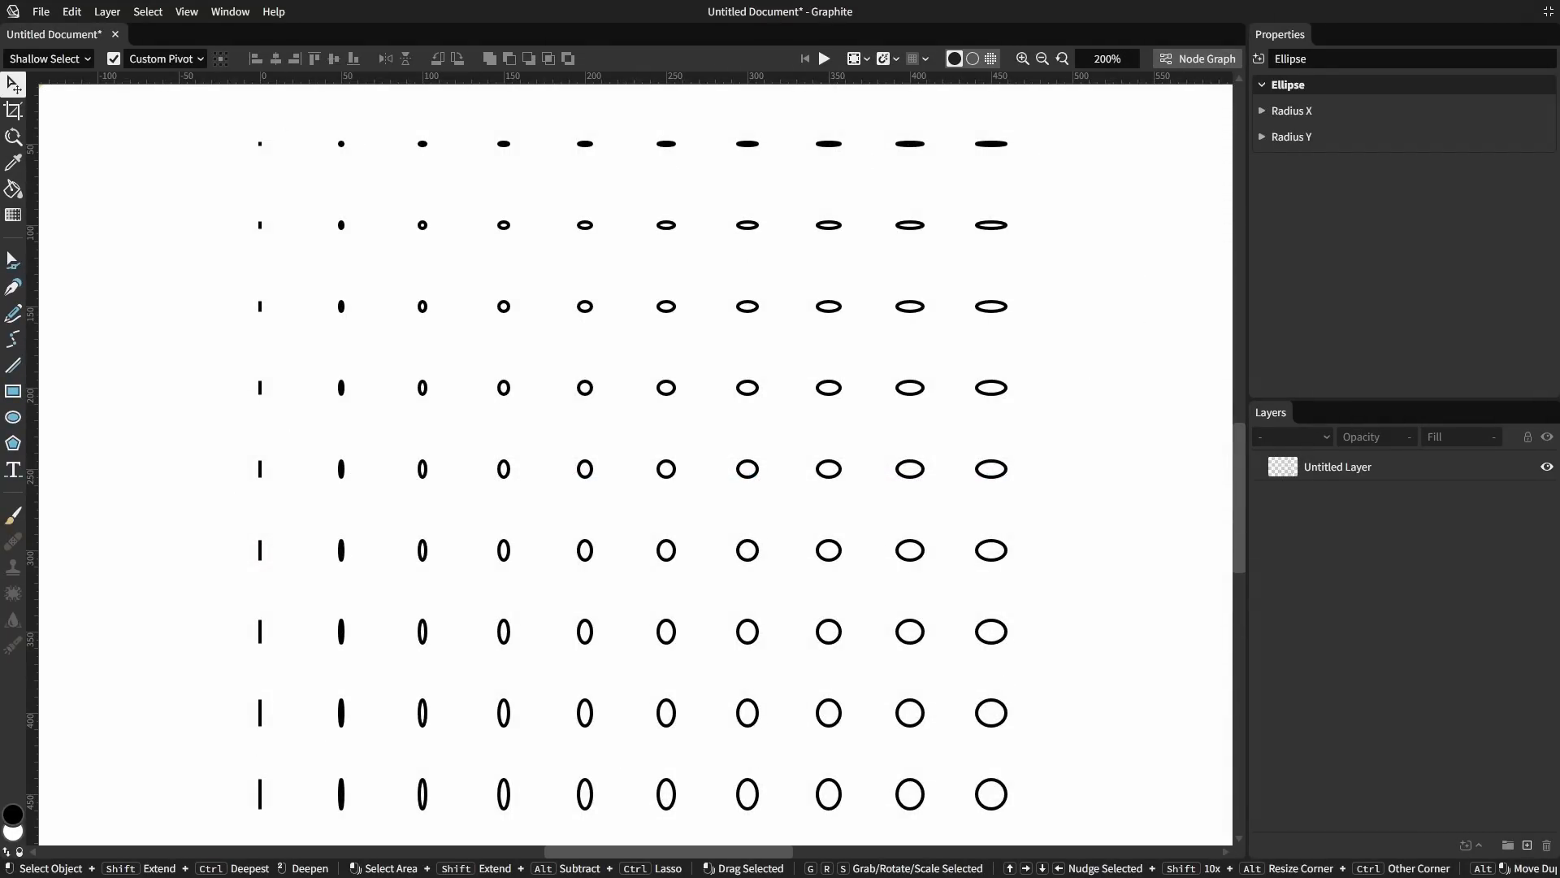
Add a Transform node from the Math: Transform category to the empty node graph.
key("ctrl+space")
right_click(547, 305)
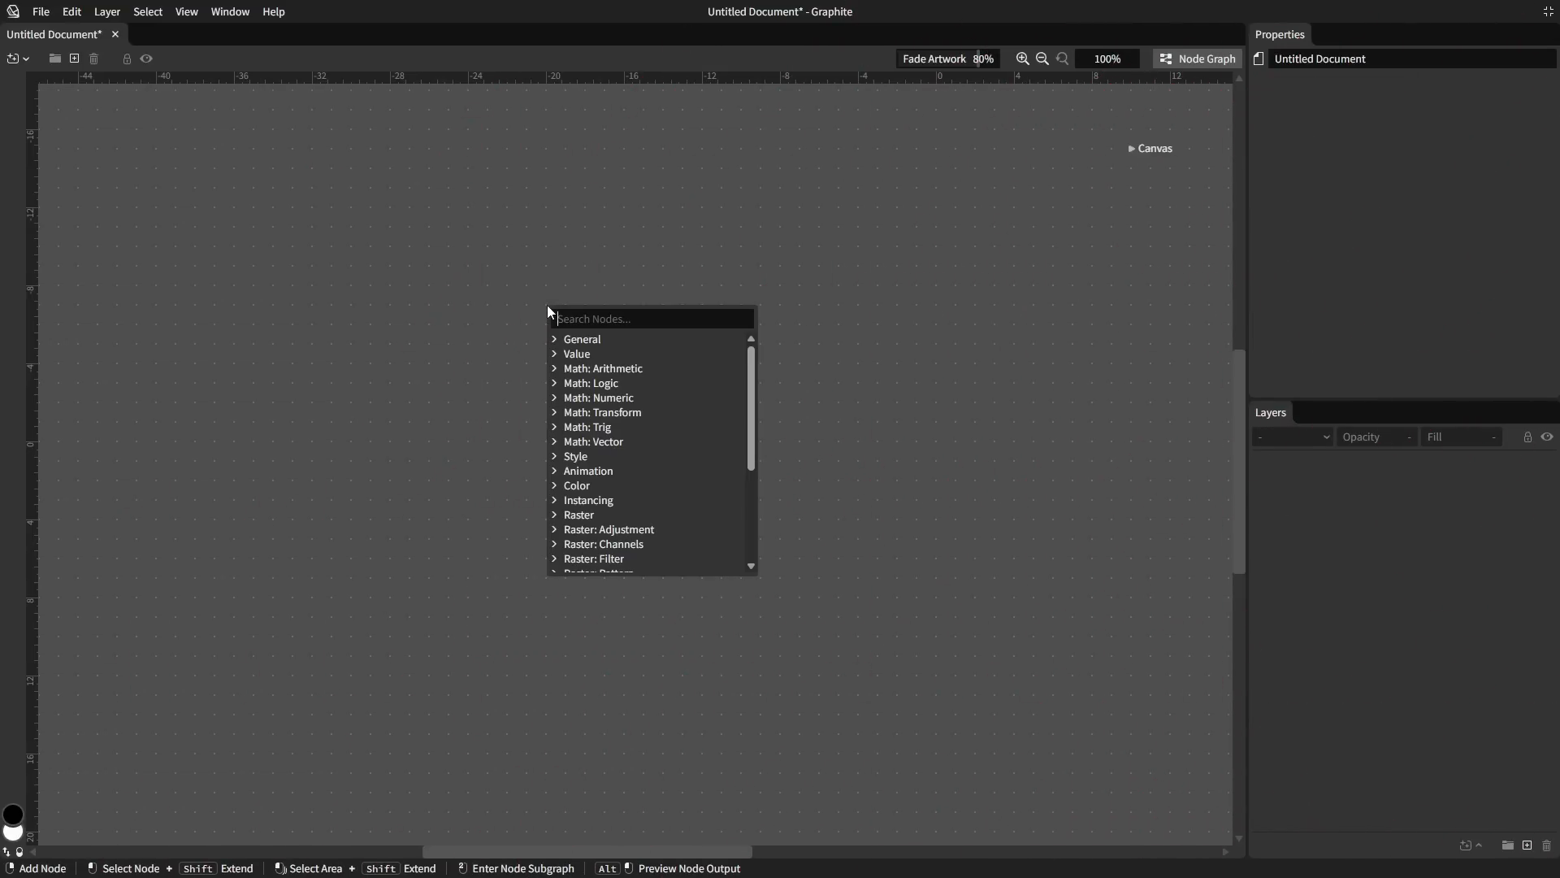
left_click(605, 413)
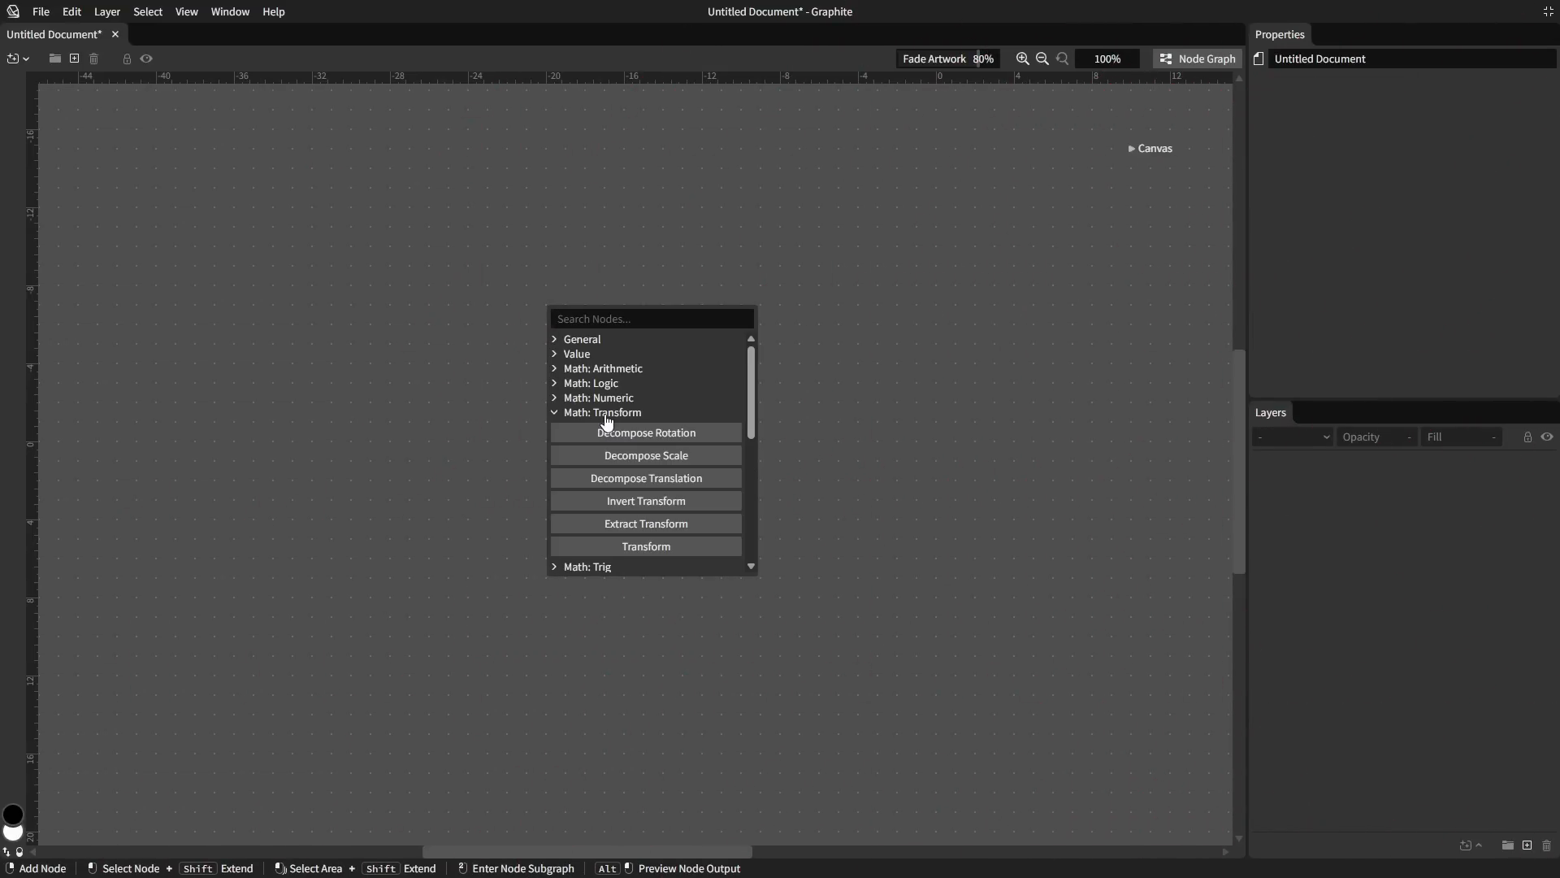
left_click(650, 554)
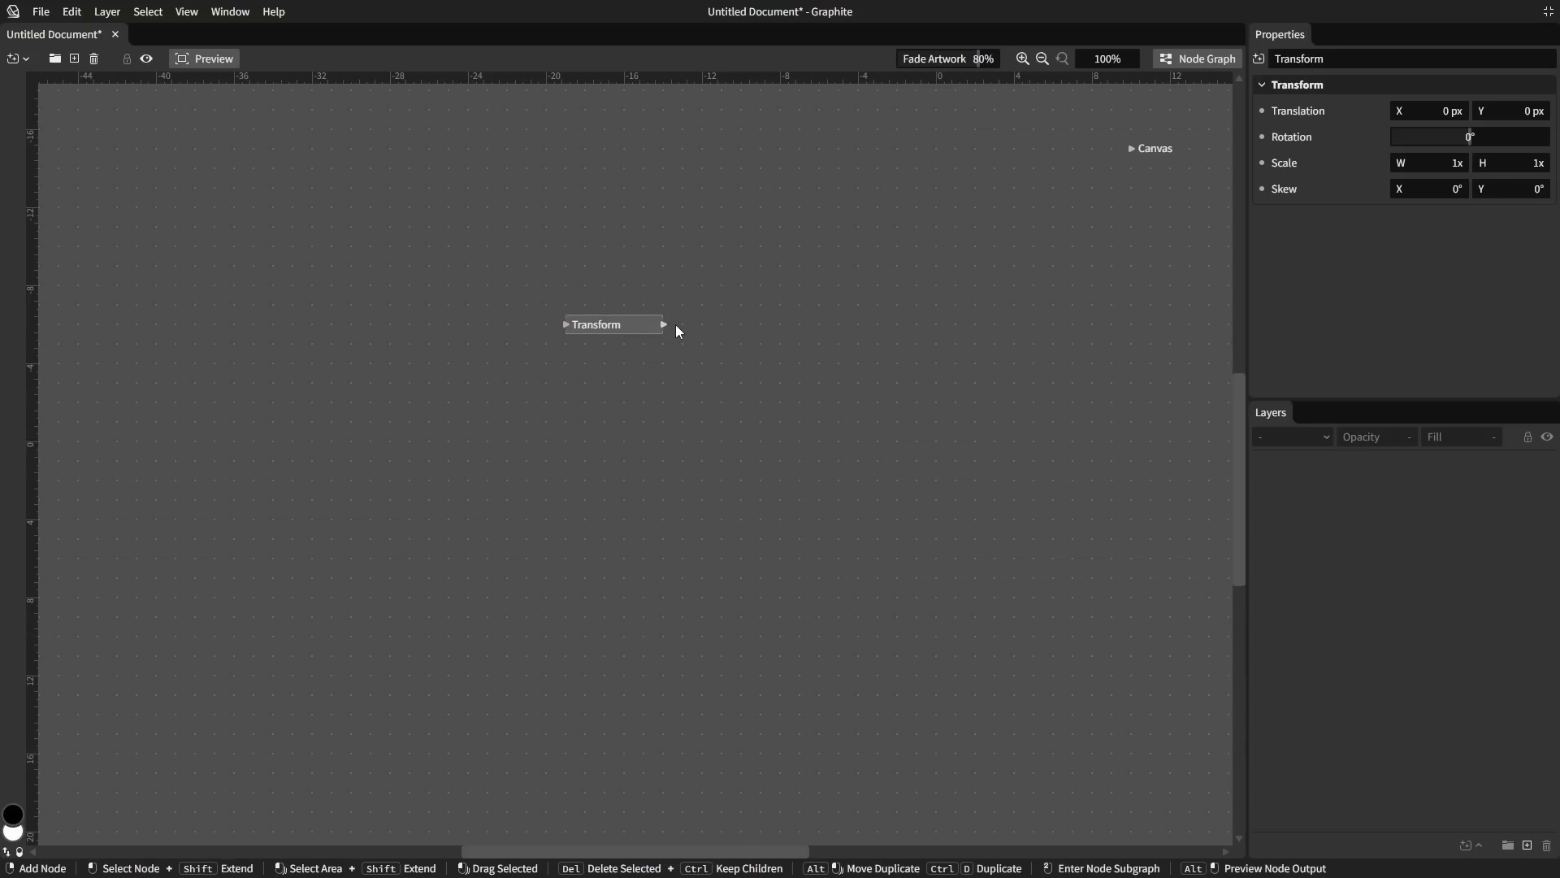
Browse the node catalogue for the nodes in the Web Request category.
left_click(798, 290)
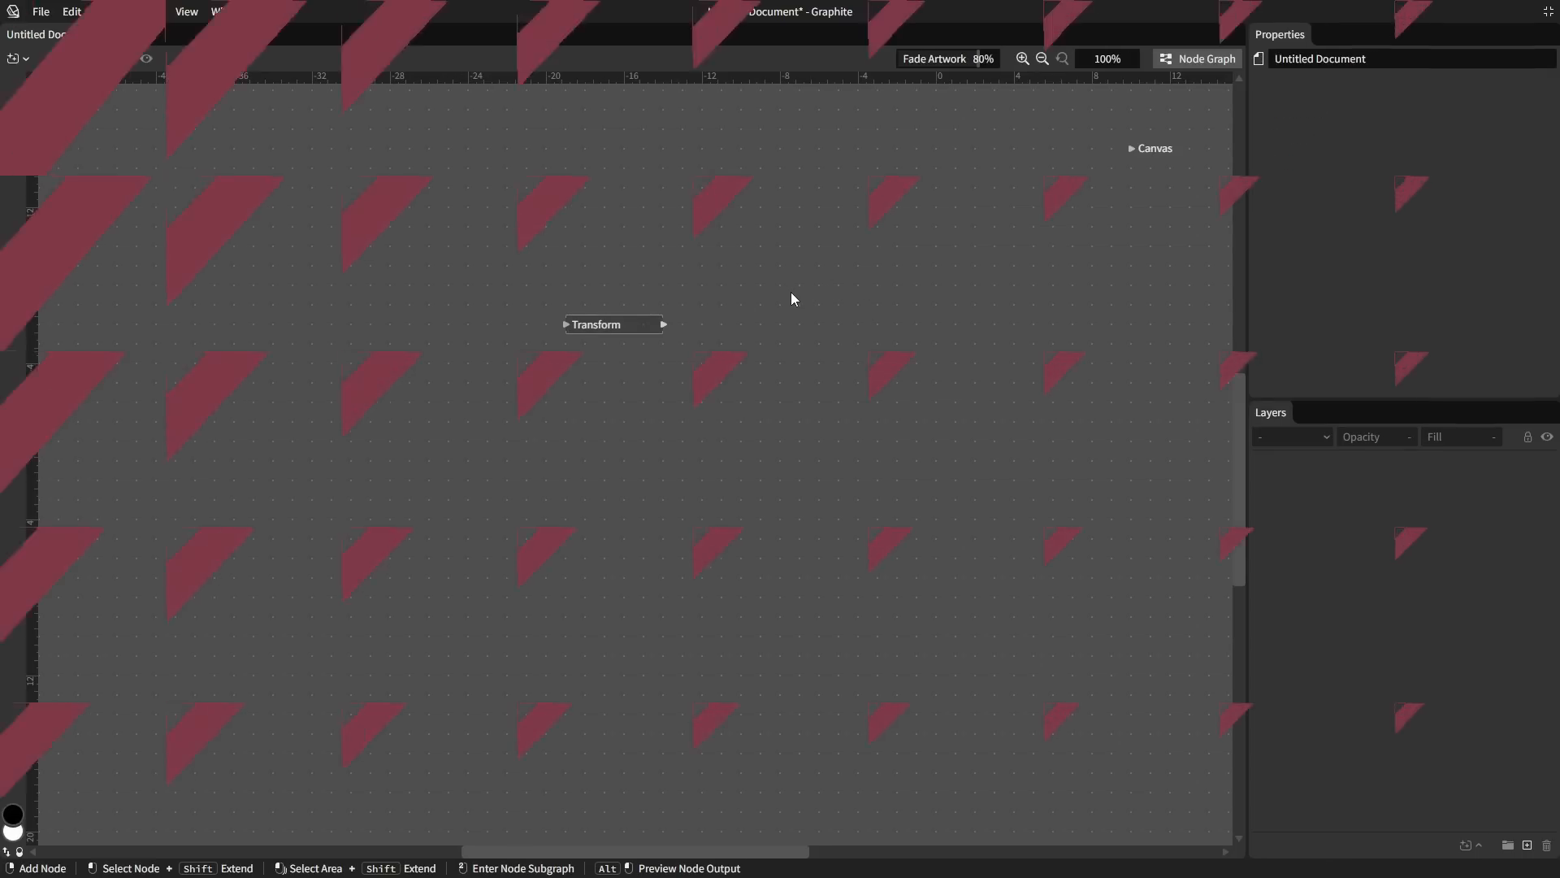
right_click(791, 291)
scroll(681, 406, "down", 3)
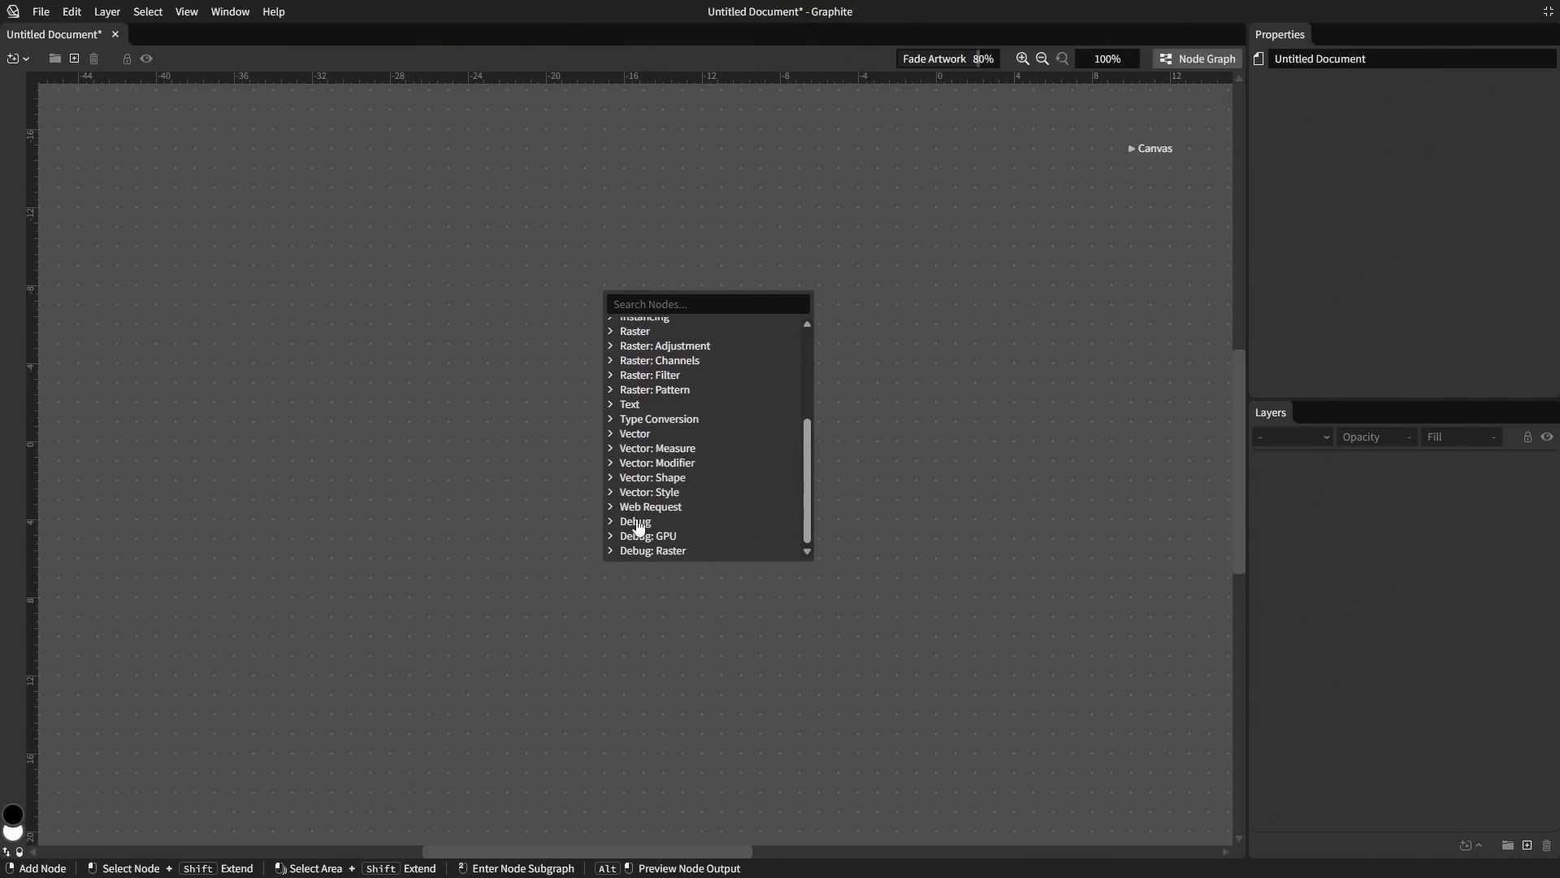
left_click(651, 505)
scroll(679, 446, "down", 3)
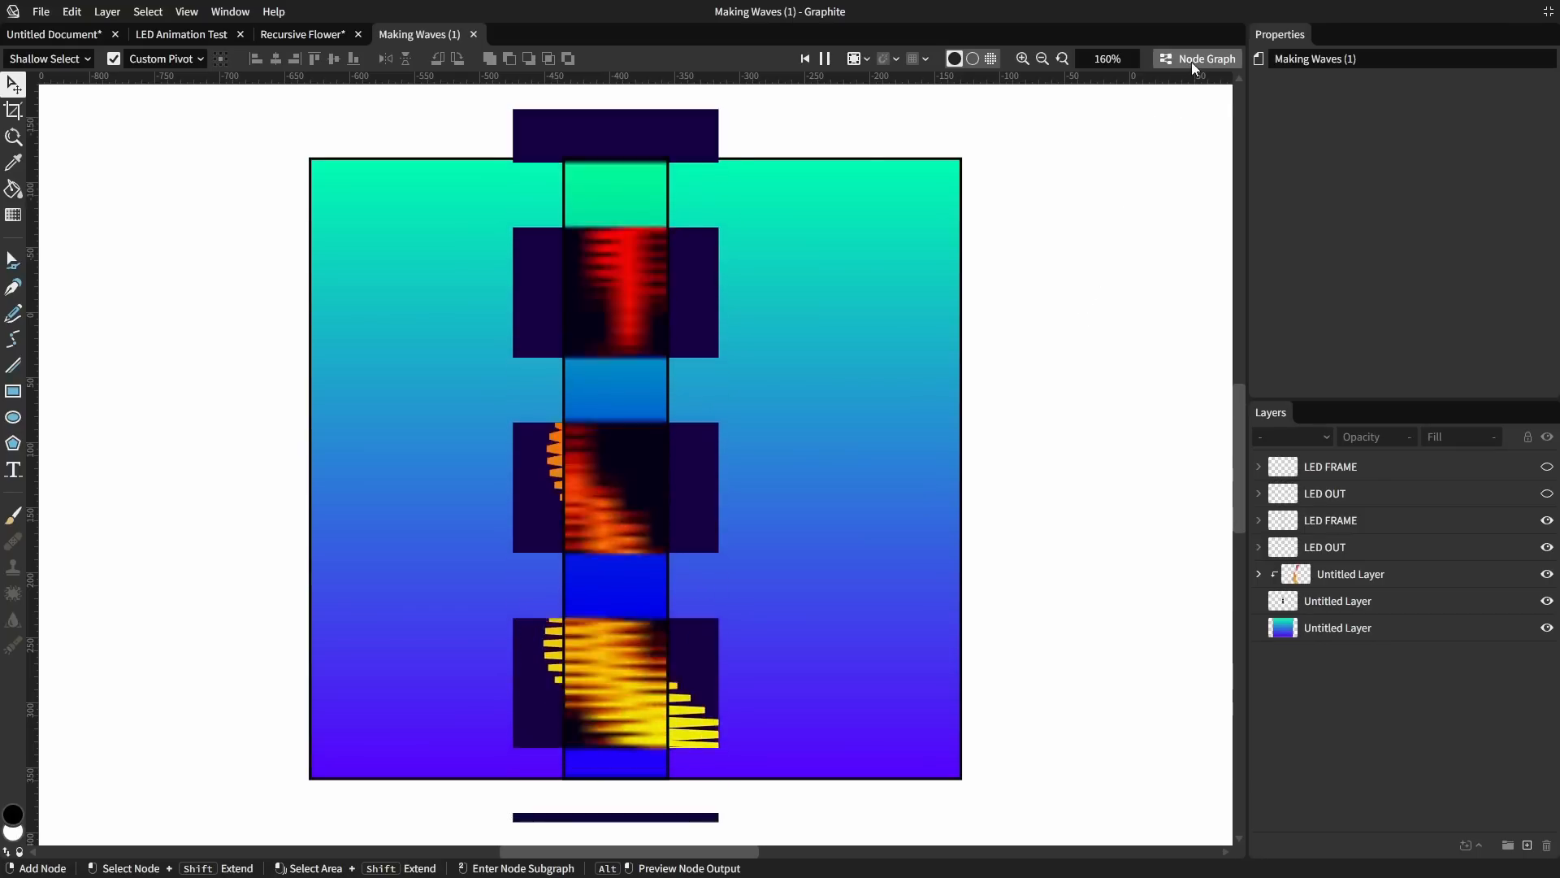
Show the Making Waves node graph and enter the visible LED OUT layer's subgraph to examine its Post Request setup.
left_click(1191, 60)
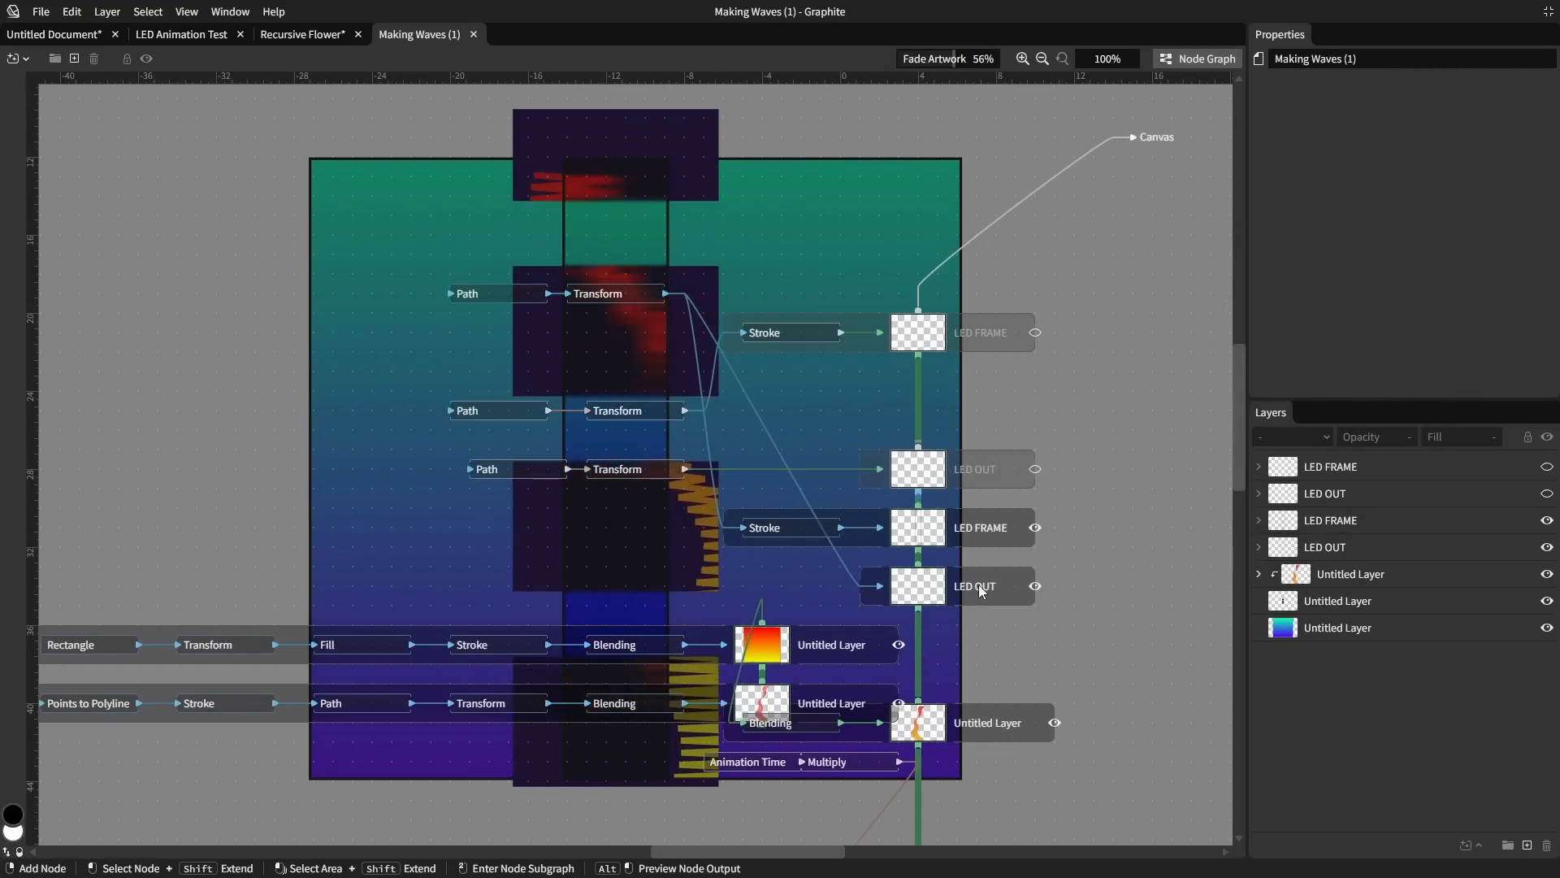
double_click(982, 590)
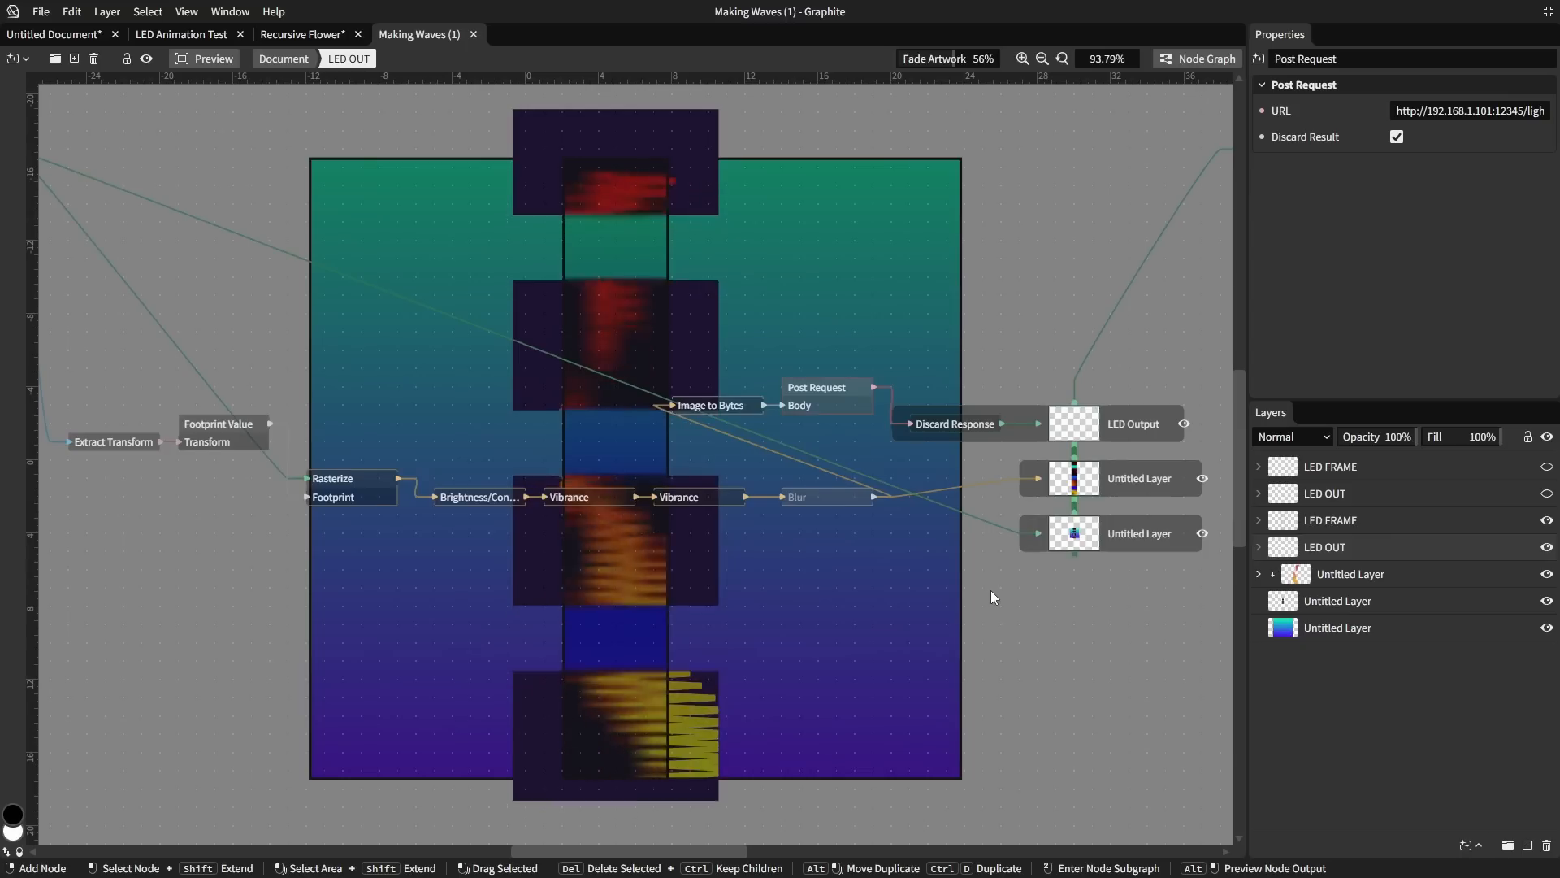
left_click(758, 597)
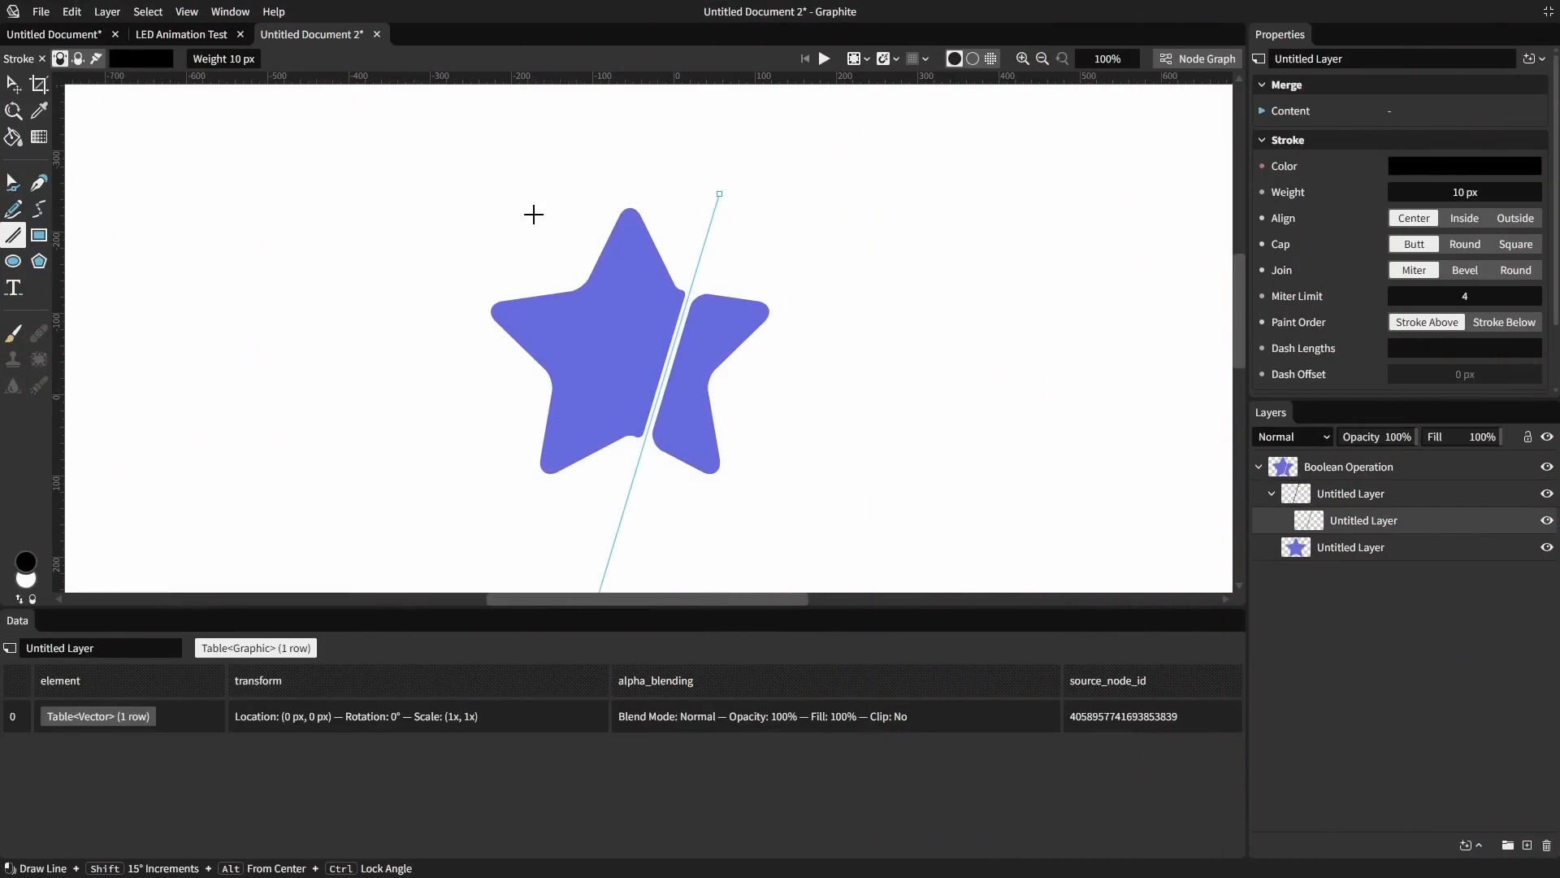
Draw three more straight 10 px cutting lines across the star in different directions and return to the Select tool.
left_click_drag(533, 214, 783, 418)
left_click_drag(731, 198, 498, 404)
left_click_drag(539, 227, 631, 498)
key("v")
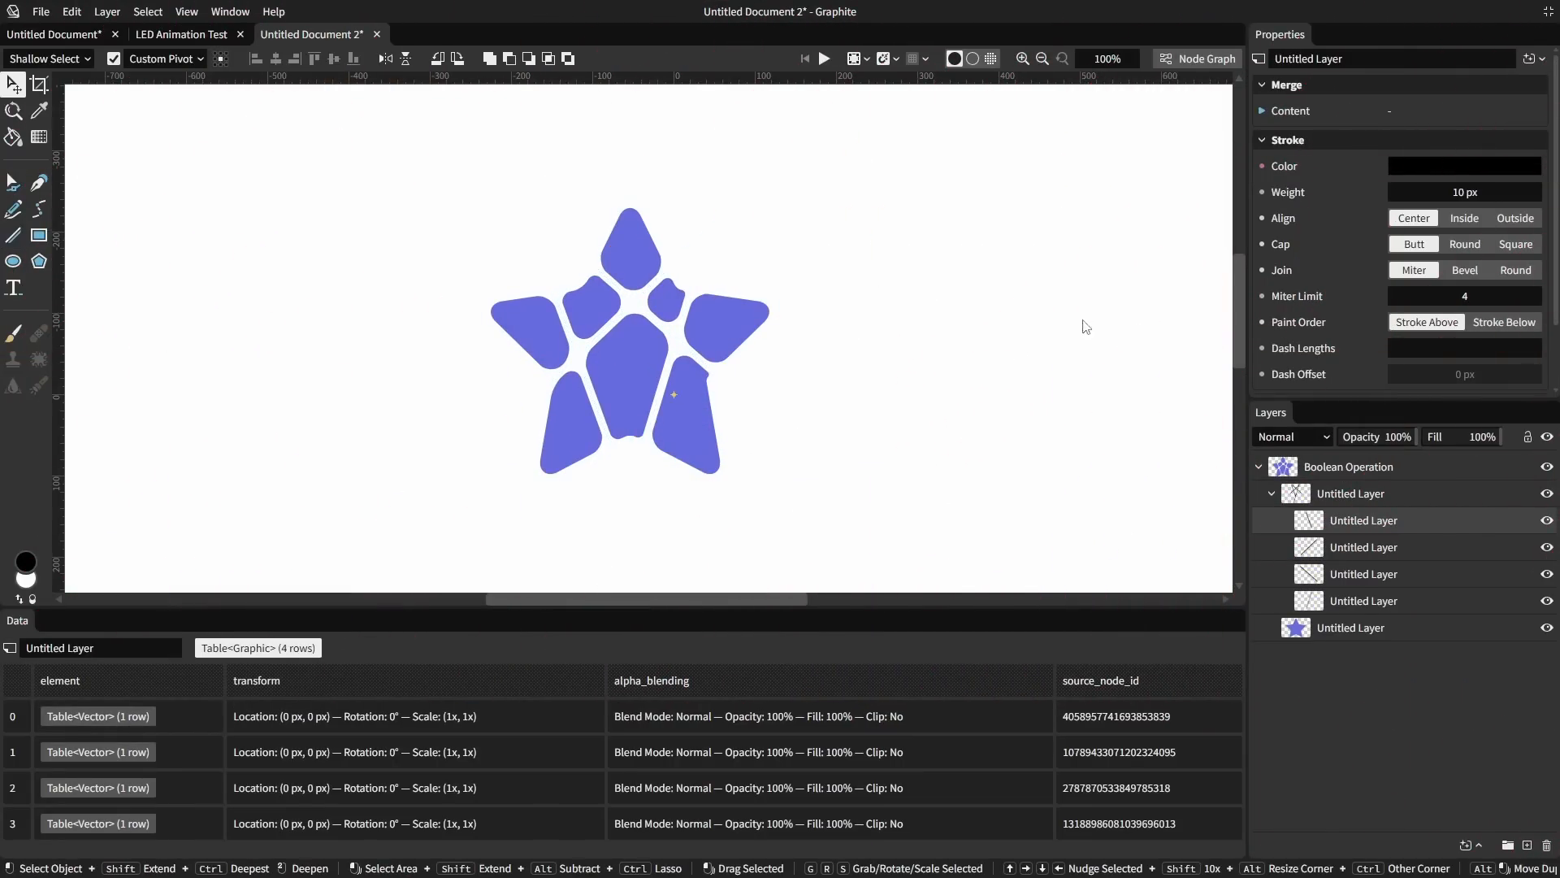
Add a Separate Subpaths node to the Boolean Operation layer.
left_click(1300, 465)
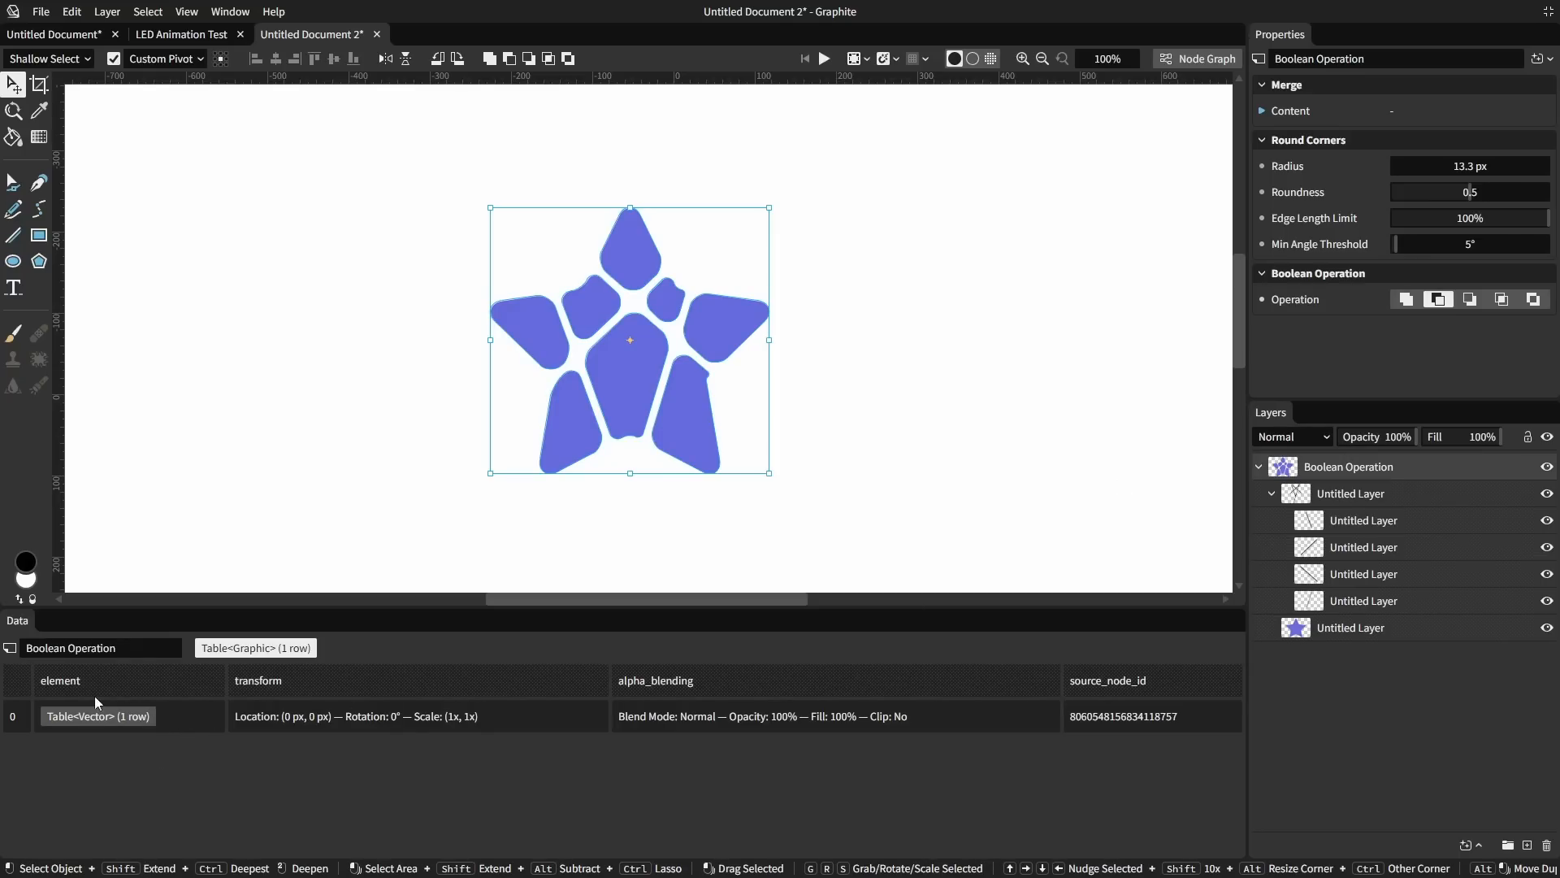
left_click(1541, 62)
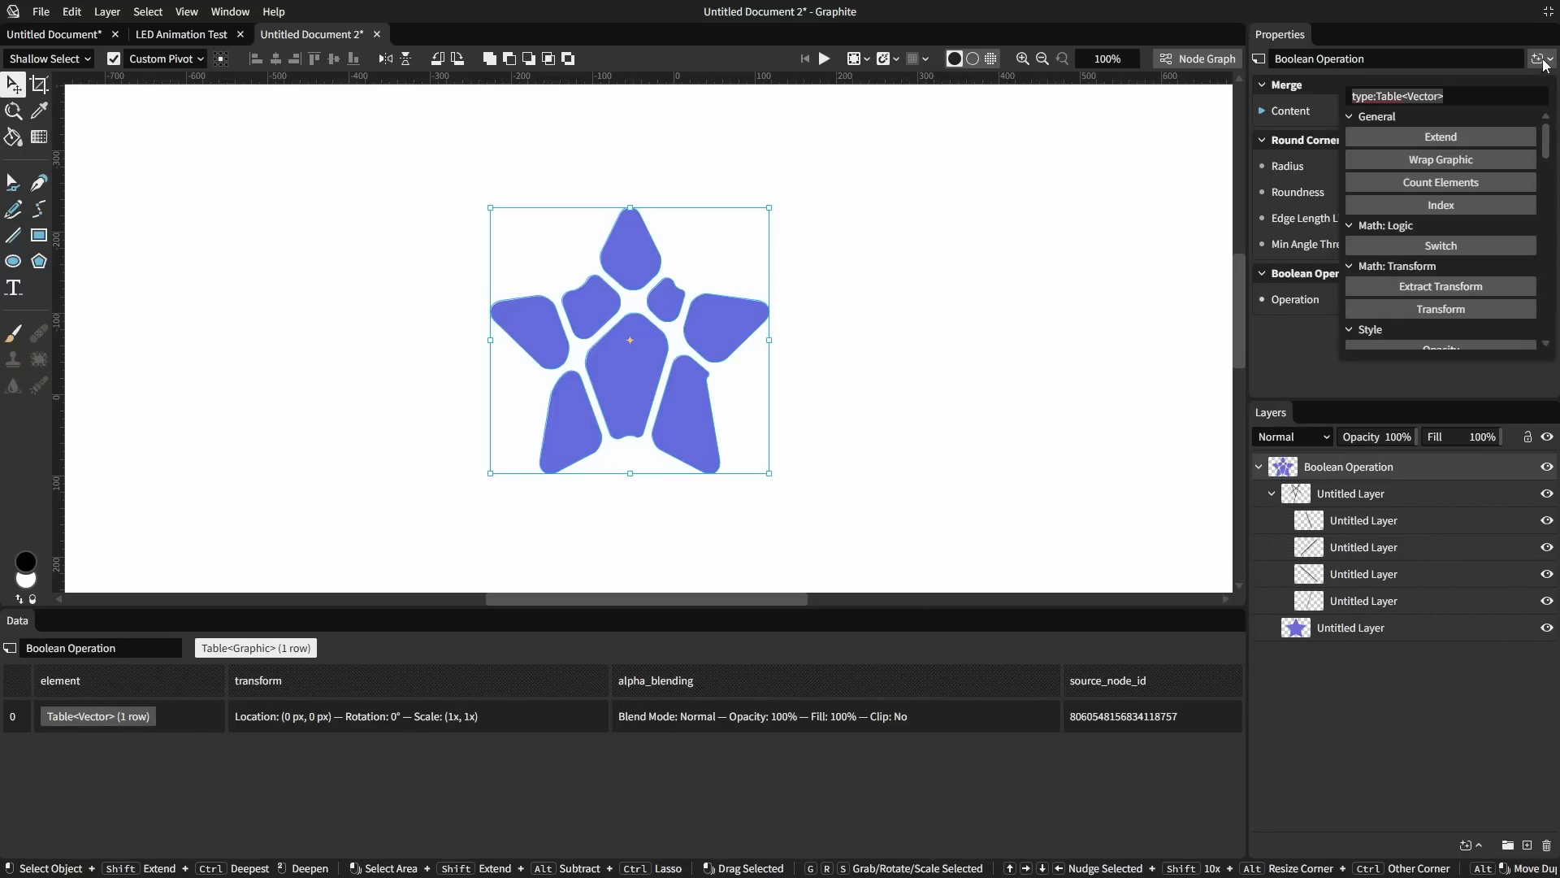
type("subpath")
left_click(1448, 136)
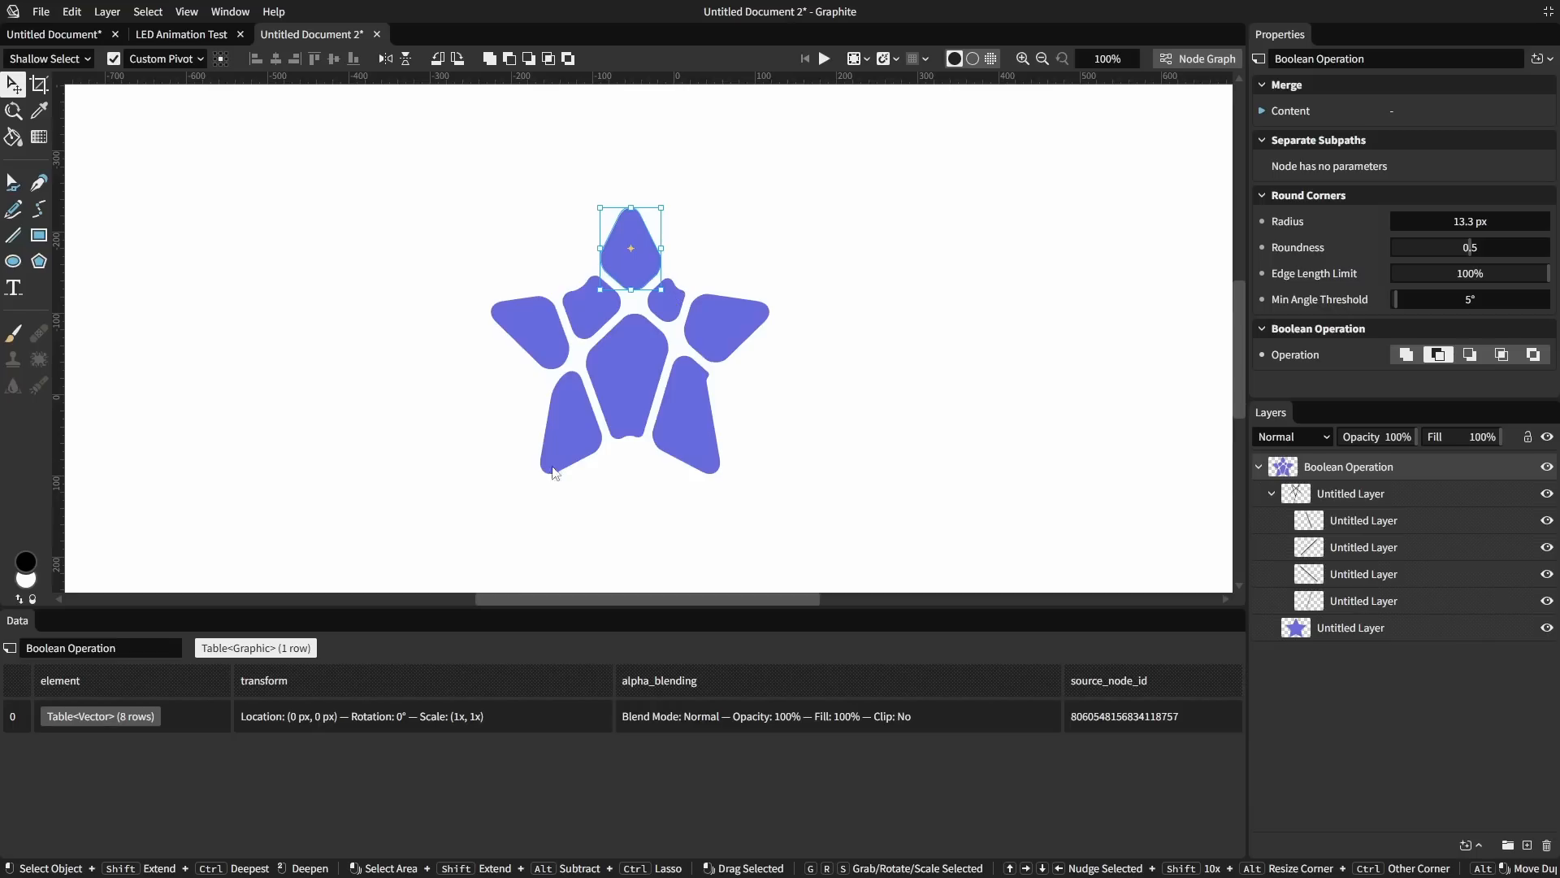
Open the Boolean Operation layer's vector table in the Data panel and look through its rows.
left_click(105, 720)
scroll(73, 796, "down", 2)
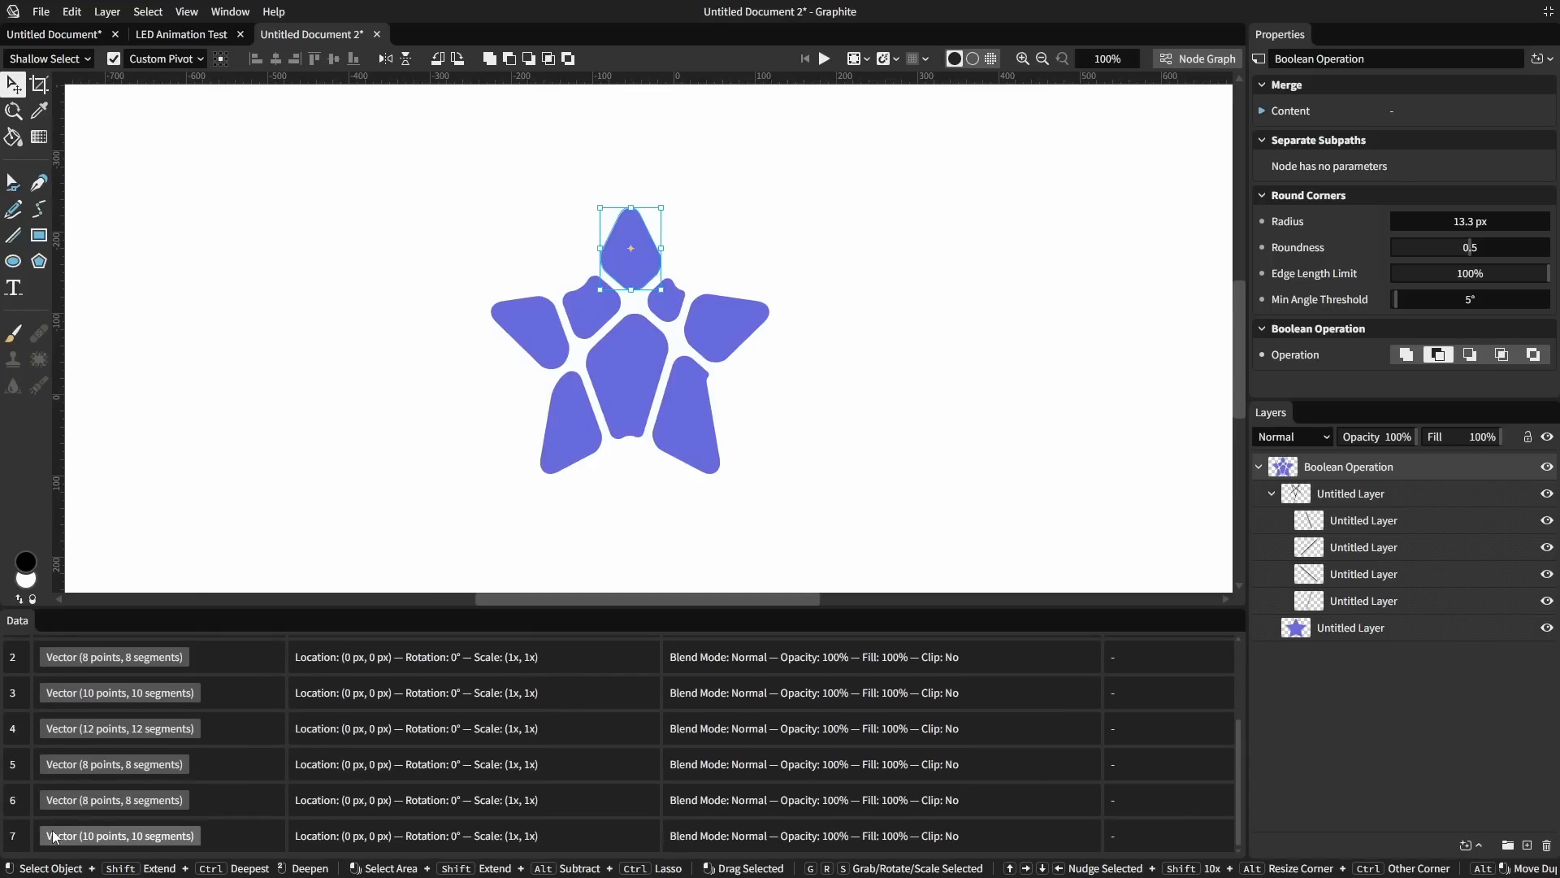
scroll(121, 696, "up", 1)
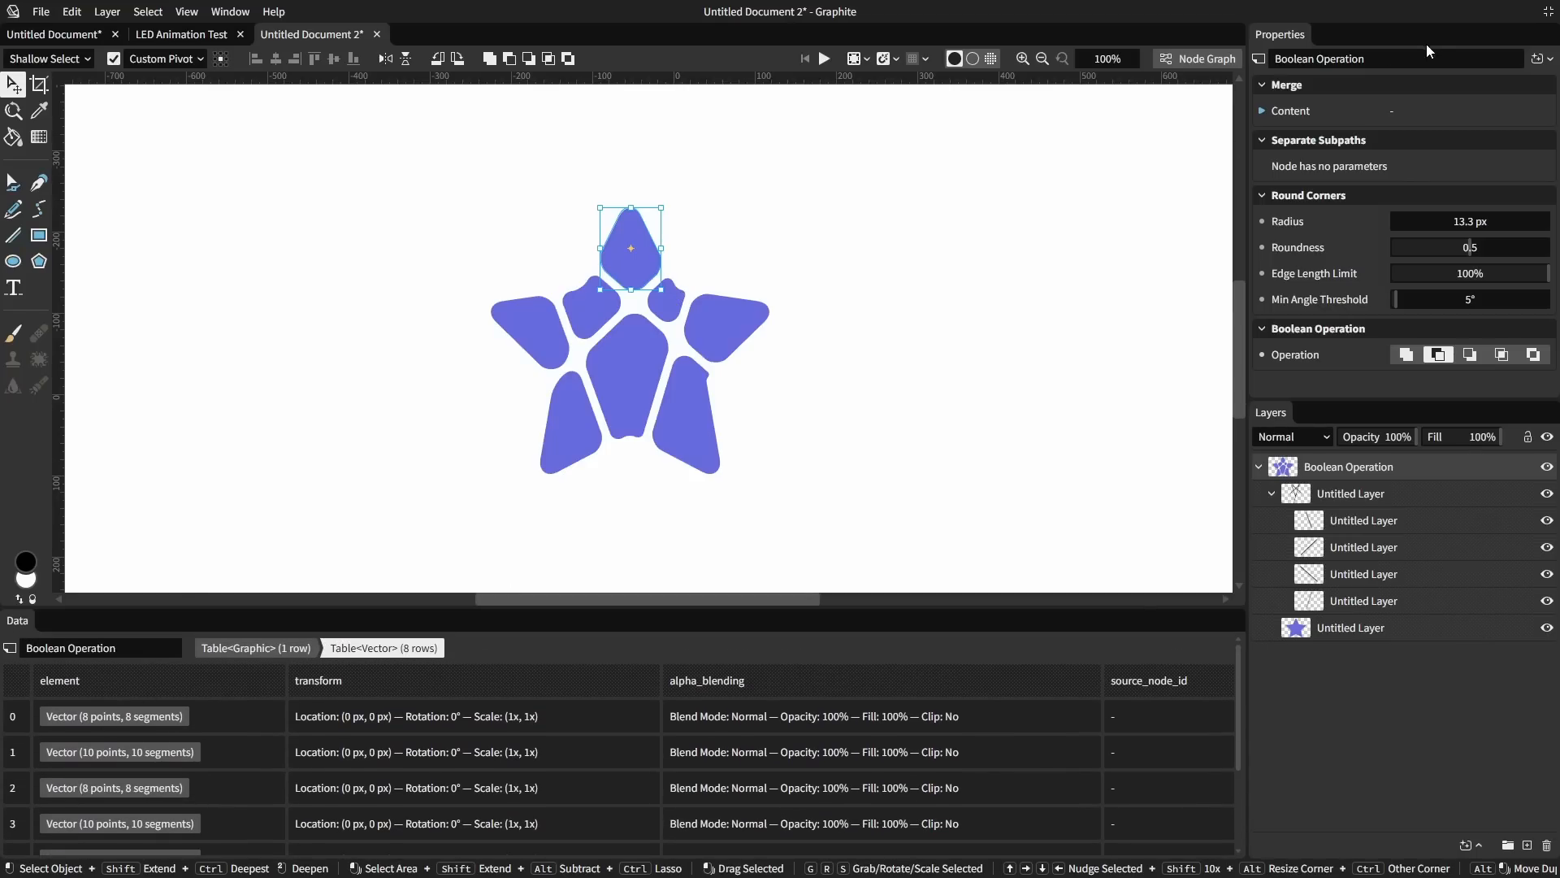
Add an Assign Colors node to the Boolean Operation layer.
left_click(1541, 57)
type("assign")
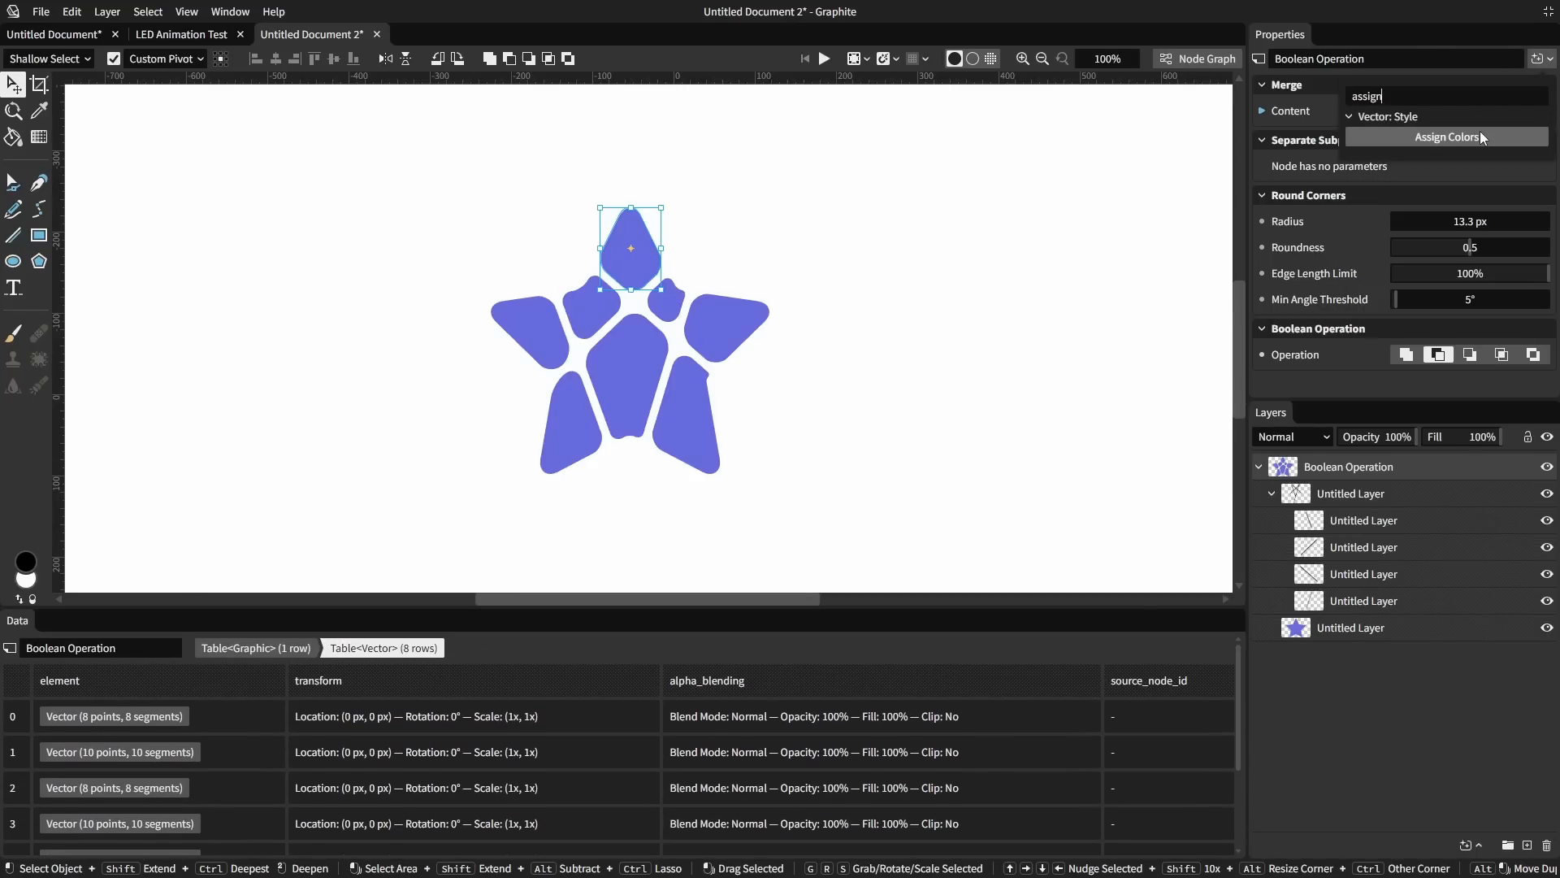
left_click(1482, 137)
Edit the Assign Colors gradient so the star pieces get individual colors ranging through blue, purple, red and orange.
left_click(1461, 215)
left_click(1261, 289)
left_click_drag(1341, 390, 1339, 255)
left_click(1316, 477)
left_click(1337, 418)
left_click(1280, 279)
left_click(1212, 473)
left_click_drag(1263, 268, 1249, 298)
left_click(1394, 270)
Draw five additional straight cutting lines across the colored star, and select all layers to start rotating them.
left_click(1363, 546)
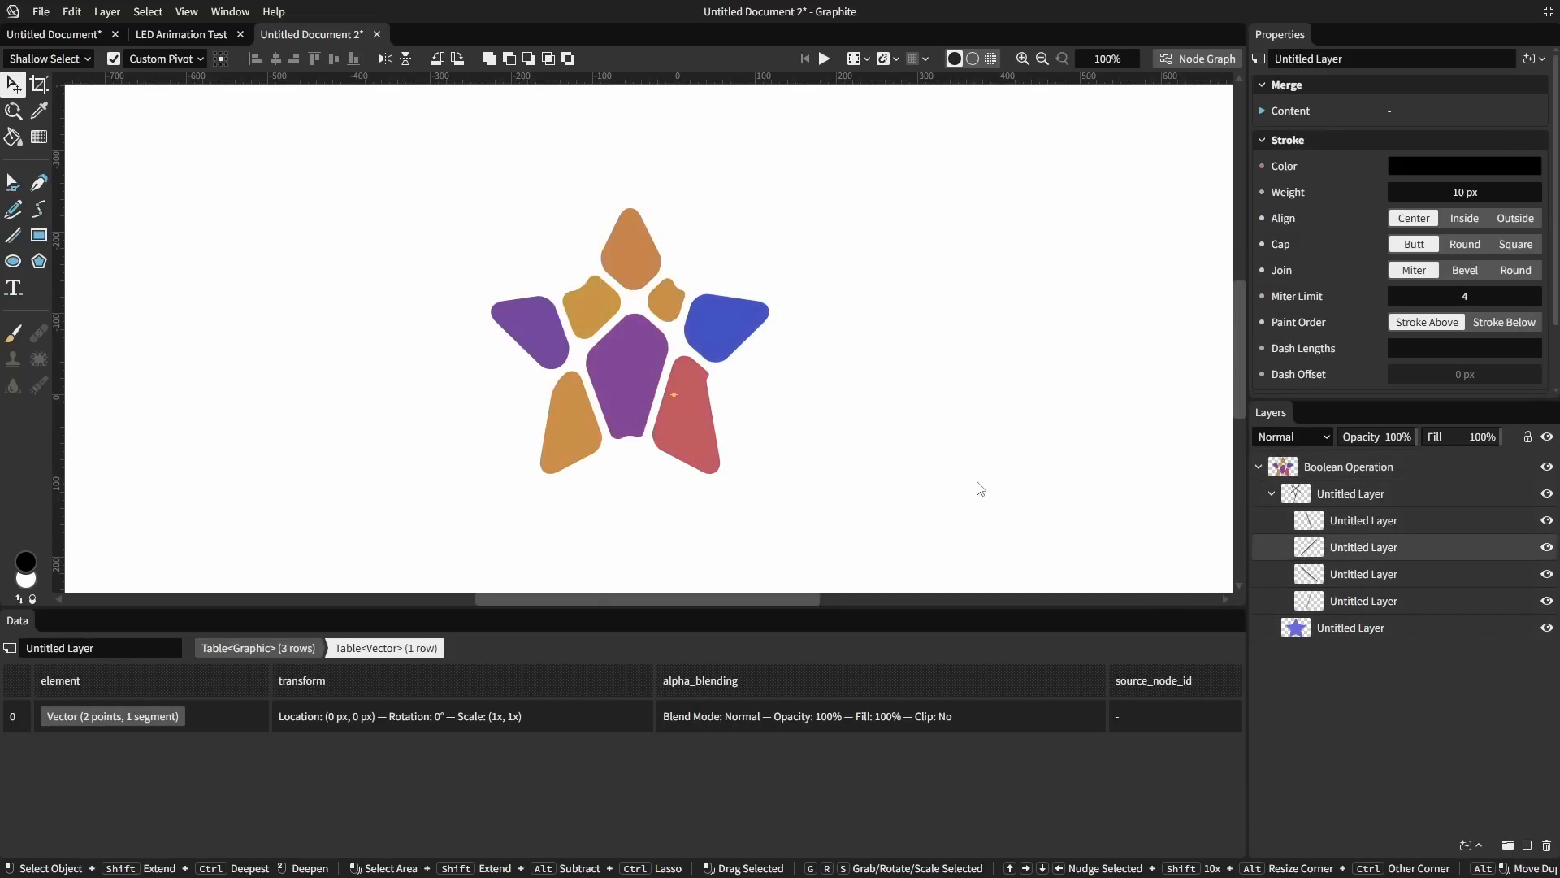
key("l")
mouse_move(738, 246)
left_mouse_down()
mouse_move(743, 390)
mouse_move(501, 398)
left_mouse_up()
left_click_drag(585, 248, 711, 515)
mouse_move(701, 209)
left_mouse_down()
mouse_move(574, 504)
mouse_move(509, 410)
left_mouse_up()
left_click_drag(484, 370, 542, 282)
left_click_drag(581, 240, 705, 238)
key("v")
key("ctrl+a")
key("r")
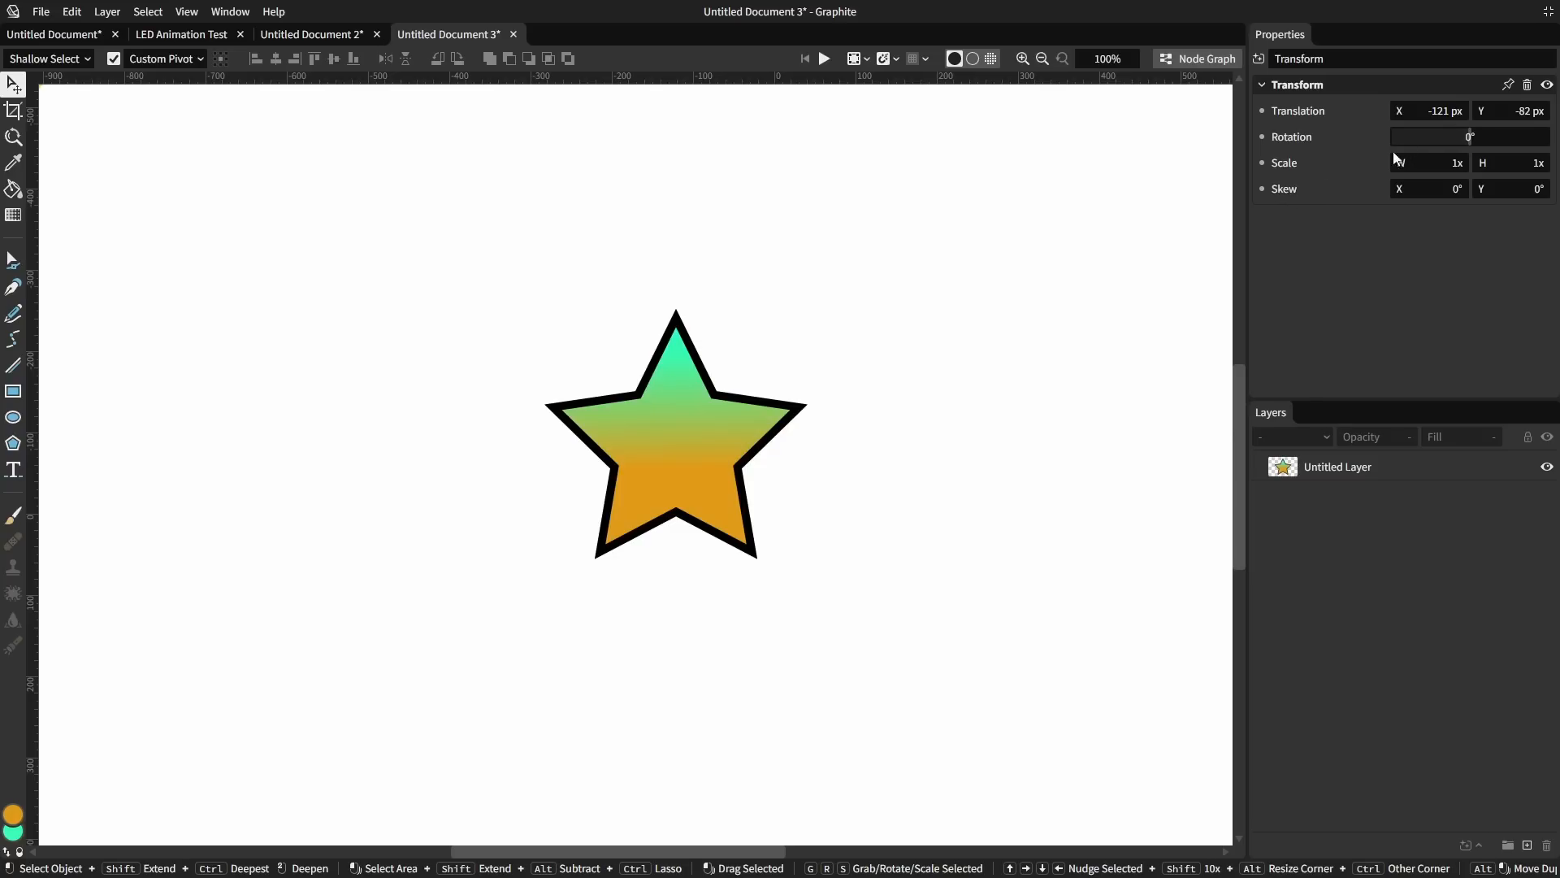
Rotate the gradient star to about 176°, and expose its Transform's Rotation in the node graph with the Number Value node connected to it.
left_click_drag(1394, 139, 1422, 137)
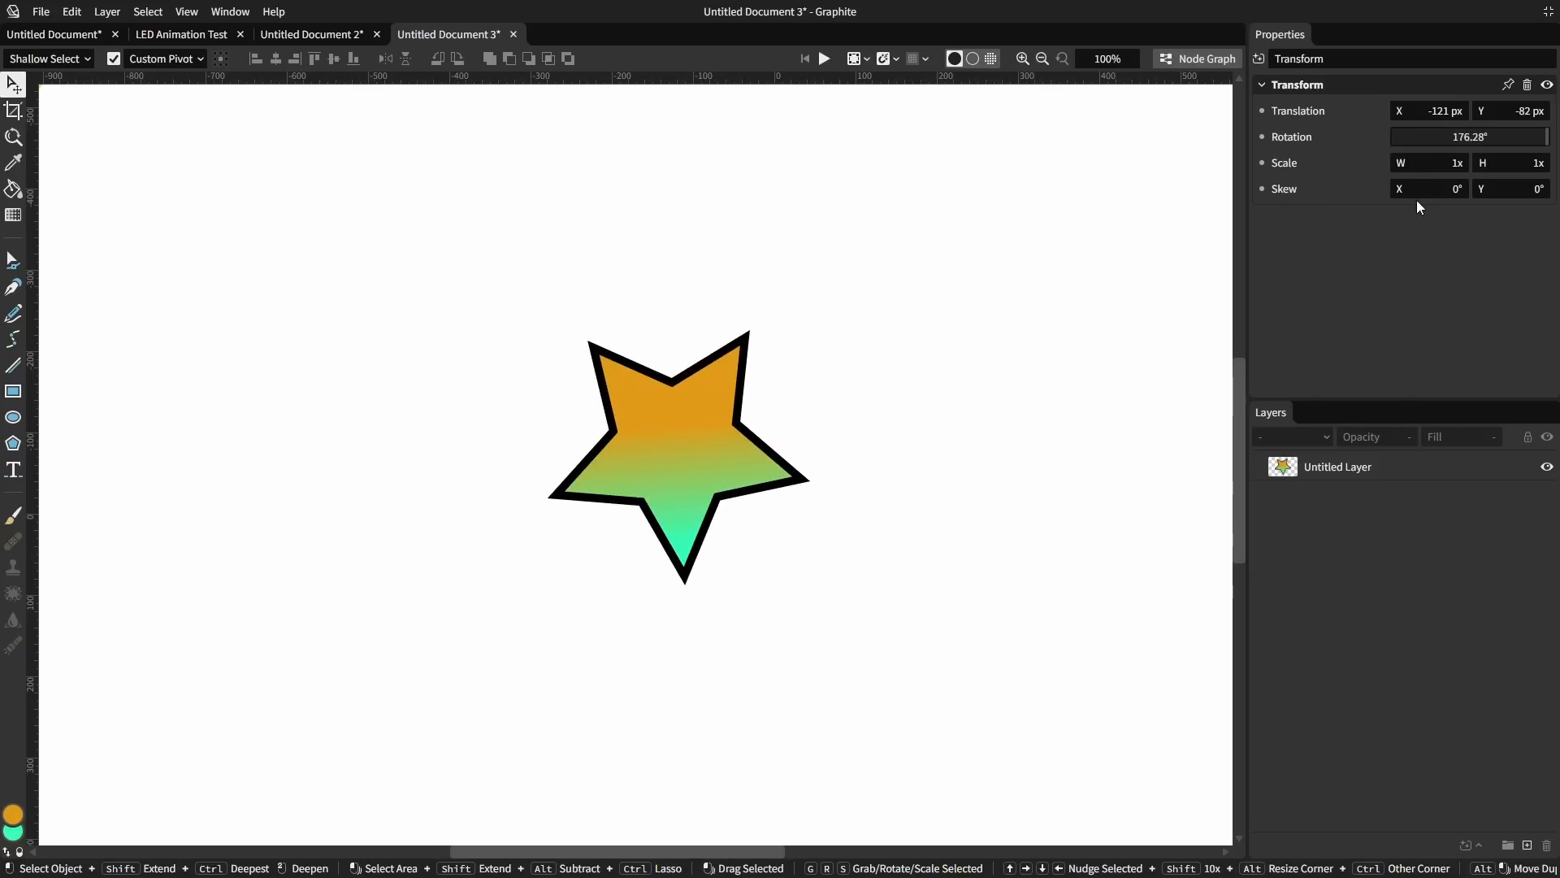
left_click(1197, 58)
left_click(1262, 136)
left_click_drag(383, 504, 422, 485)
left_click(347, 502)
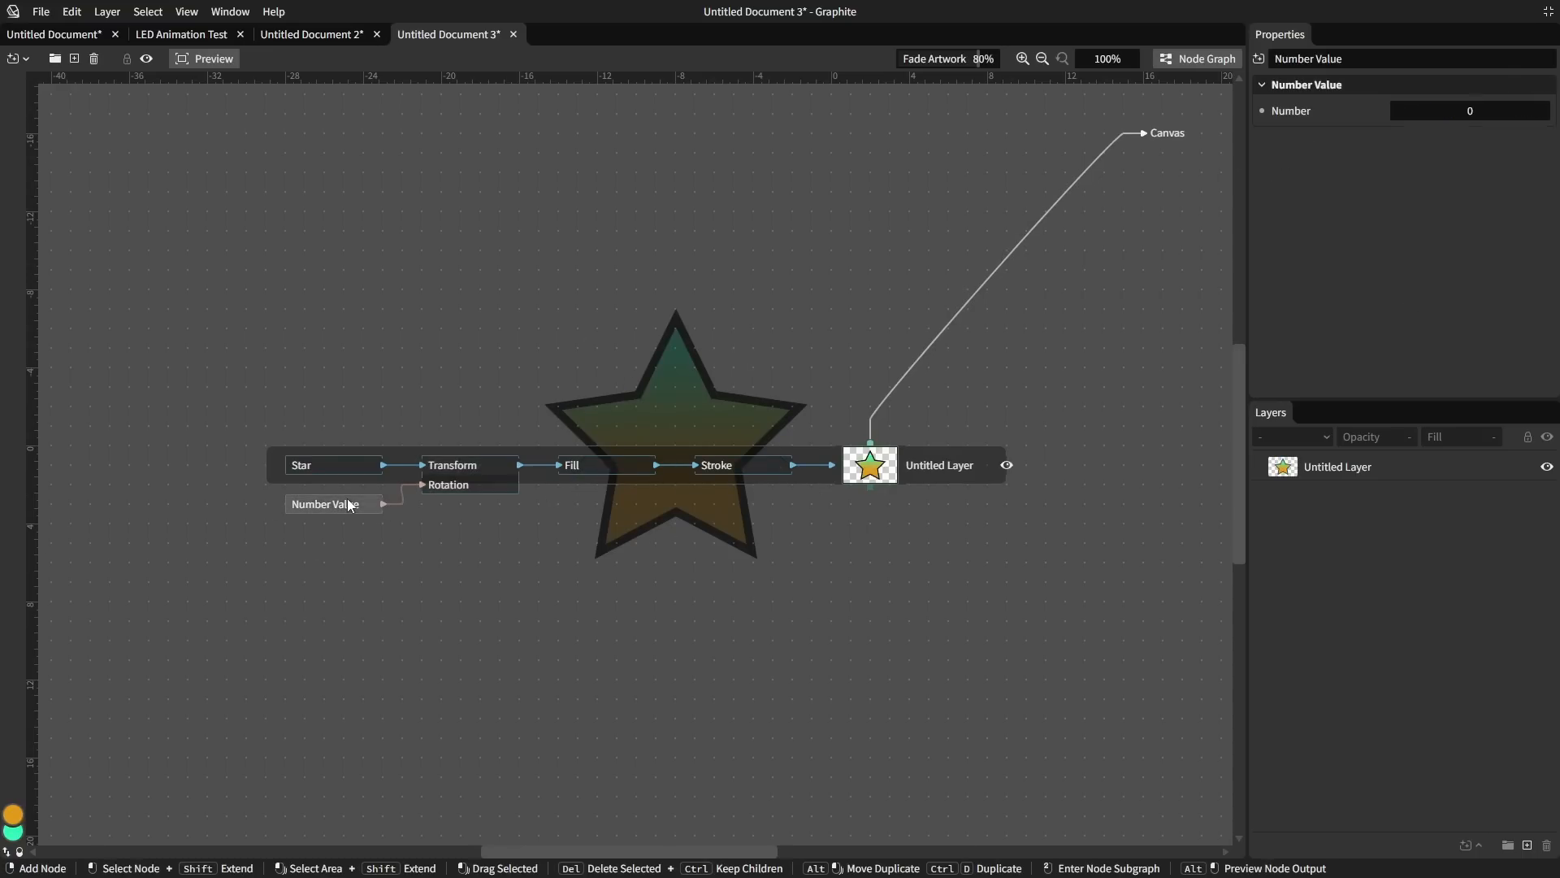
Return to the canvas and set the Number Value that drives the star's rotation to 2pi.
left_click(1219, 65)
left_click_drag(1470, 110, 1529, 110)
type("2p")
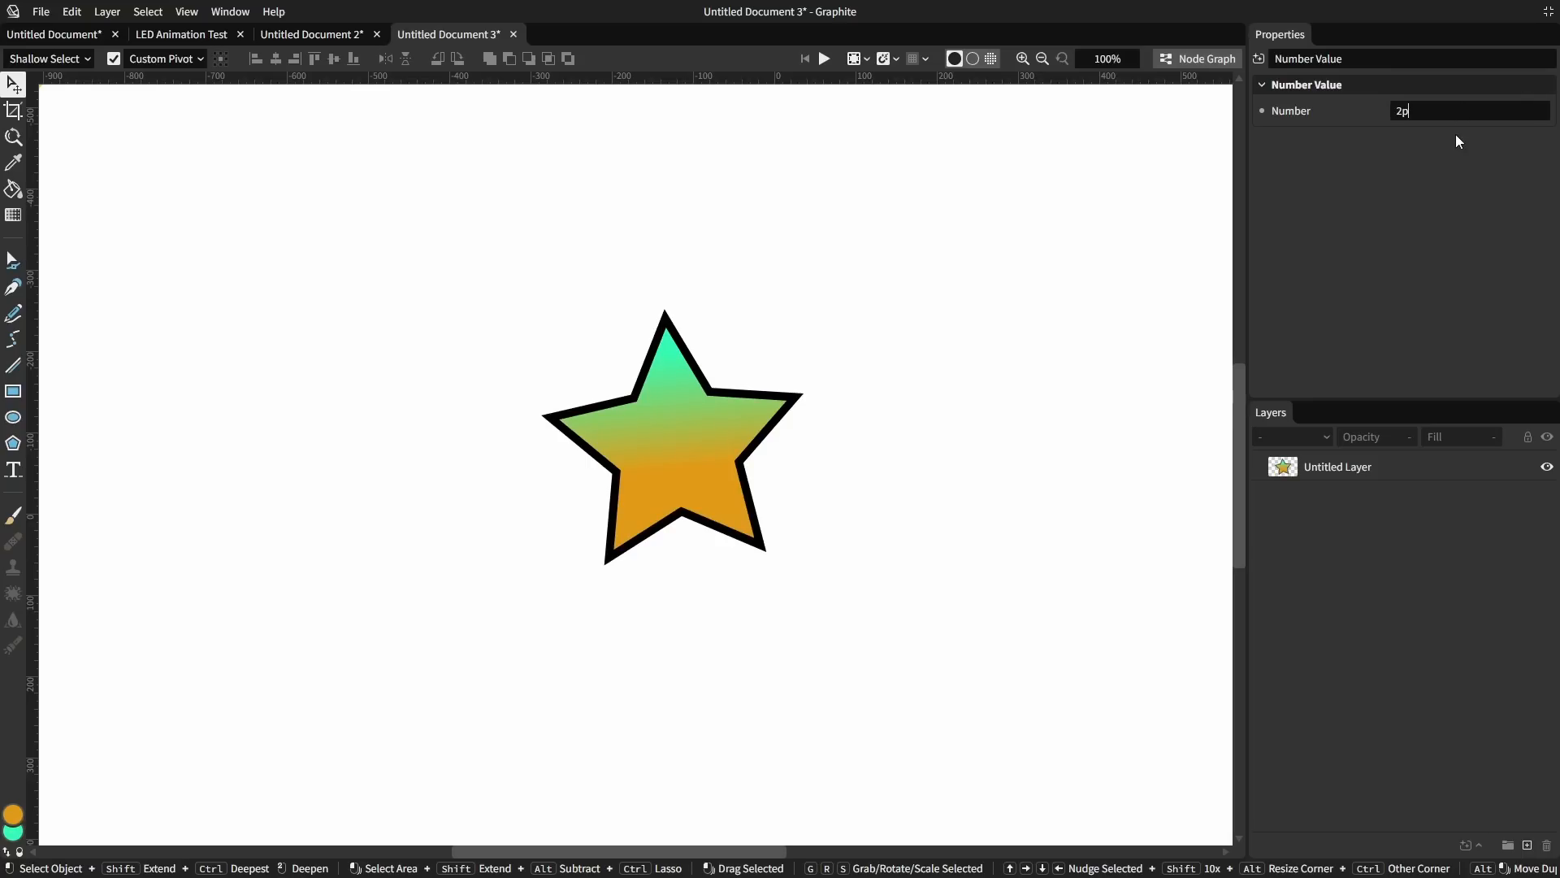
type("i")
key("Return")
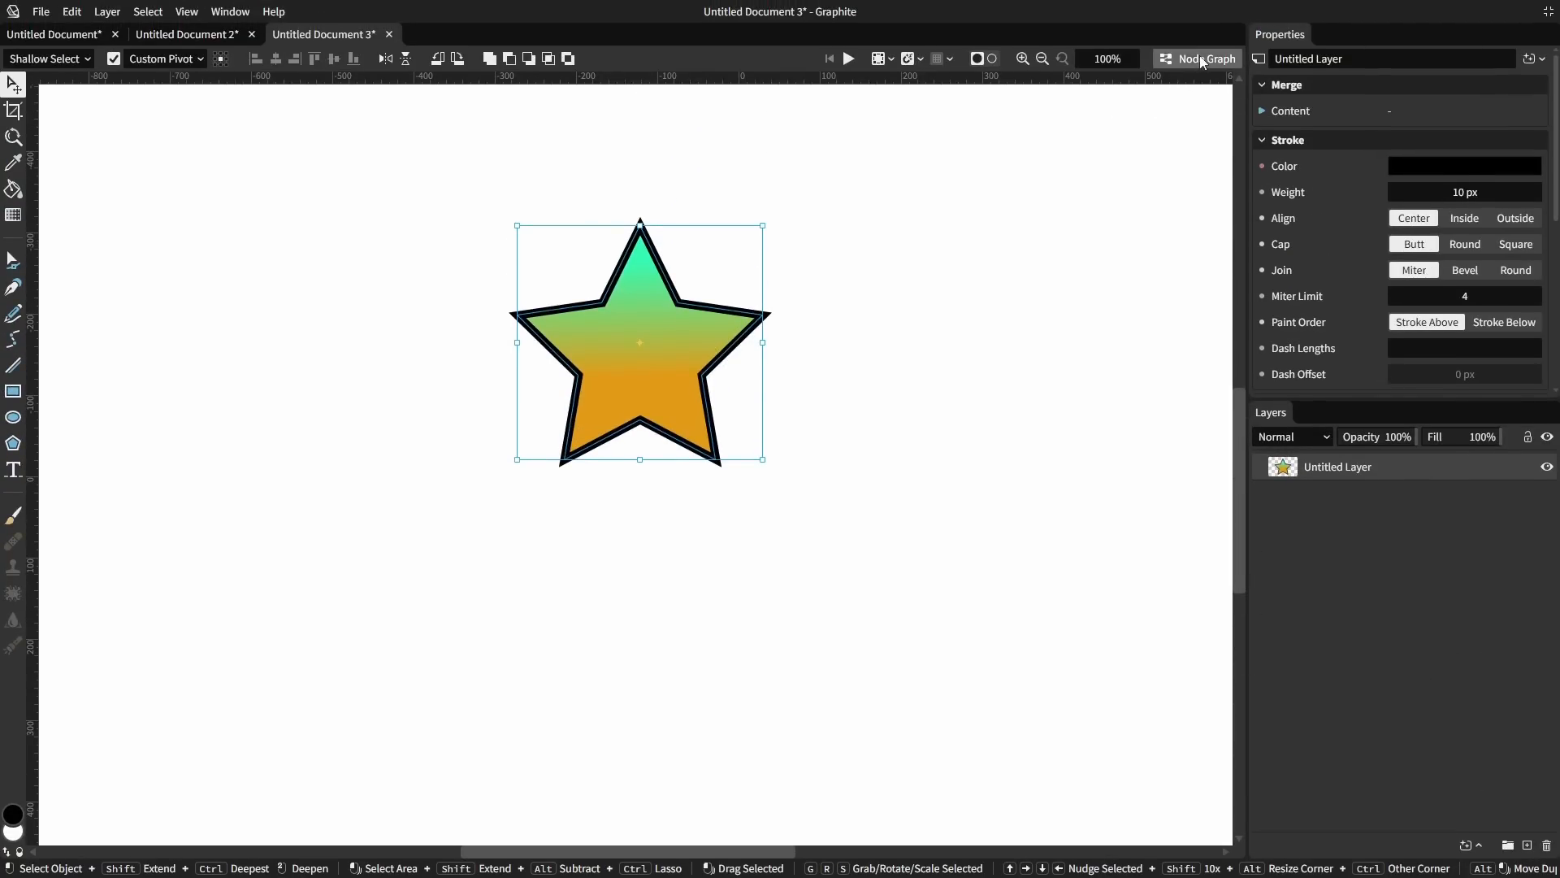
Select the Number Value node feeding the Transform's Rotation and raise its number to 358.8 while viewing the canvas.
left_click(1203, 60)
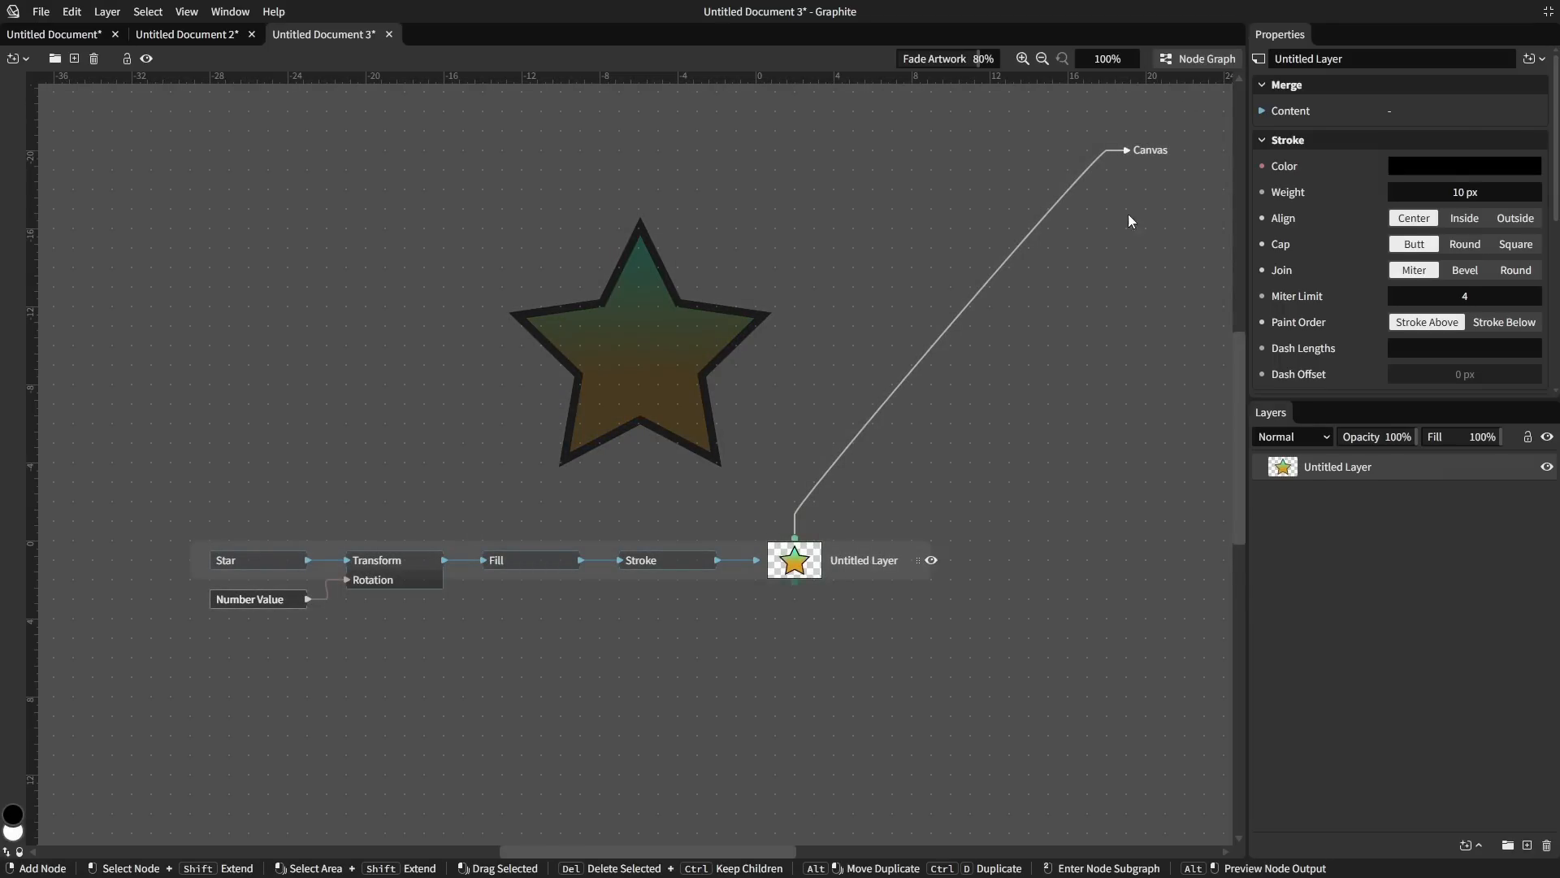
left_click(276, 601)
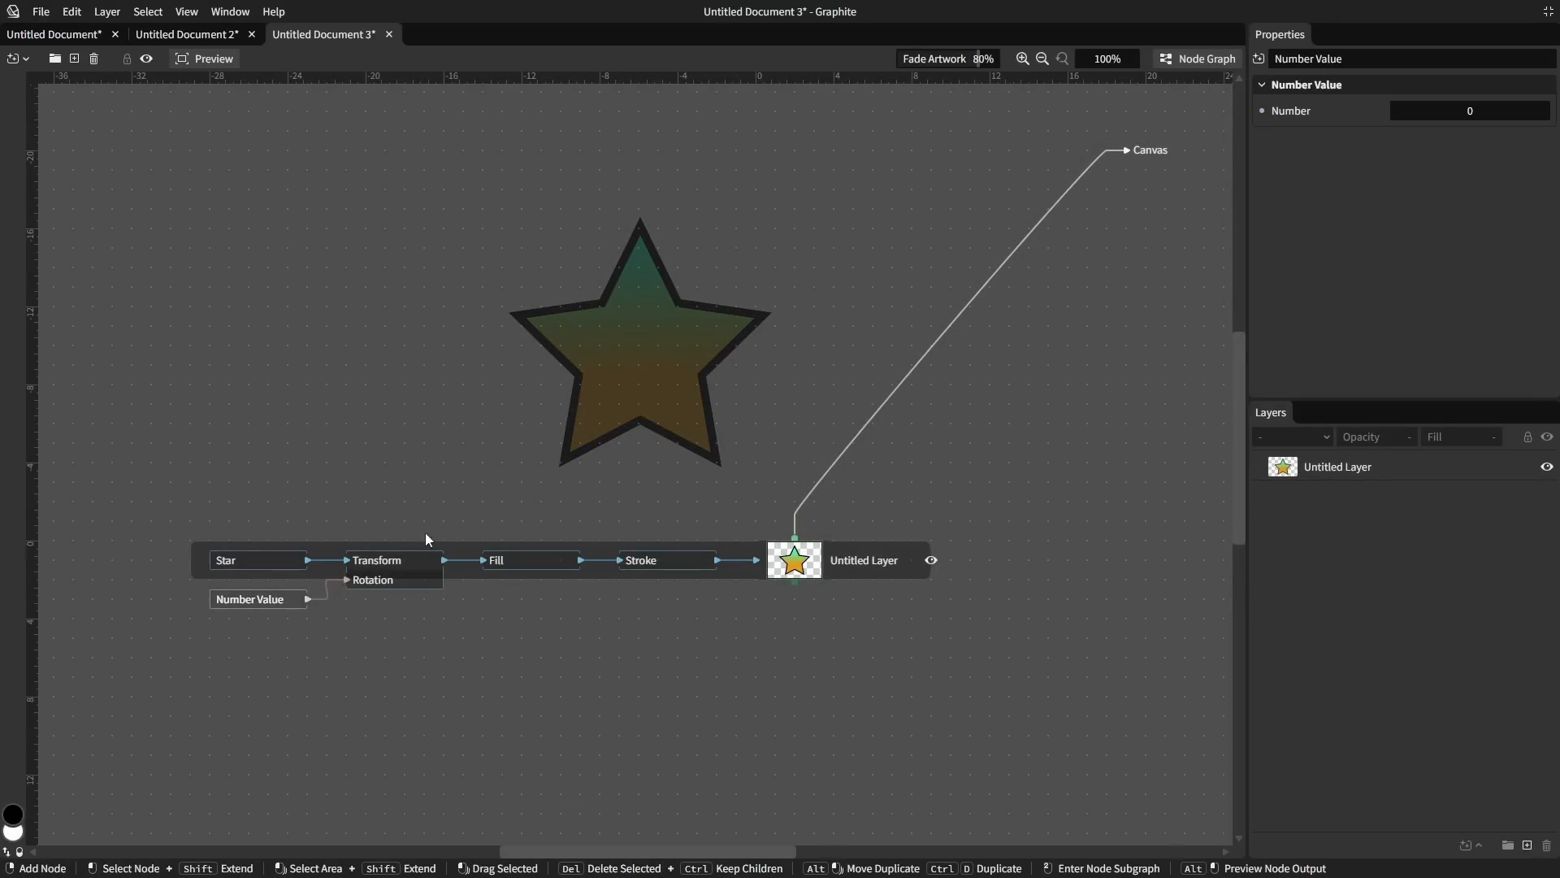
left_click(1216, 70)
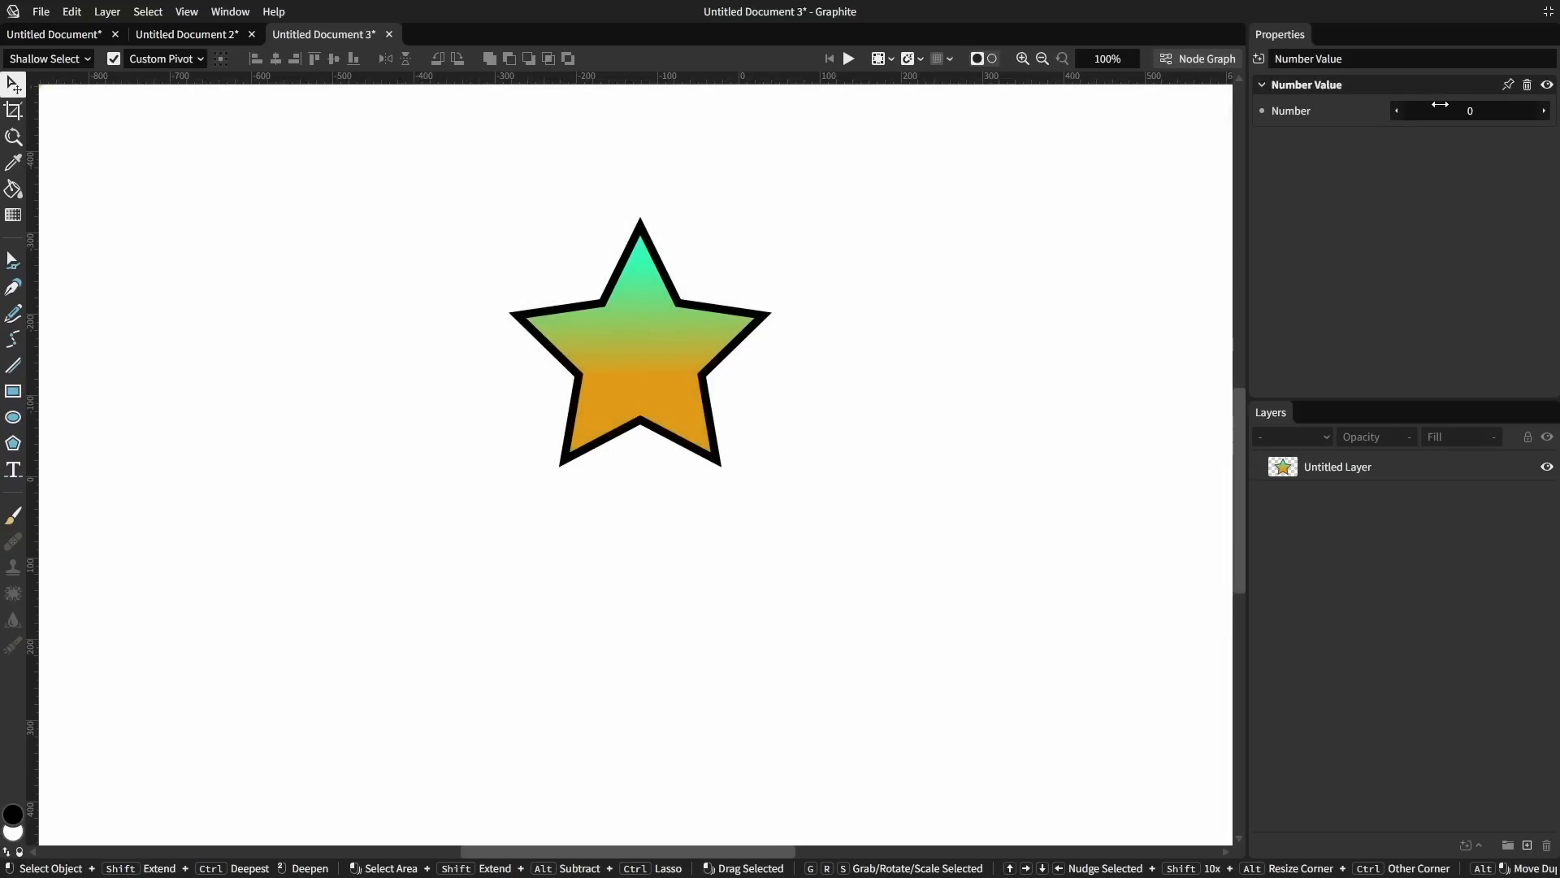
left_click_drag(1454, 111, 1548, 110)
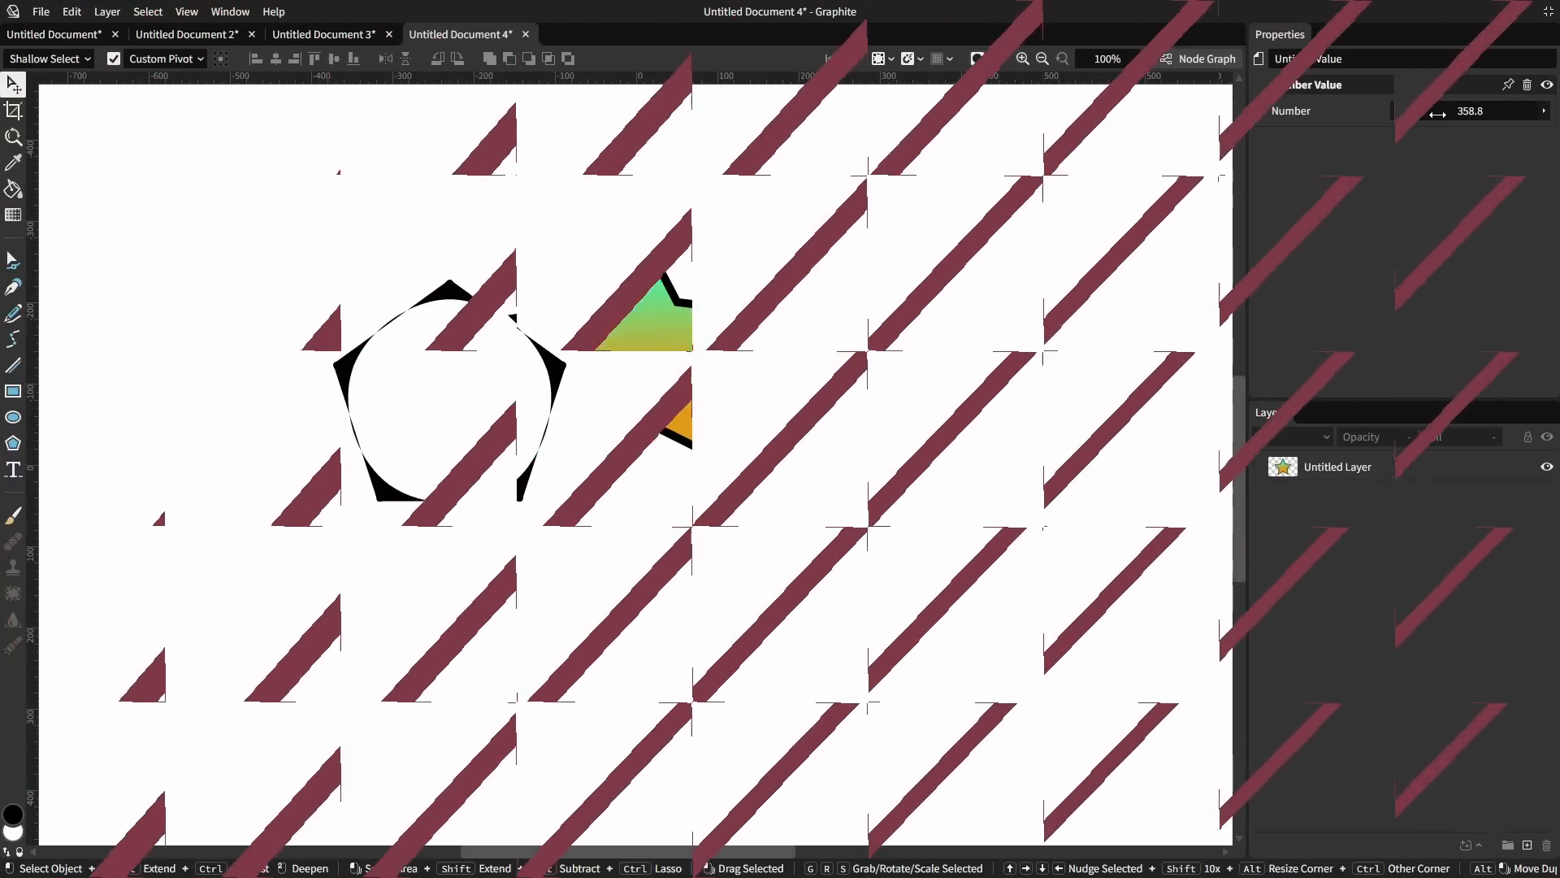
Draw nine more overlapping pentagons of varying sizes across the canvas with the Polygon tool and 20 px stroke.
left_click(1424, 495)
key("y")
left_click_drag(476, 206, 717, 438)
mouse_move(534, 347)
left_mouse_down()
mouse_move(651, 484)
mouse_move(824, 626)
left_mouse_up()
left_click_drag(622, 216, 963, 536)
left_click_drag(785, 422, 1059, 679)
mouse_move(541, 528)
left_mouse_down()
mouse_move(739, 682)
mouse_move(863, 822)
left_mouse_up()
left_click_drag(354, 417, 770, 707)
left_click_drag(1124, 260, 850, 528)
left_click_drag(252, 176, 540, 439)
left_click_drag(915, 158, 695, 332)
Transform the last drawn pentagon by scaling and moving it among the others, and return to the Select tool.
key("r")
key("g")
key("s")
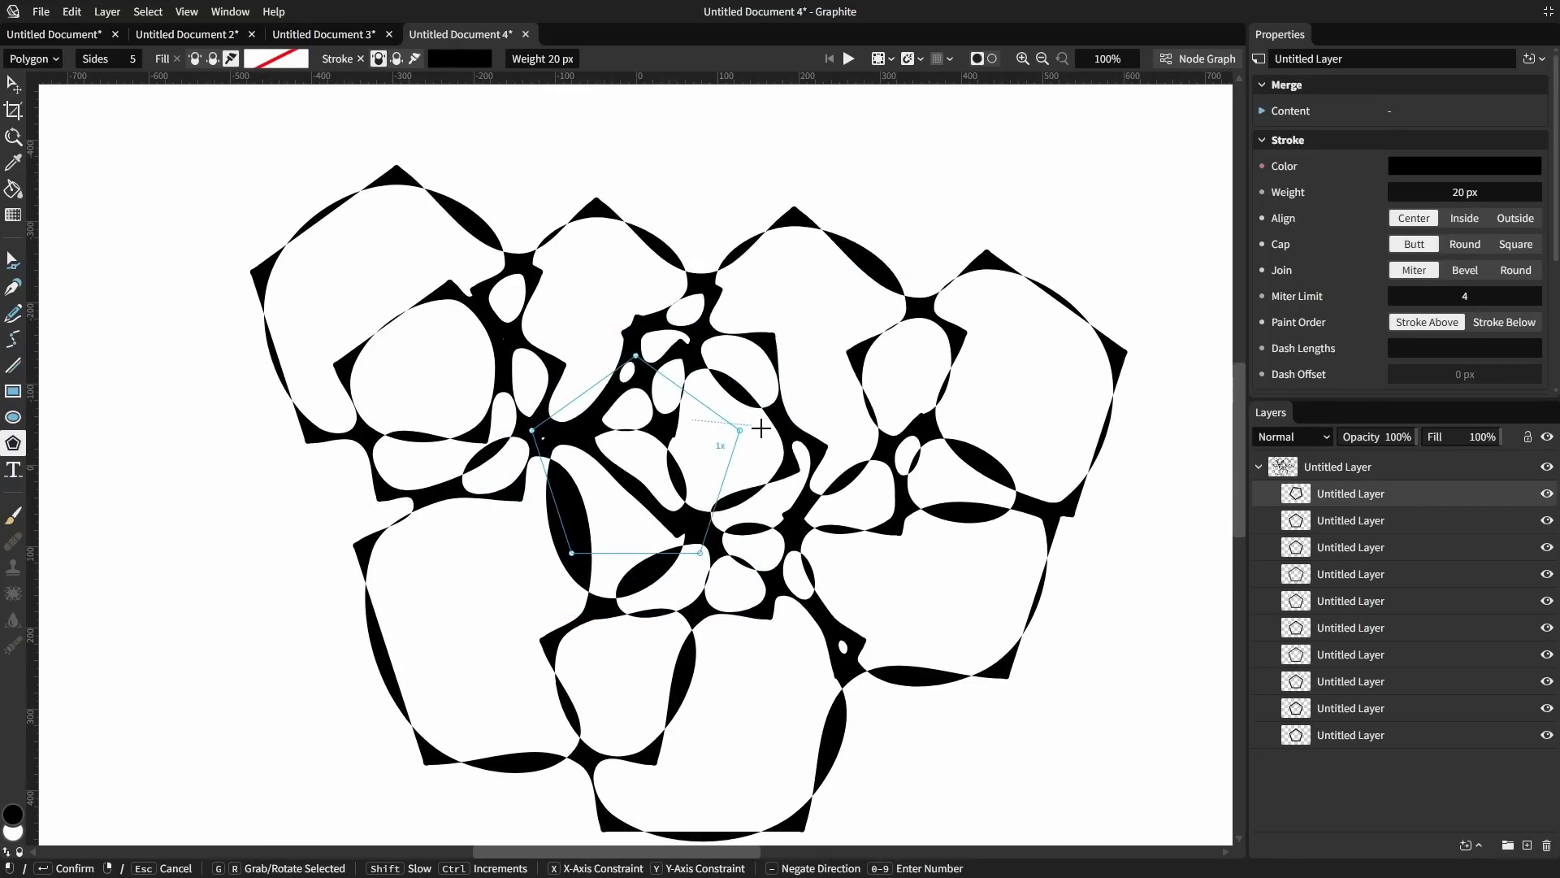
key("g")
left_click(829, 501)
key("v")
Deselect the pentagons and show the document's node graph.
left_click(1167, 174)
left_click(1197, 58)
left_click_drag(561, 349, 806, 117)
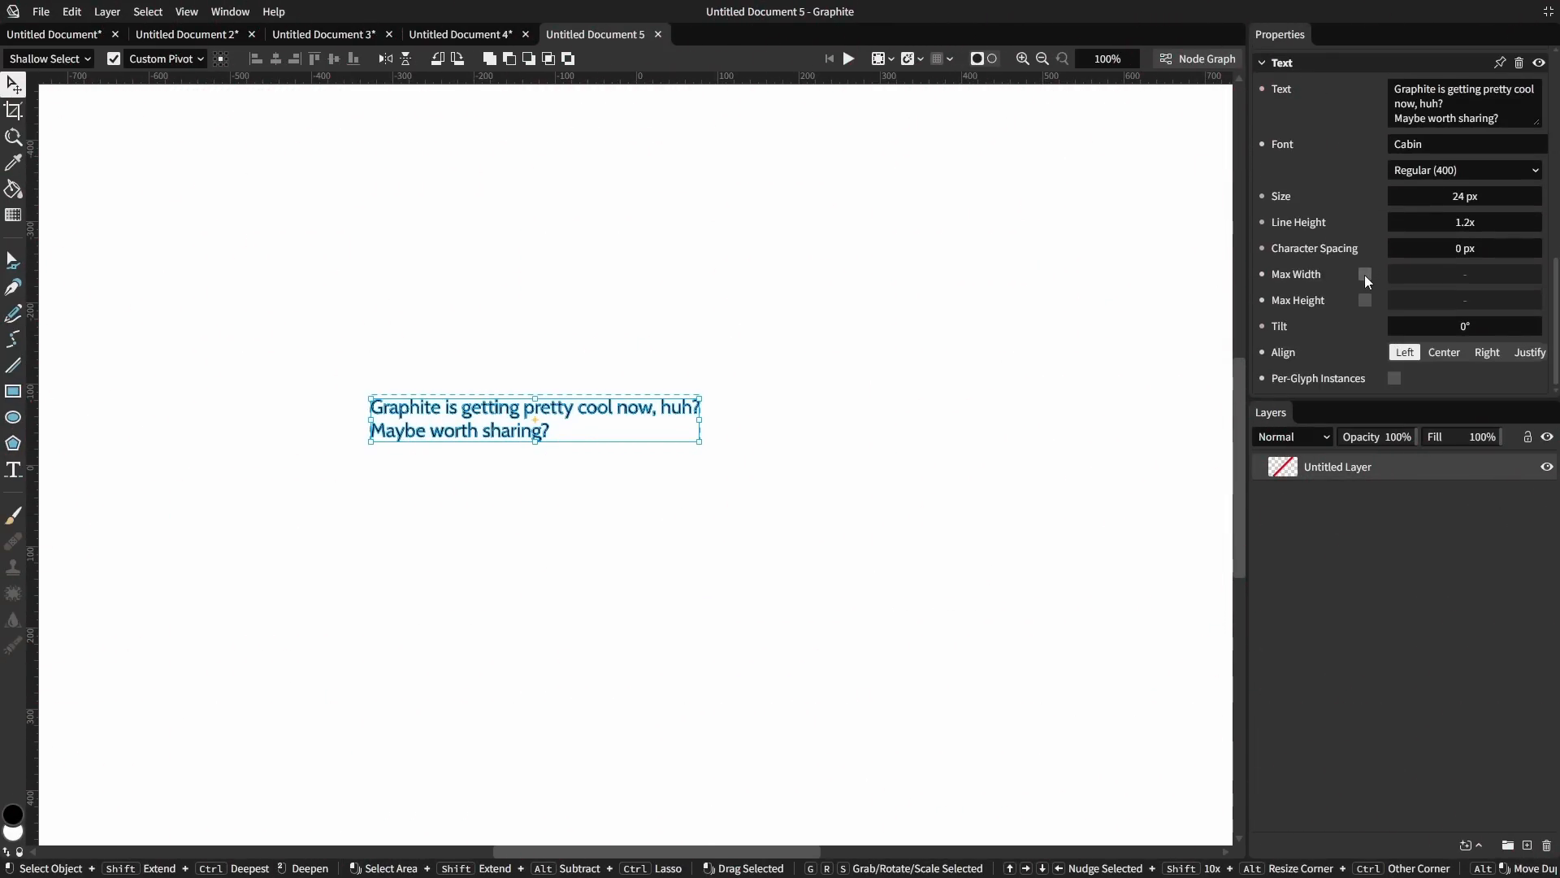
Set the text's character spacing to 3 px and line height to 1.7x, and increase its tilt.
left_click_drag(1433, 254, 1463, 221)
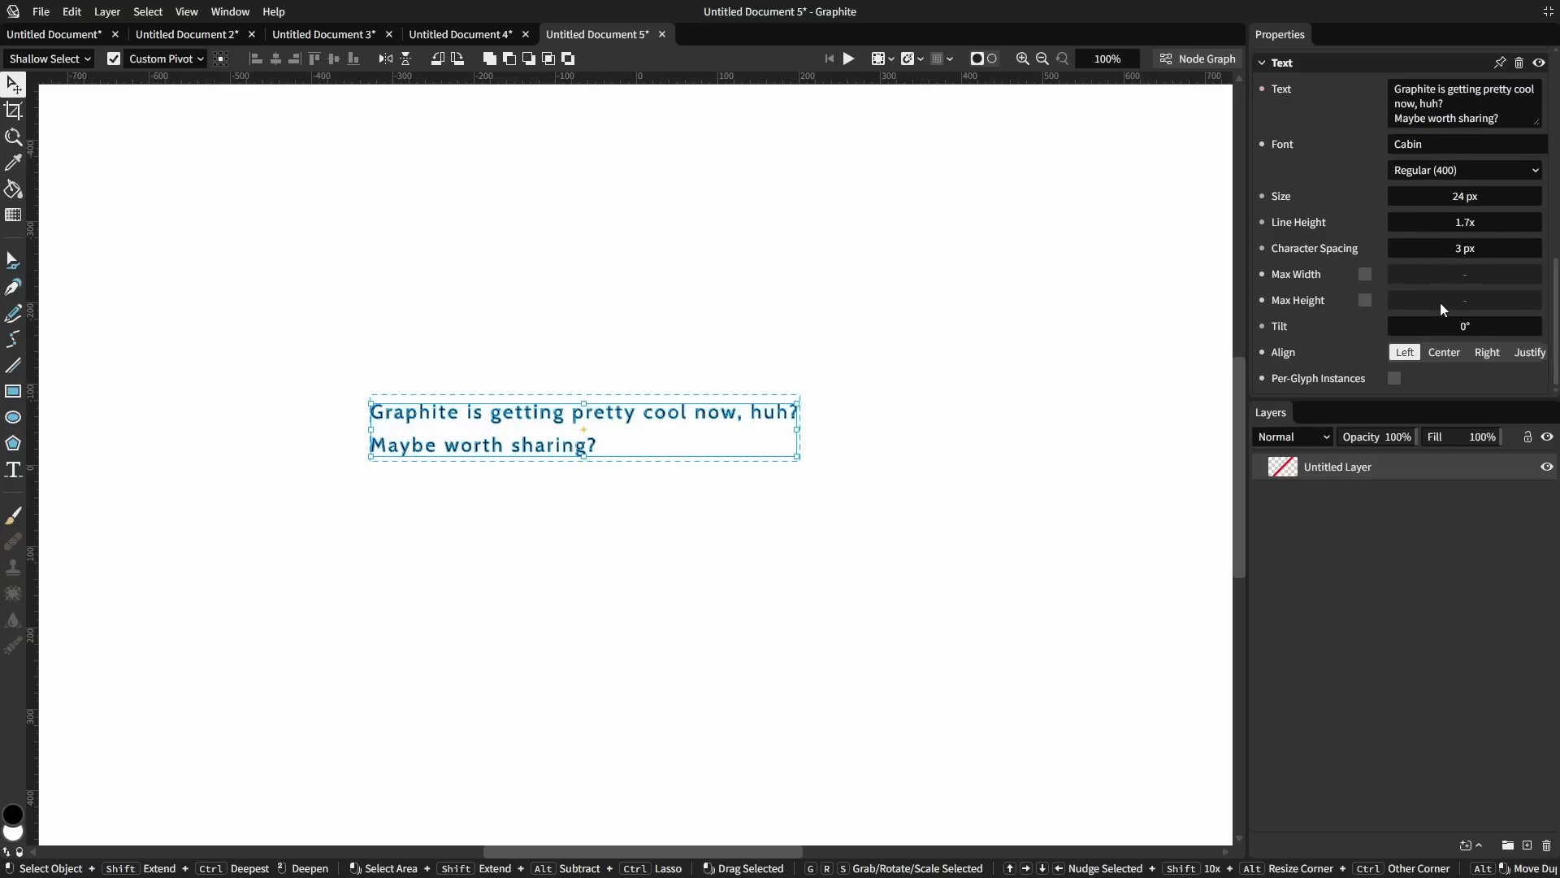
mouse_move(1442, 326)
left_mouse_down()
mouse_move(1503, 325)
mouse_move(1442, 325)
mouse_move(1467, 326)
left_mouse_up()
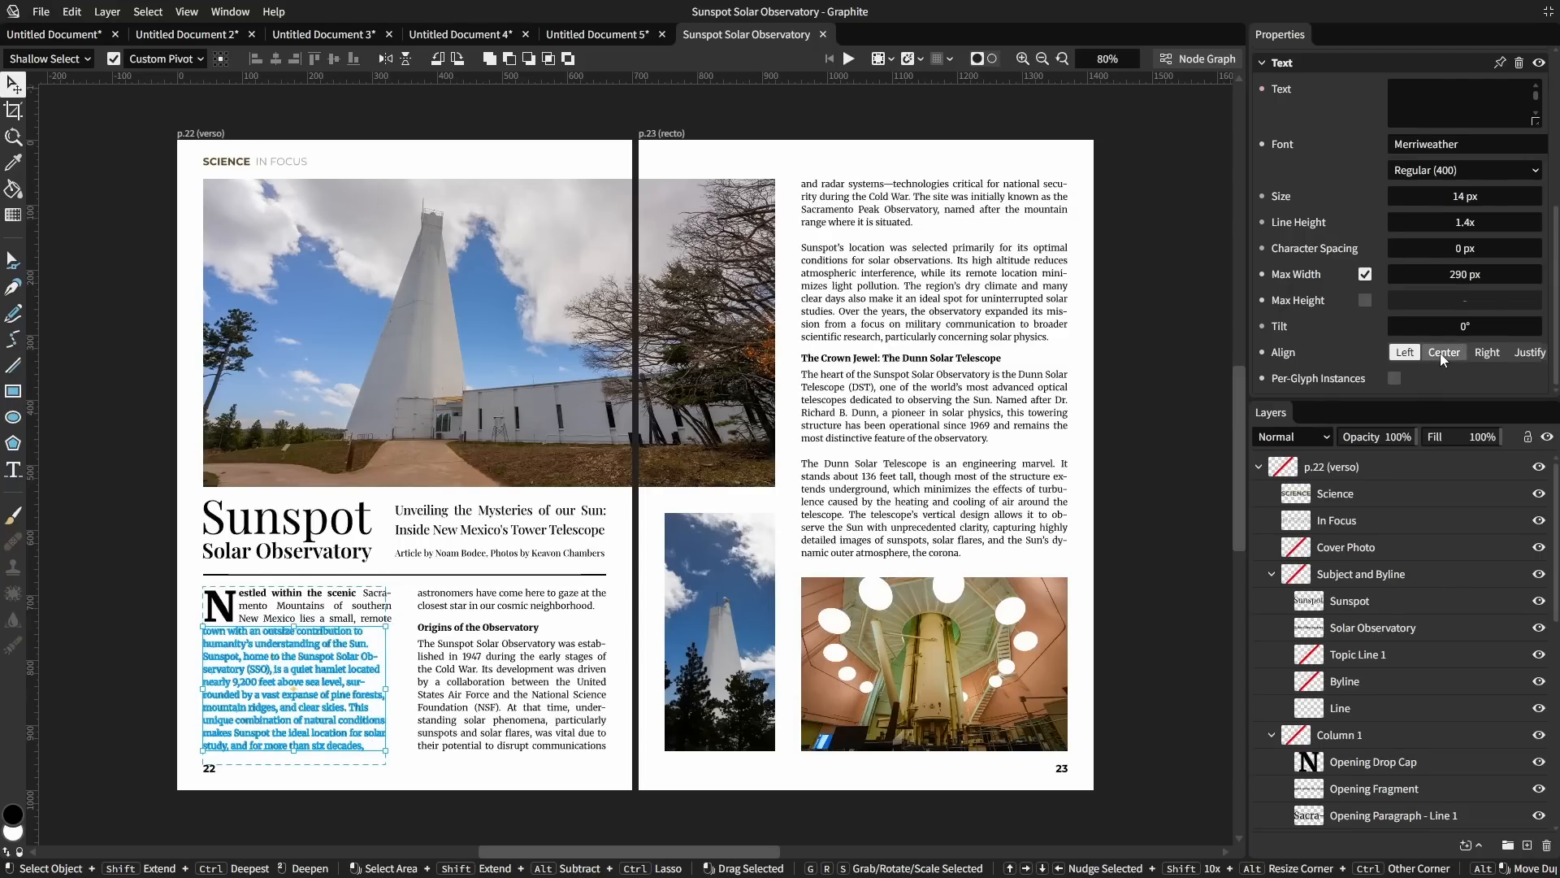
Try Center and Right alignment on the selected opening paragraph, and finish with Justify.
left_click(1443, 352)
left_click(1486, 352)
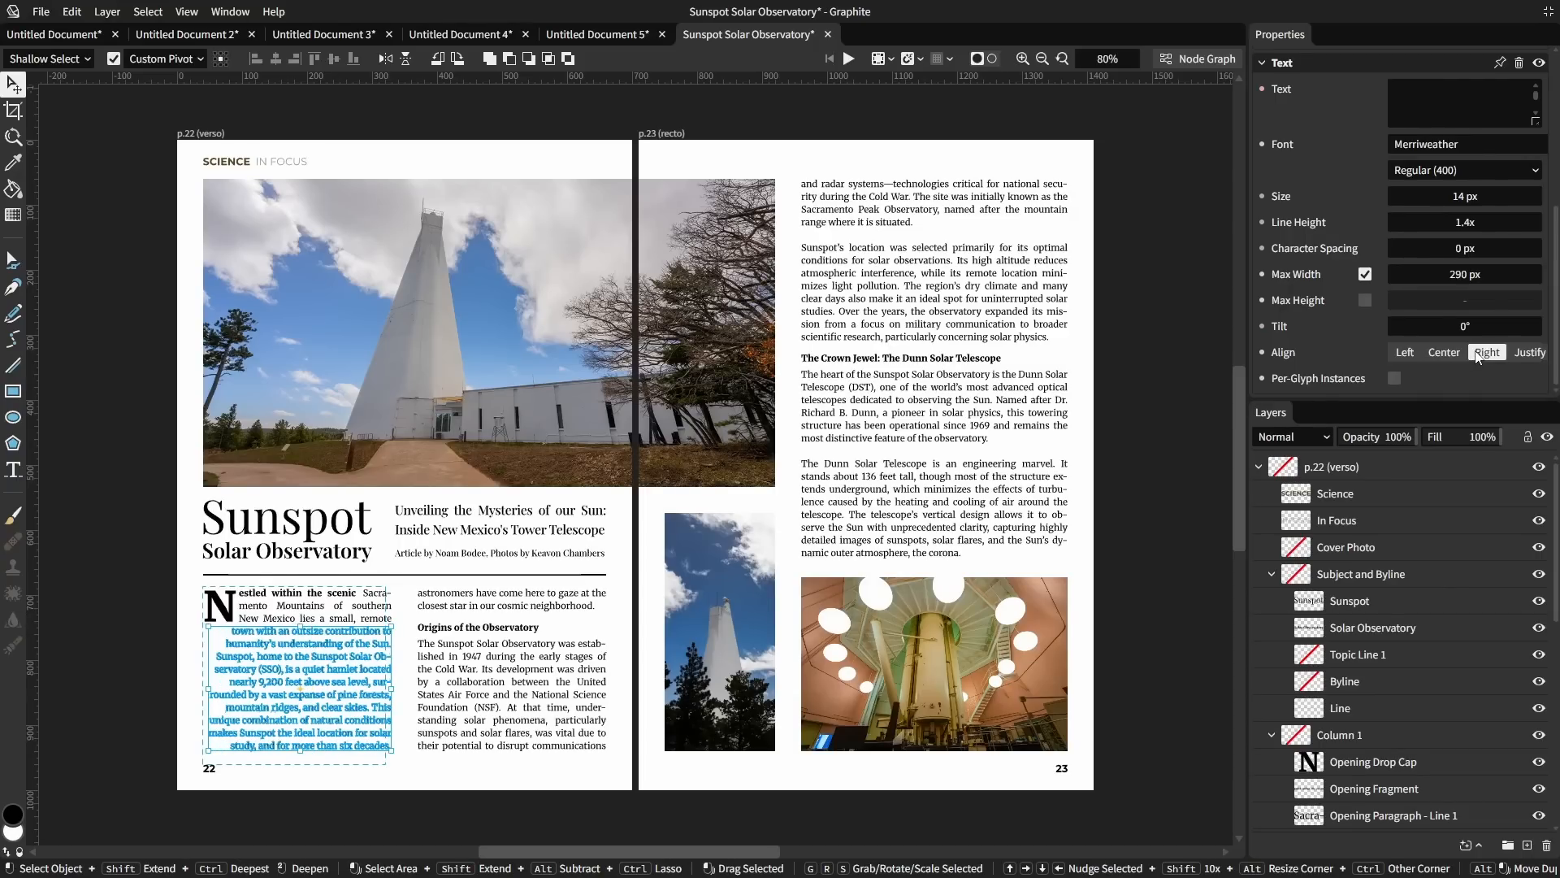
left_click(1531, 351)
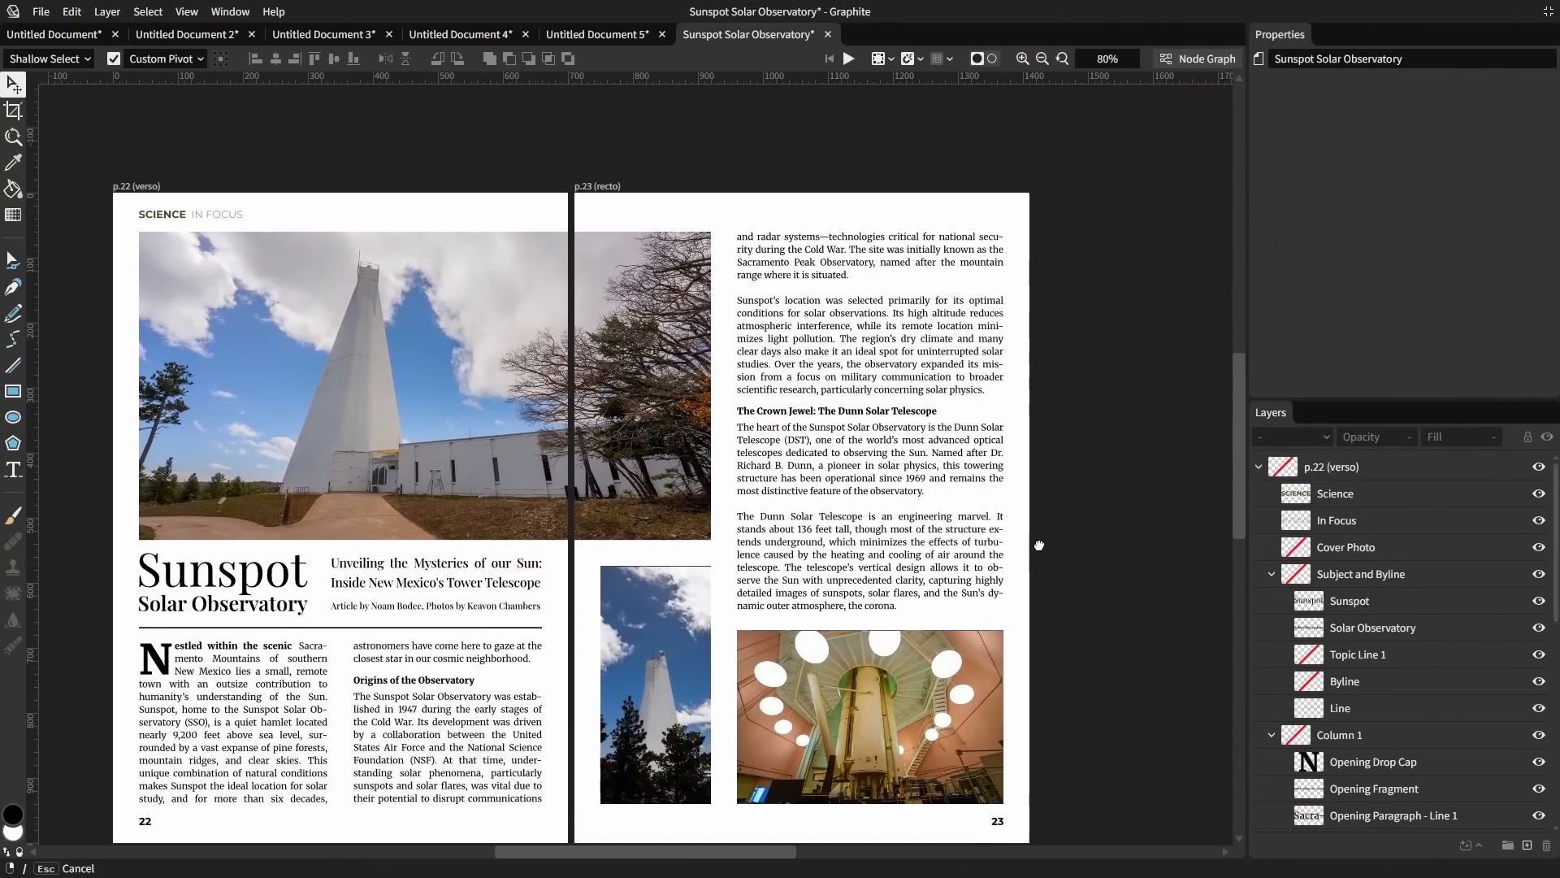
left_click_drag(1124, 498, 1048, 519)
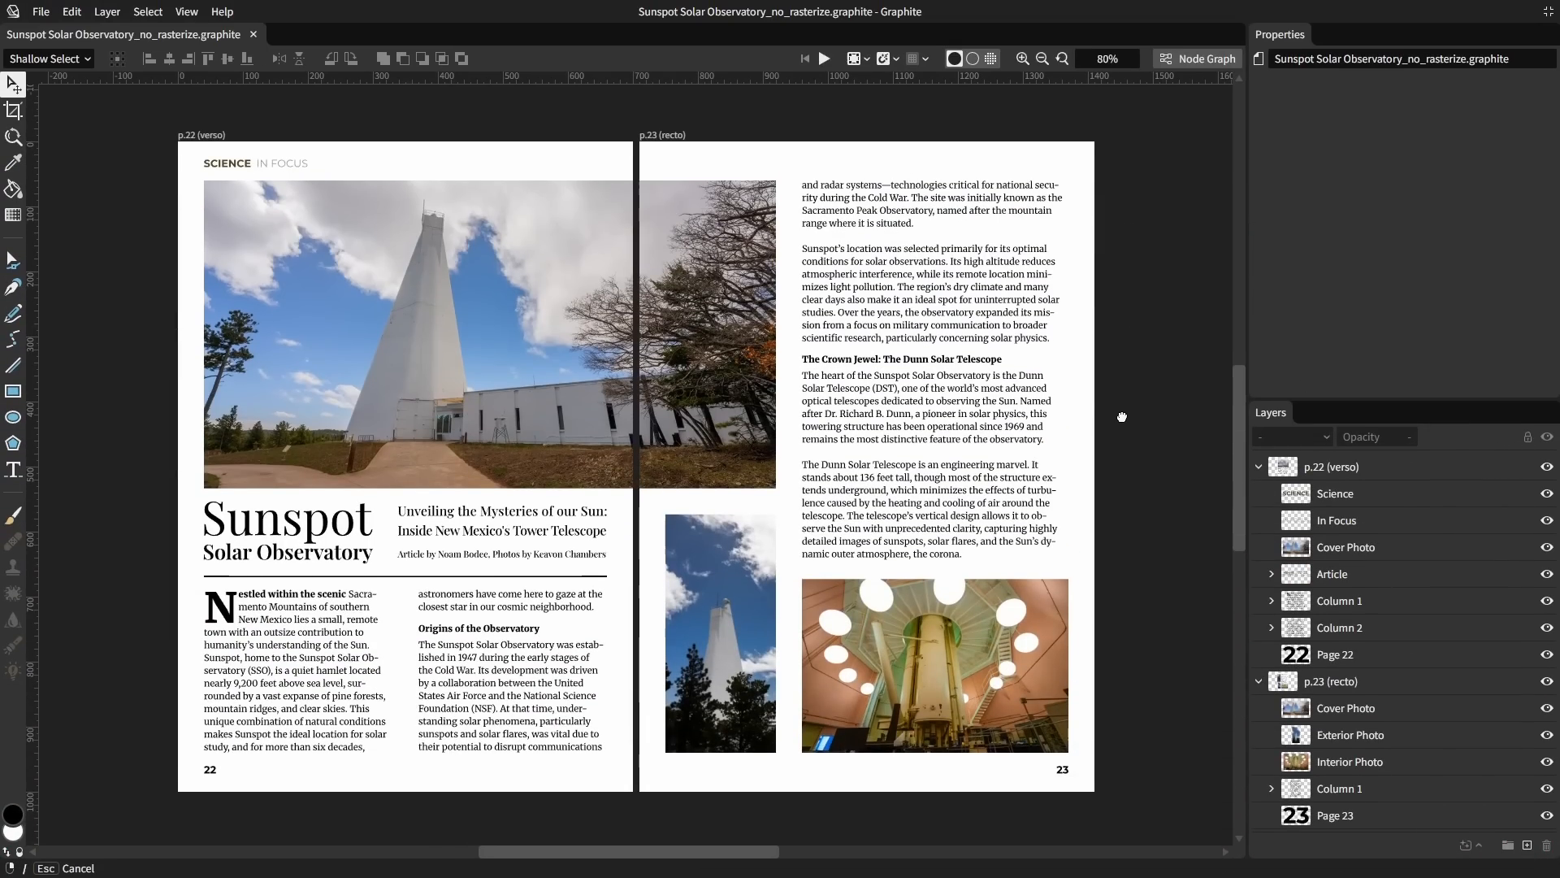
left_click_drag(1122, 417, 1195, 390)
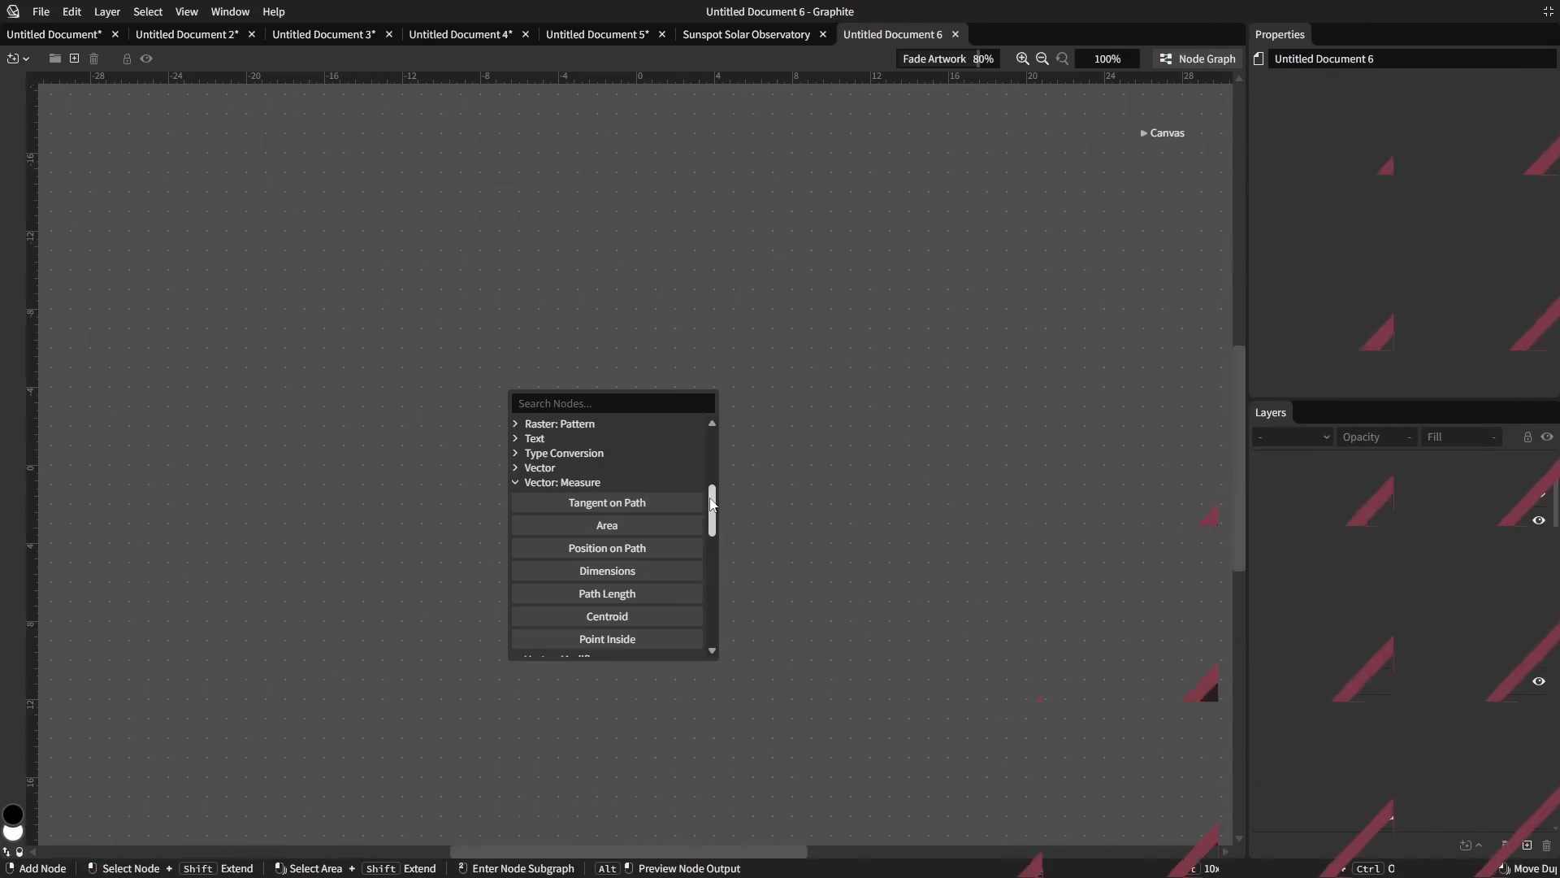
Browse the Vector: Measure and Vector: Modifier node categories, and look over the Isometric Fountain document's node graph.
scroll(714, 518, "down", 3)
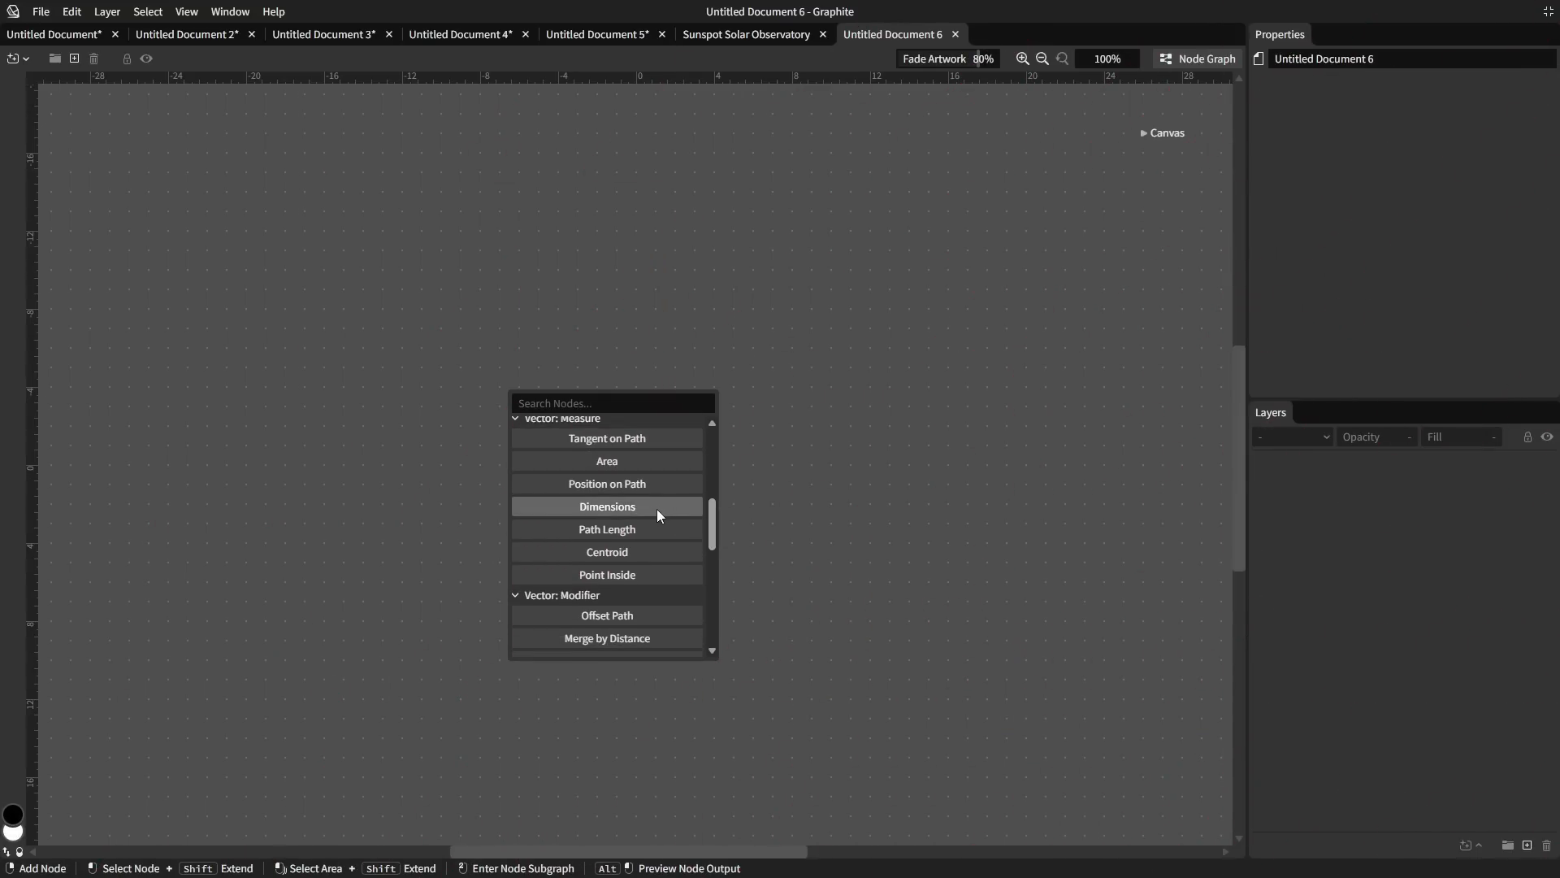
scroll(699, 547, "down", 3)
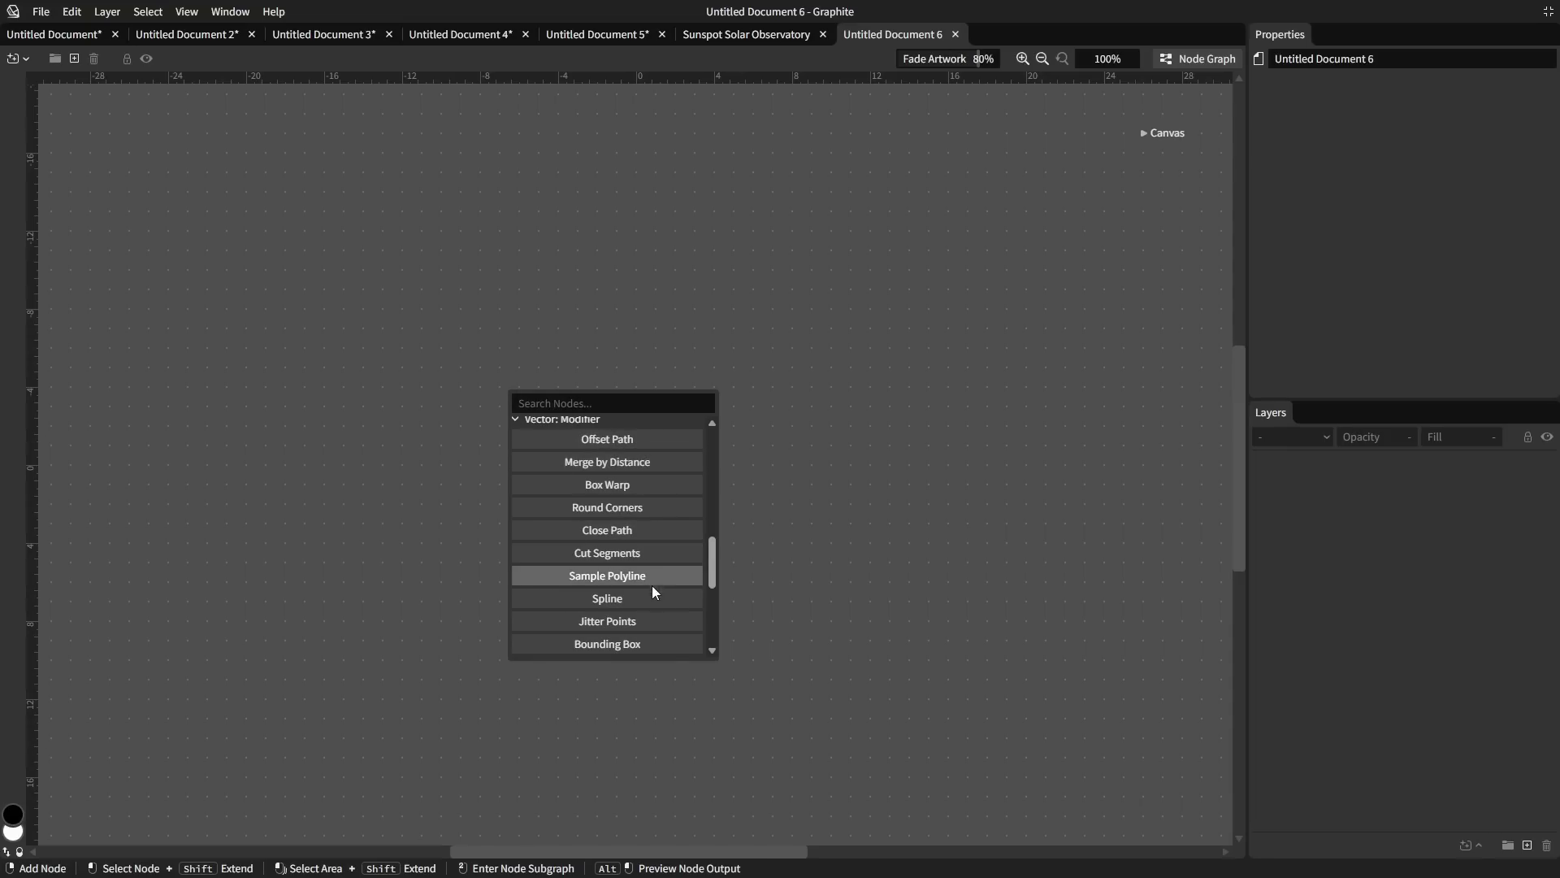
scroll(713, 601, "down", 3)
scroll(713, 601, "down", 2)
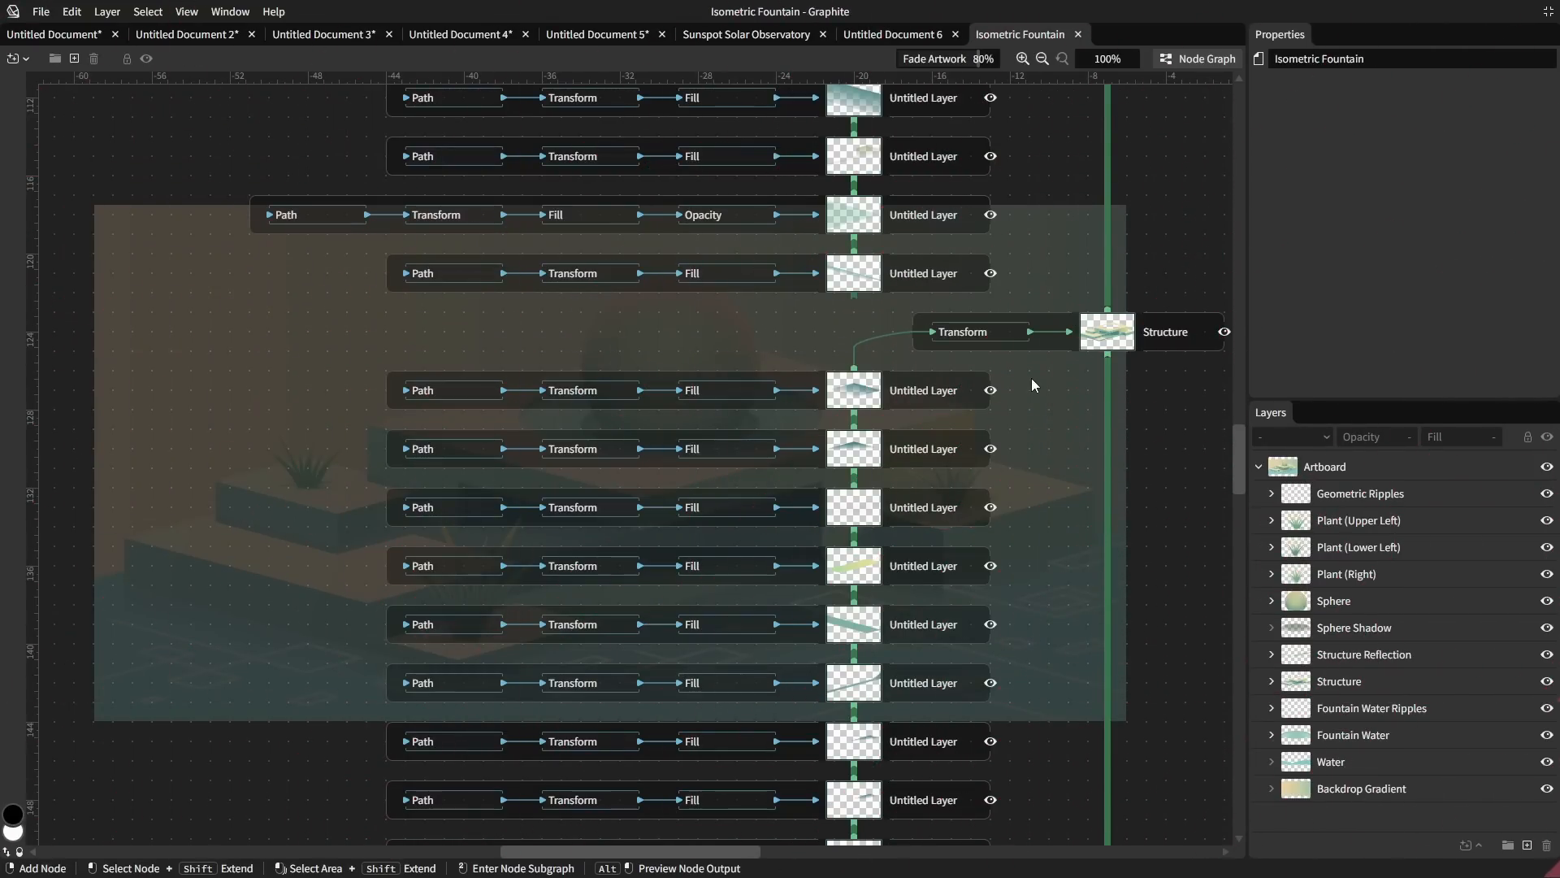
left_click_drag(1059, 209, 975, 669)
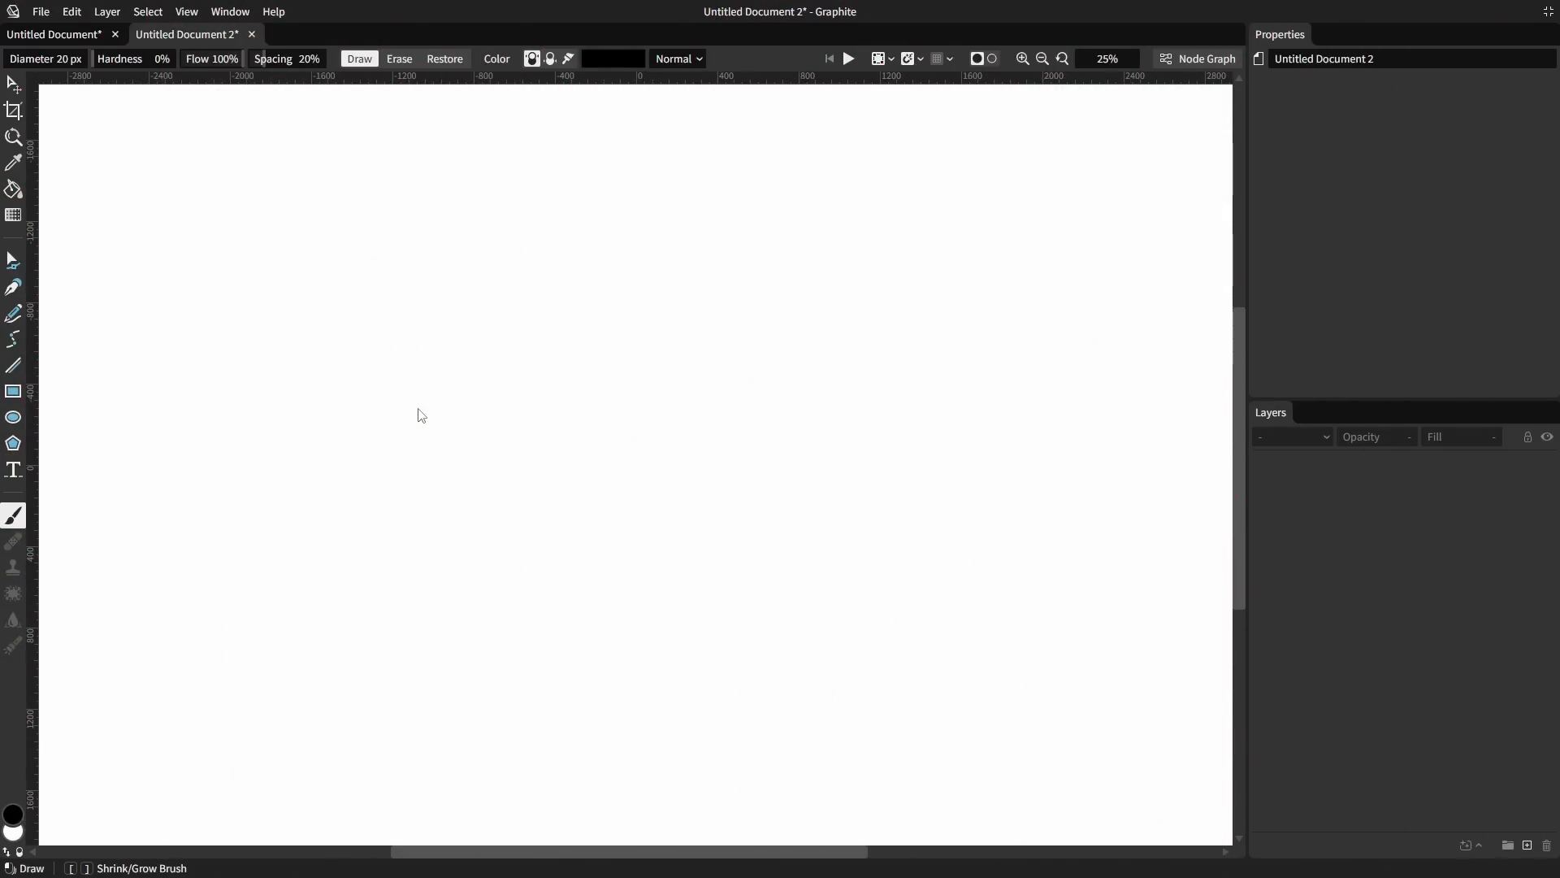
Paint long horizontal strokes across the blank canvas with the black 20 px brush.
mouse_move(98, 456)
left_mouse_down()
mouse_move(187, 399)
mouse_move(473, 447)
left_mouse_up()
left_click_drag(783, 425, 1057, 395)
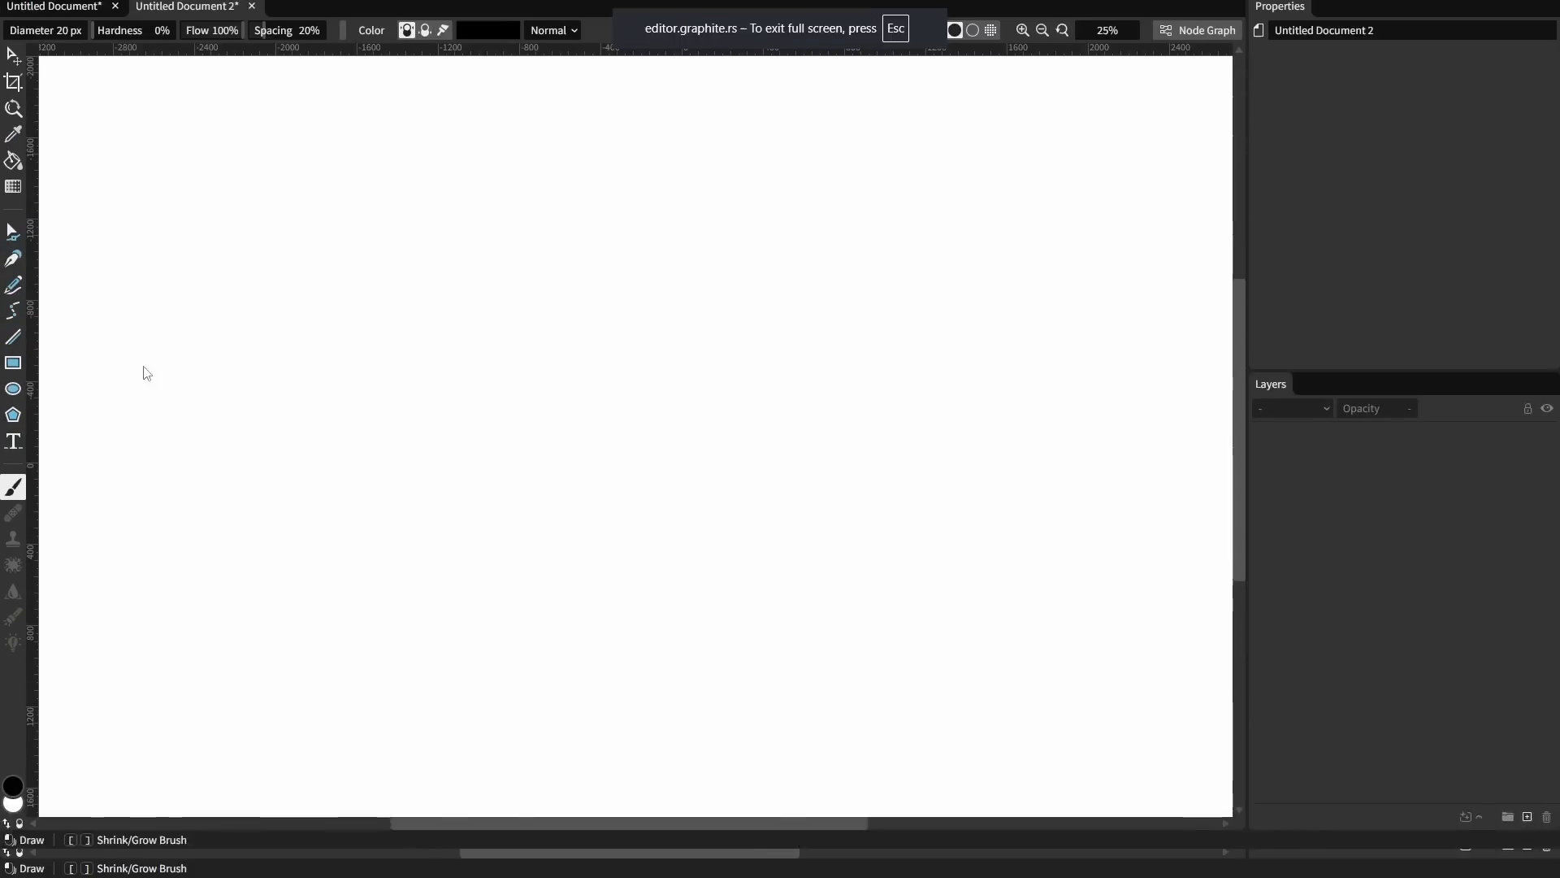
mouse_move(138, 403)
left_mouse_down()
mouse_move(360, 395)
mouse_move(498, 367)
mouse_move(646, 384)
left_mouse_up()
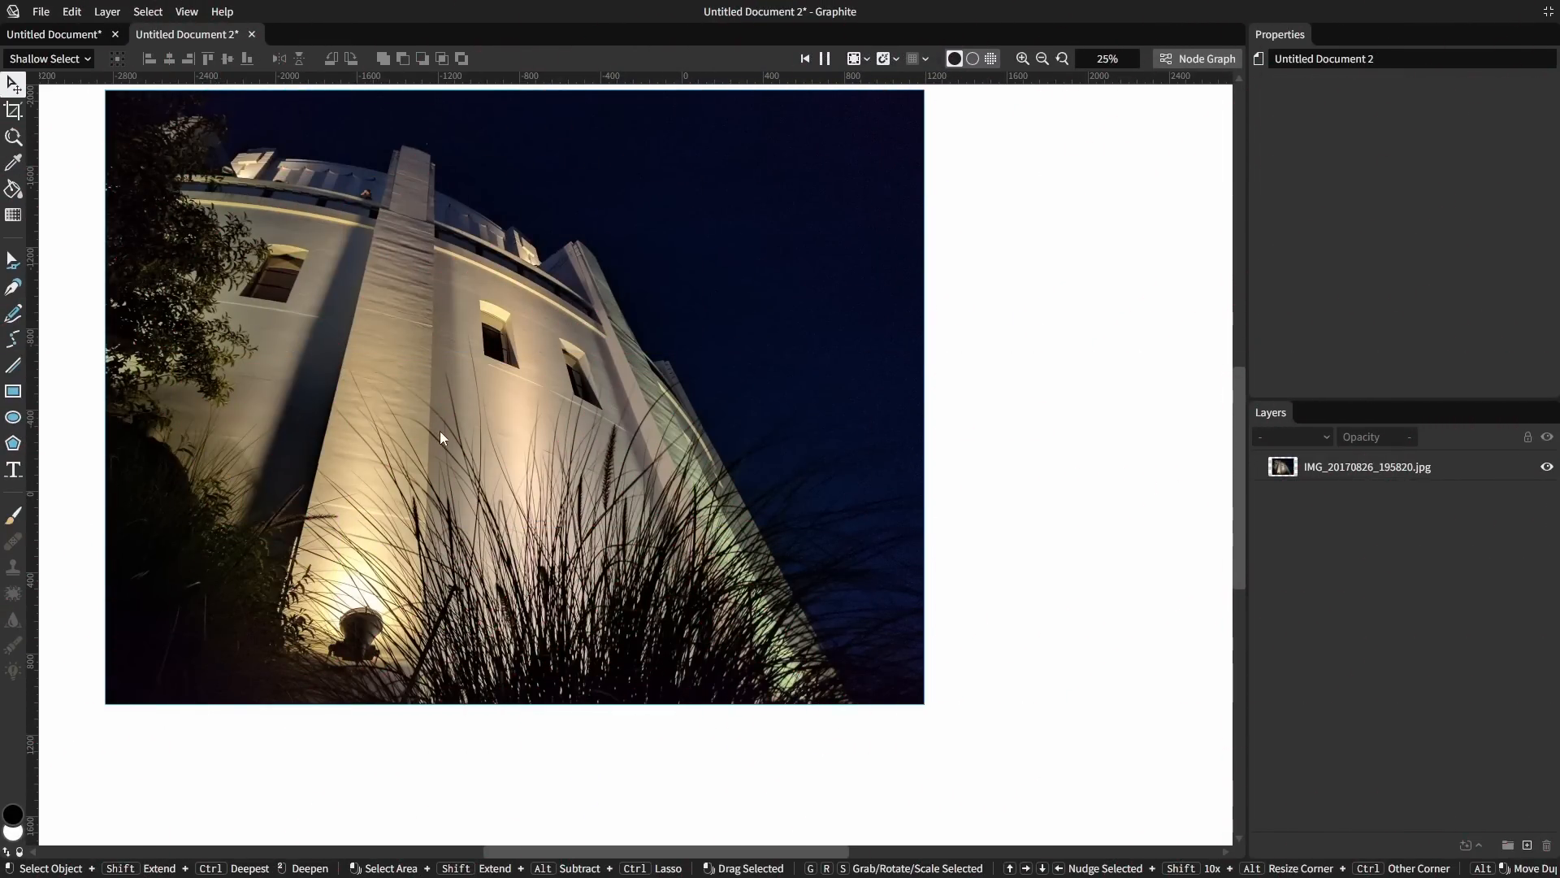
Move the IMG_20170826_195820.jpg photo around the canvas.
left_click_drag(440, 431, 587, 382)
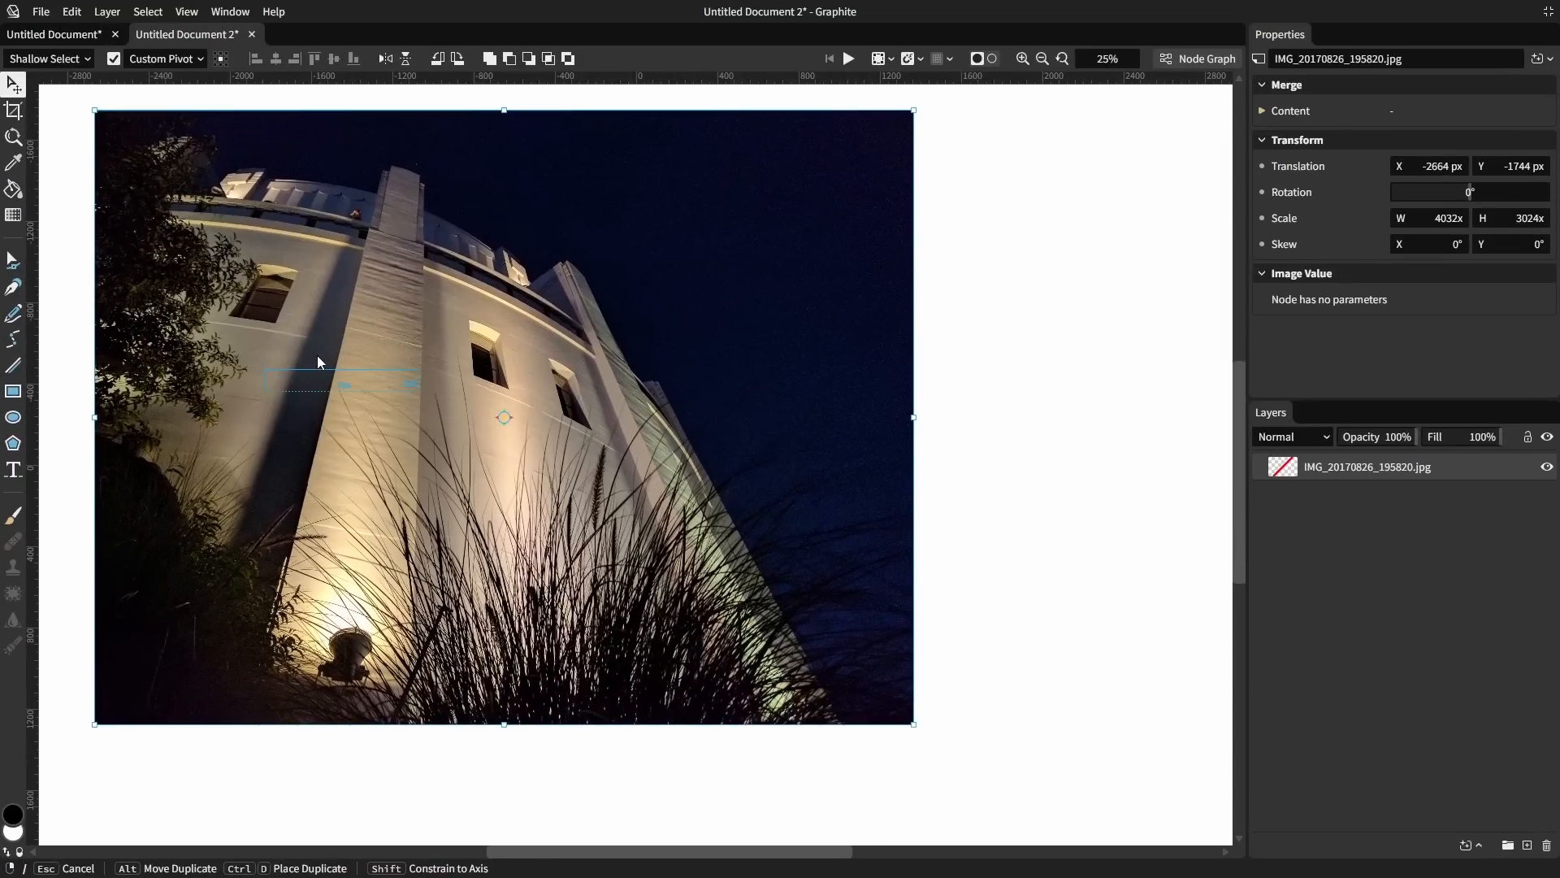
left_click_drag(317, 354, 250, 448)
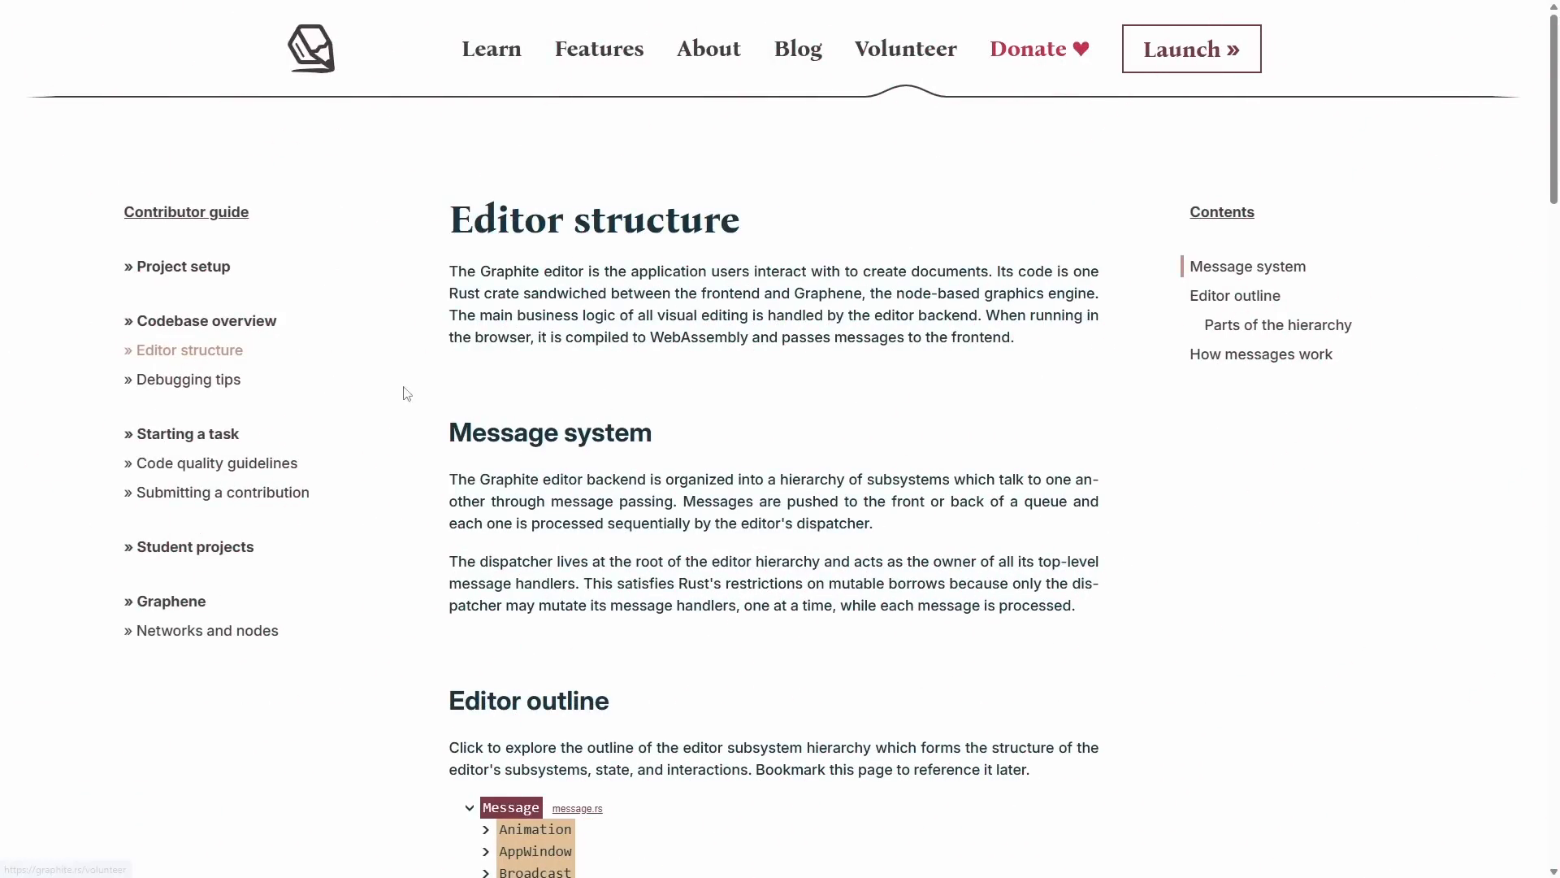
Expand the AppWindow and AppWindowMessage entries in the Editor outline of the contributor guide's Editor structure page.
scroll(398, 373, "down", 7)
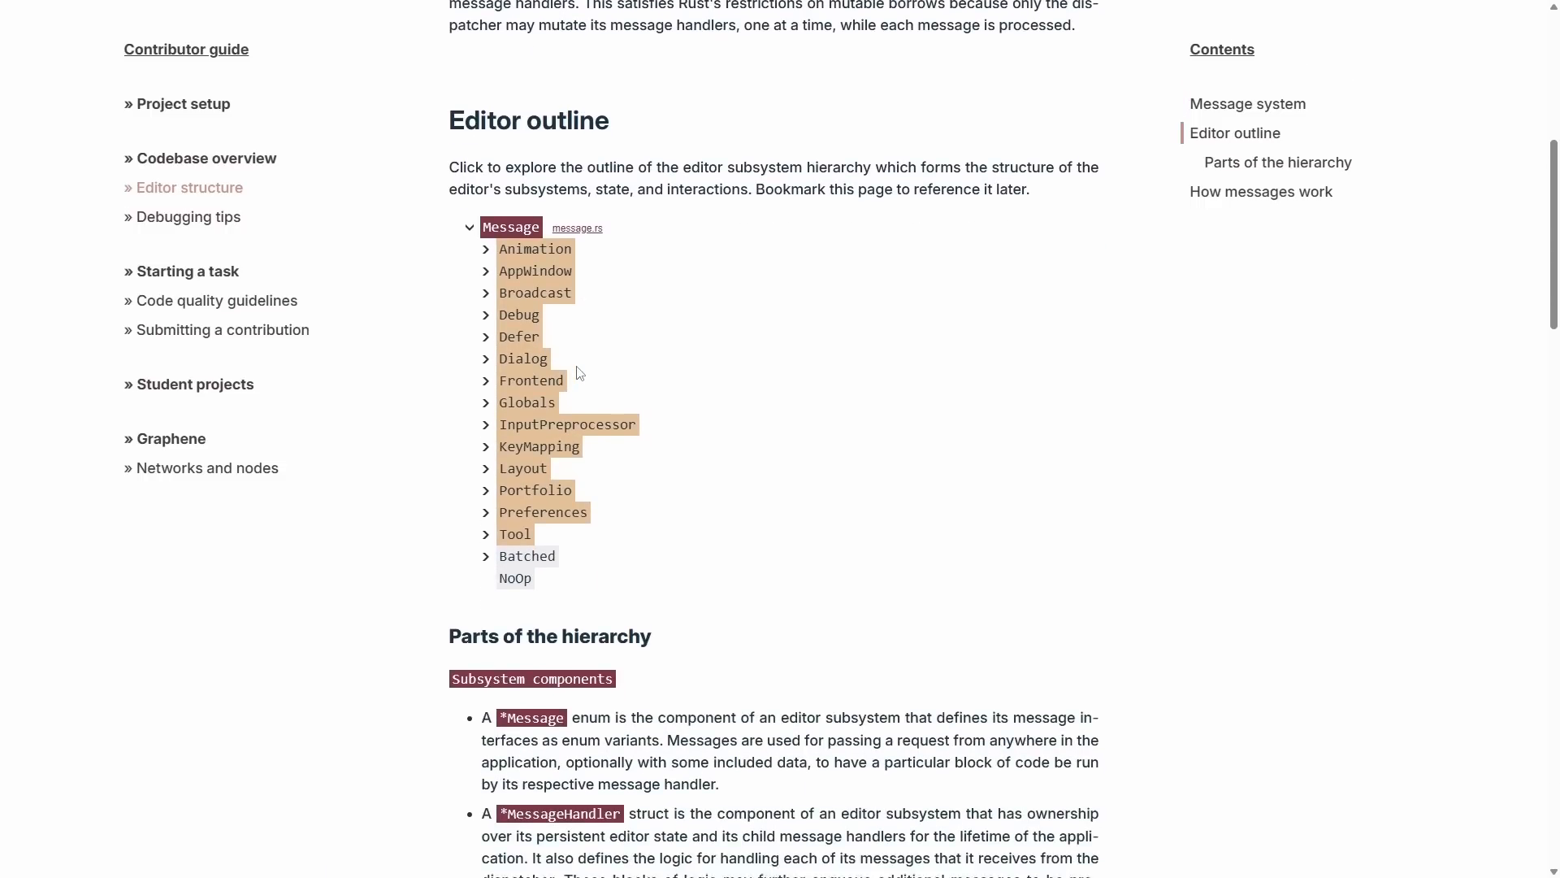
left_click(533, 203)
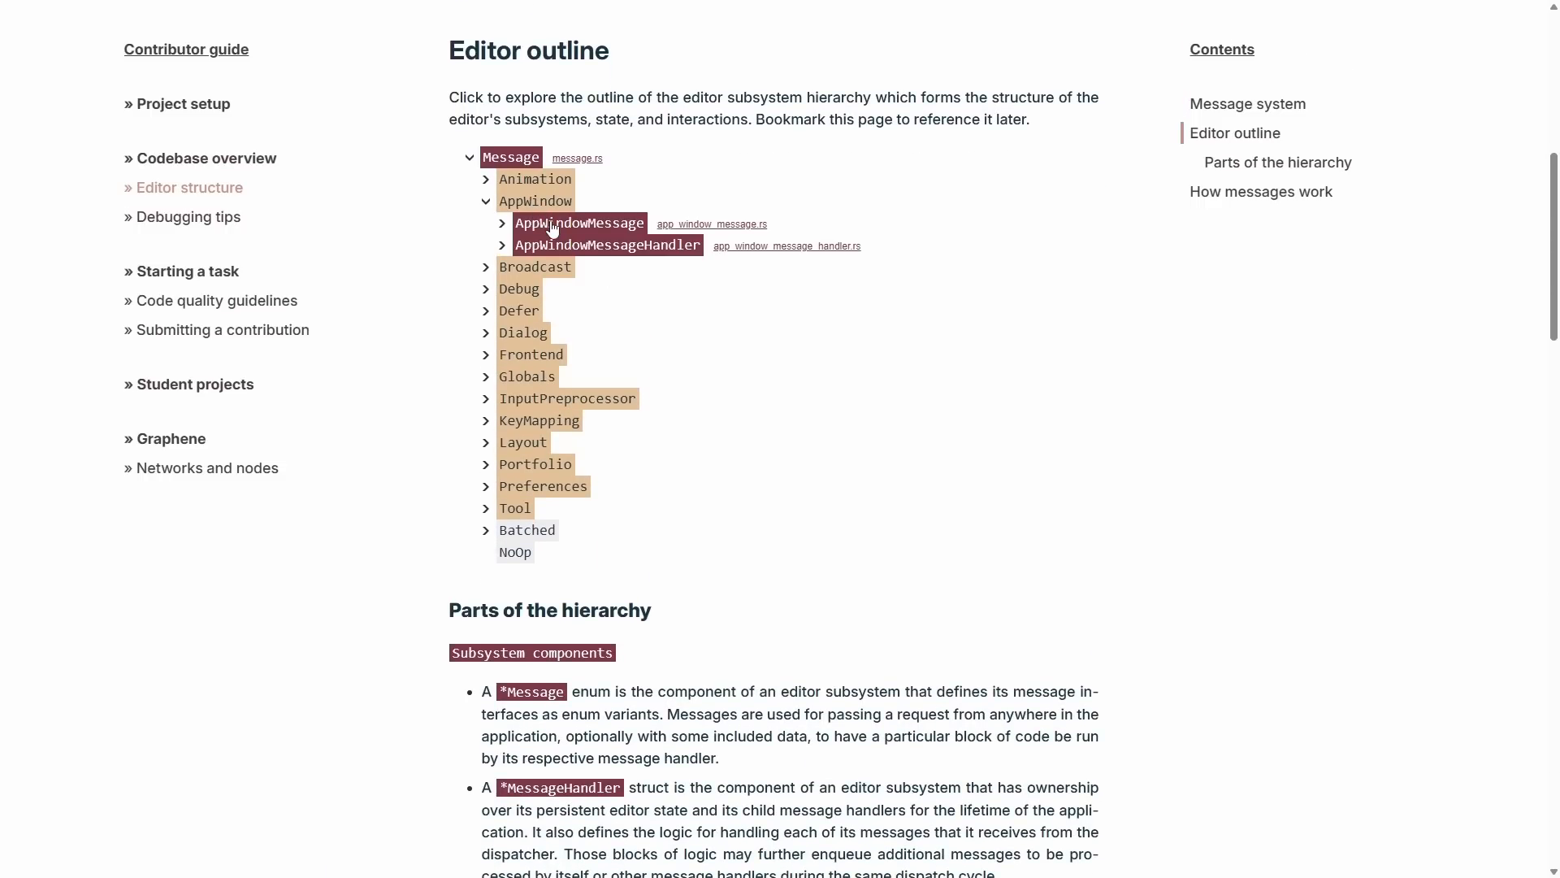
left_click(552, 227)
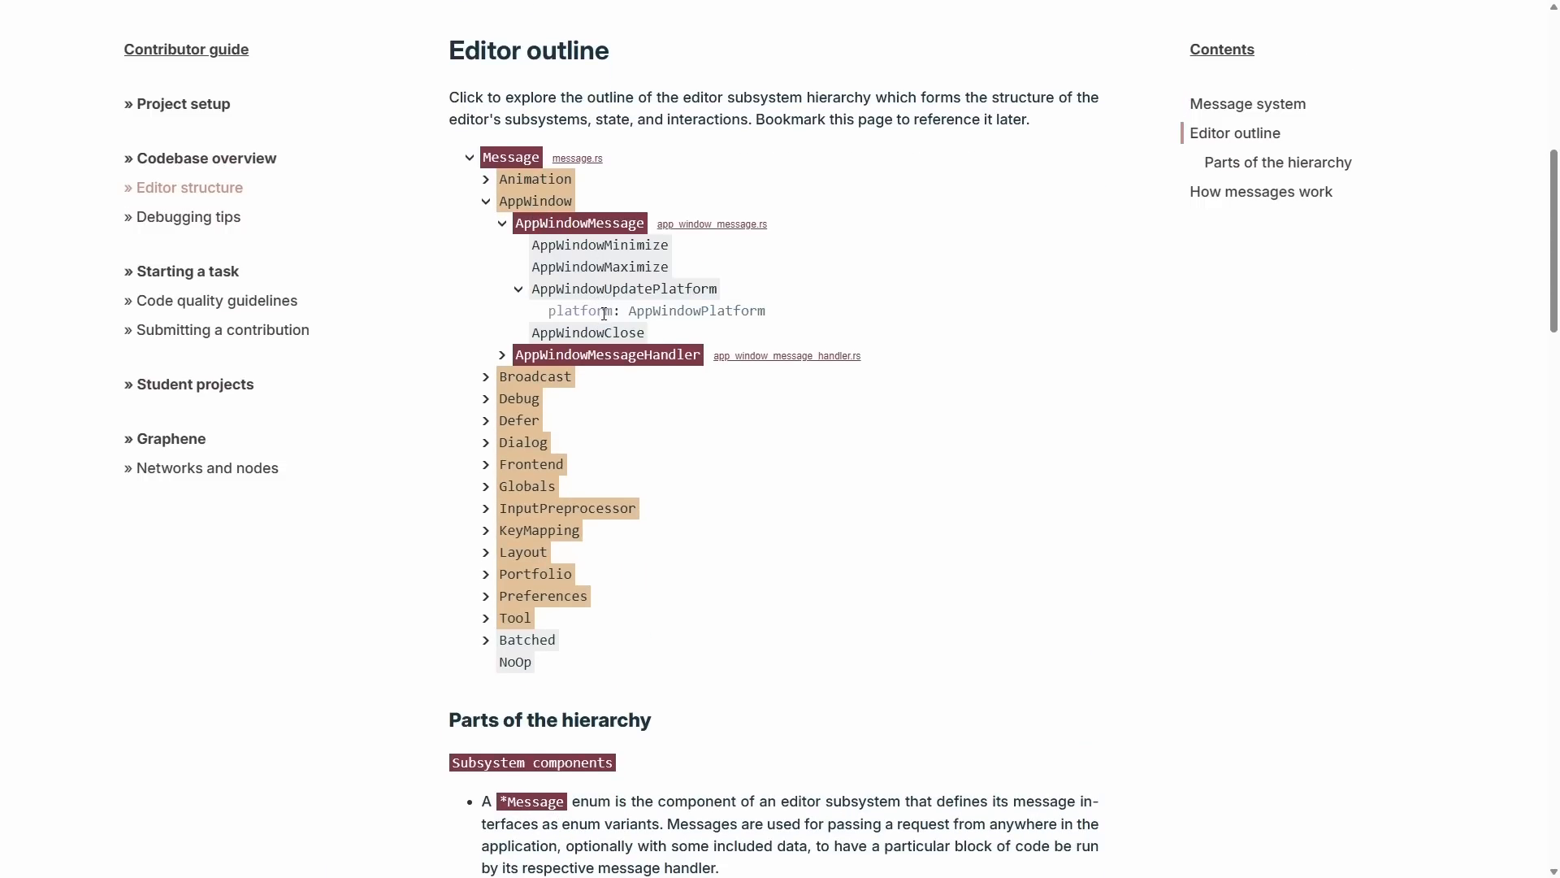
Expand the Globals, SetPlatform and InputPreprocessor entries in the Editor outline and explore the pointer messages, including PointerMove.
left_click(524, 486)
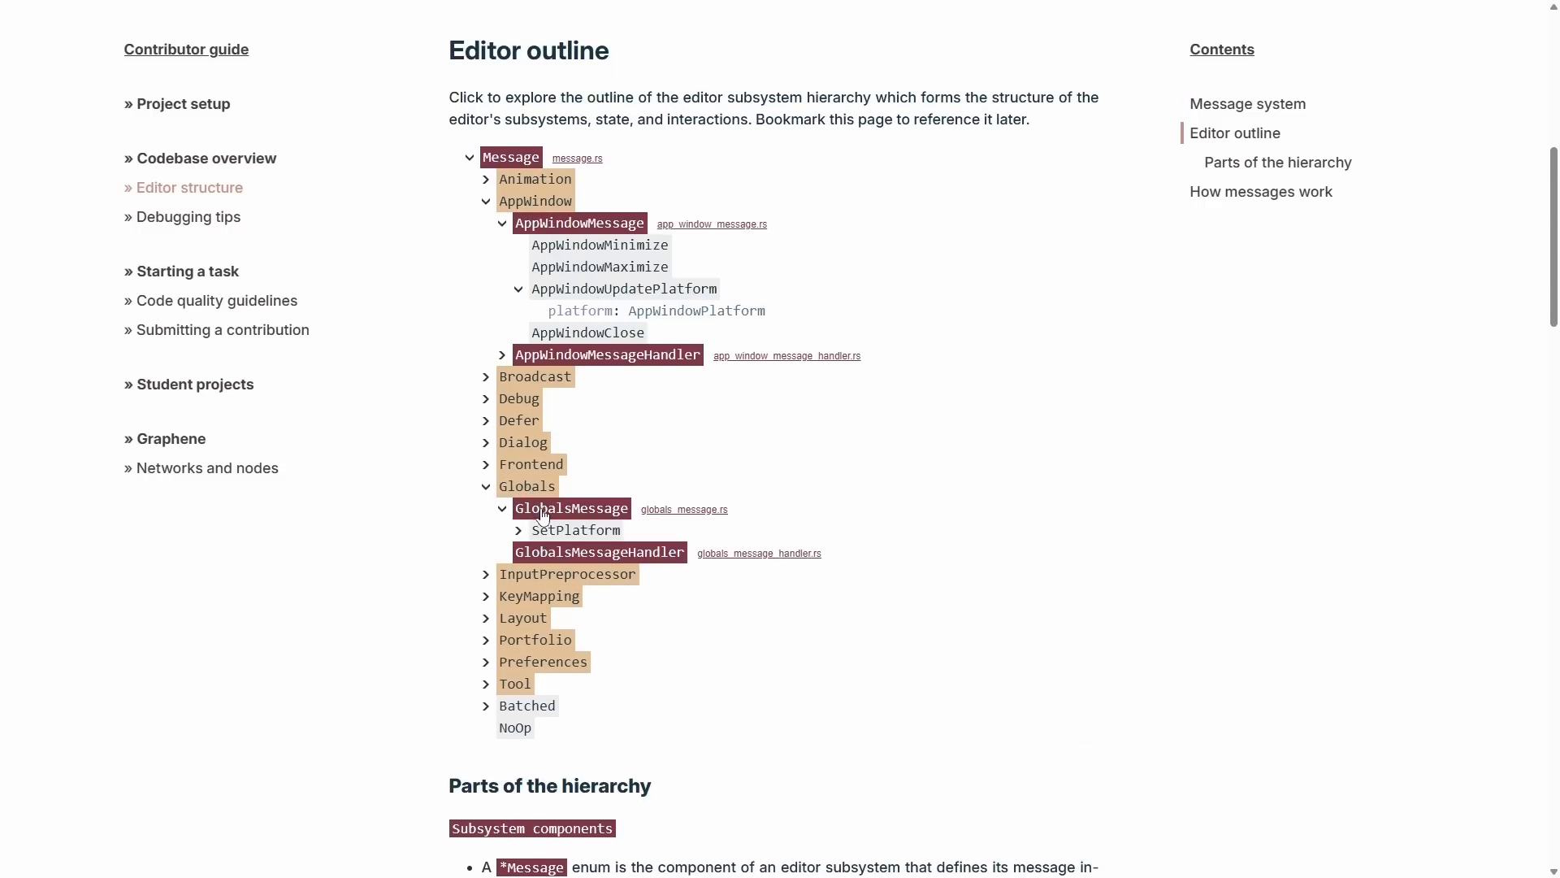
left_click(570, 532)
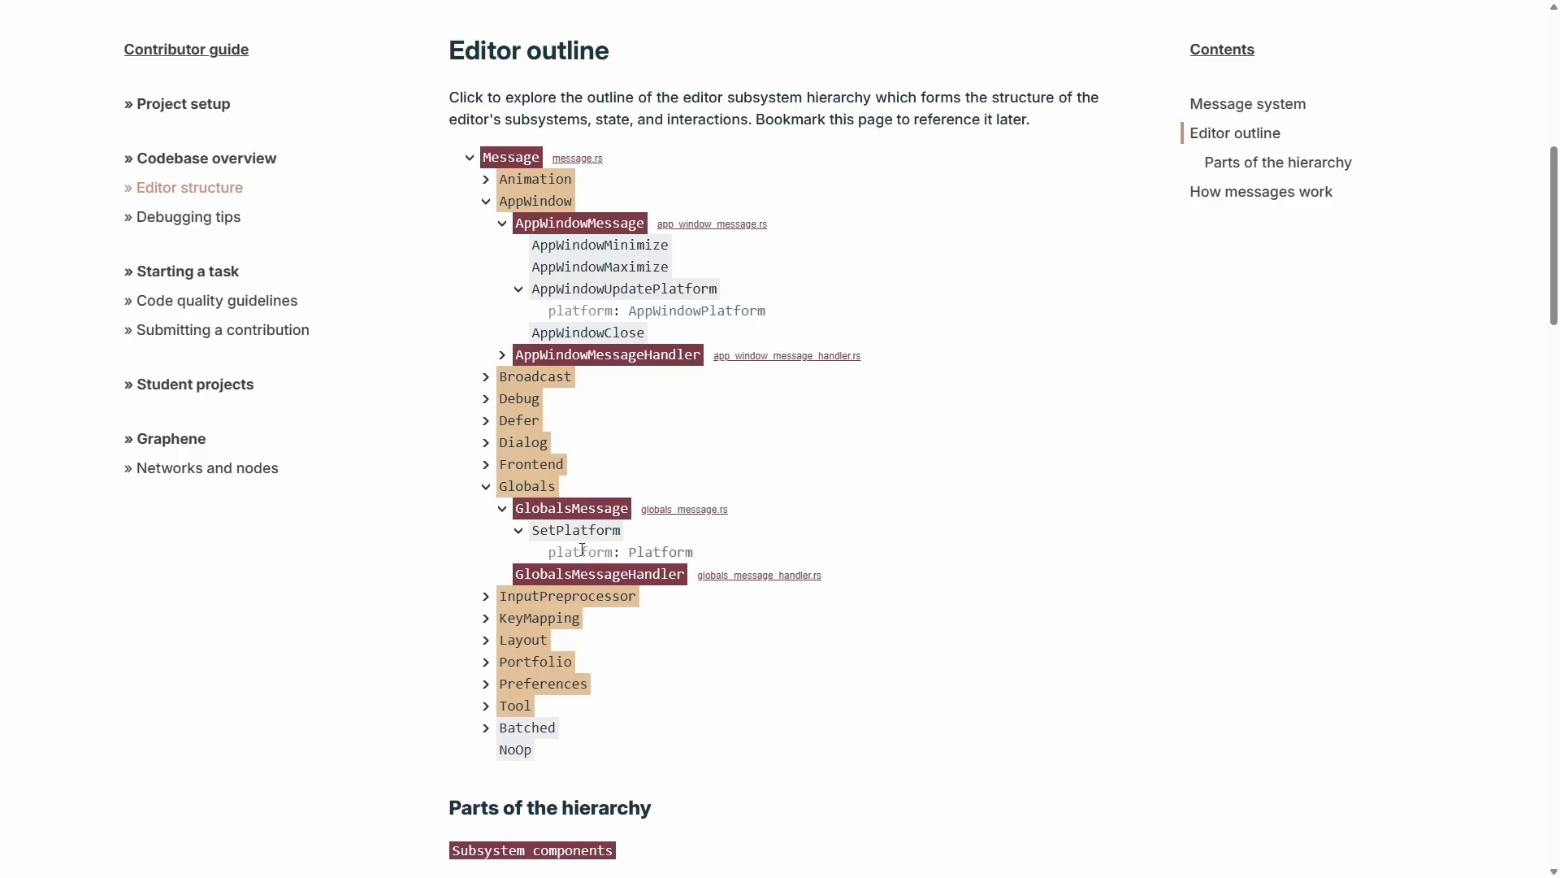
left_click(536, 599)
left_click(561, 620)
scroll(575, 645, "down", 2)
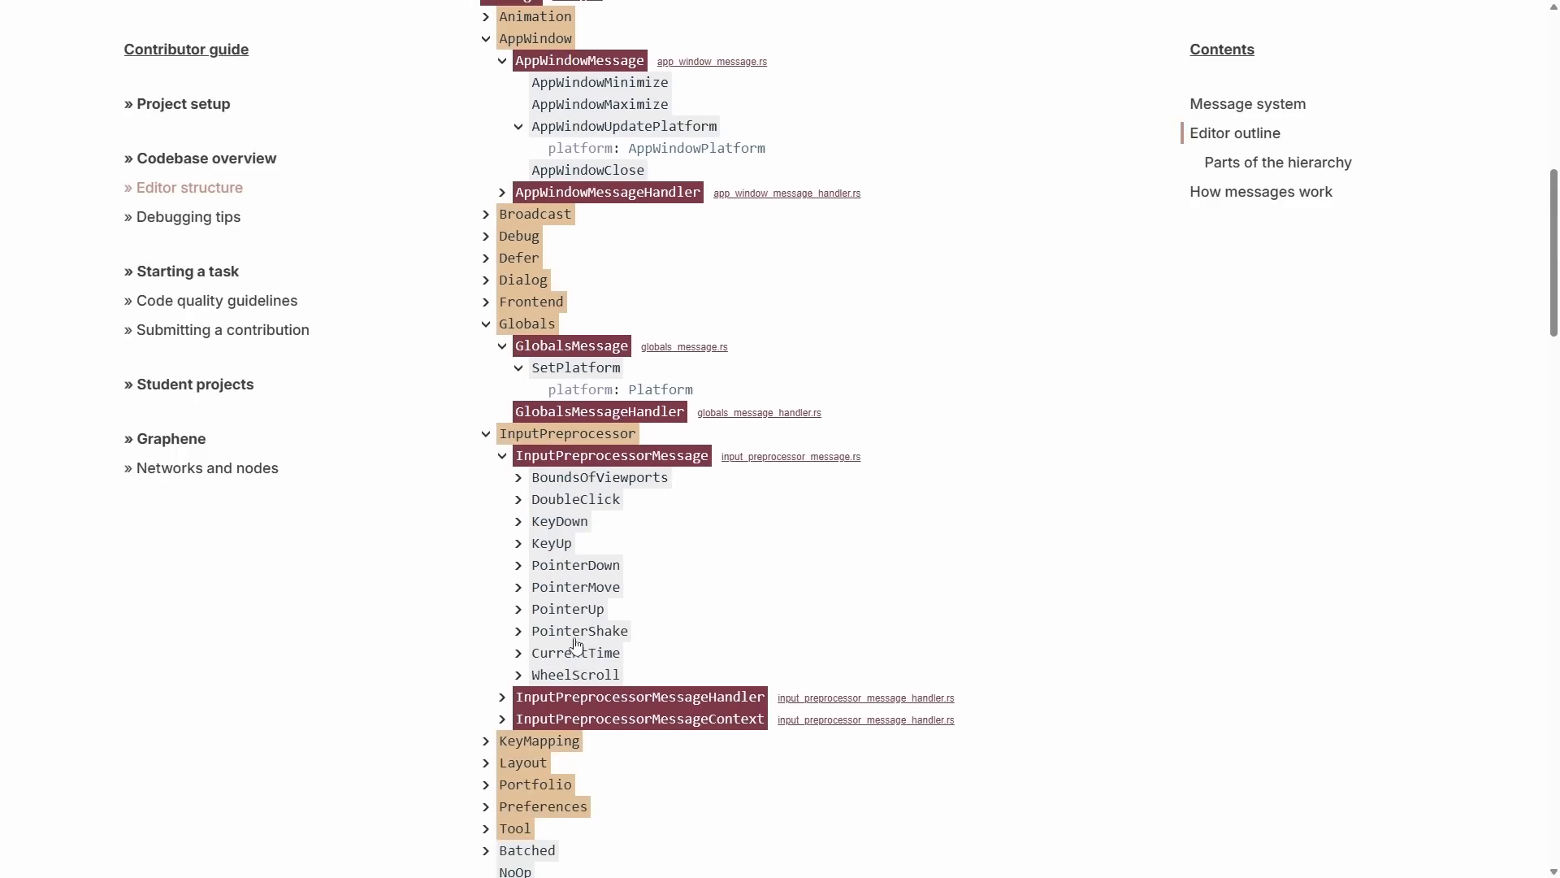
left_click(577, 588)
scroll(580, 594, "down", 1)
left_click(582, 595)
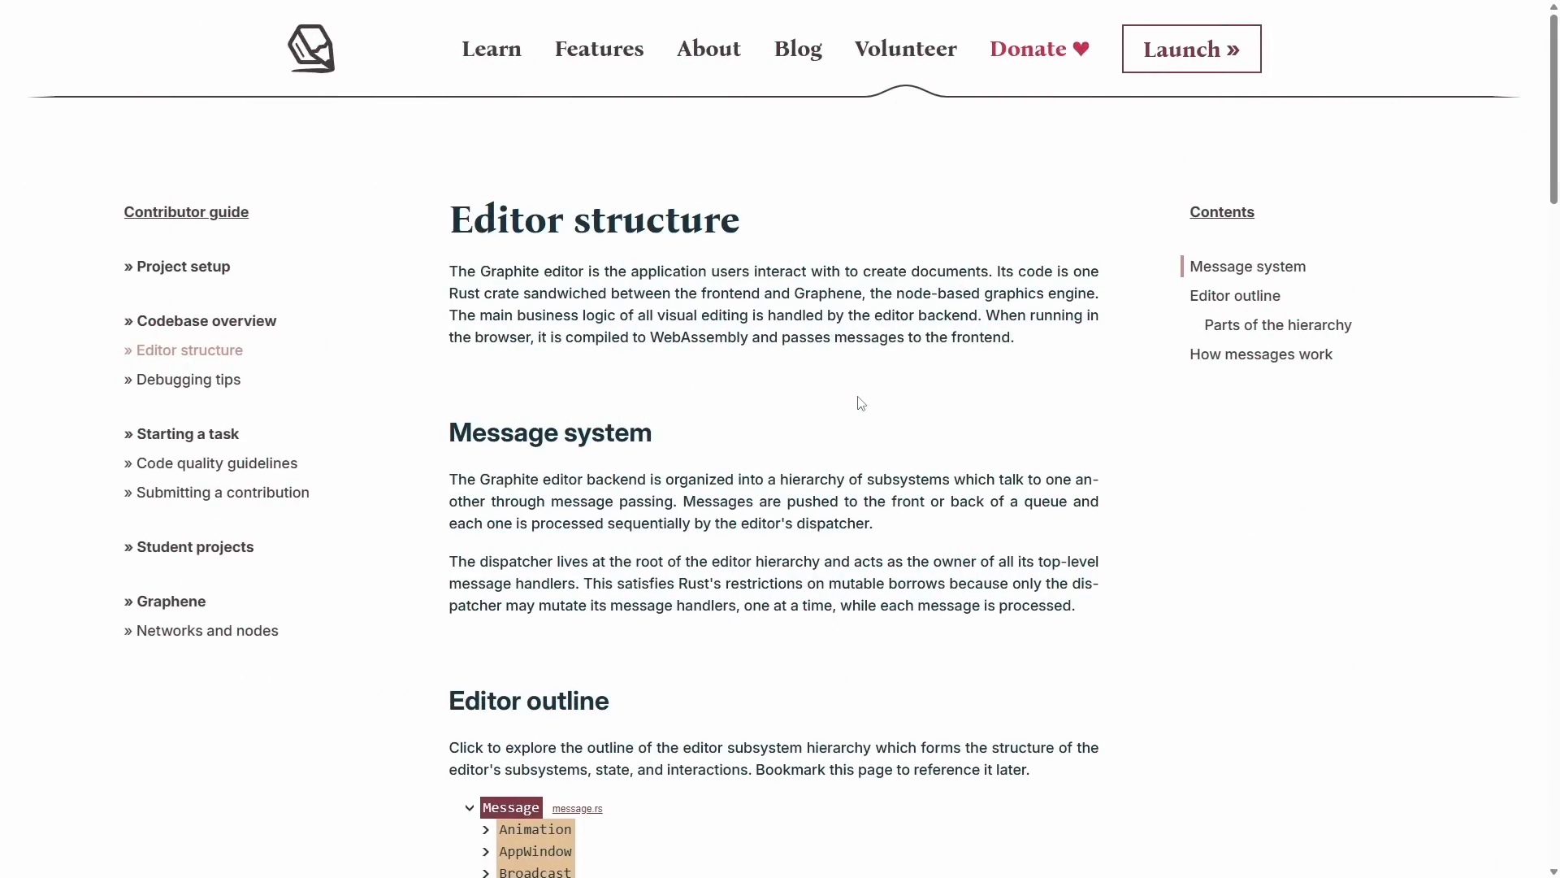
Open the Graphite website's Donate page, and look over another project's development fund page with its contribution figures and corporate patrons.
left_click(1032, 50)
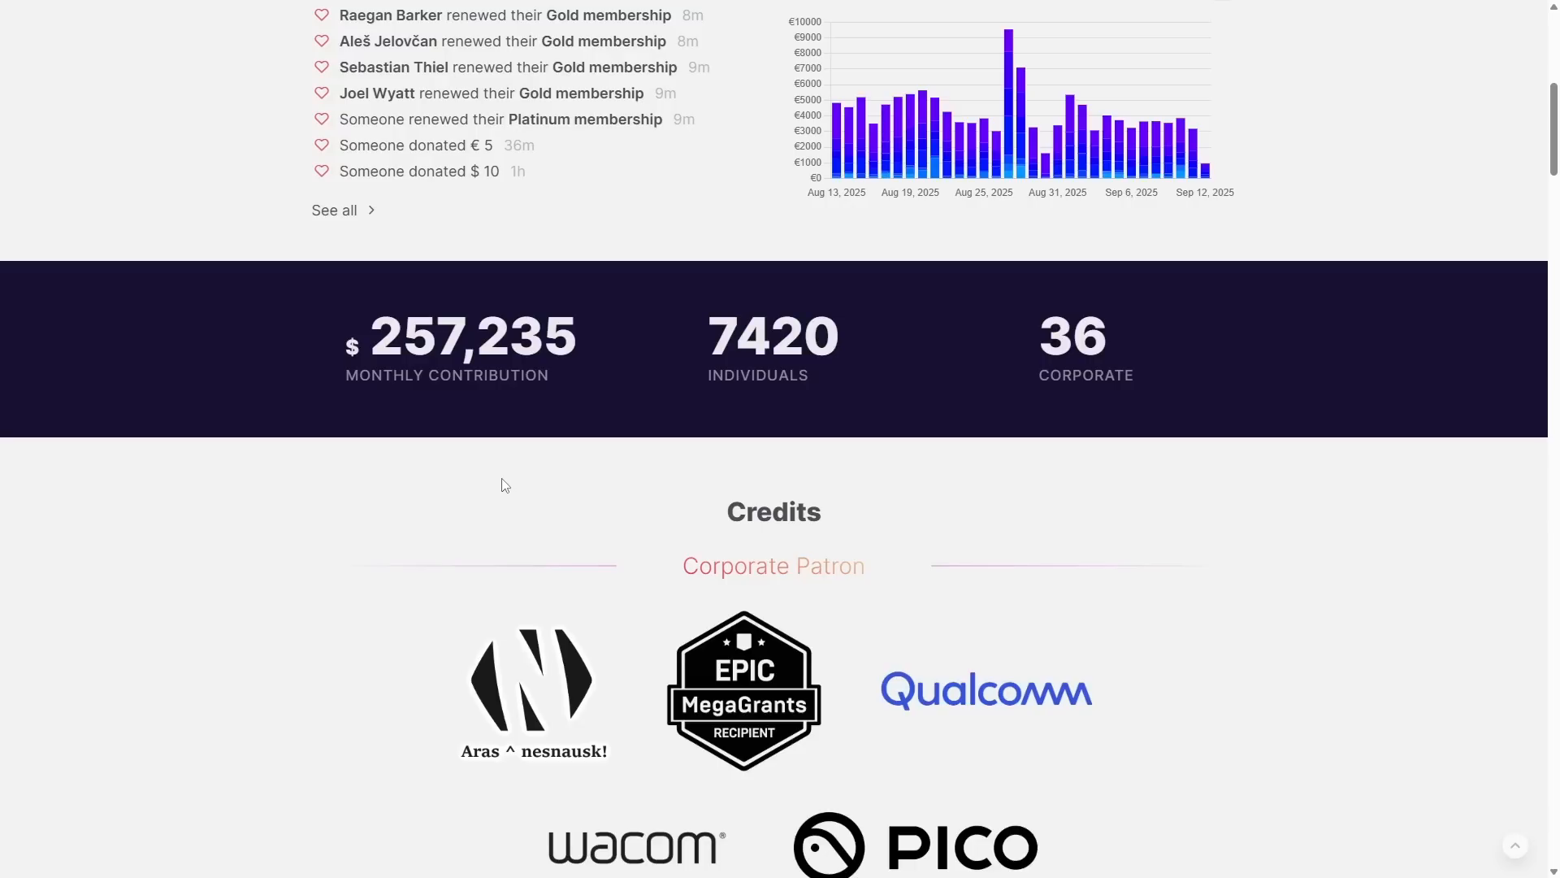
scroll(509, 486, "up", 4)
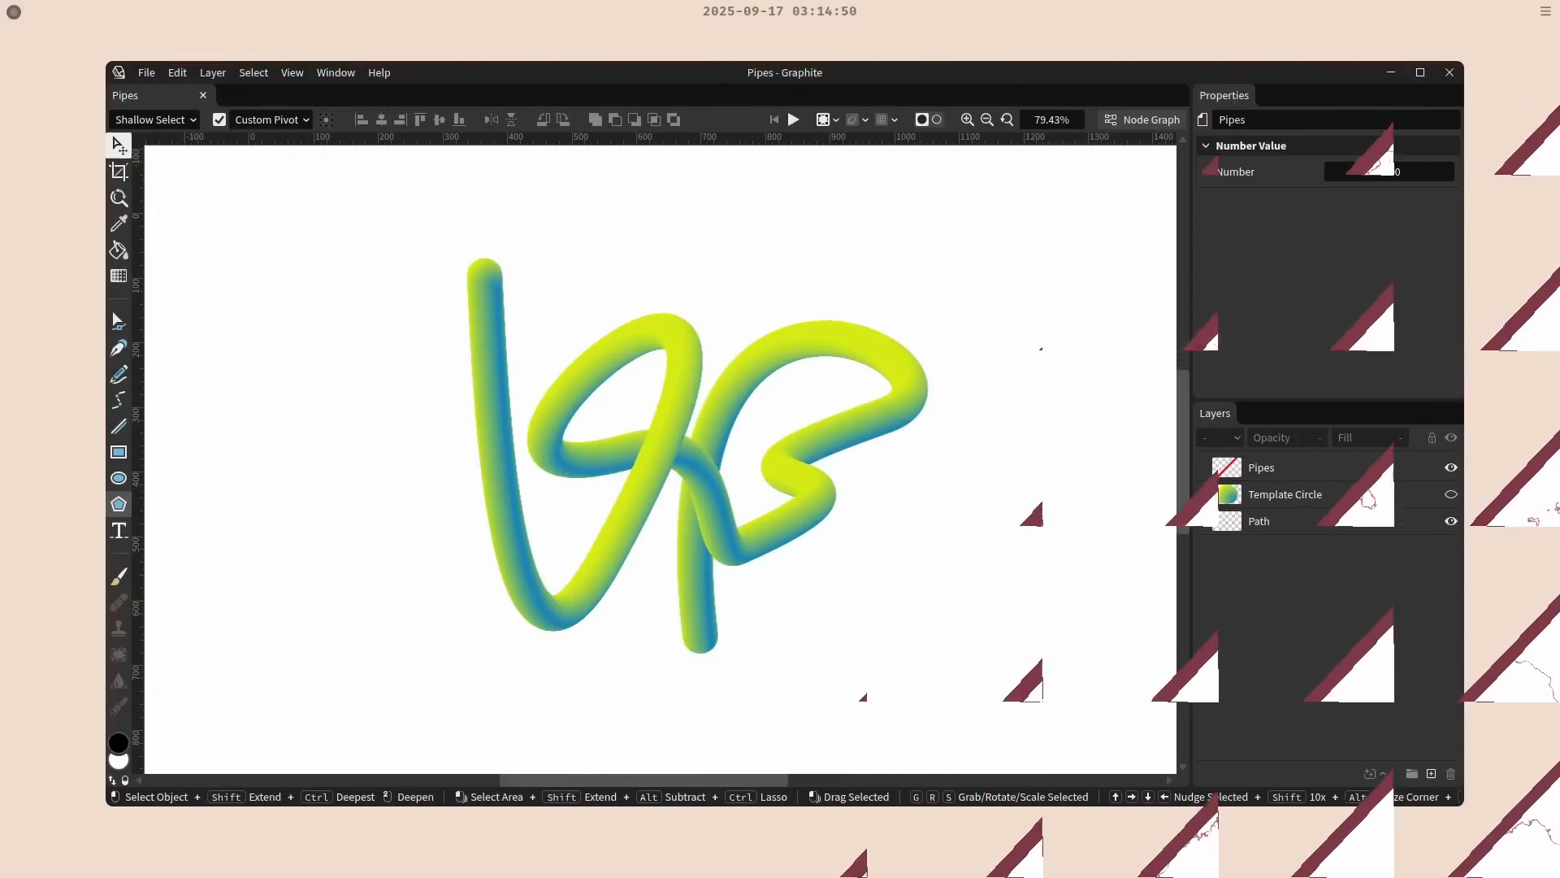
Switch to the Pipes document in Graphite, start animation playback, and reshape the pipe's two loops by moving path points with the Path tool.
mouse_move(825, 71)
left_mouse_down()
mouse_move(867, 70)
mouse_move(817, 87)
mouse_move(829, 72)
left_mouse_up()
left_click_drag(417, 233, 647, 512)
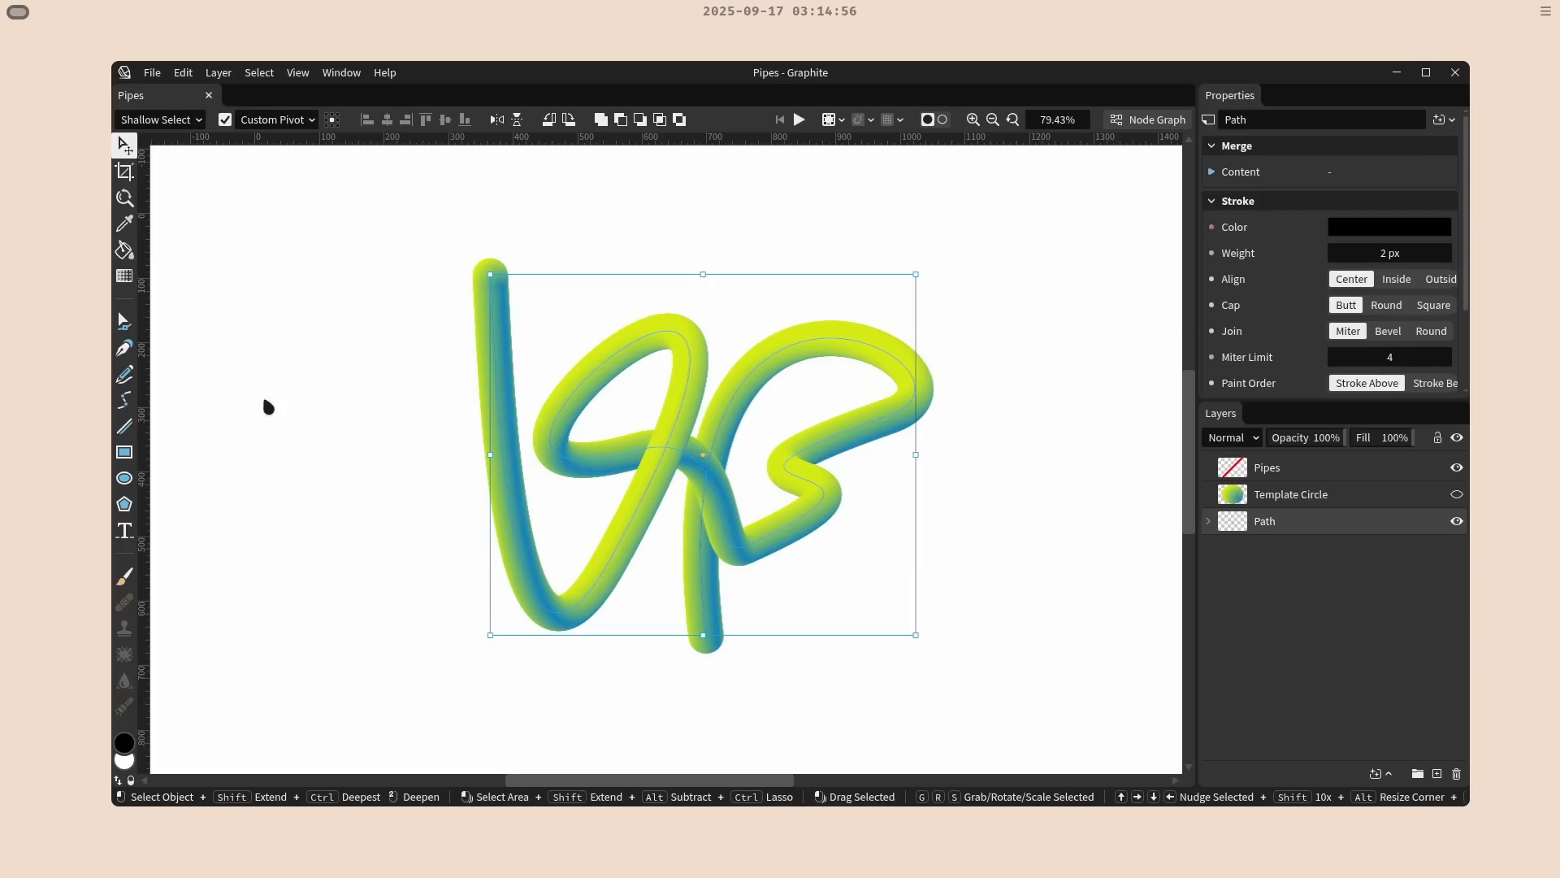
left_click(123, 321)
left_click_drag(870, 345, 990, 337)
left_click(799, 120)
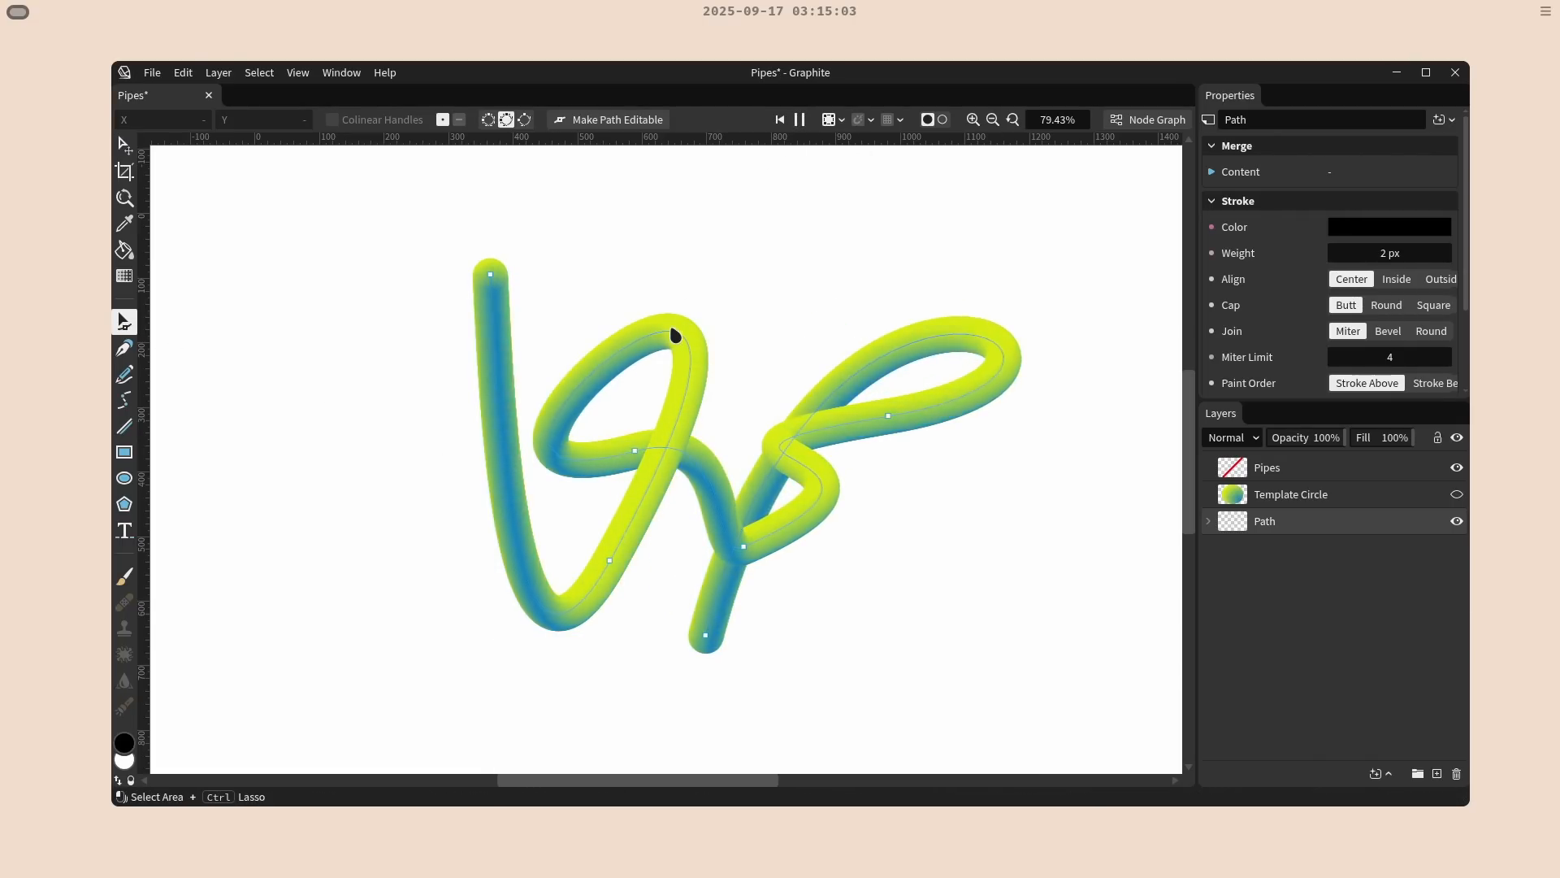
left_click_drag(665, 332, 656, 342)
left_click_drag(799, 331, 668, 252)
Select the Template Circle layer, reverse the stops of its radial gradient fill and reverse them back.
left_click(1275, 495)
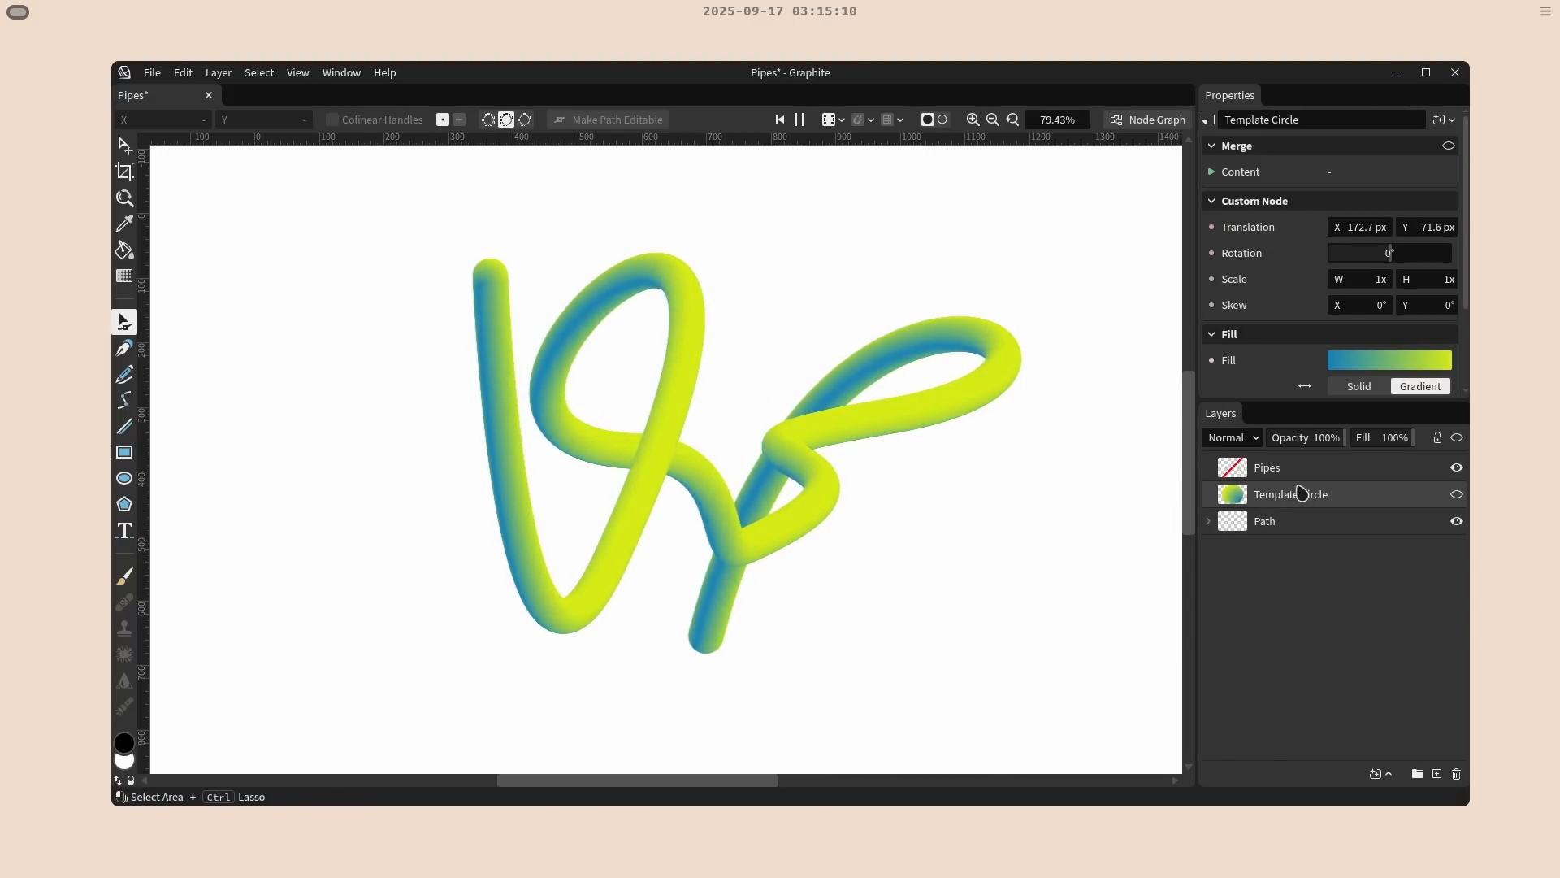
scroll(1302, 354, "down", 3)
left_click(1305, 272)
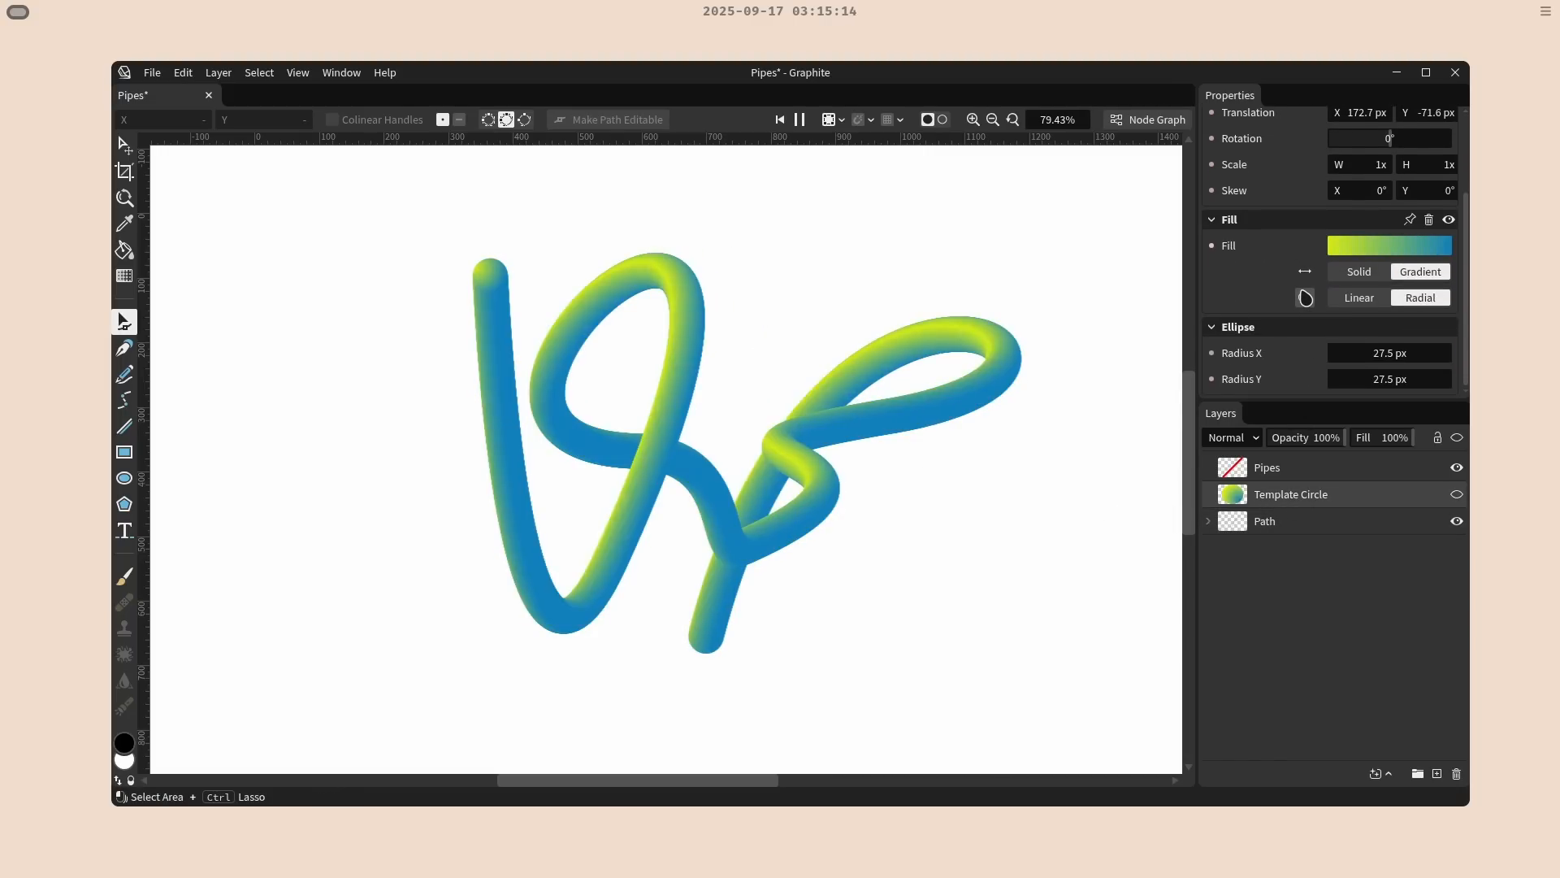
left_click(1305, 272)
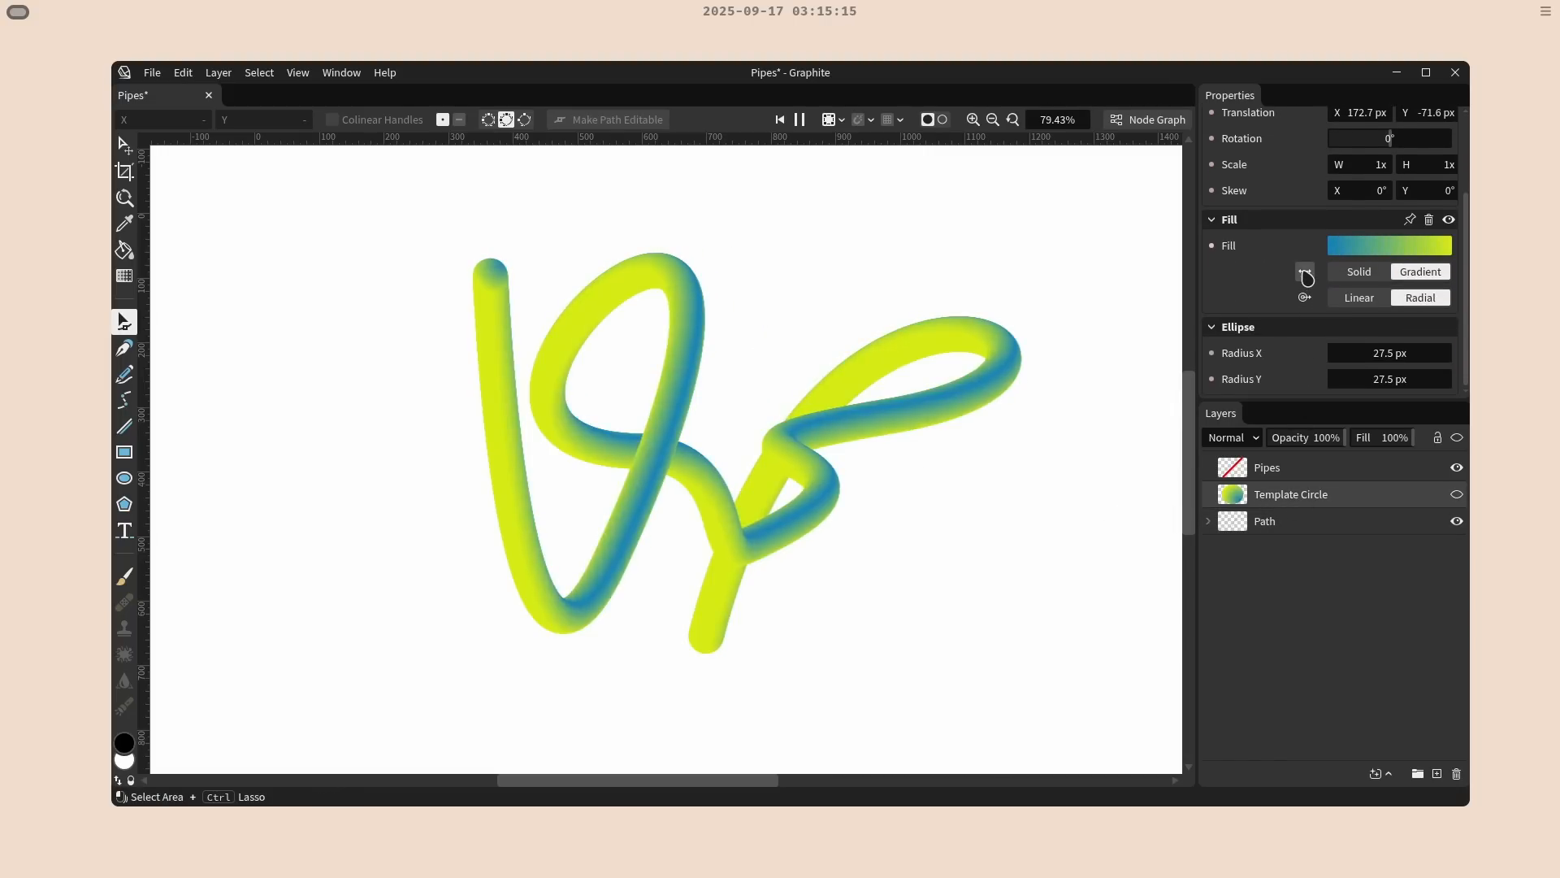
Change the yellow-green end stop of the Template Circle's fill gradient to orange.
left_click(1374, 246)
left_click(1226, 504)
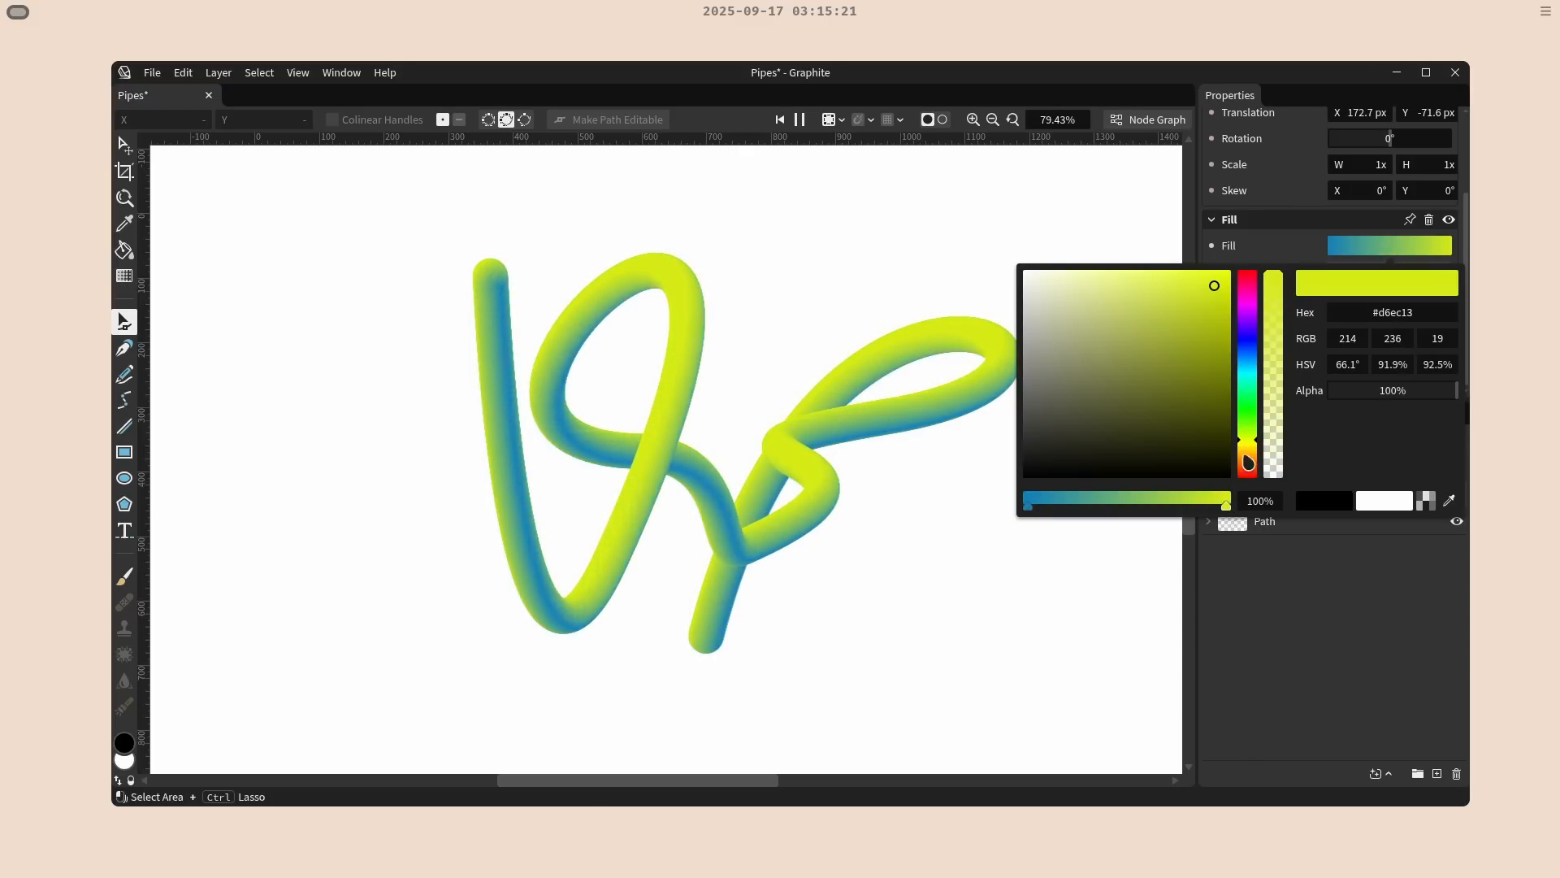
left_click_drag(1251, 447, 1242, 460)
left_click(1244, 574)
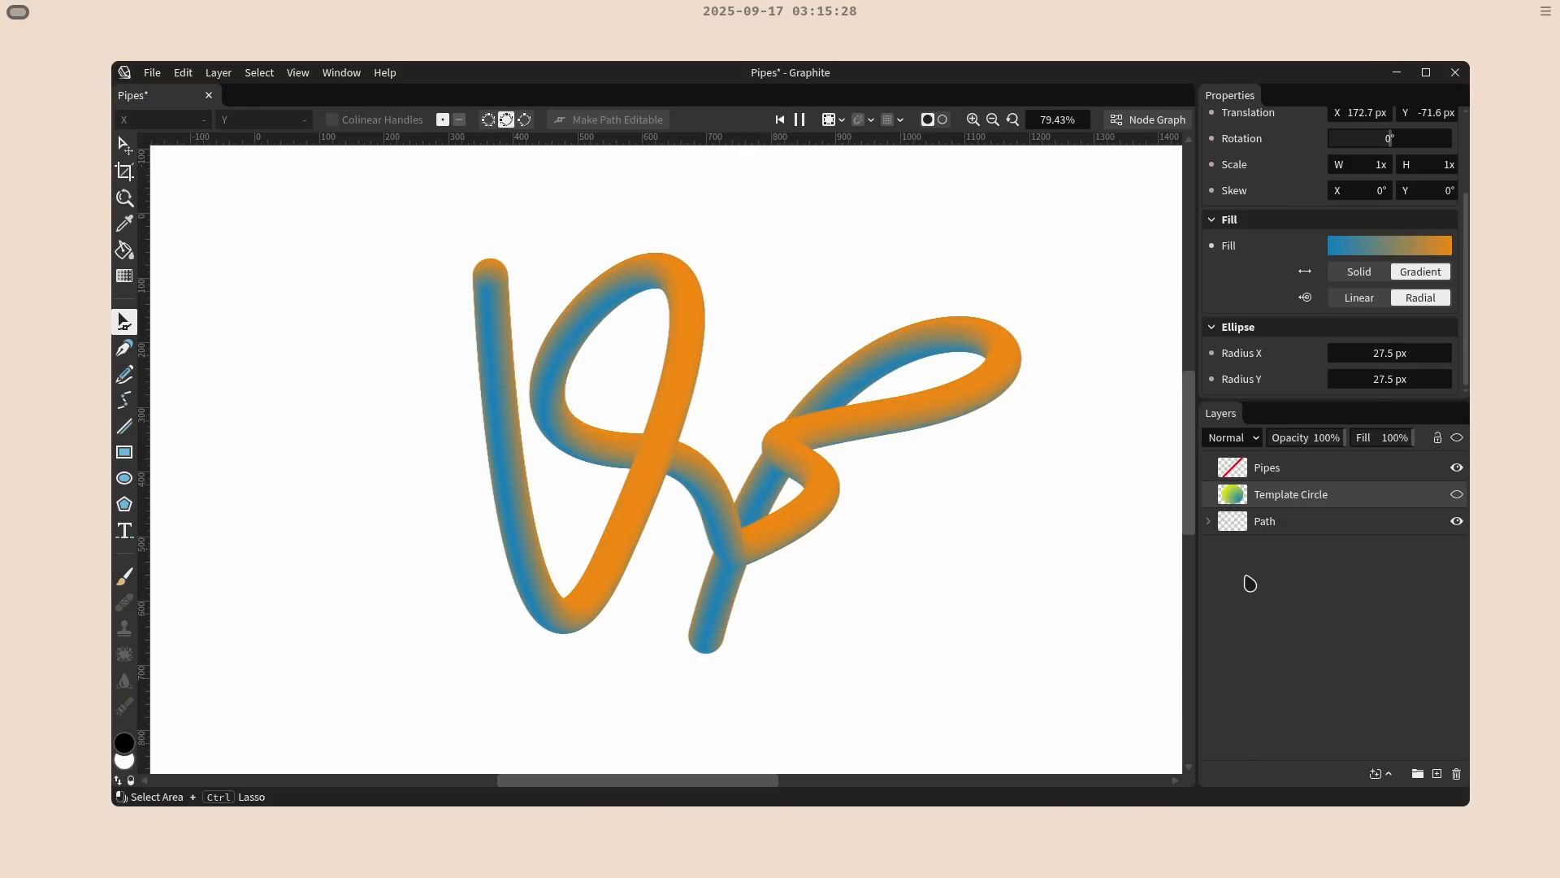
Maximize the window and extend the Path layer from its upper starting point with a Freehand tool stroke.
left_click(1426, 72)
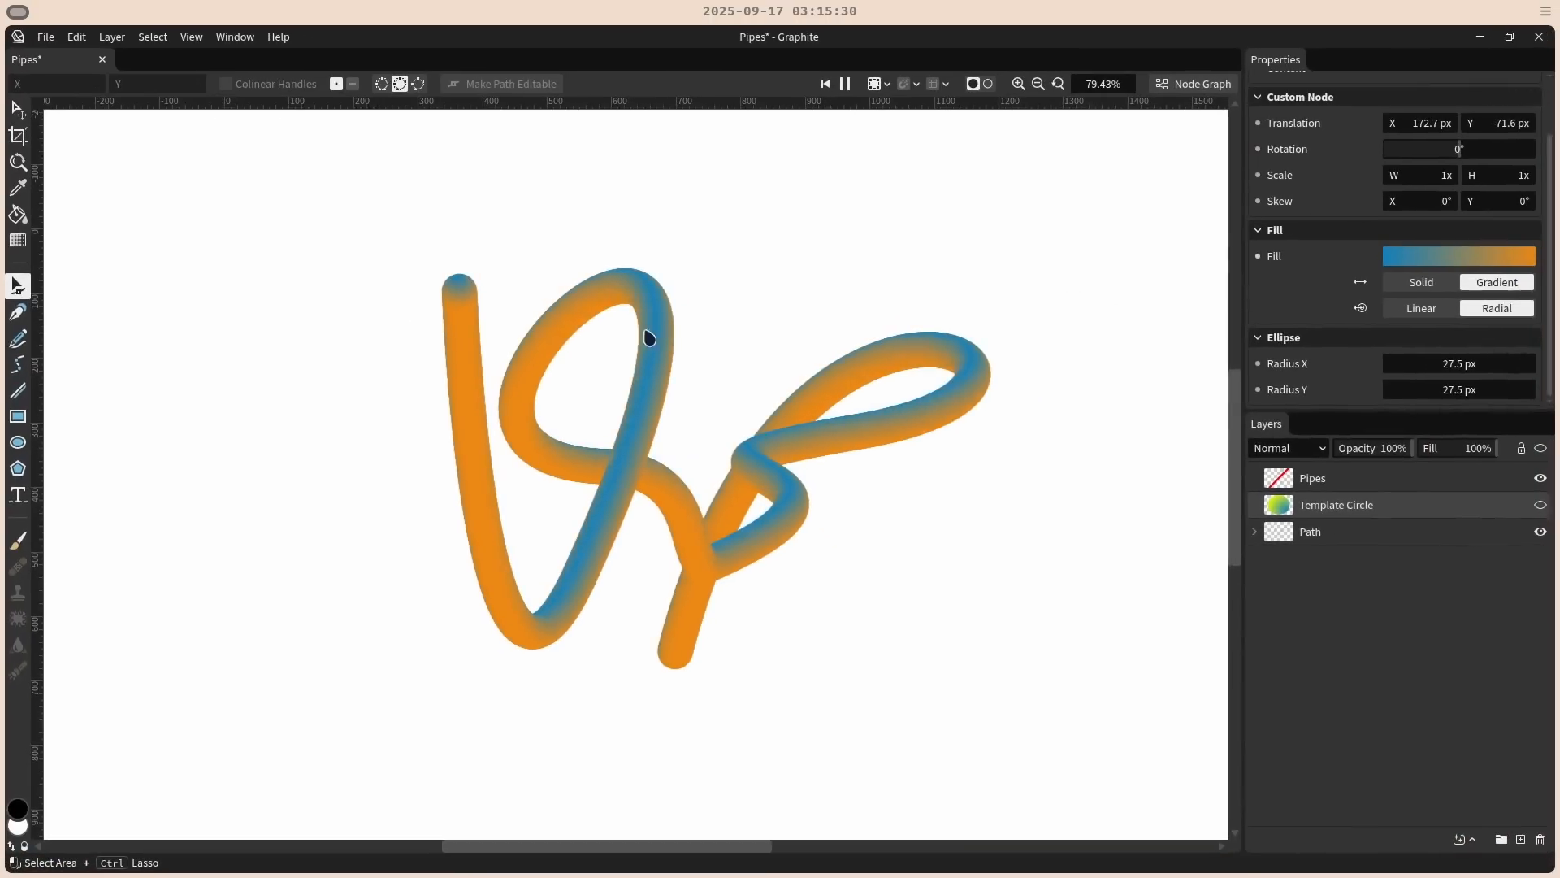
left_click(19, 338)
left_click(1382, 530)
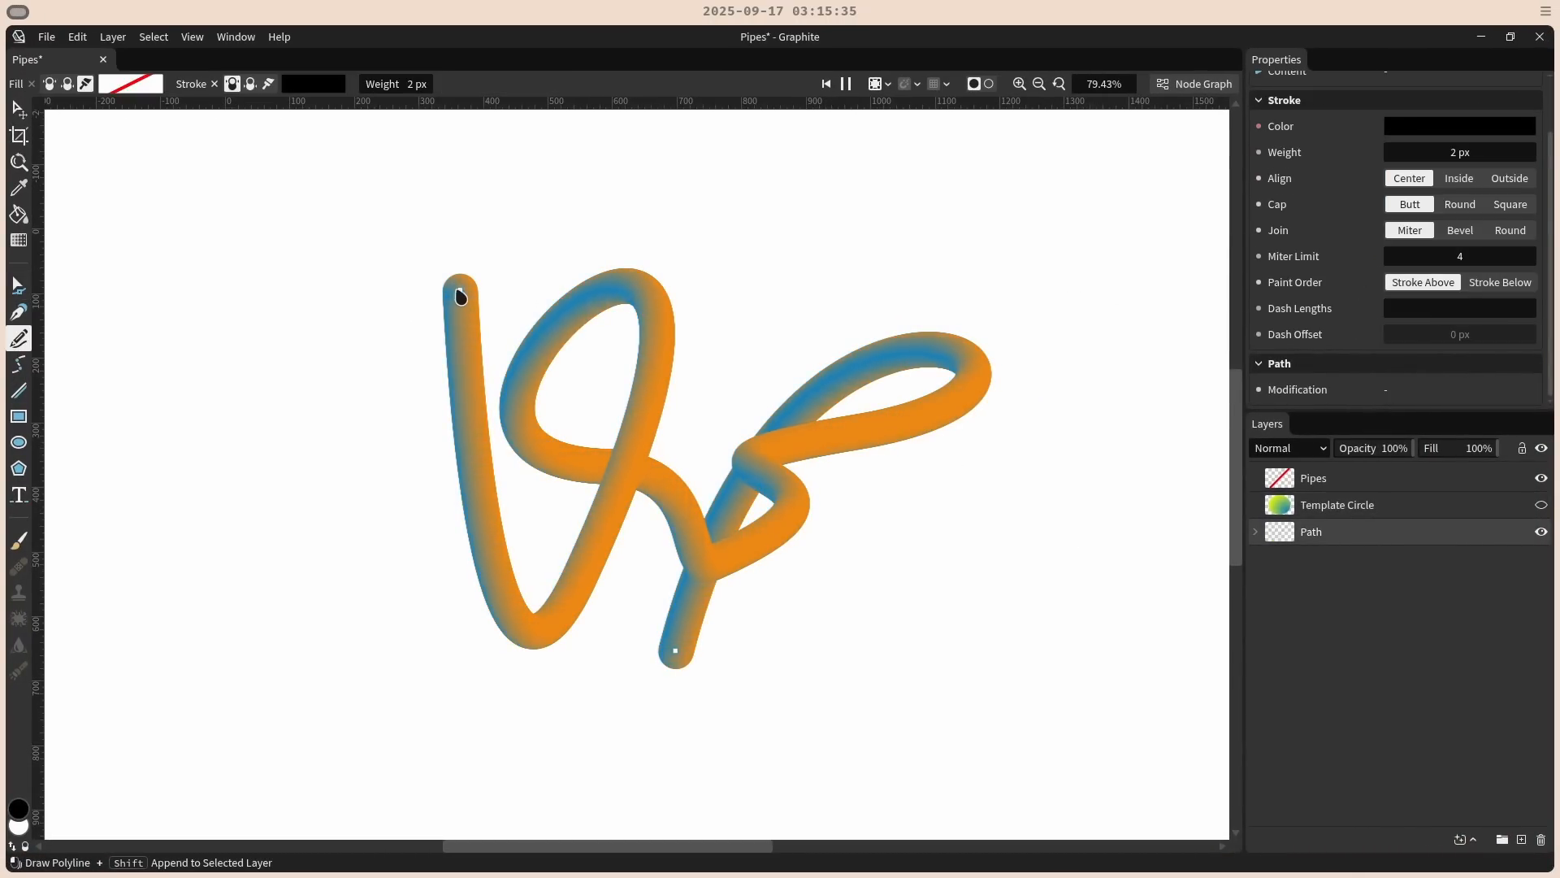
mouse_move(454, 279)
left_mouse_down()
mouse_move(317, 201)
mouse_move(163, 241)
mouse_move(84, 434)
mouse_move(221, 657)
mouse_move(645, 774)
mouse_move(1108, 594)
mouse_move(1108, 312)
mouse_move(653, 279)
mouse_move(223, 527)
mouse_move(181, 530)
left_mouse_up()
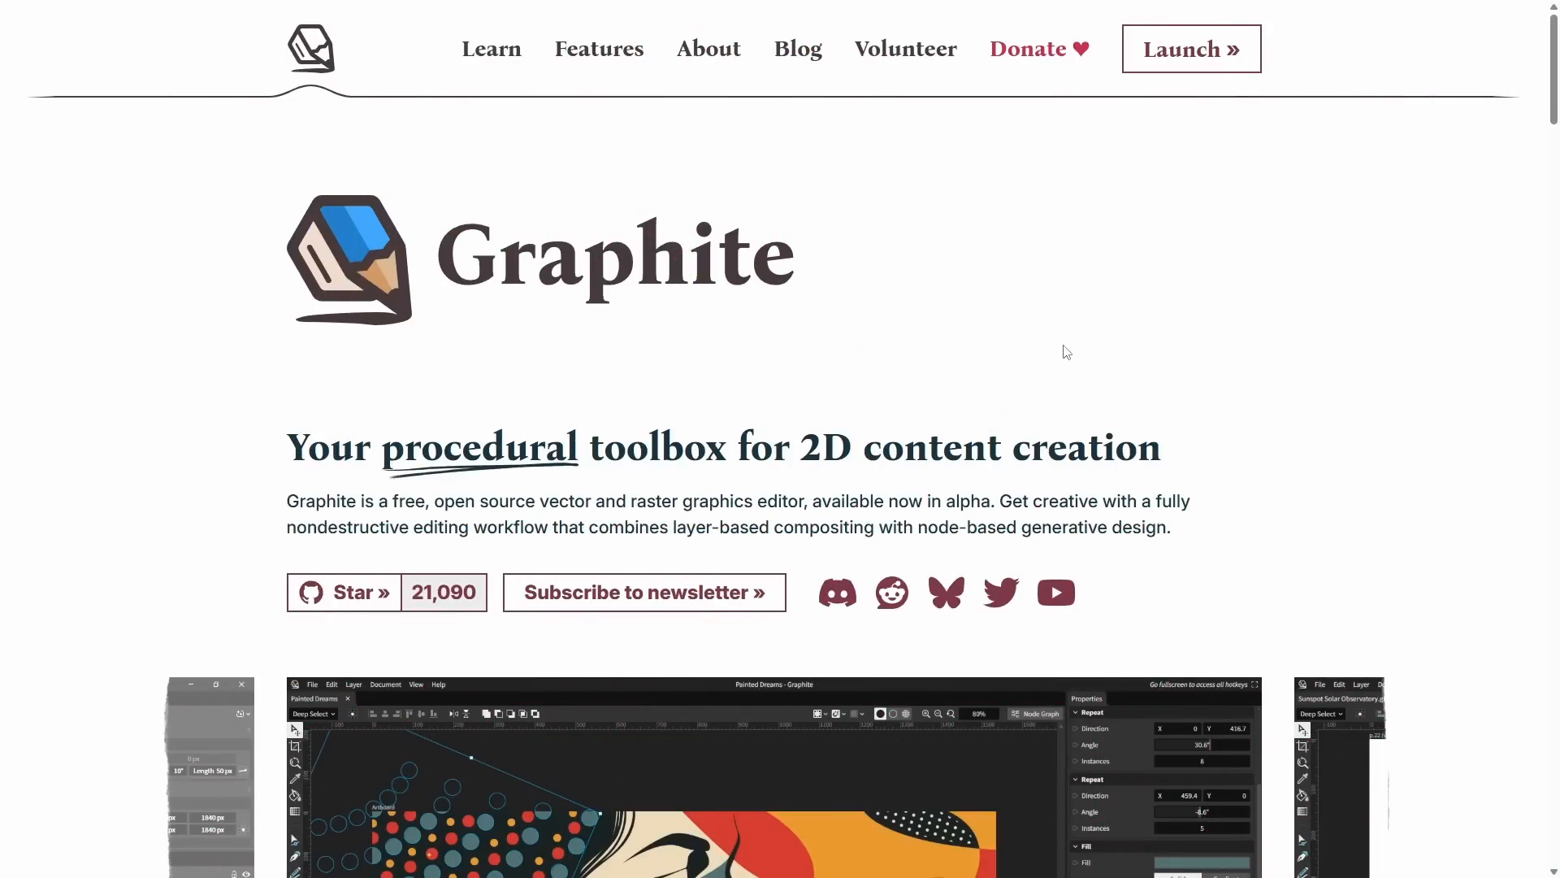
Open the Features page on the Graphite website and find the Alpha 4 section of the roadmap.
left_click(600, 57)
scroll(445, 298, "down", 20)
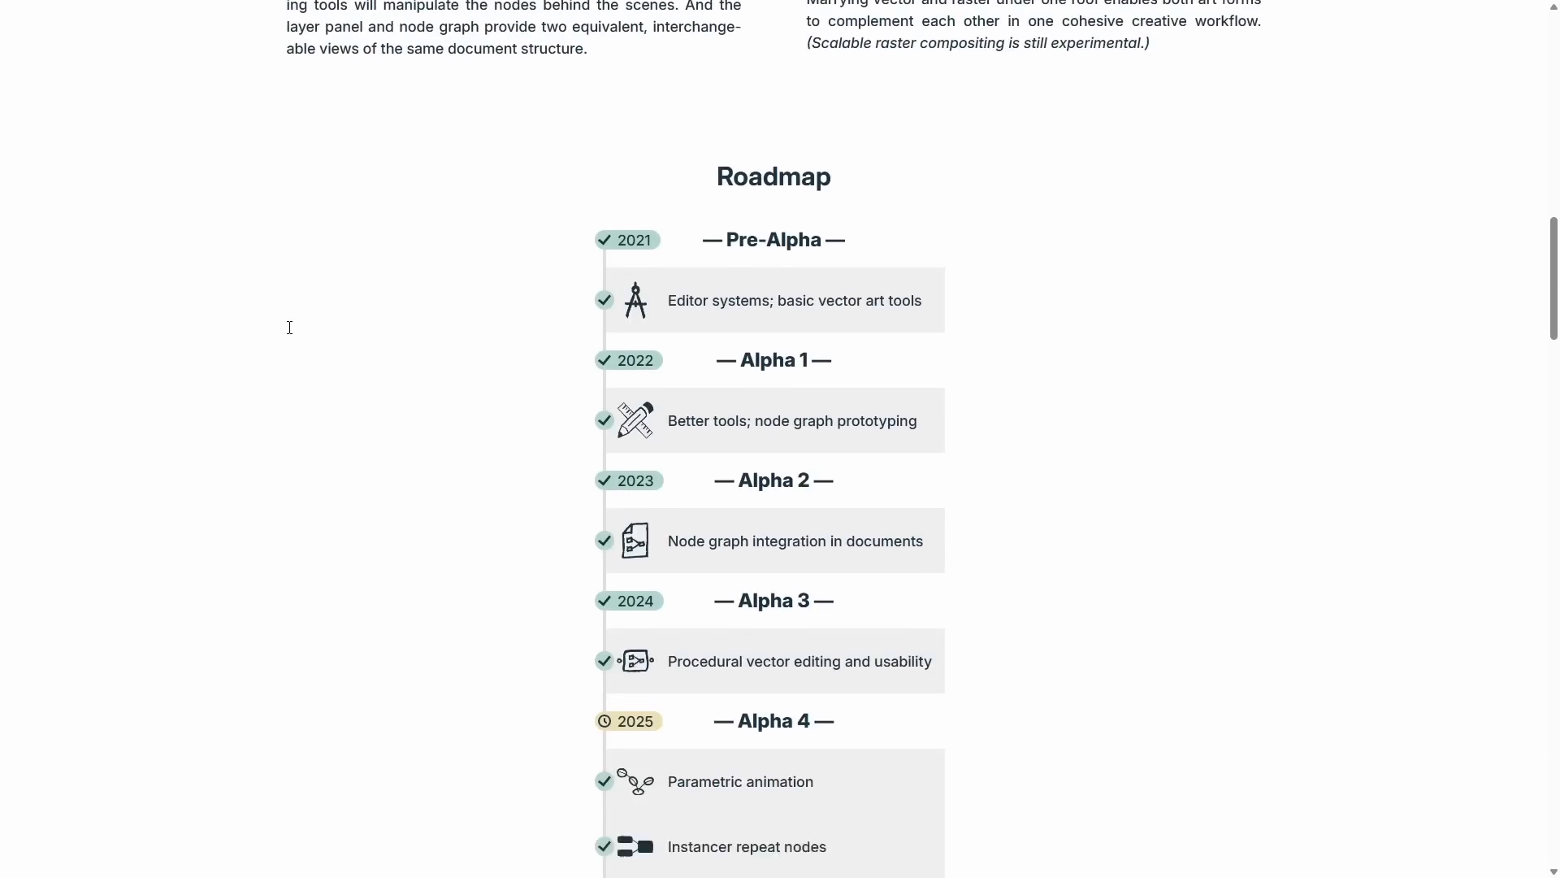
scroll(451, 298, "down", 9)
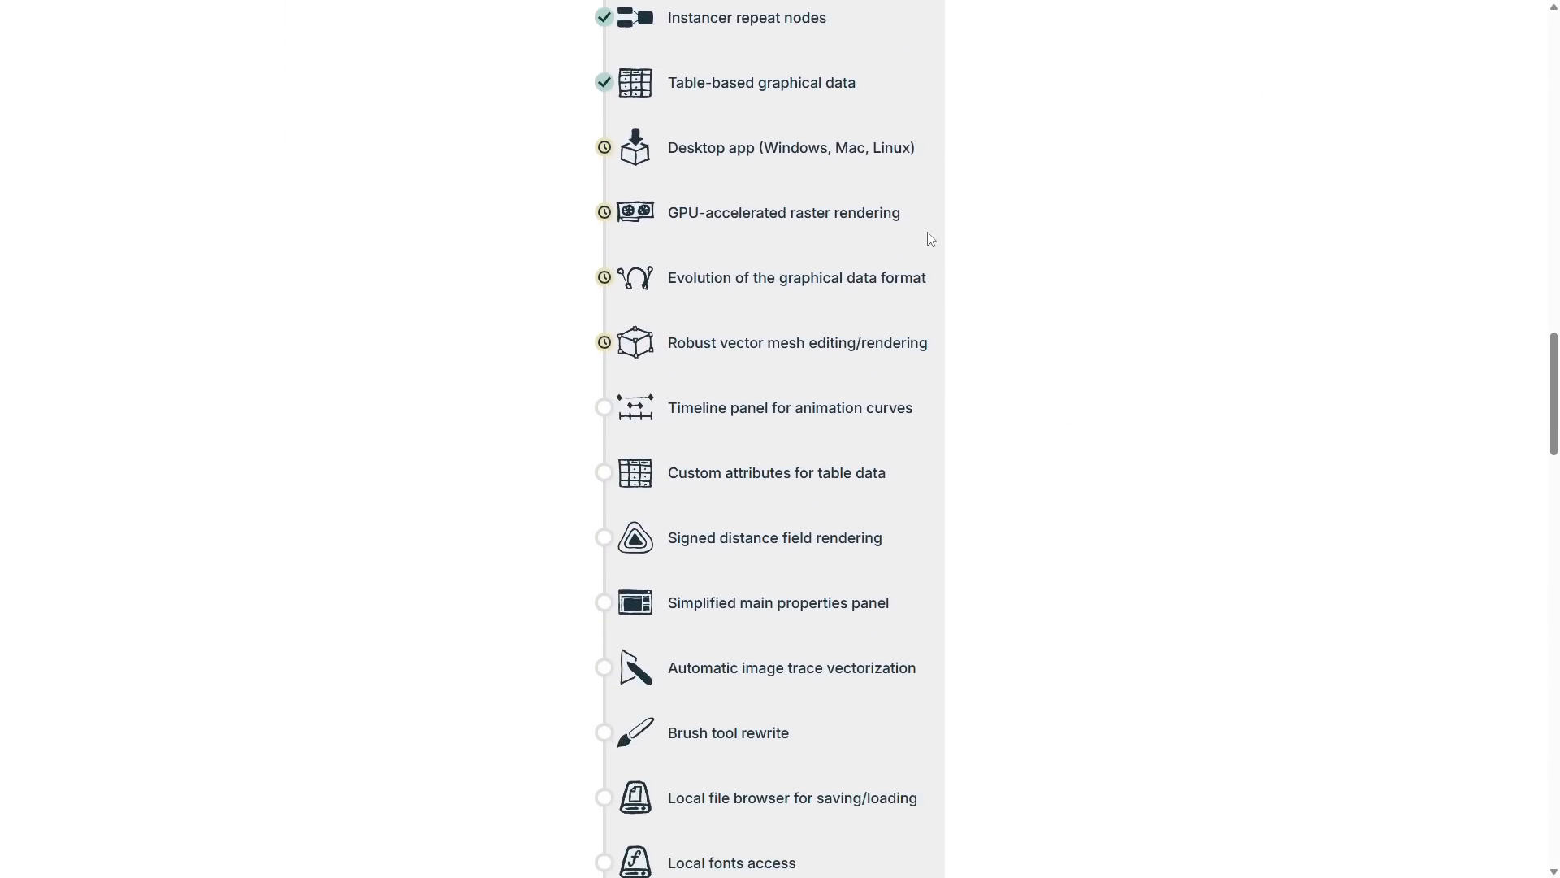
Highlight the roadmap entries for the desktop app, GPU-accelerated raster rendering, graphical data format evolution and robust vector mesh editing/rendering in turn.
triple_click(823, 155)
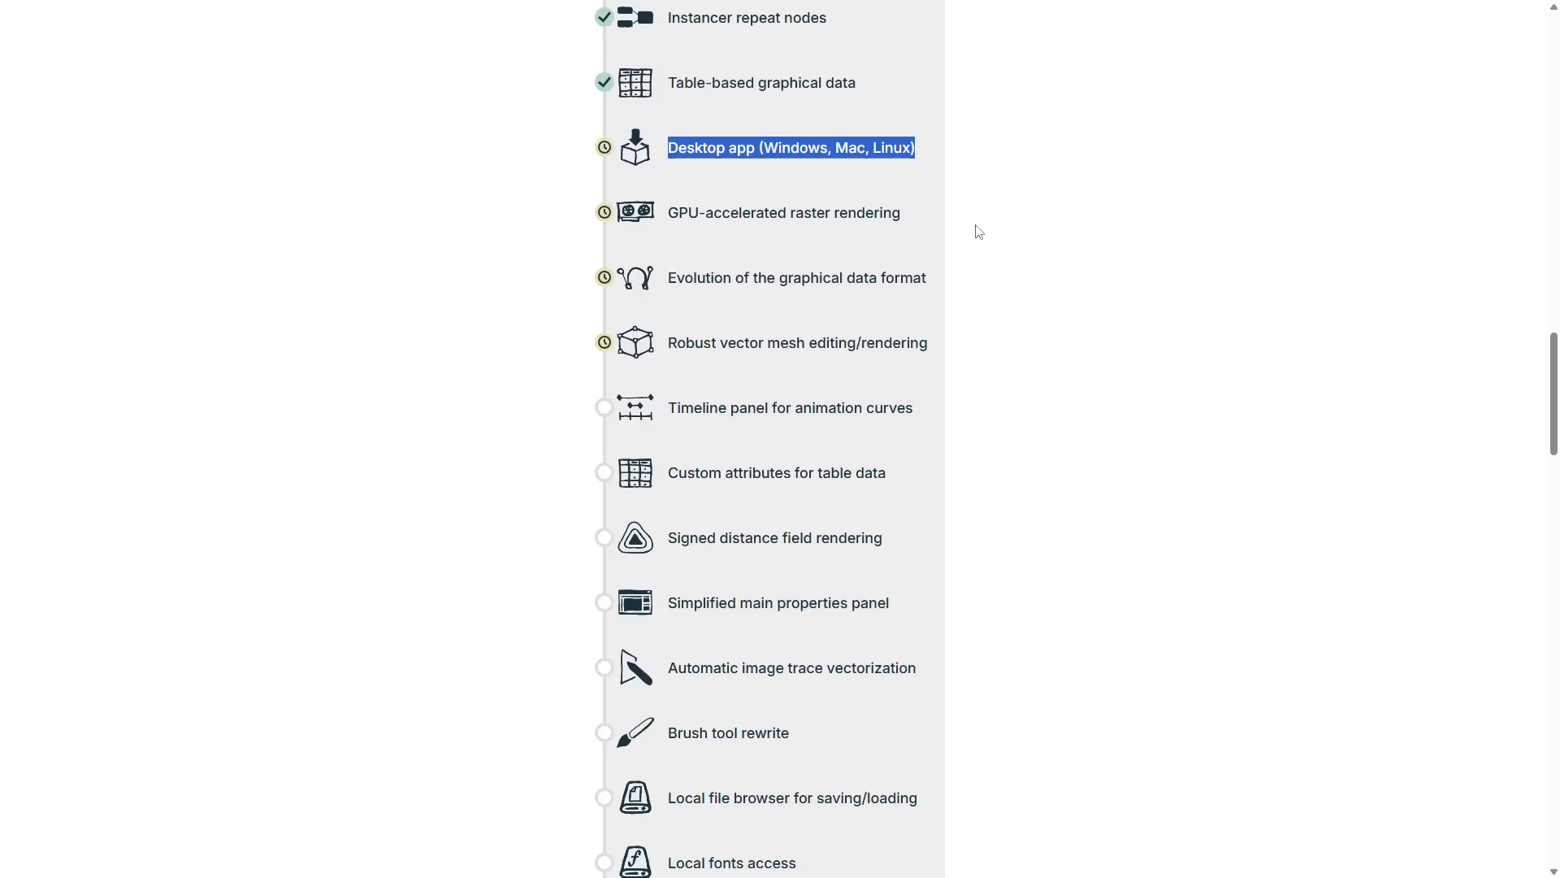
triple_click(857, 221)
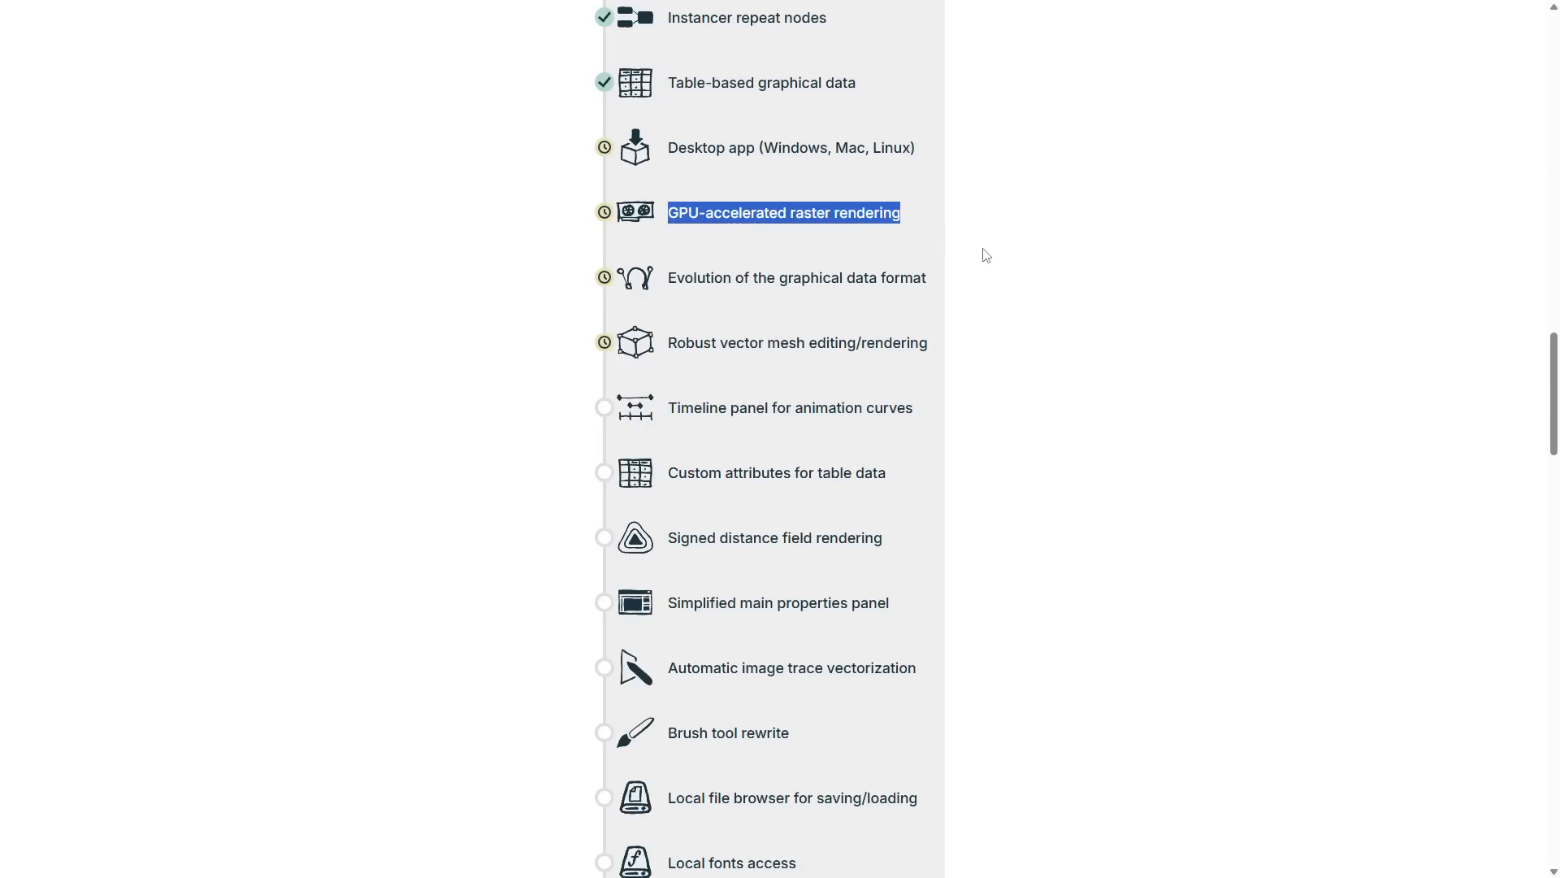
triple_click(864, 277)
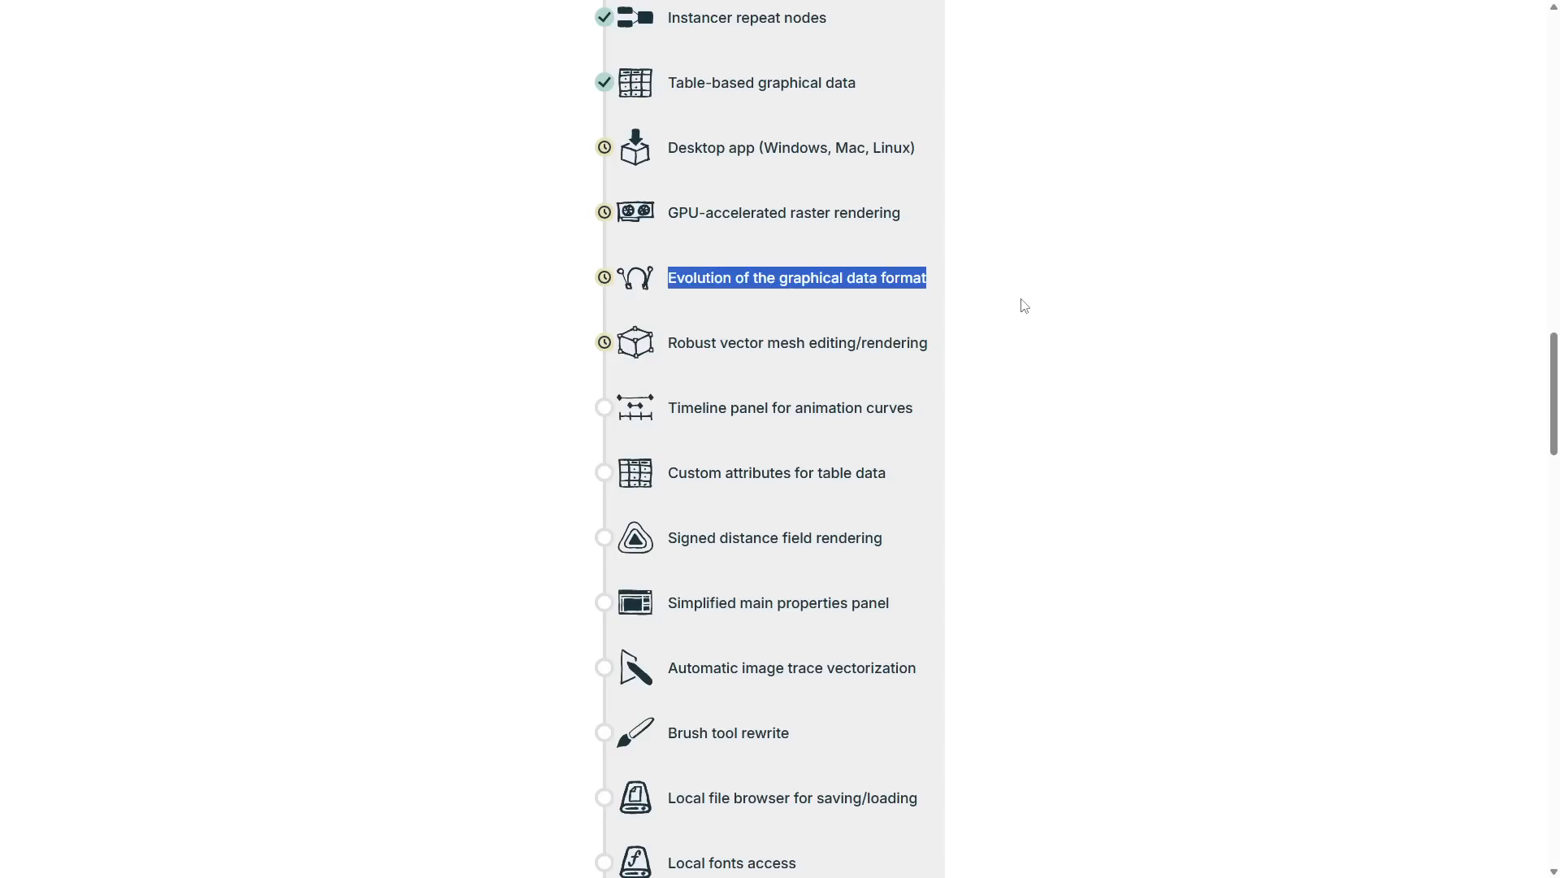
triple_click(923, 341)
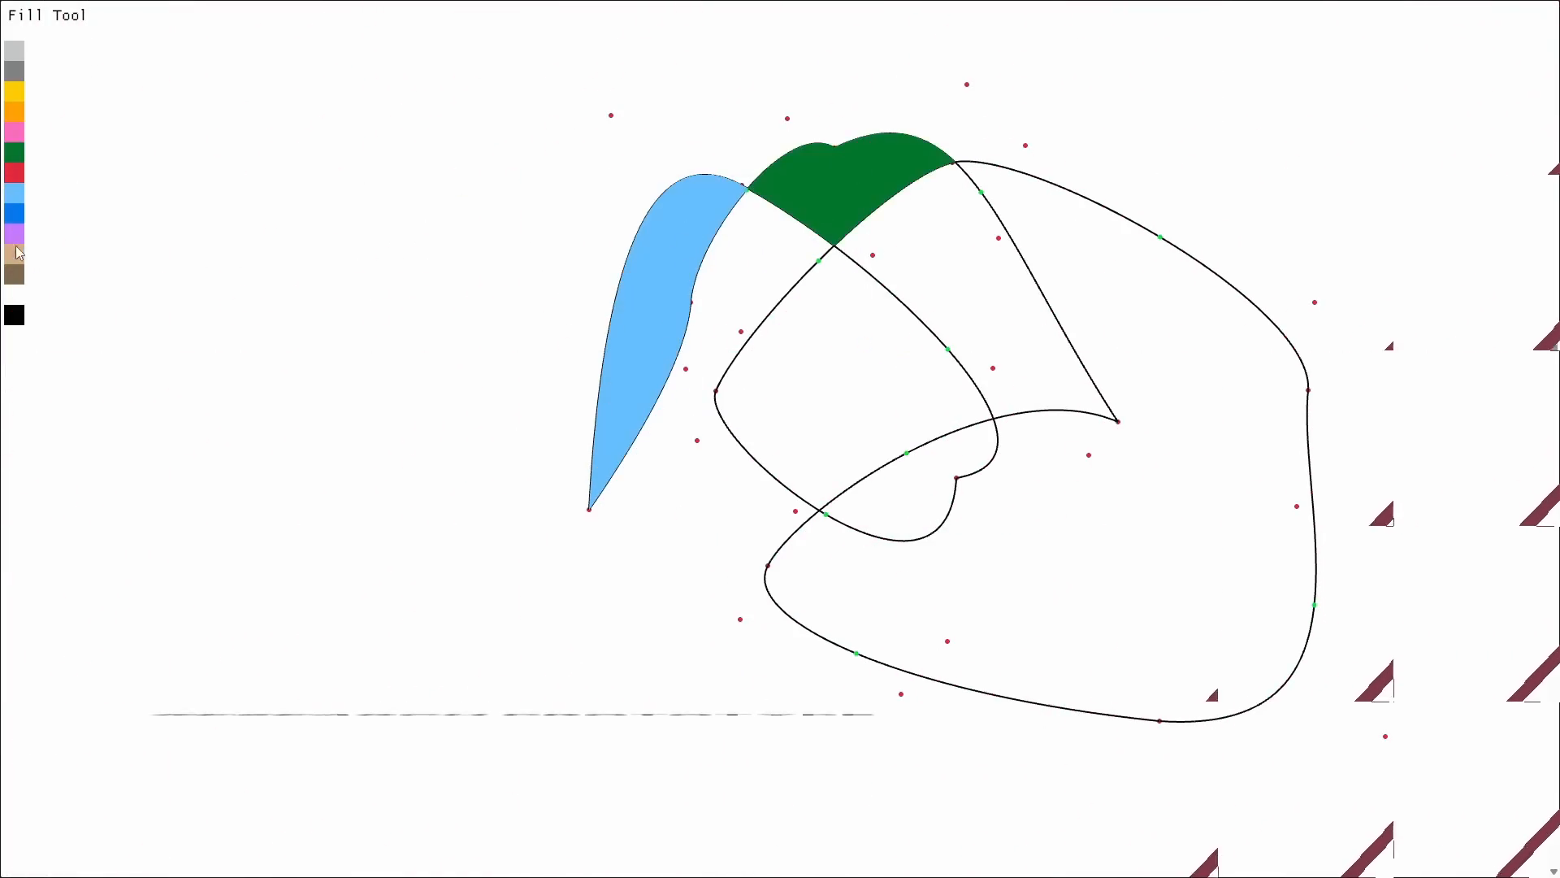
In the vector mesh research prototype, fill four more enclosed regions with tan, yellow, red and brown using the Fill Tool.
left_click(1015, 268)
left_click(853, 365)
left_click(902, 495)
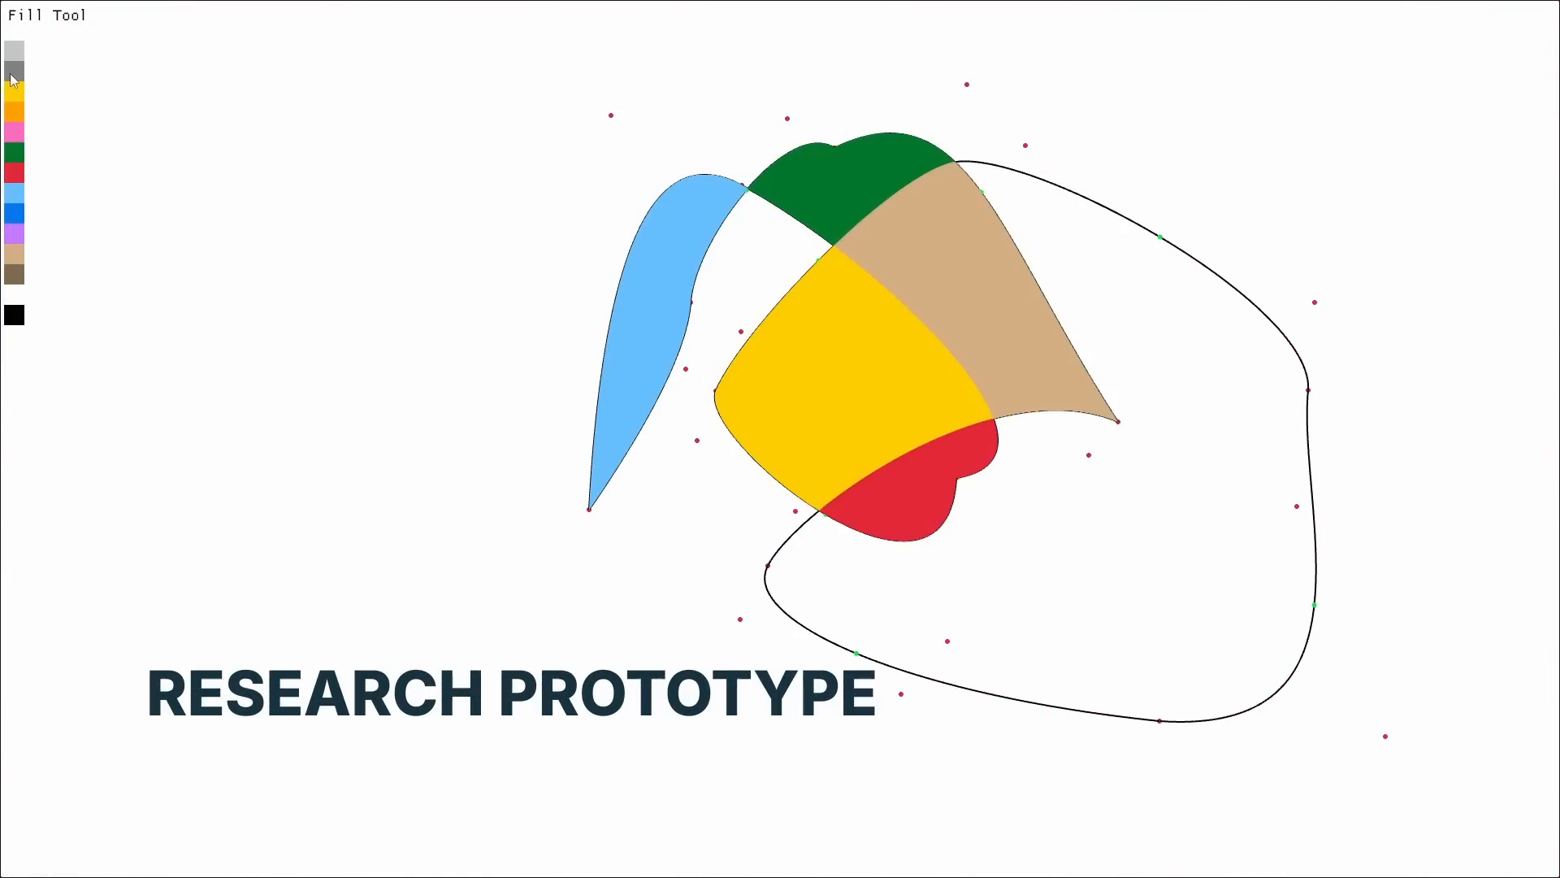
left_click(1014, 564)
Bend the filled mesh's curves by moving two of their handles with the Path Tool.
key("p")
left_click_drag(796, 512, 847, 371)
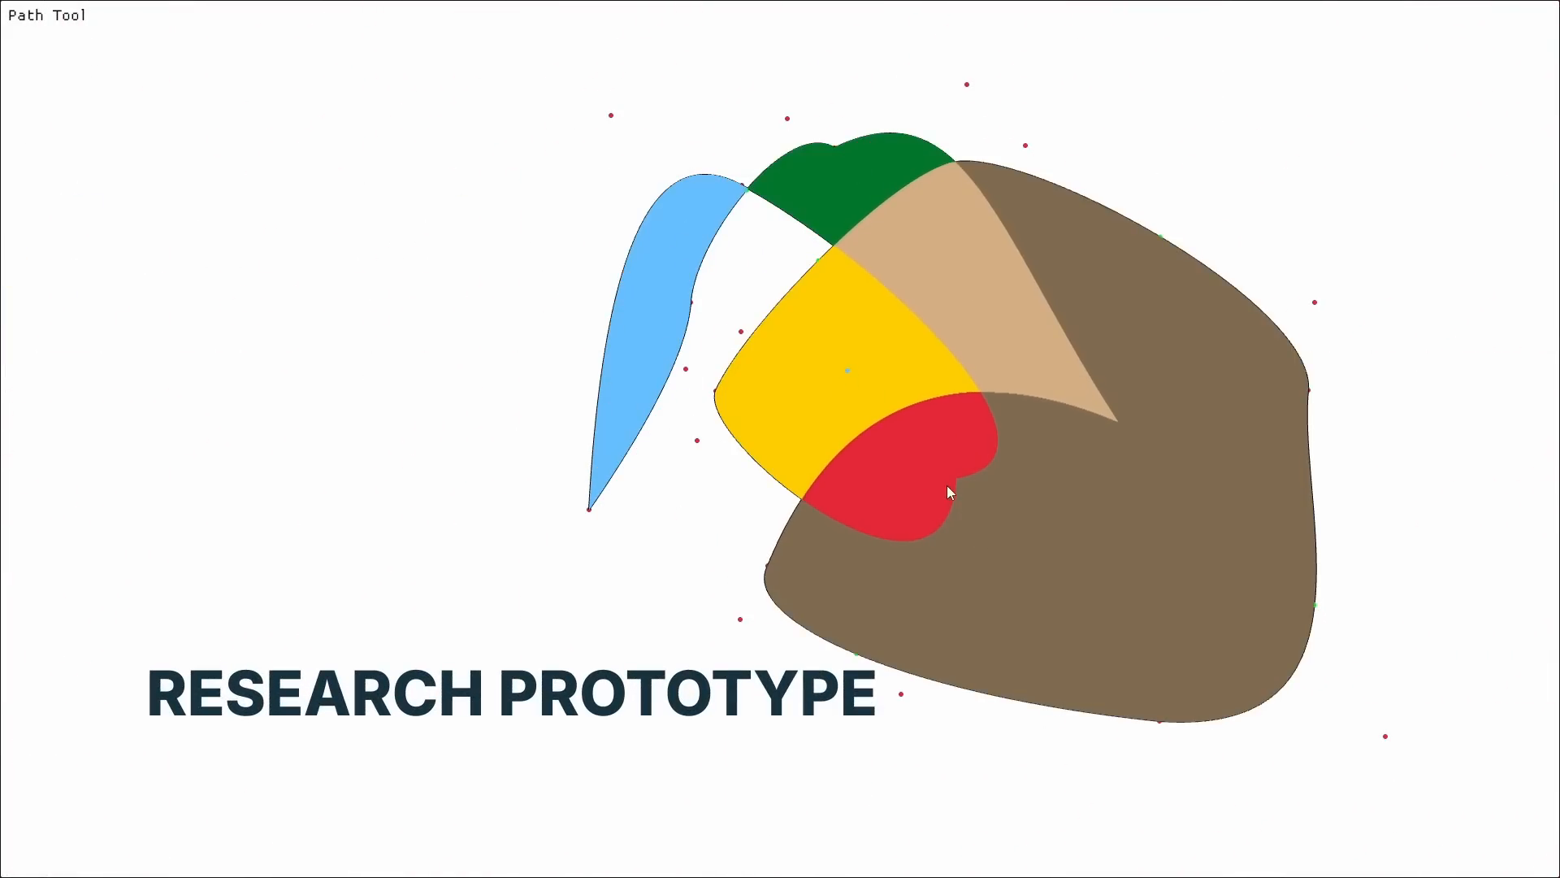
left_click_drag(1385, 736, 1297, 506)
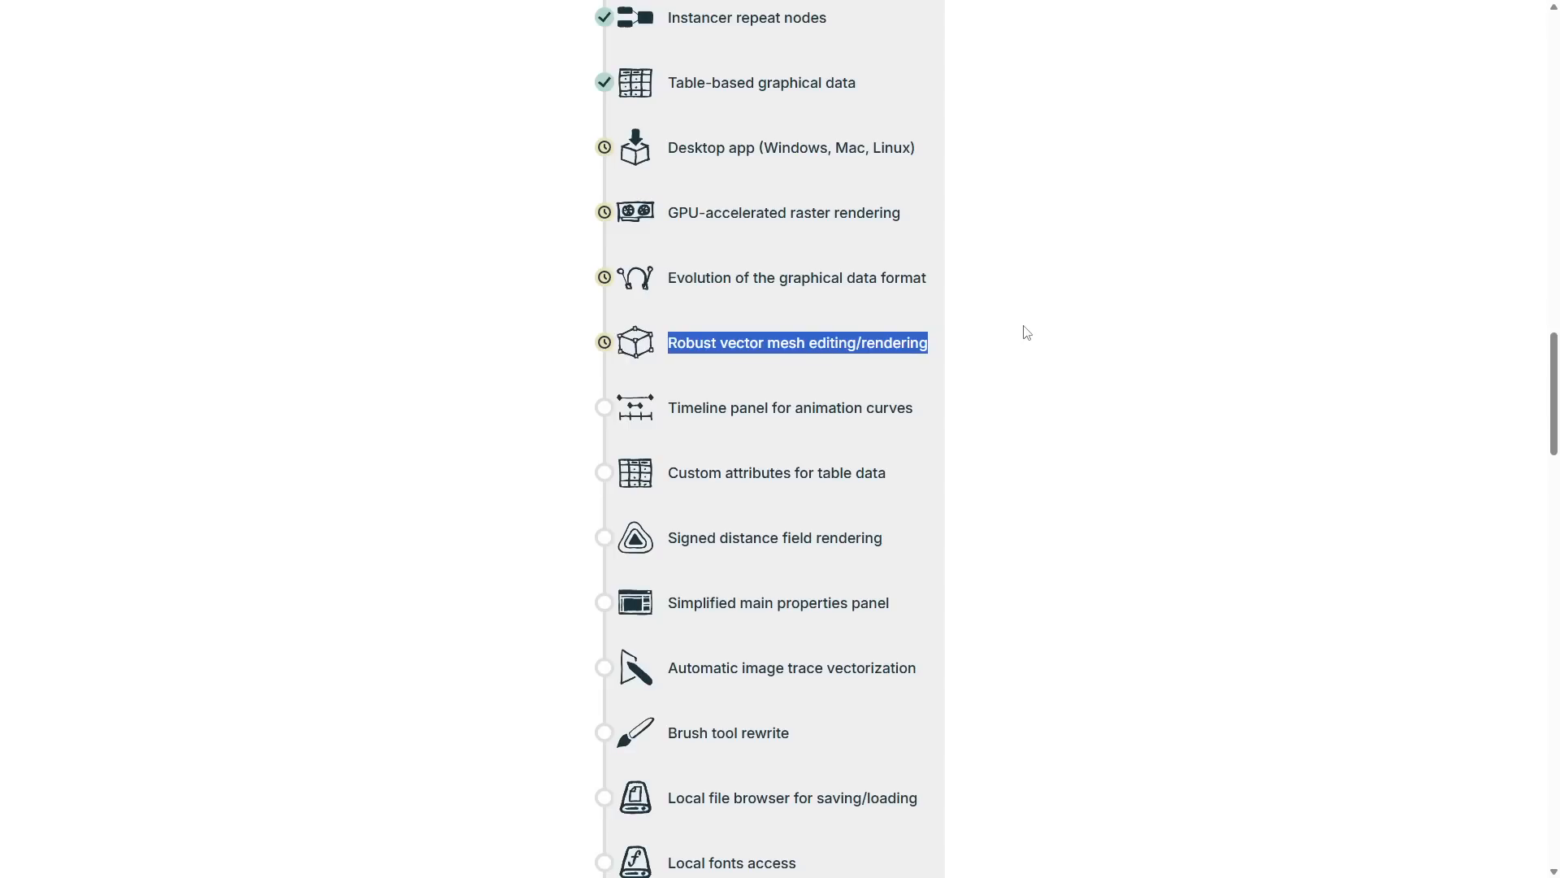
Highlight the roadmap entry for the timeline panel for animation curves and continue browsing the list.
triple_click(907, 406)
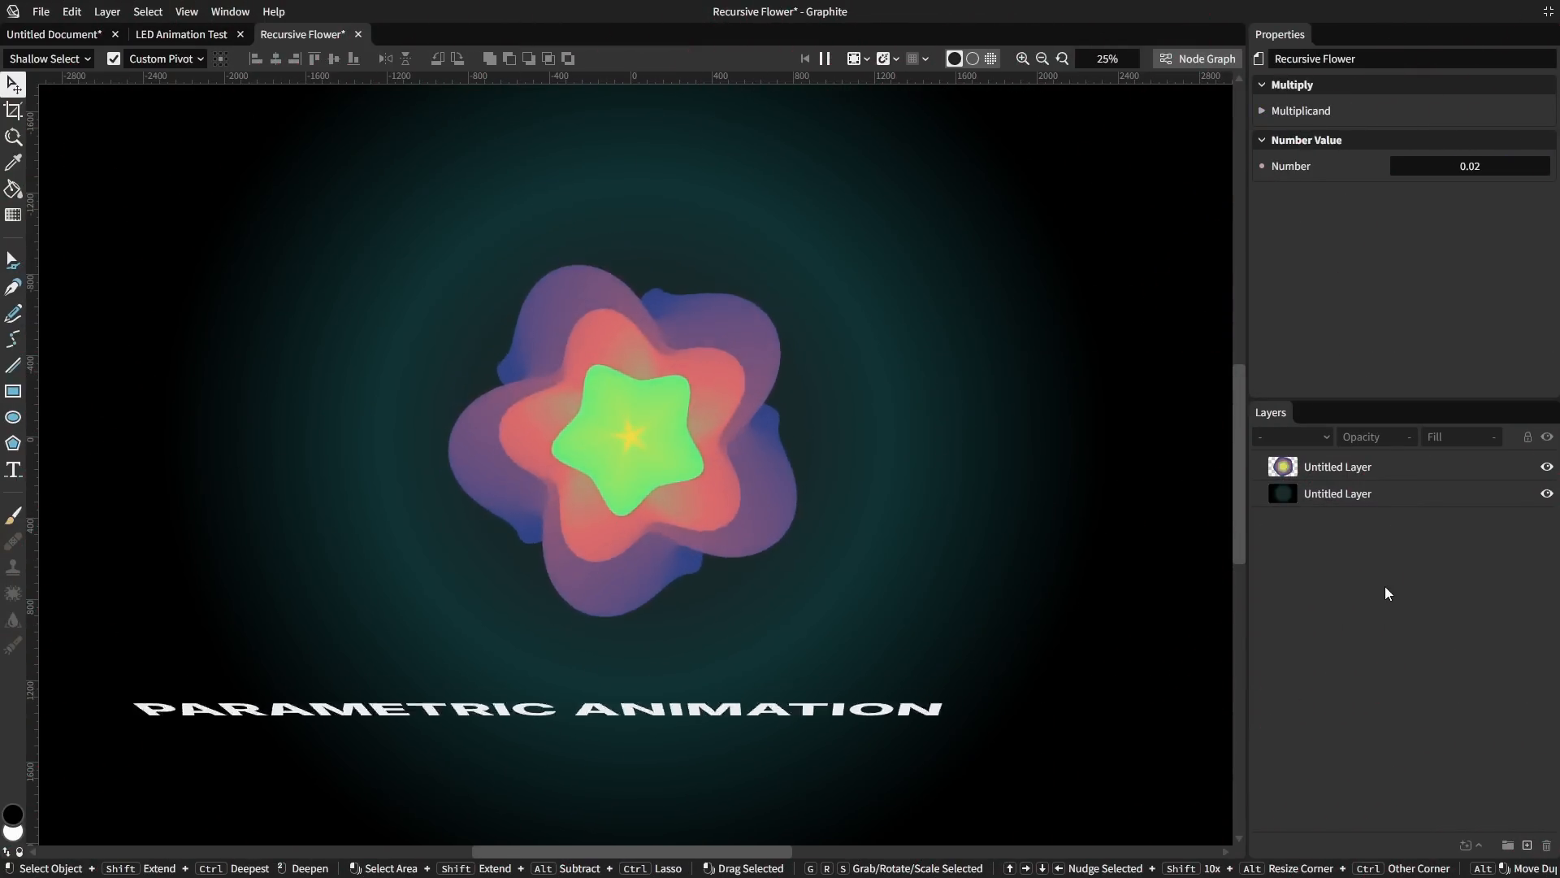
middle_click(1017, 392)
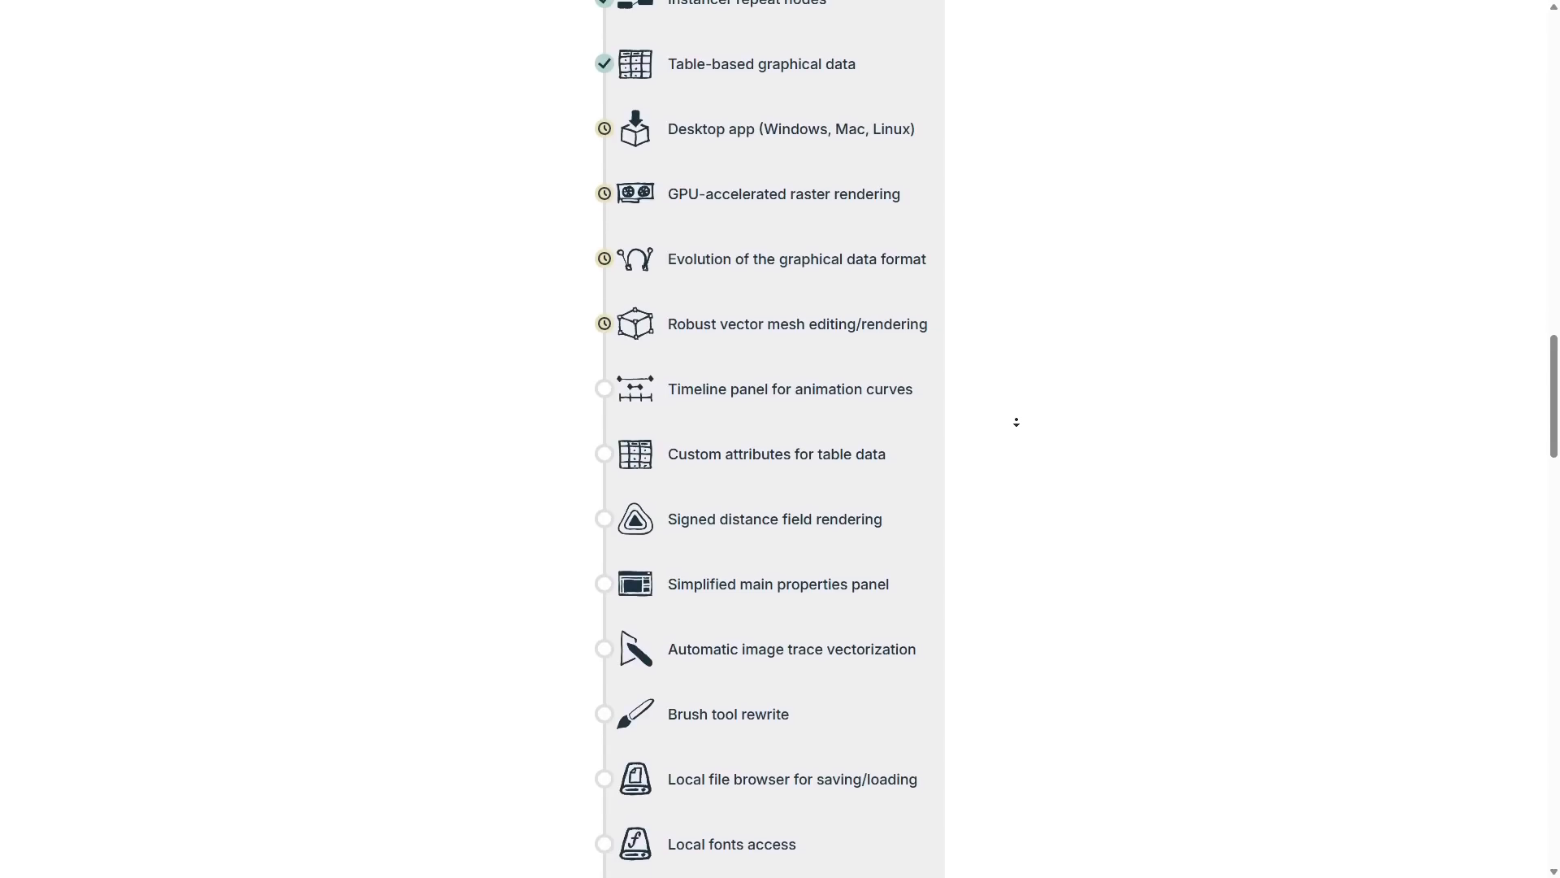